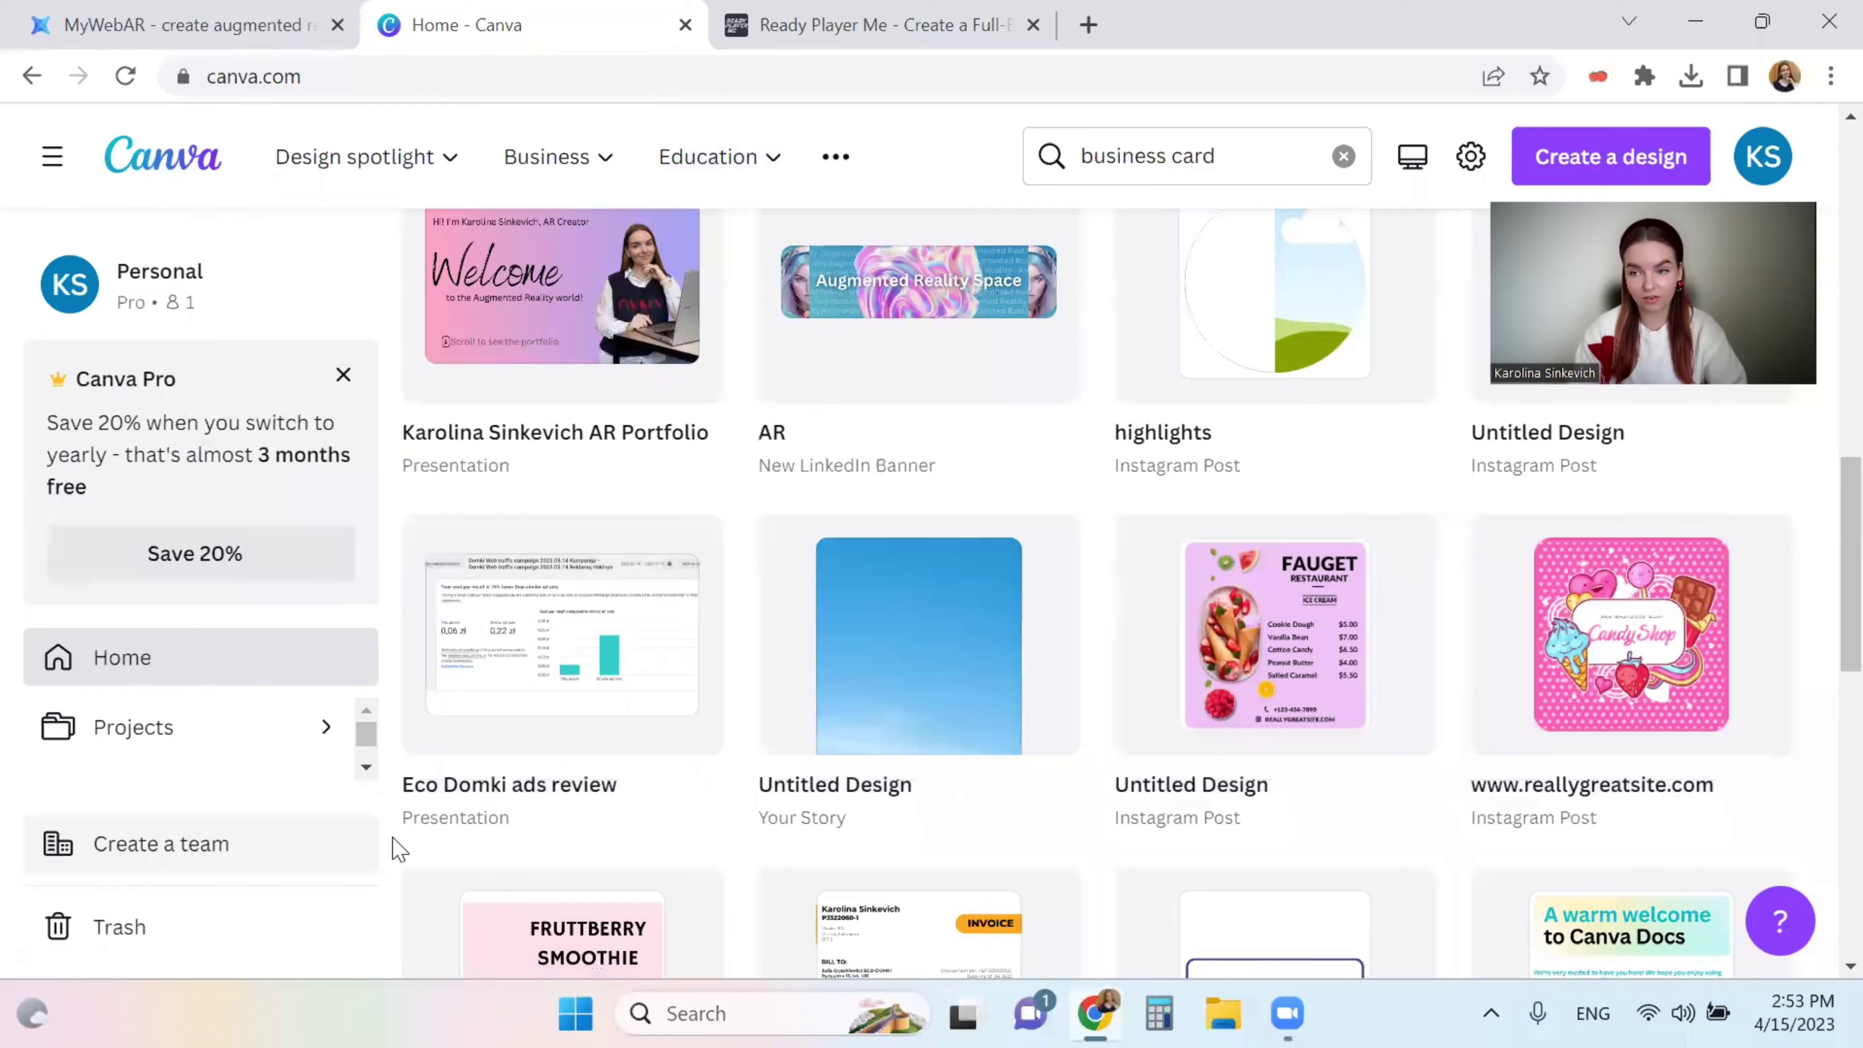
- Look over the MyWebAR and Ready Player Me tabs, then go back to the Canva home page
scroll(394, 848, up, 10)
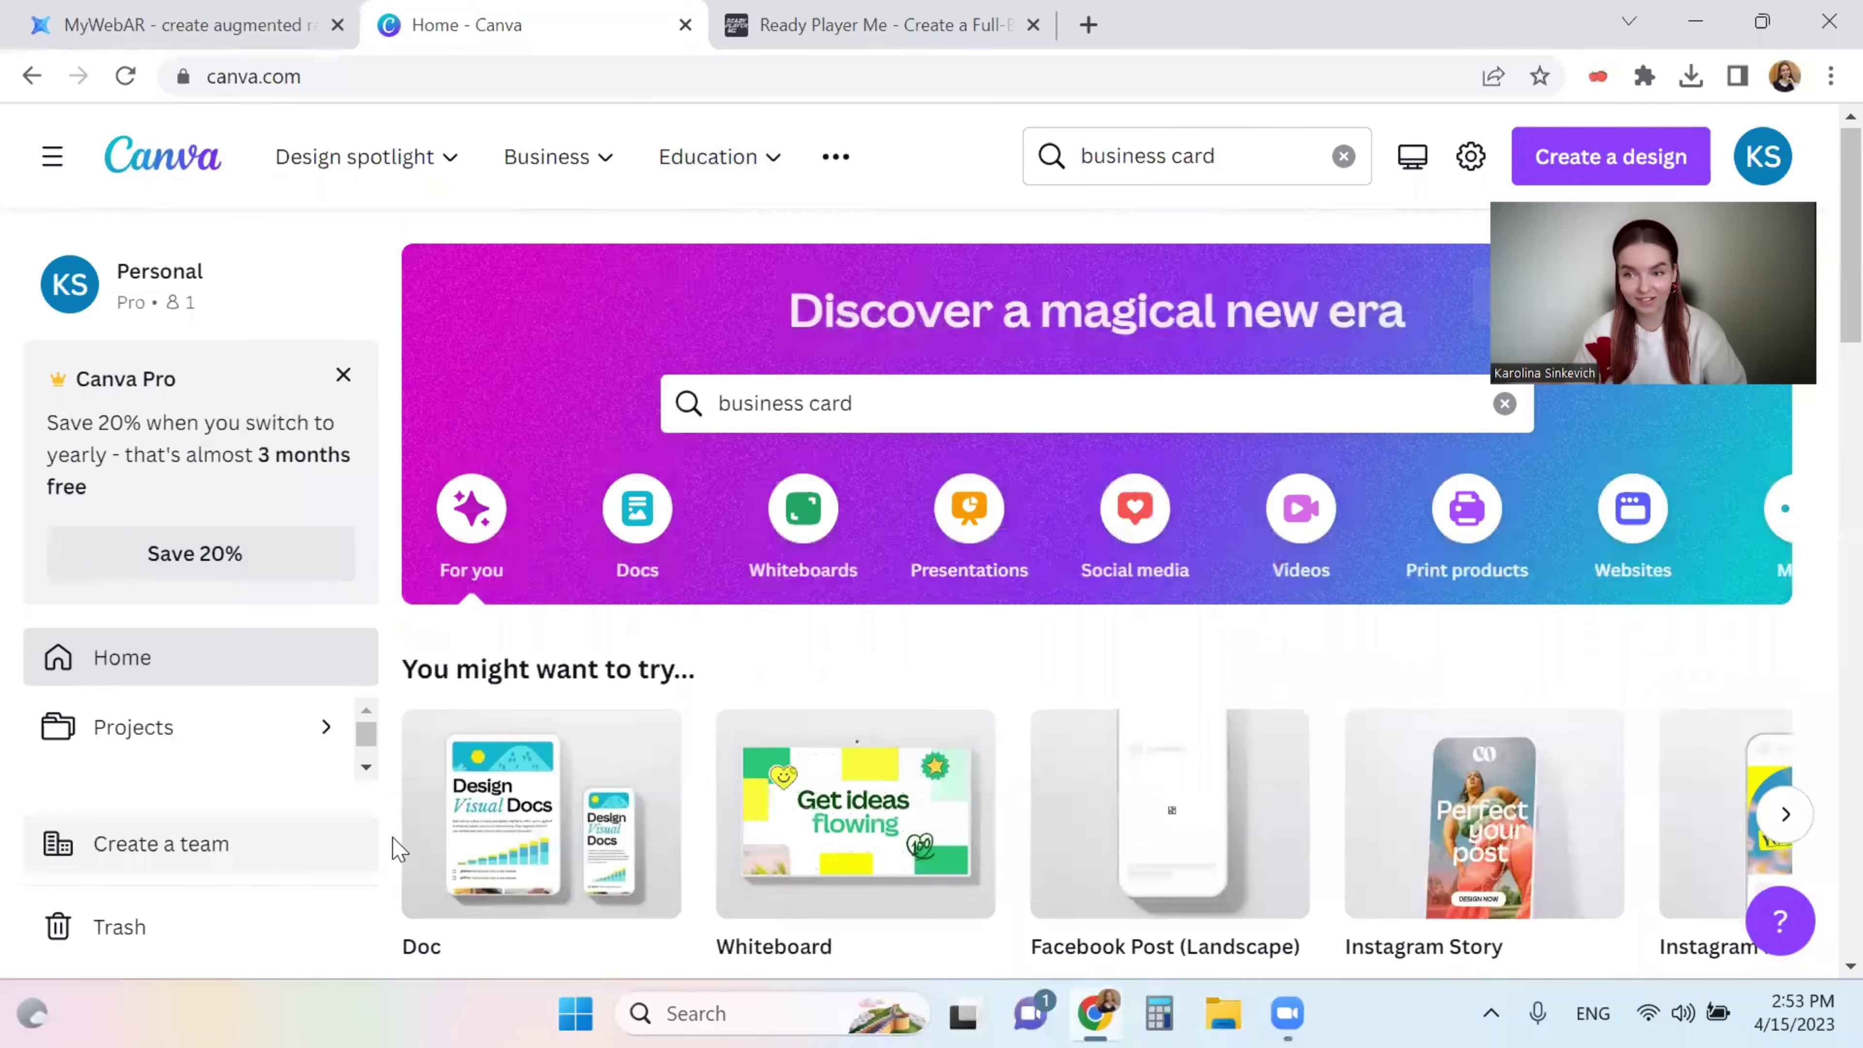
scroll(396, 849, down, 2)
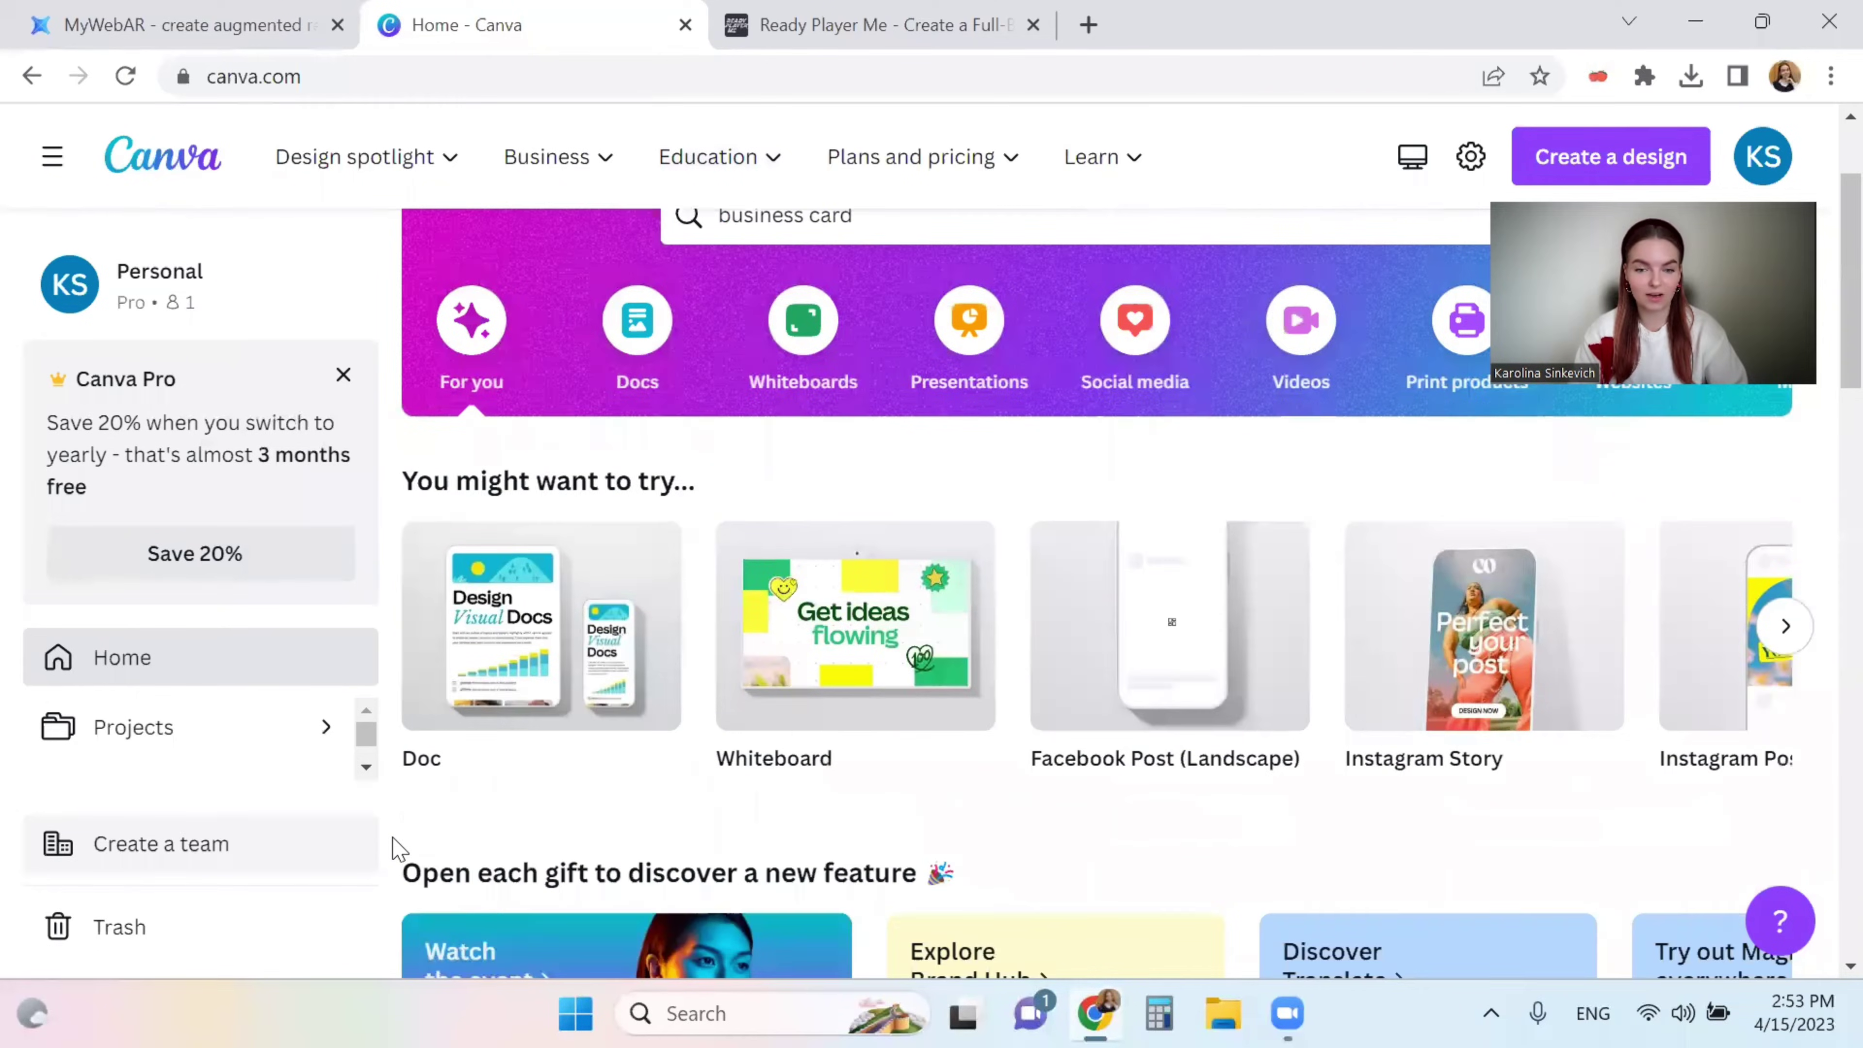
scroll(396, 849, down, 8)
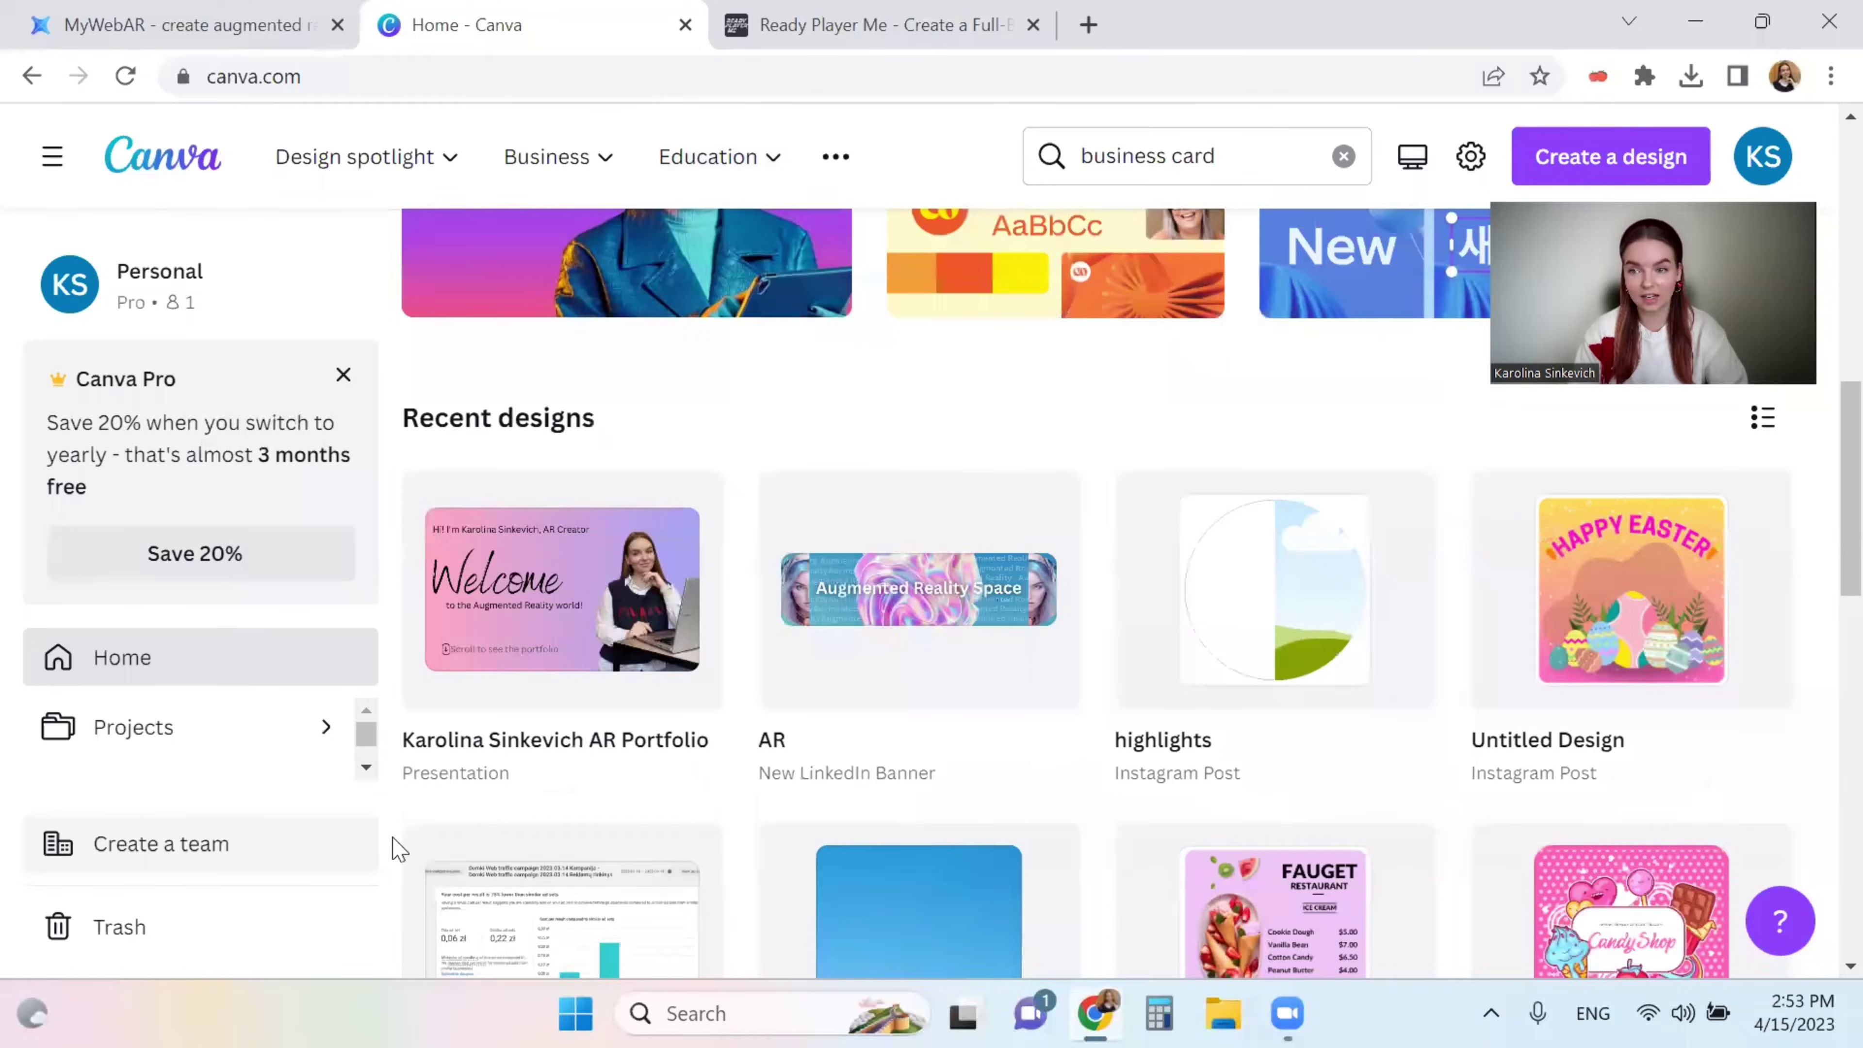
scroll(395, 849, up, 6)
scroll(381, 625, up, 5)
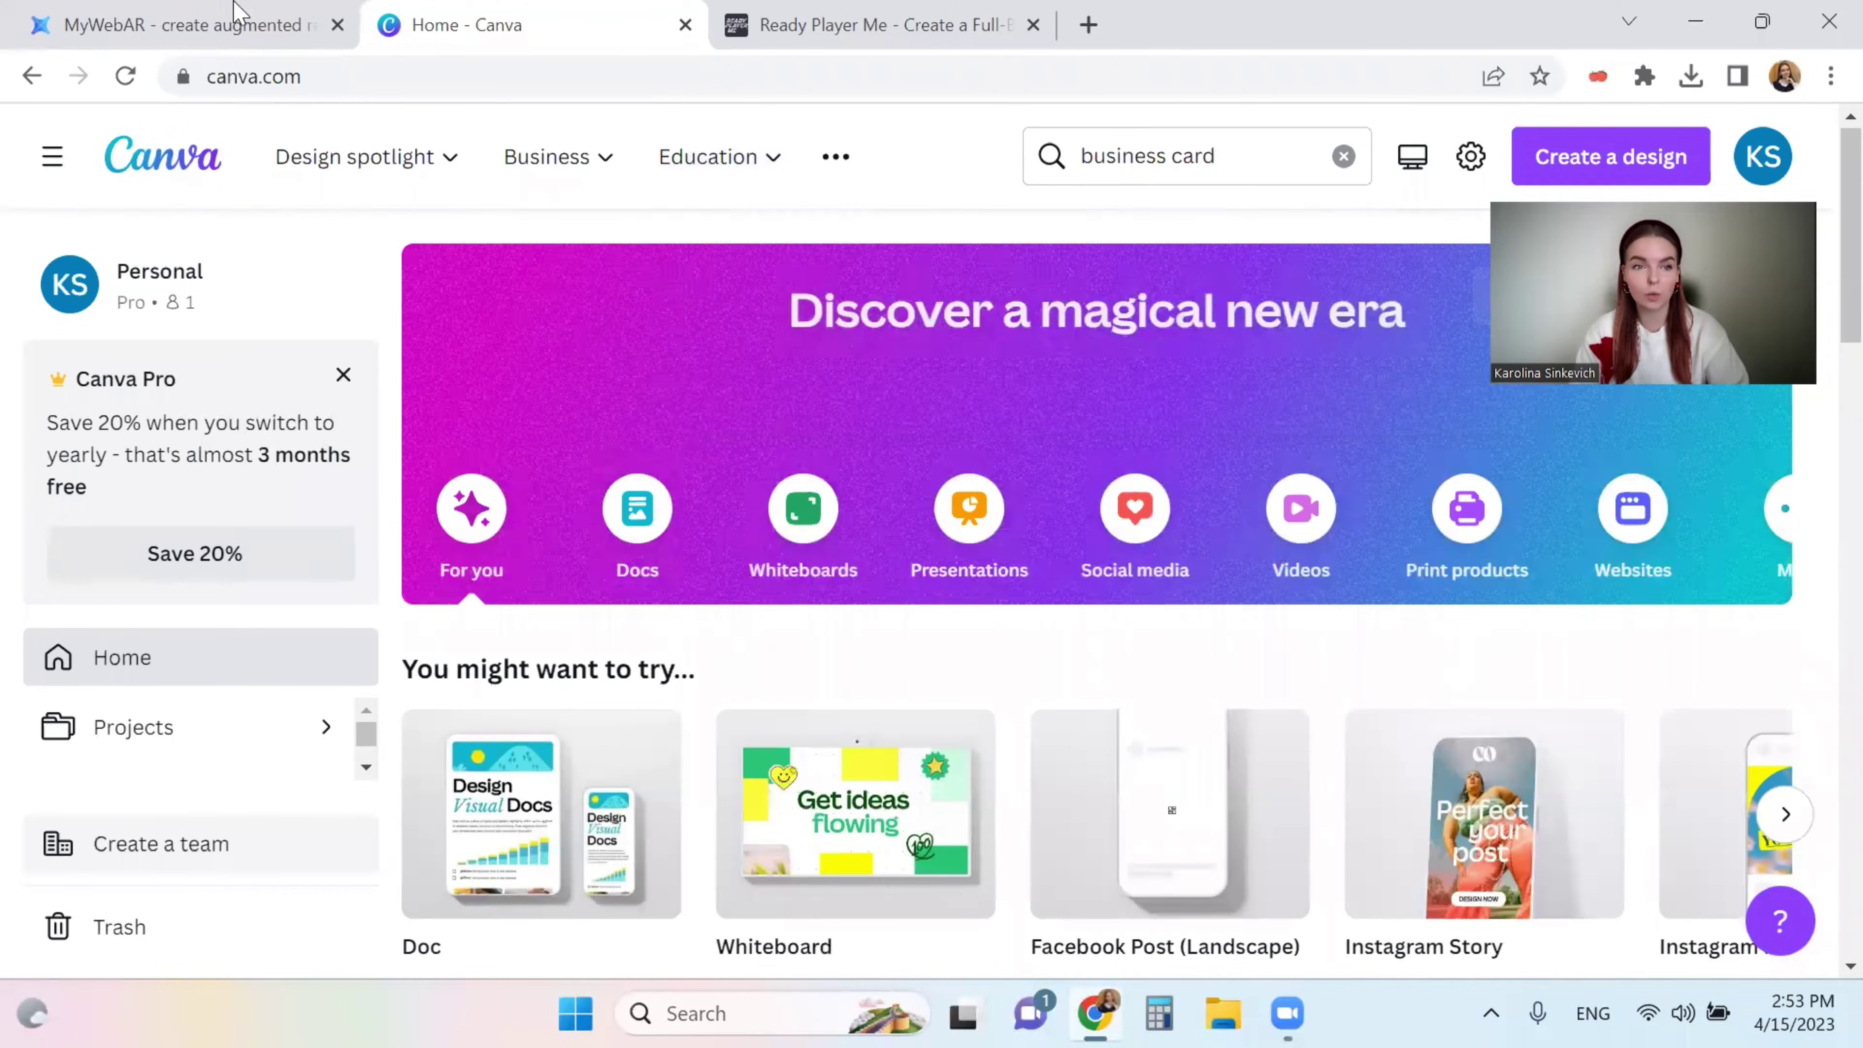
click(179, 14)
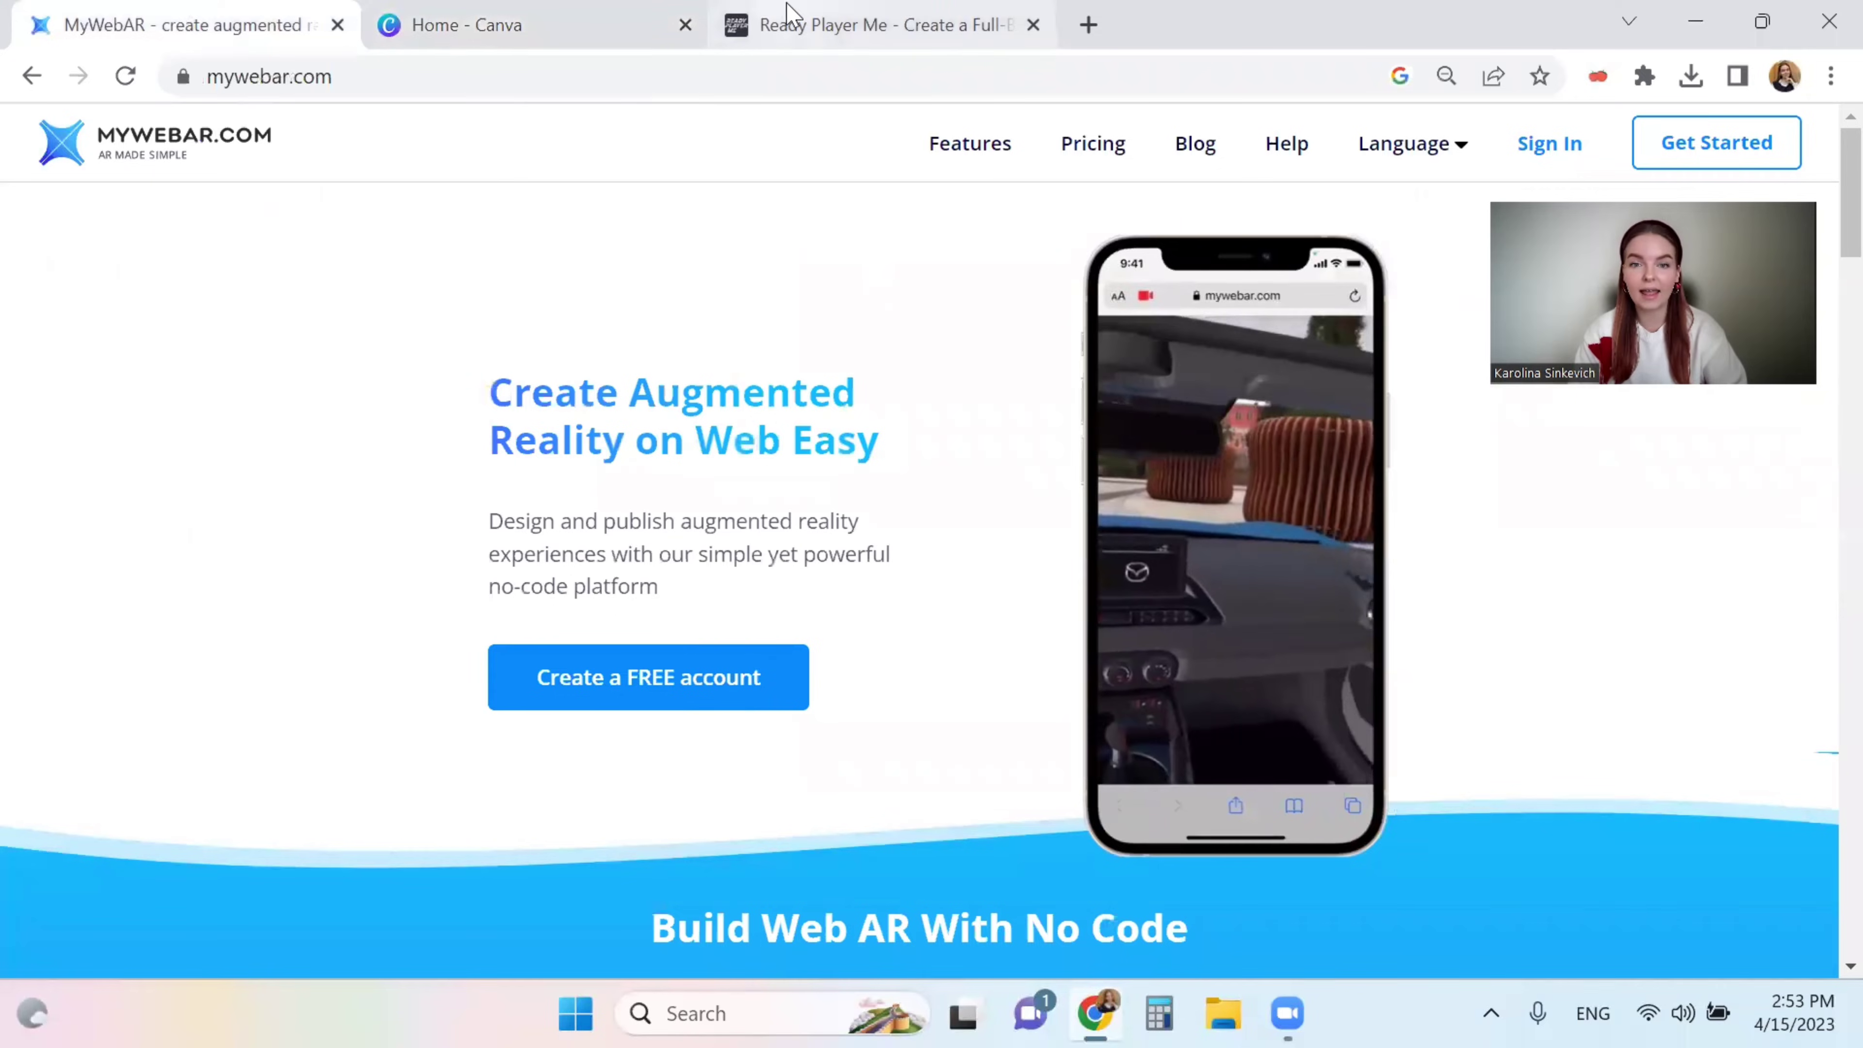
click(787, 15)
click(513, 22)
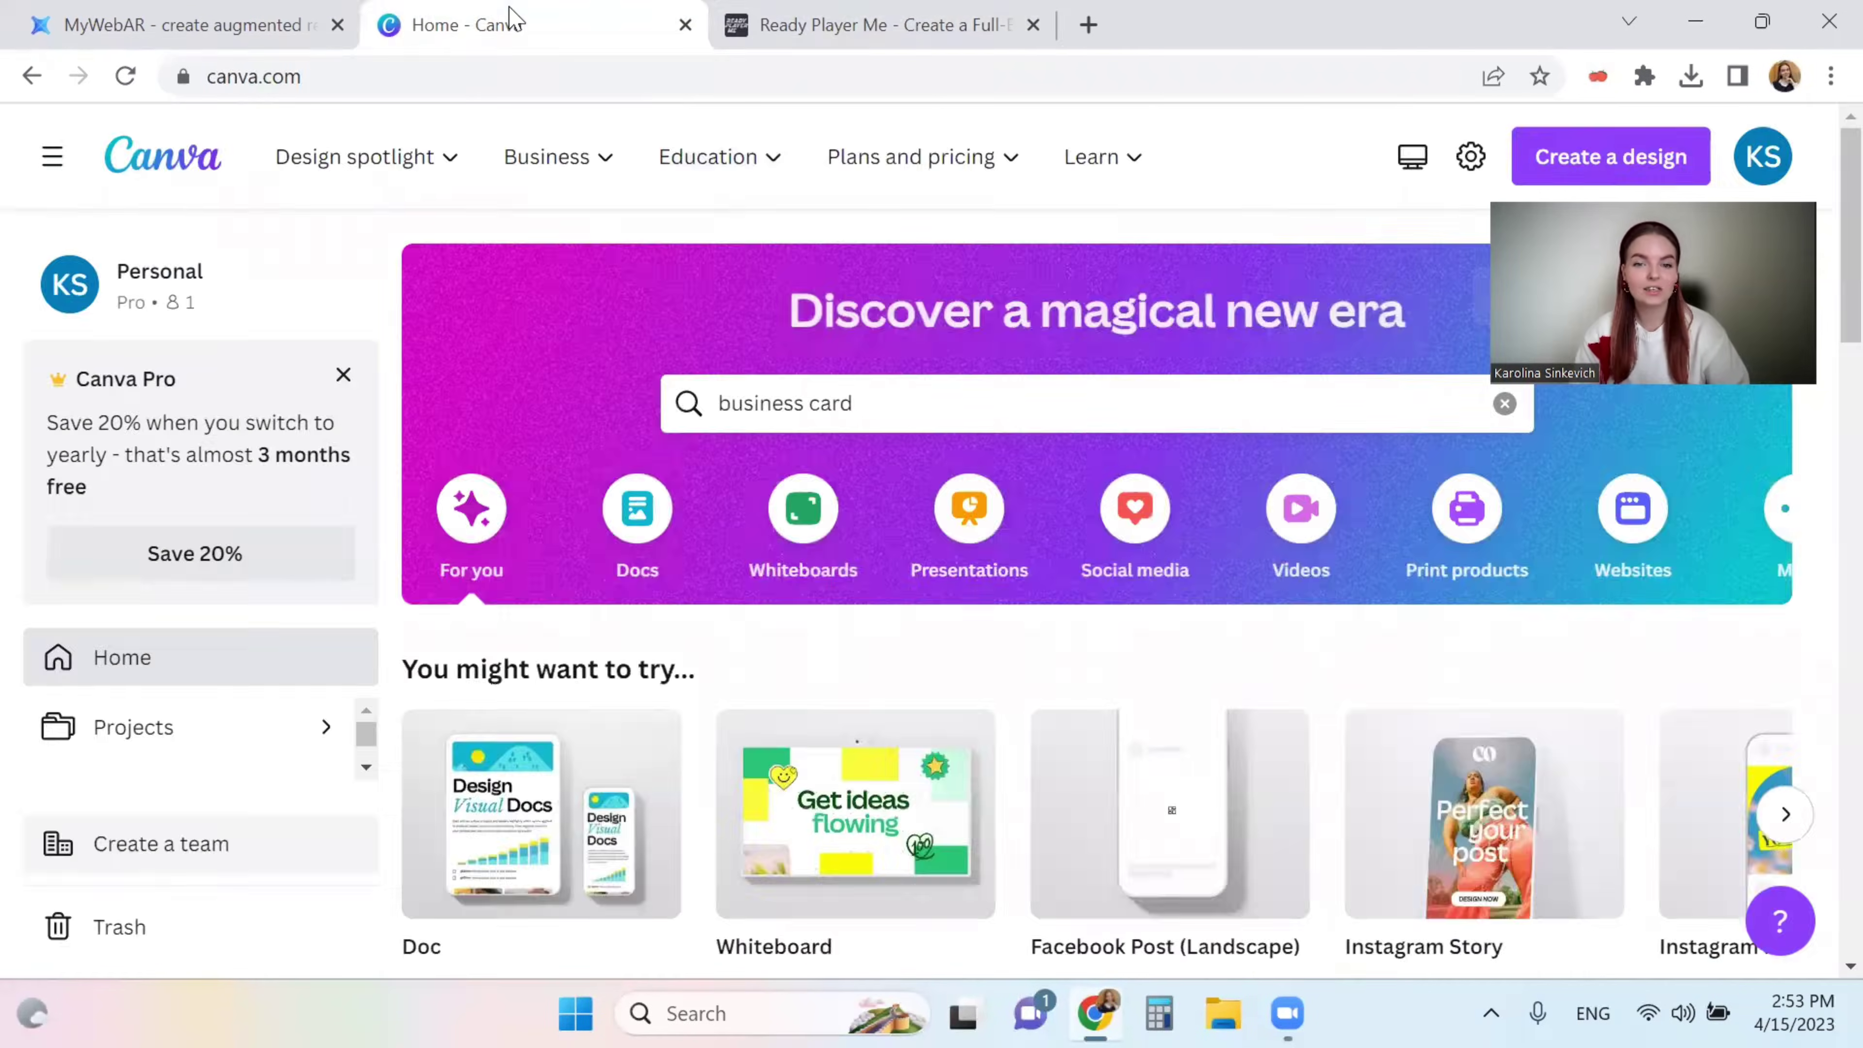
- Create a blank landscape Business Card (US) design
click(986, 408)
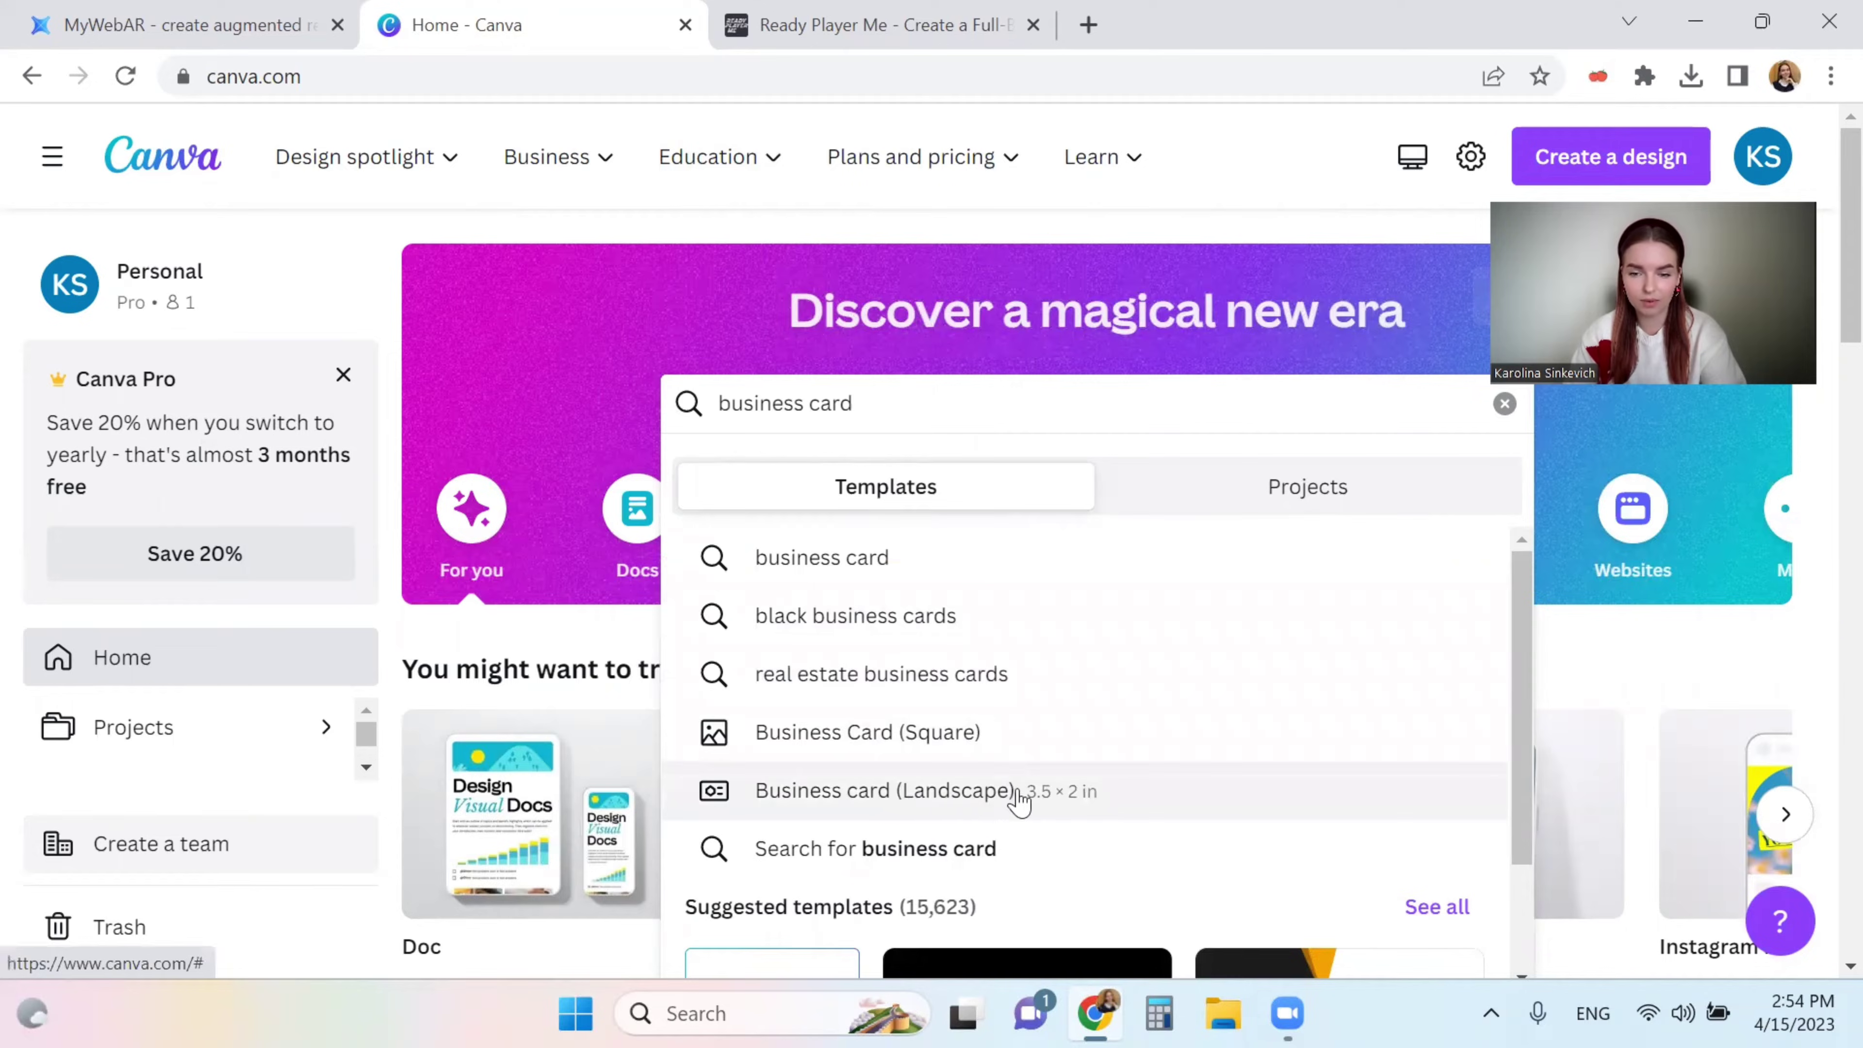
click(875, 807)
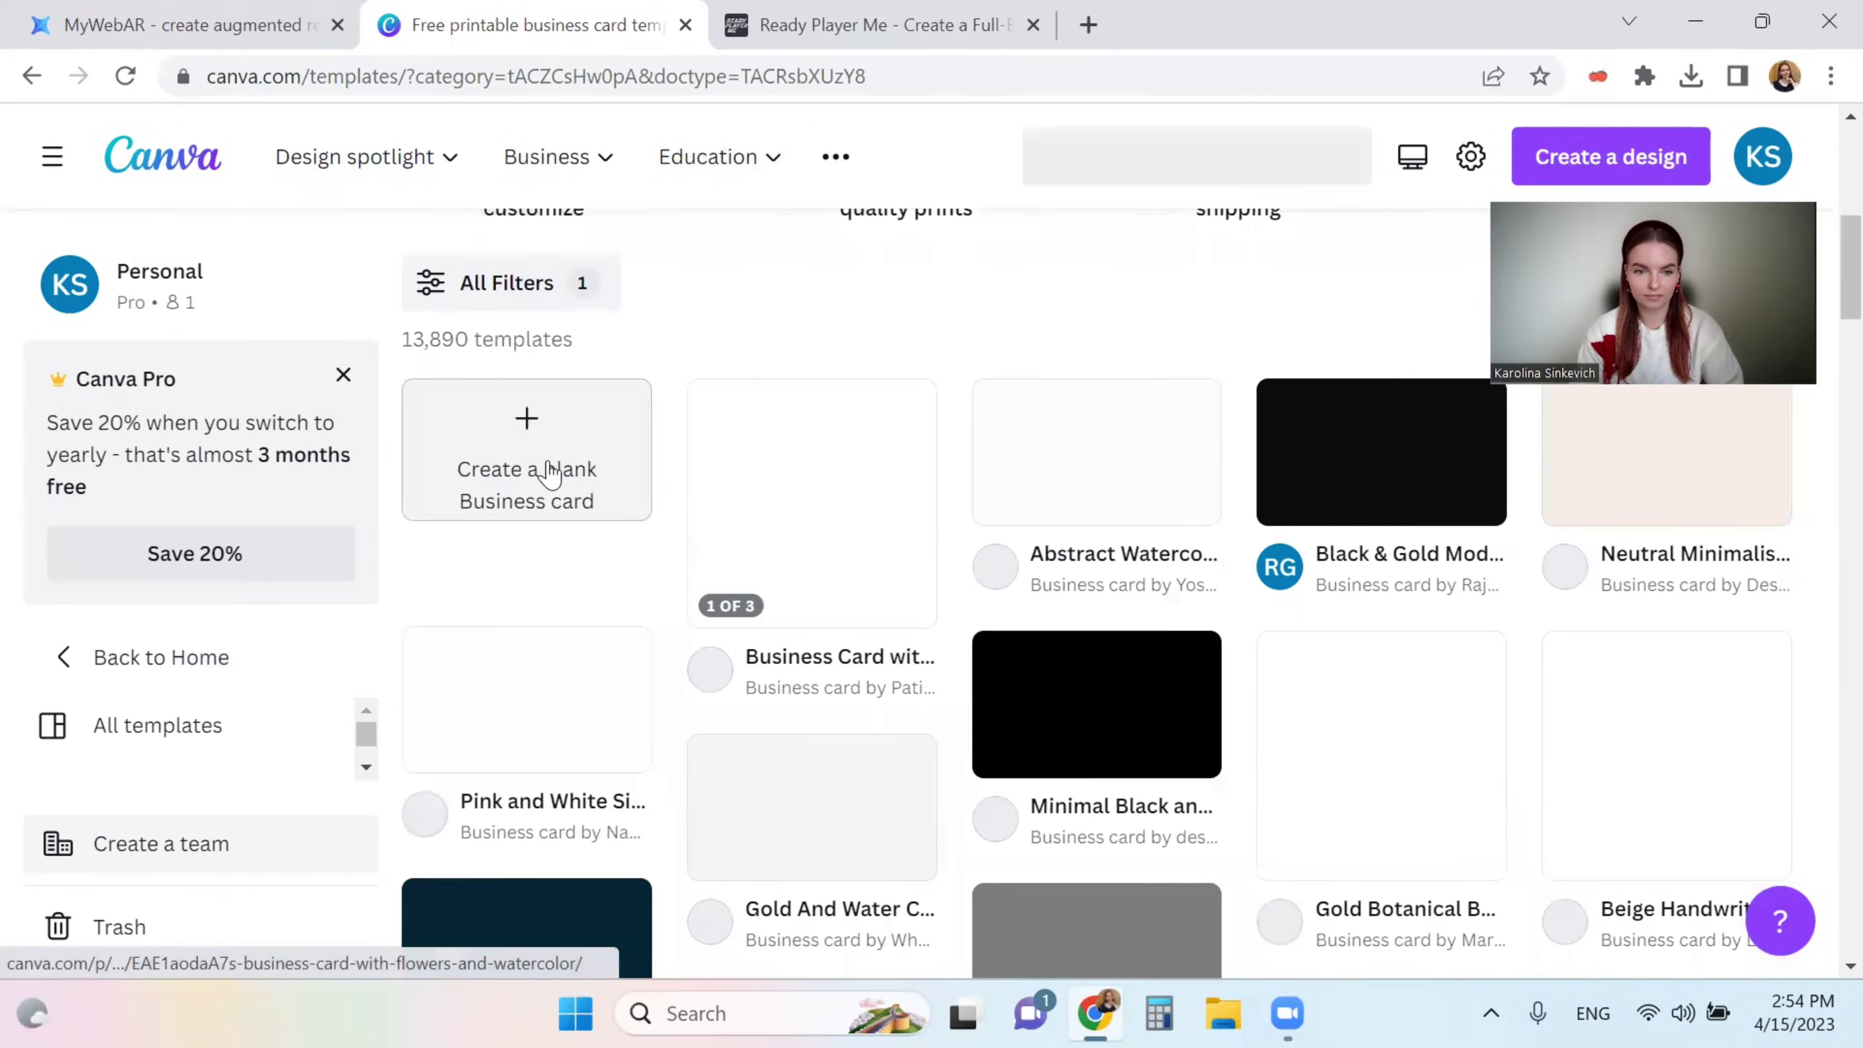
click(507, 421)
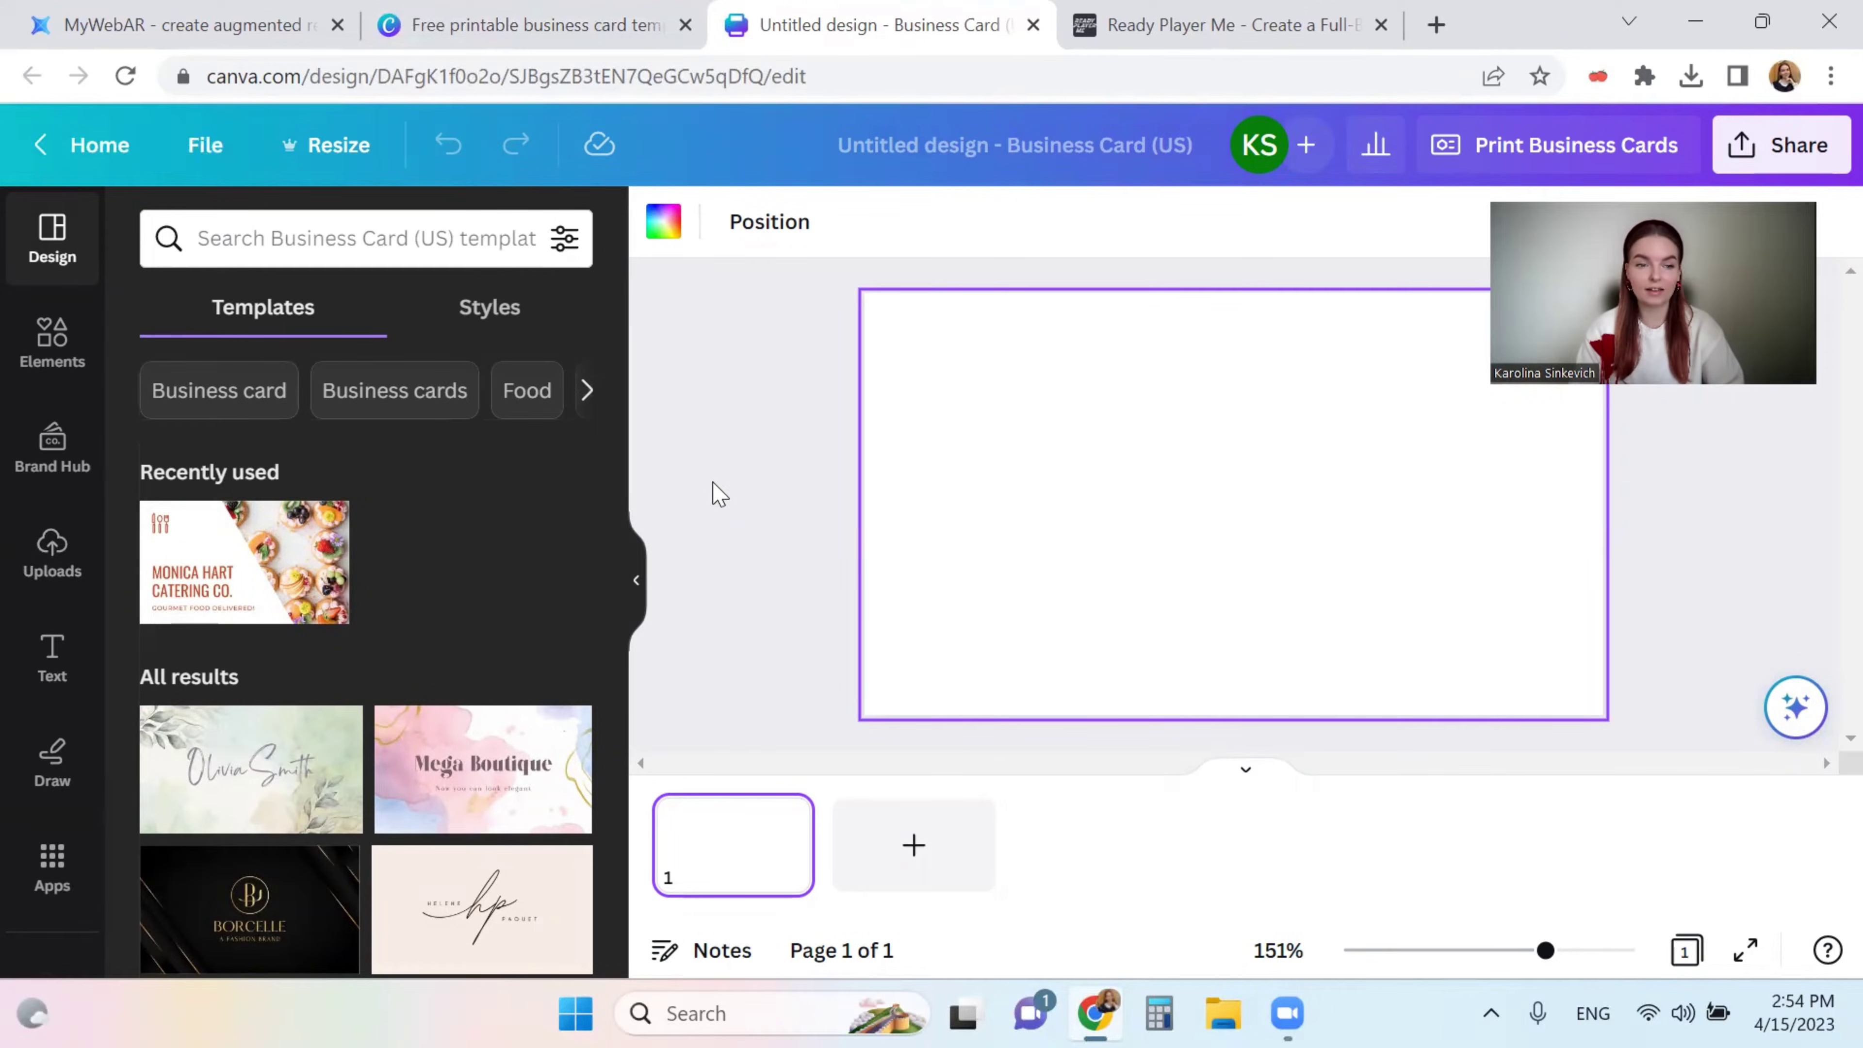
- Add a gray square from Elements, move it to the card's left side and enlarge it slightly
click(82, 342)
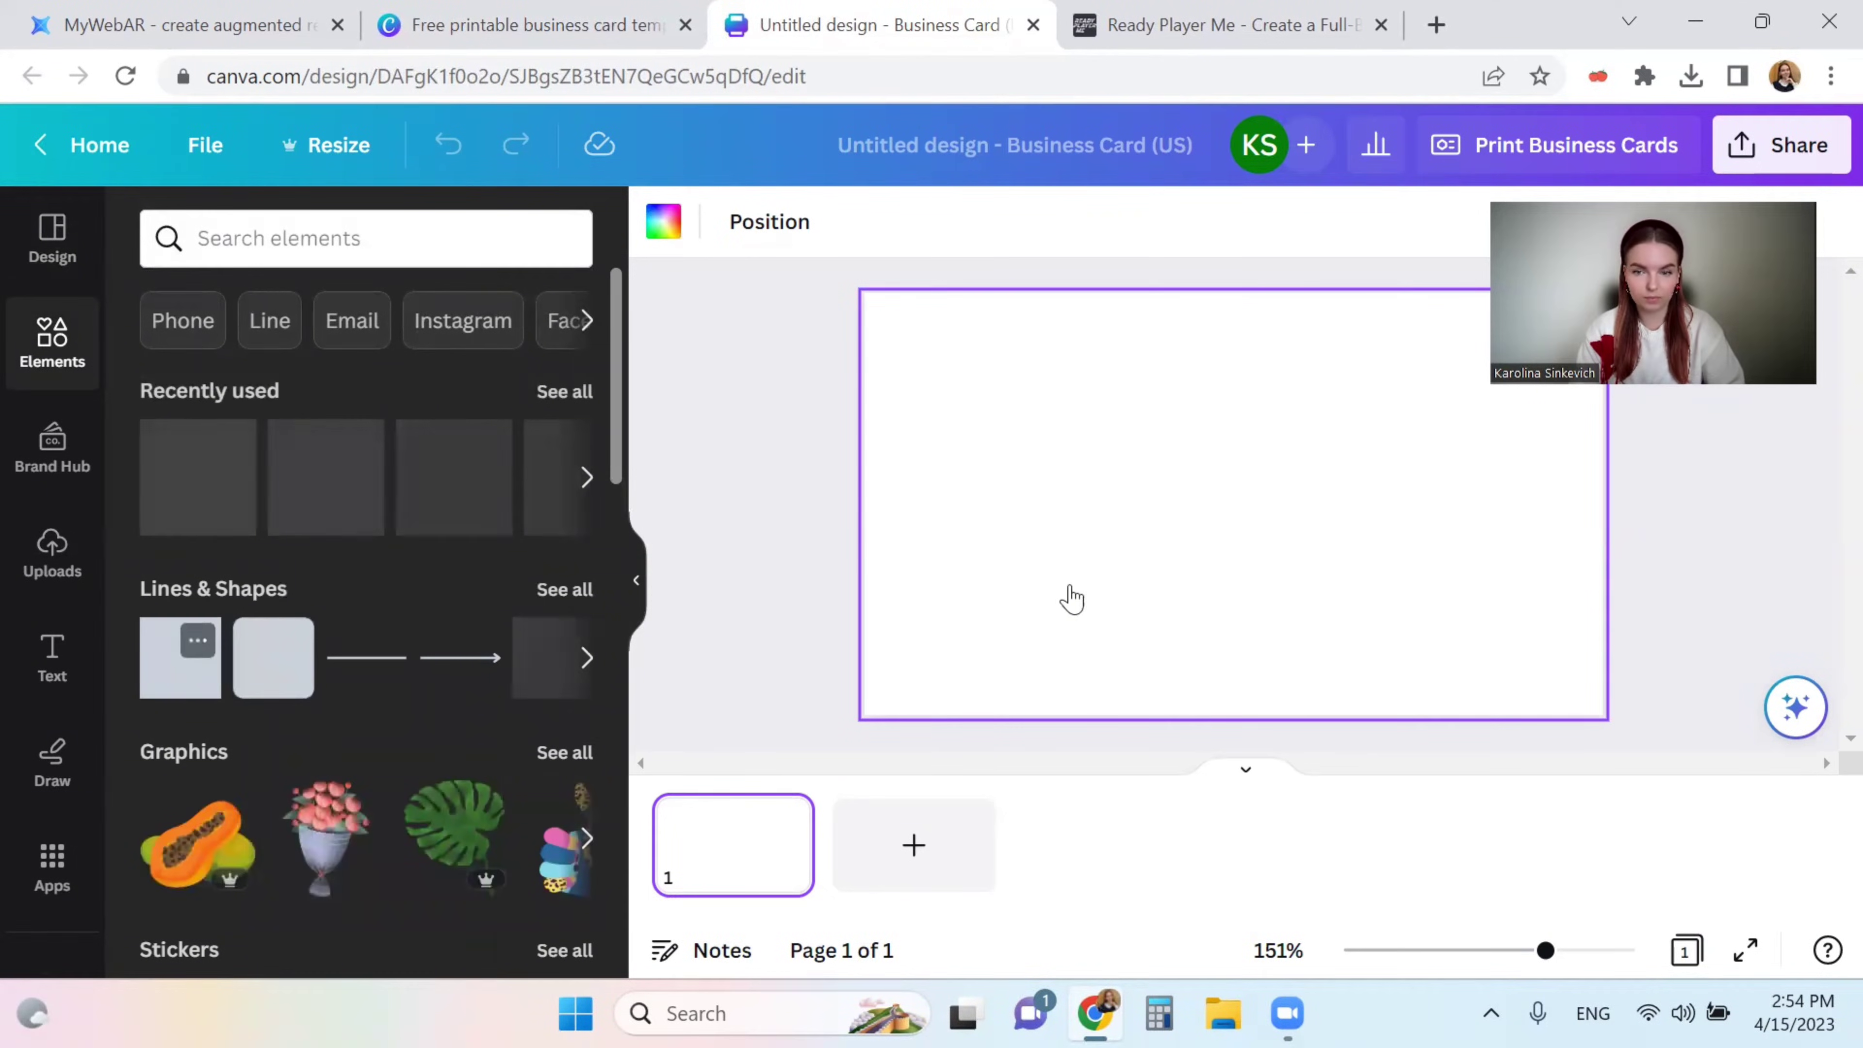
click(180, 657)
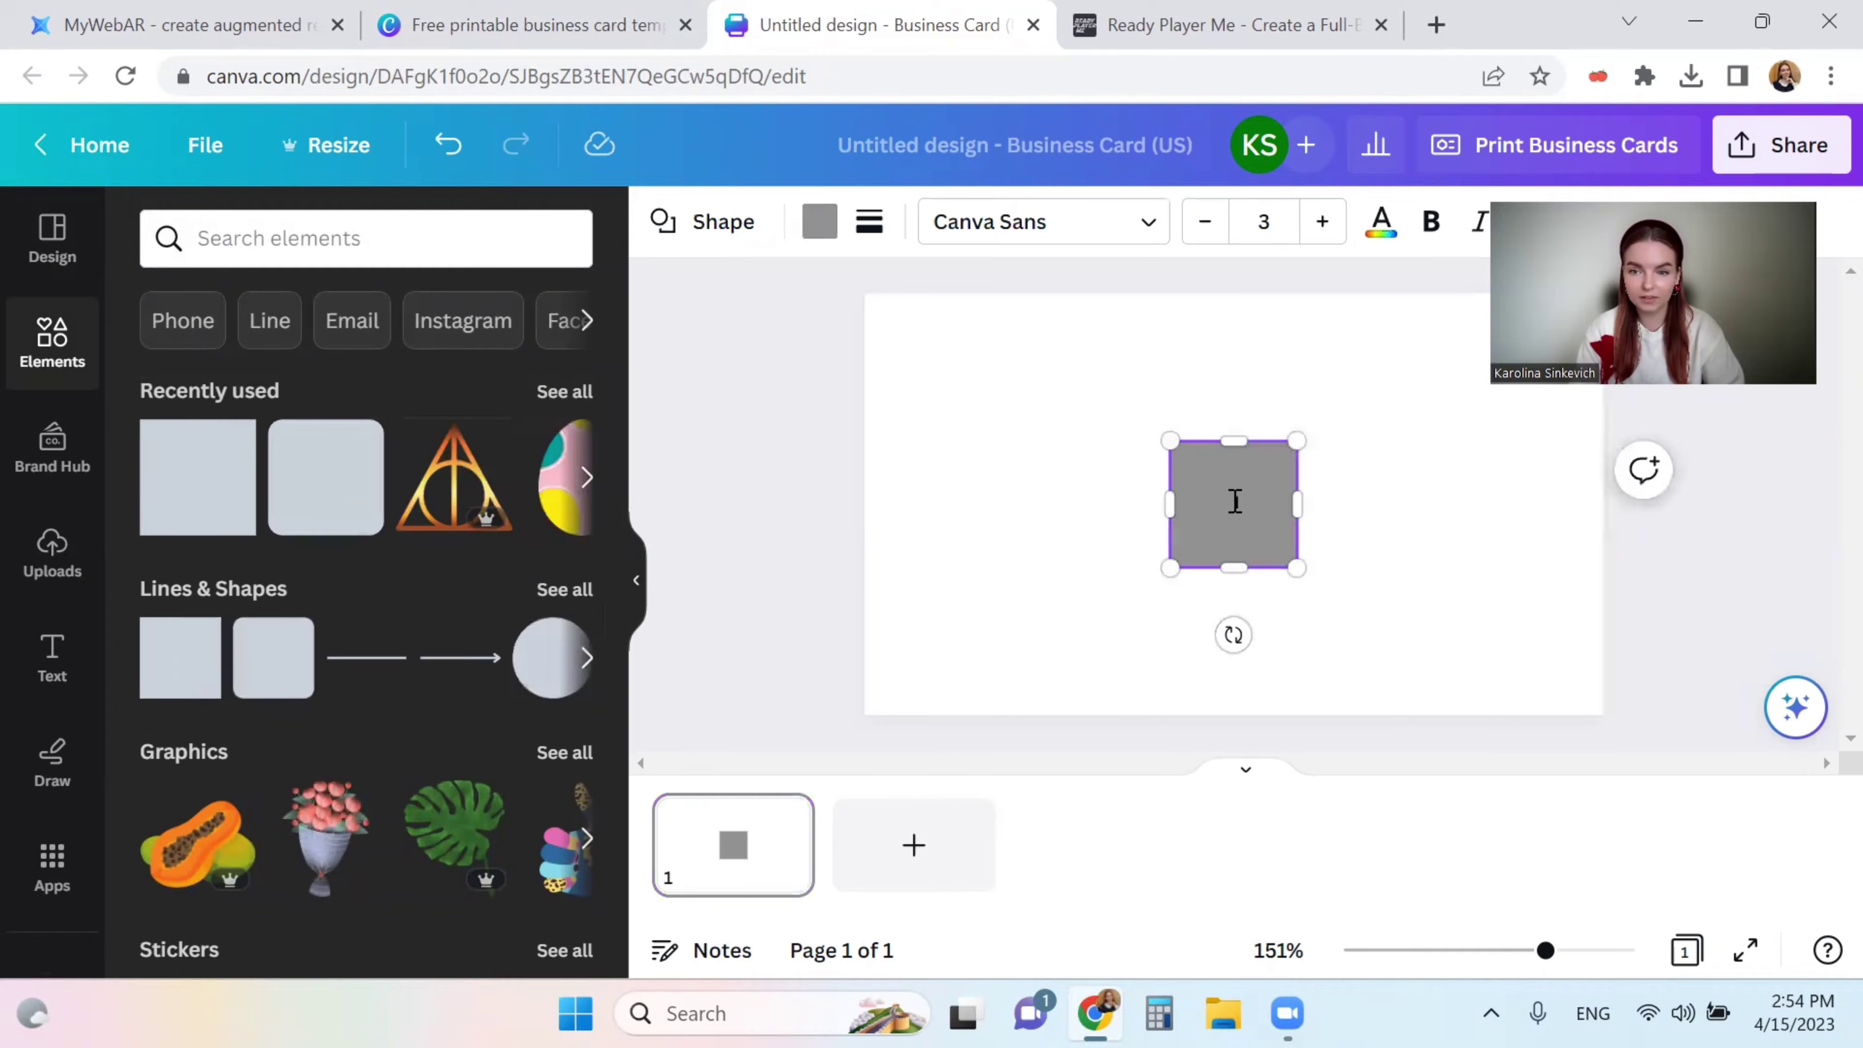
drag(1215, 499, 956, 536)
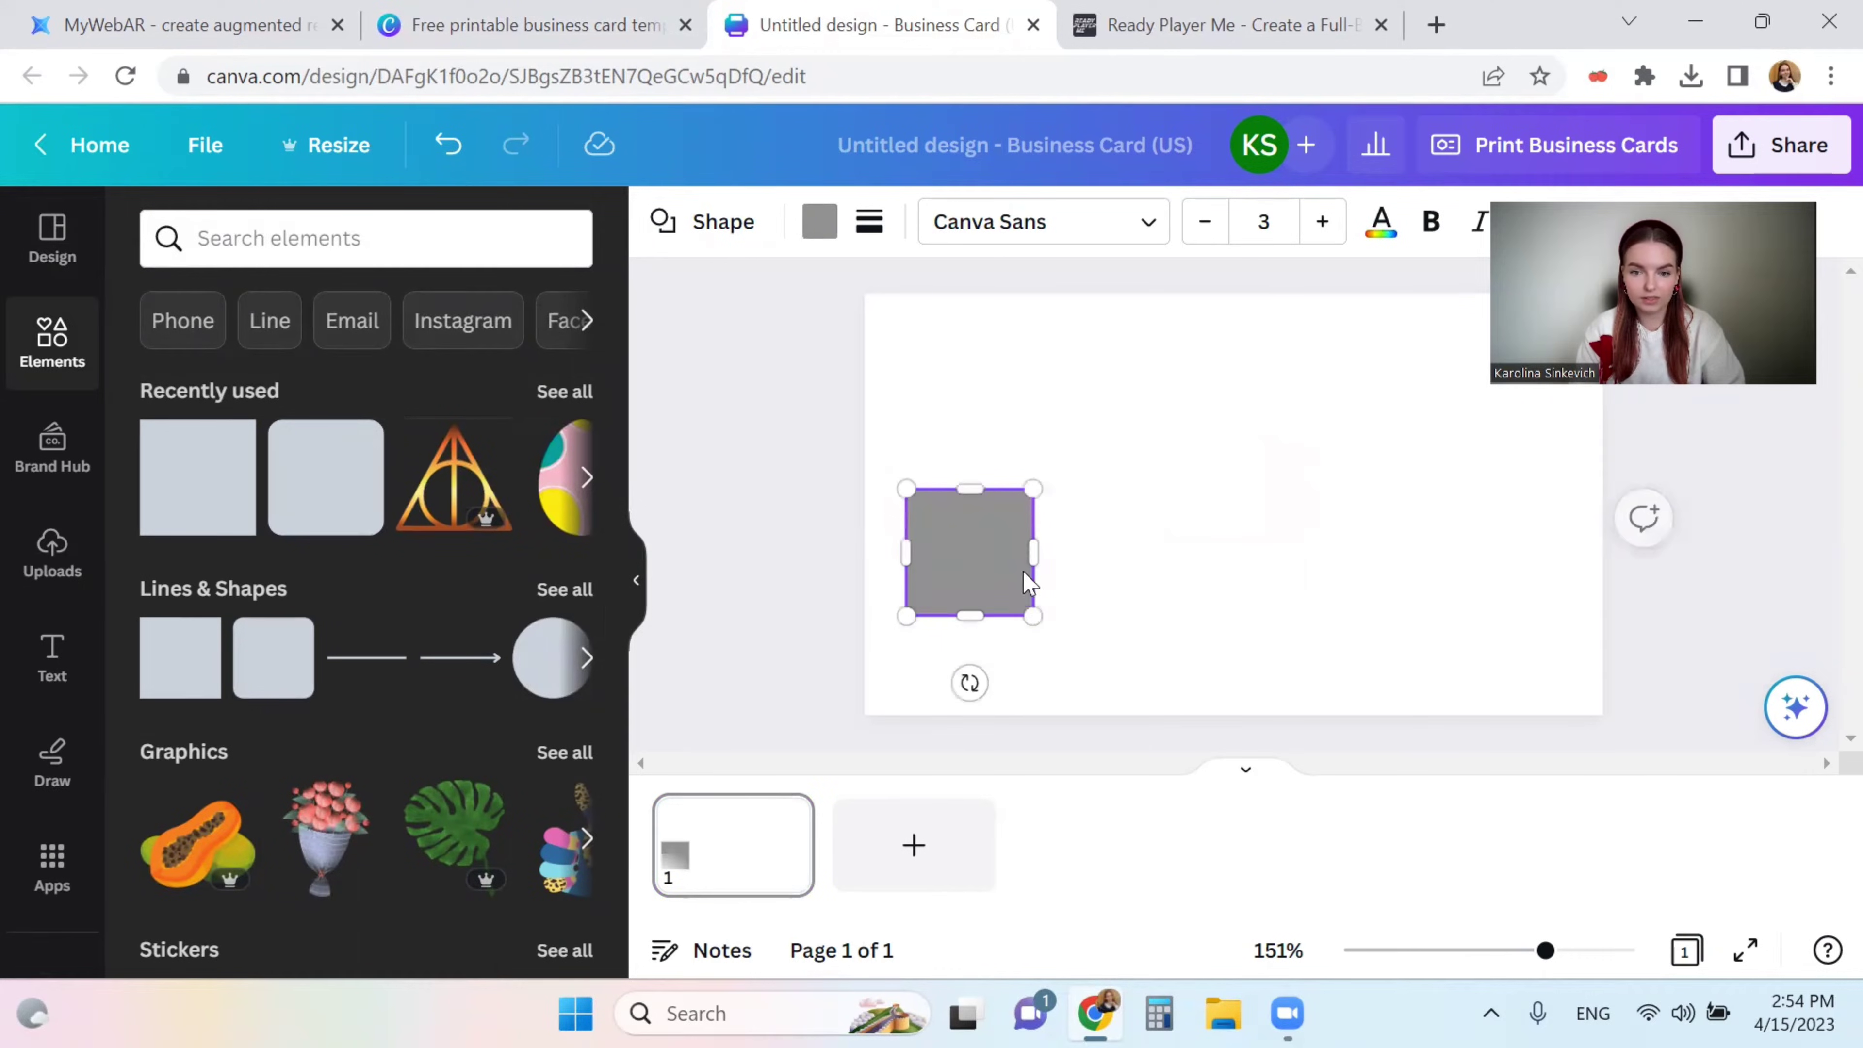
drag(1034, 614, 1072, 603)
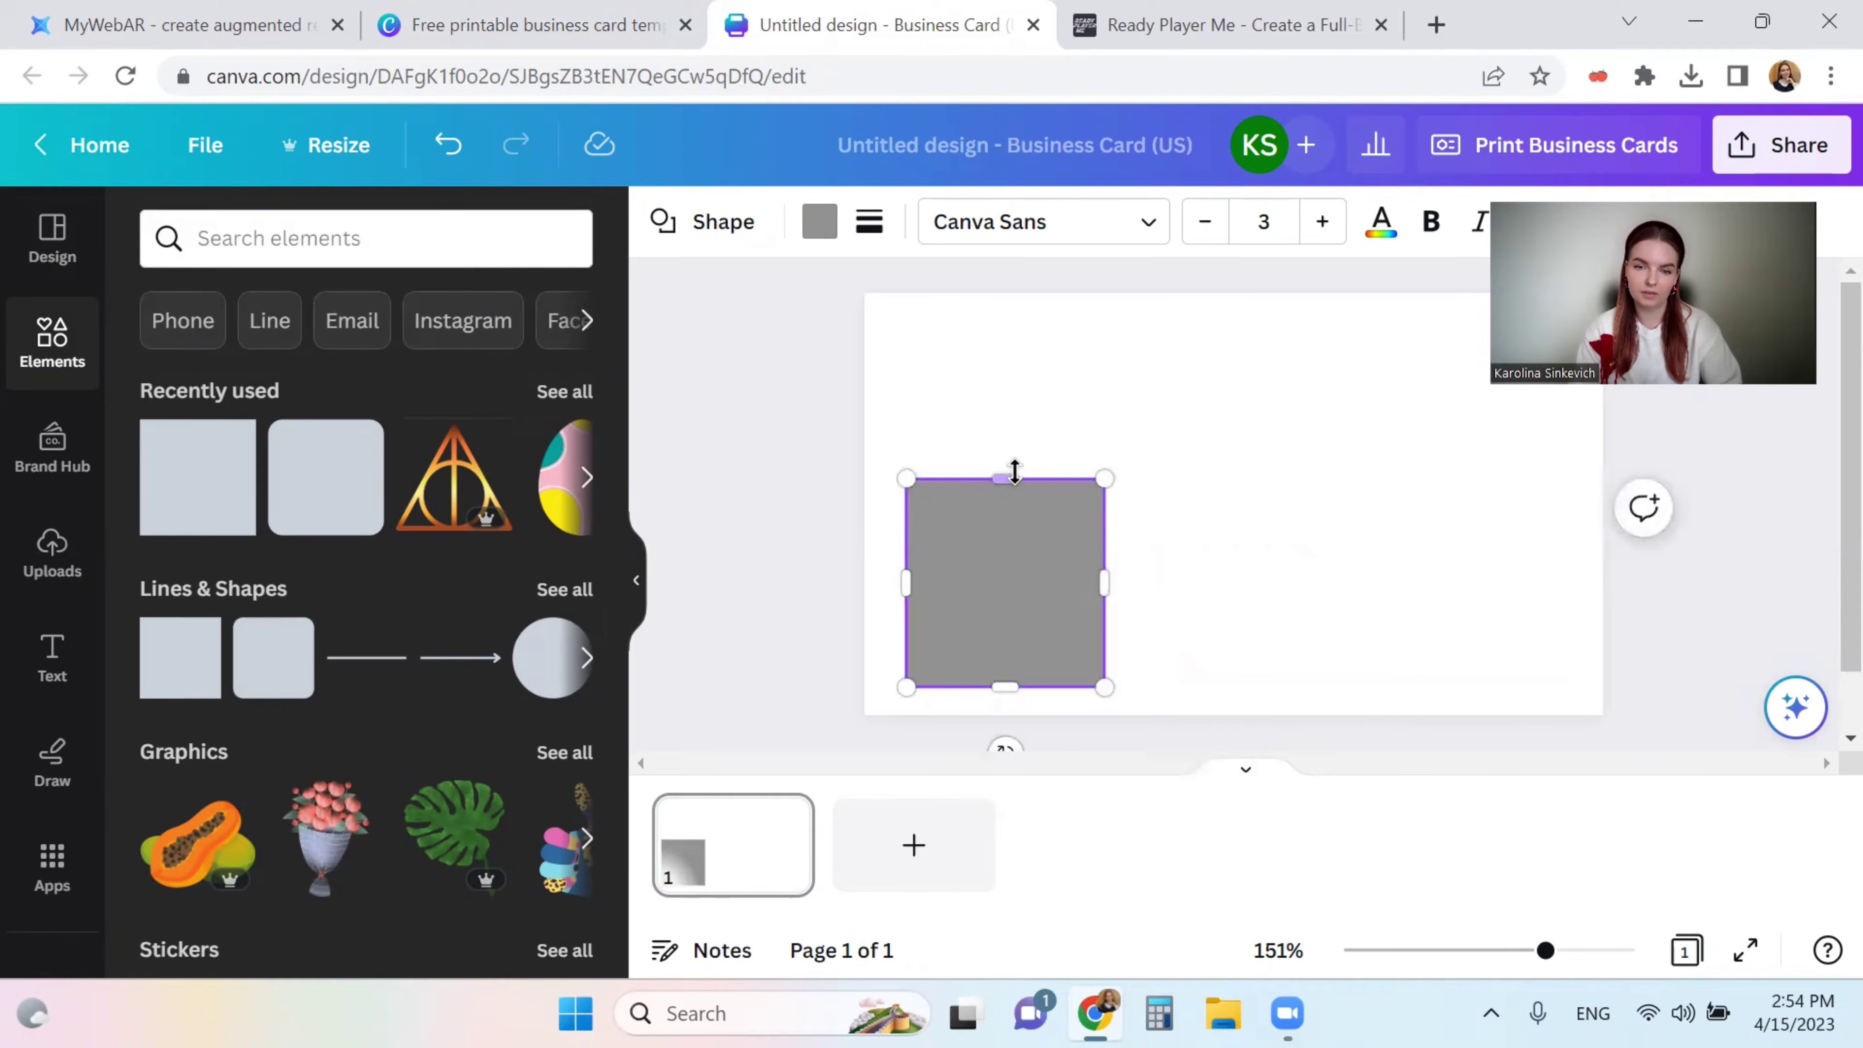
drag(1009, 482, 1056, 515)
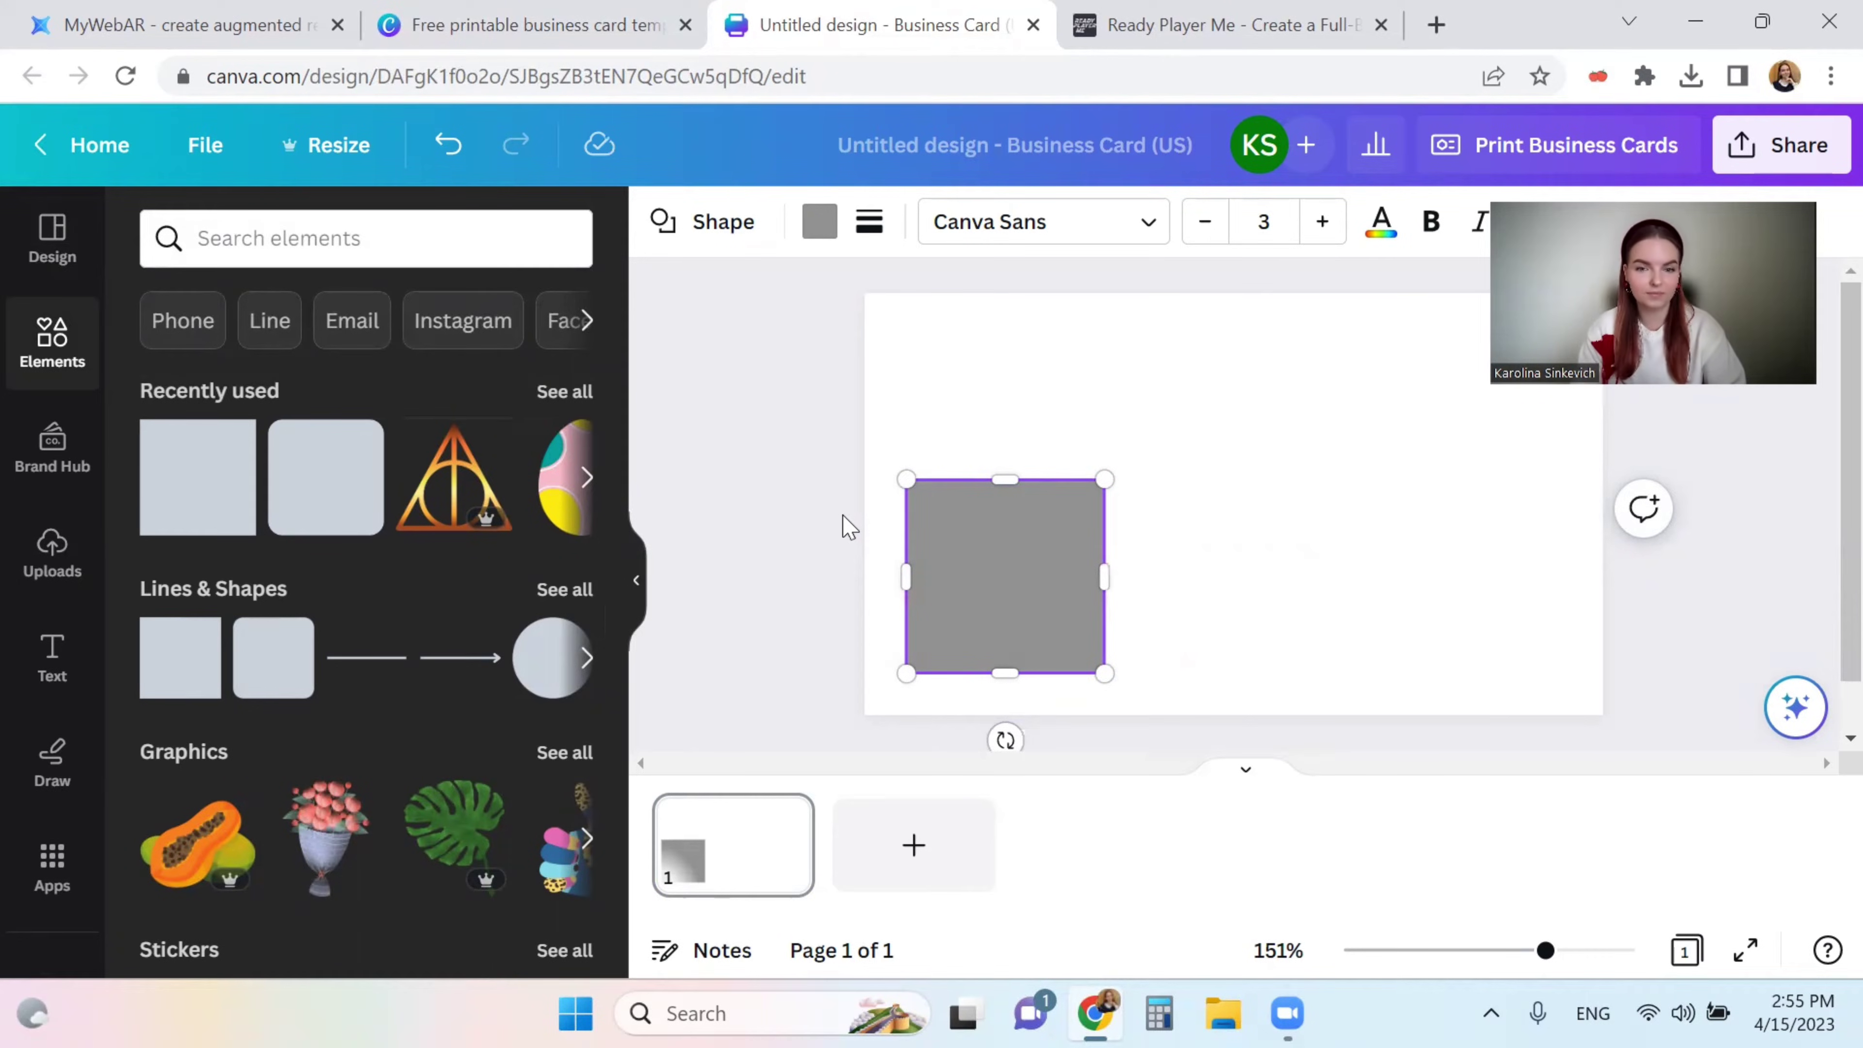
click(848, 526)
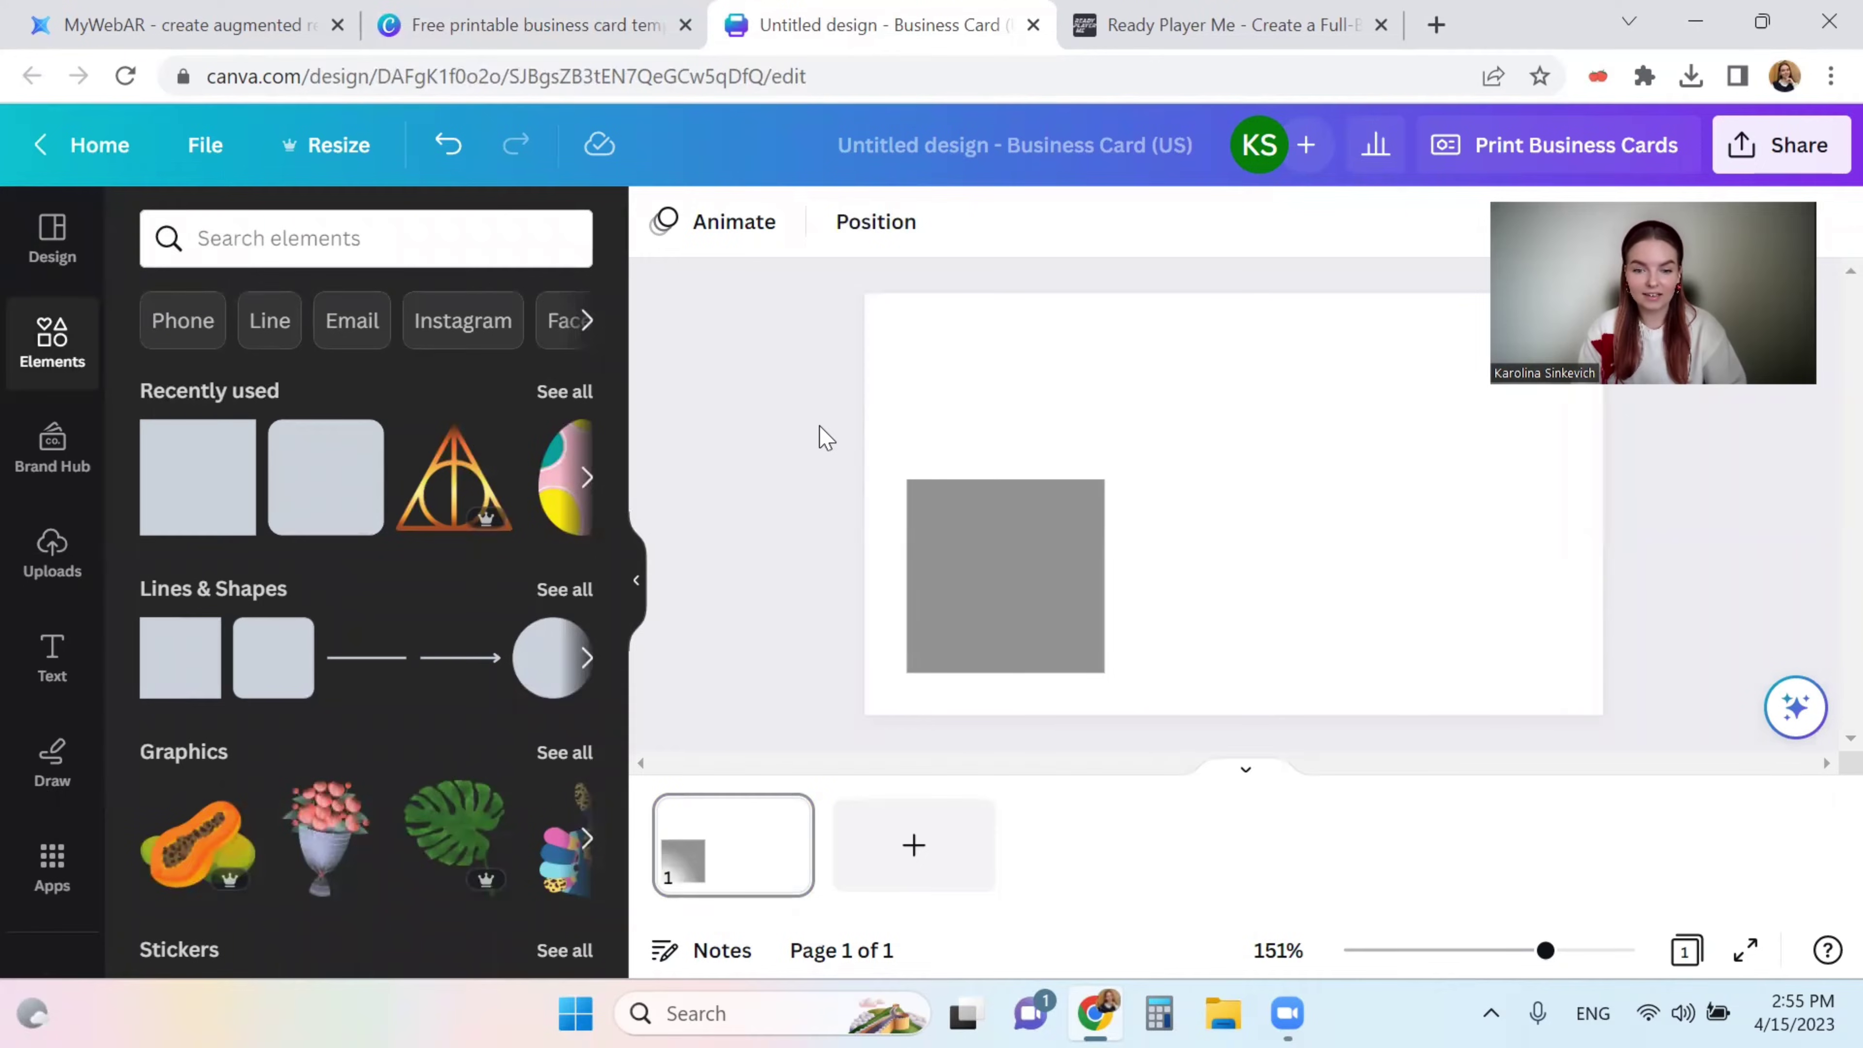
click(1279, 10)
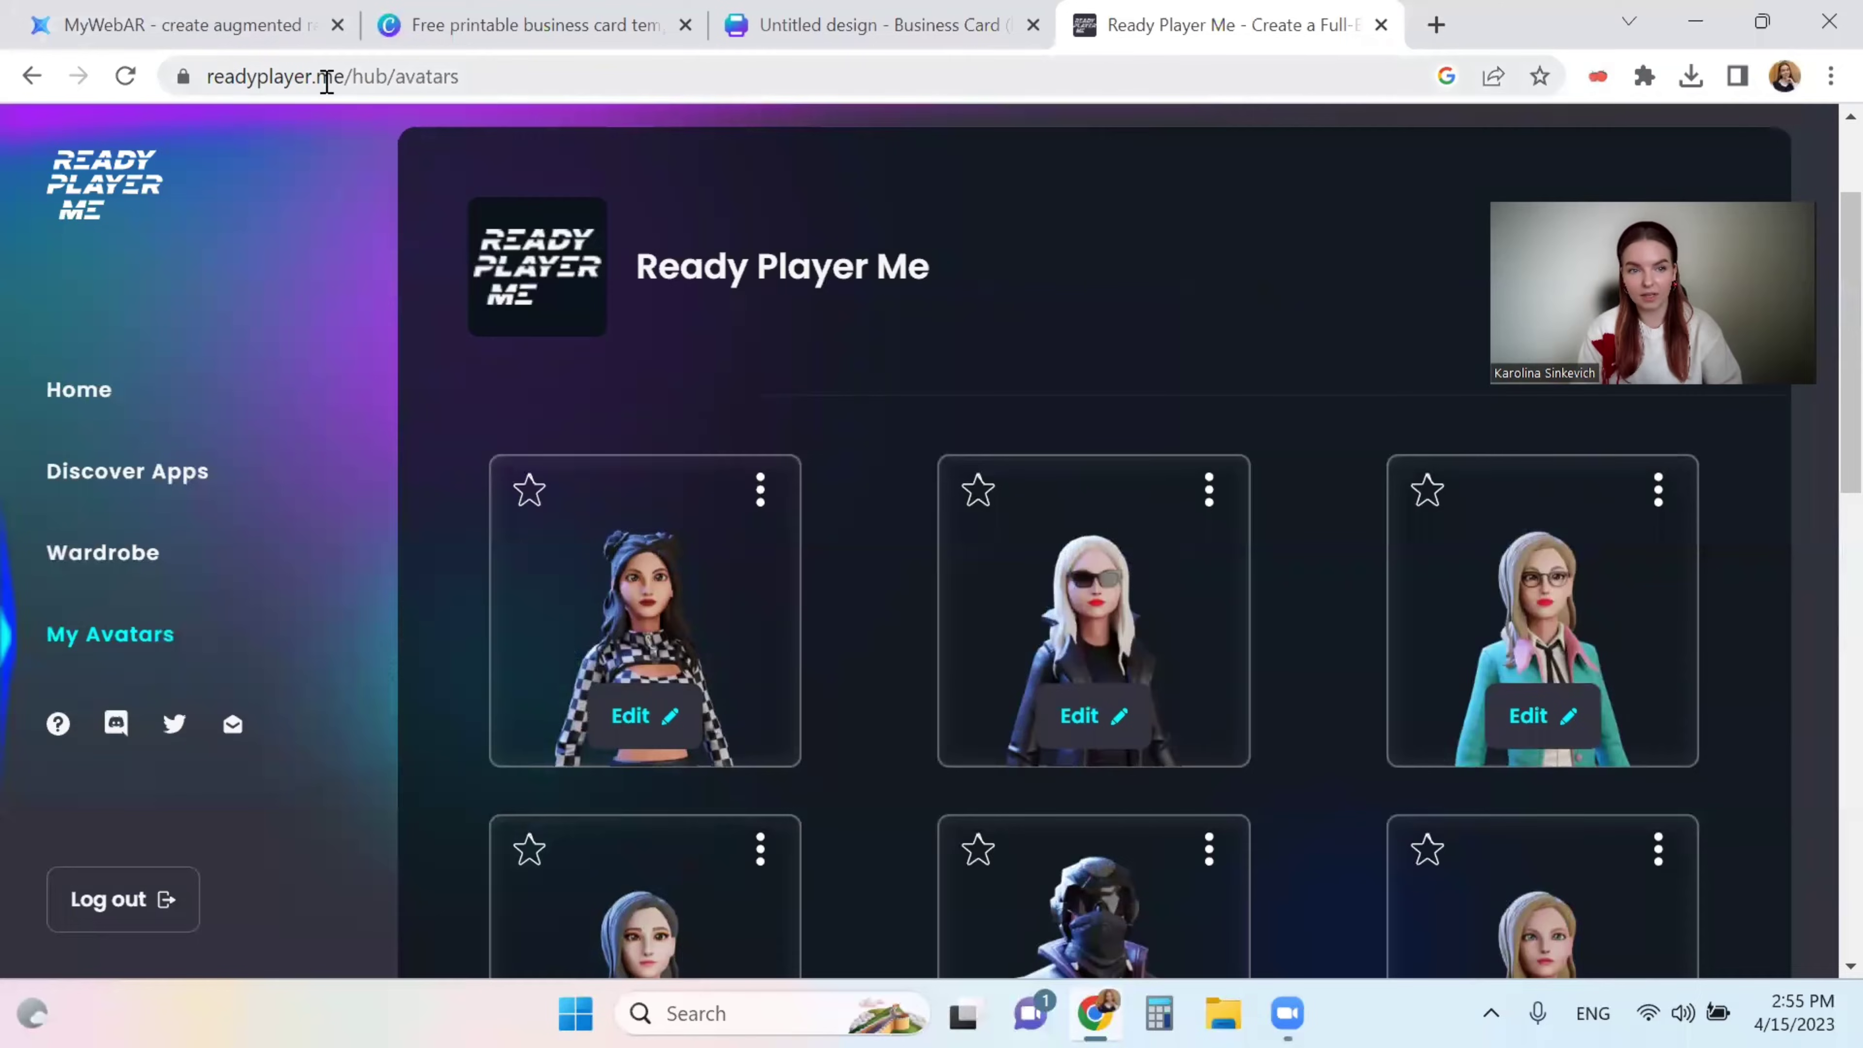
- Browse the My Avatars grid and open the blonde avatar's options menu
scroll(421, 374, up, 3)
scroll(421, 374, down, 1)
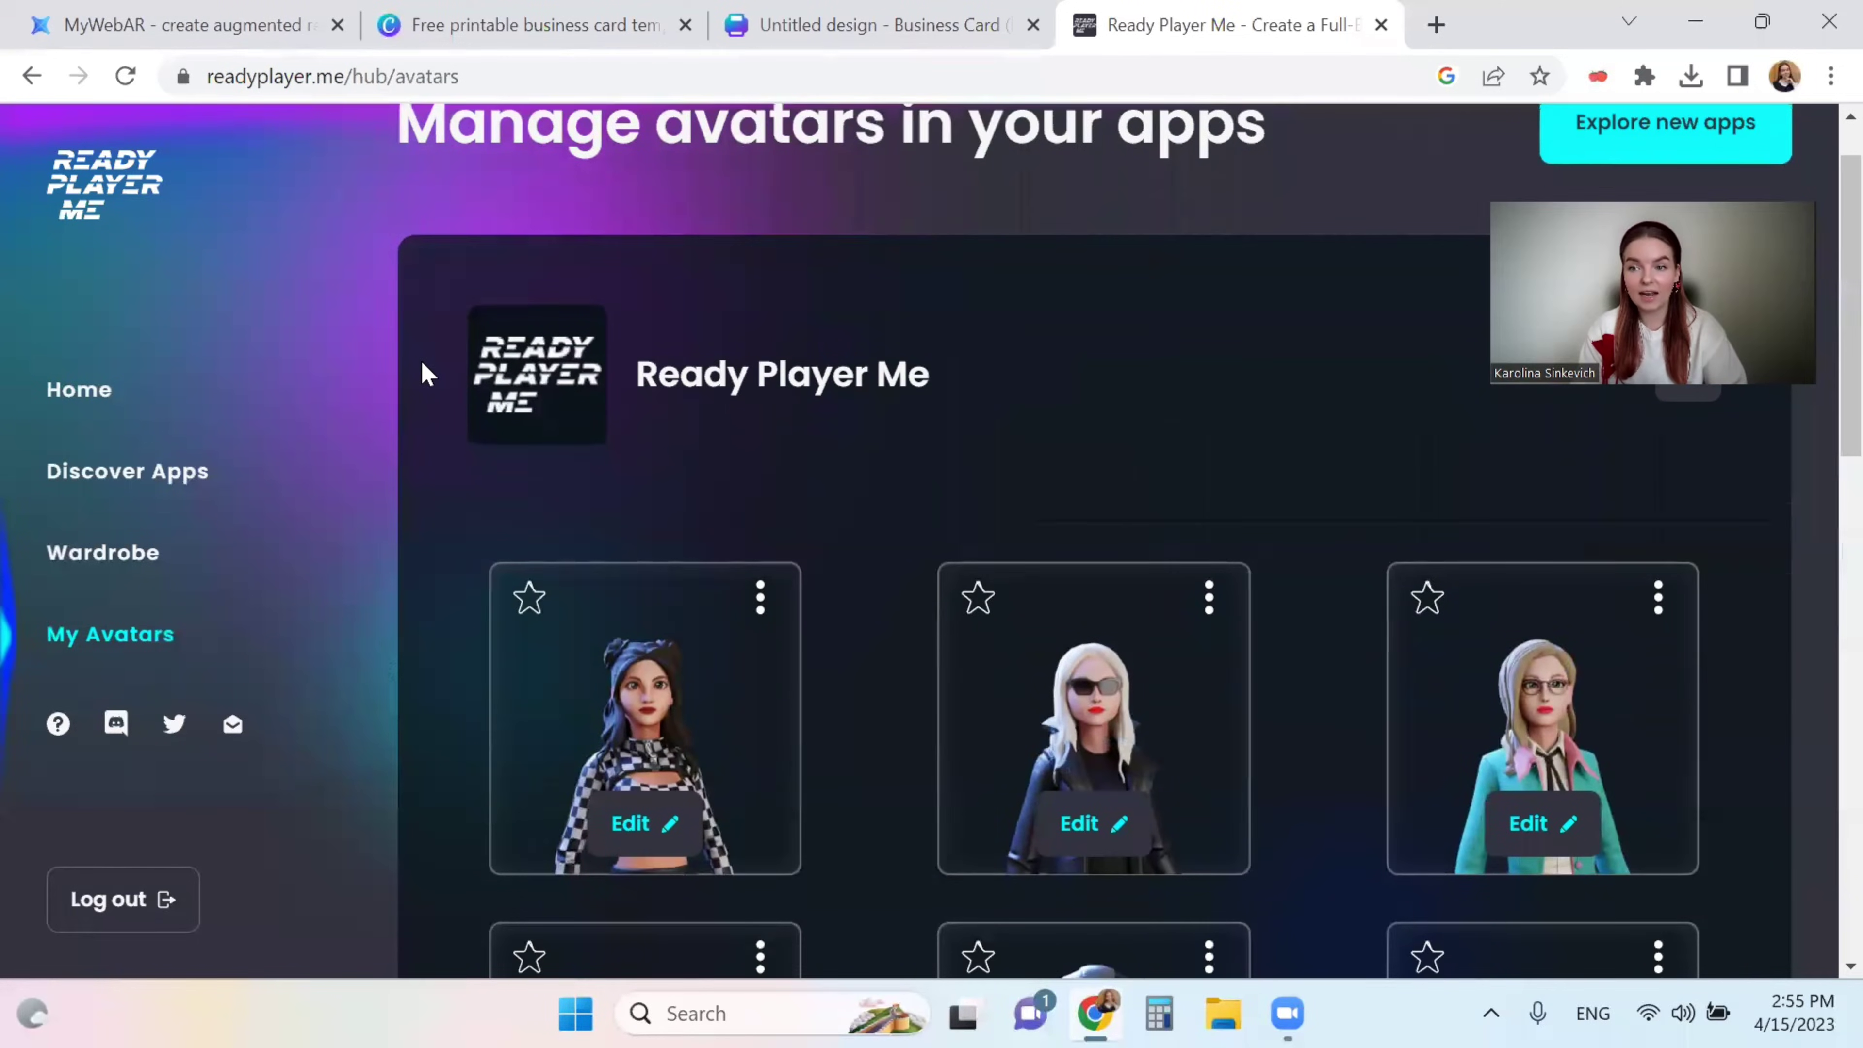
scroll(428, 374, up, 1)
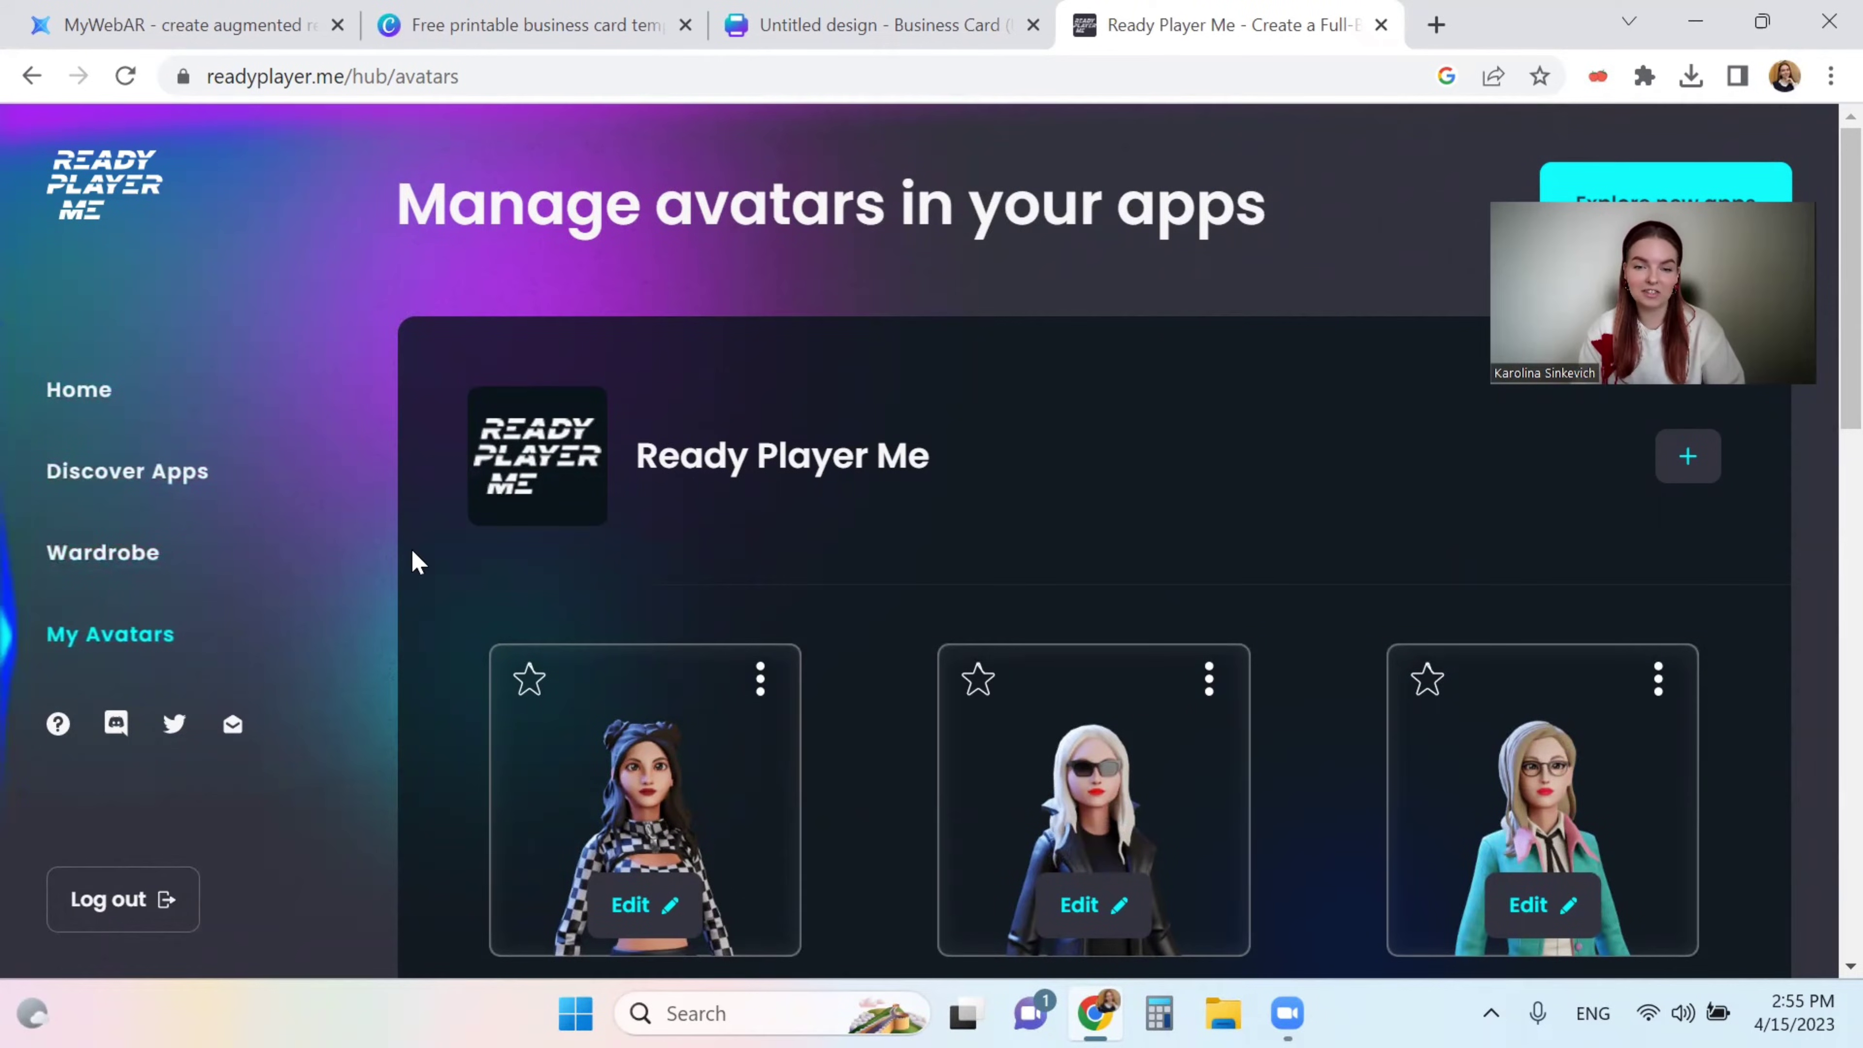
scroll(413, 560, down, 5)
scroll(413, 559, down, 15)
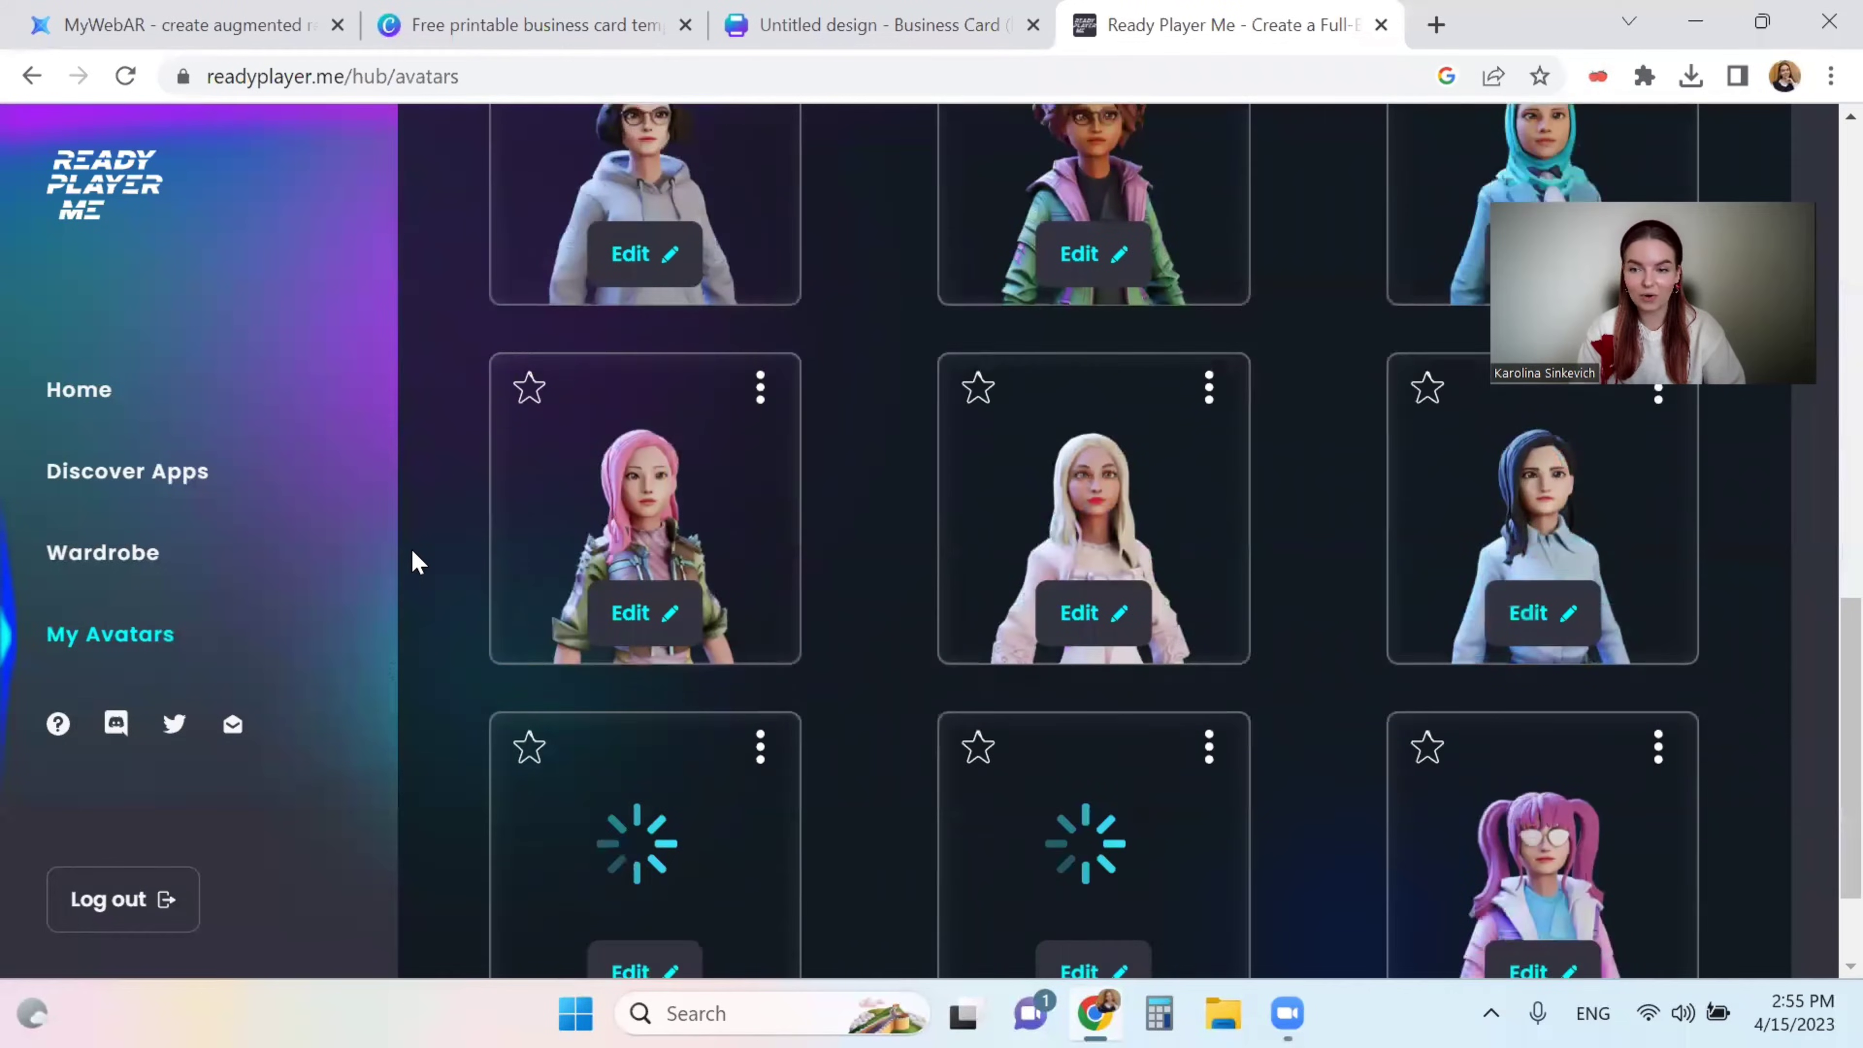
scroll(412, 559, up, 5)
scroll(412, 559, up, 8)
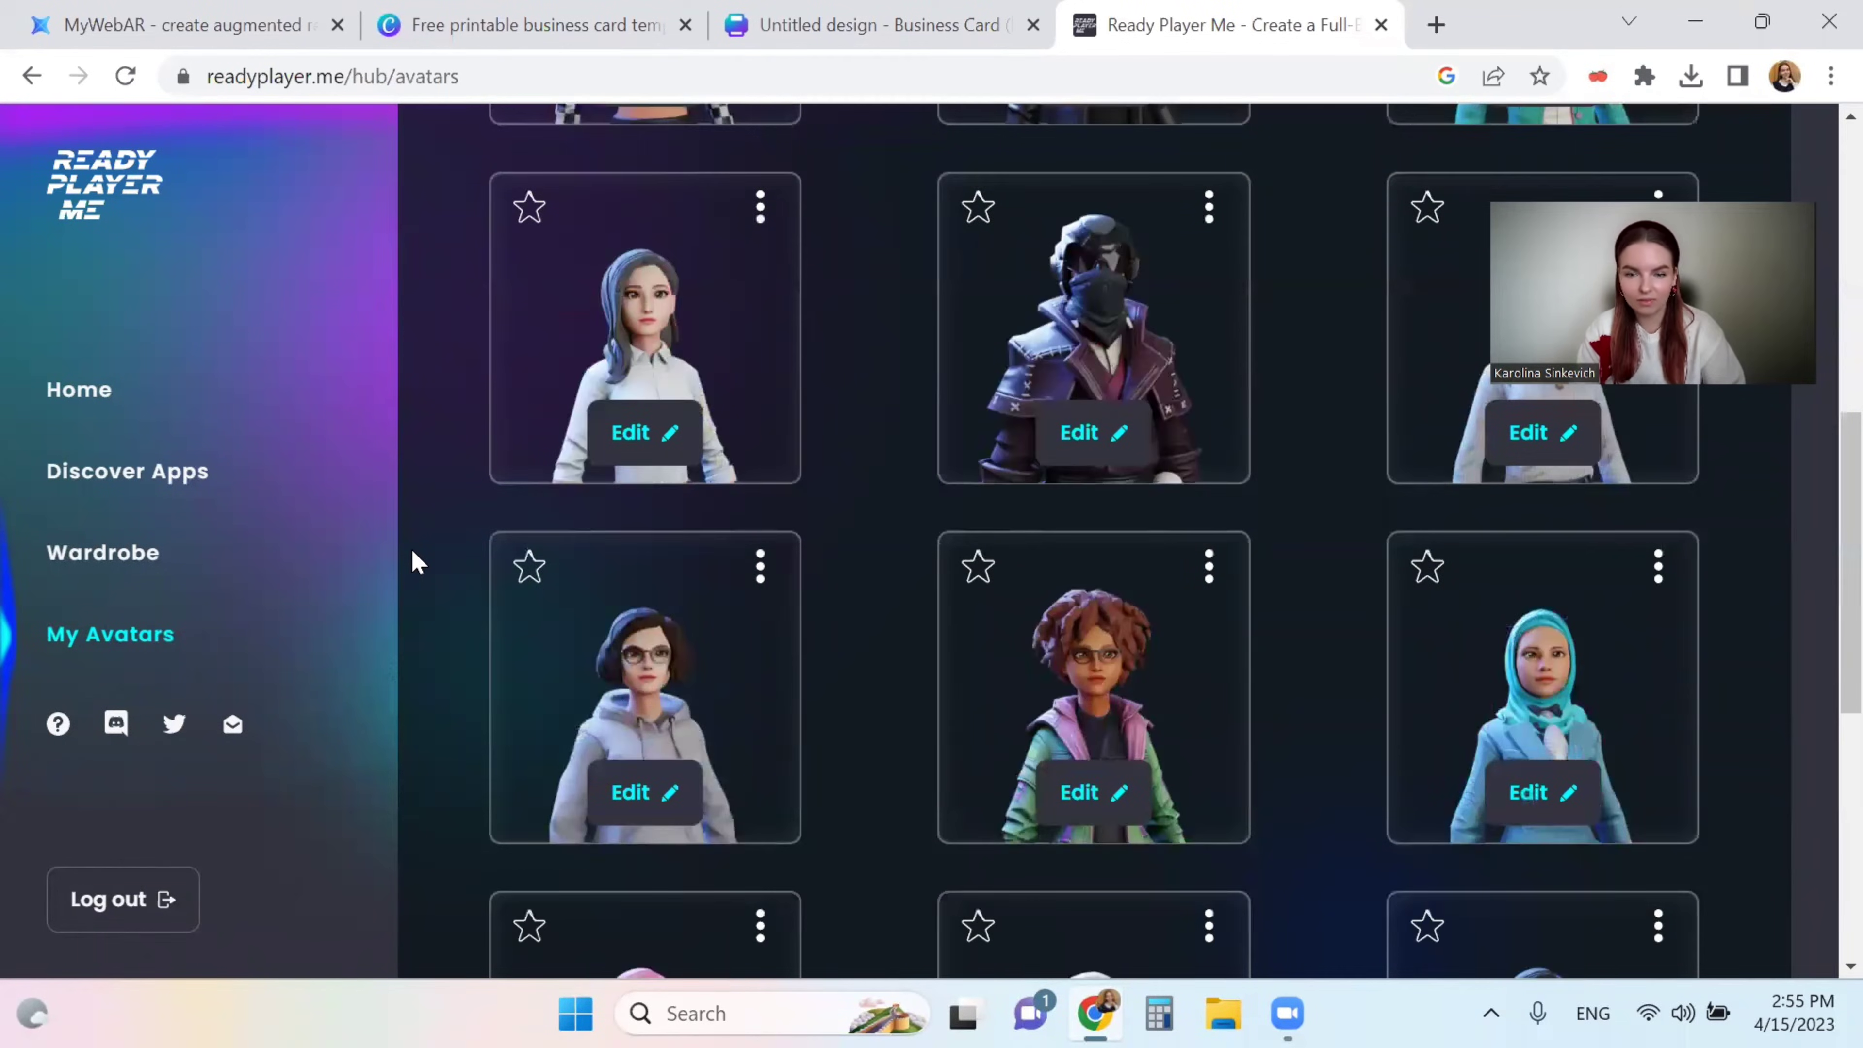
scroll(1637, 636, down, 1)
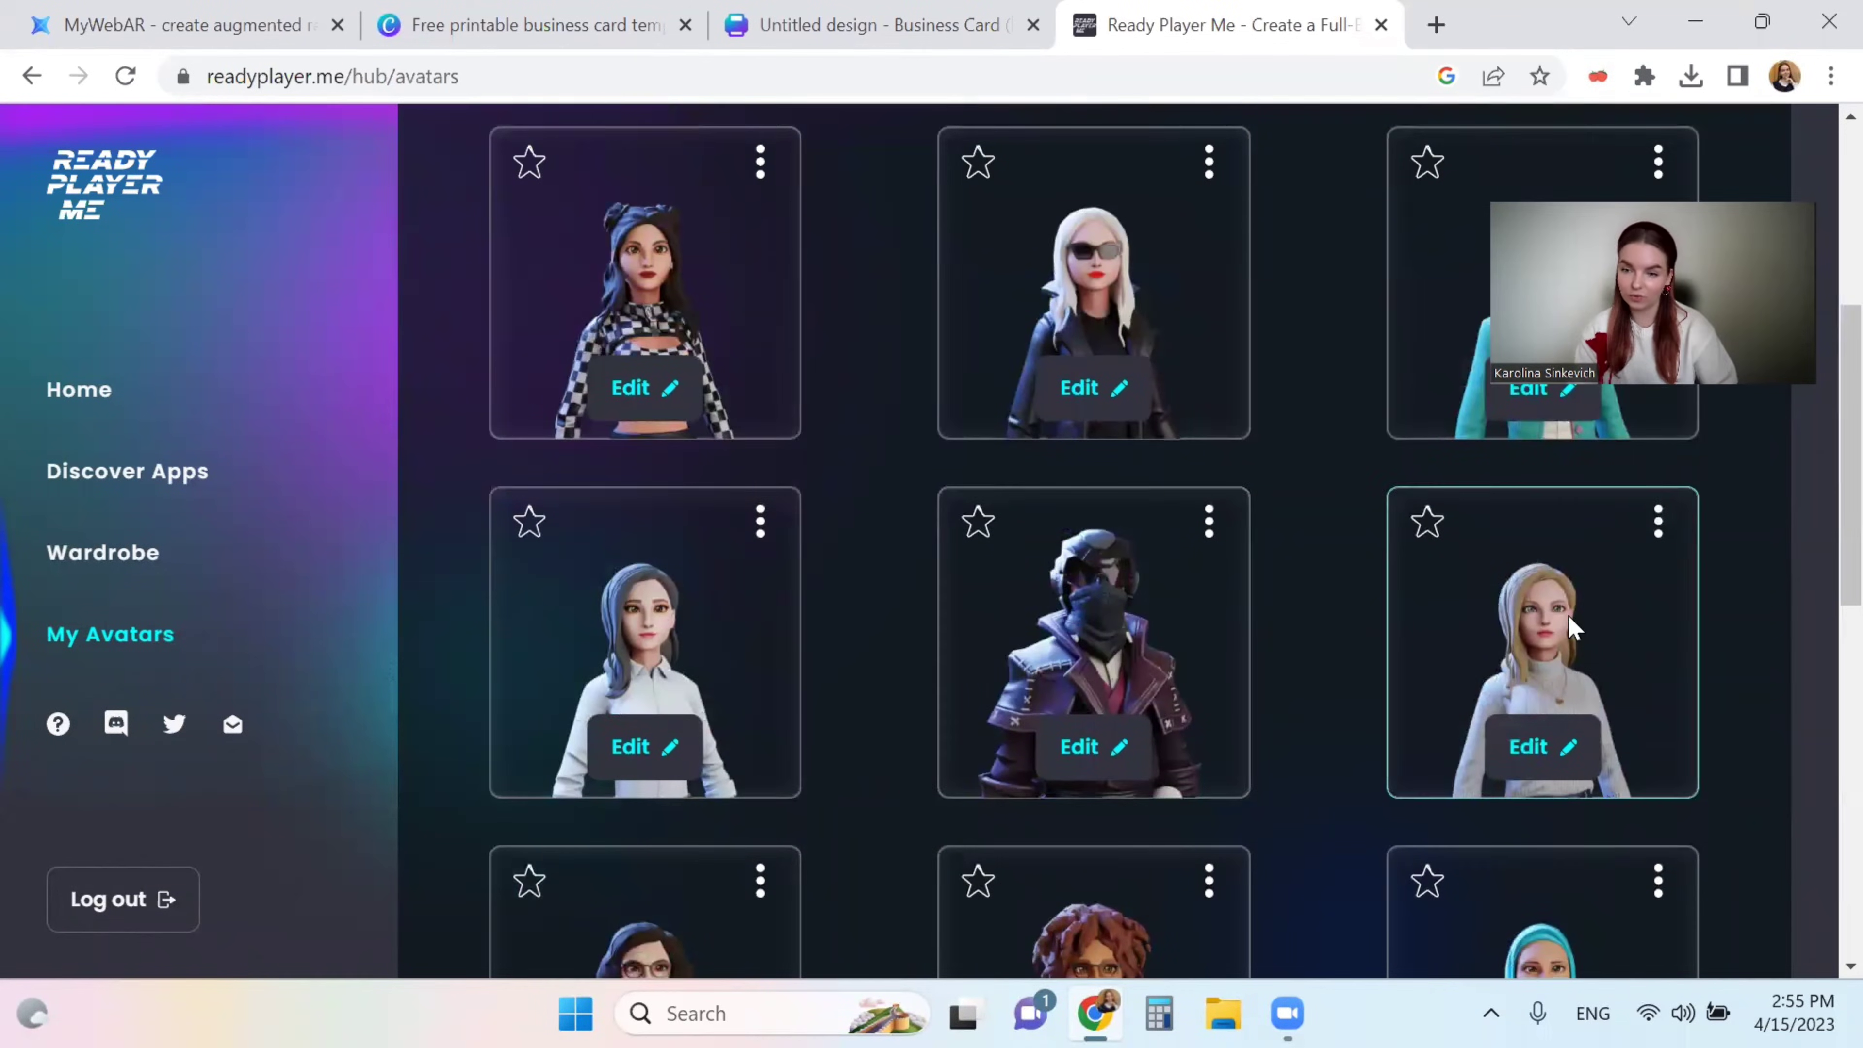
click(1655, 523)
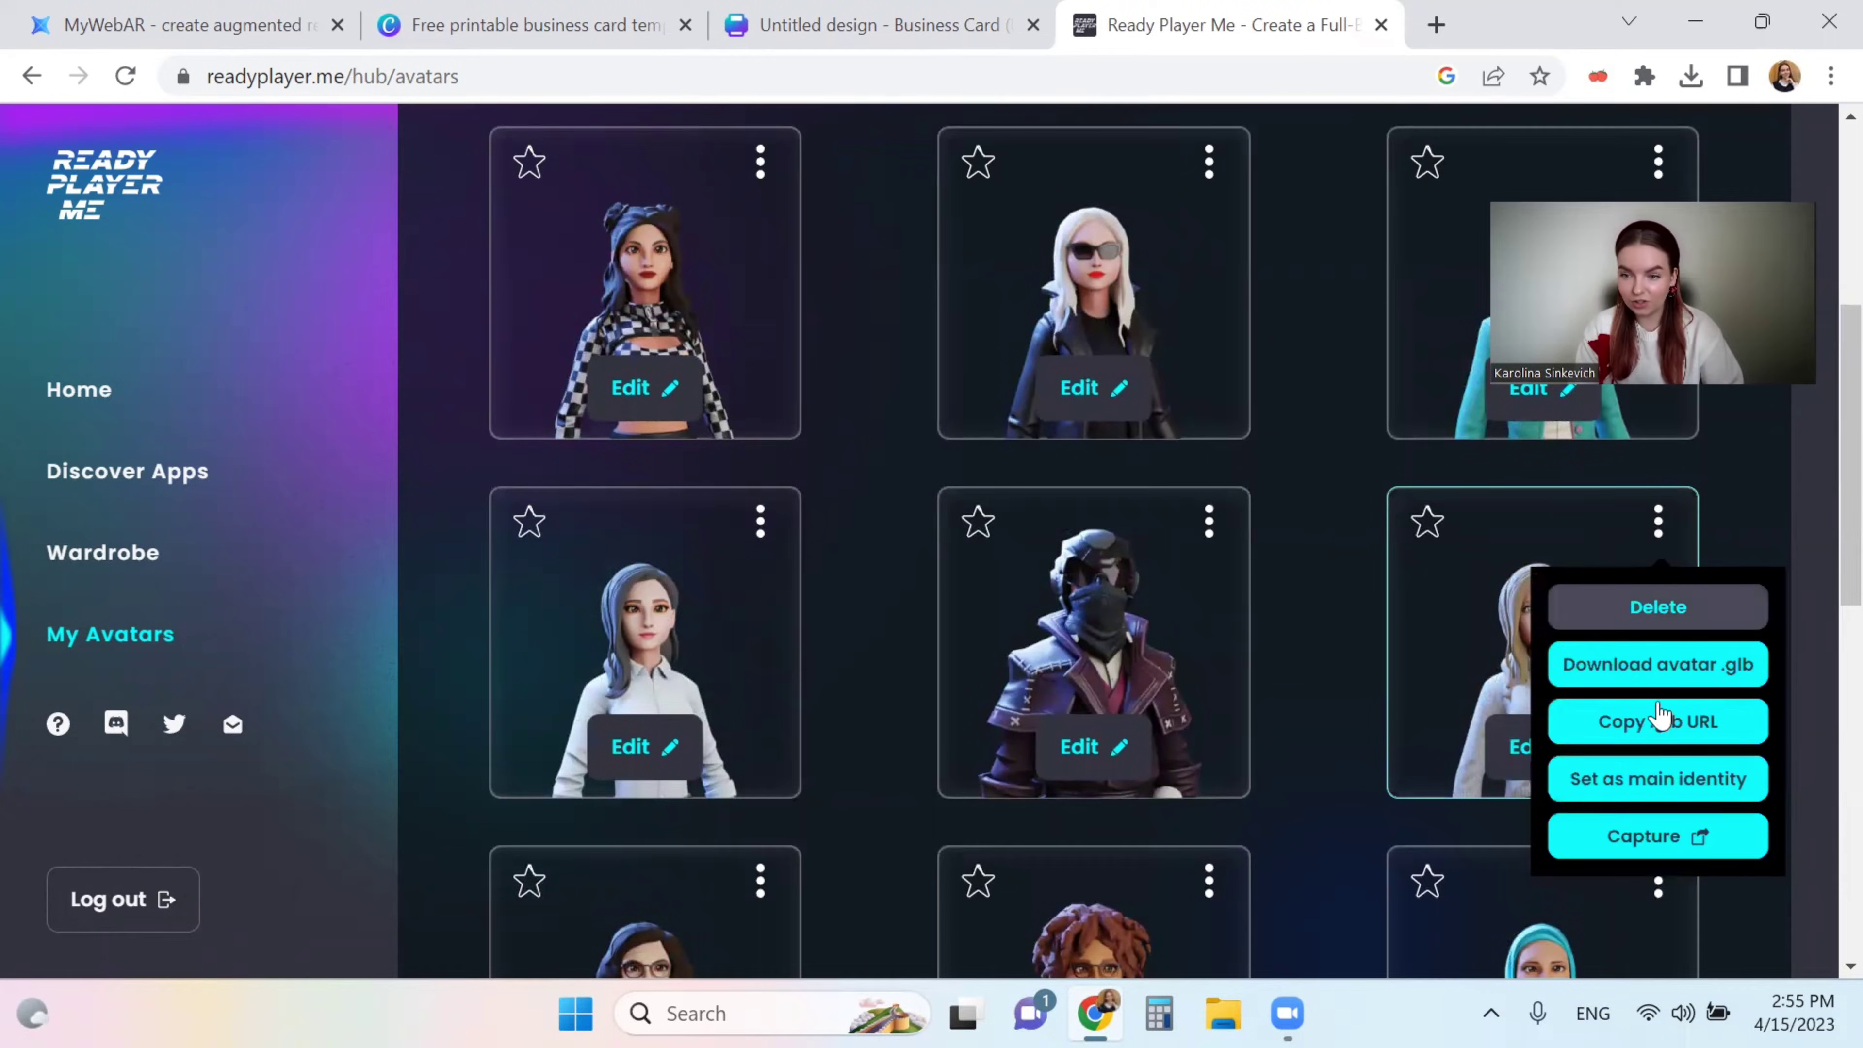
- Capture the blonde sweater avatar and download its image from the Share your Avatar window
click(1665, 843)
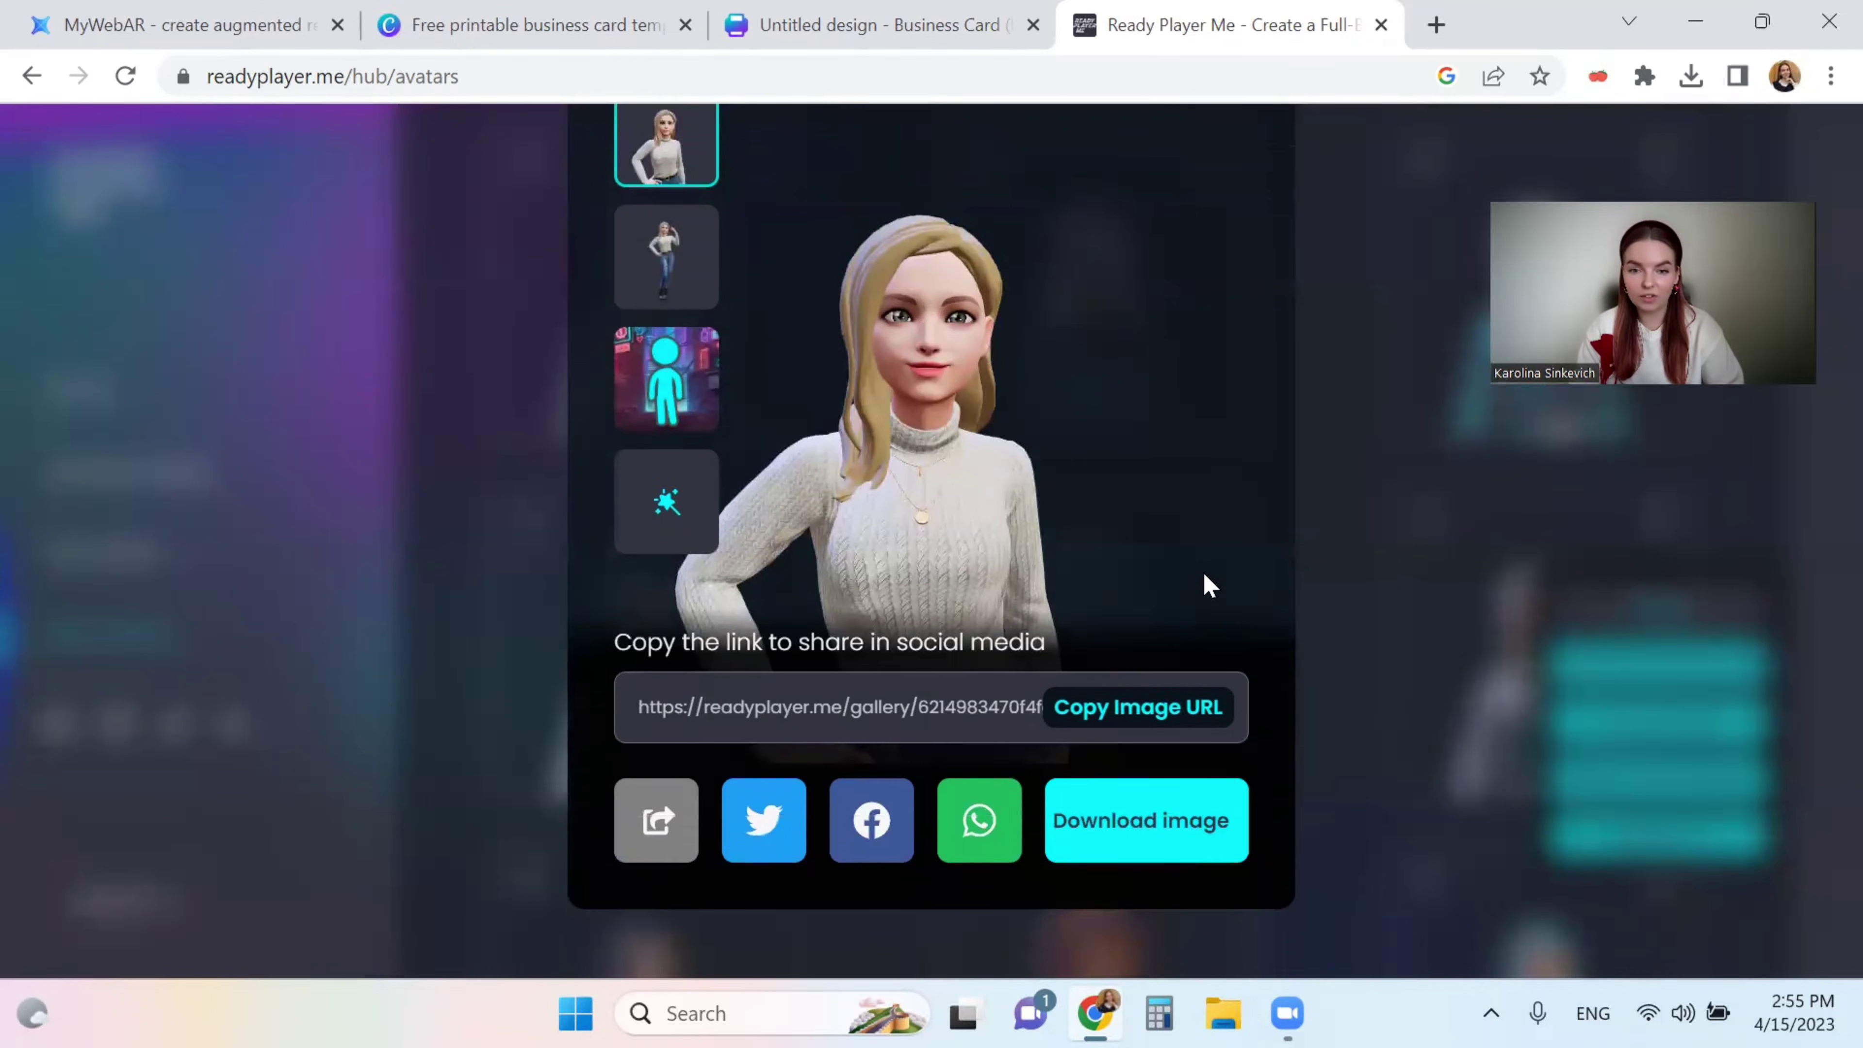
scroll(1202, 572, up, 3)
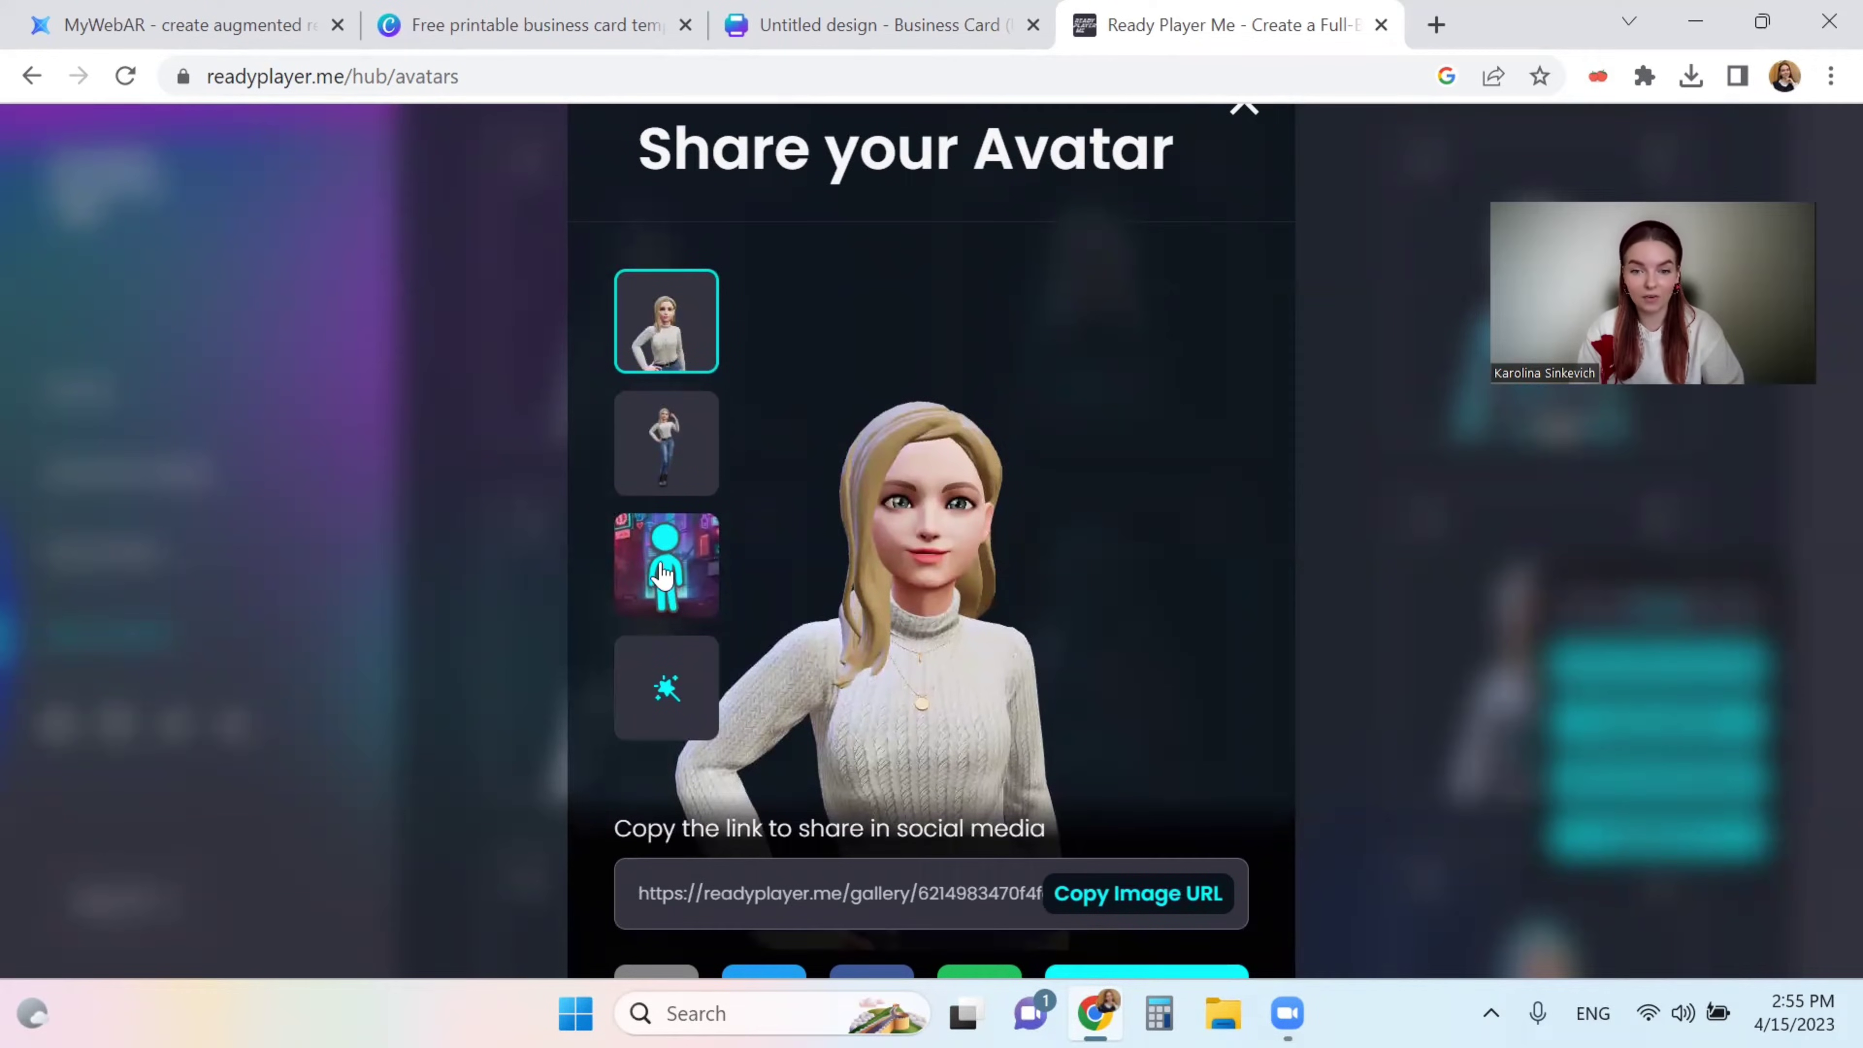
scroll(1047, 461, down, 3)
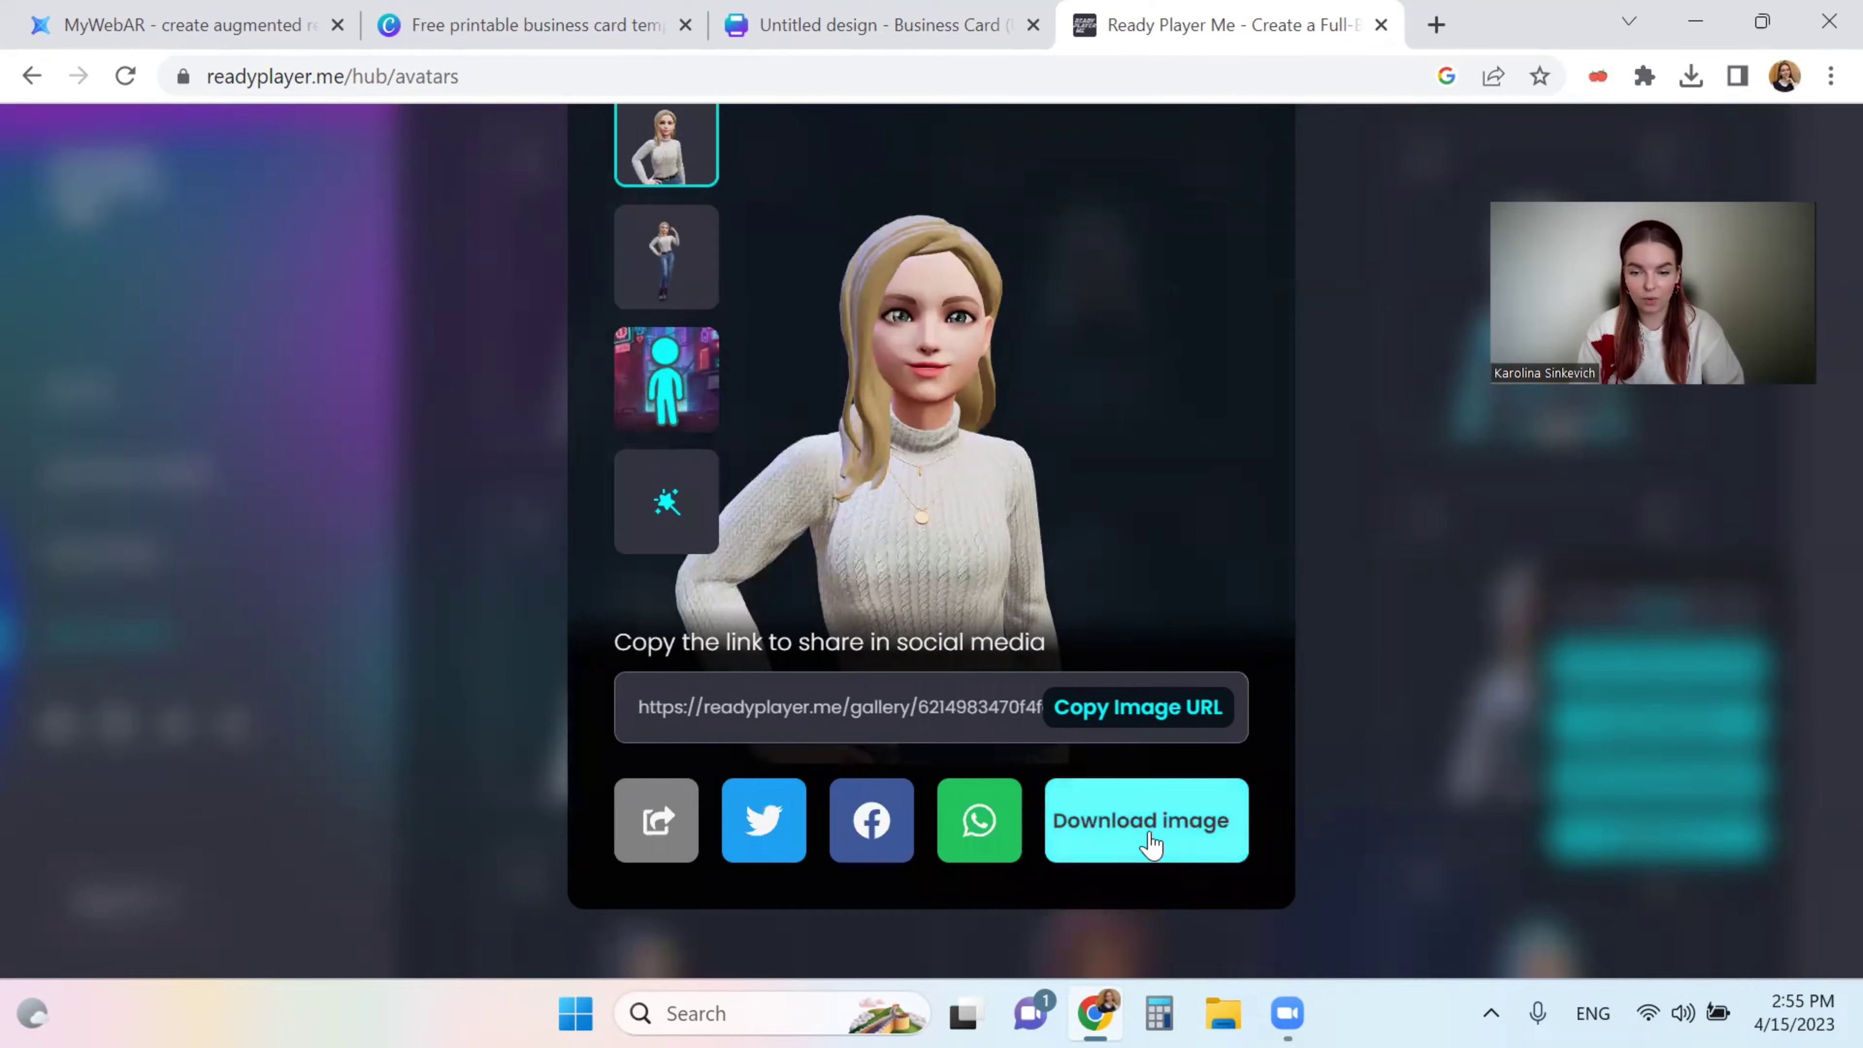
click(1146, 843)
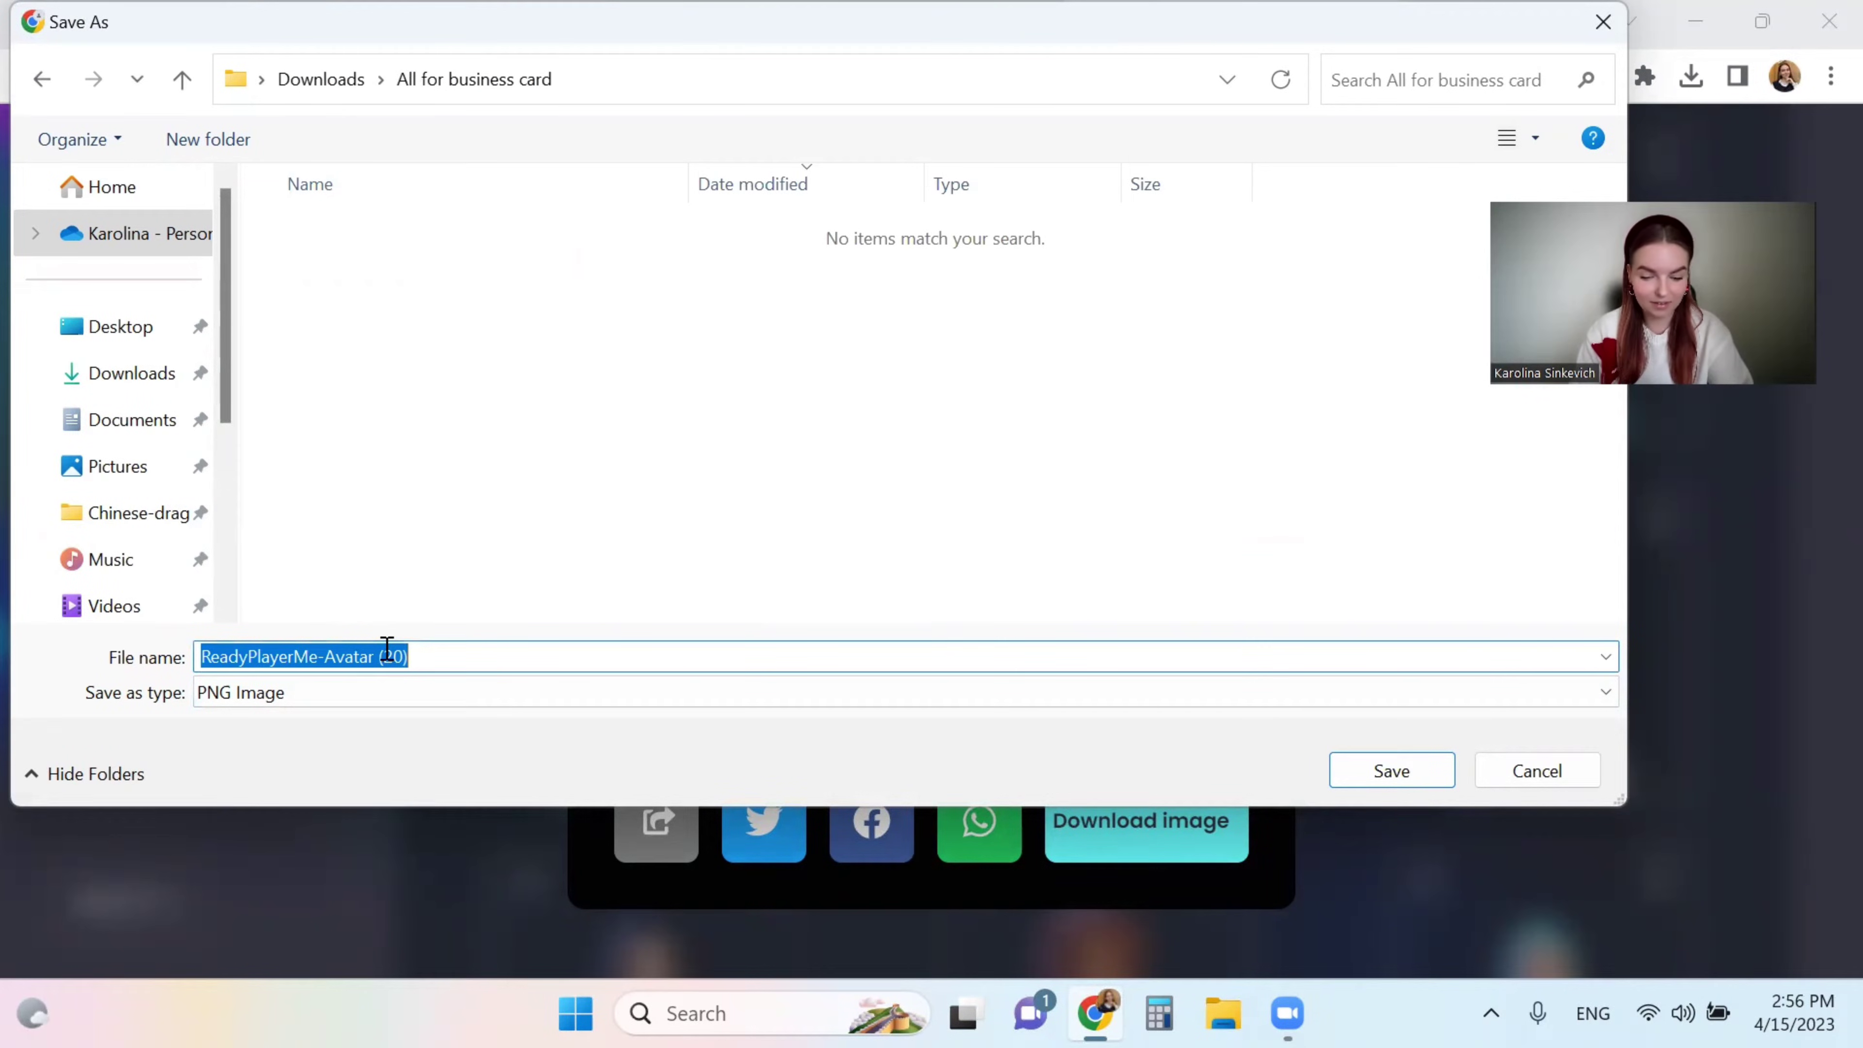
- Save the avatar image as 'capture avatar' in the All for business card folder
text(capture avata)
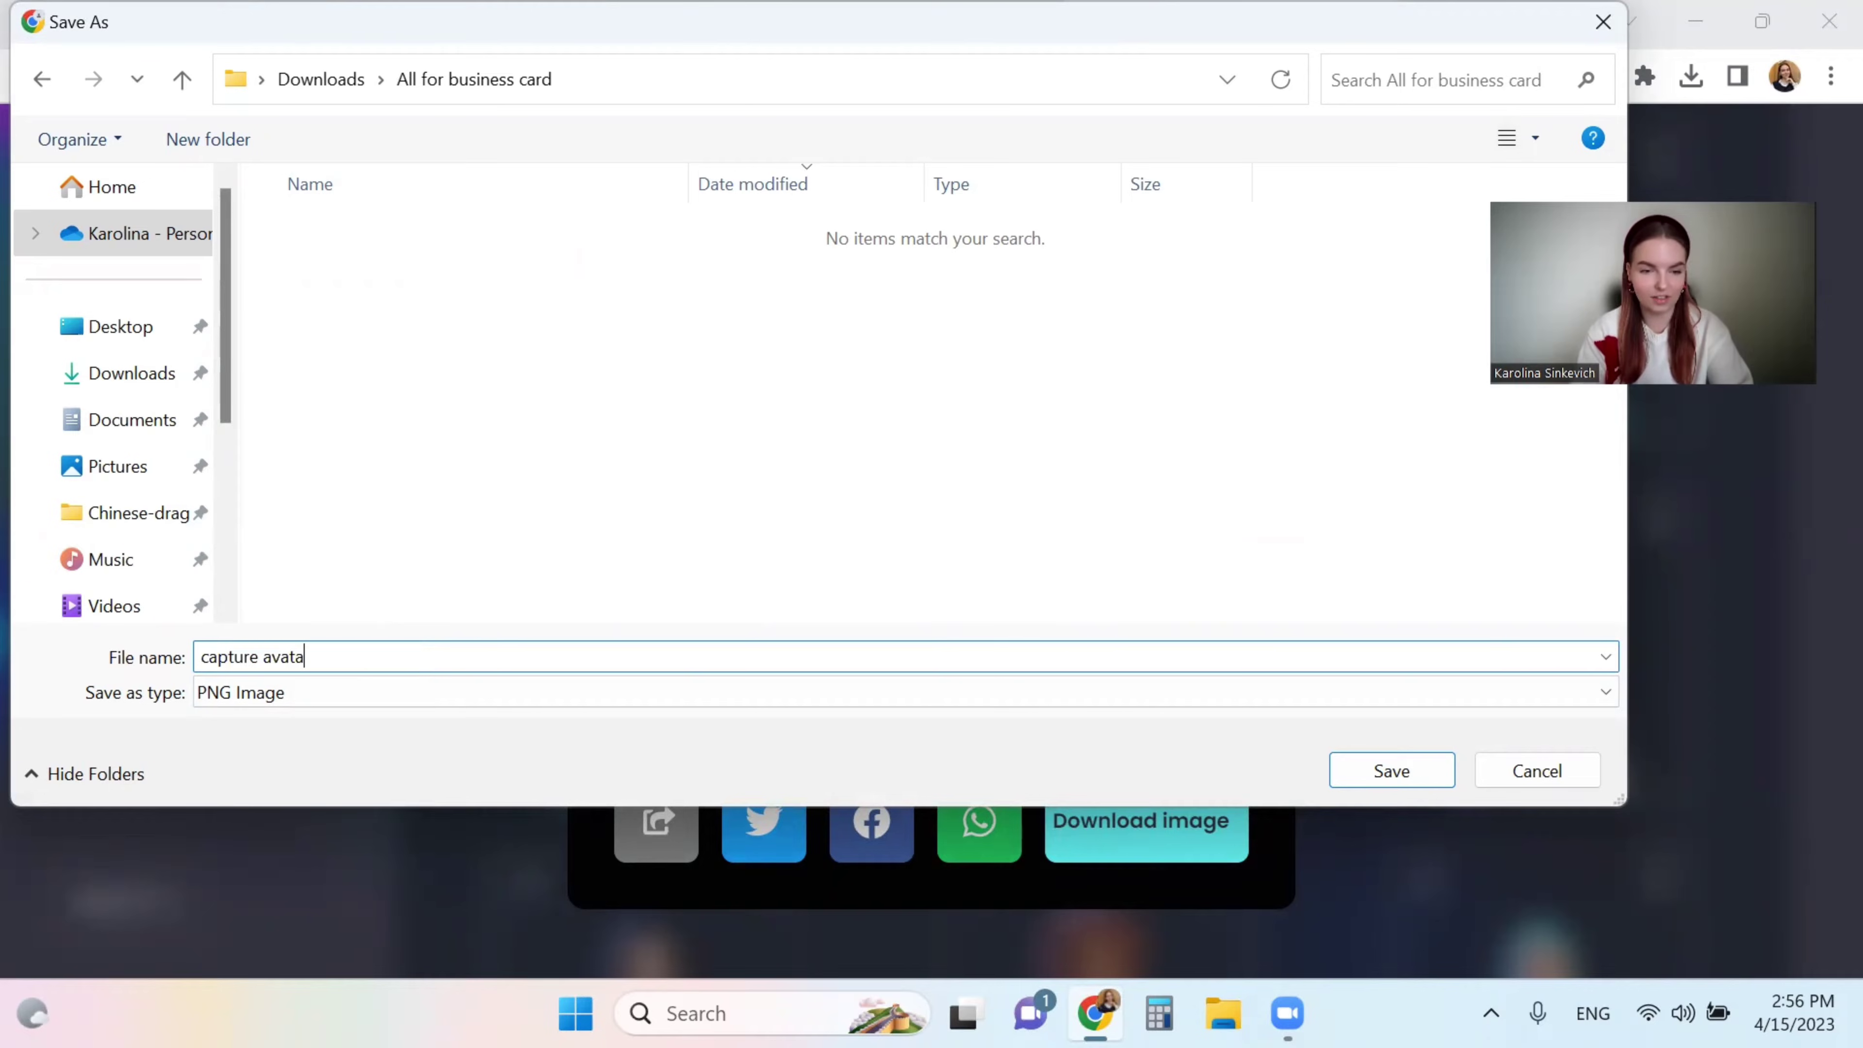
key(Return)
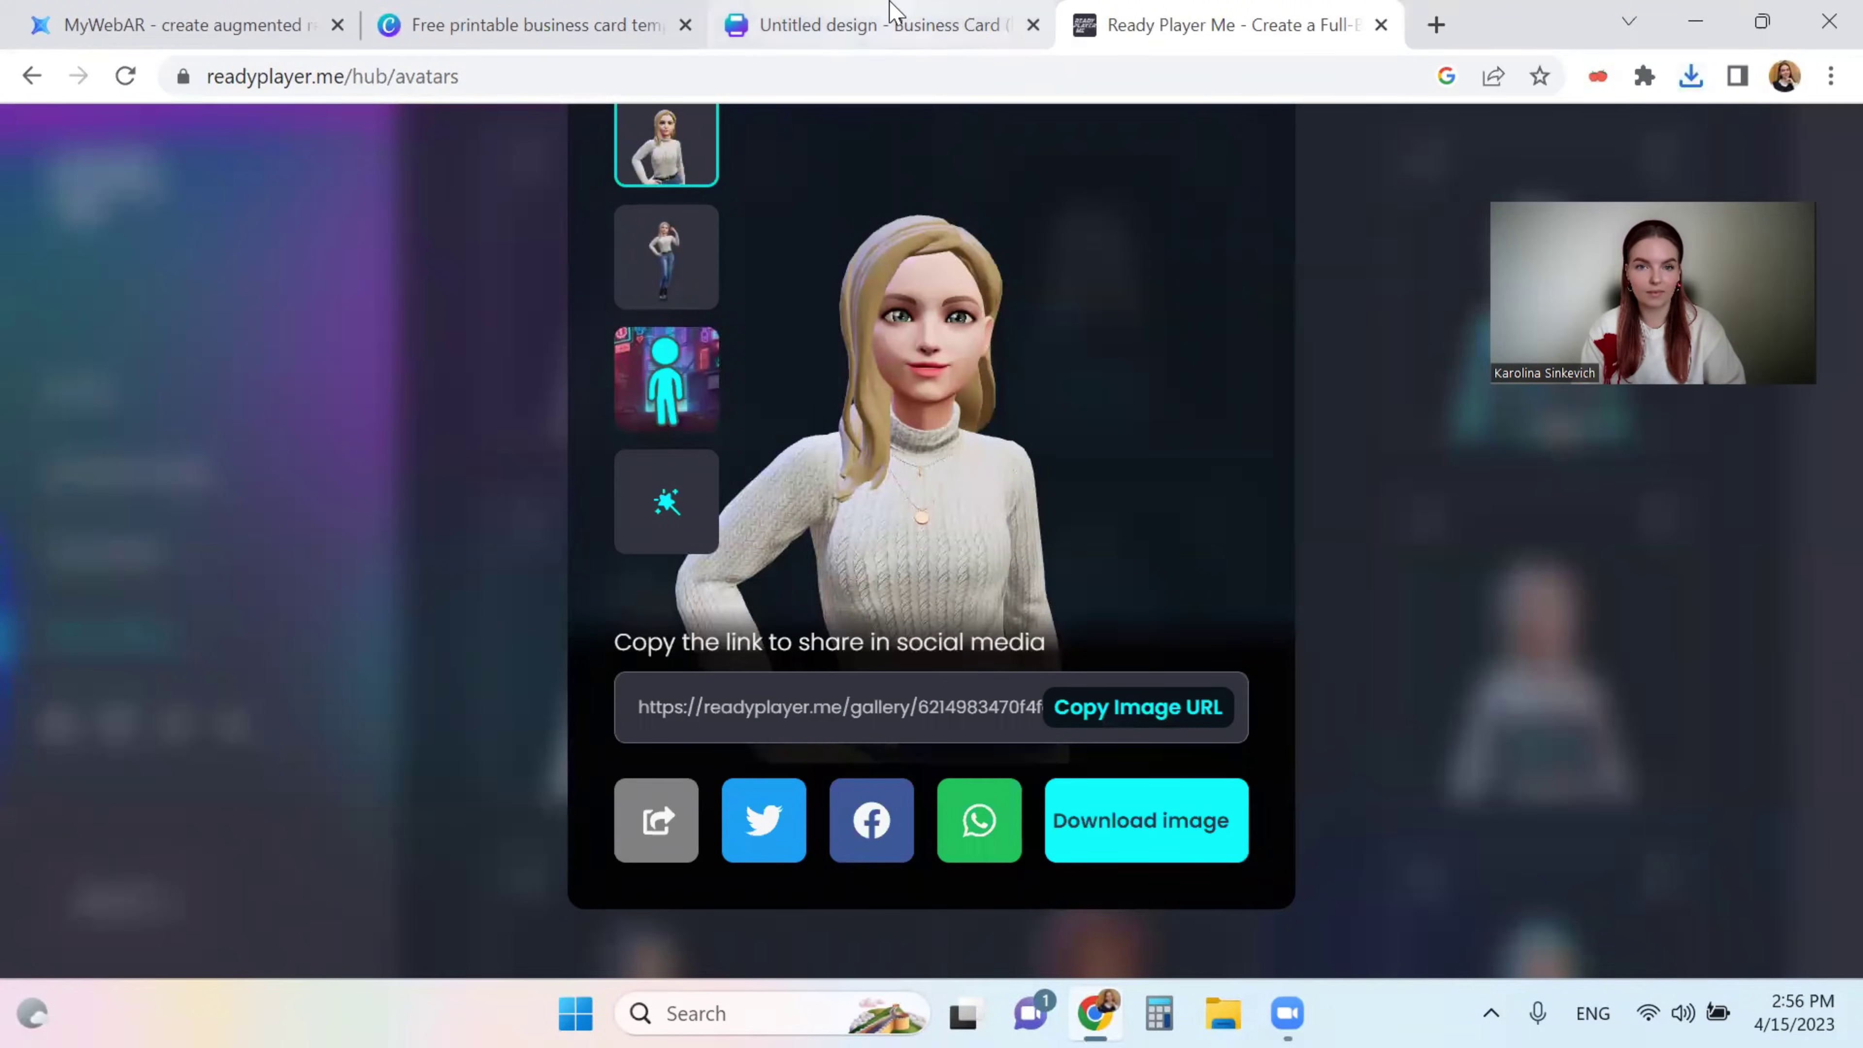
- Place the uploaded avatar image above the gray square, cropping its left edge and resizing it to fit
click(895, 22)
click(44, 539)
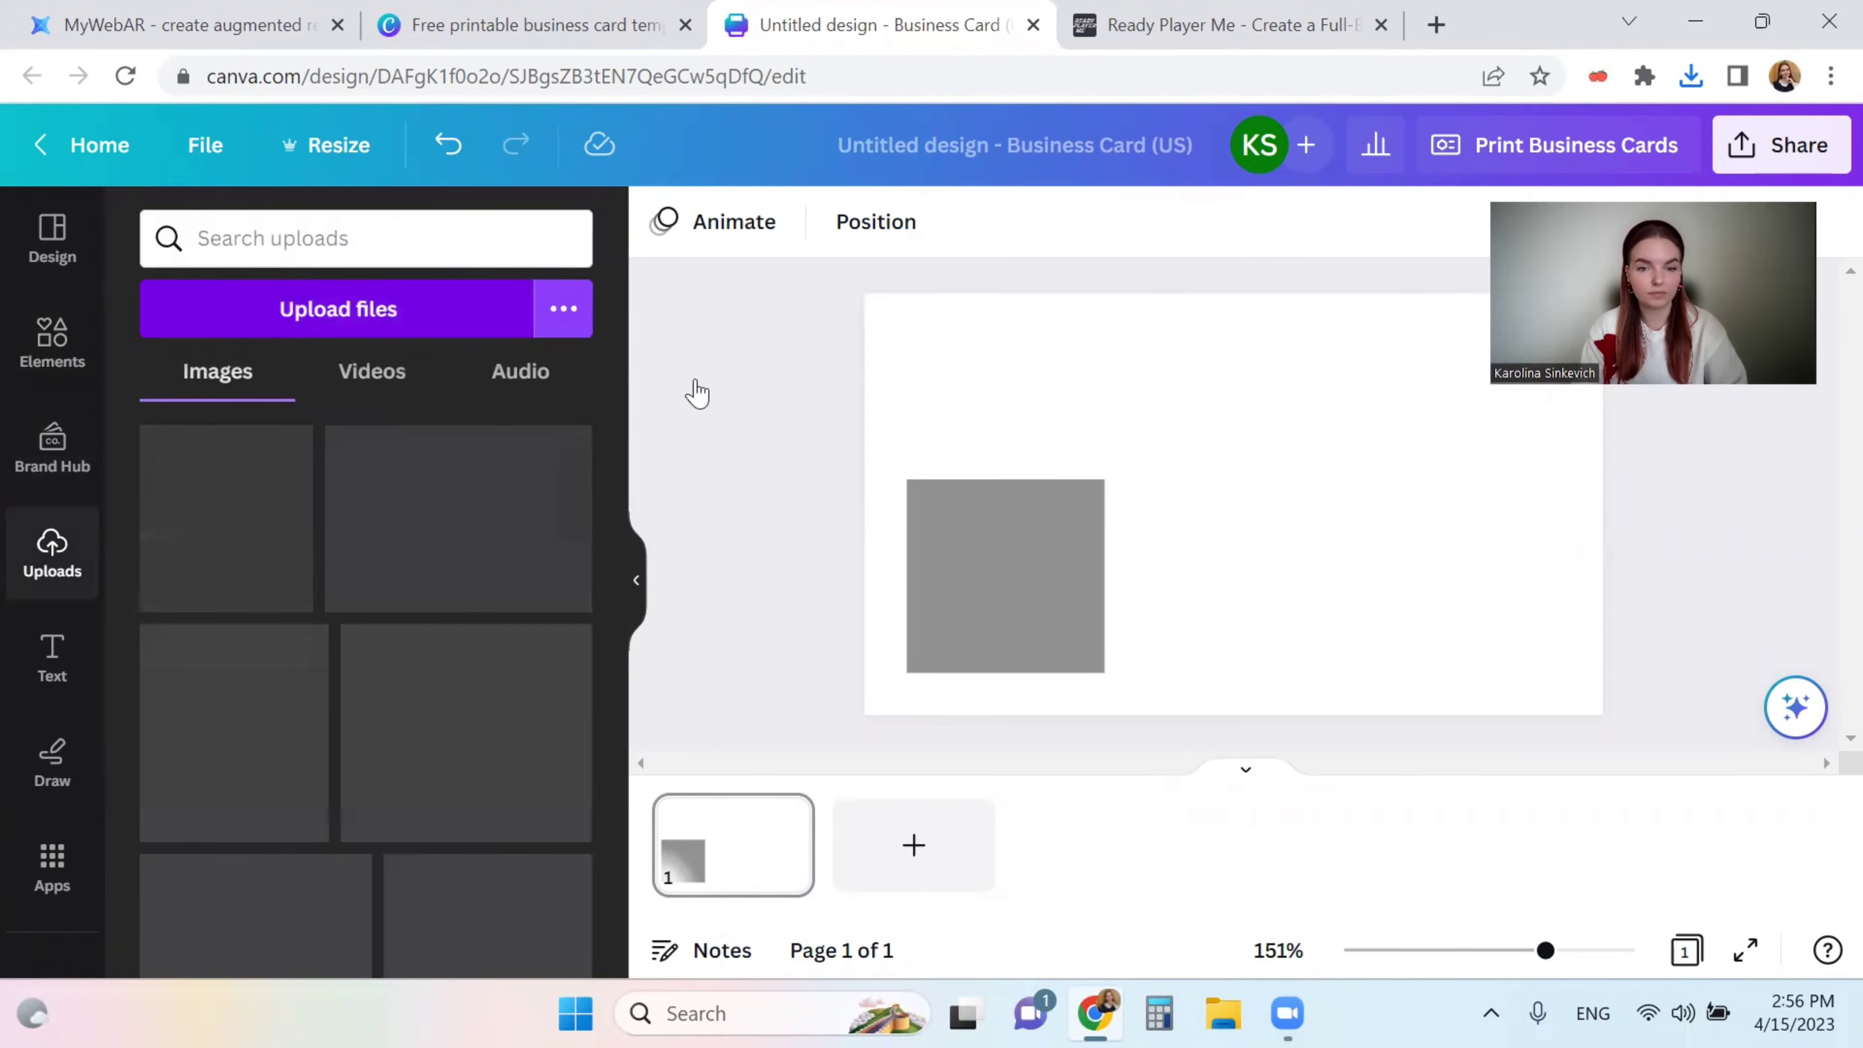
click(194, 488)
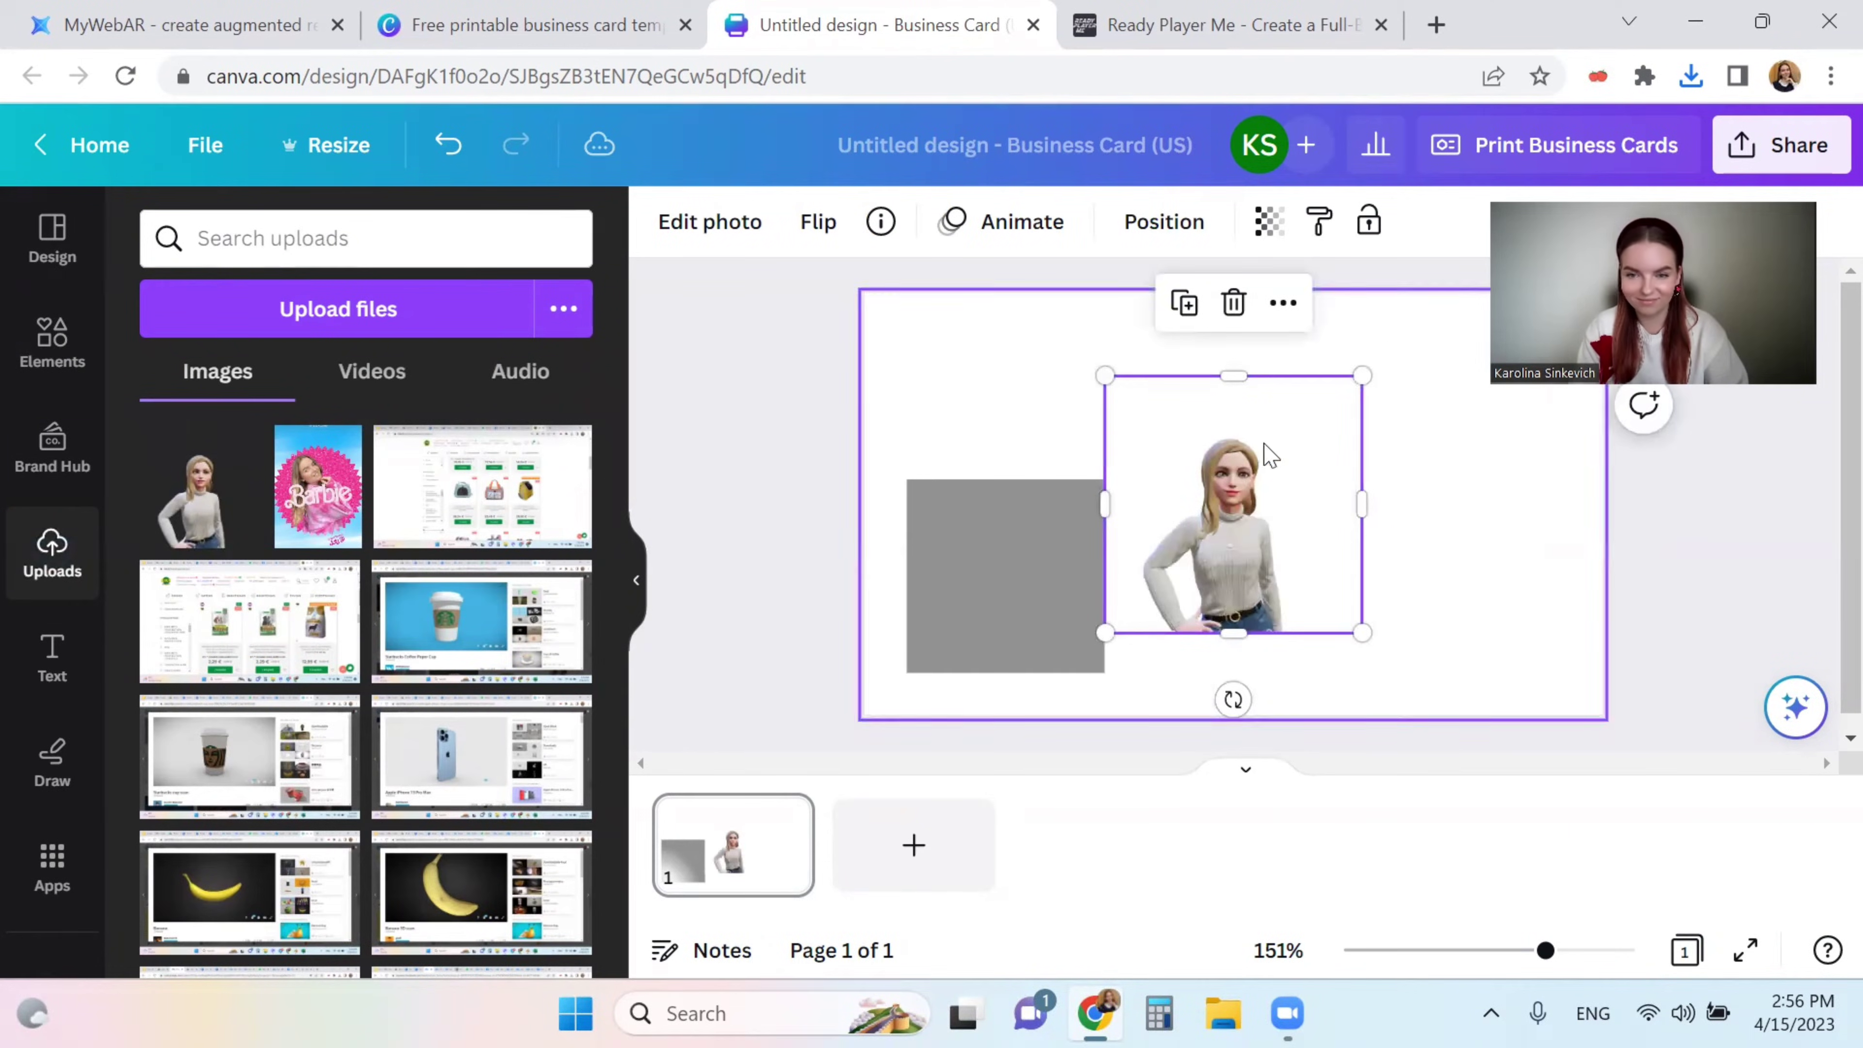
drag(1236, 488, 1009, 365)
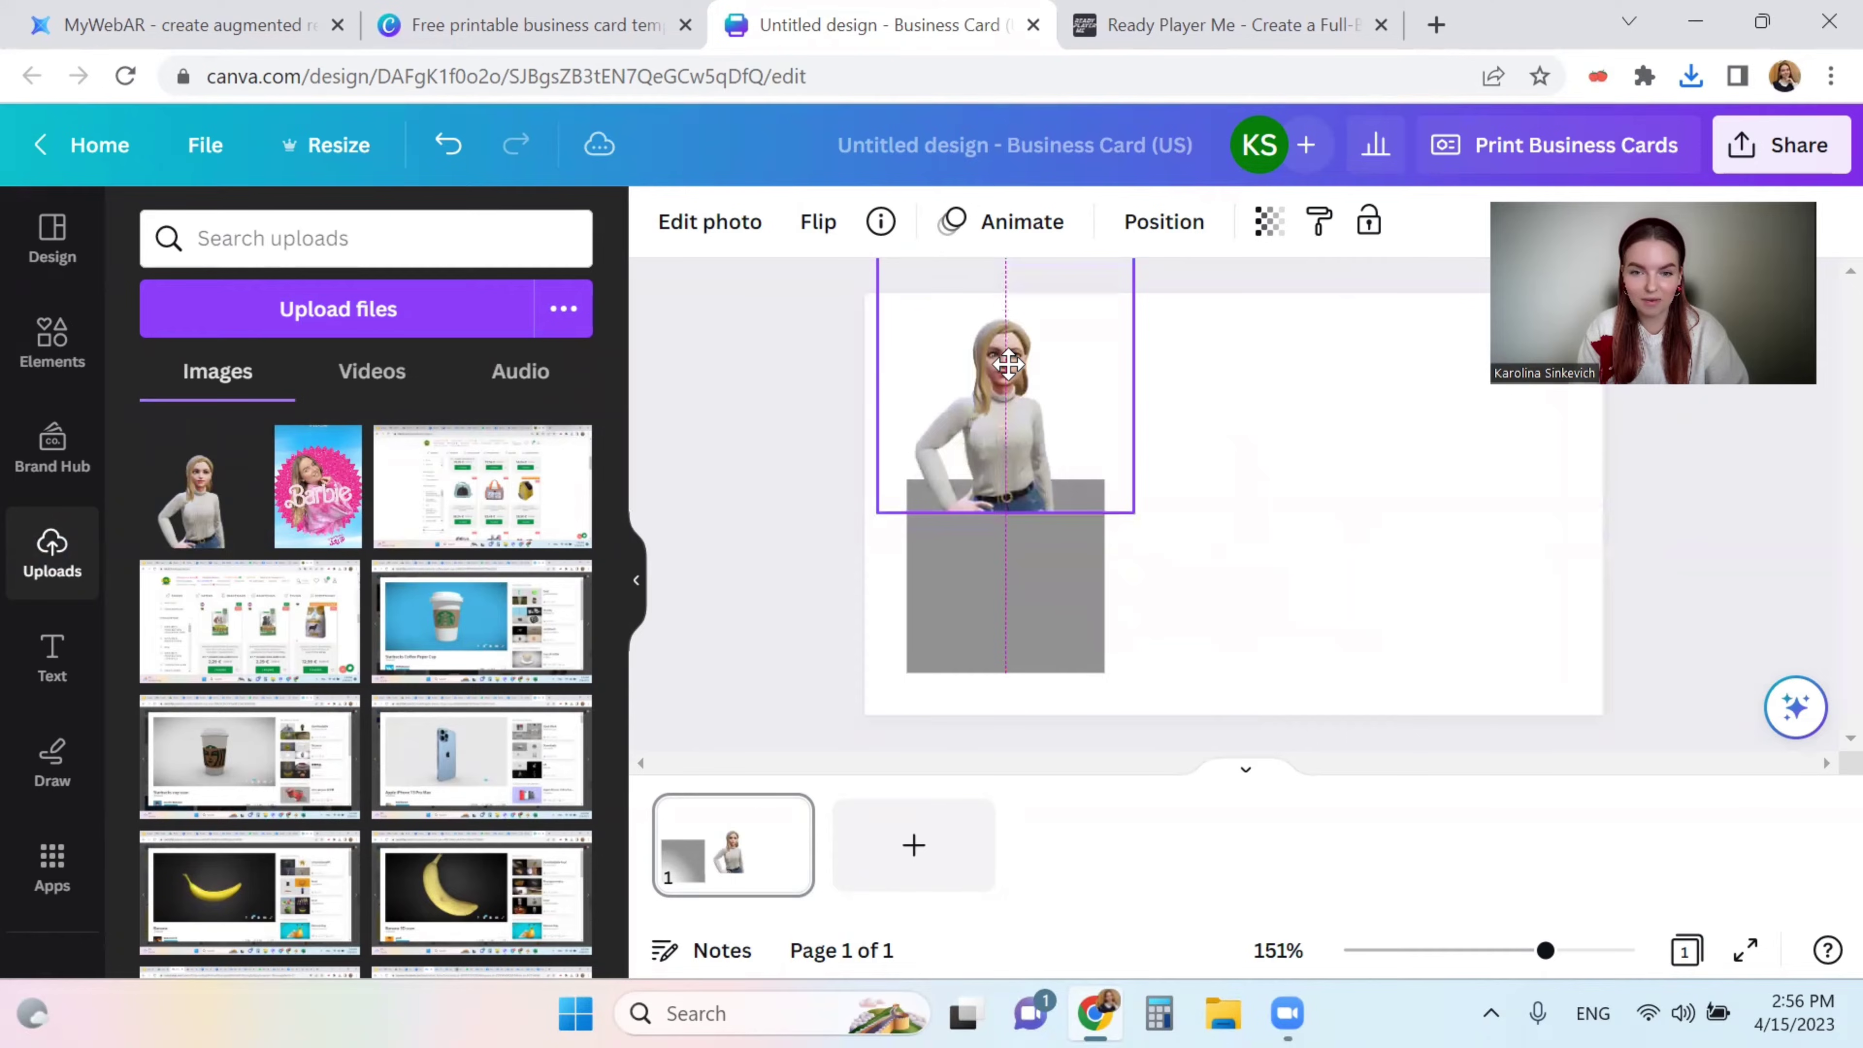
drag(1134, 514, 1232, 536)
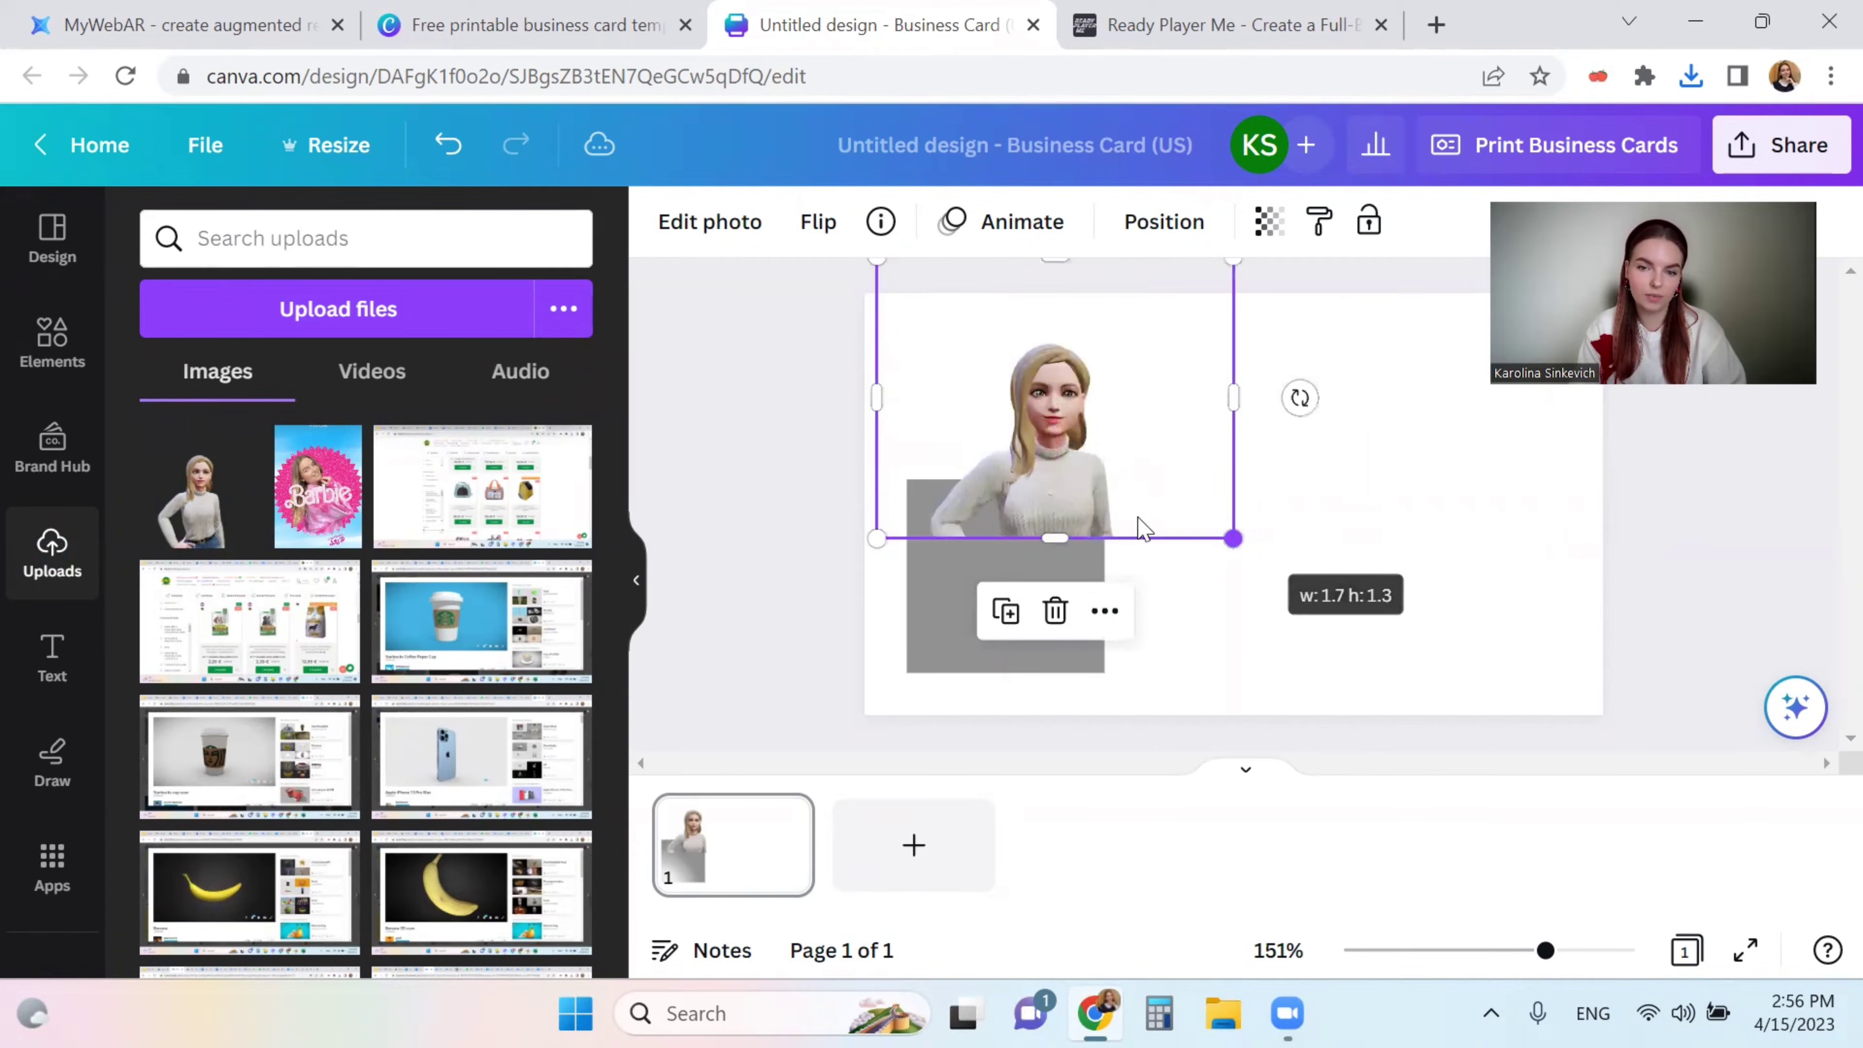
drag(1100, 514, 1054, 474)
drag(827, 359, 877, 362)
drag(877, 501, 892, 481)
- Narrow the gray square to match the avatar's width
click(986, 632)
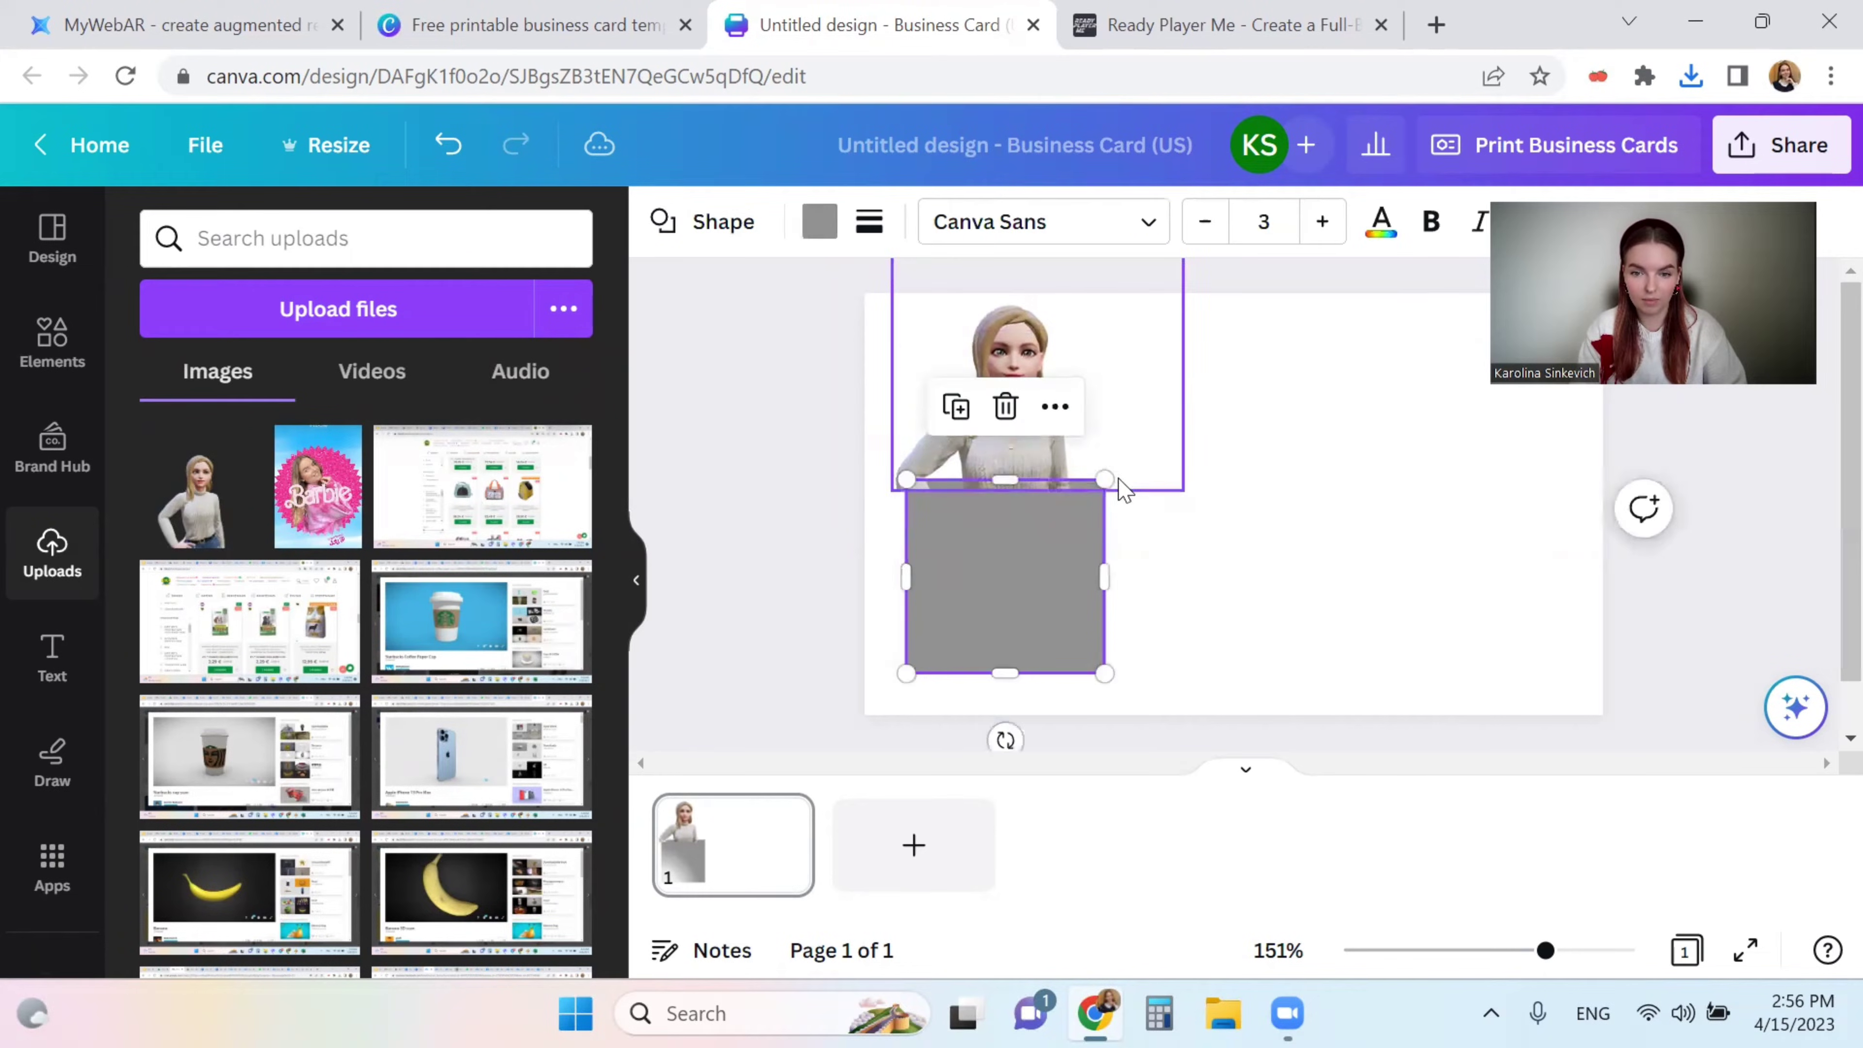
drag(1104, 481, 1025, 550)
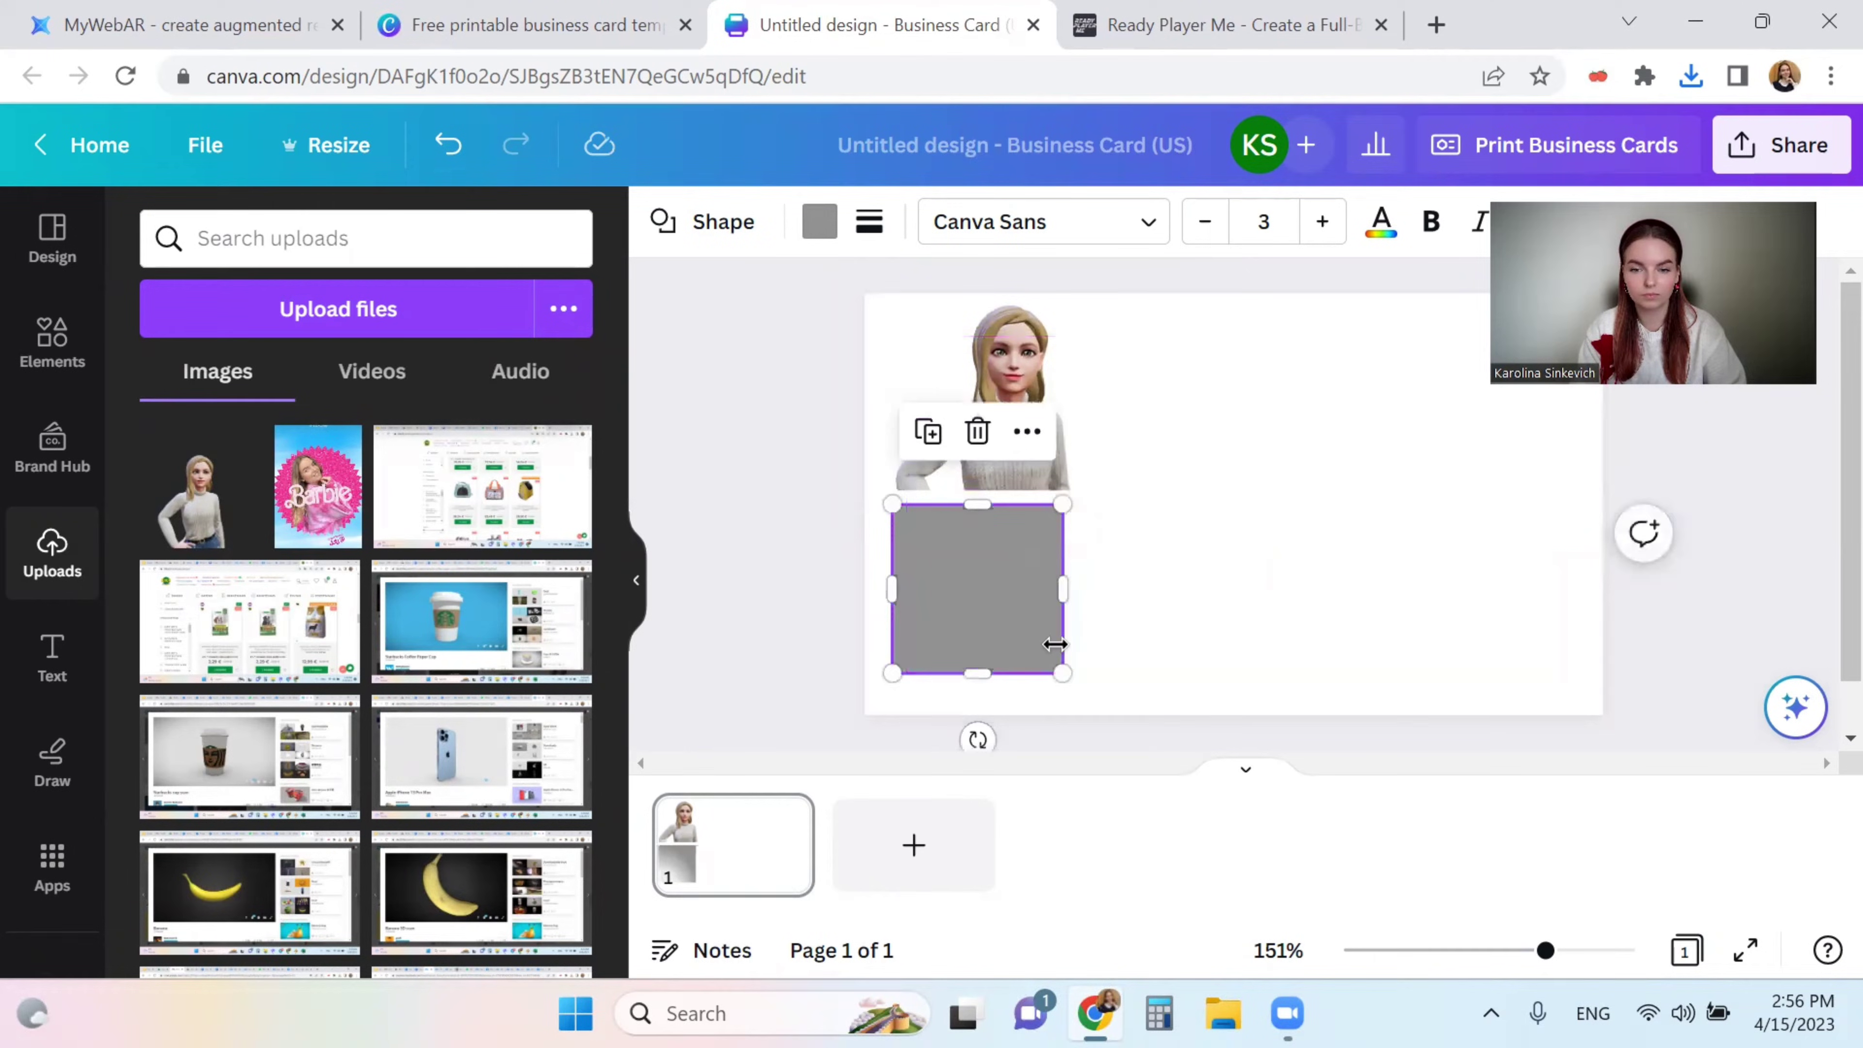
drag(1069, 673, 1073, 680)
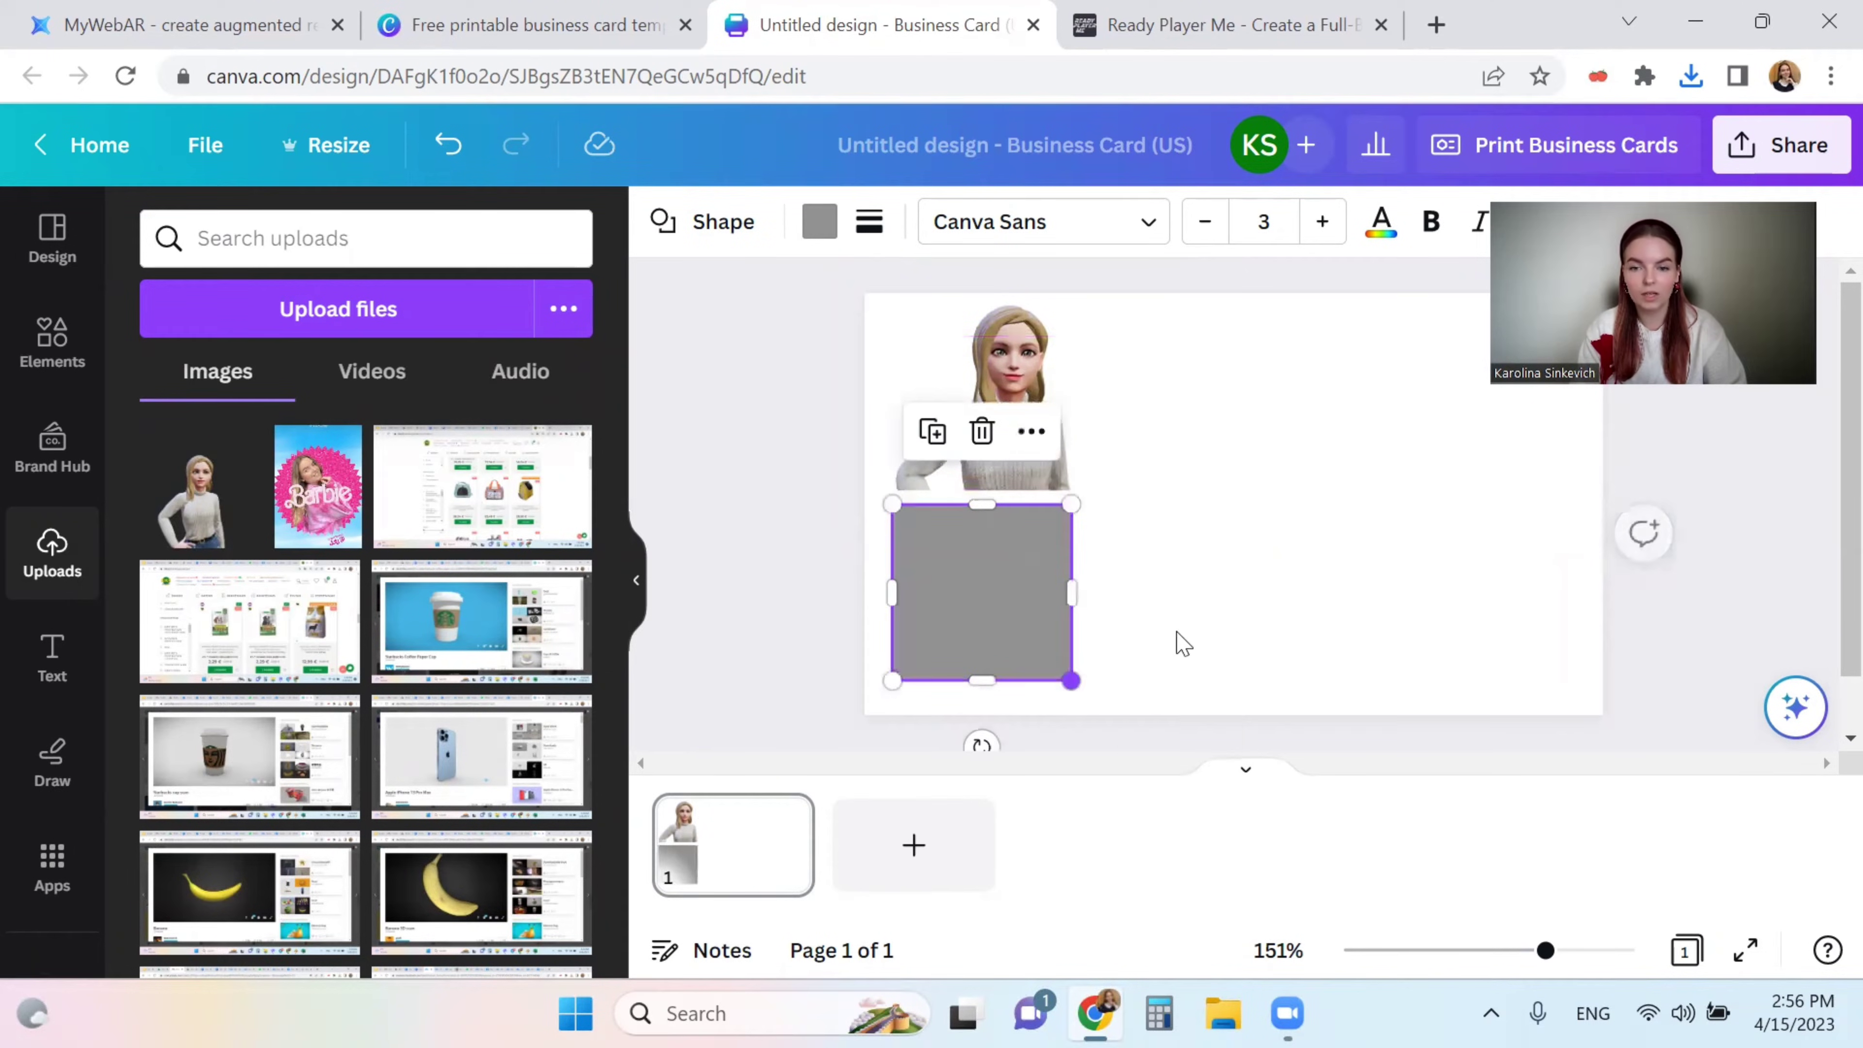
click(1180, 644)
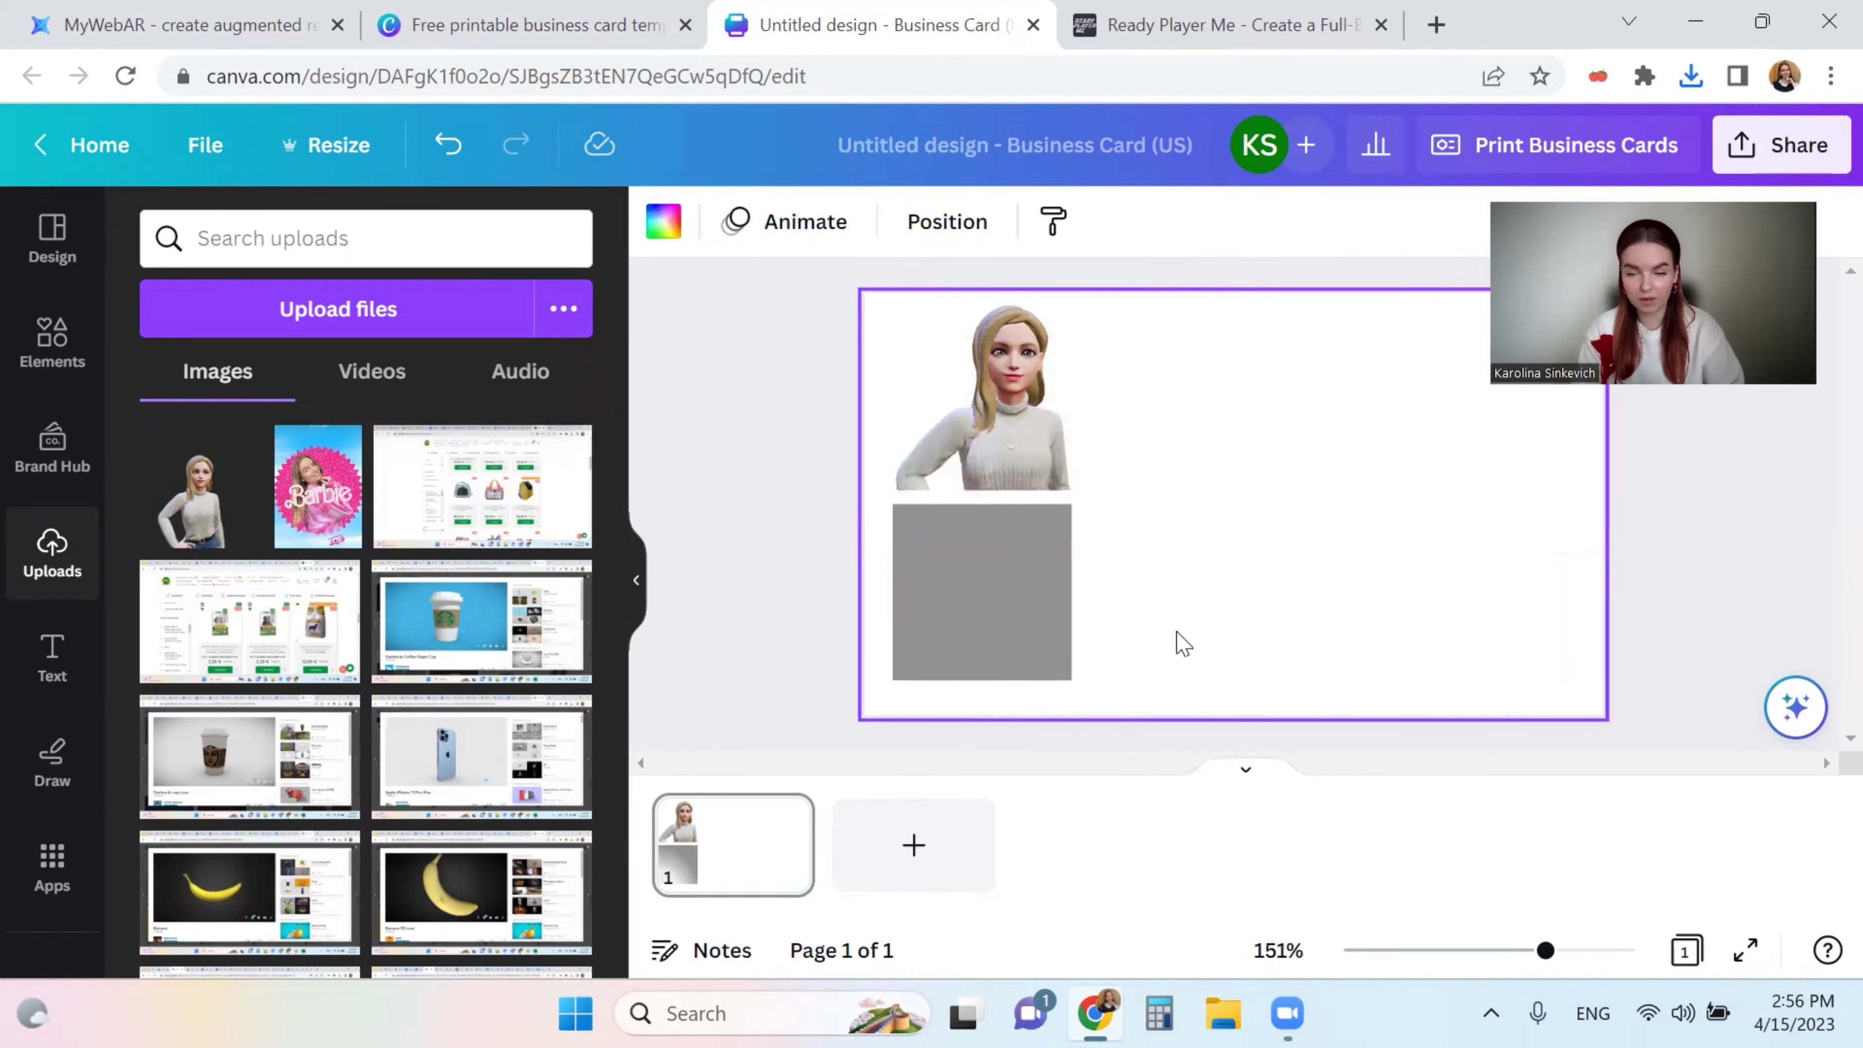
- Move the avatar and gray square down together as a pair
click(1010, 414)
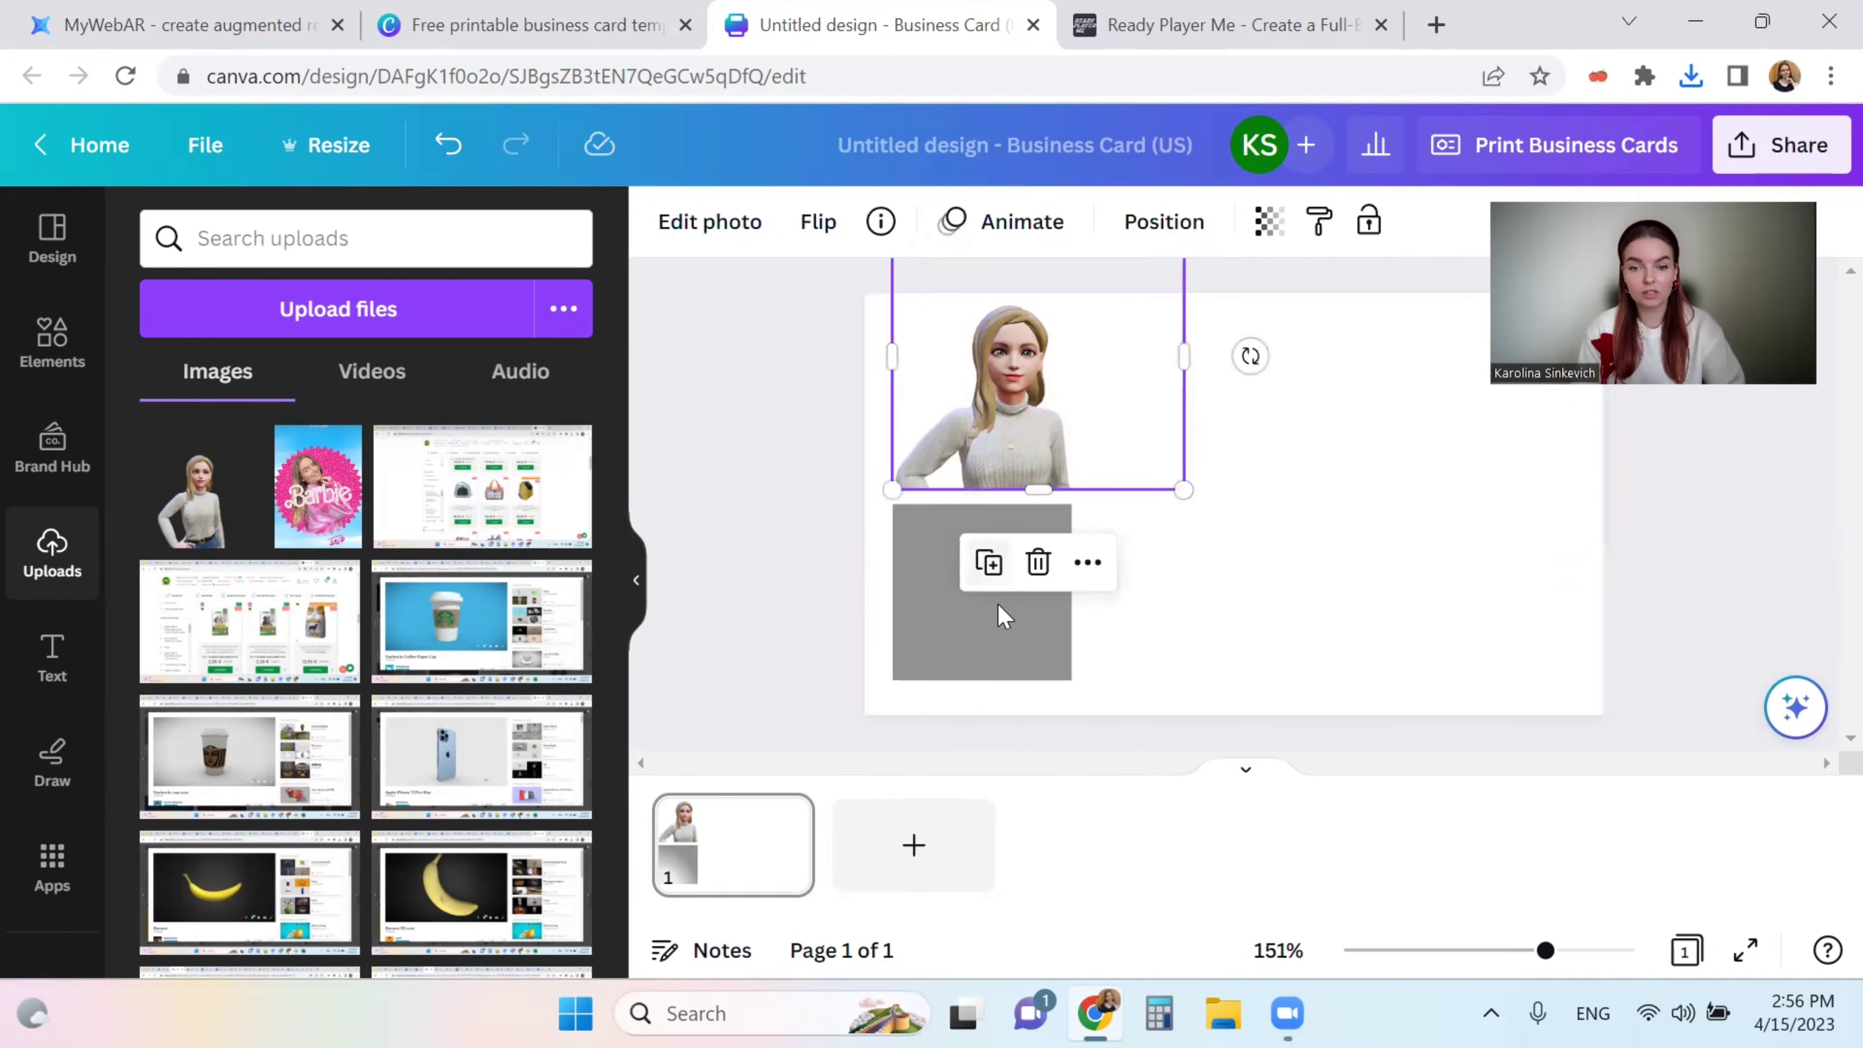
shift+click(1000, 621)
drag(1001, 621, 999, 631)
click(1298, 596)
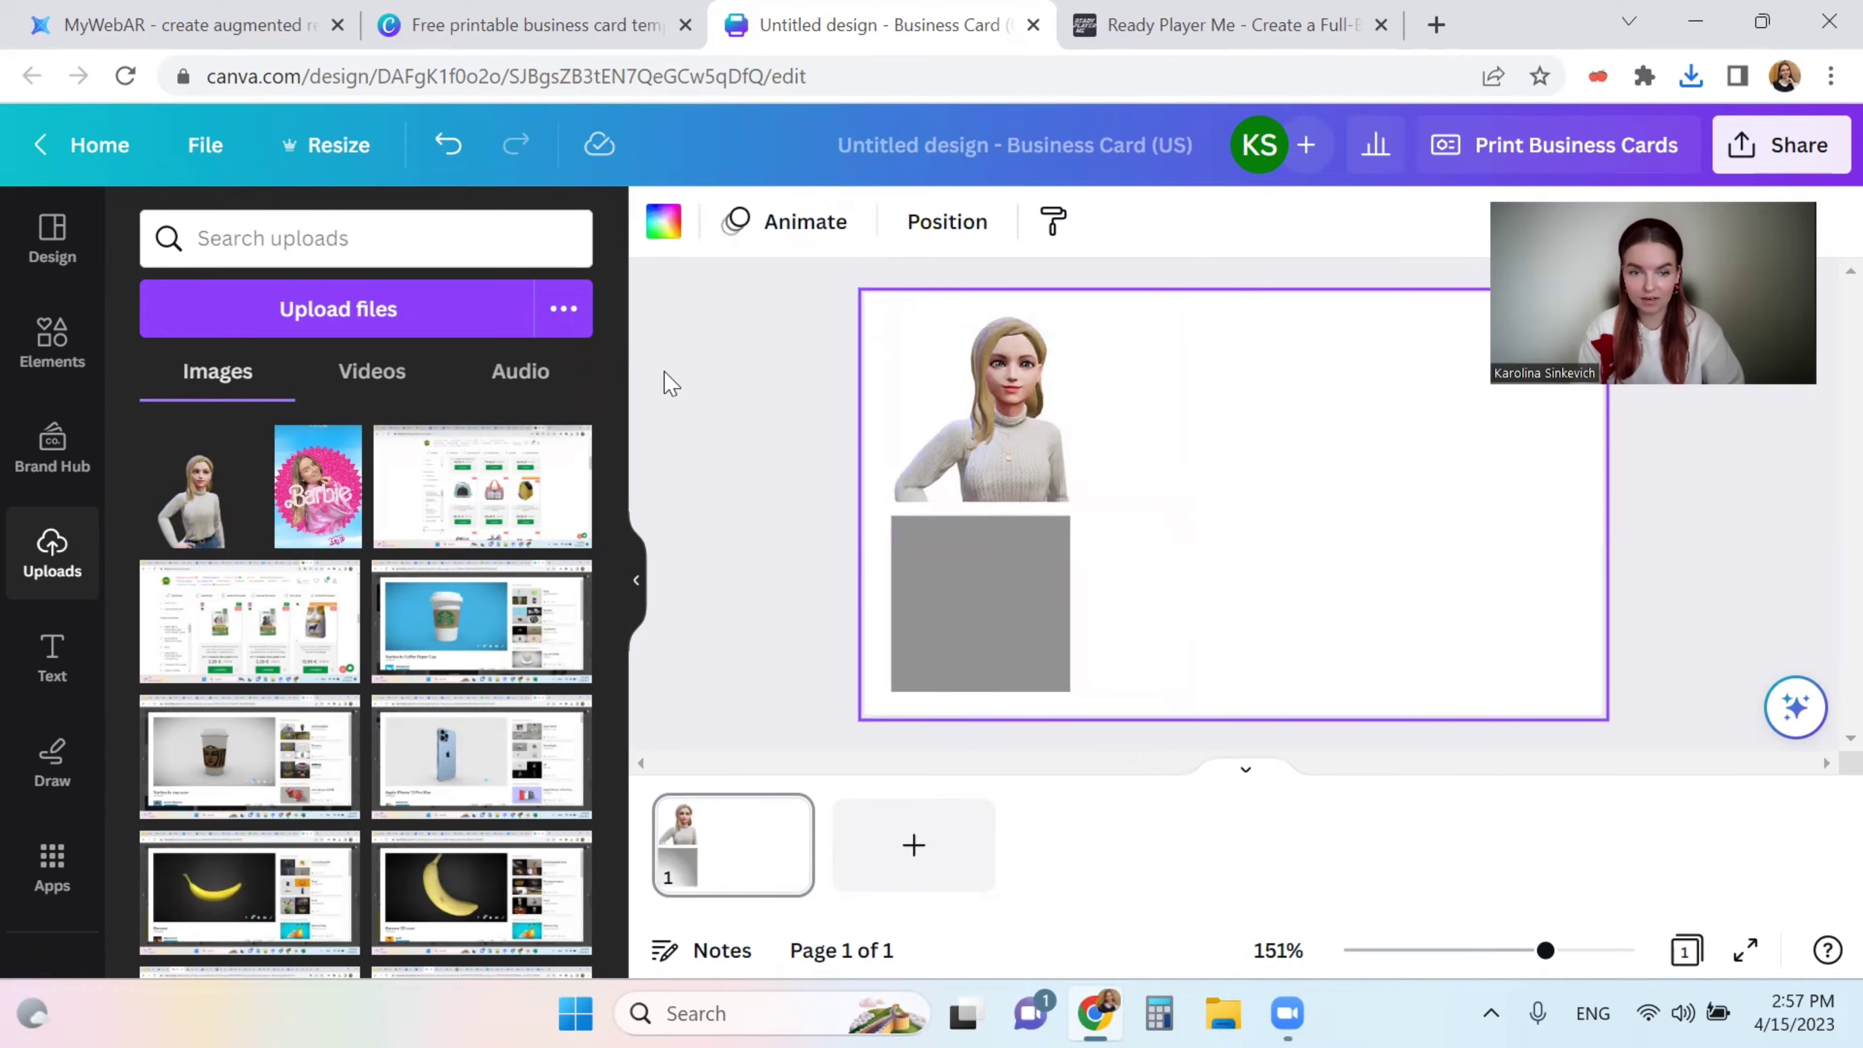
- Search Elements for 'email', add the black circle email icon, and shrink it beside the avatar
click(85, 356)
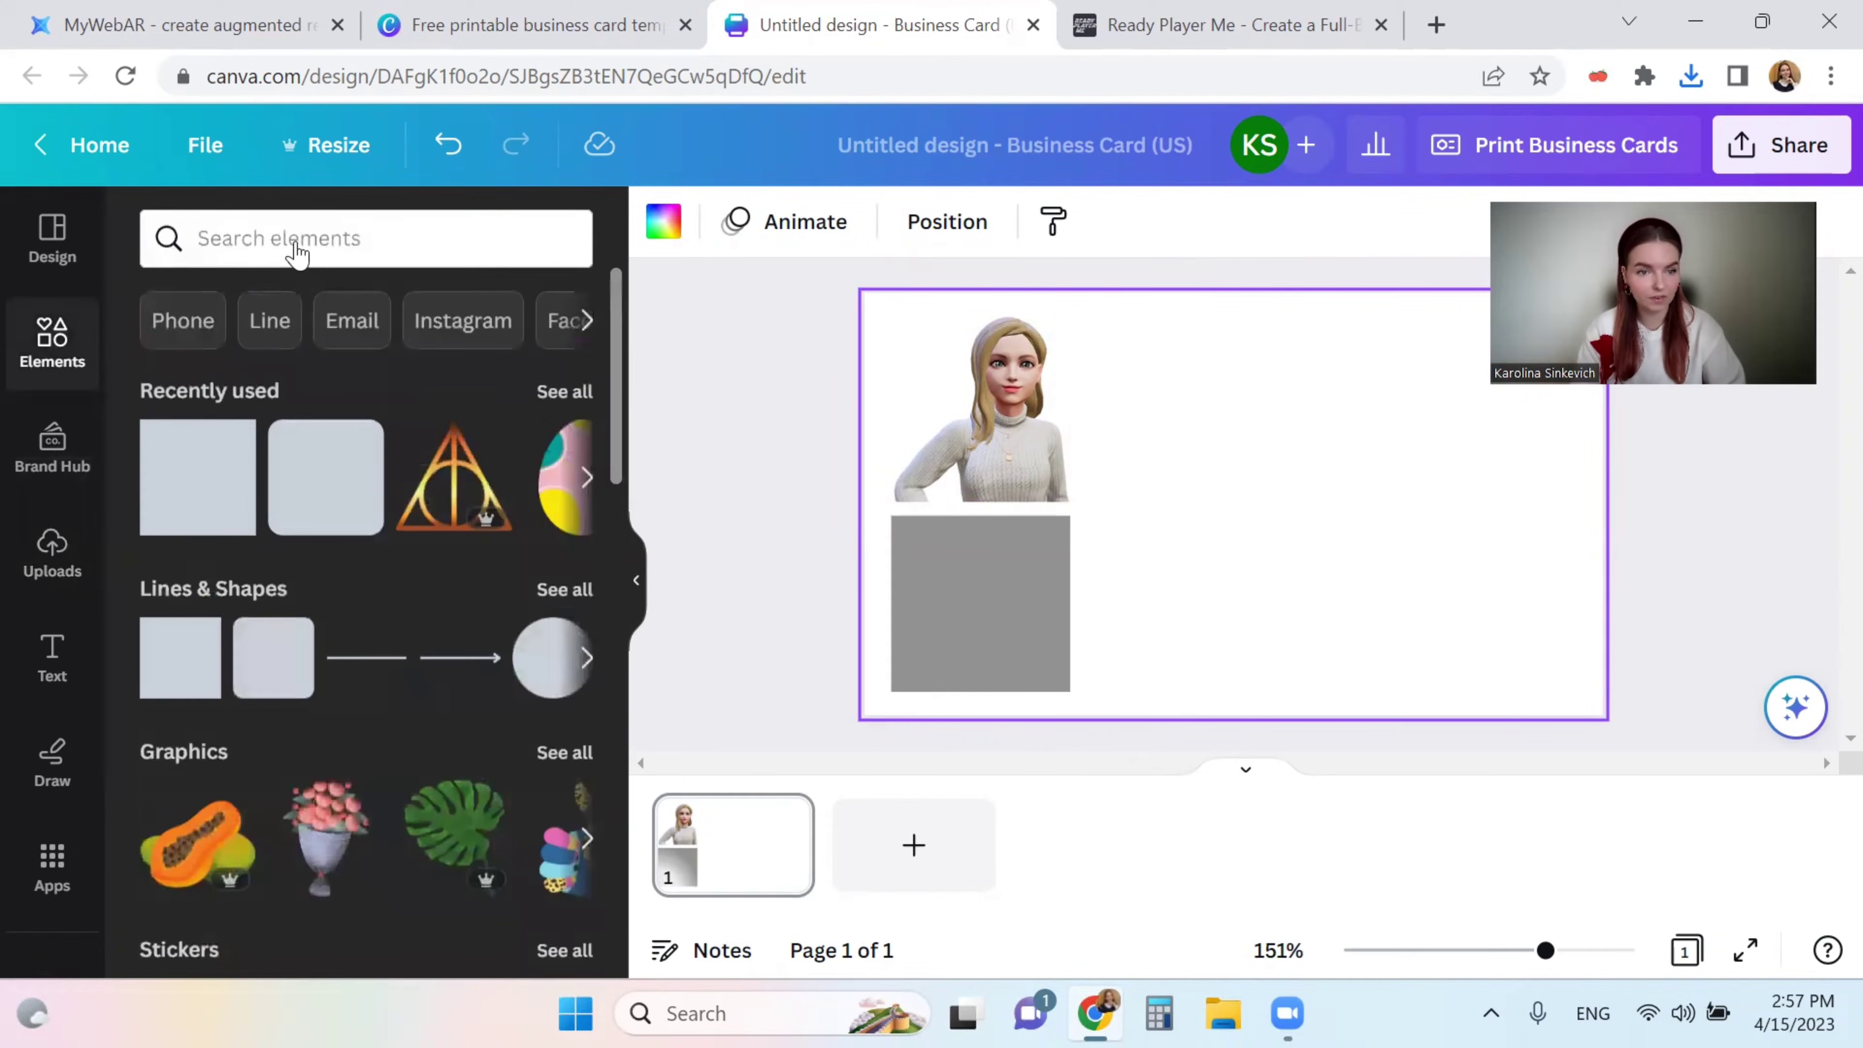
click(297, 241)
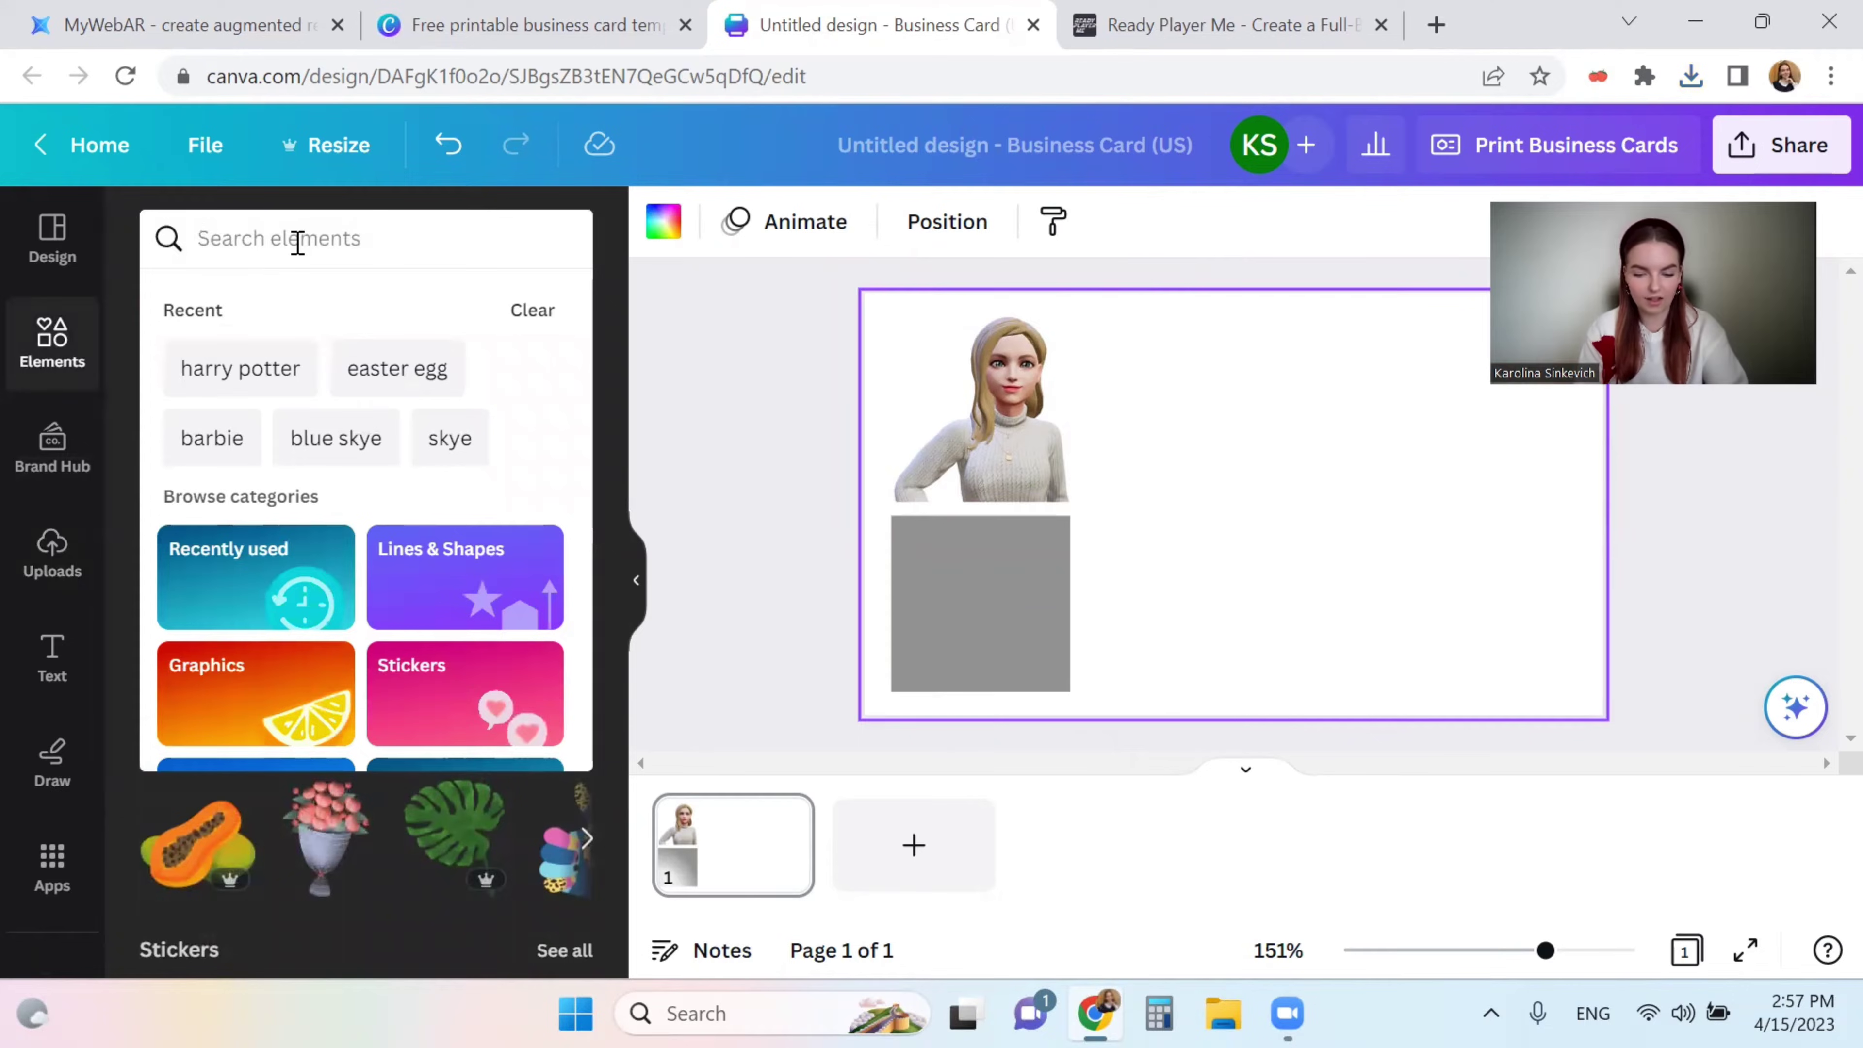
text(insta)
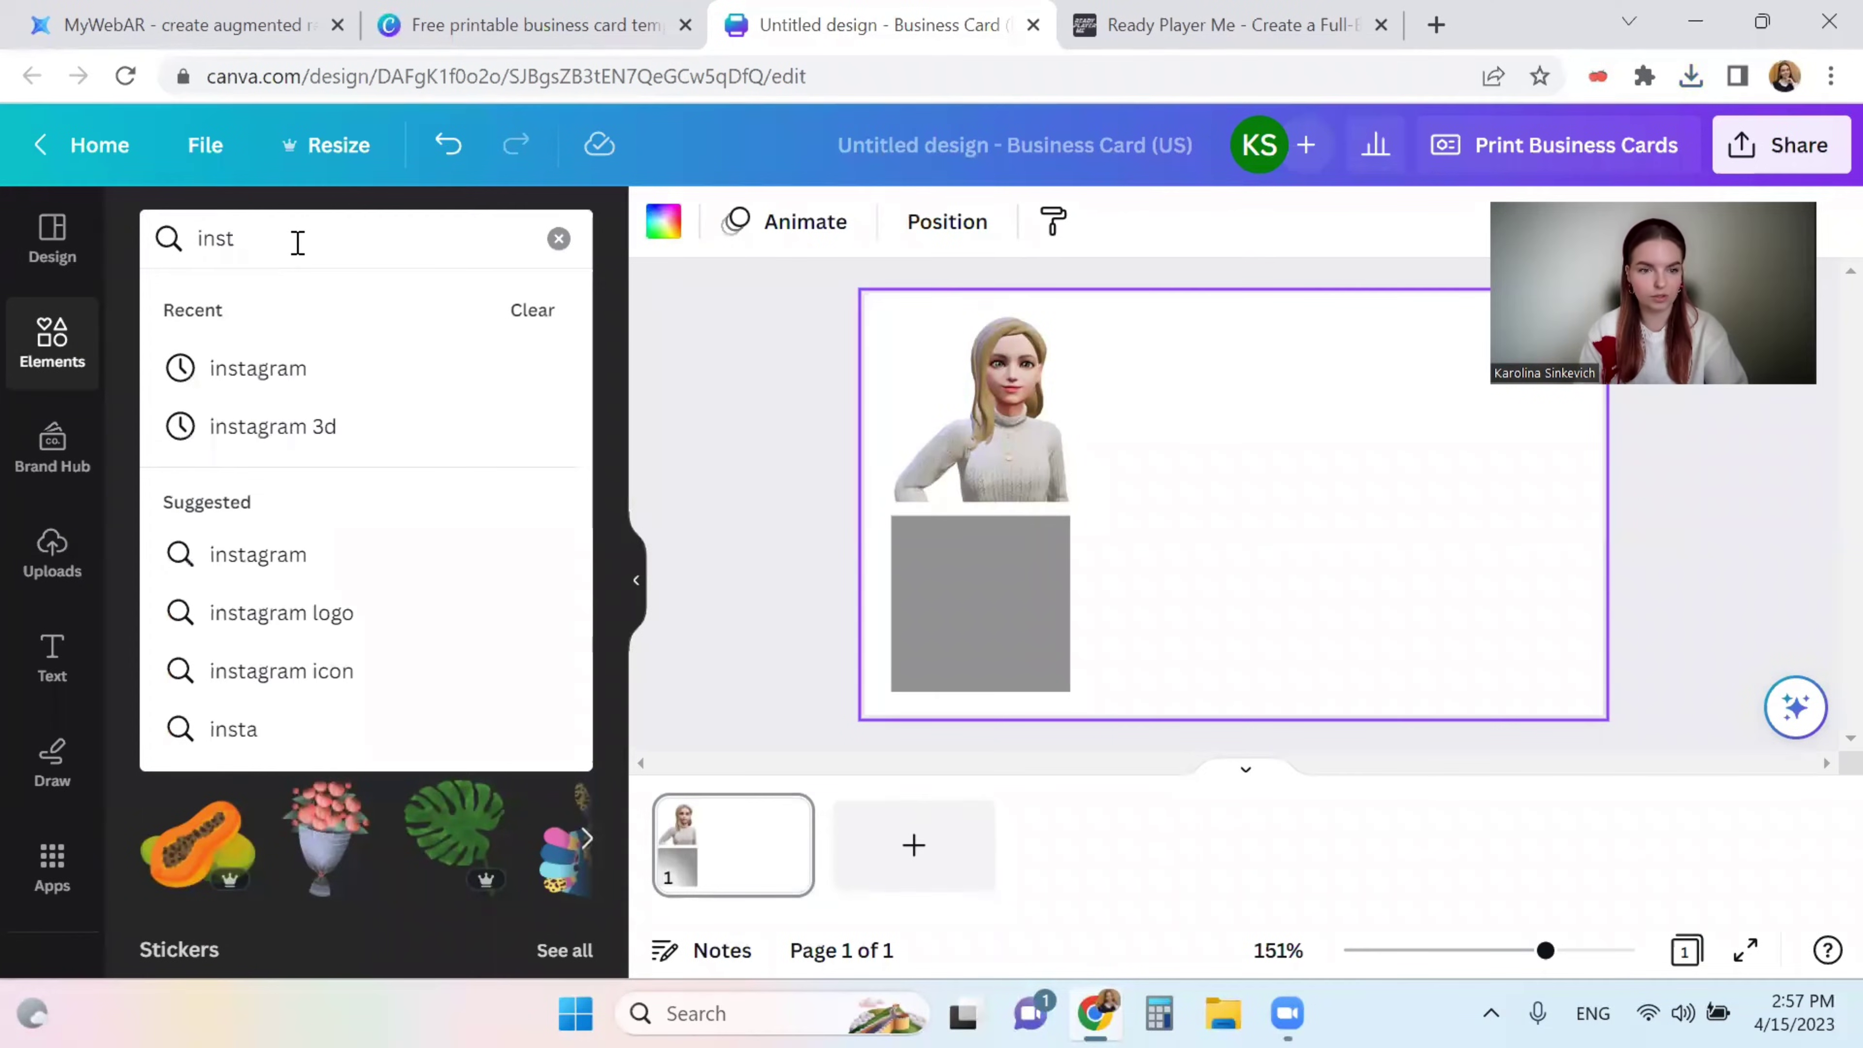
key(BackSpace)
key(BackSpace)
key(BackSpace)
key(BackSpace)
key(BackSpace)
text(email)
key(Return)
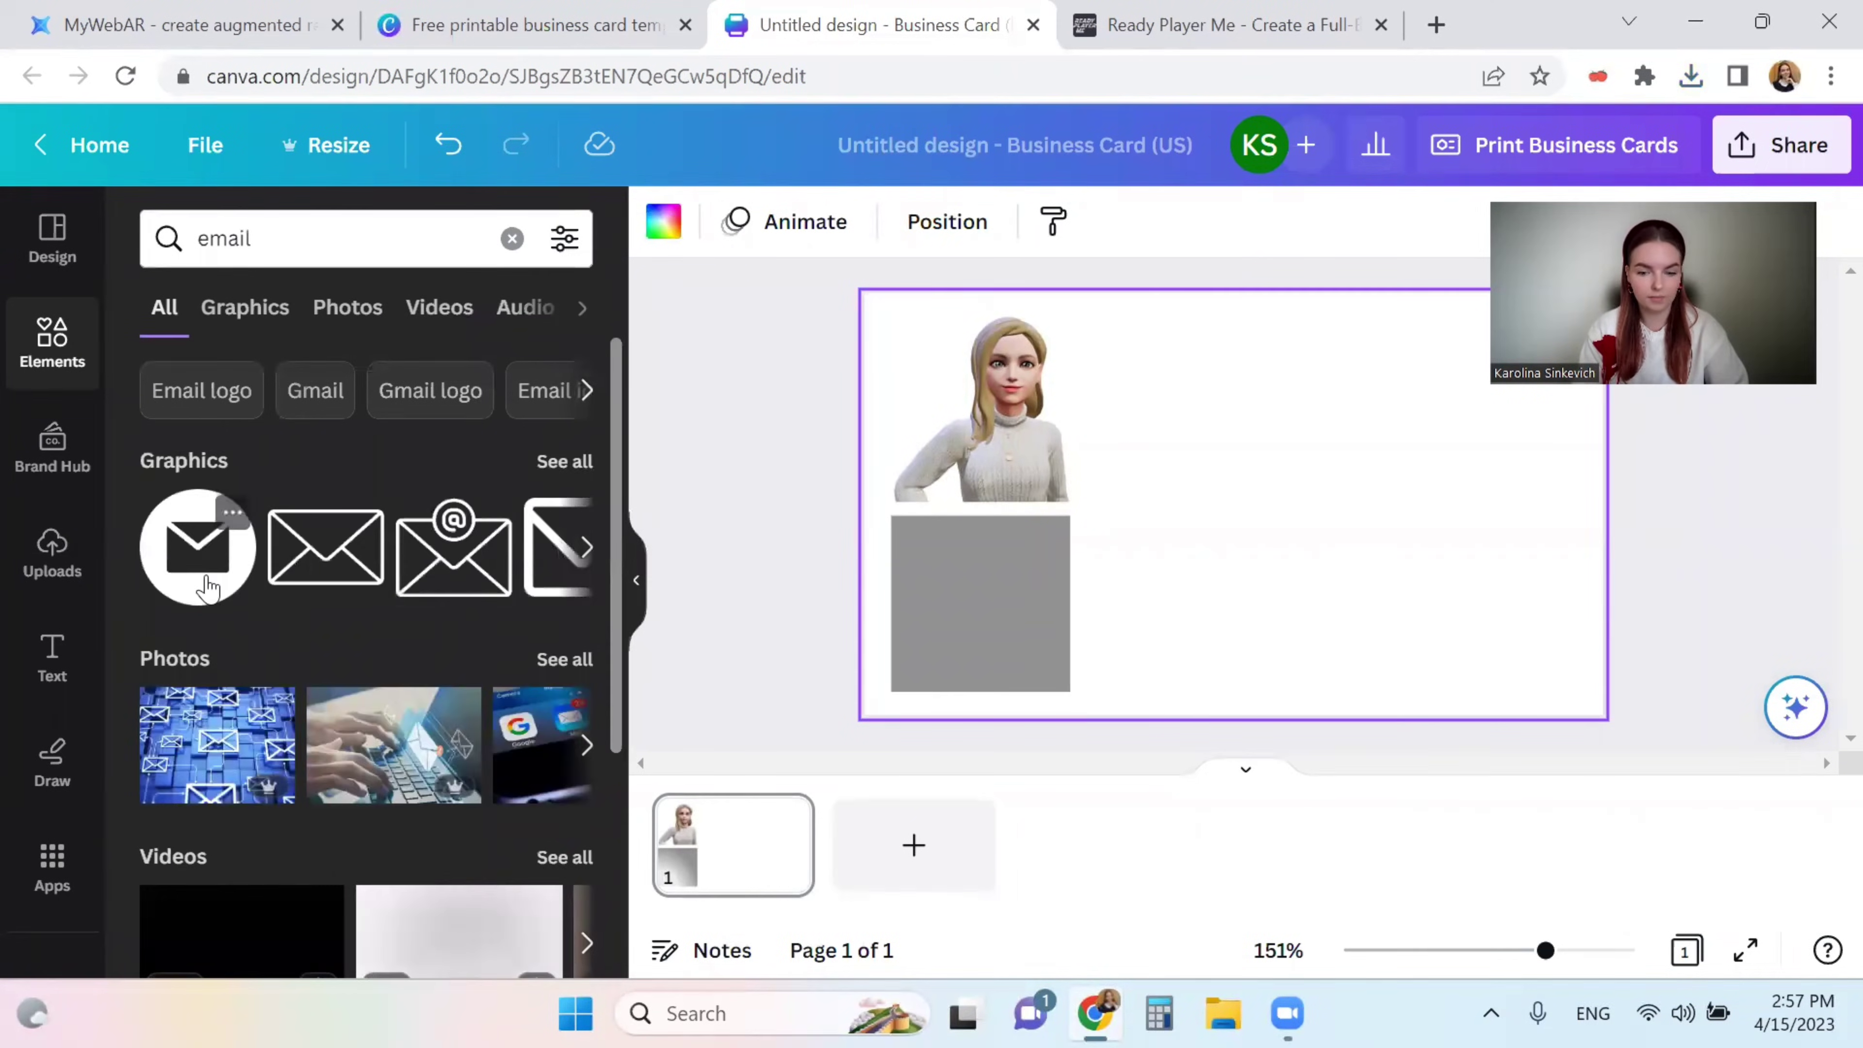
click(198, 558)
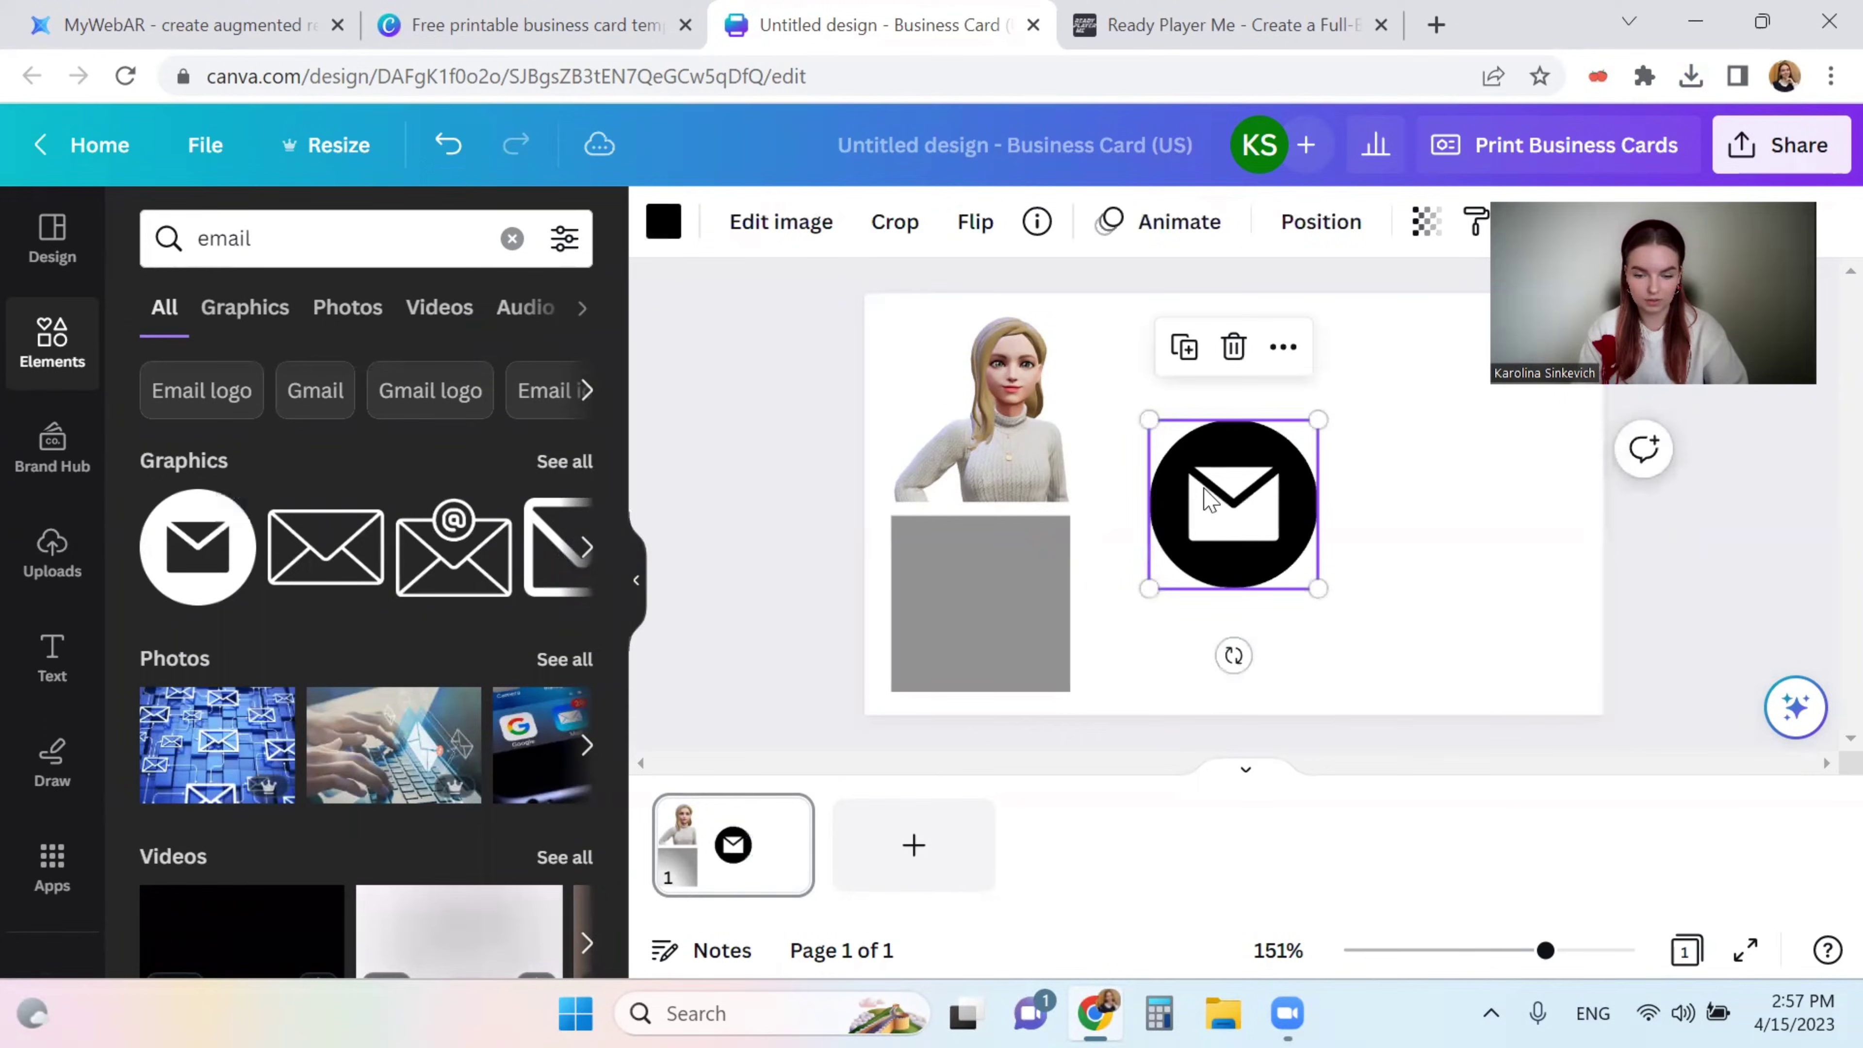
drag(1254, 493, 1238, 476)
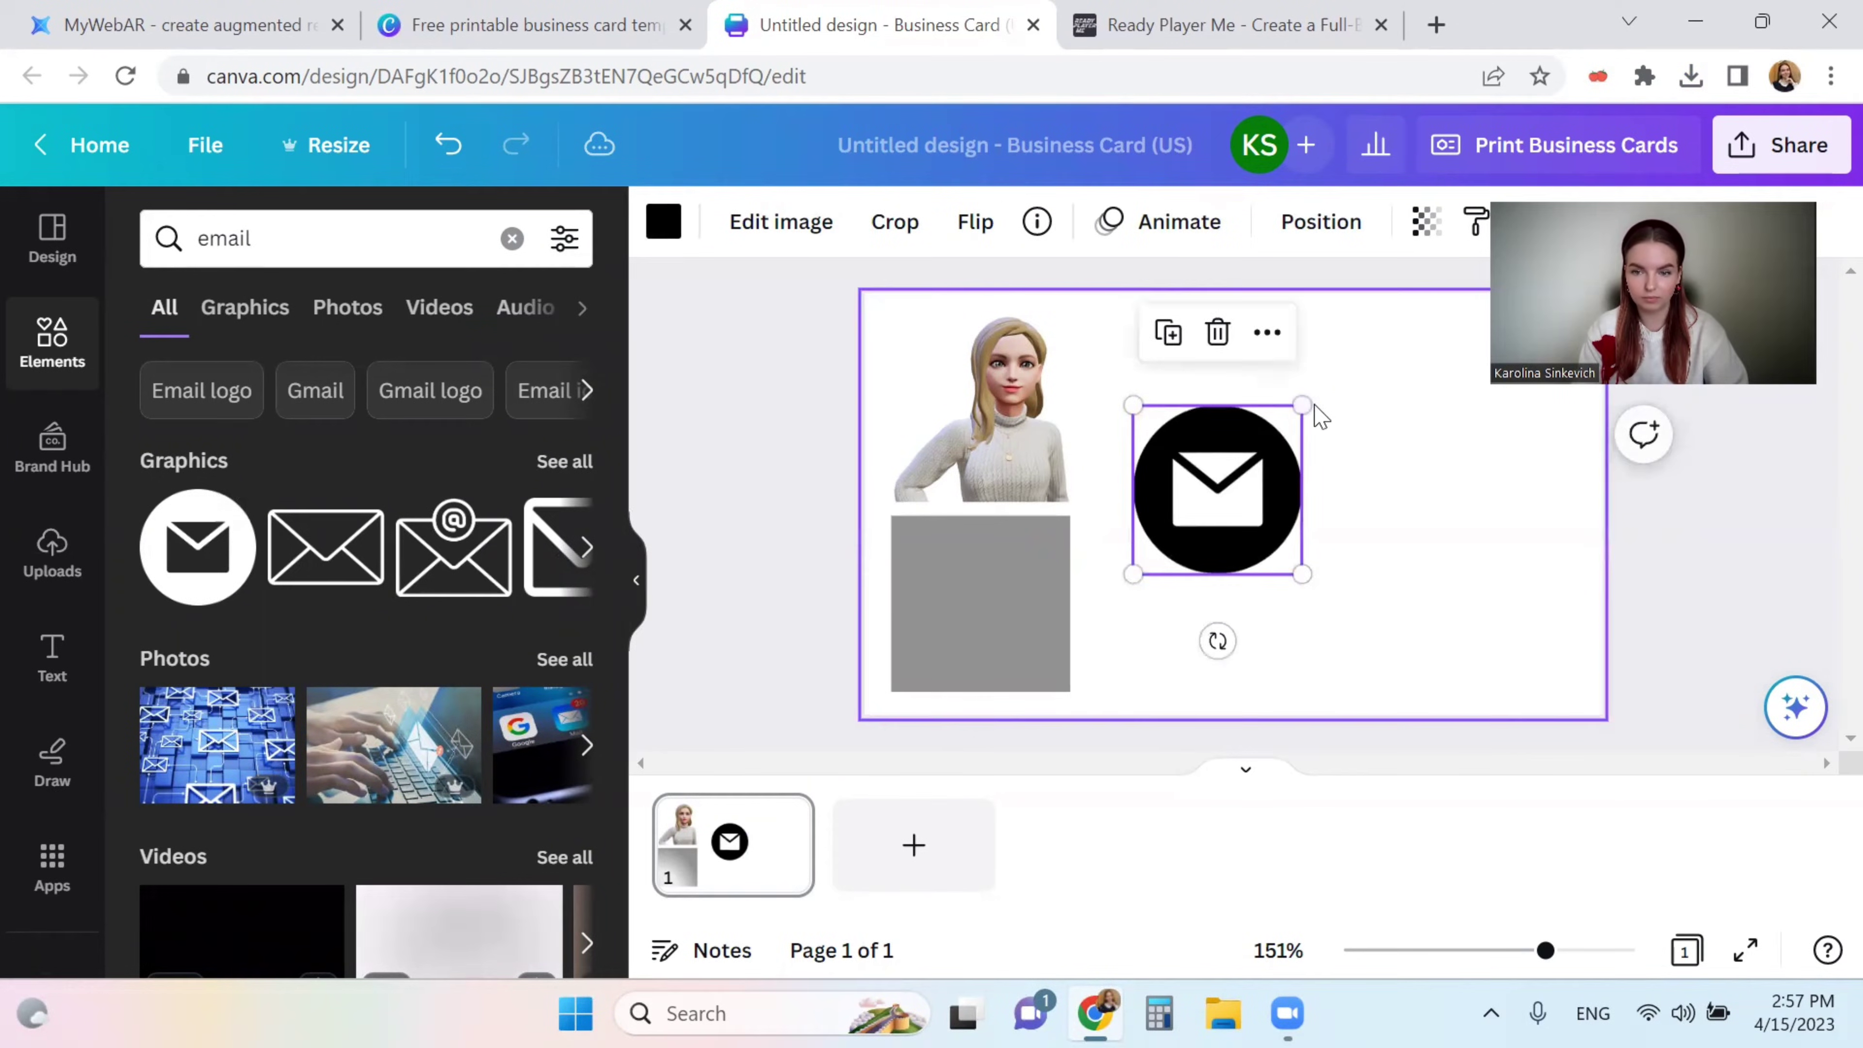
drag(1315, 416, 1164, 460)
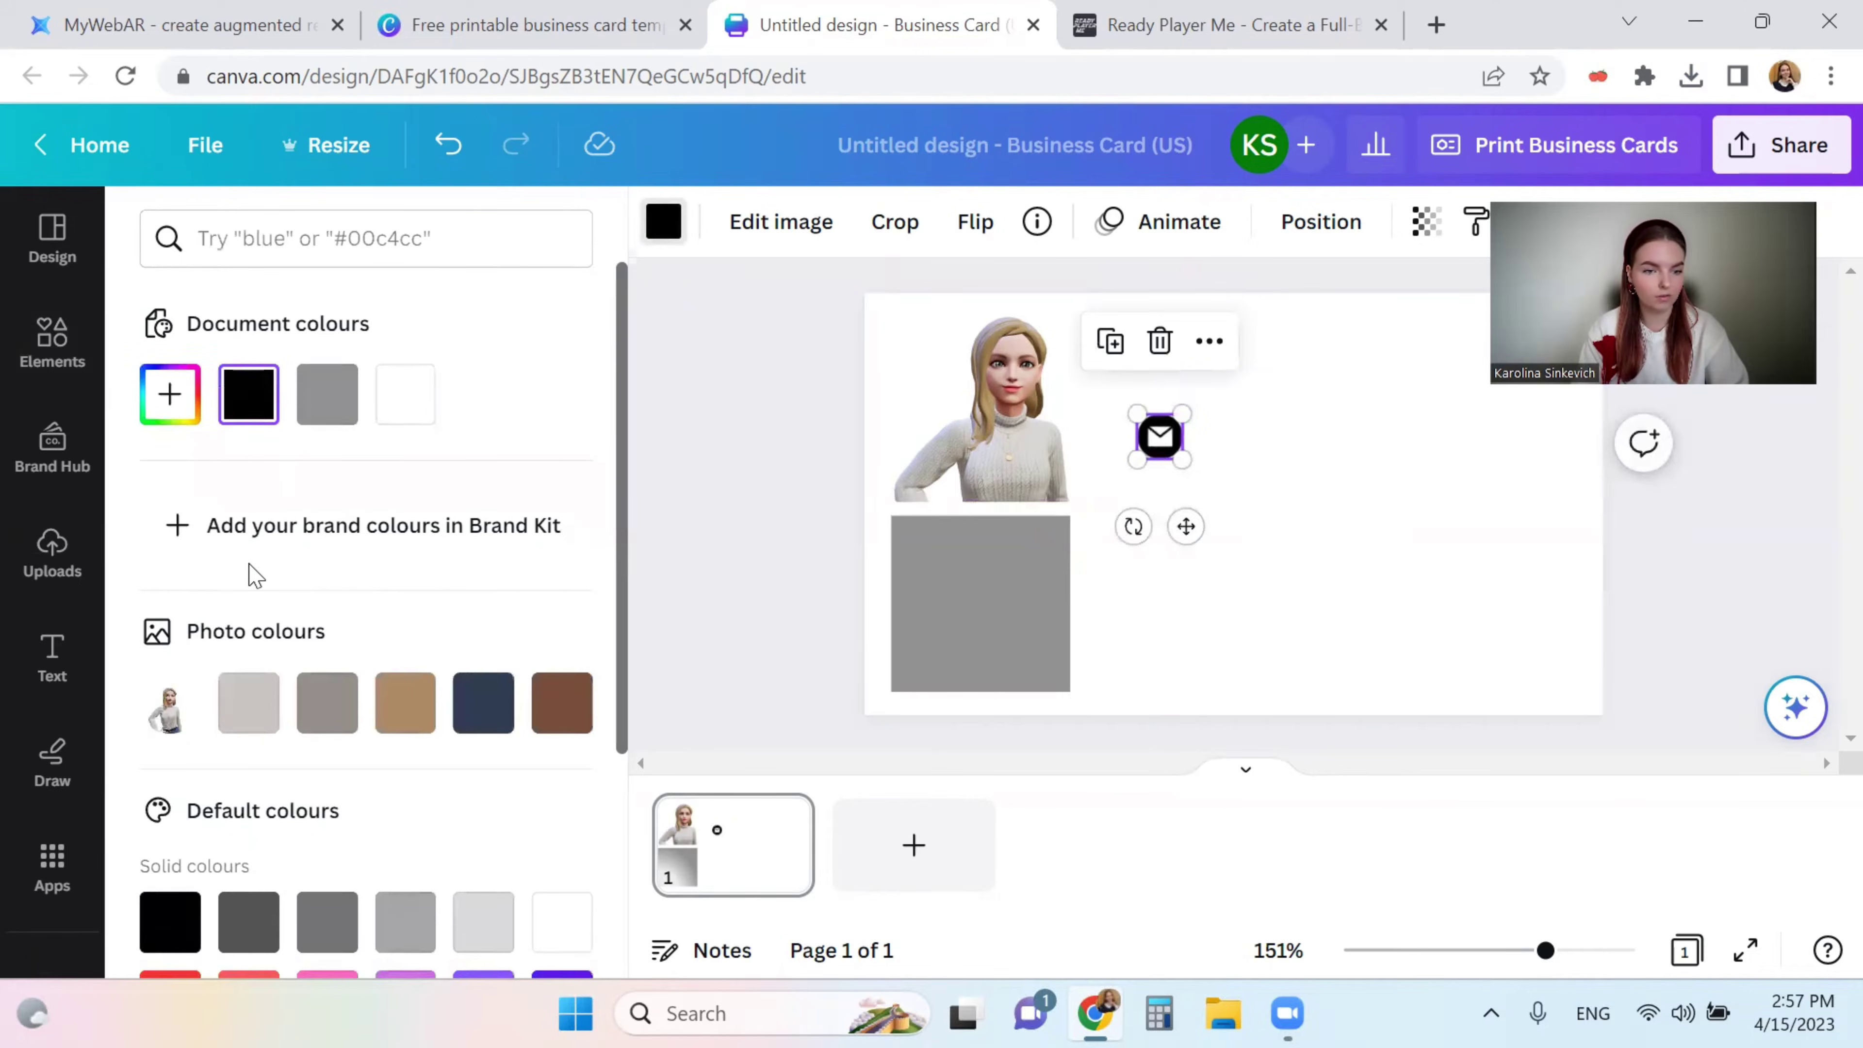
- Recolour the email icon magenta pink (#CD1184)
scroll(294, 624, down, 3)
click(334, 668)
scroll(334, 660, up, 3)
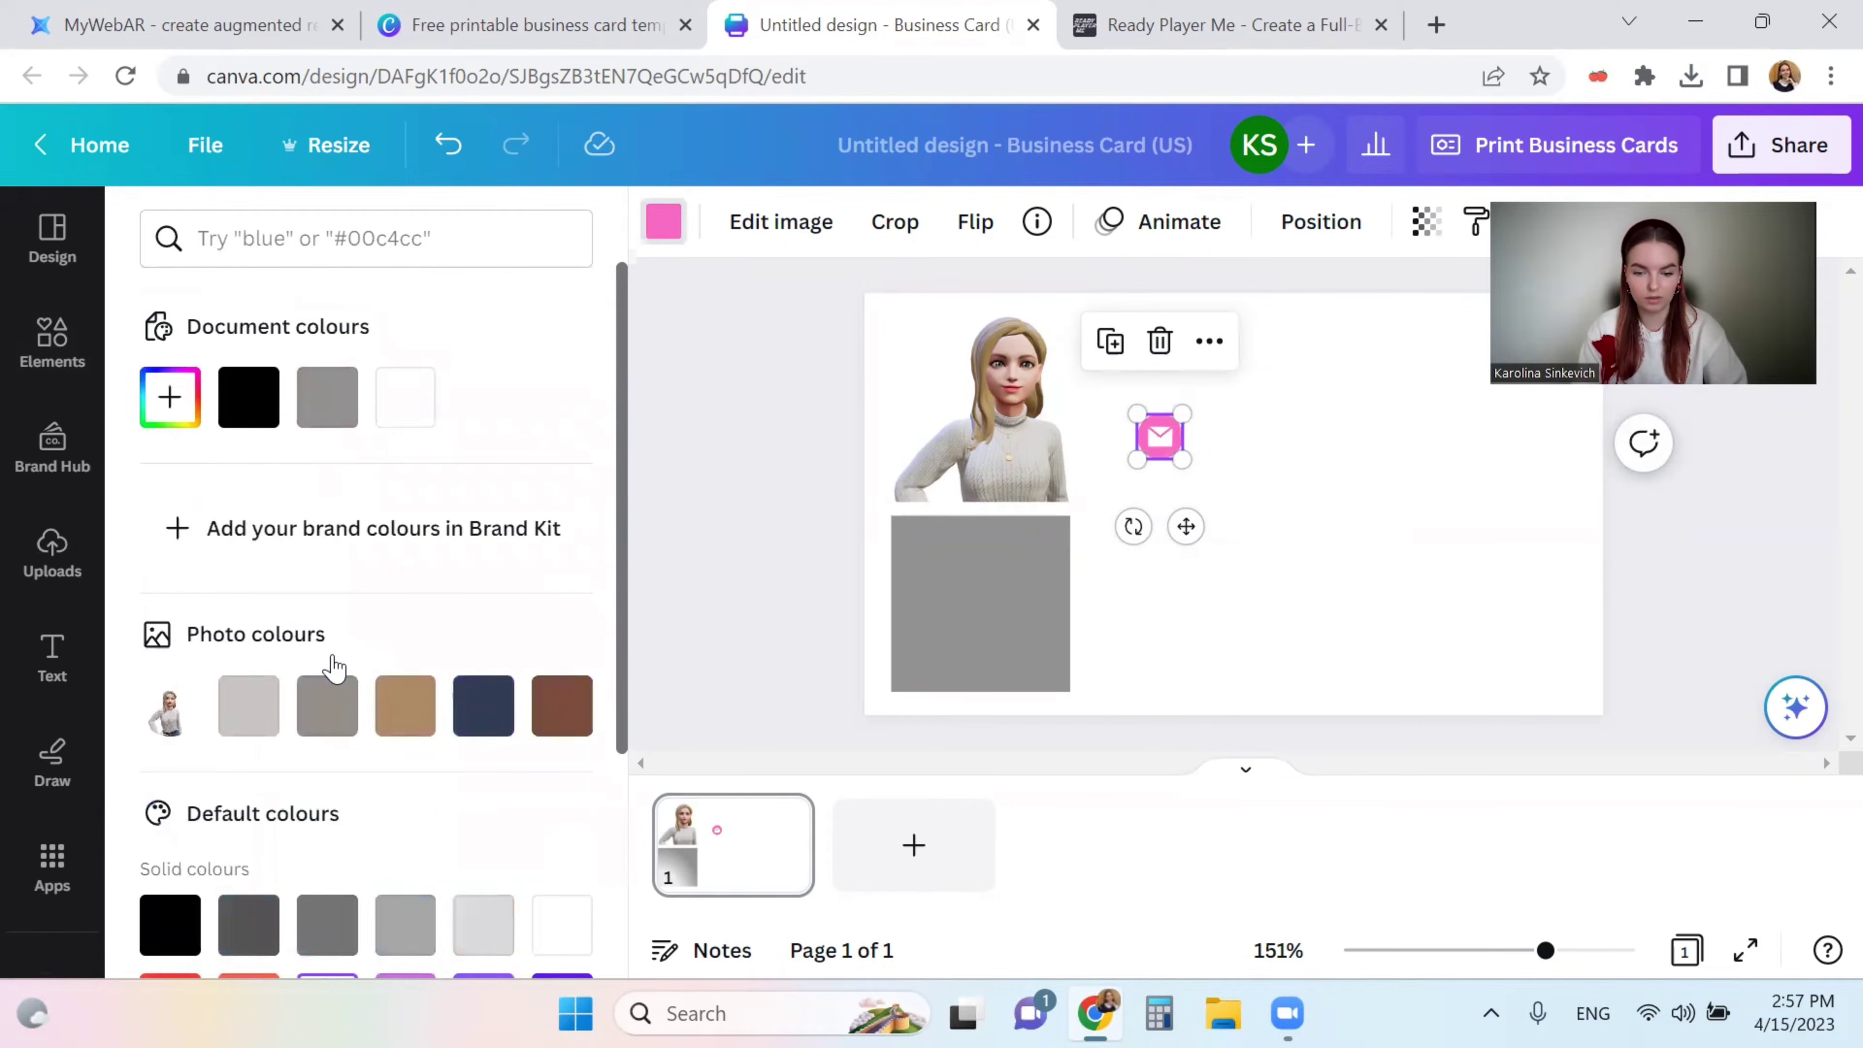
click(171, 407)
drag(408, 478, 535, 495)
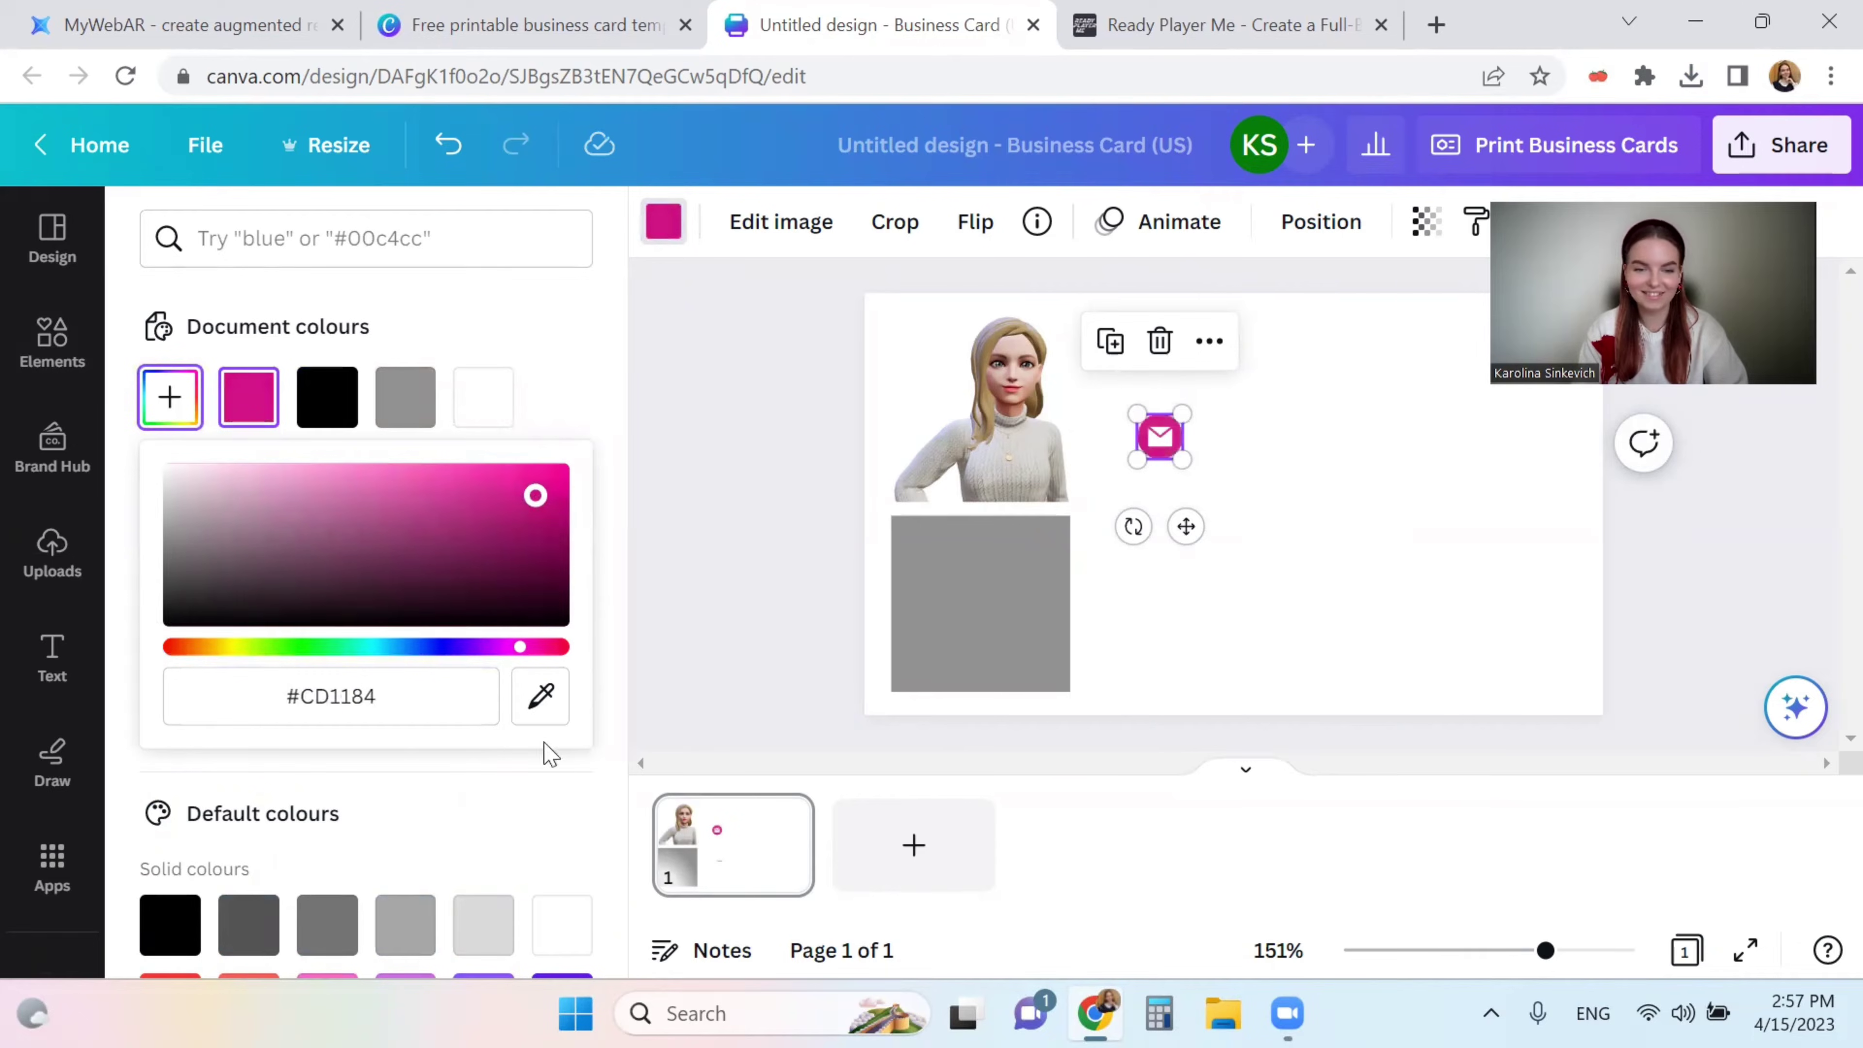
click(675, 505)
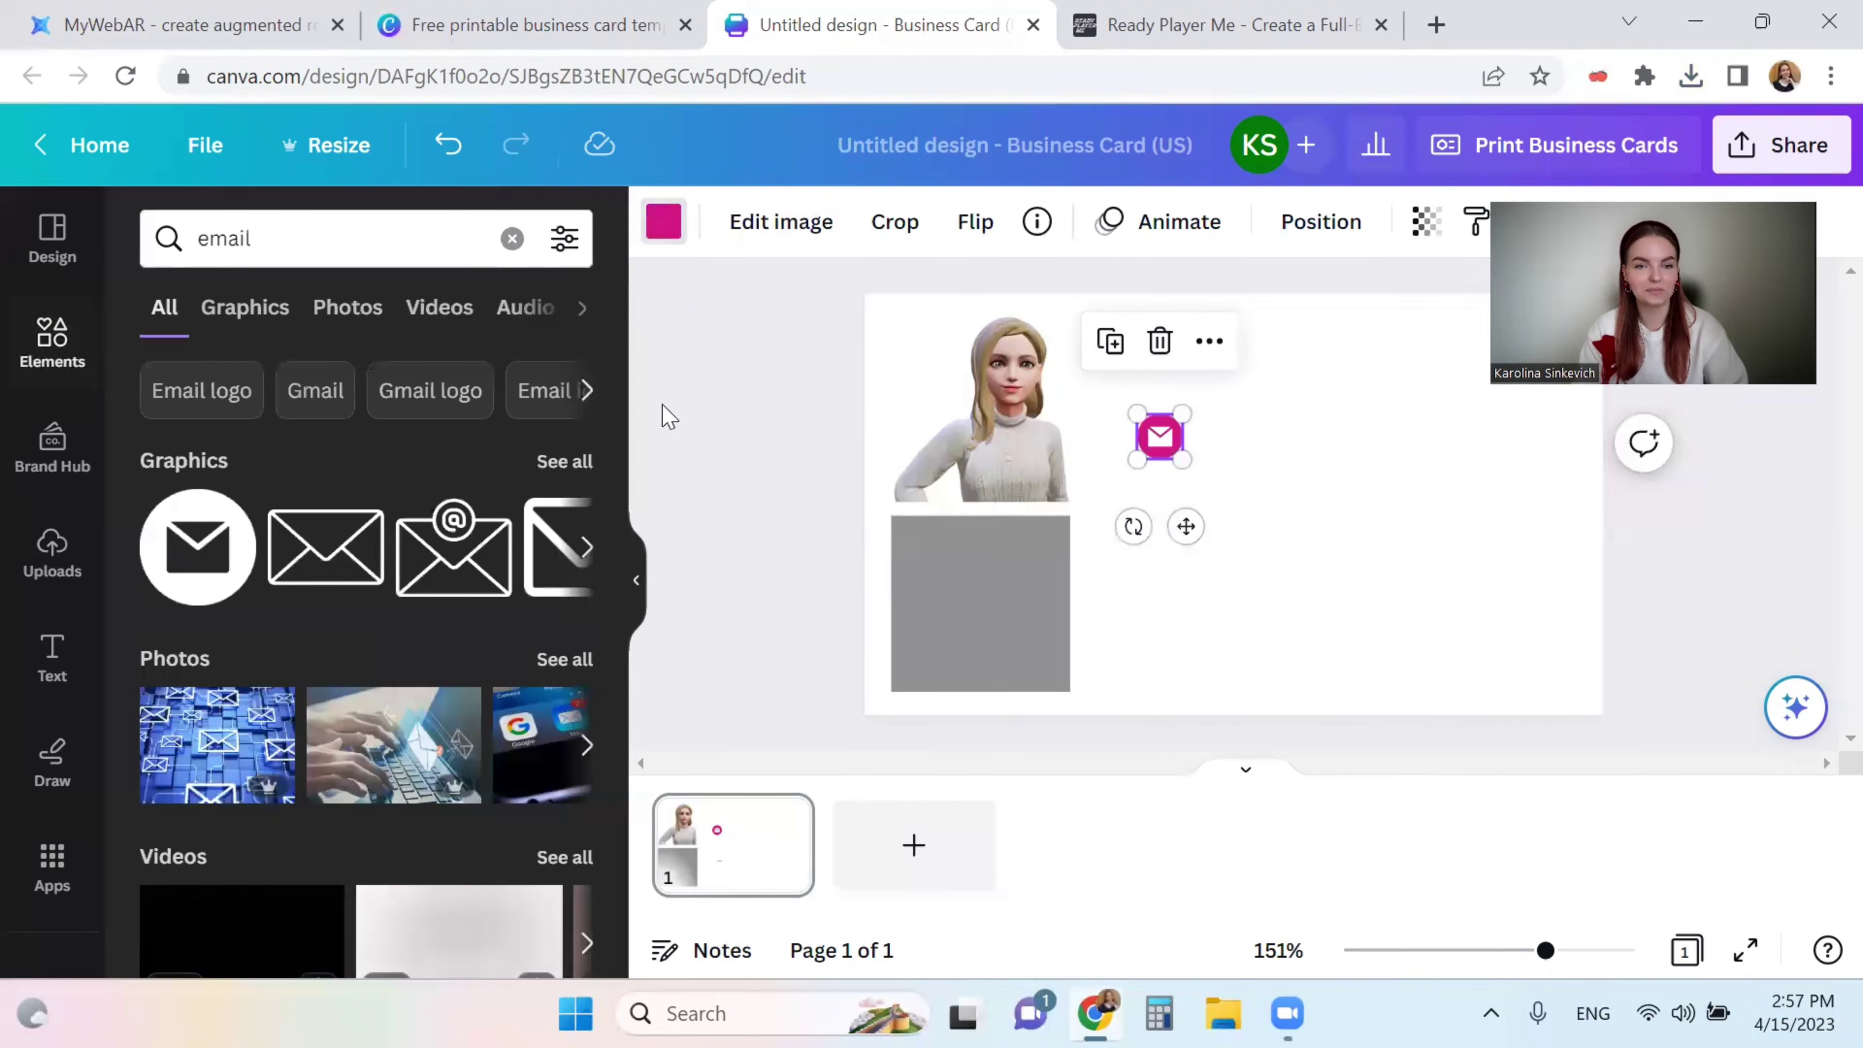
- Add an 'Add a subheading' text box to the card
click(732, 391)
click(46, 648)
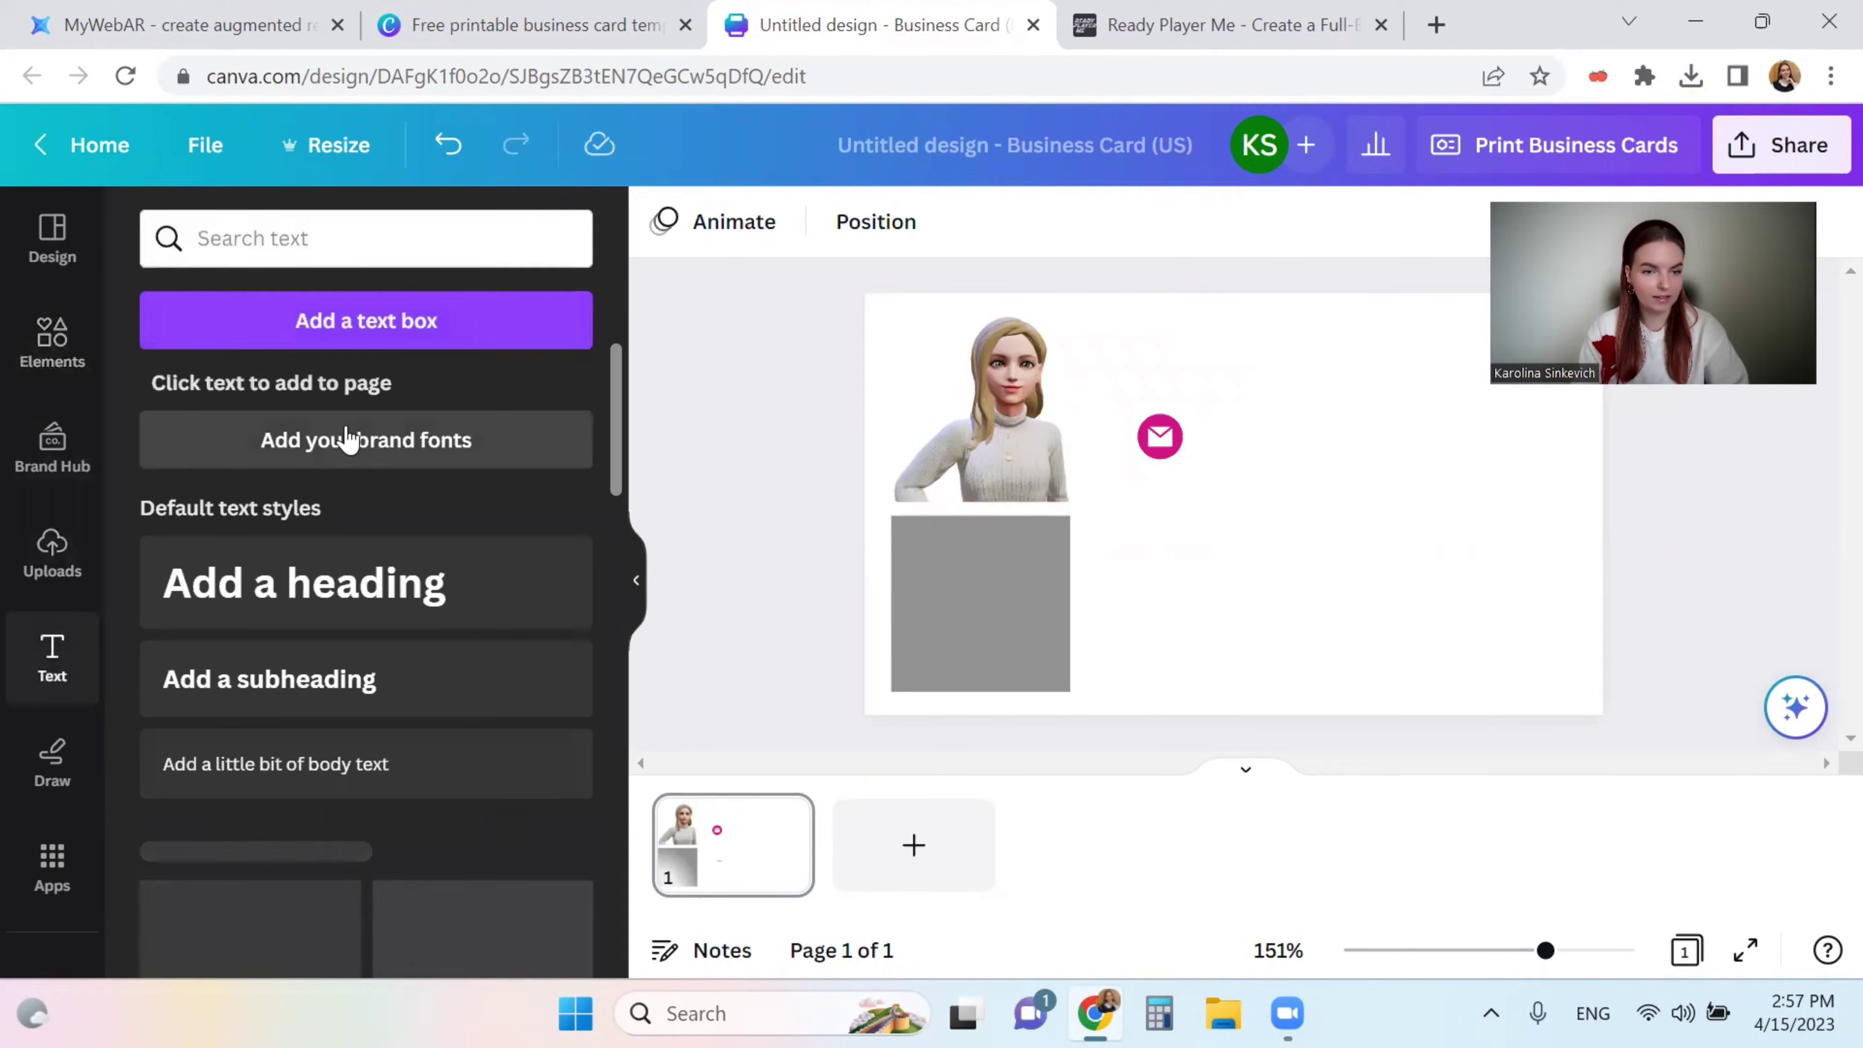
click(270, 679)
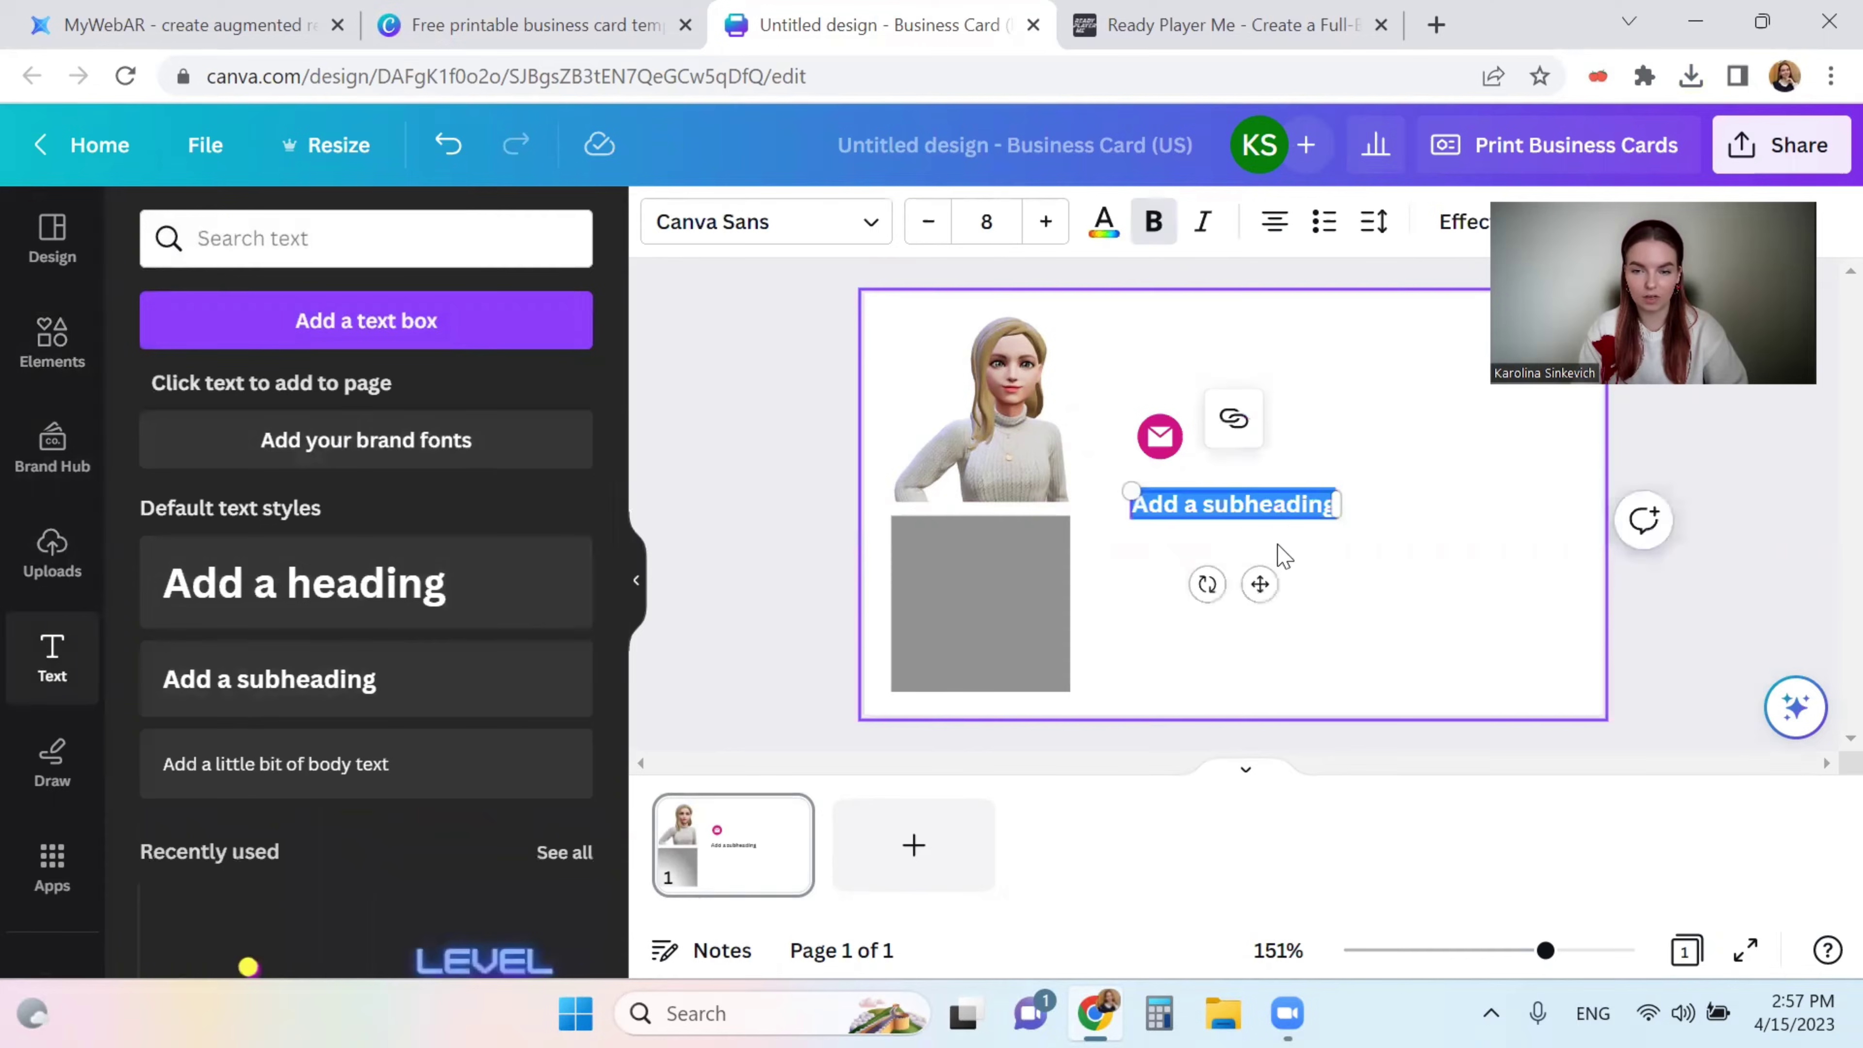
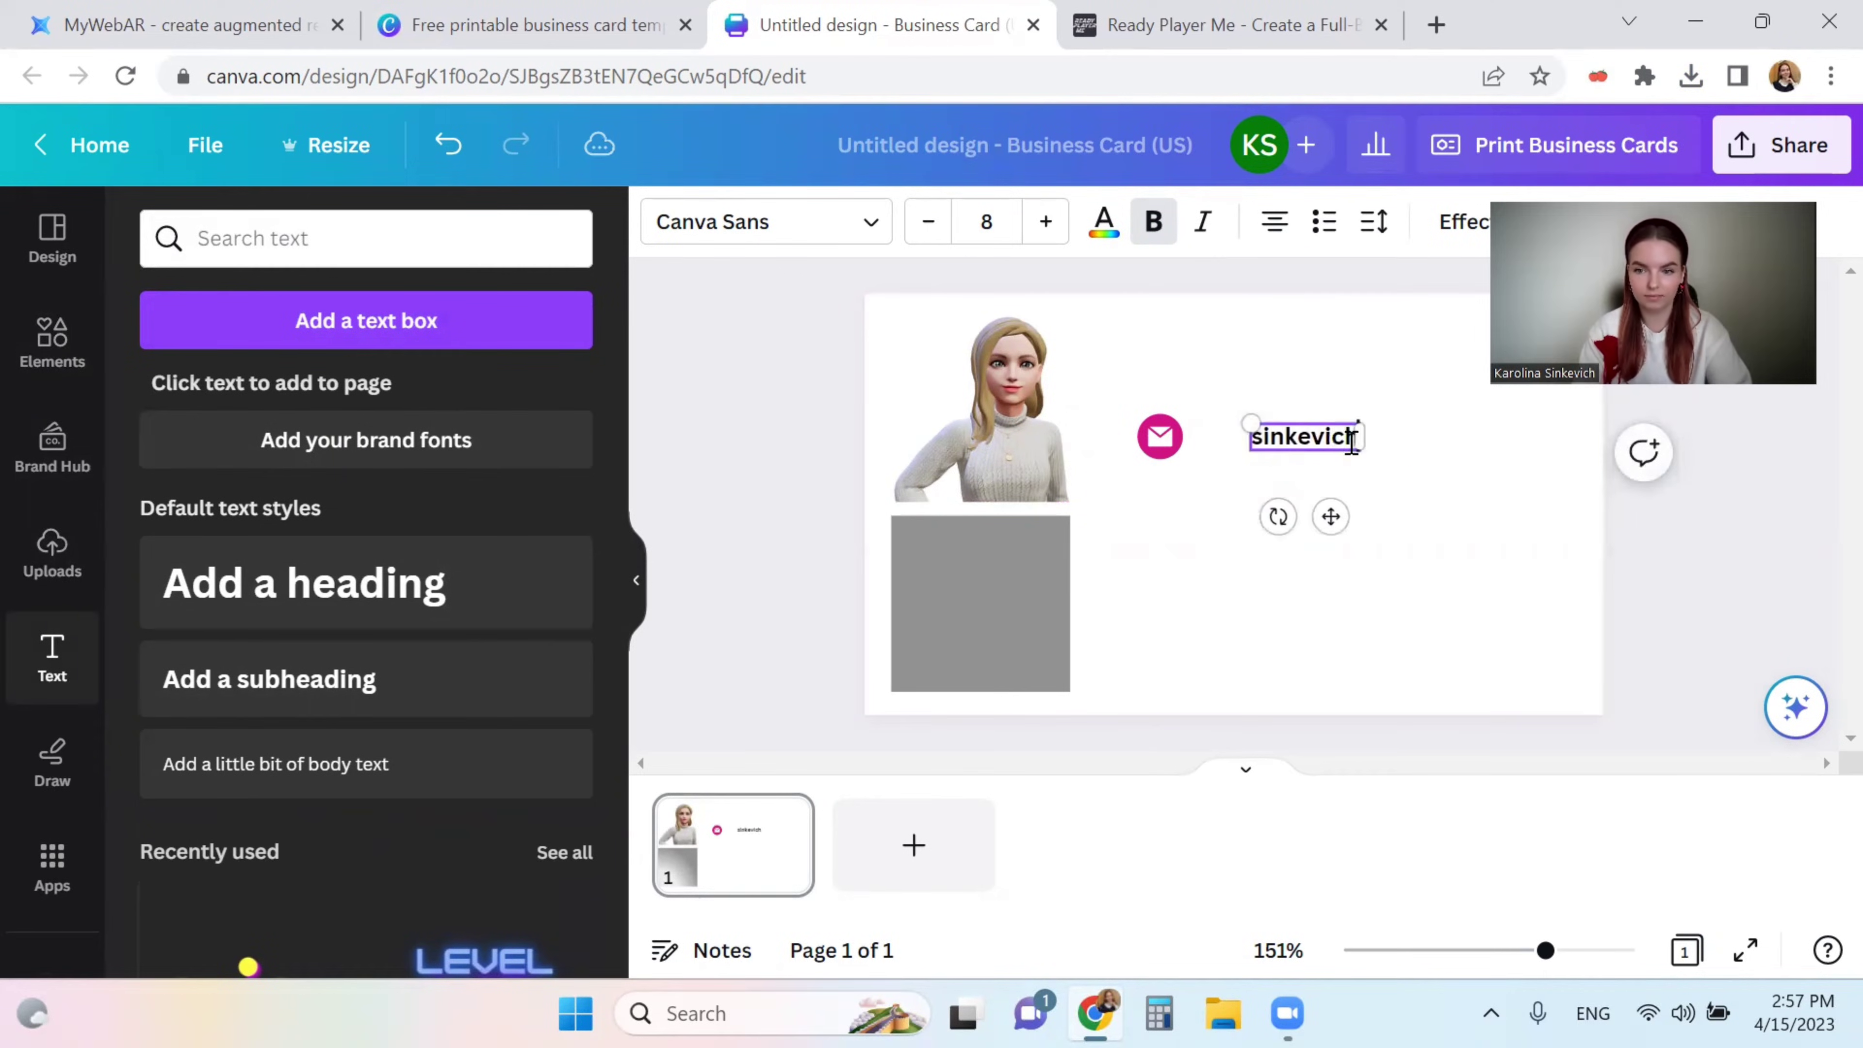
- Enter the contact's e-mail beside the envelope icon and duplicate that row just below
drag(1412, 457, 1451, 450)
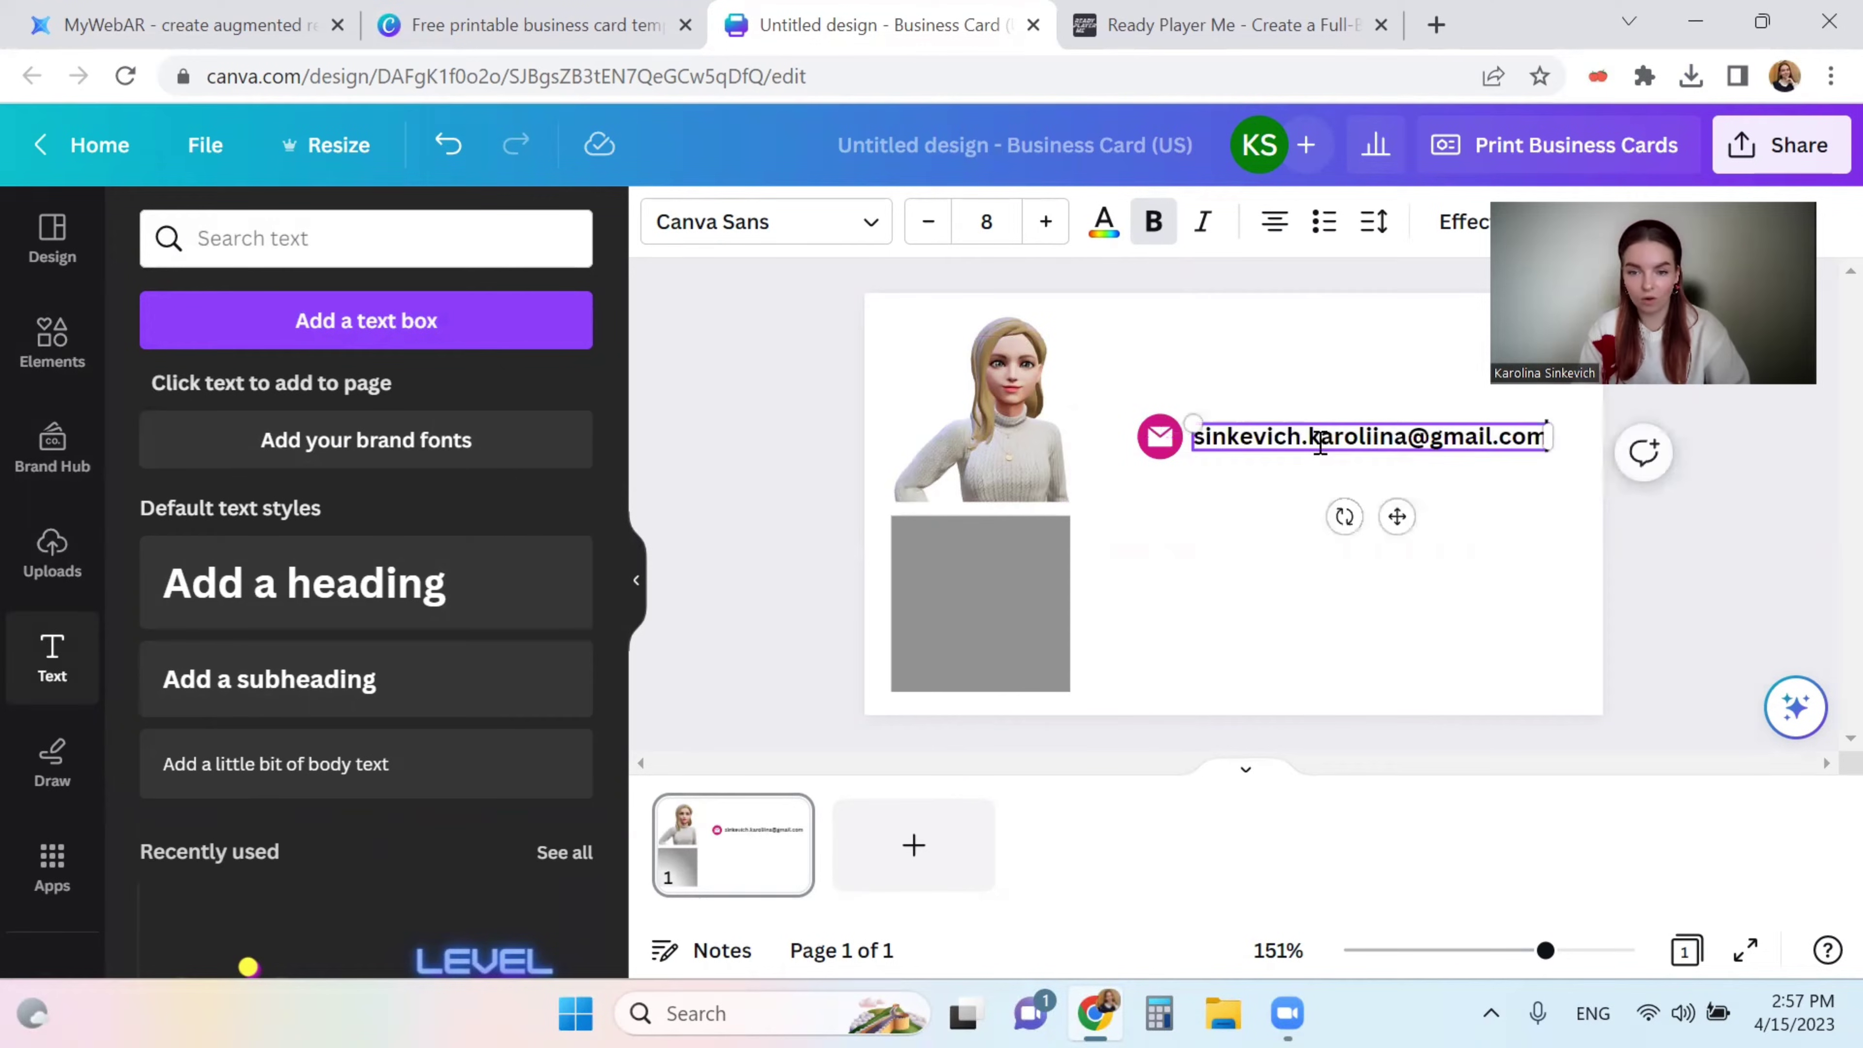
click(1170, 441)
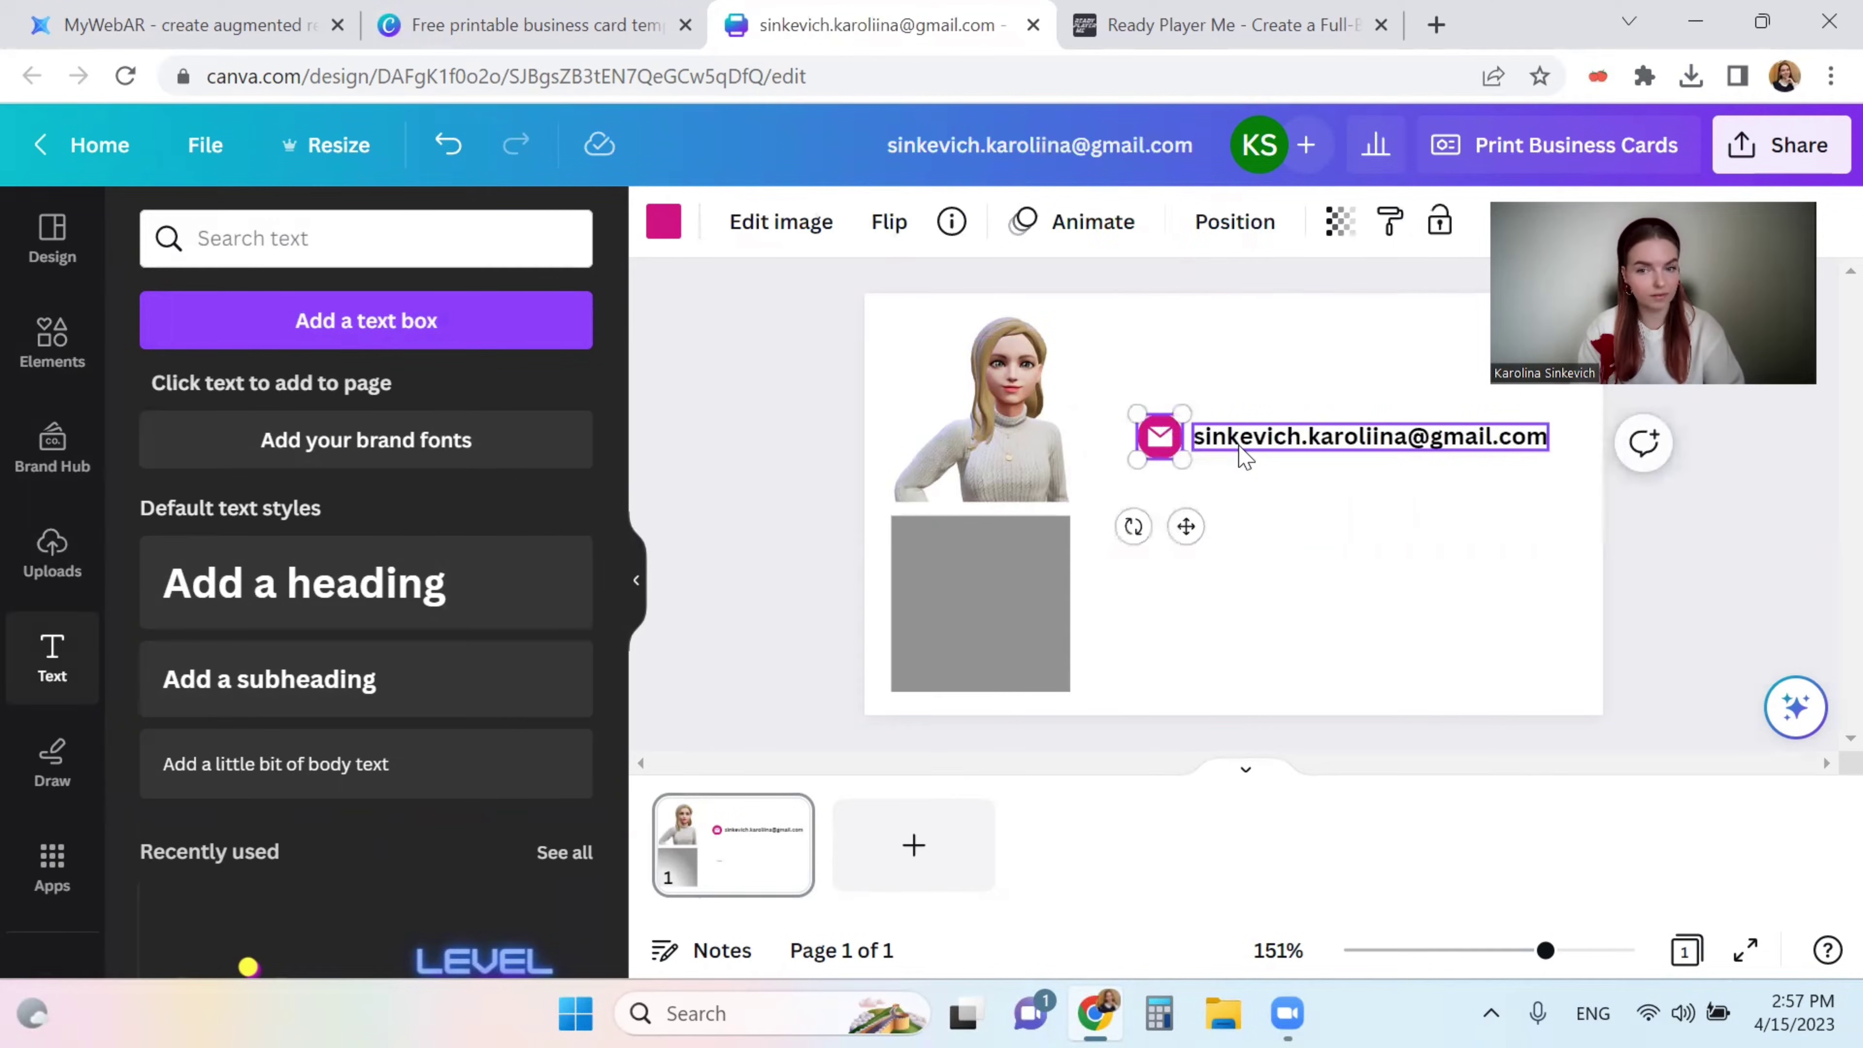
shift+click(1244, 454)
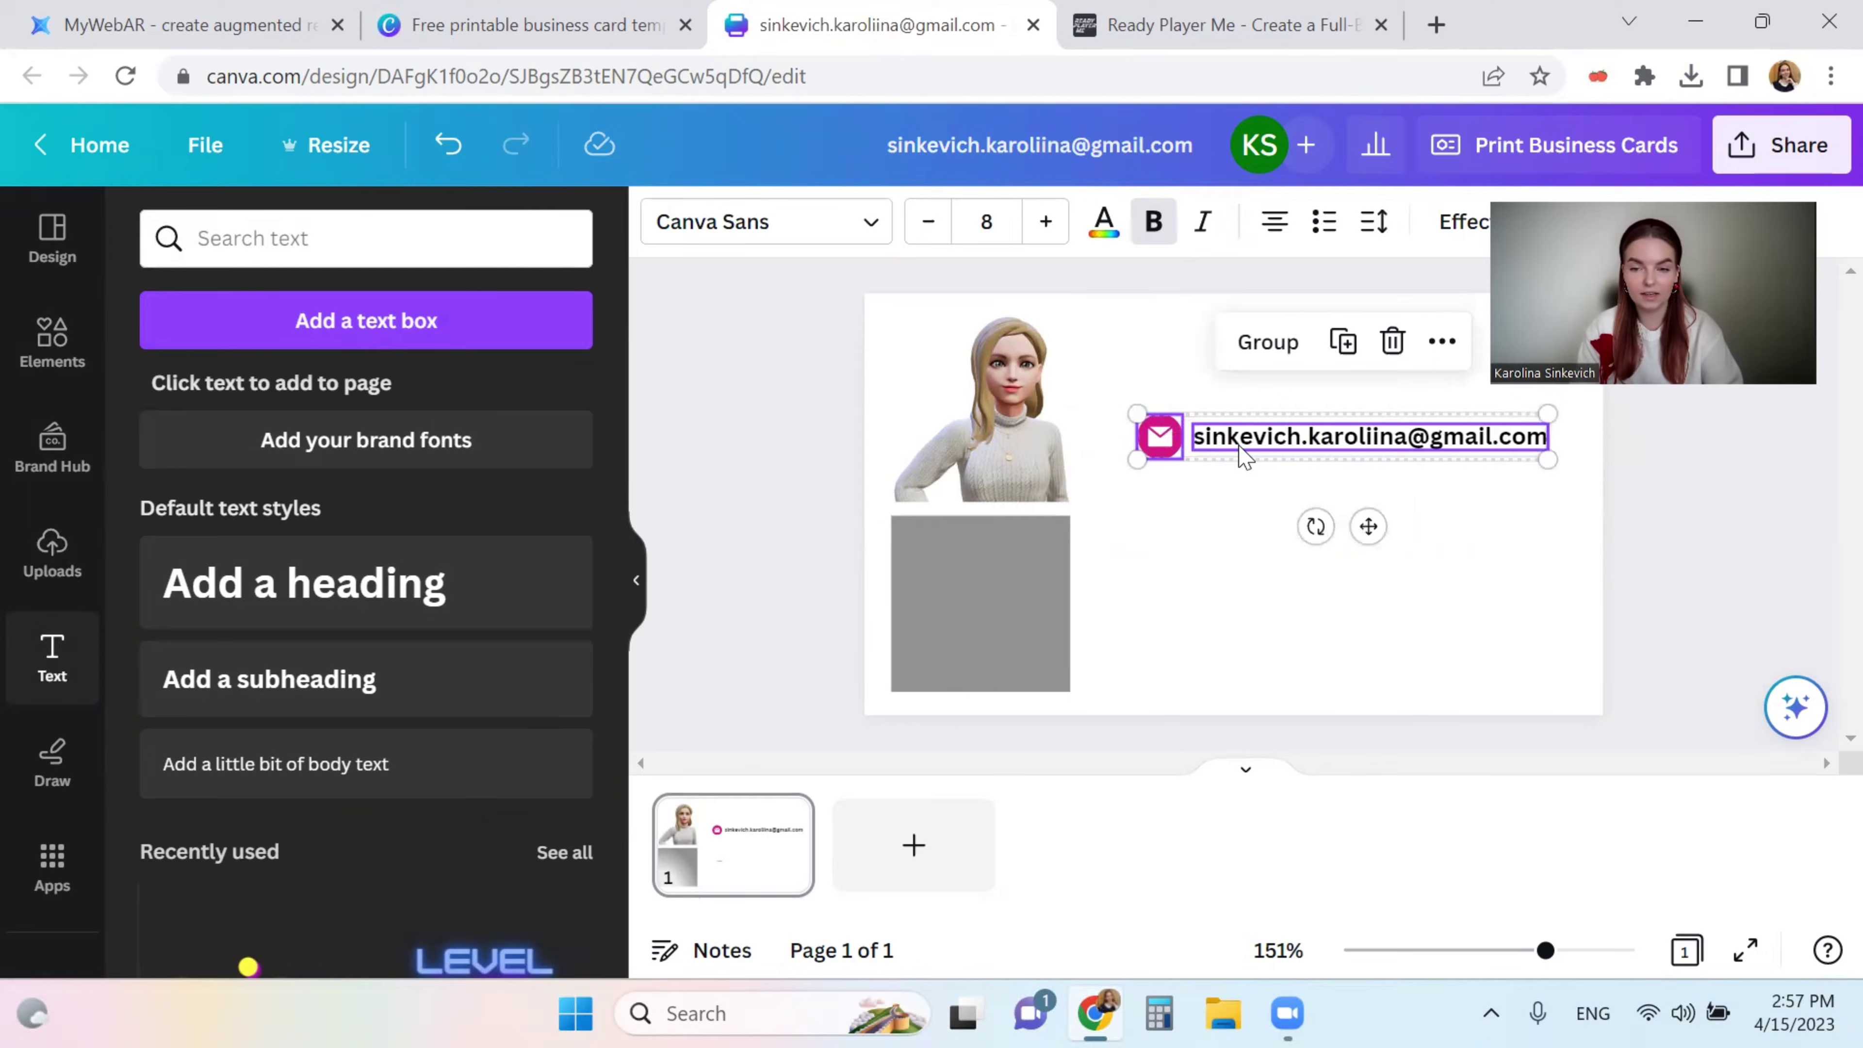
key(ctrl+d)
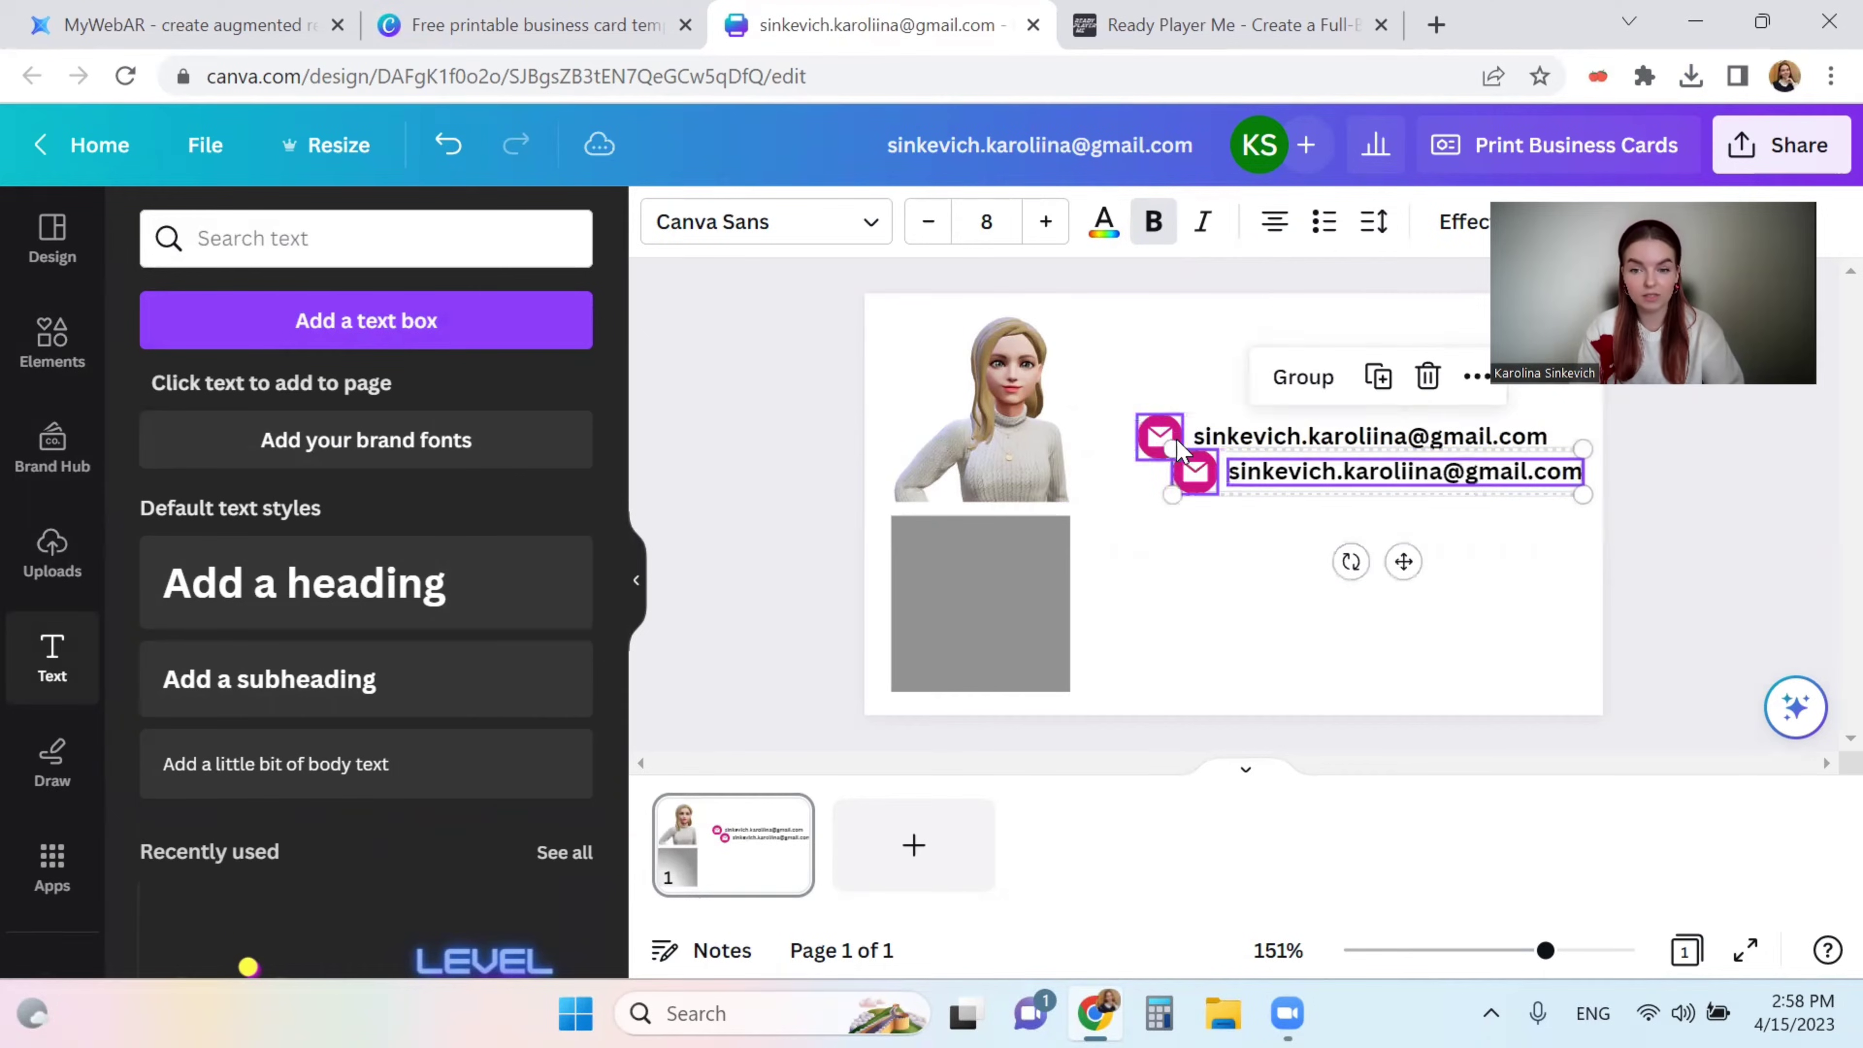
drag(1248, 487, 1216, 502)
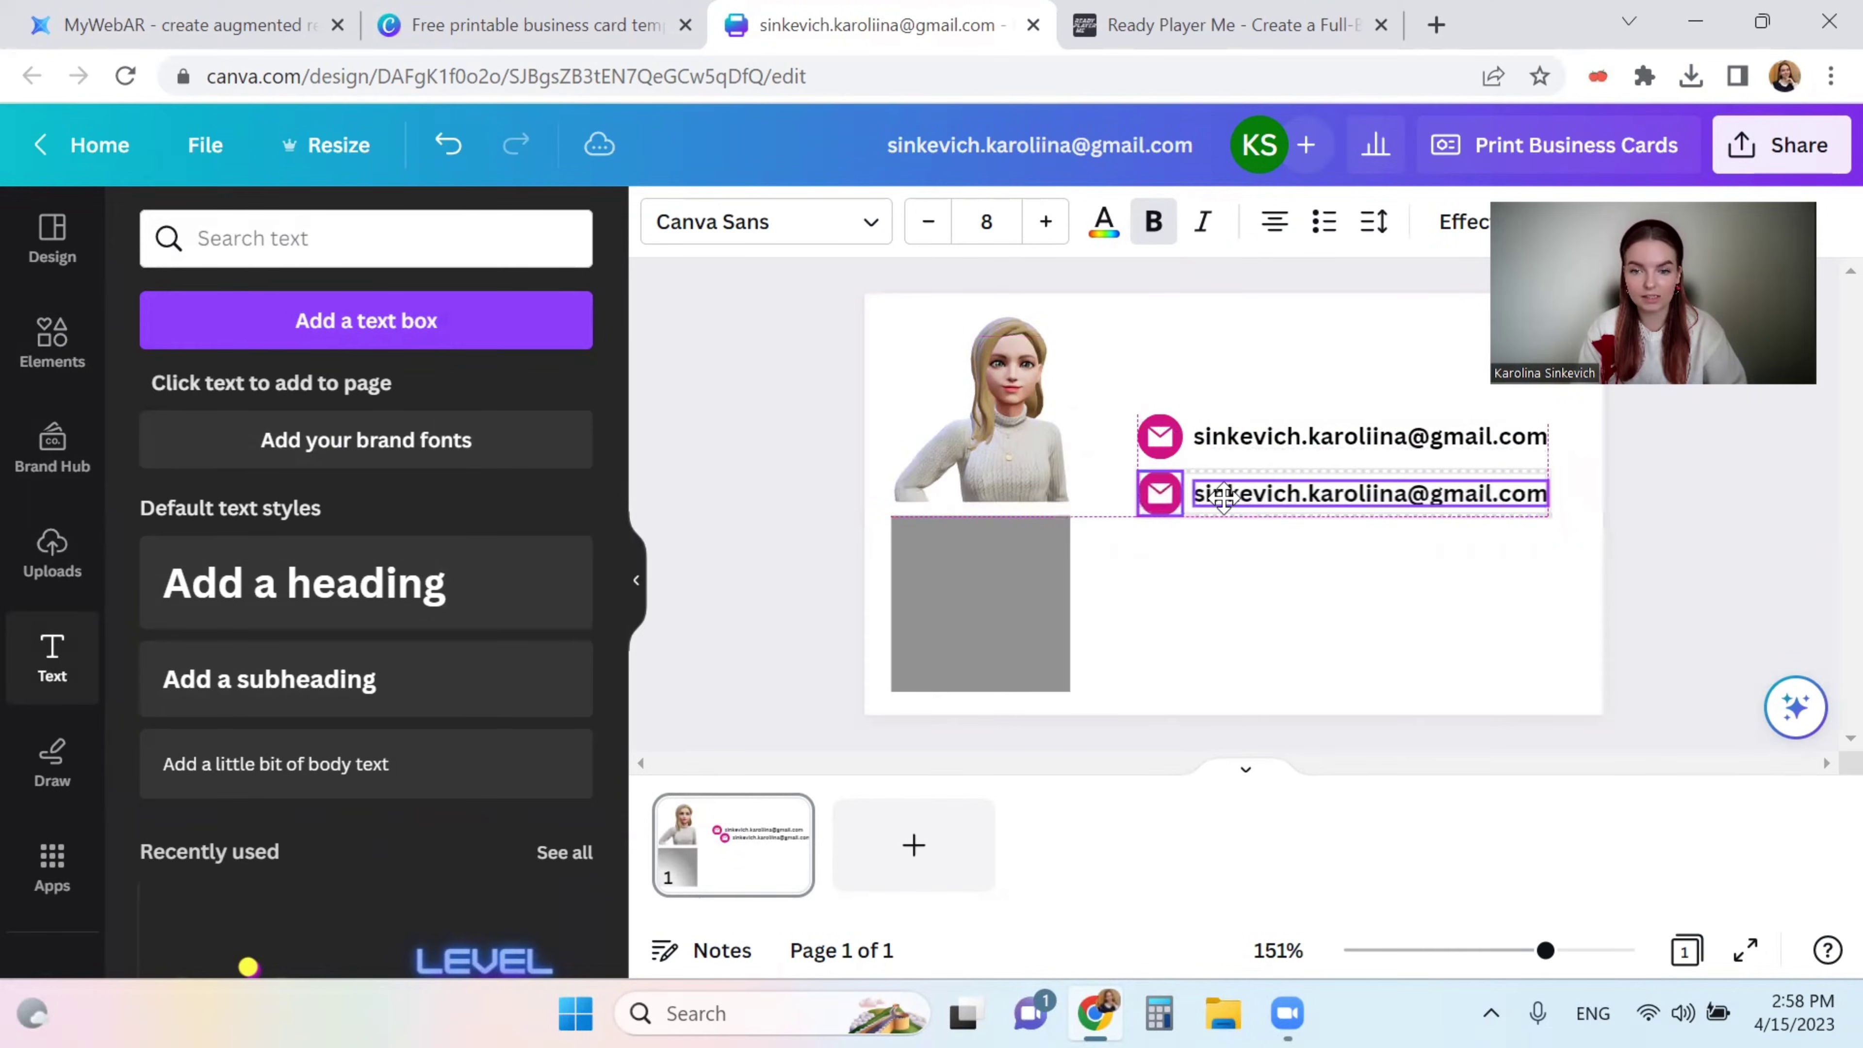
- Narrow the avatar image and switch both e-mail rows to regular weight
click(1249, 564)
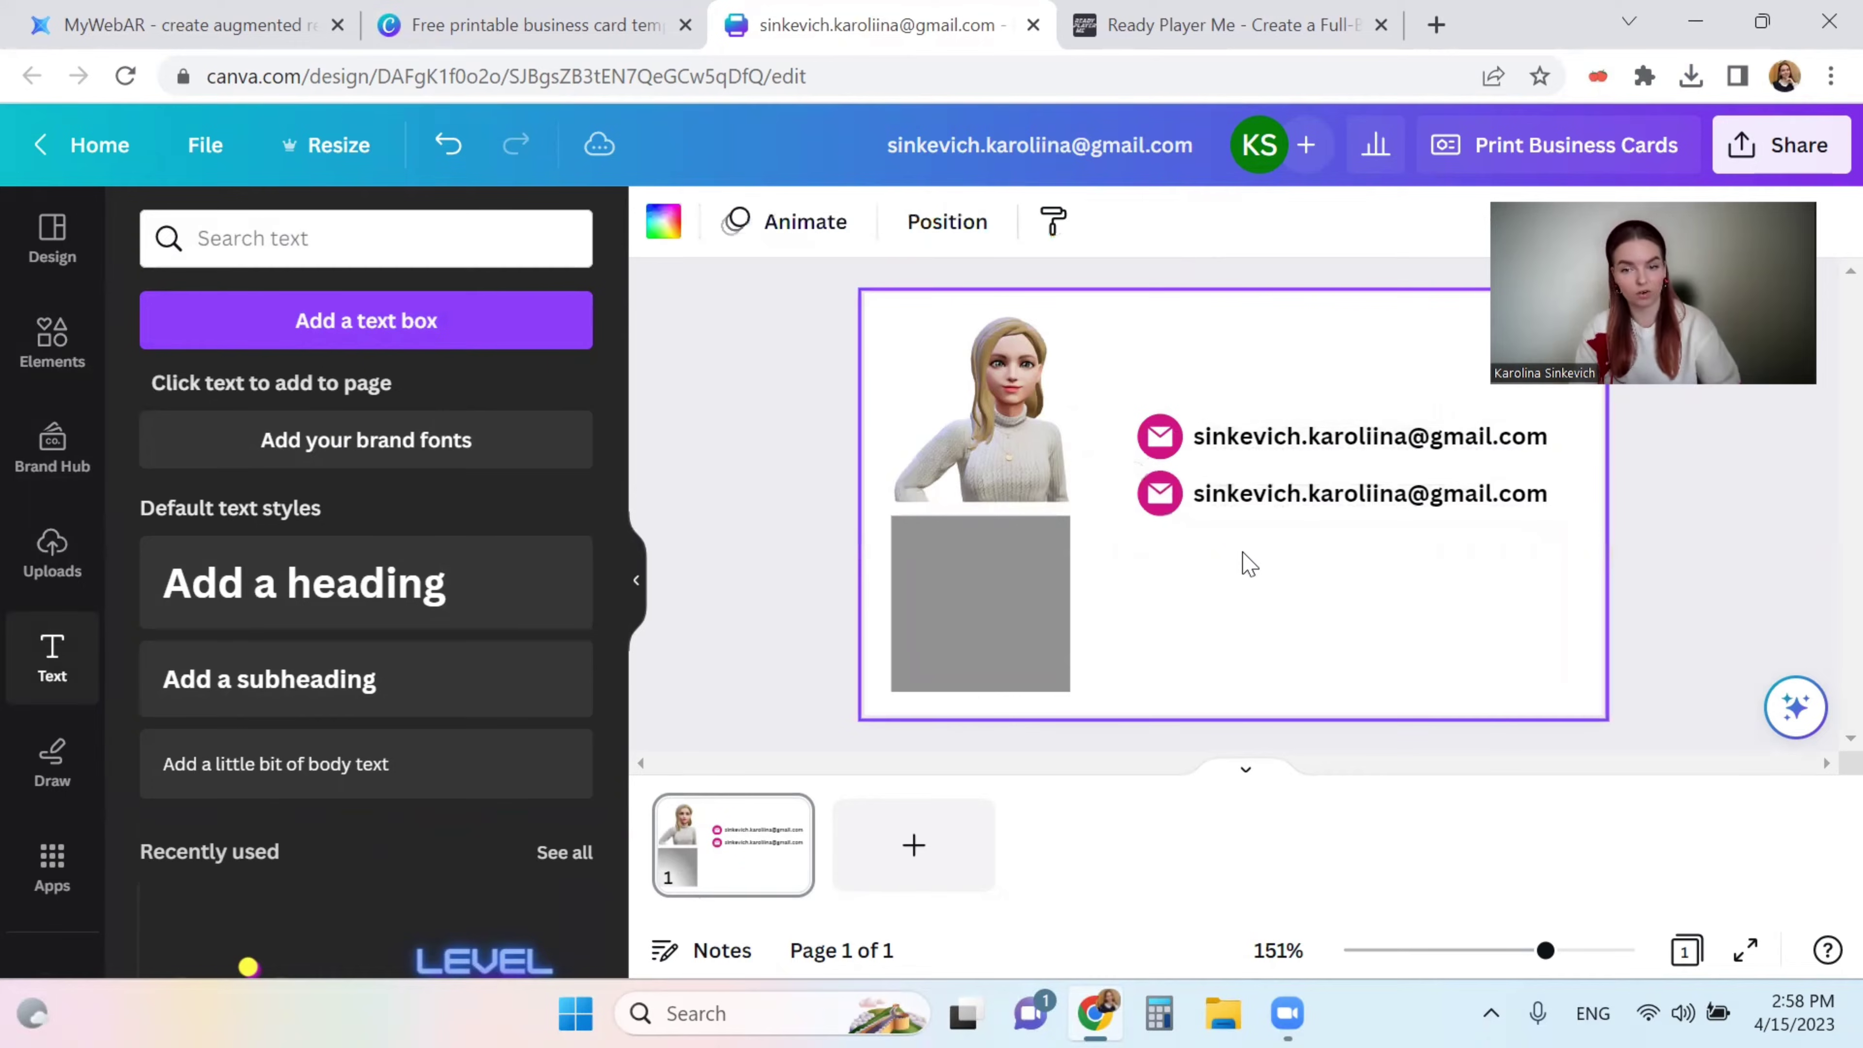
drag(1649, 536, 1135, 405)
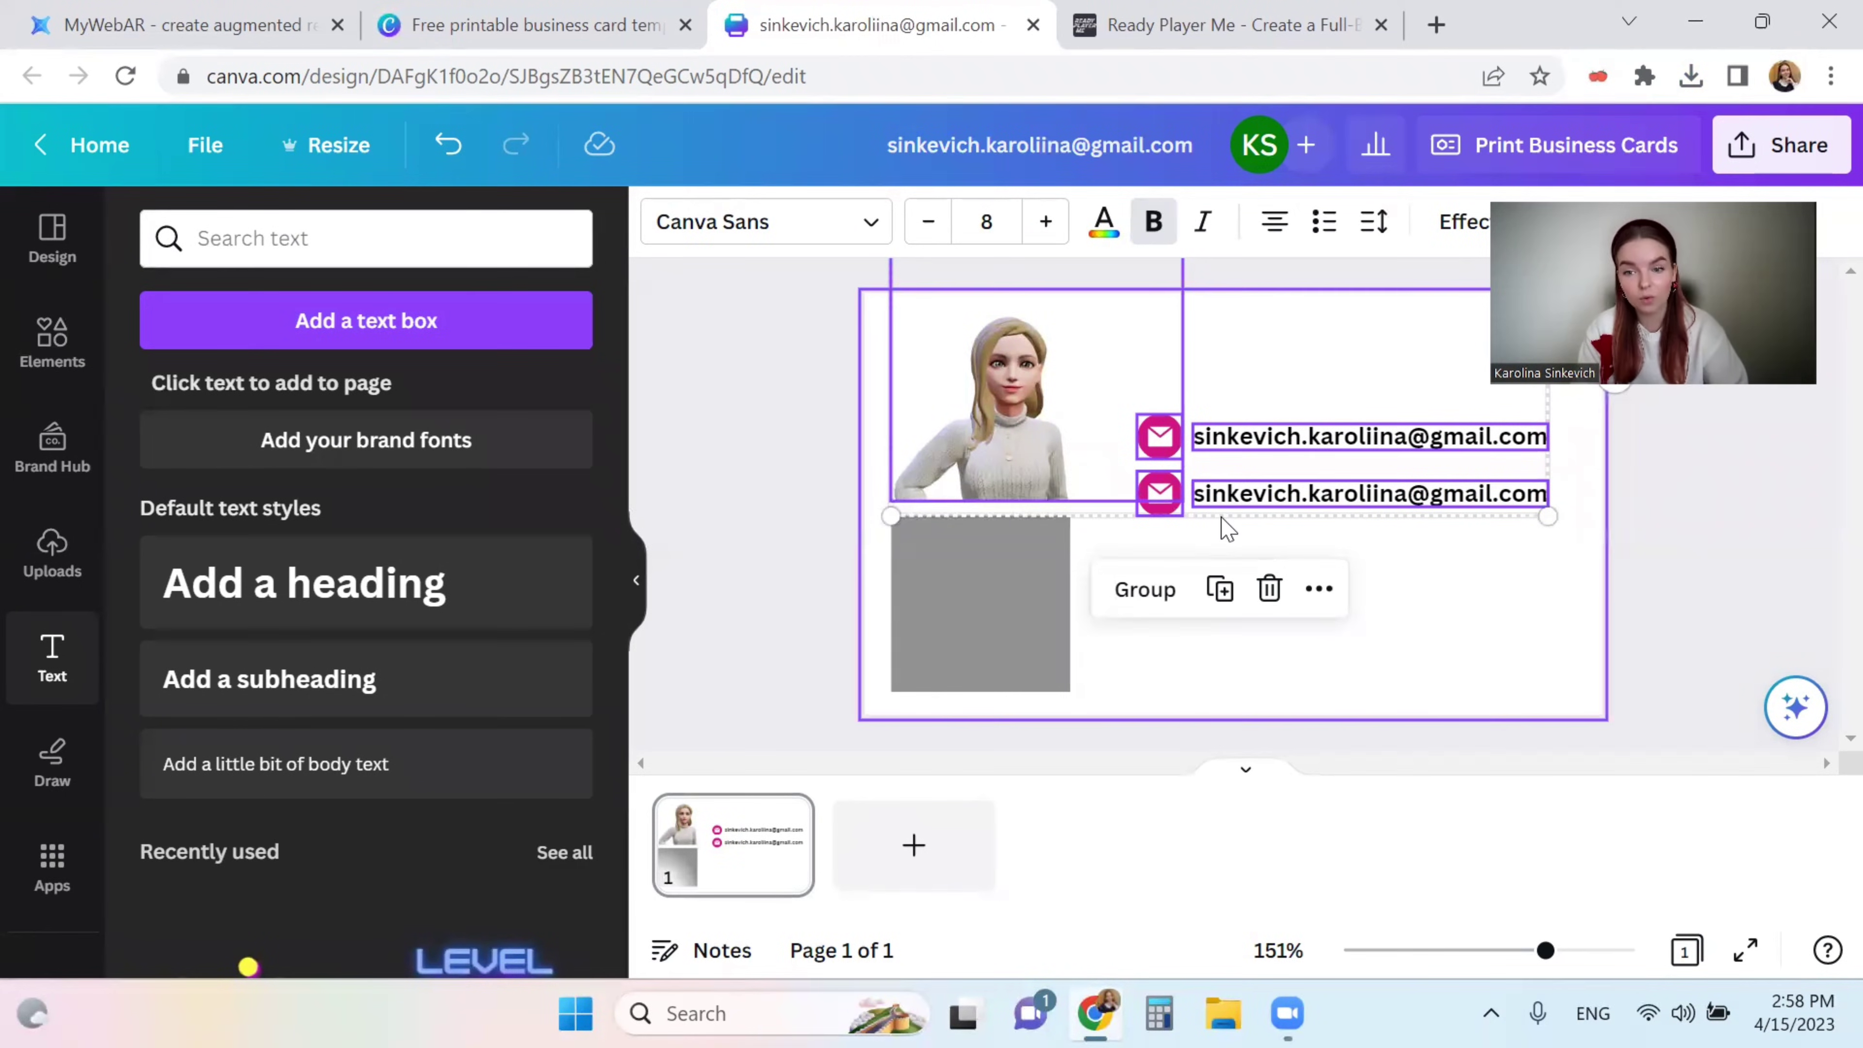
click(1227, 540)
drag(1137, 548, 1484, 440)
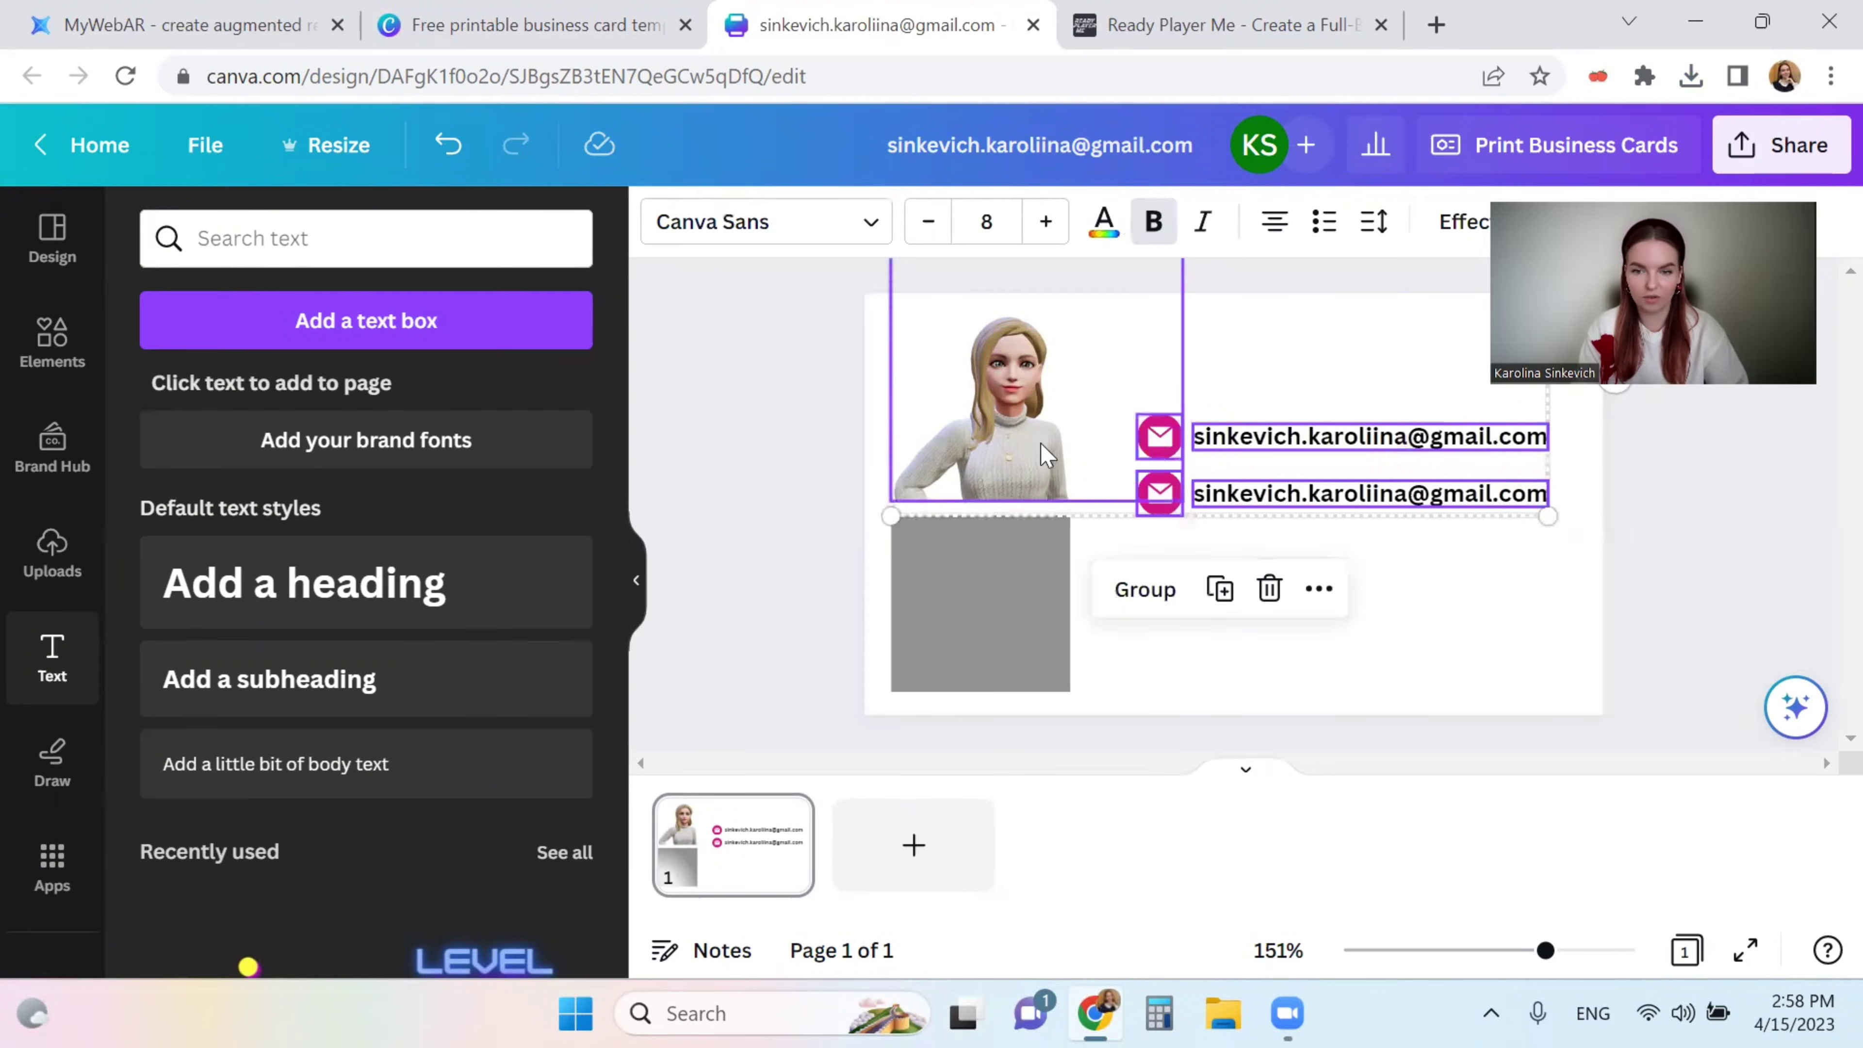
click(1247, 366)
click(1102, 333)
drag(1176, 361, 1103, 344)
click(1569, 559)
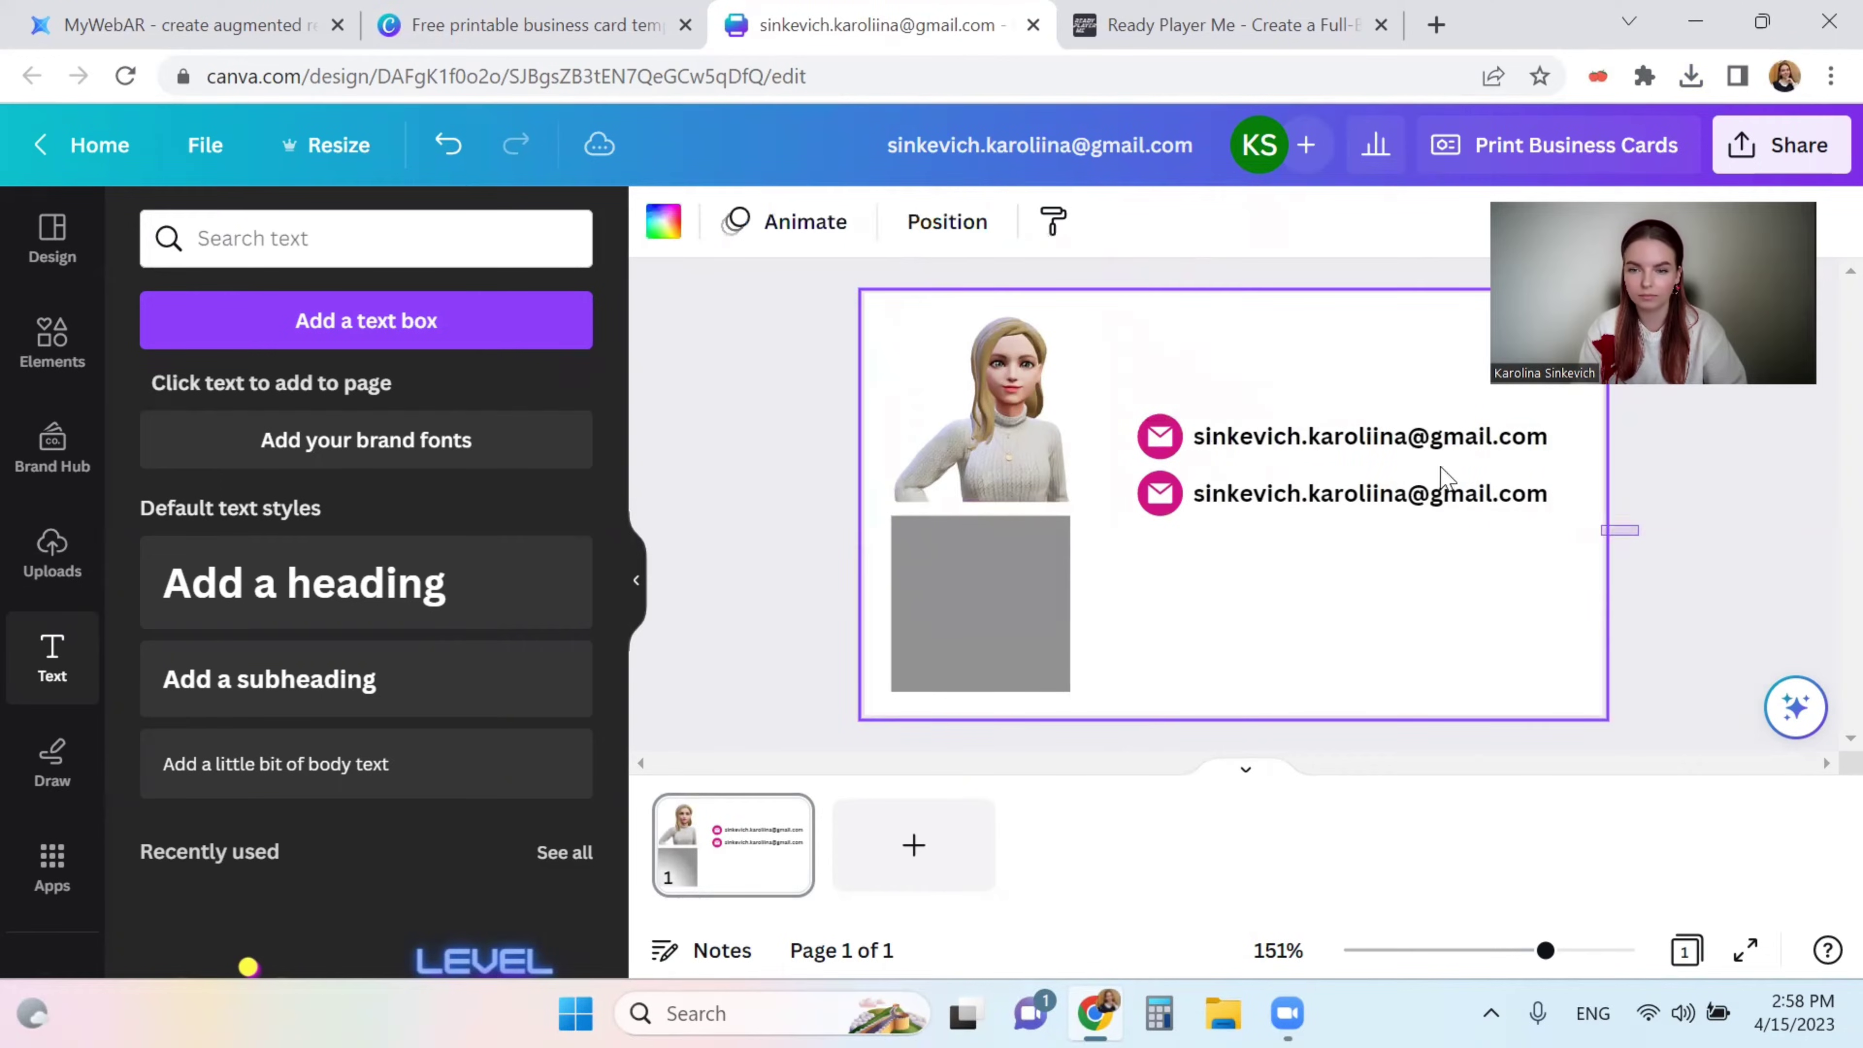
click(1371, 493)
click(1155, 222)
click(1237, 630)
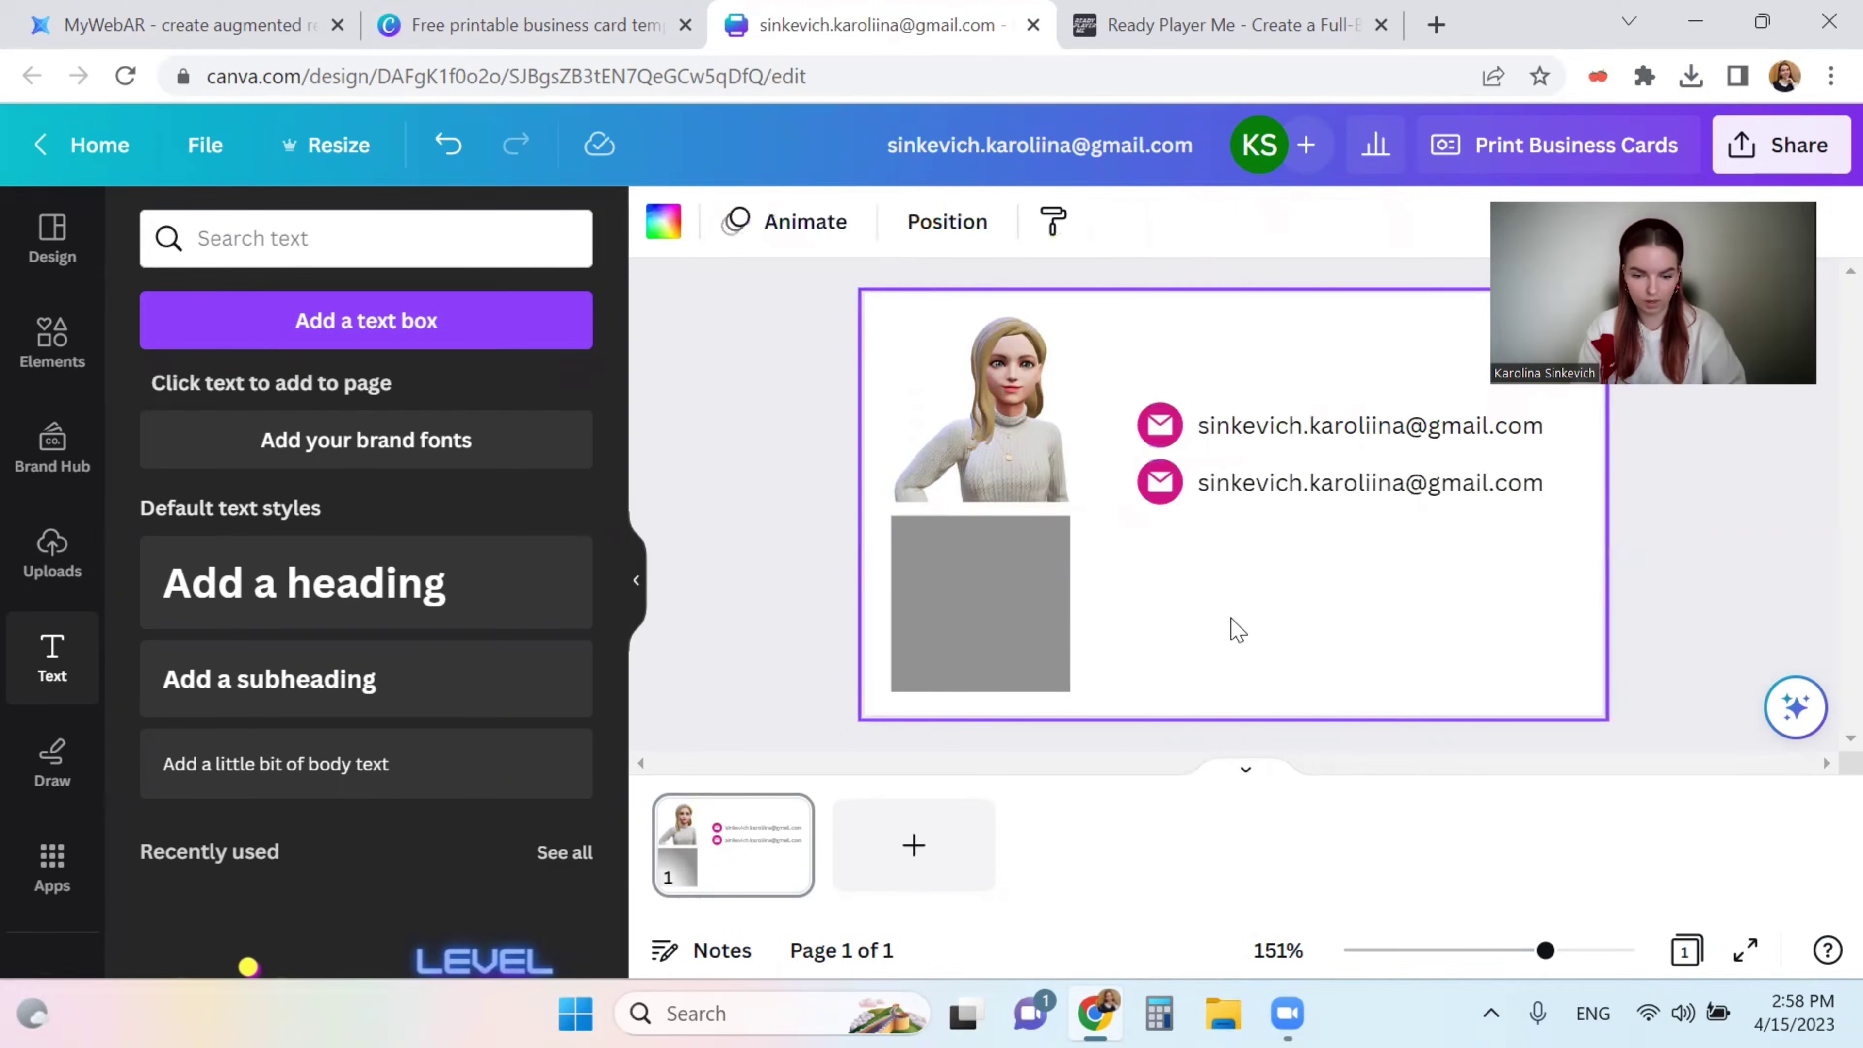
click(1167, 477)
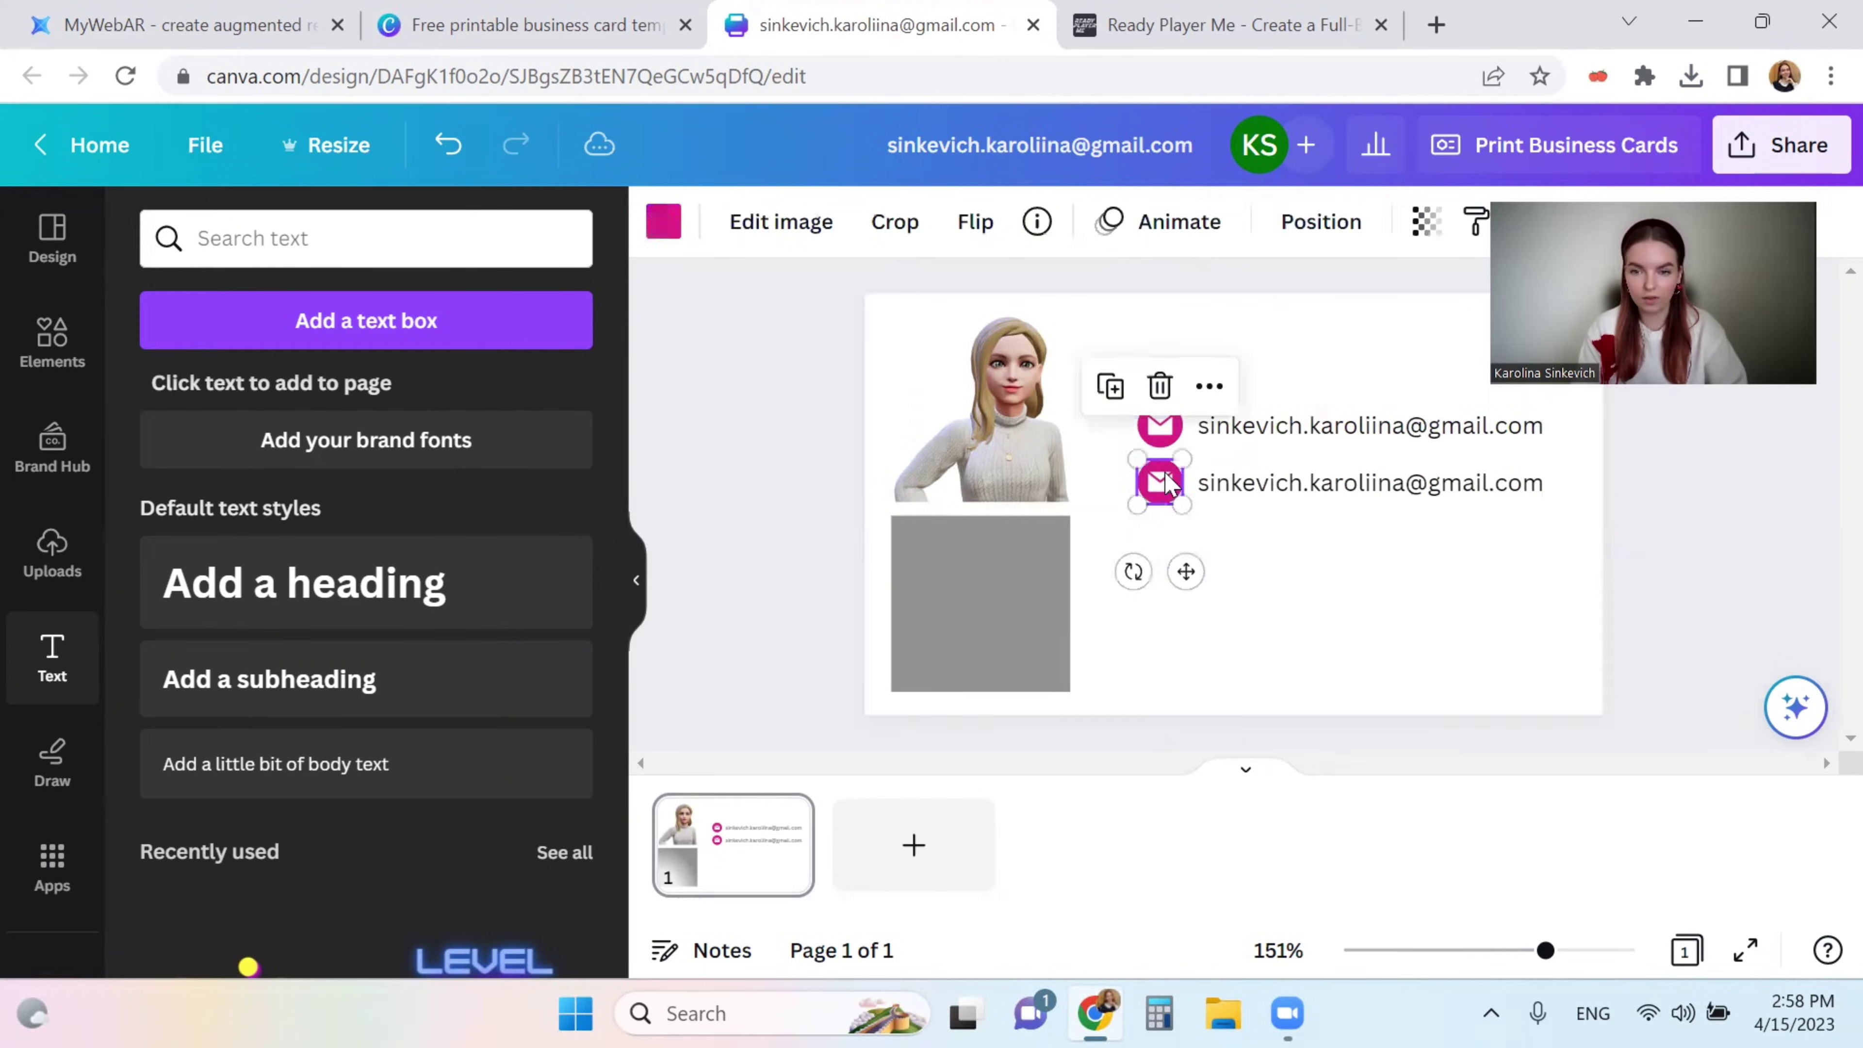
- Delete the second envelope icon and search Elements for LinkedIn graphics
key(Delete)
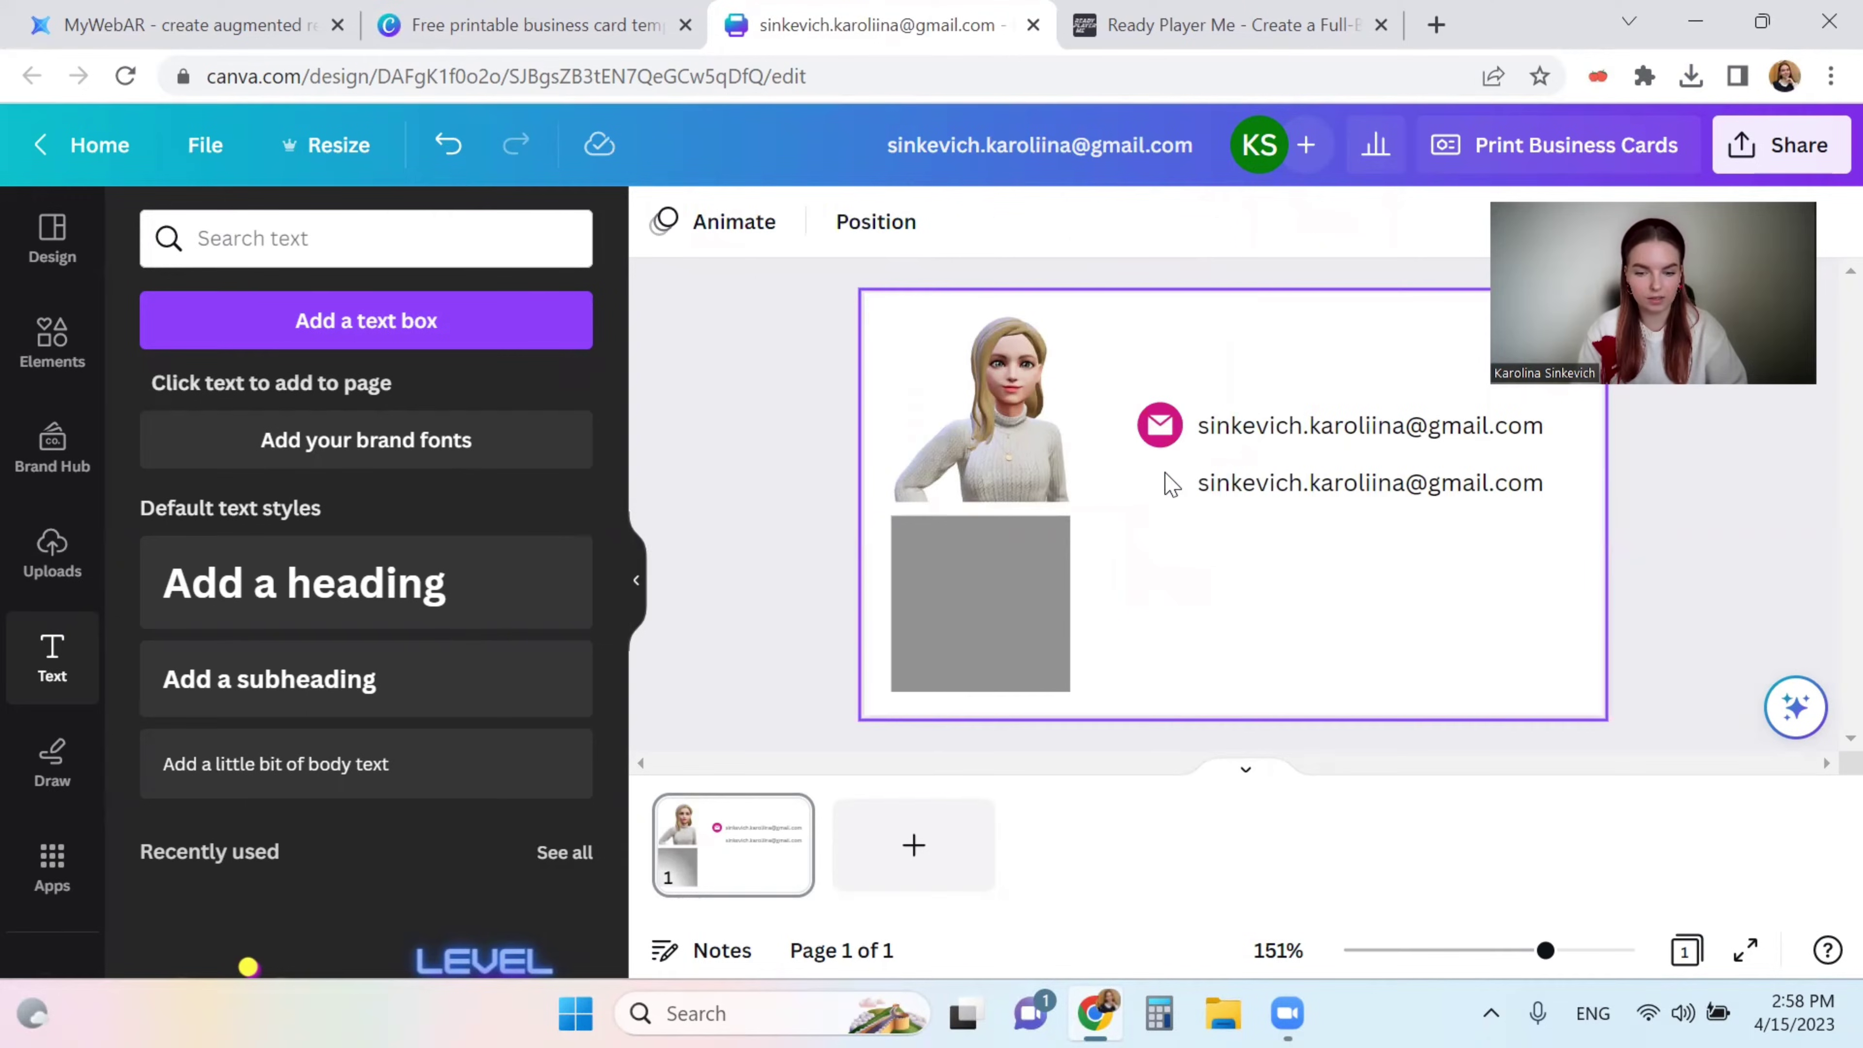
click(484, 242)
text(lin)
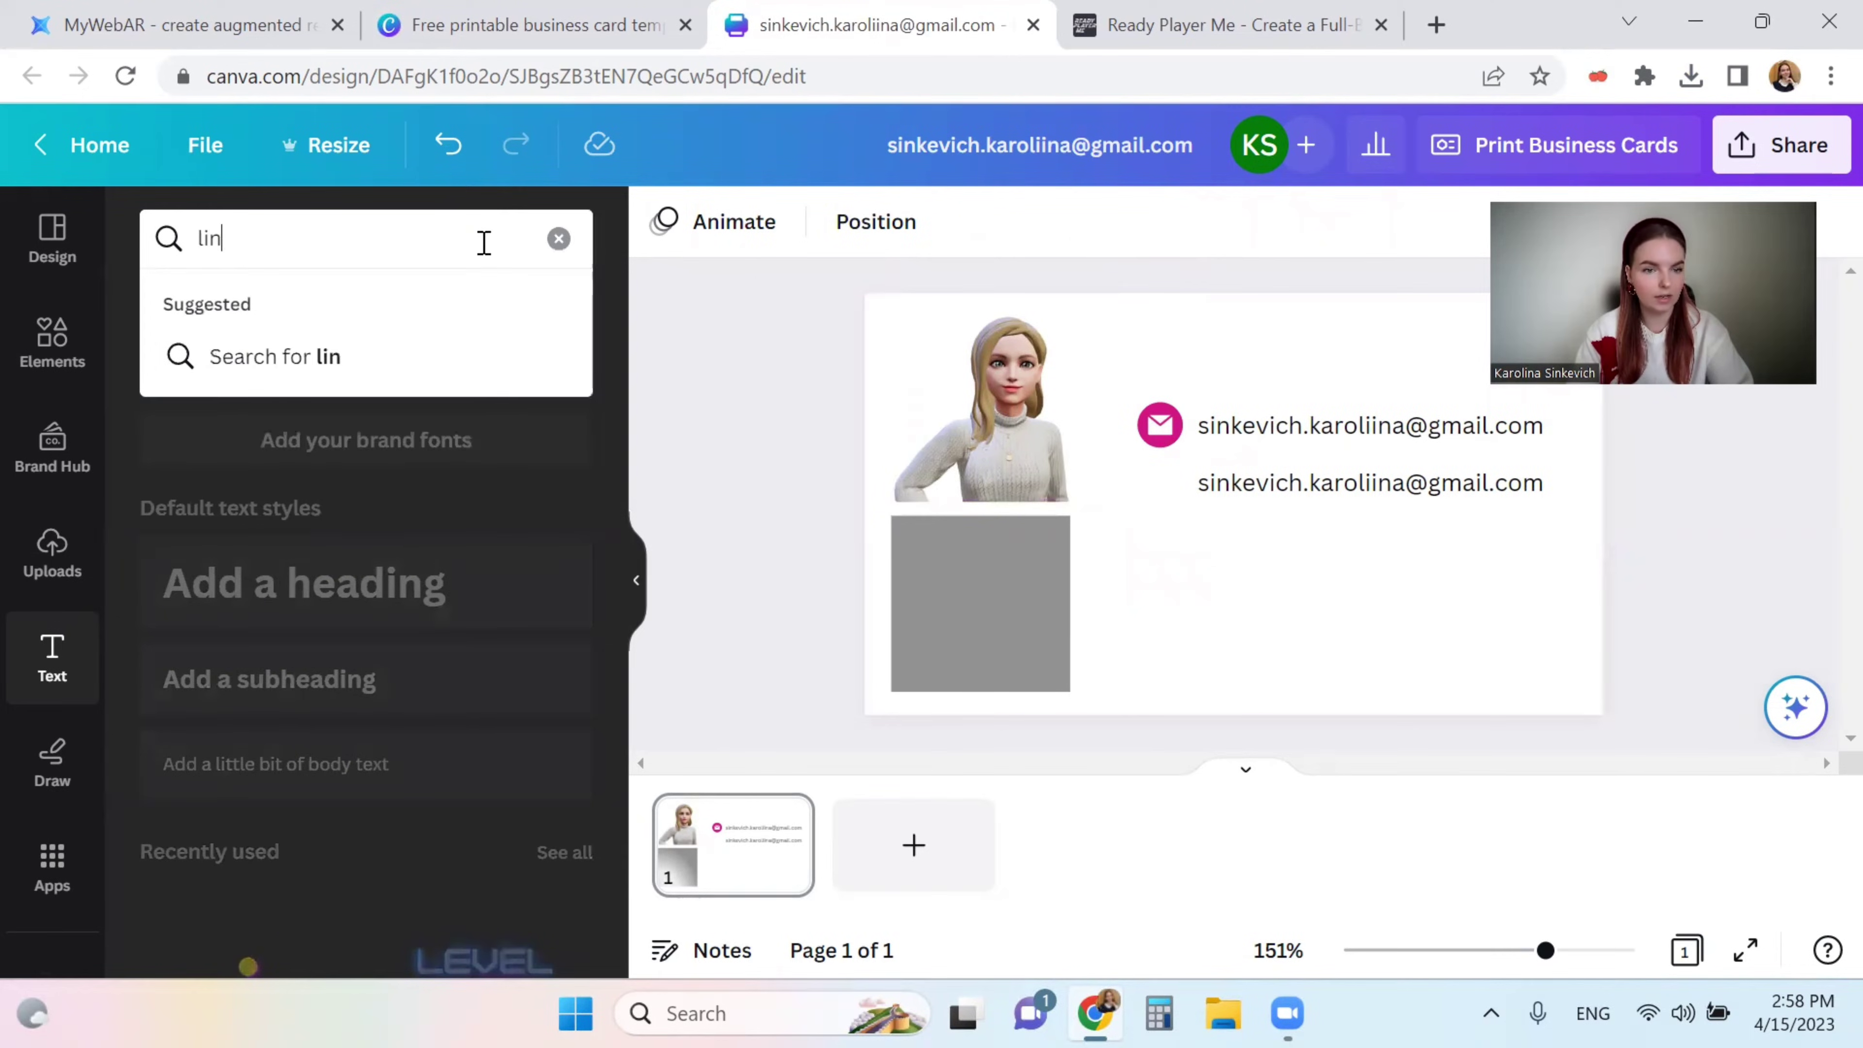
key(BackSpace)
key(BackSpace)
key(BackSpace)
click(52, 339)
click(303, 242)
text(linkedin)
key(Return)
click(561, 460)
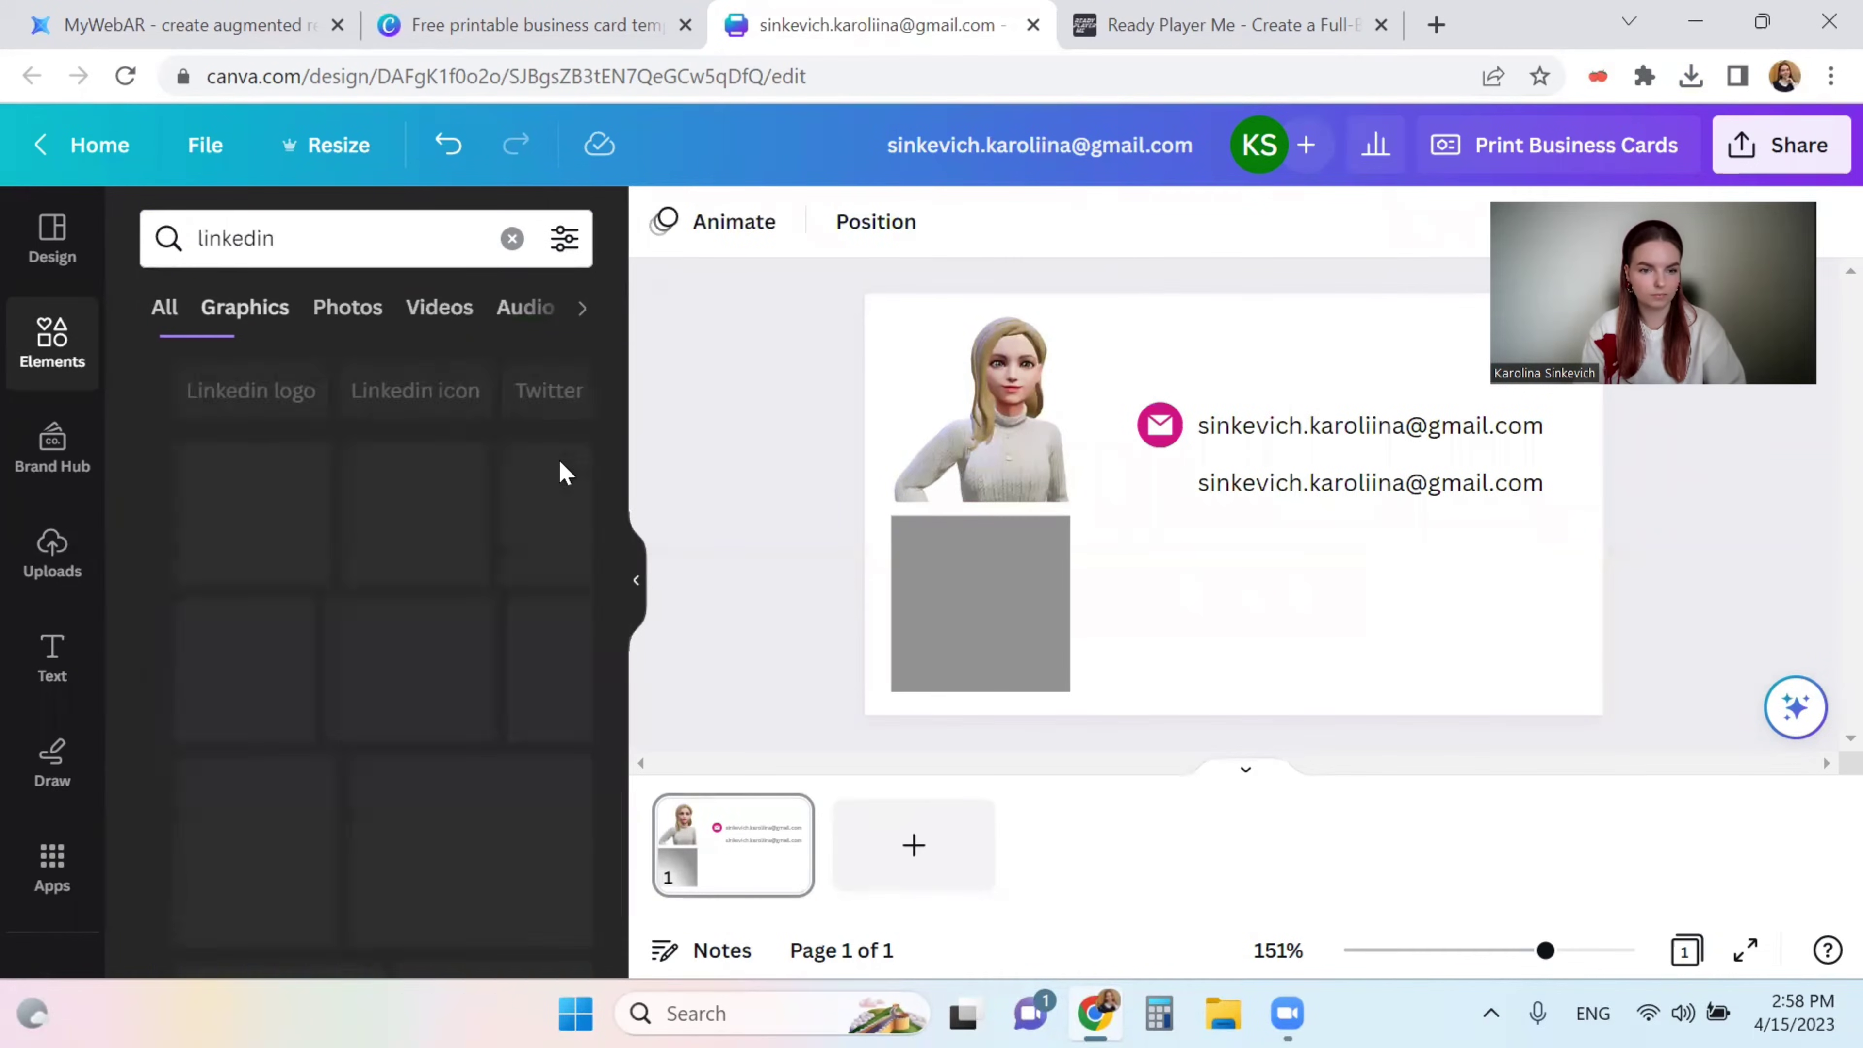
scroll(440, 661, down, 5)
scroll(470, 623, up, 5)
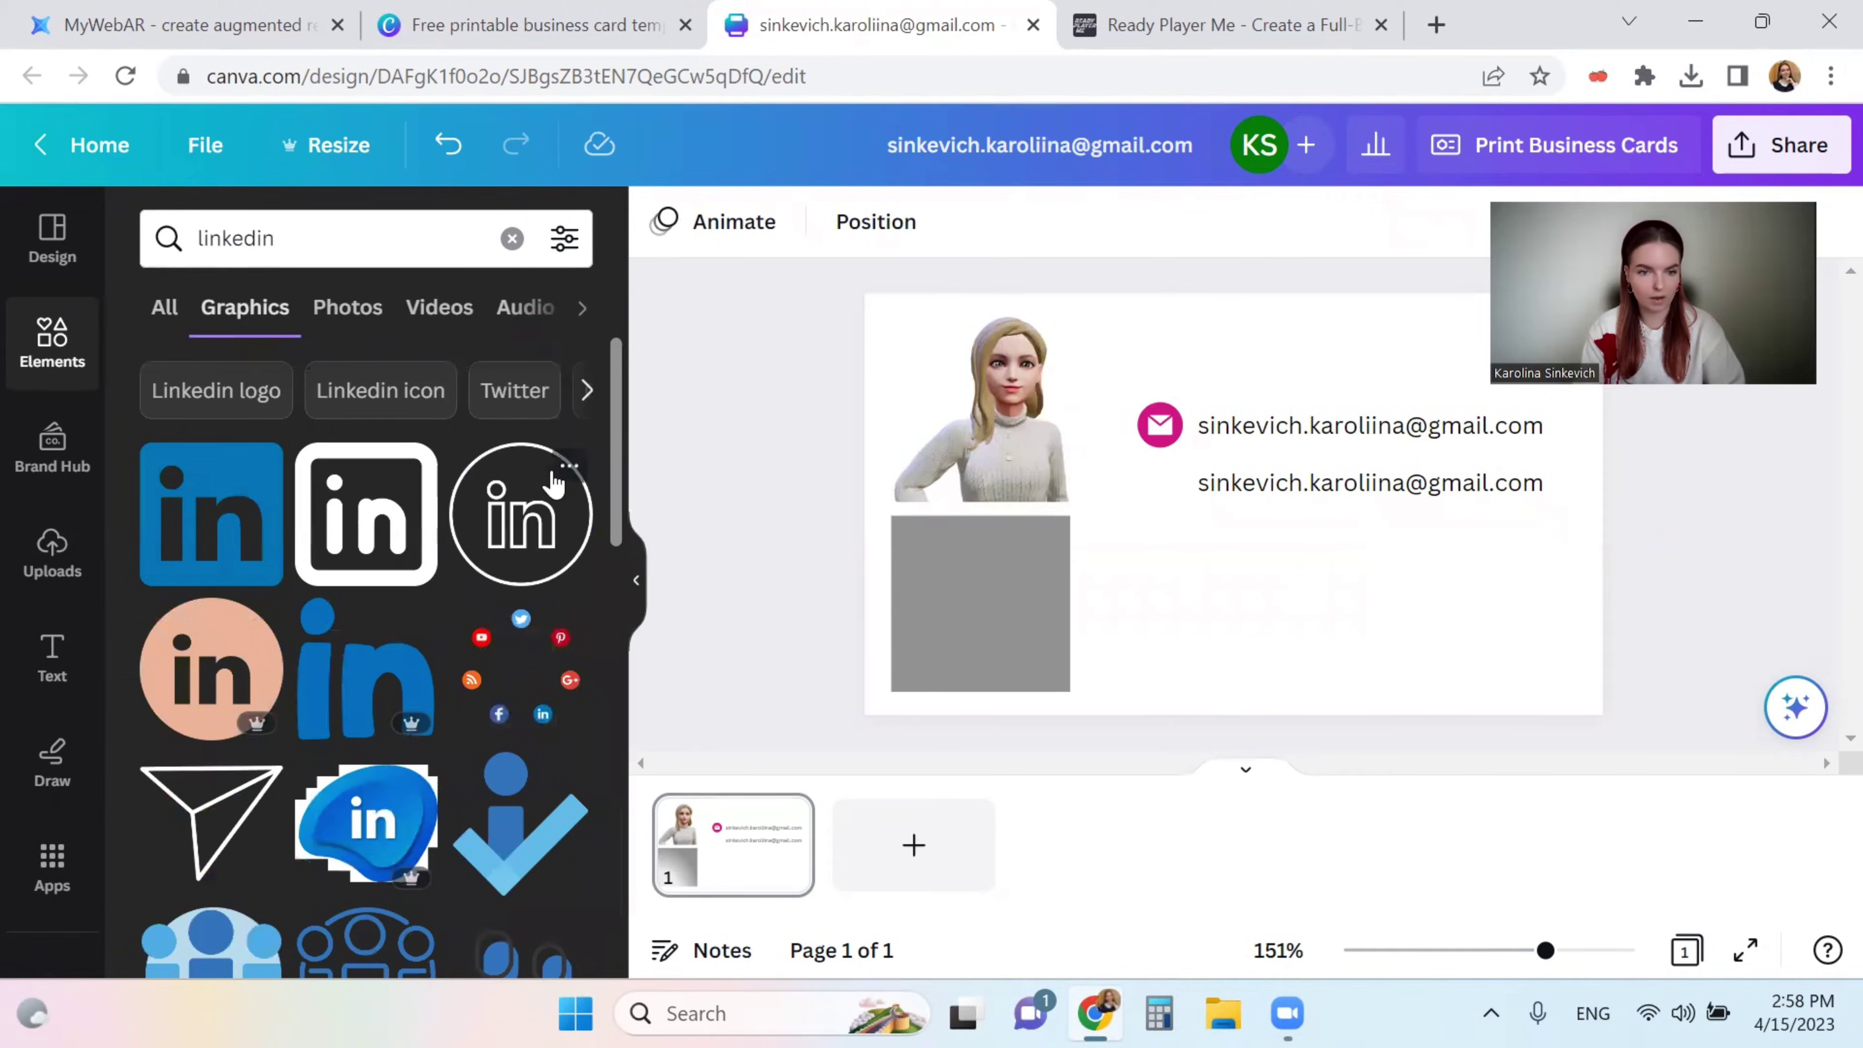
- Place a small blue LinkedIn logo and replace the second line with the LinkedIn handle
click(517, 527)
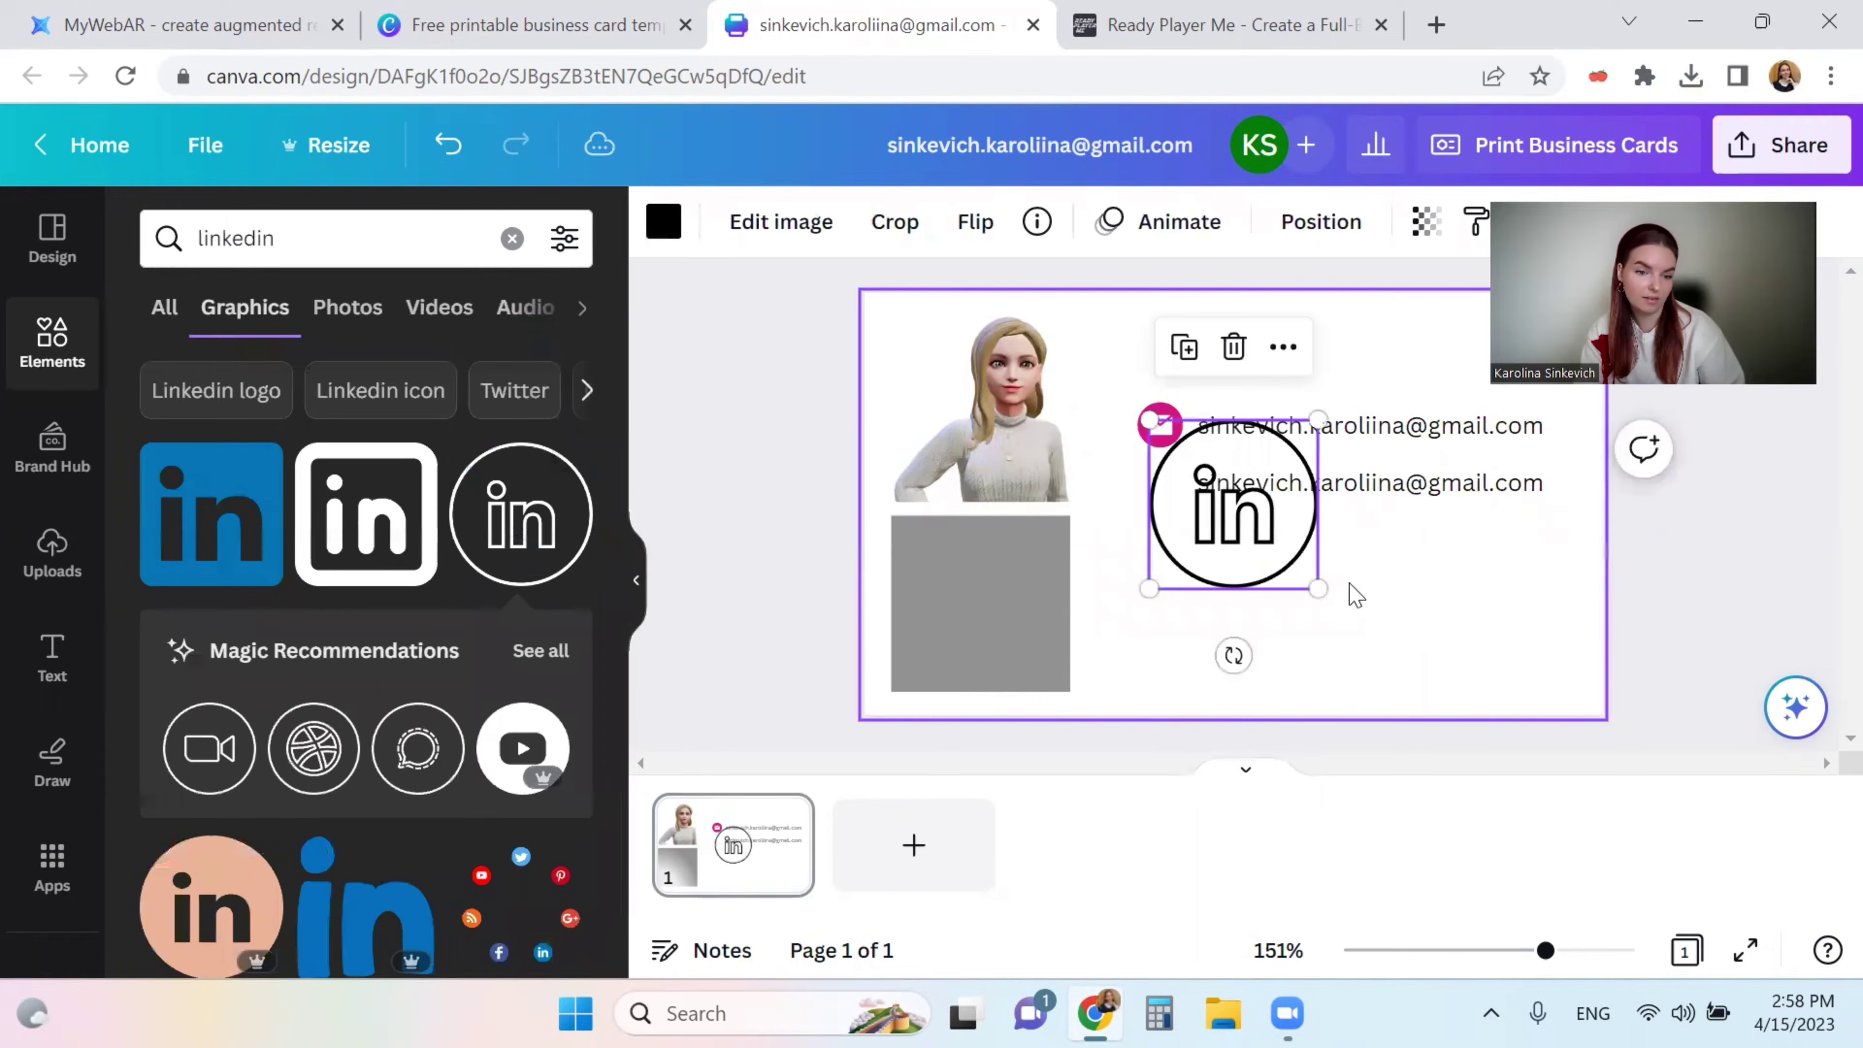
drag(1318, 420, 1207, 555)
key(Delete)
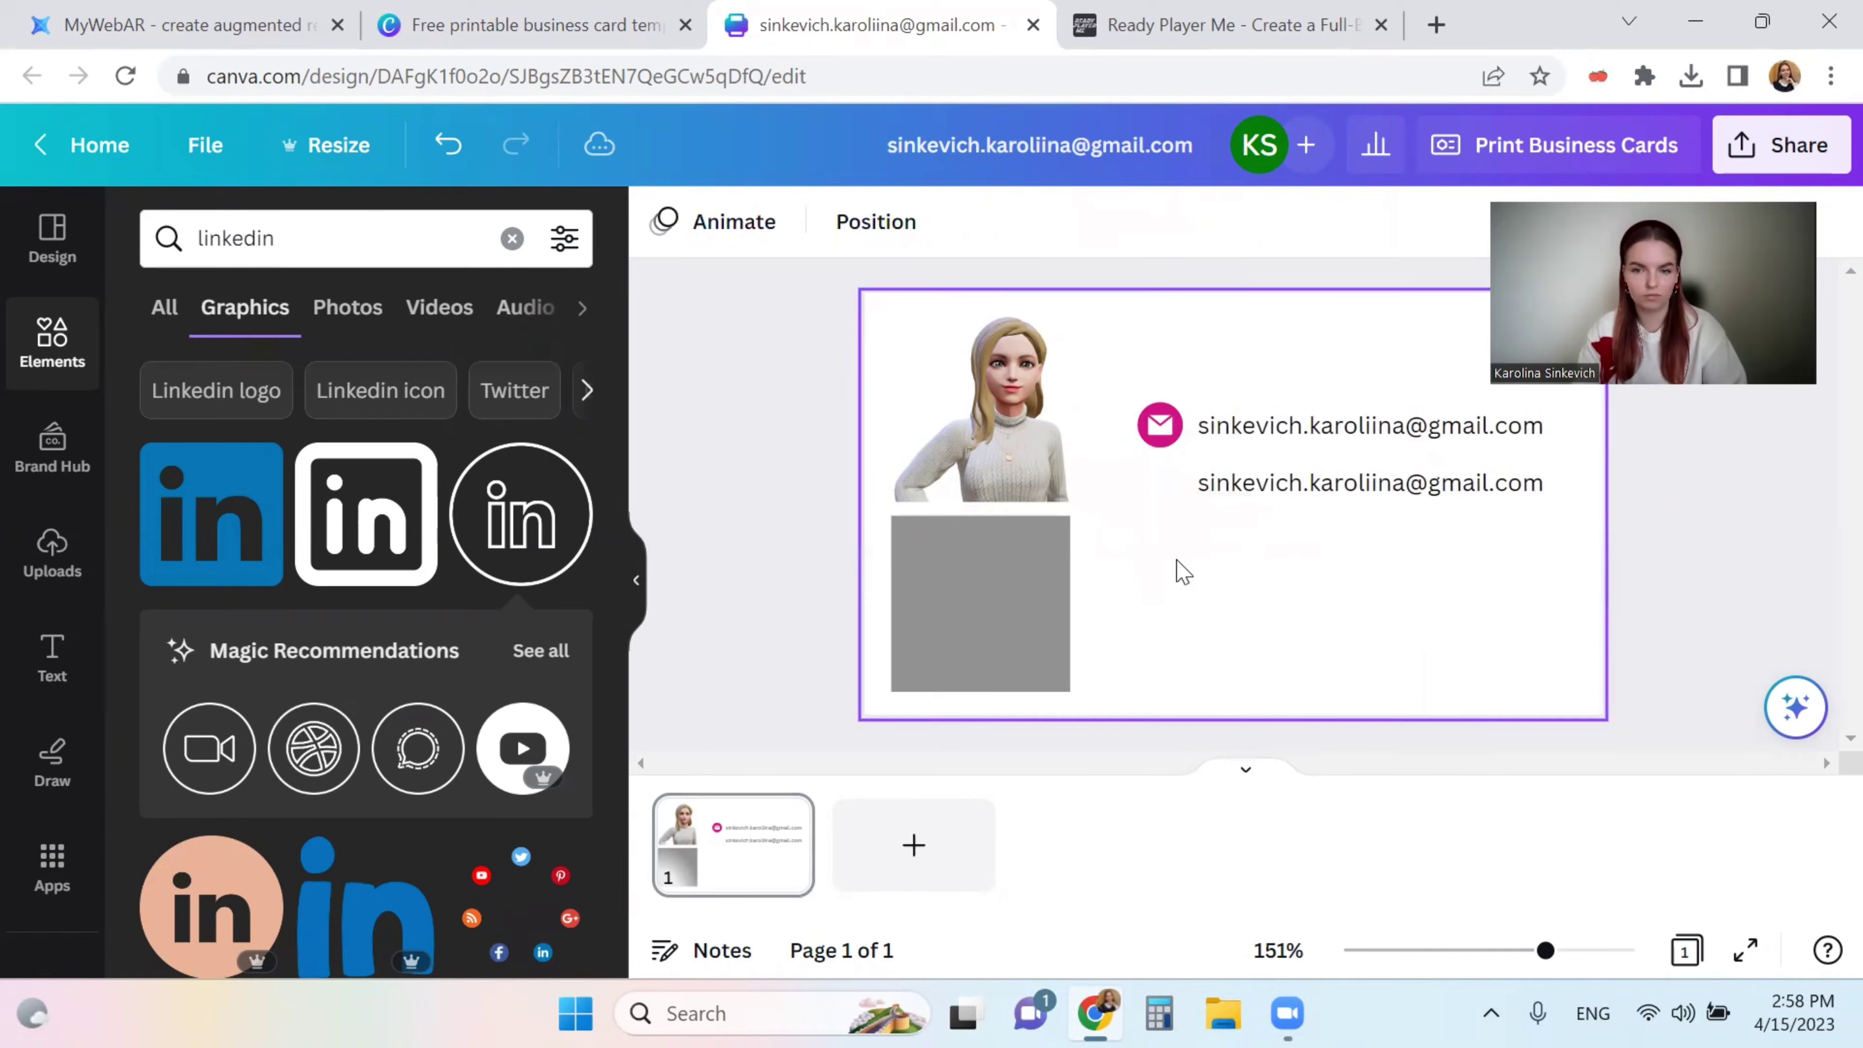
click(241, 533)
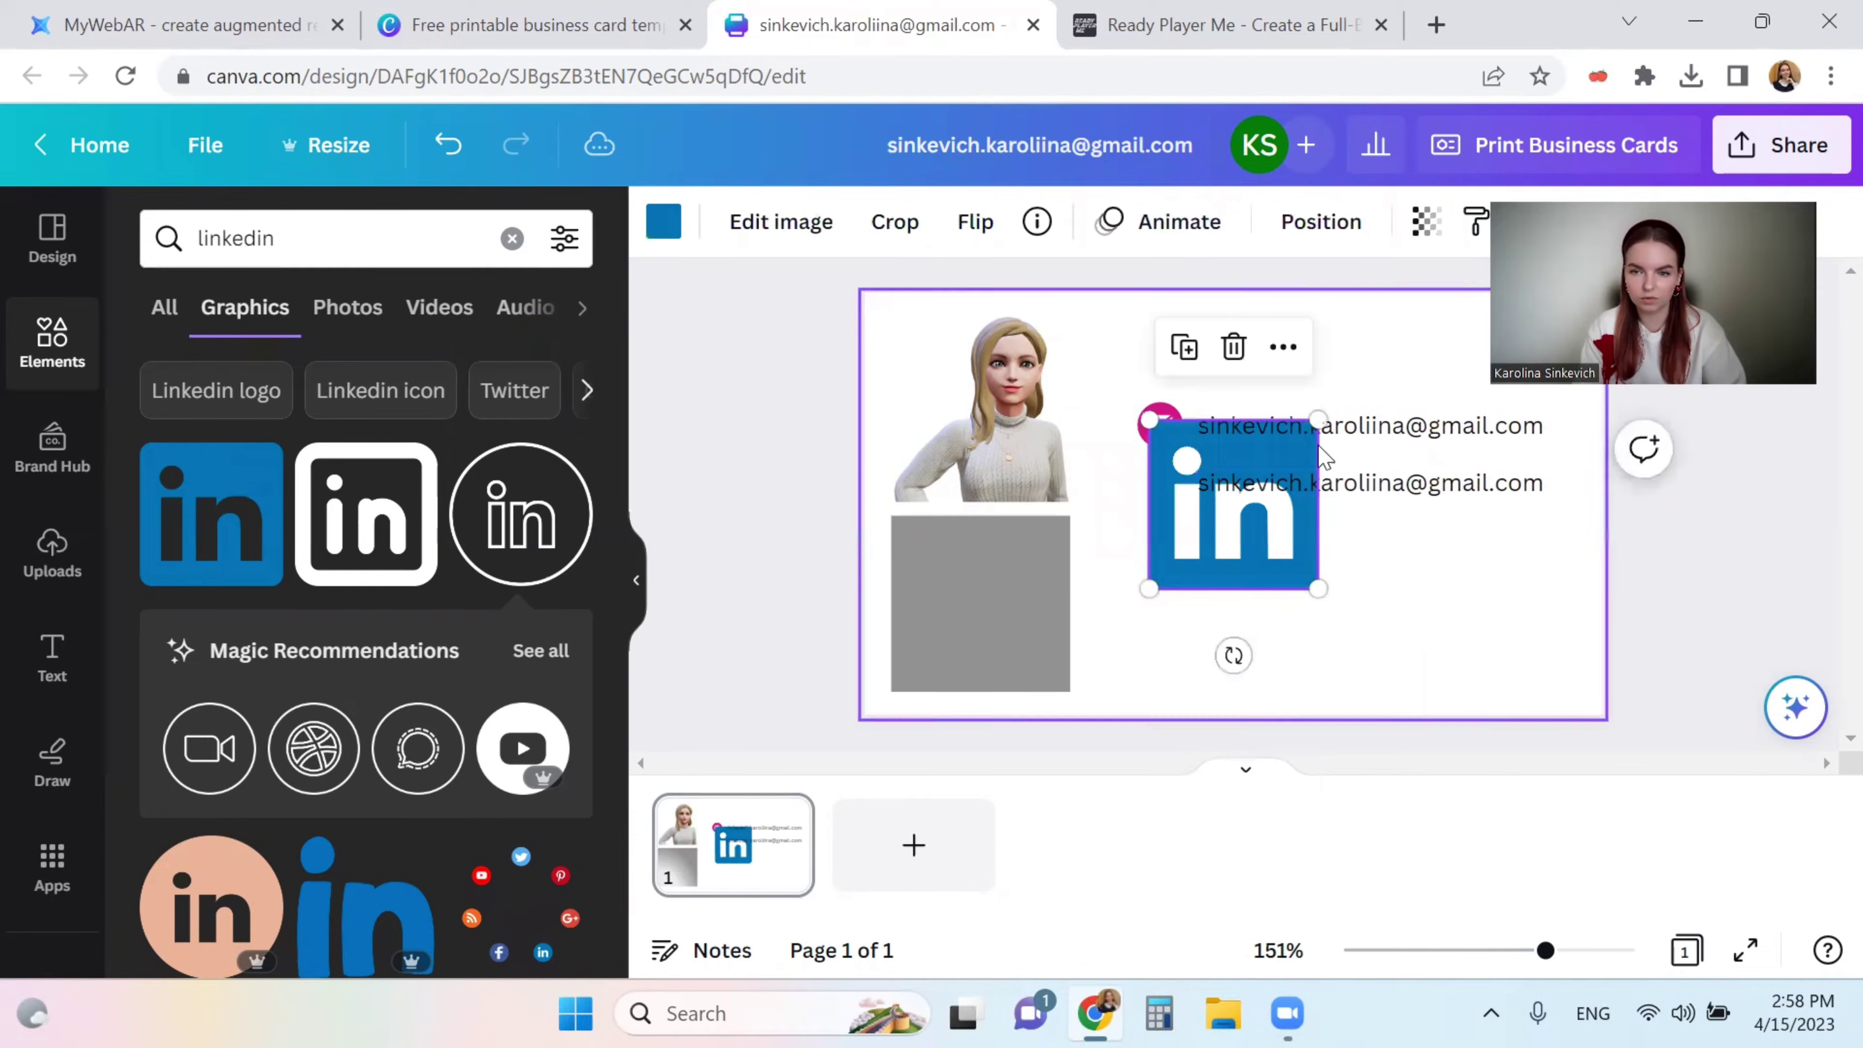
drag(1317, 421, 1168, 486)
double_click(1260, 485)
click(1355, 574)
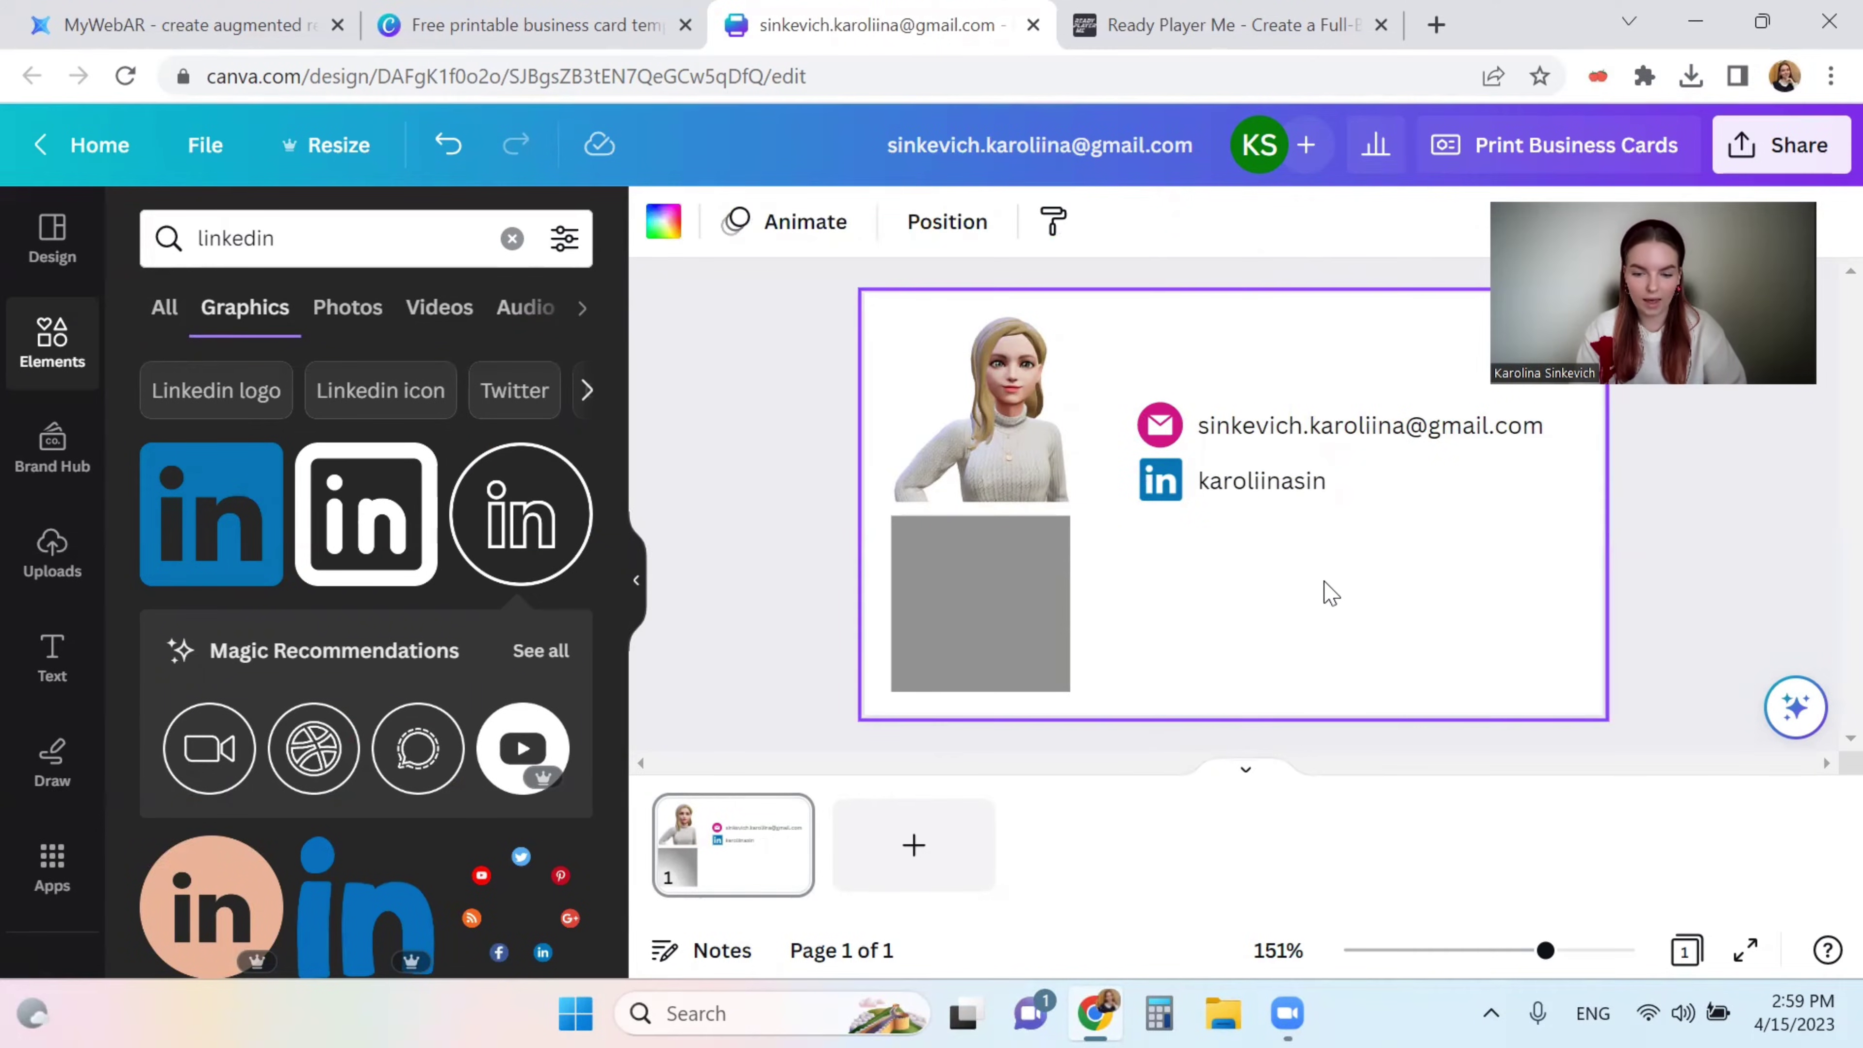
- Duplicate the LinkedIn icon-and-handle row three times, arranging copies below and beside it
drag(1336, 542, 1169, 488)
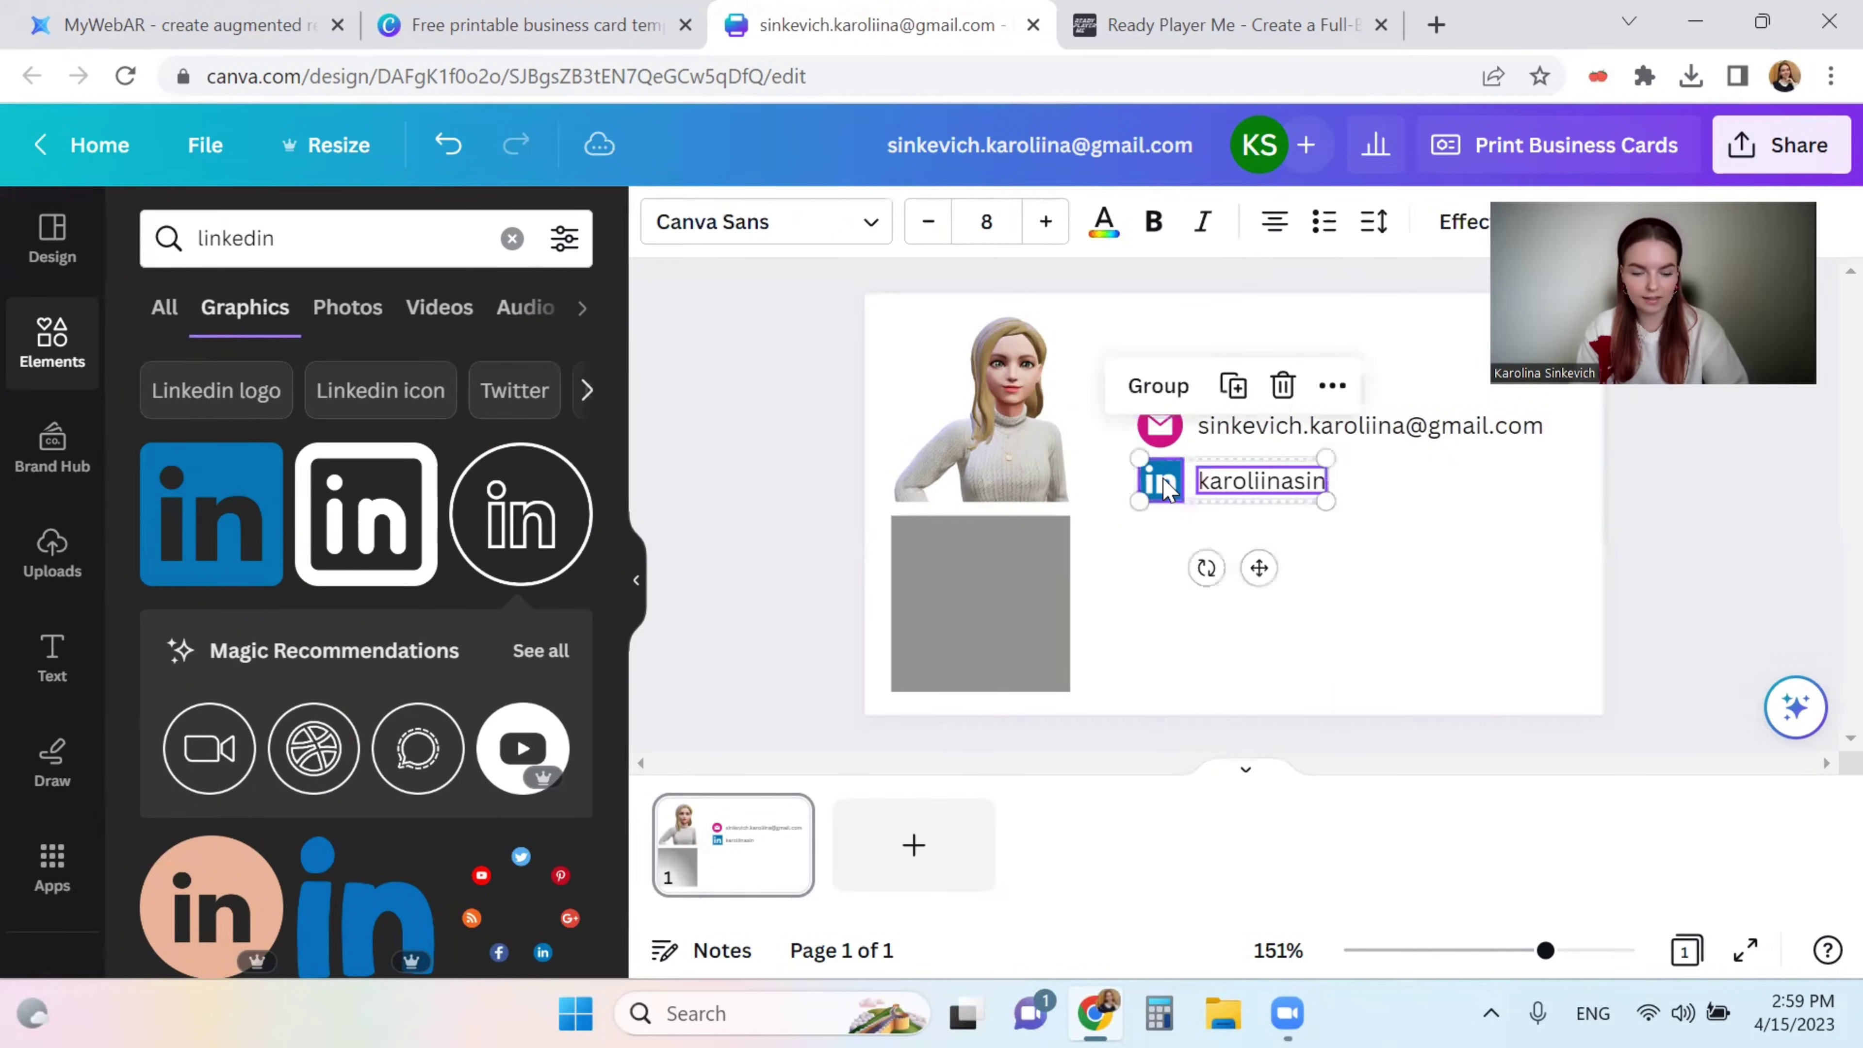
key(ctrl+d)
drag(1258, 600, 1238, 564)
key(ctrl+d)
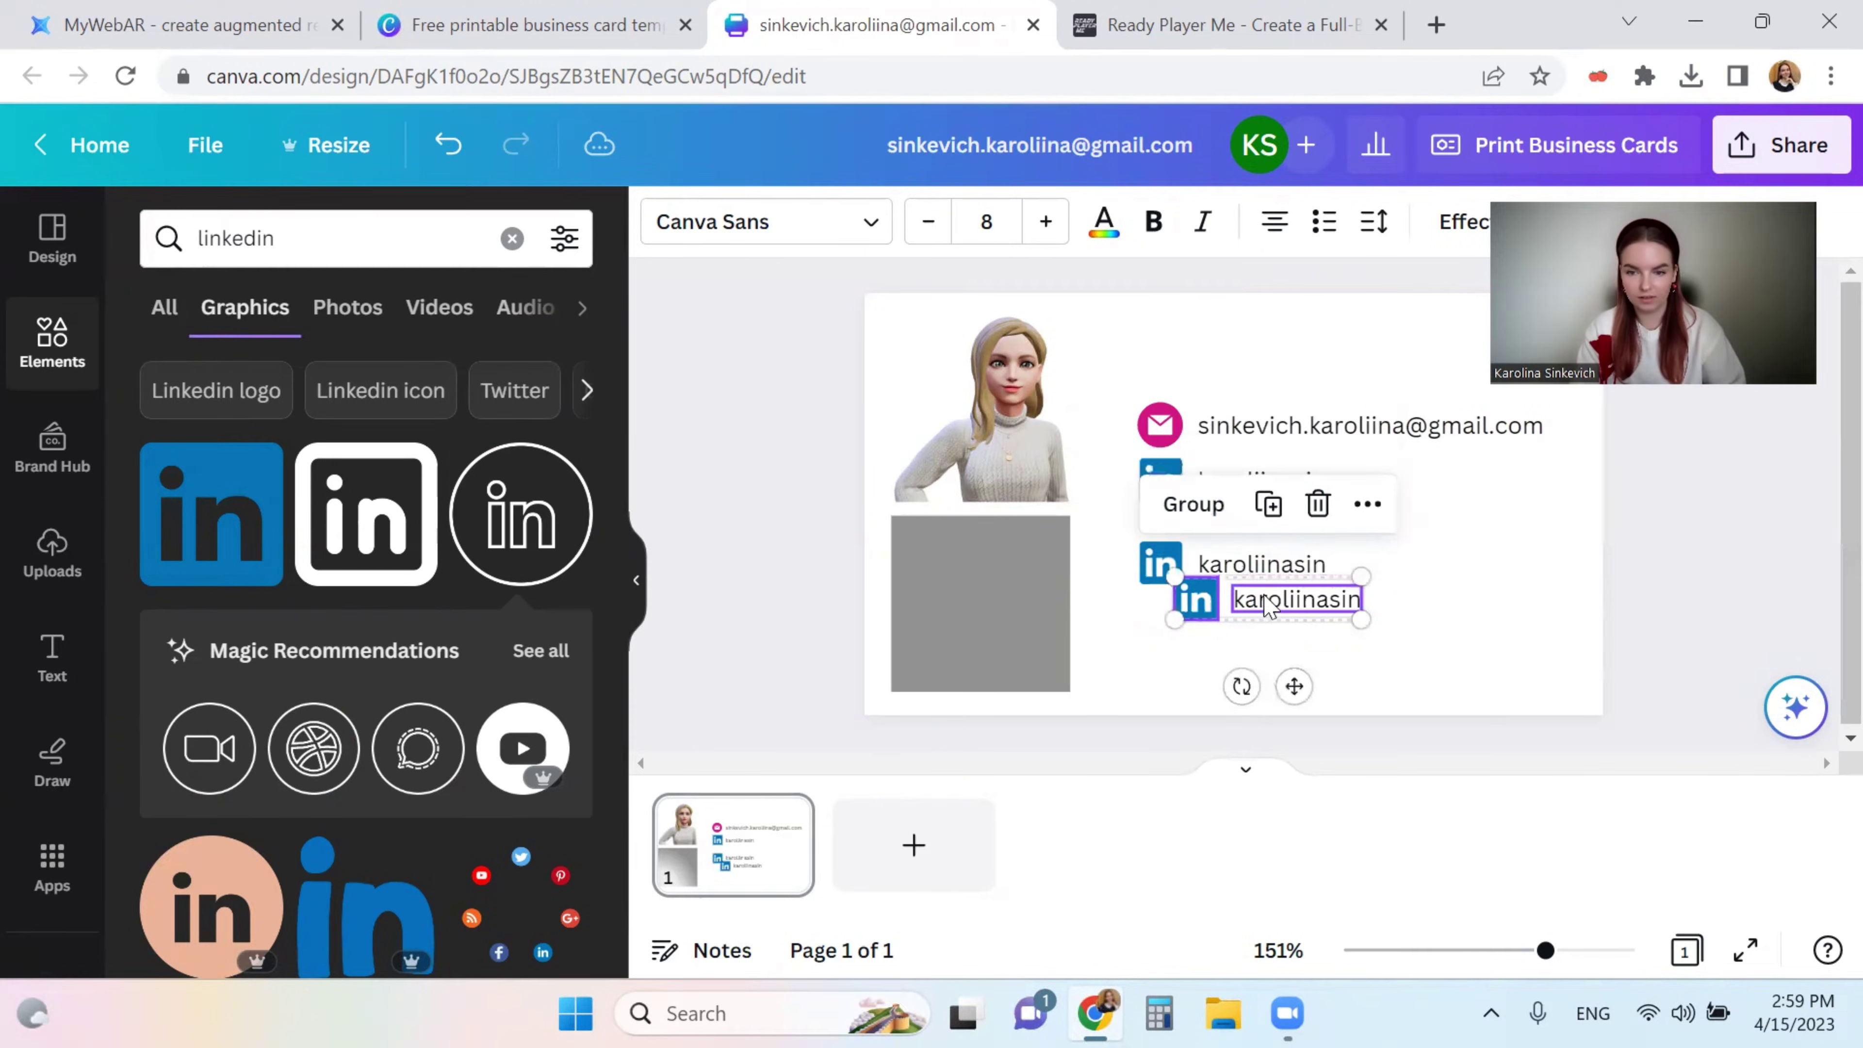
drag(1276, 612, 1456, 623)
key(ctrl+d)
key(ctrl+d)
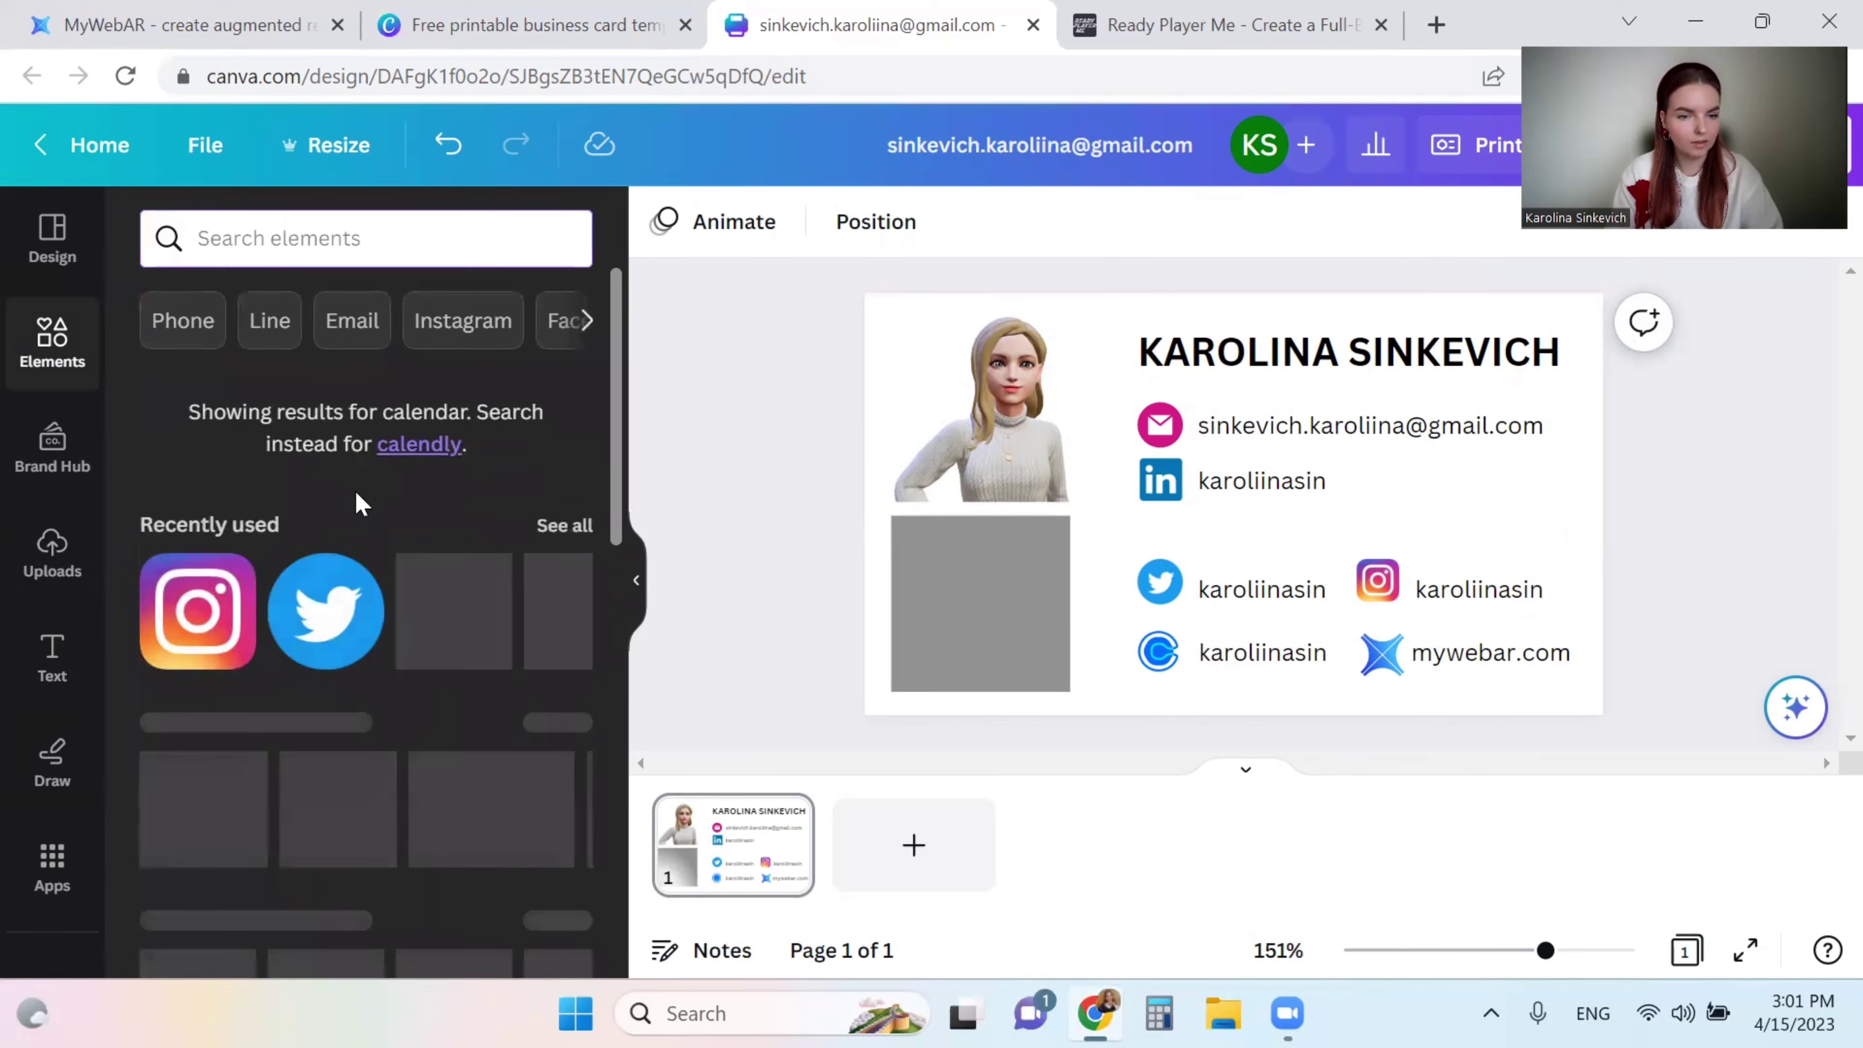
- Add a long black line under the name heading and nudge the e-mail and LinkedIn rows down
scroll(357, 499, down, 3)
drag(359, 605, 1232, 503)
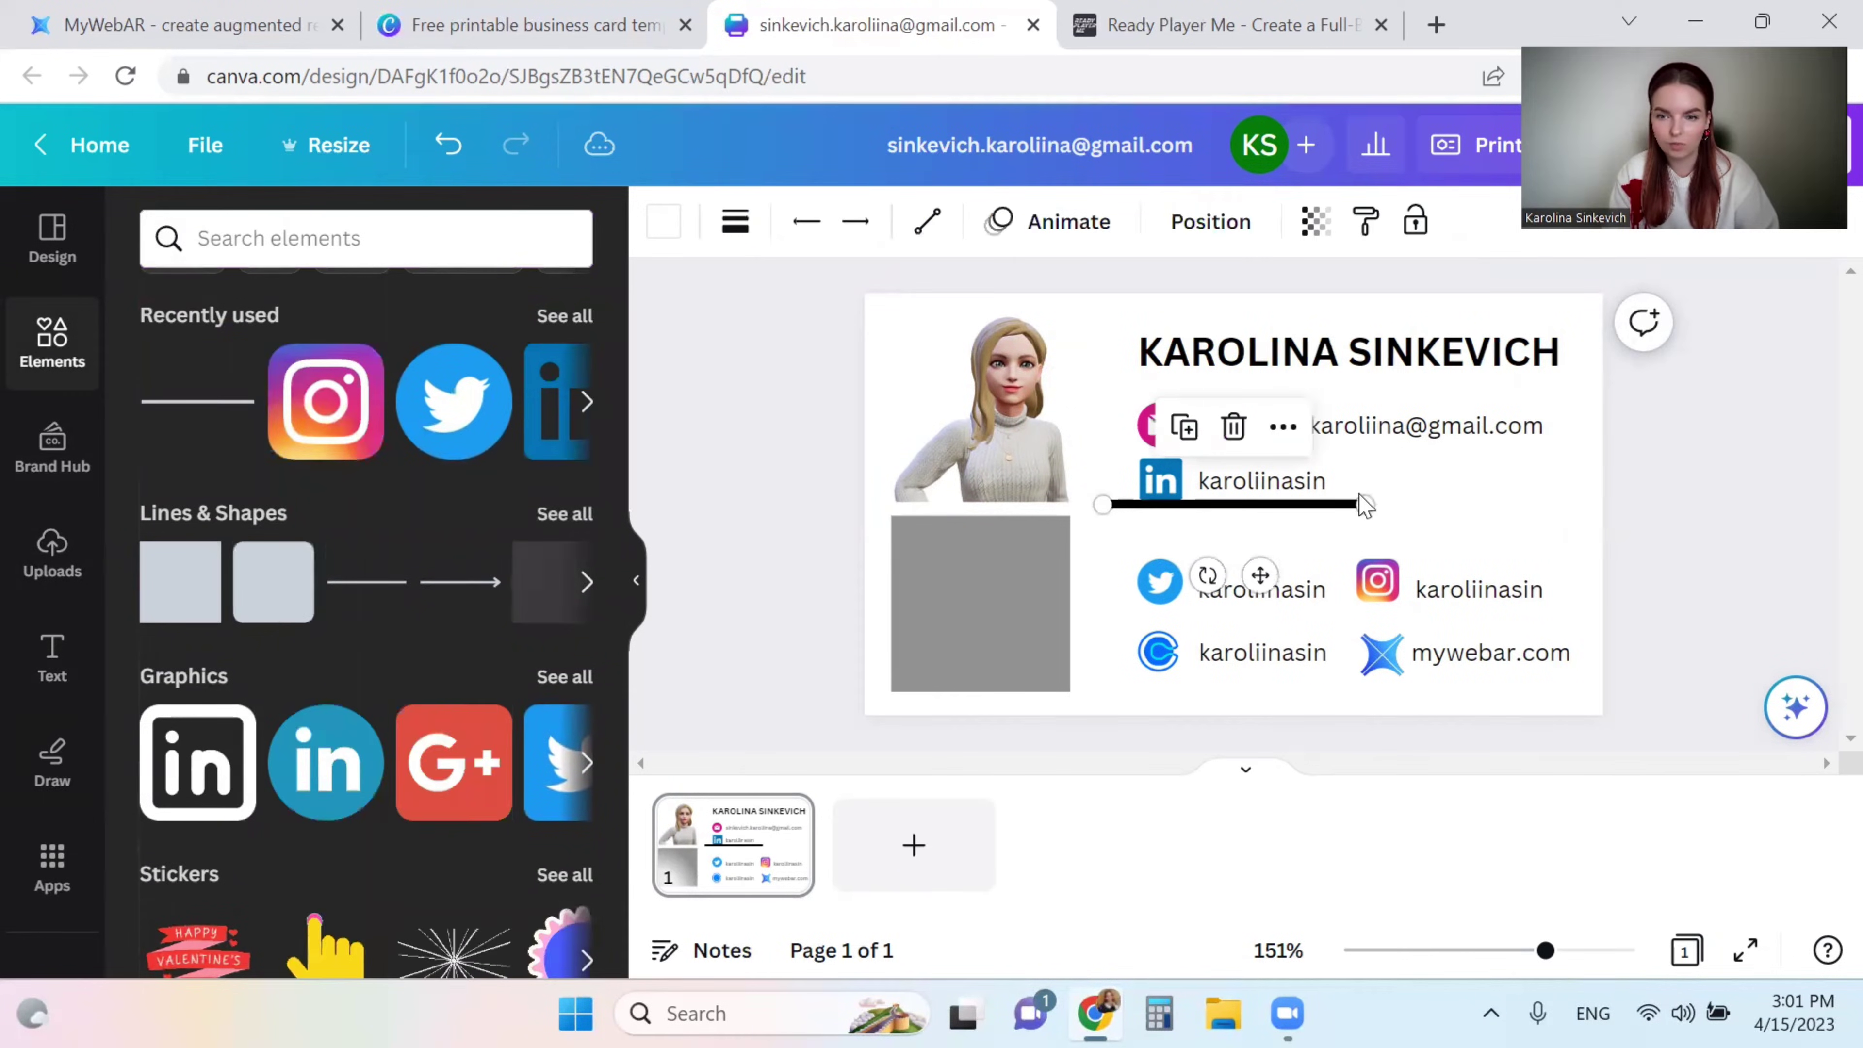
drag(1364, 504, 1558, 505)
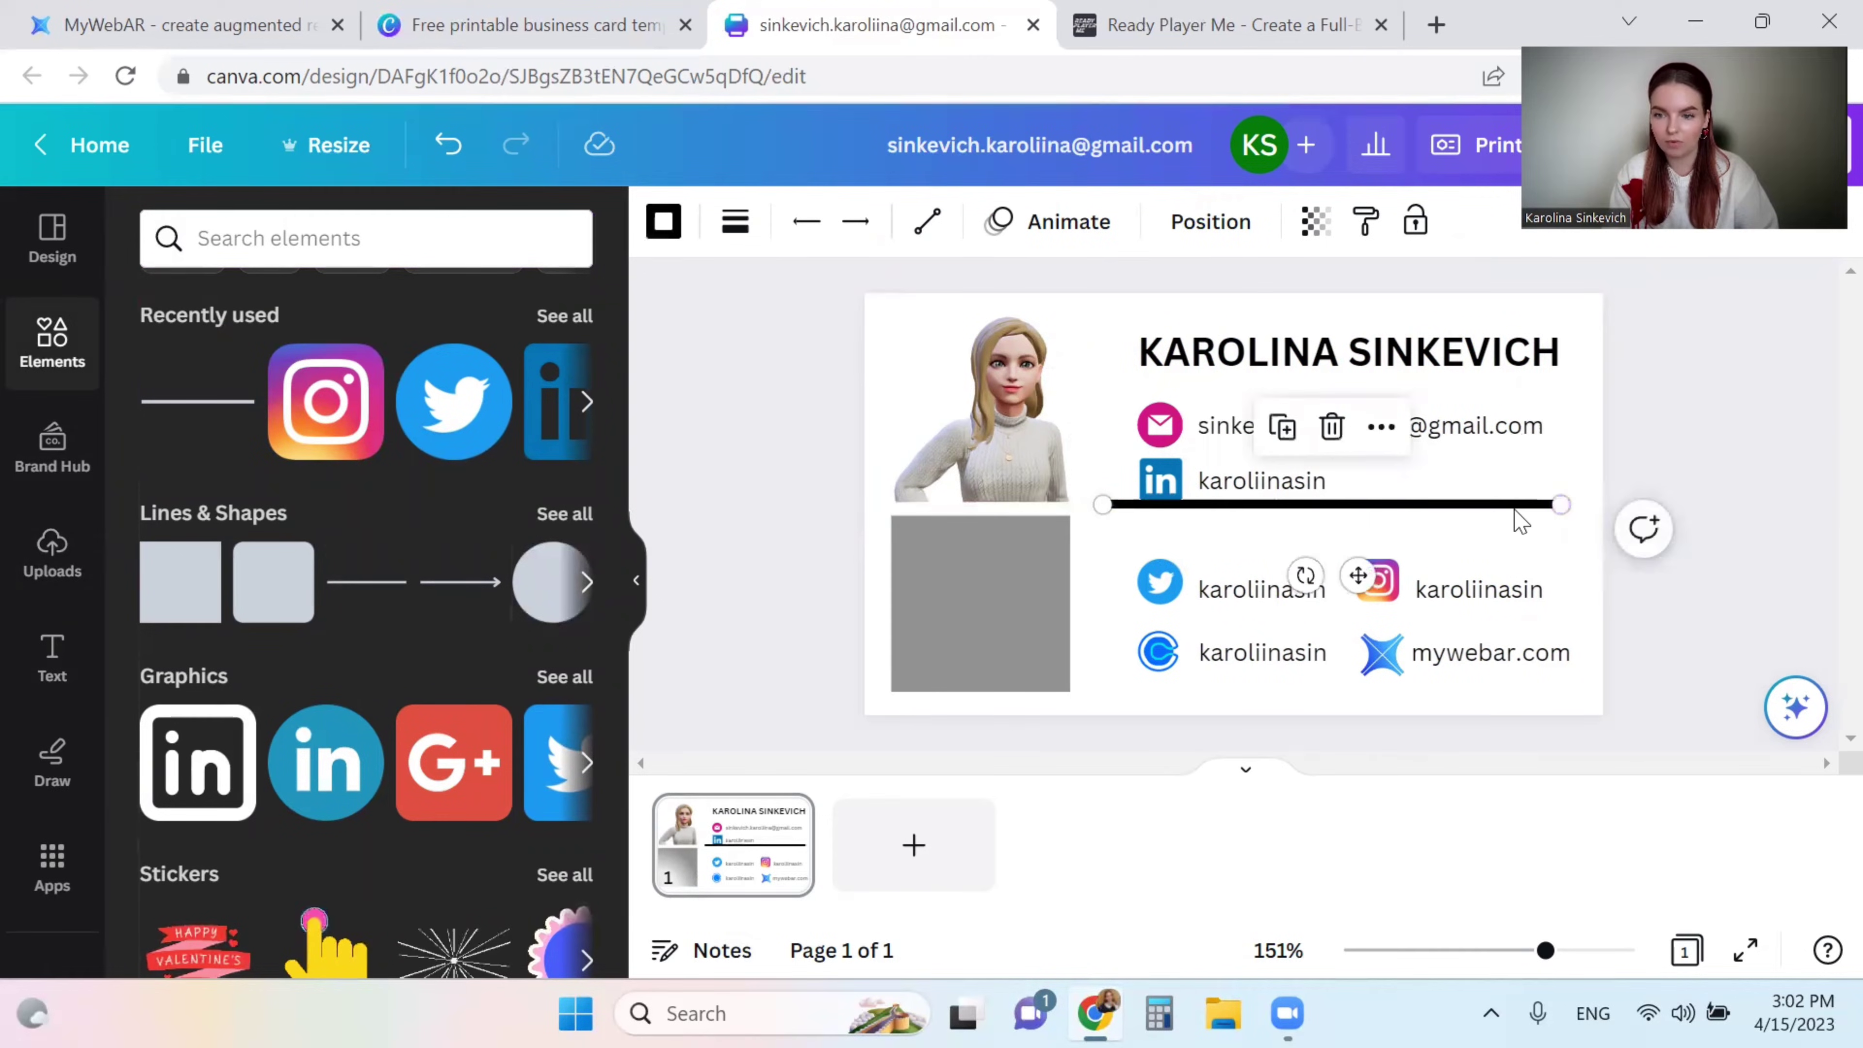
drag(1520, 406, 1649, 383)
click(1680, 470)
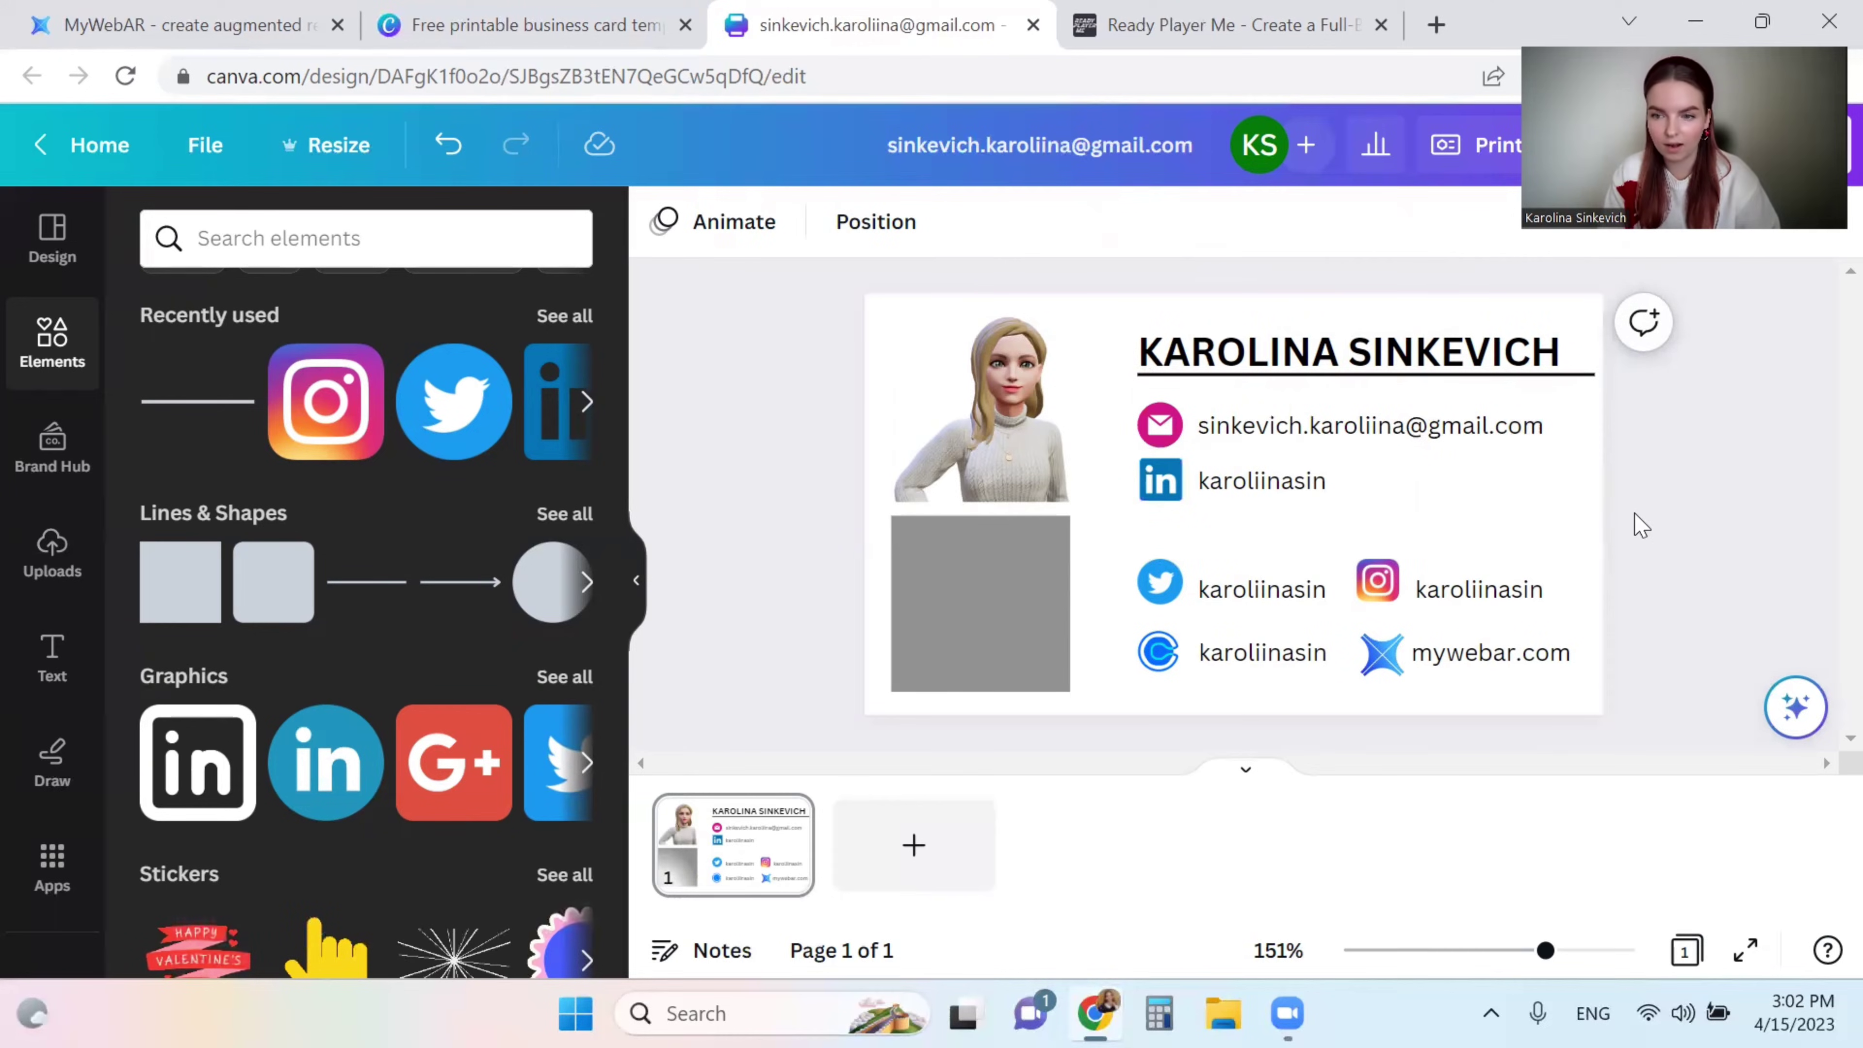
drag(1638, 539, 1146, 456)
click(708, 511)
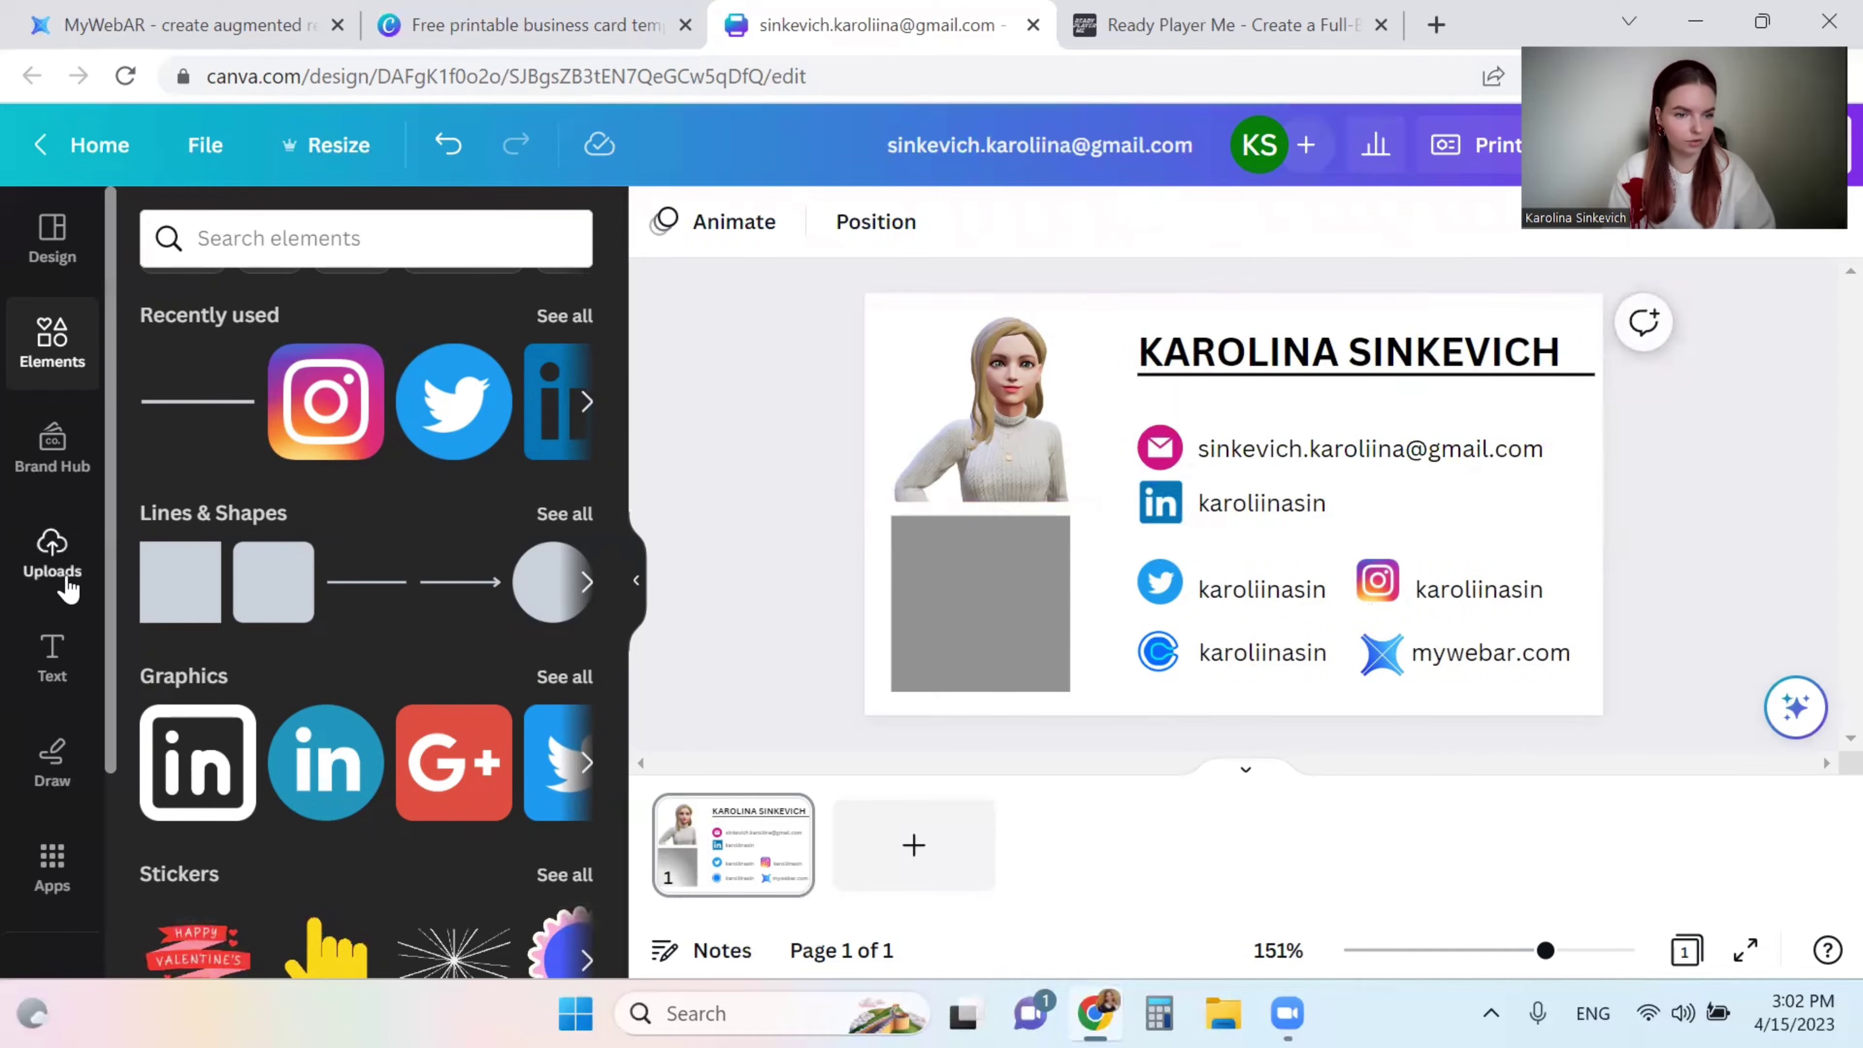
- Add a subheading reading 'AR CREATOR, SPEAKER' beneath the name
click(68, 598)
click(61, 672)
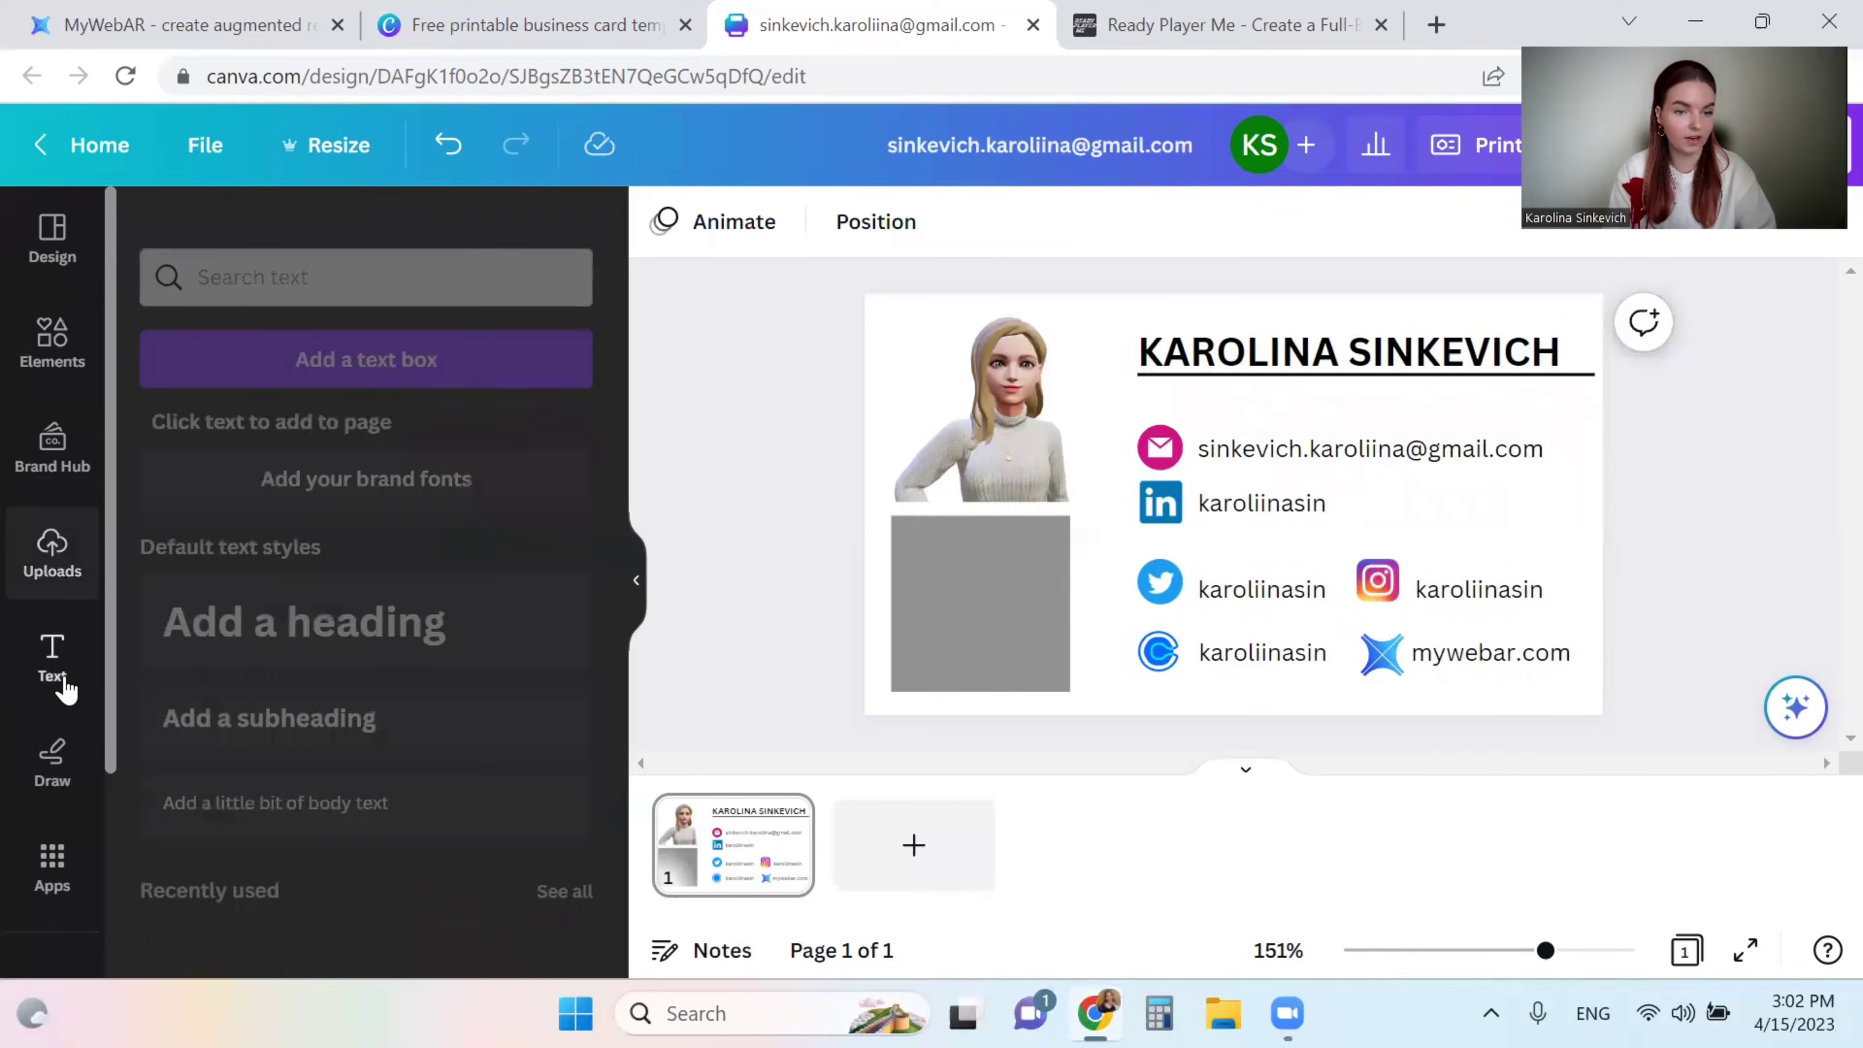
click(373, 653)
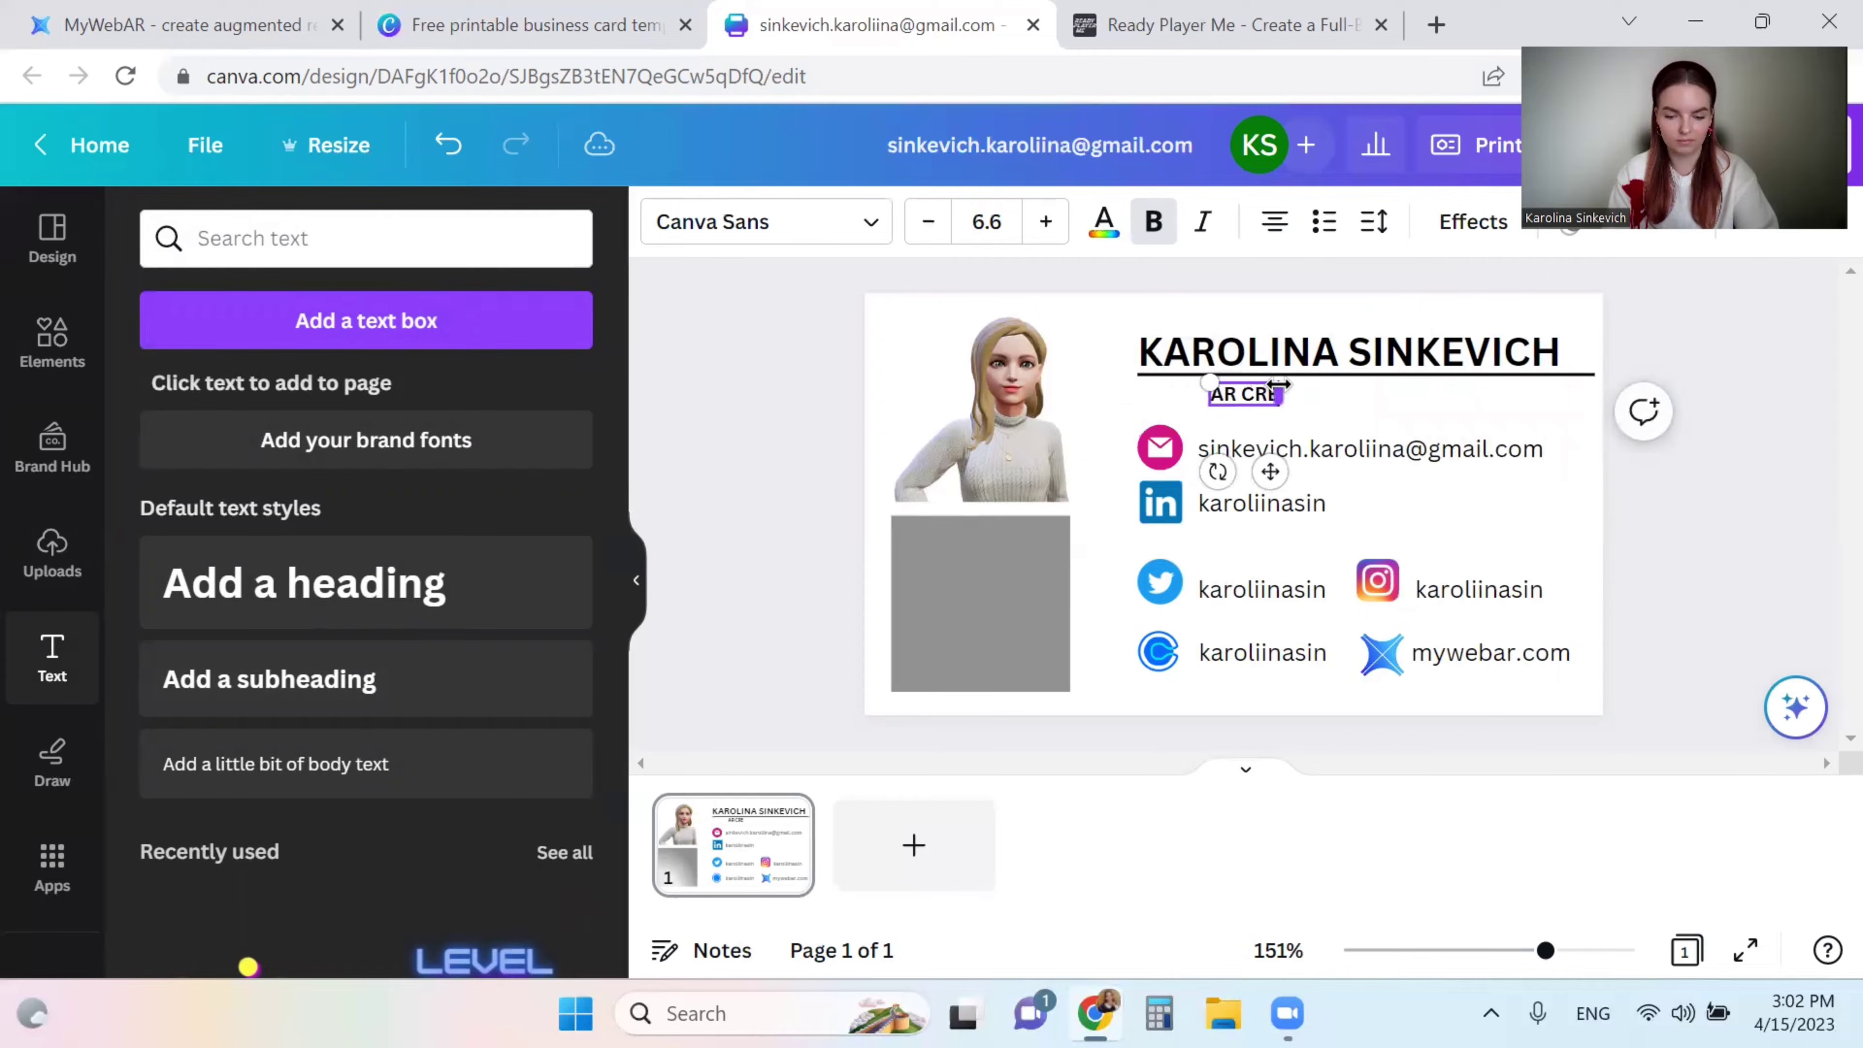
text(SPEAKER)
click(1748, 572)
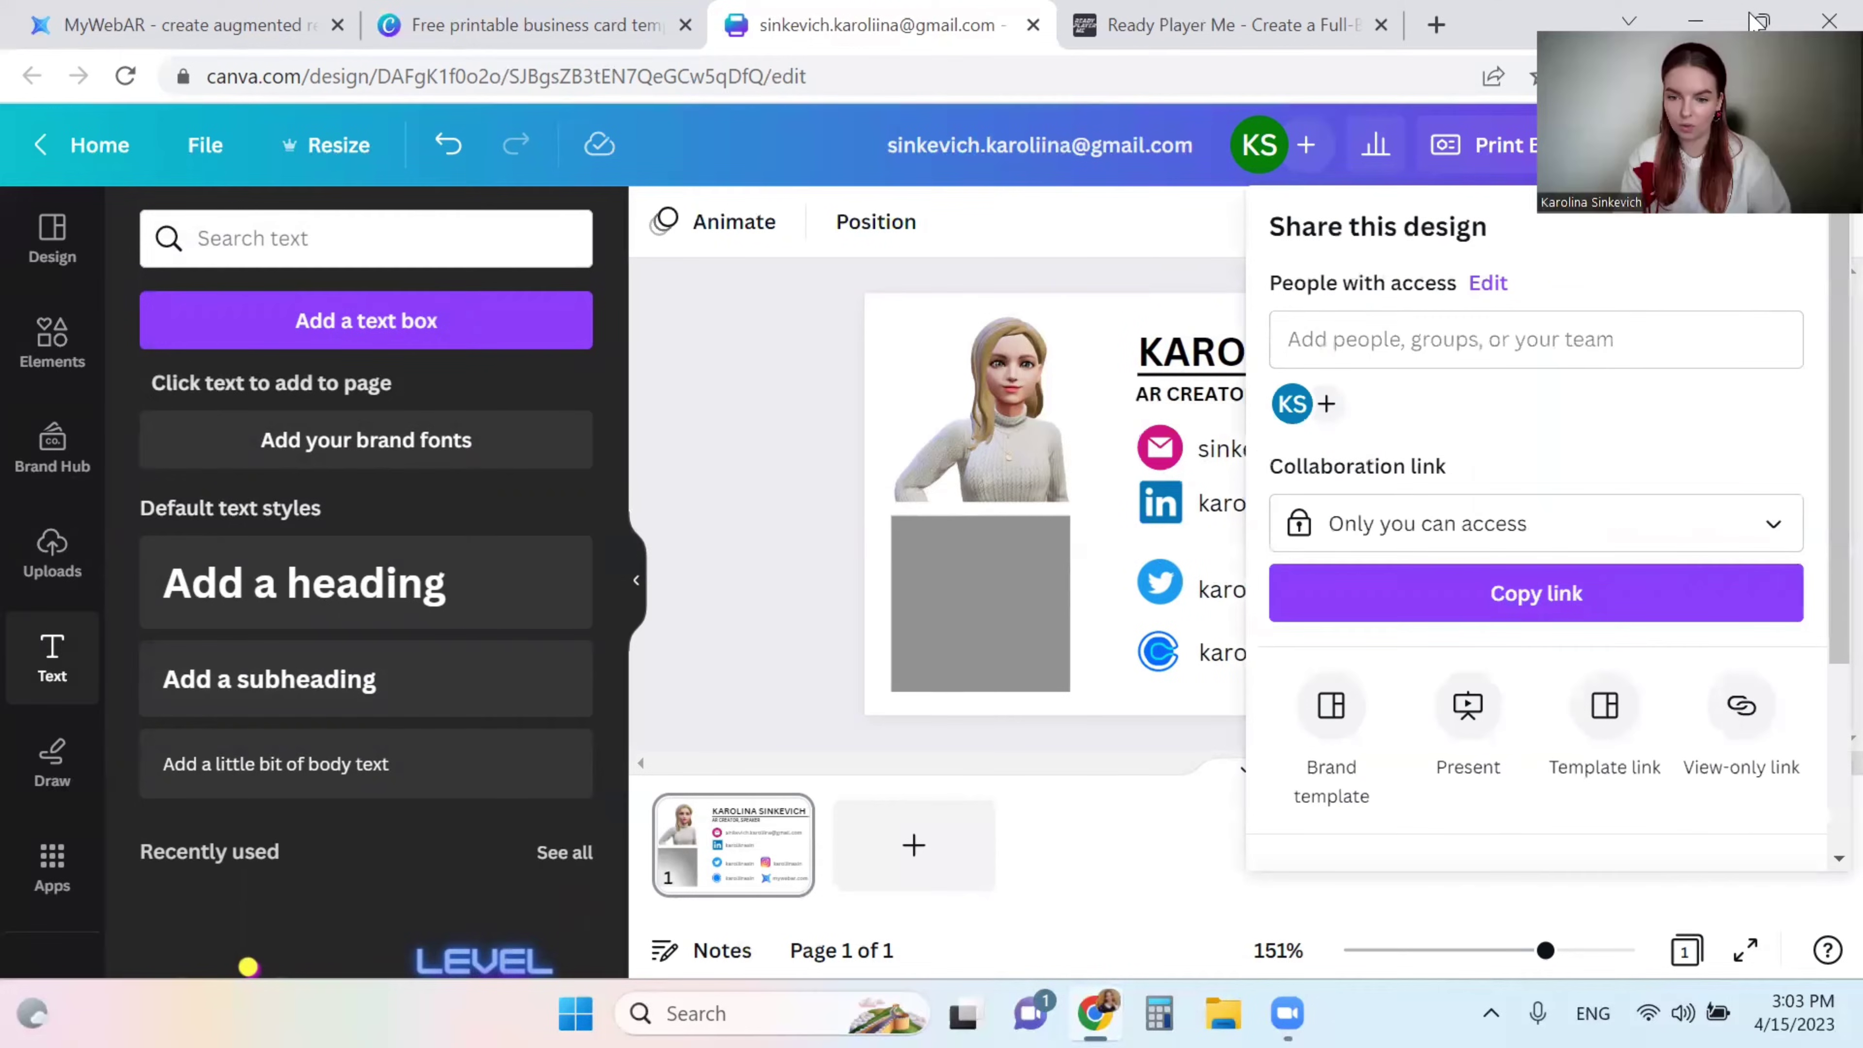
- Download the card as JPG (BUSINESS CARD.jpg), then switch to the MyWebAR site
scroll(1489, 587, down, 4)
click(1480, 612)
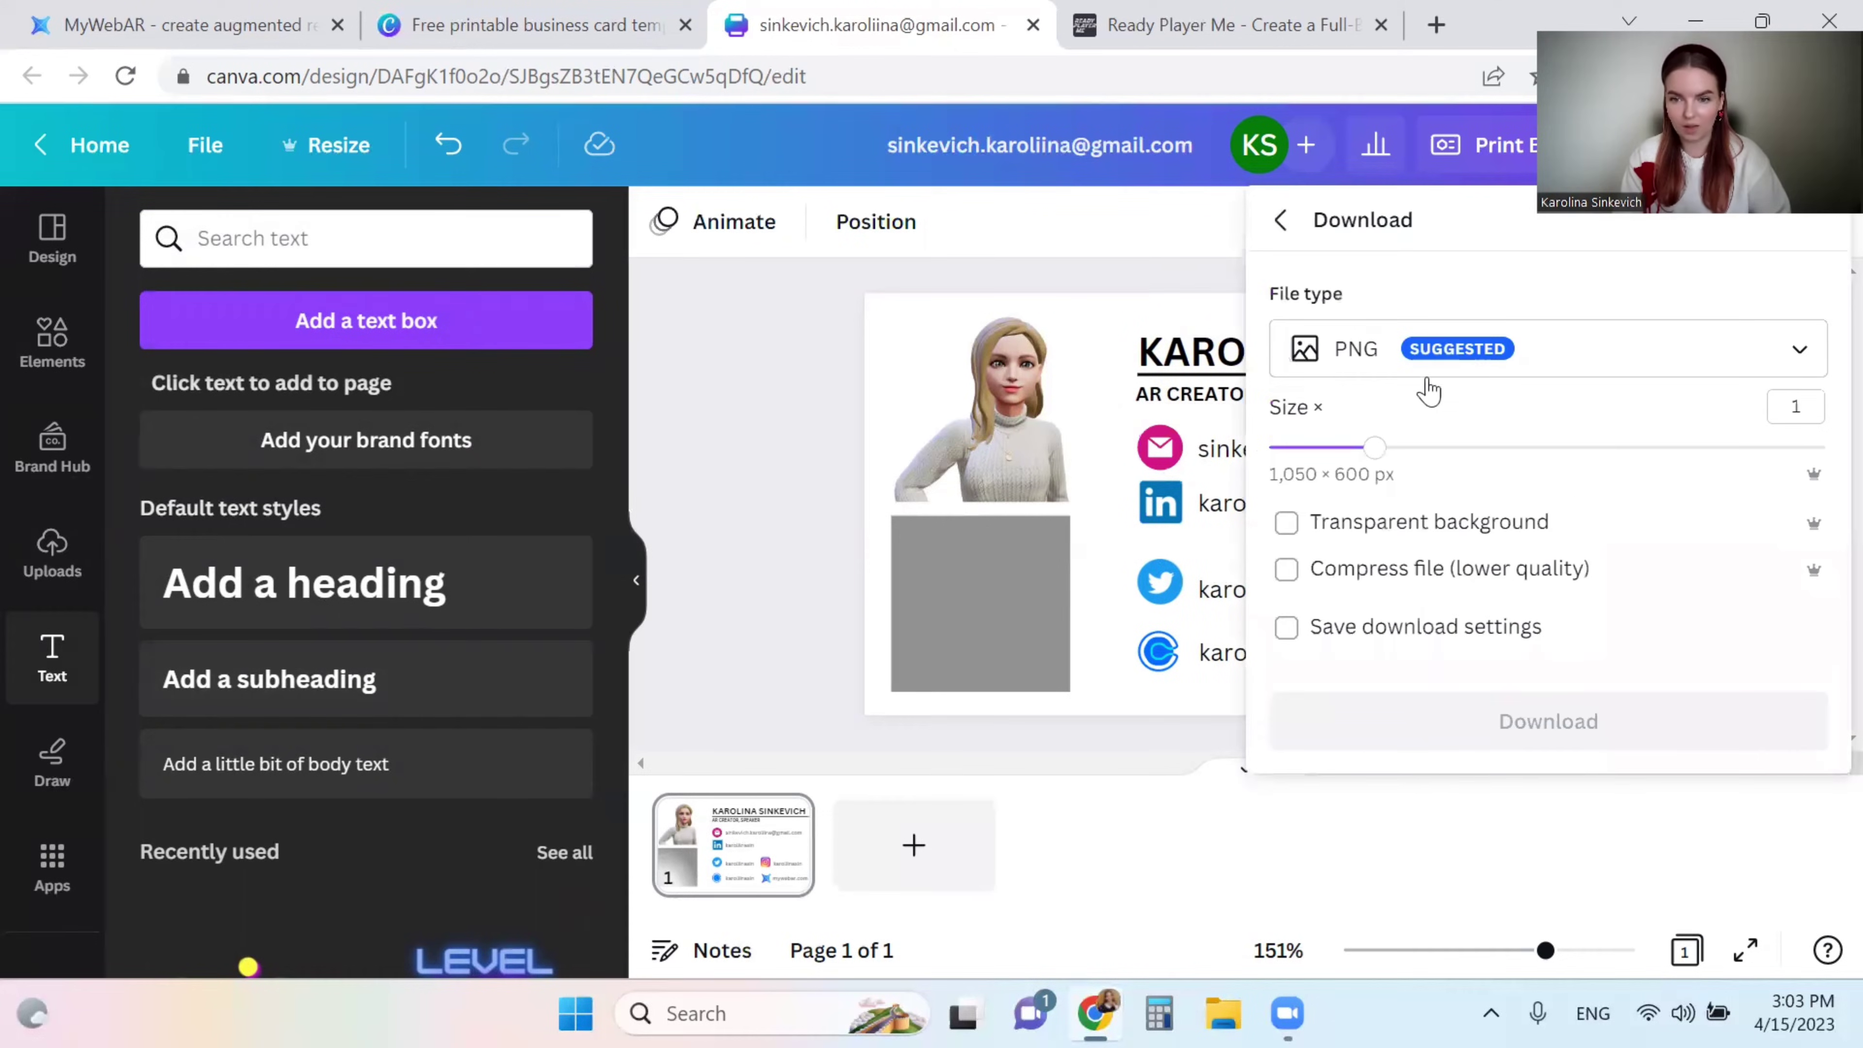
click(1396, 365)
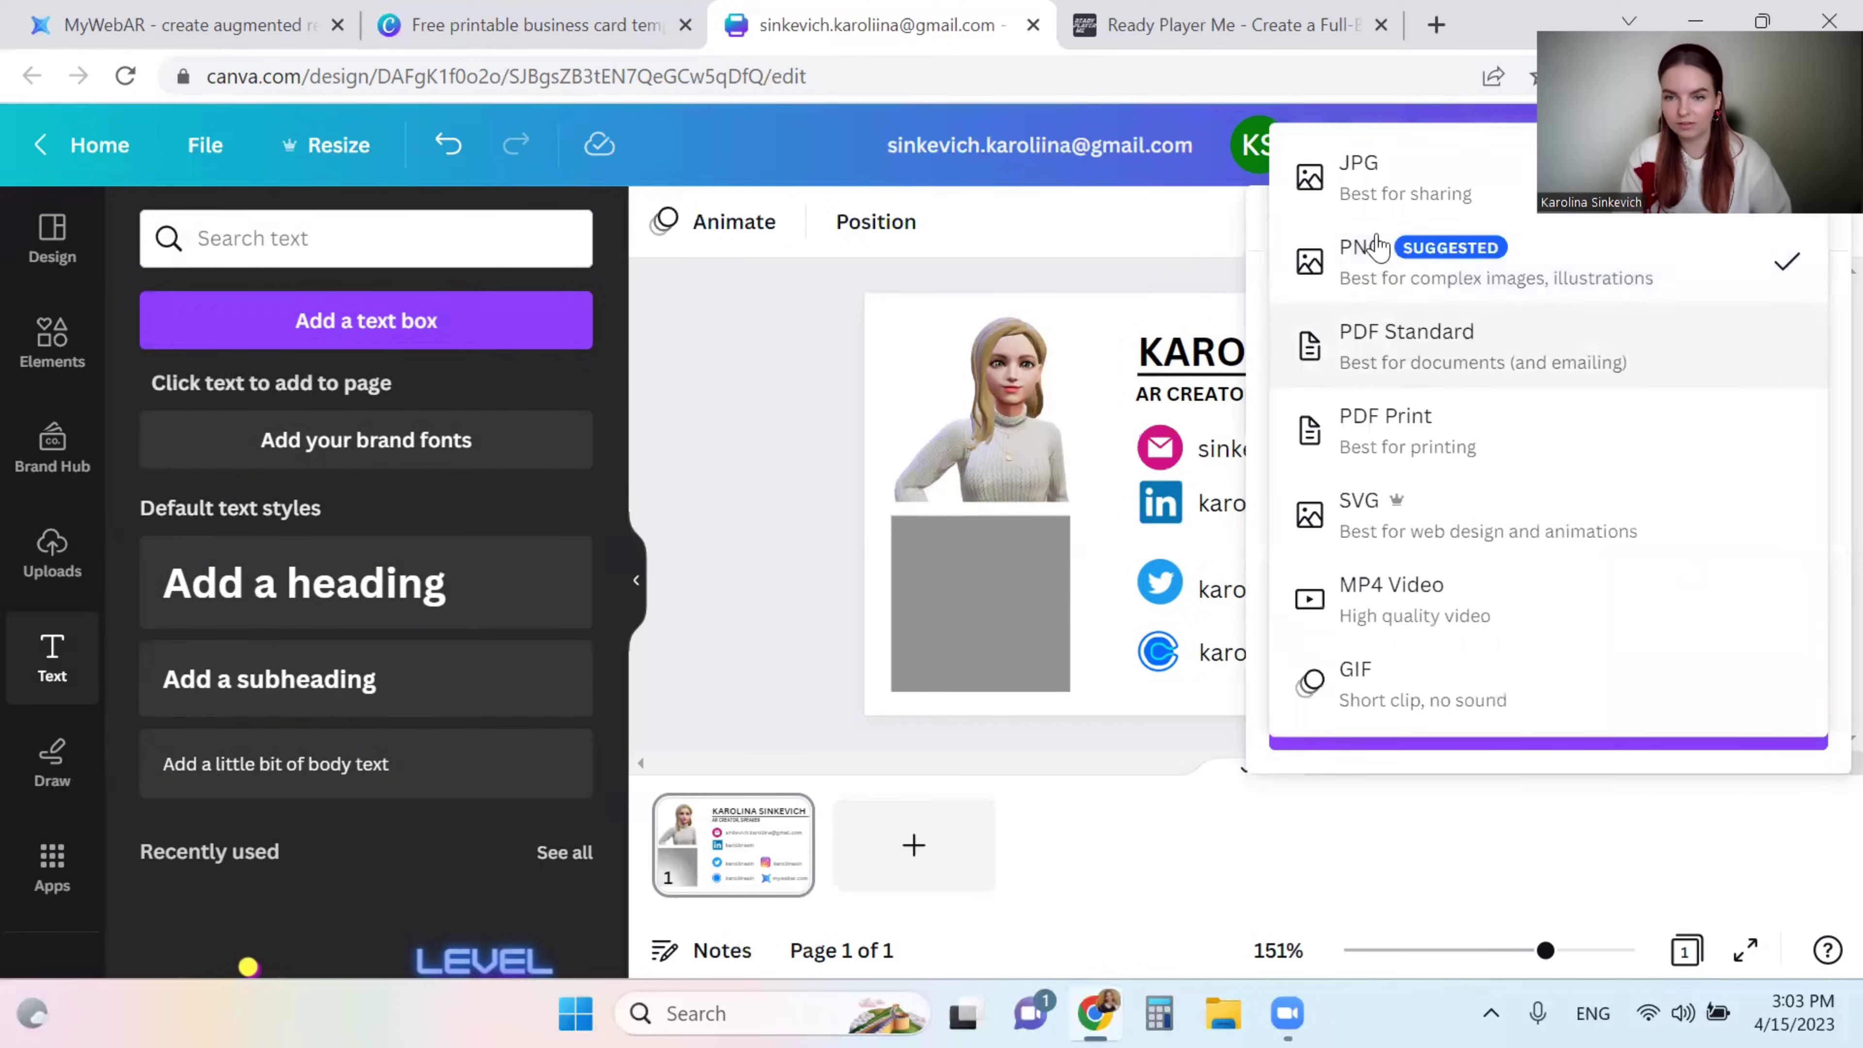
click(1445, 193)
click(1417, 364)
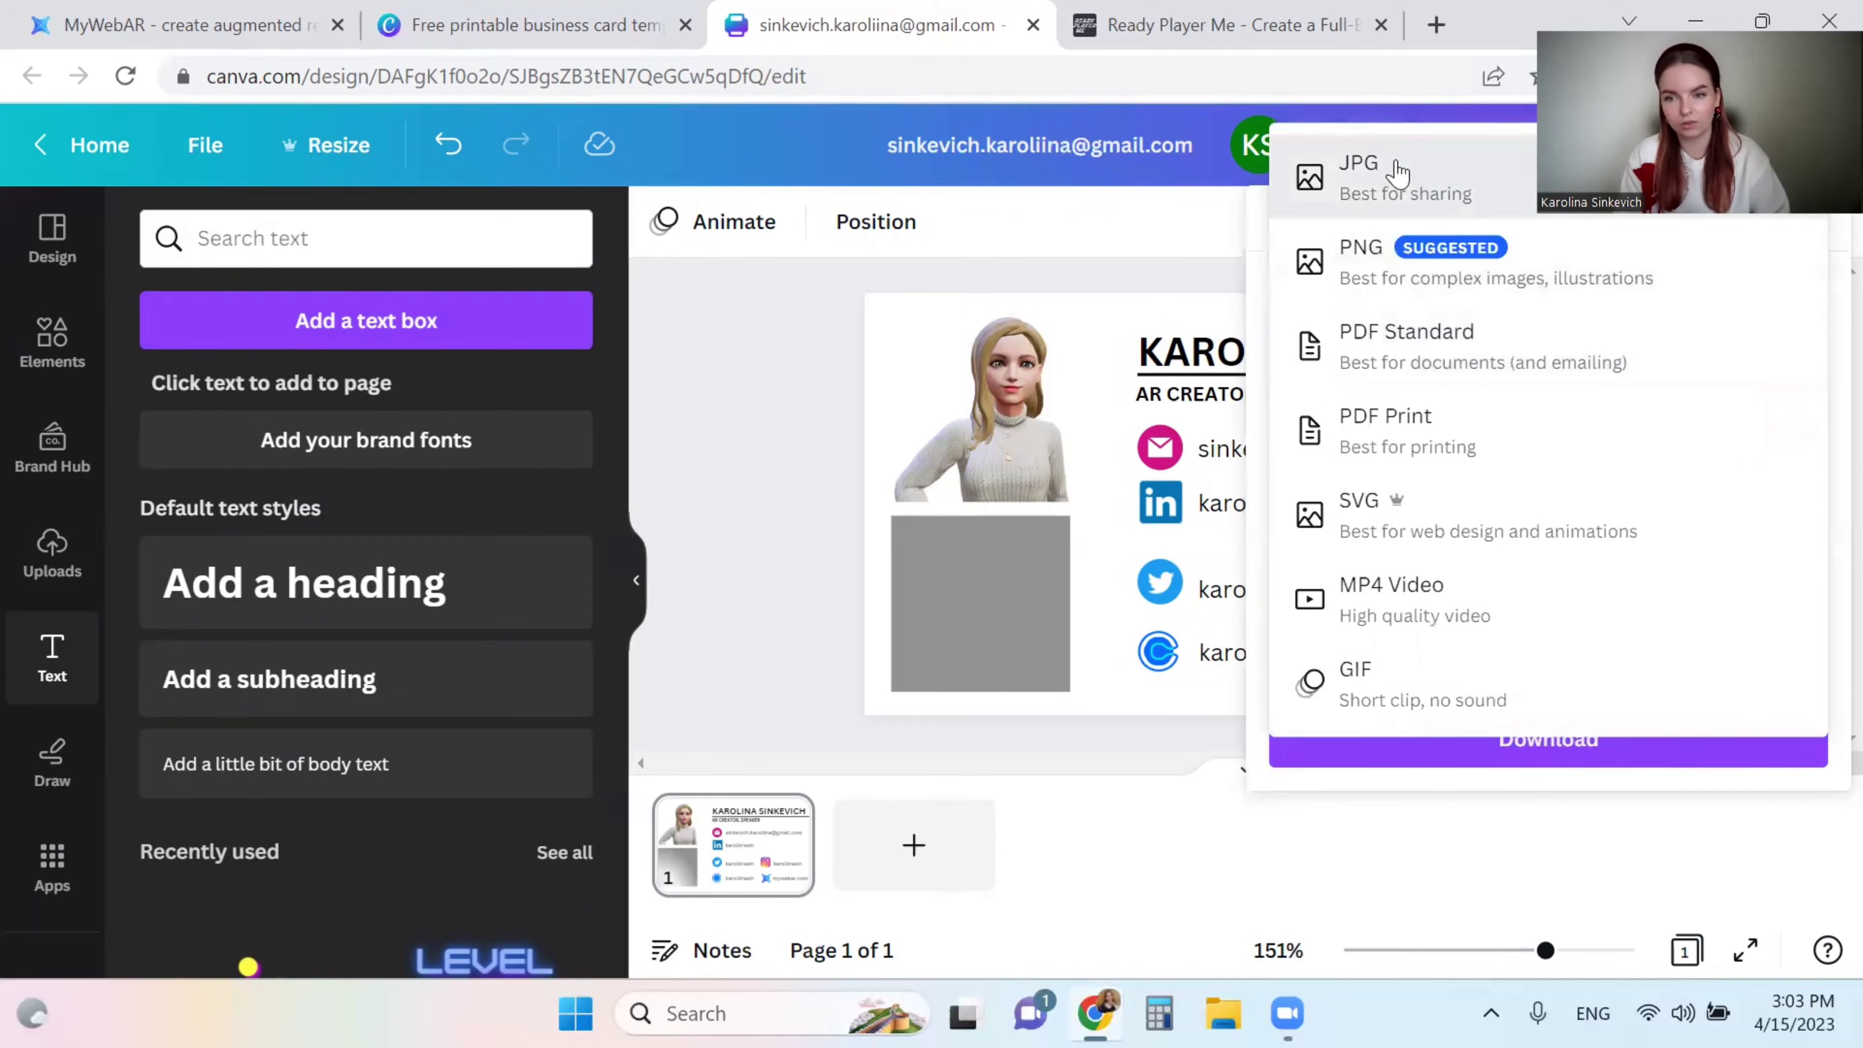
click(1415, 205)
click(1436, 738)
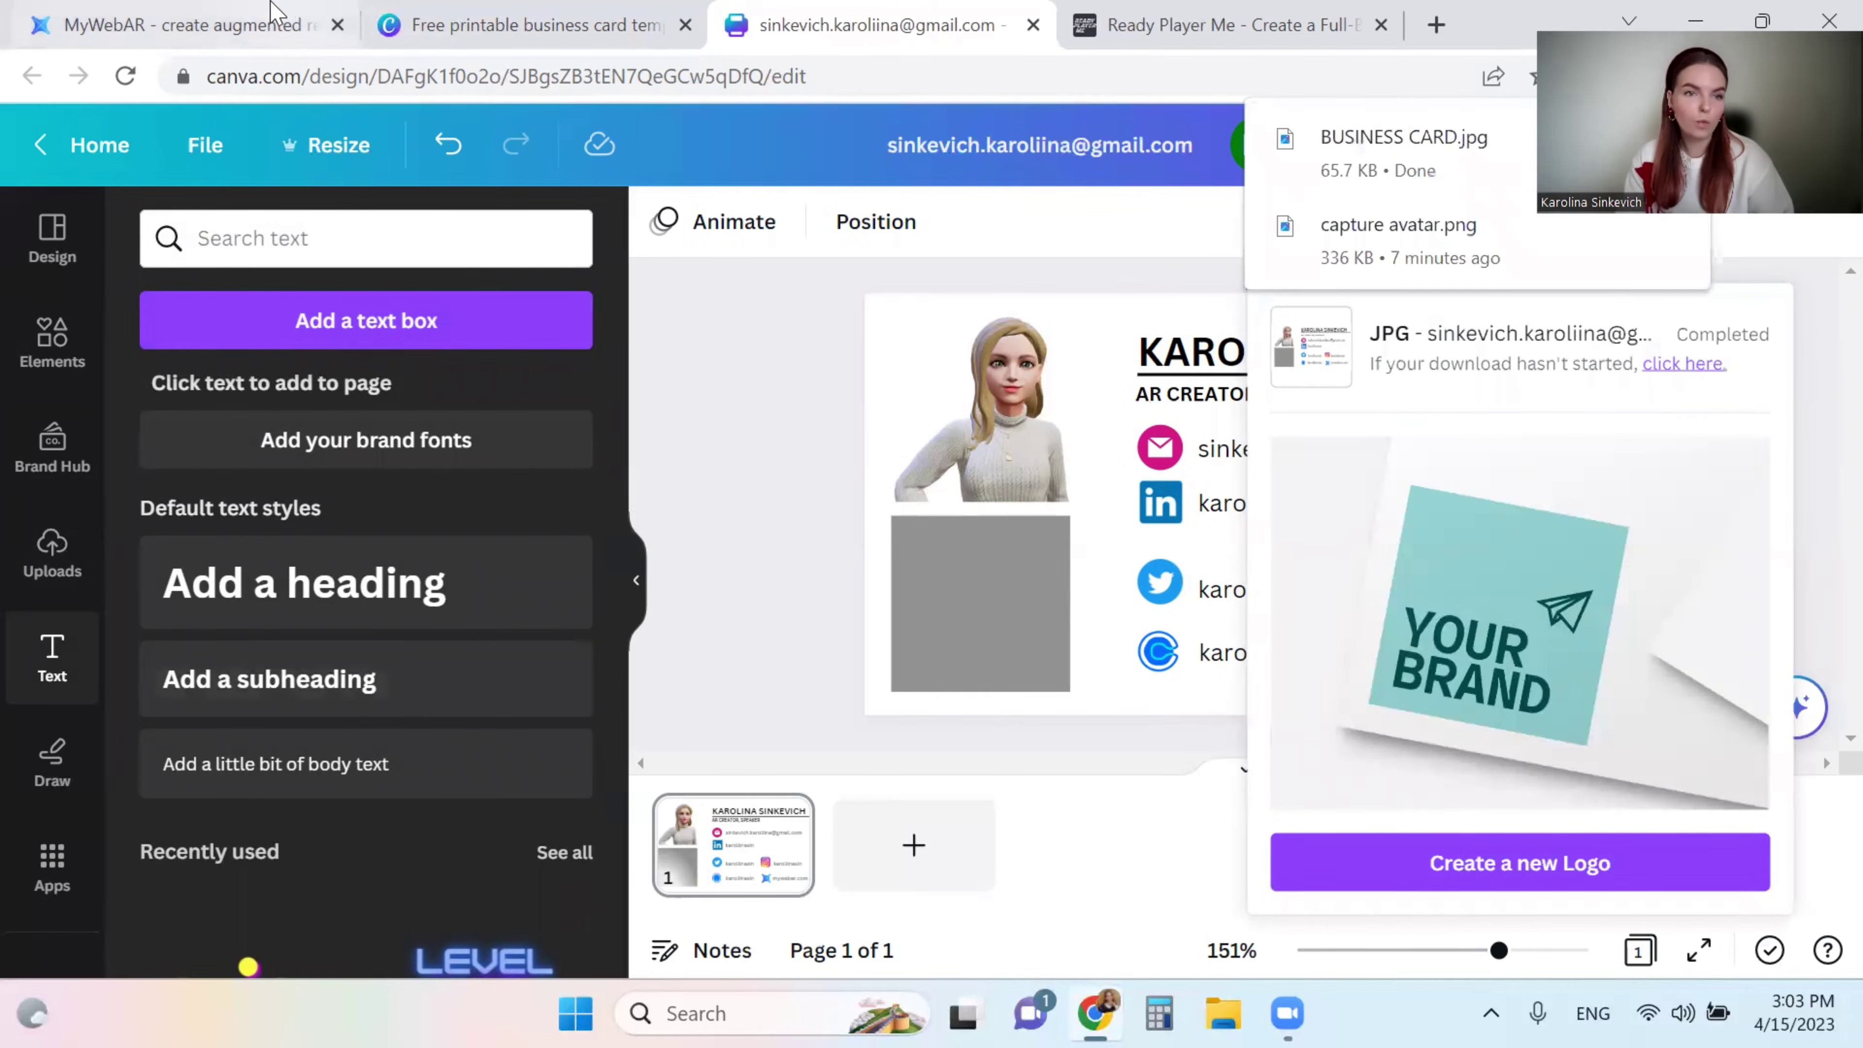
click(218, 13)
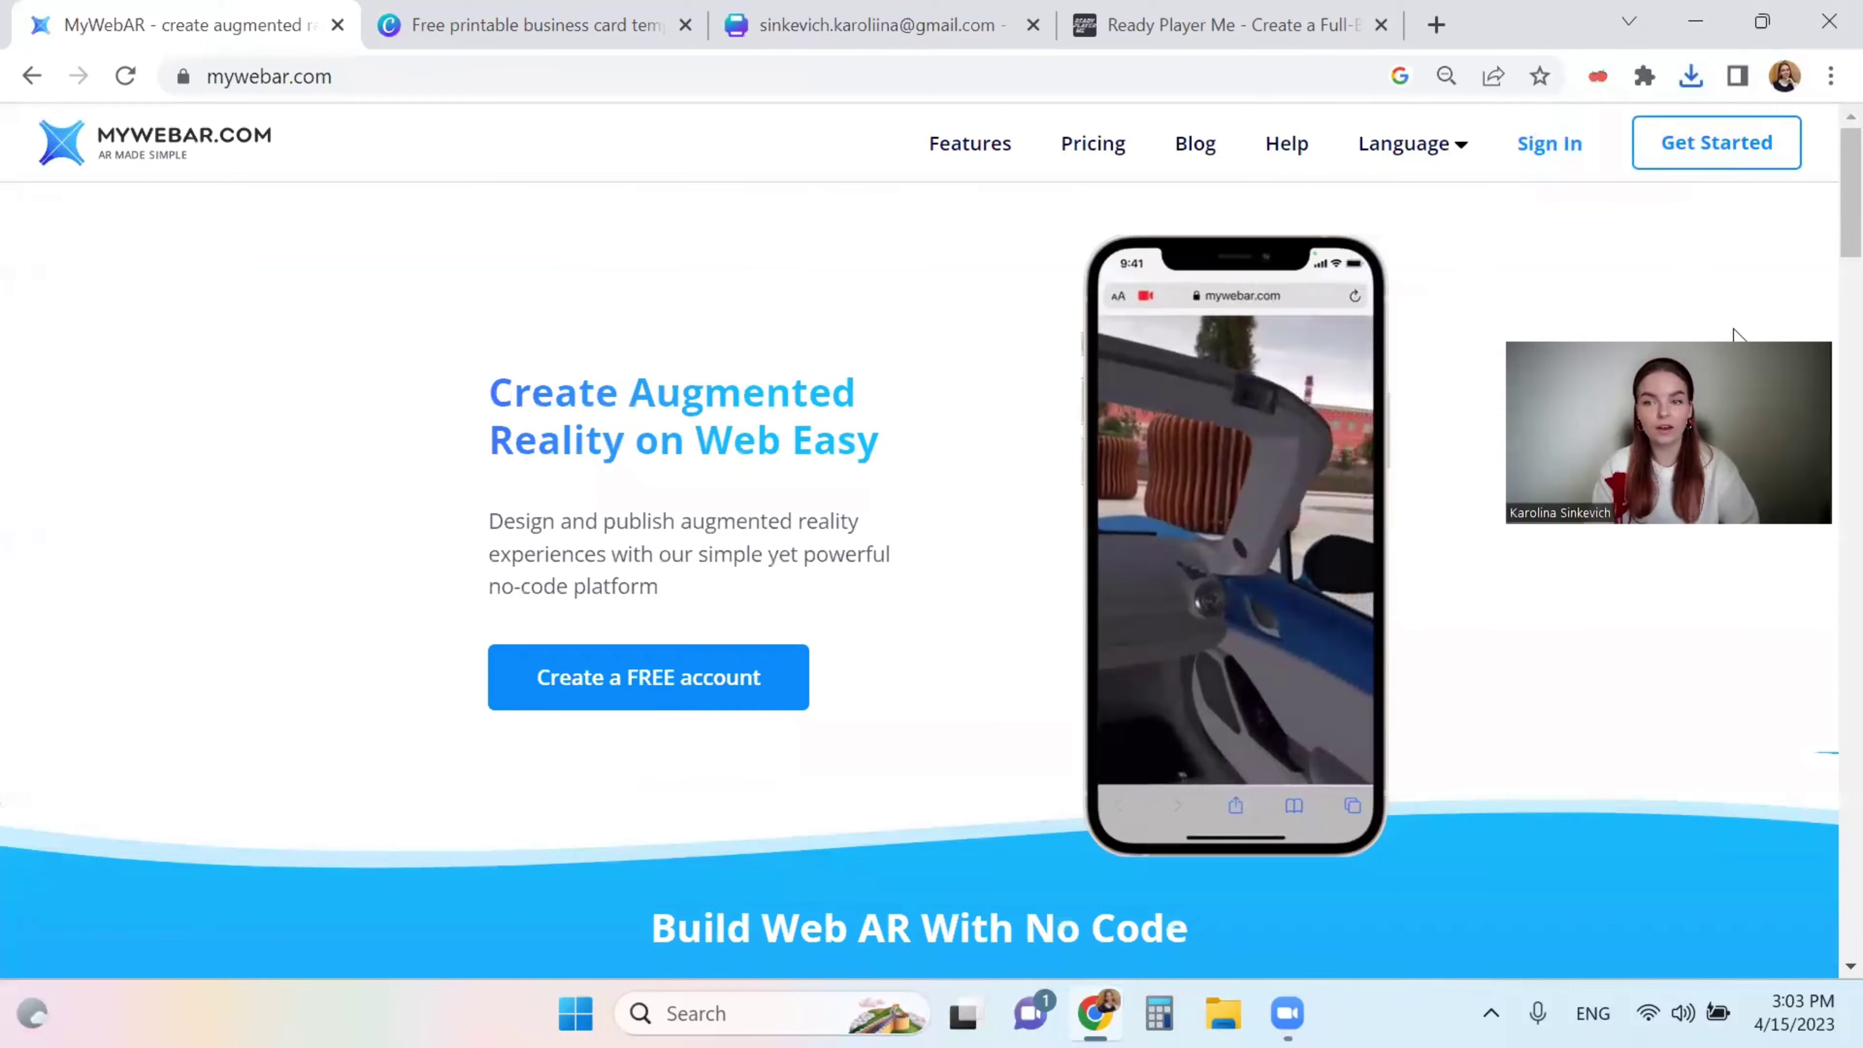
- Sign in on mywebar.com to reach the My Projects dashboard
click(1553, 147)
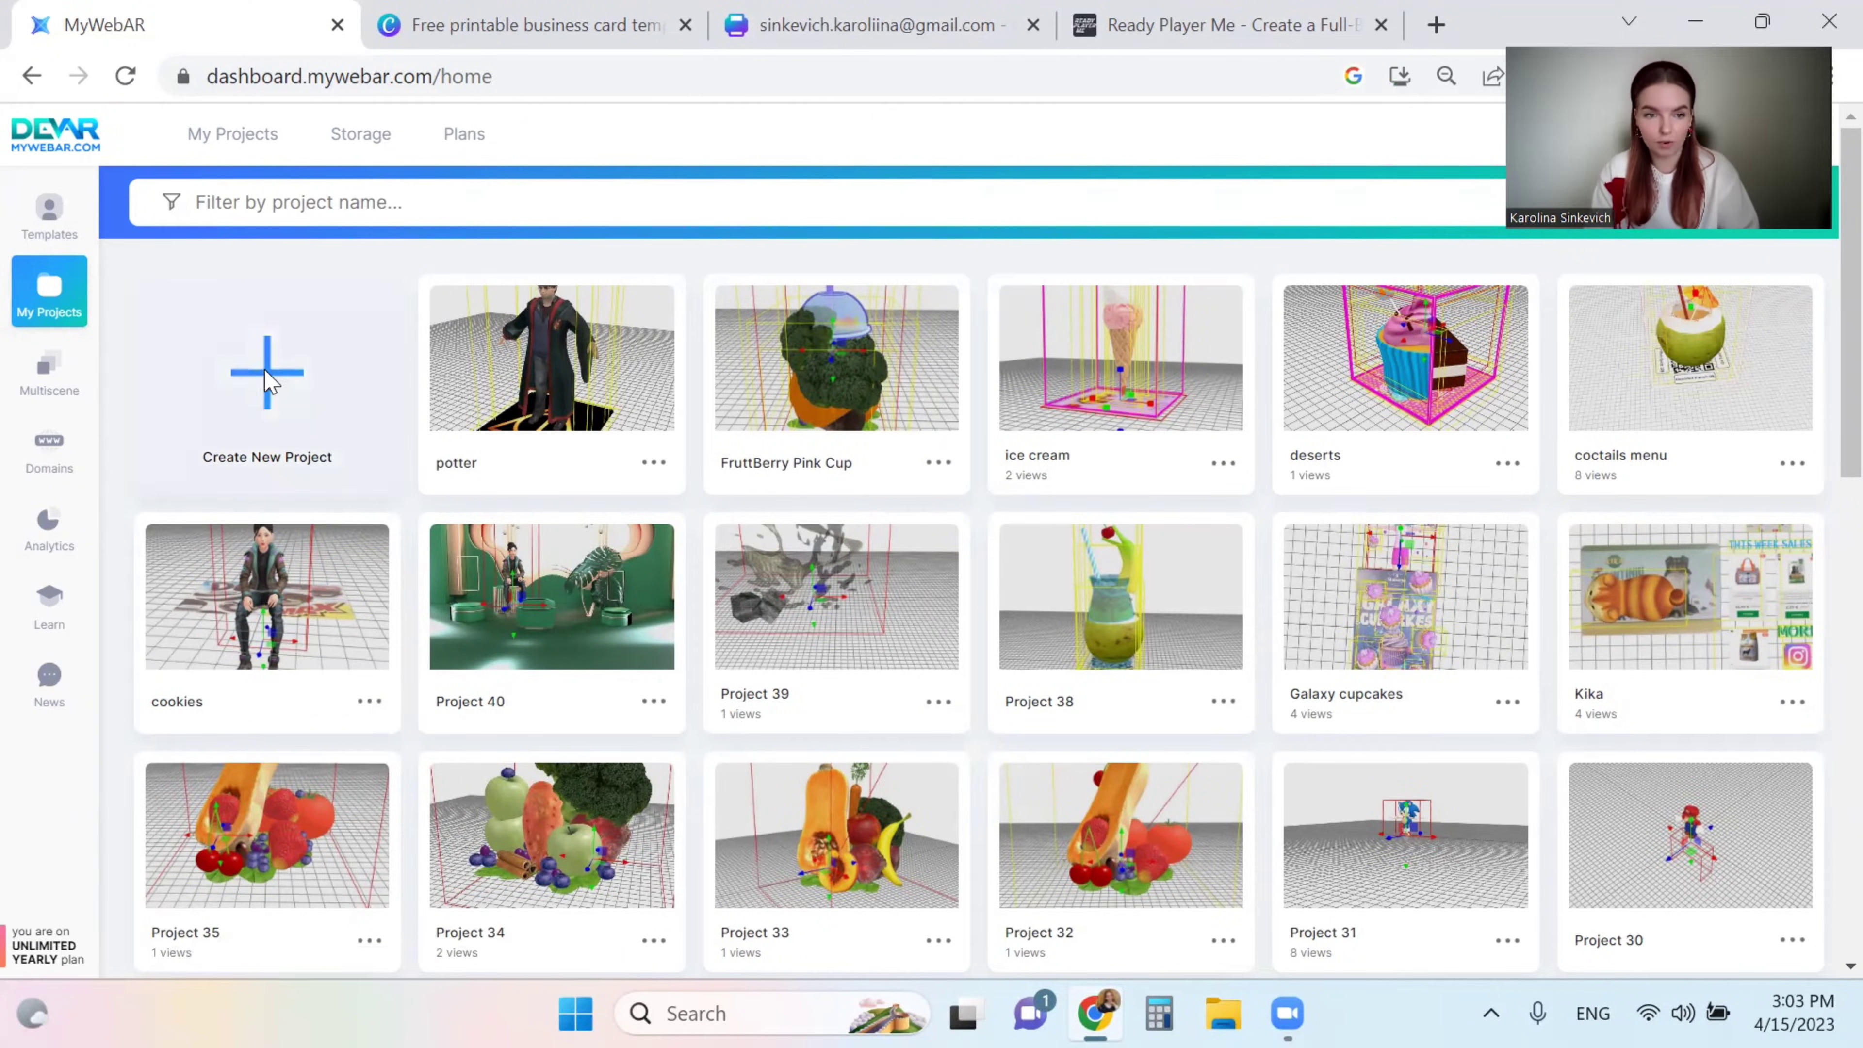
- Start a new AR on Images project named BUSINESS CARD NEW
click(268, 383)
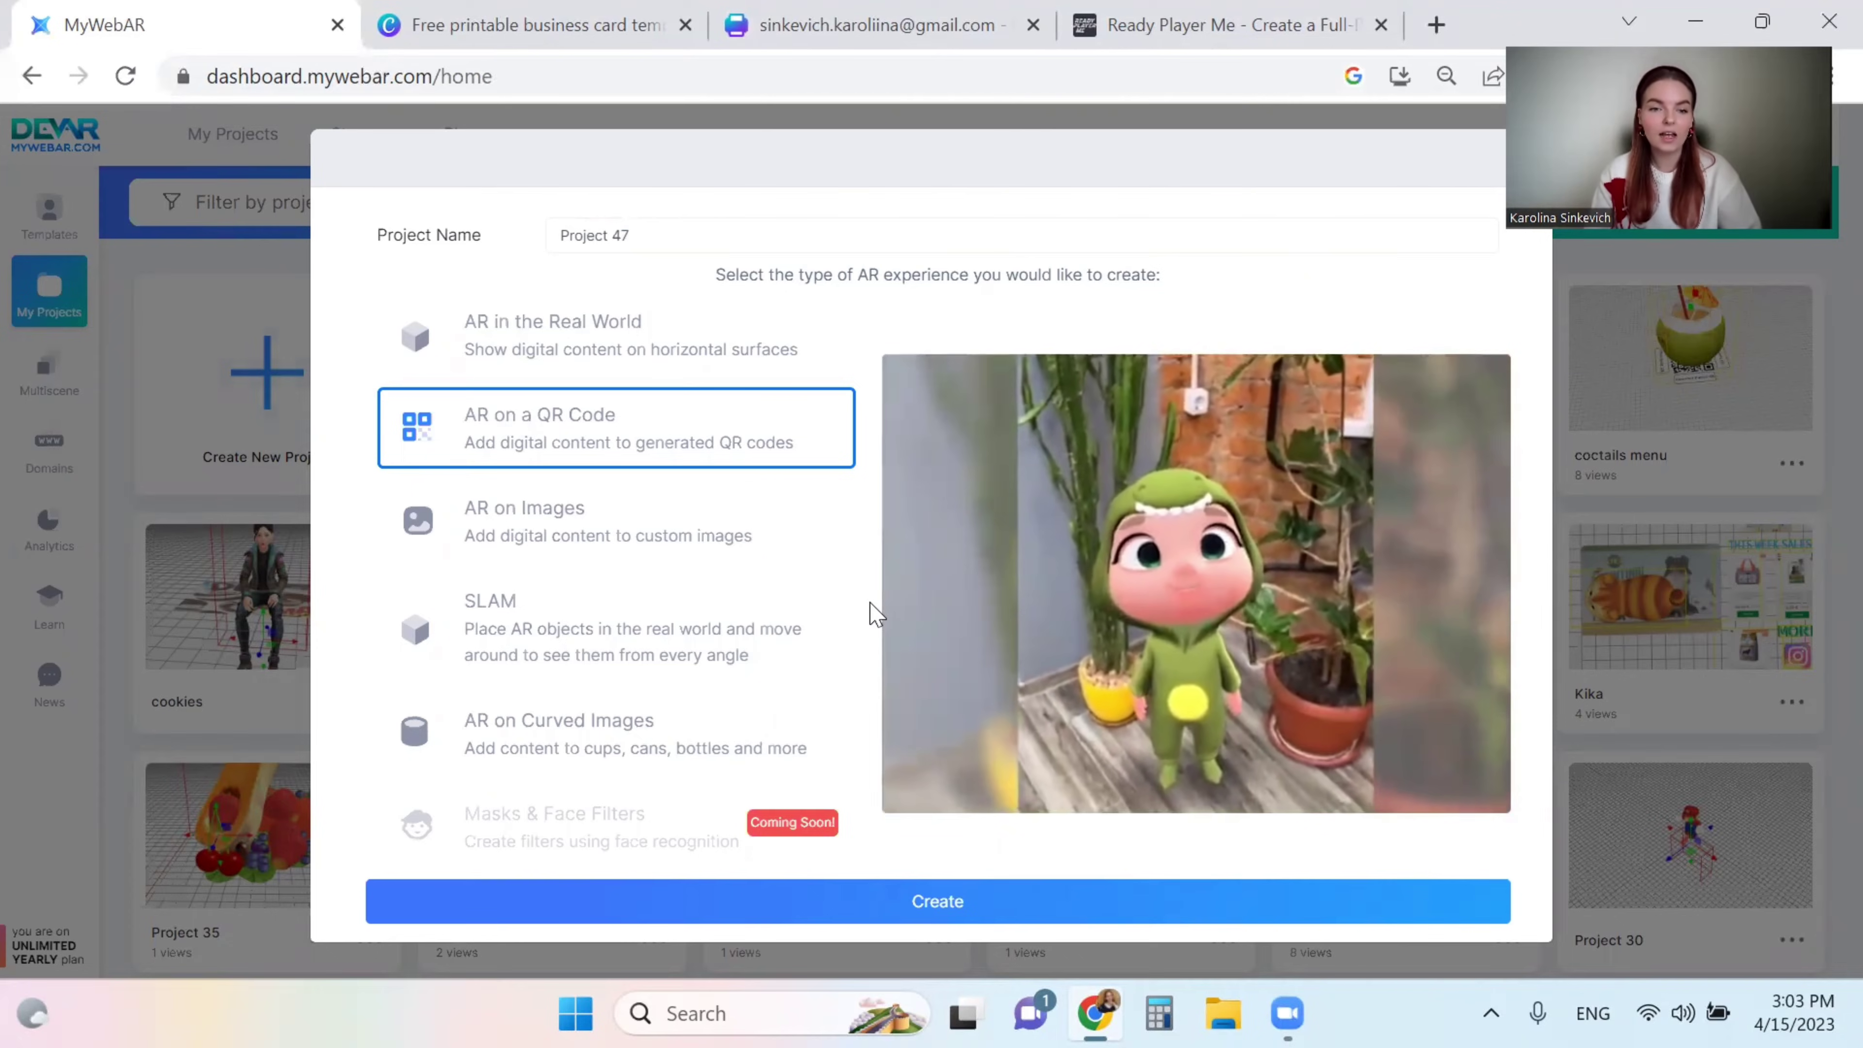
click(730, 555)
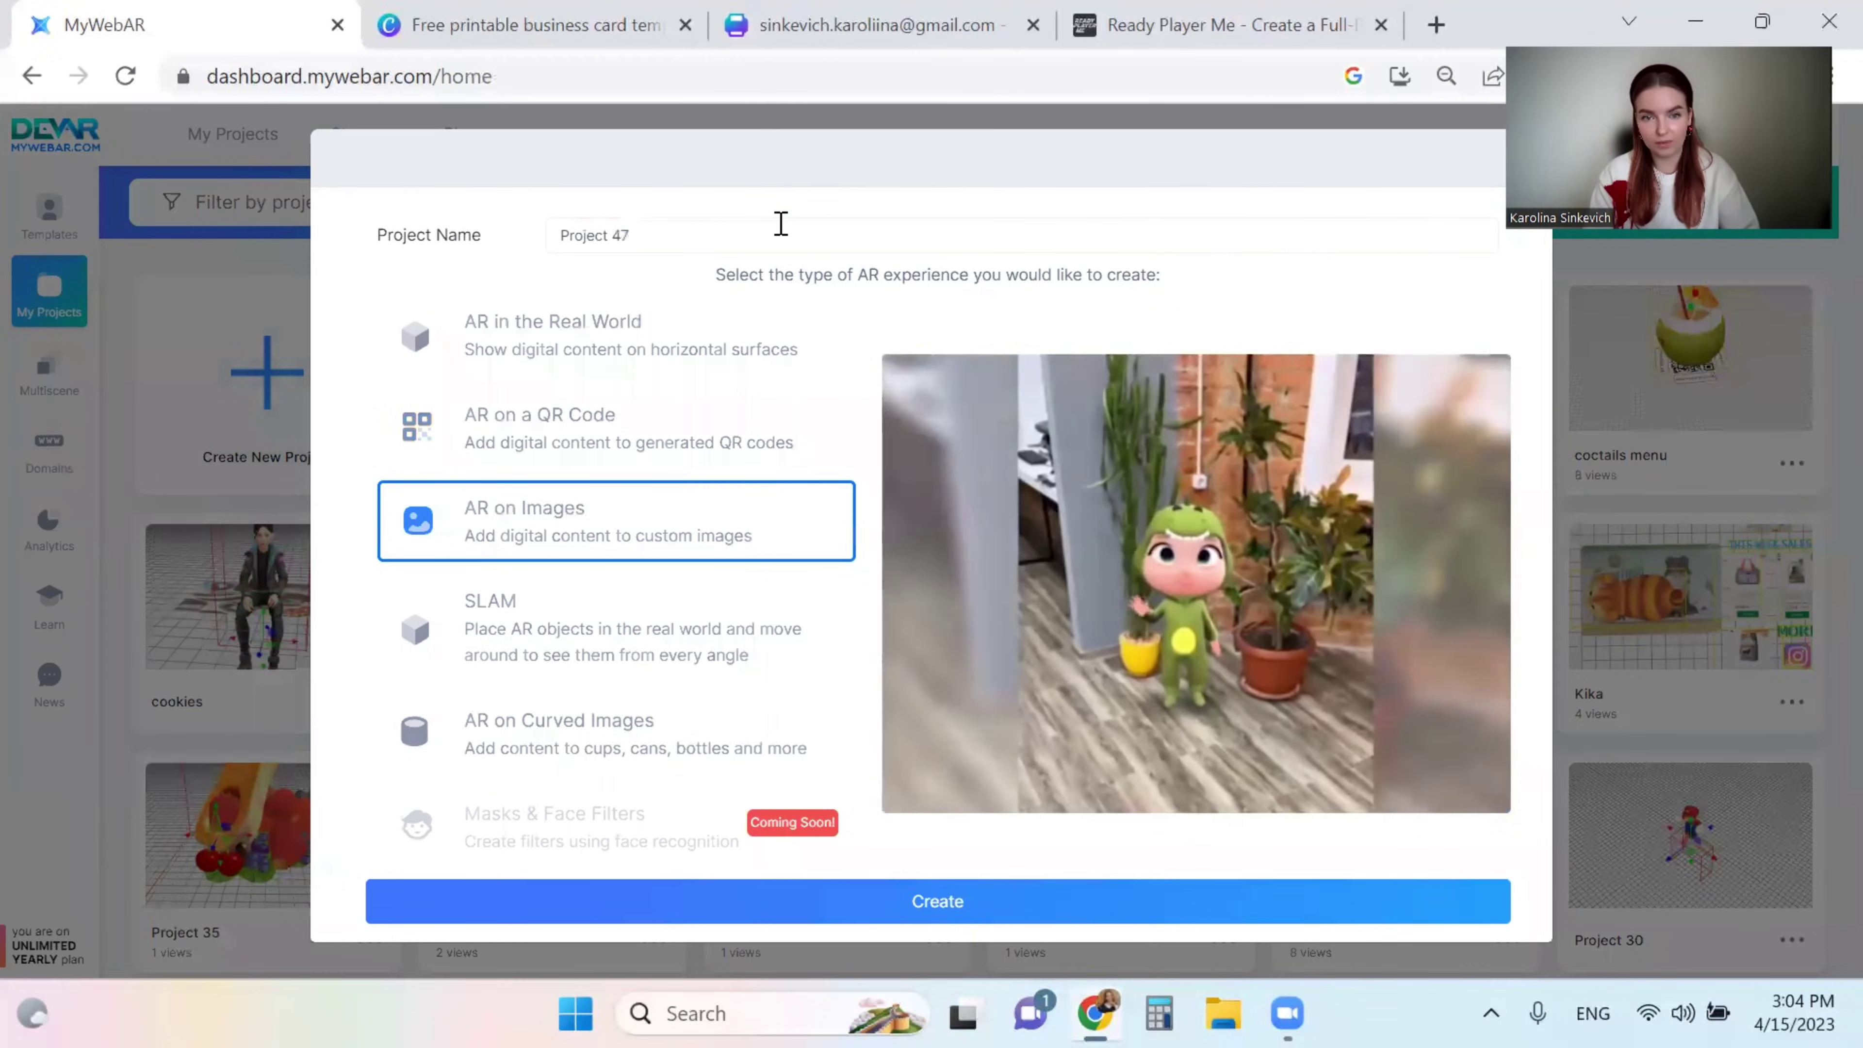
click(781, 223)
key(ctrl+a)
text(BUSIN)
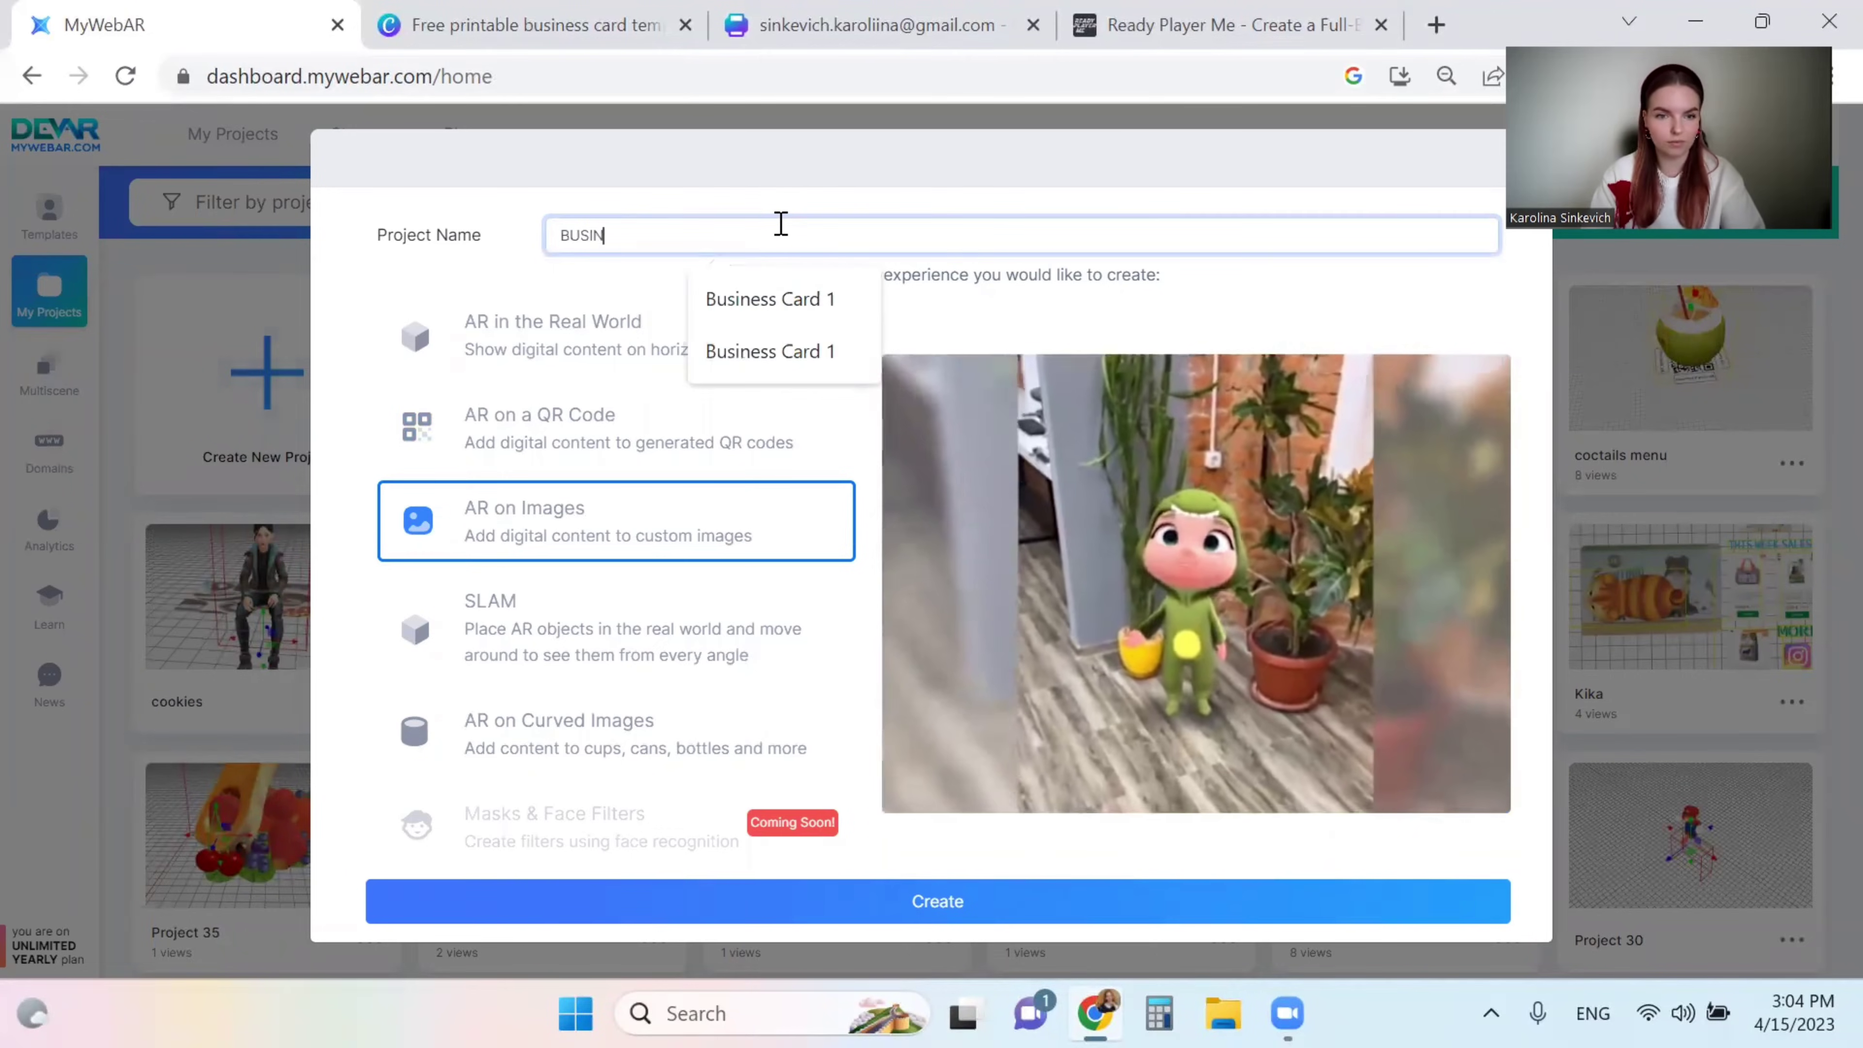
text(ESS CARD)
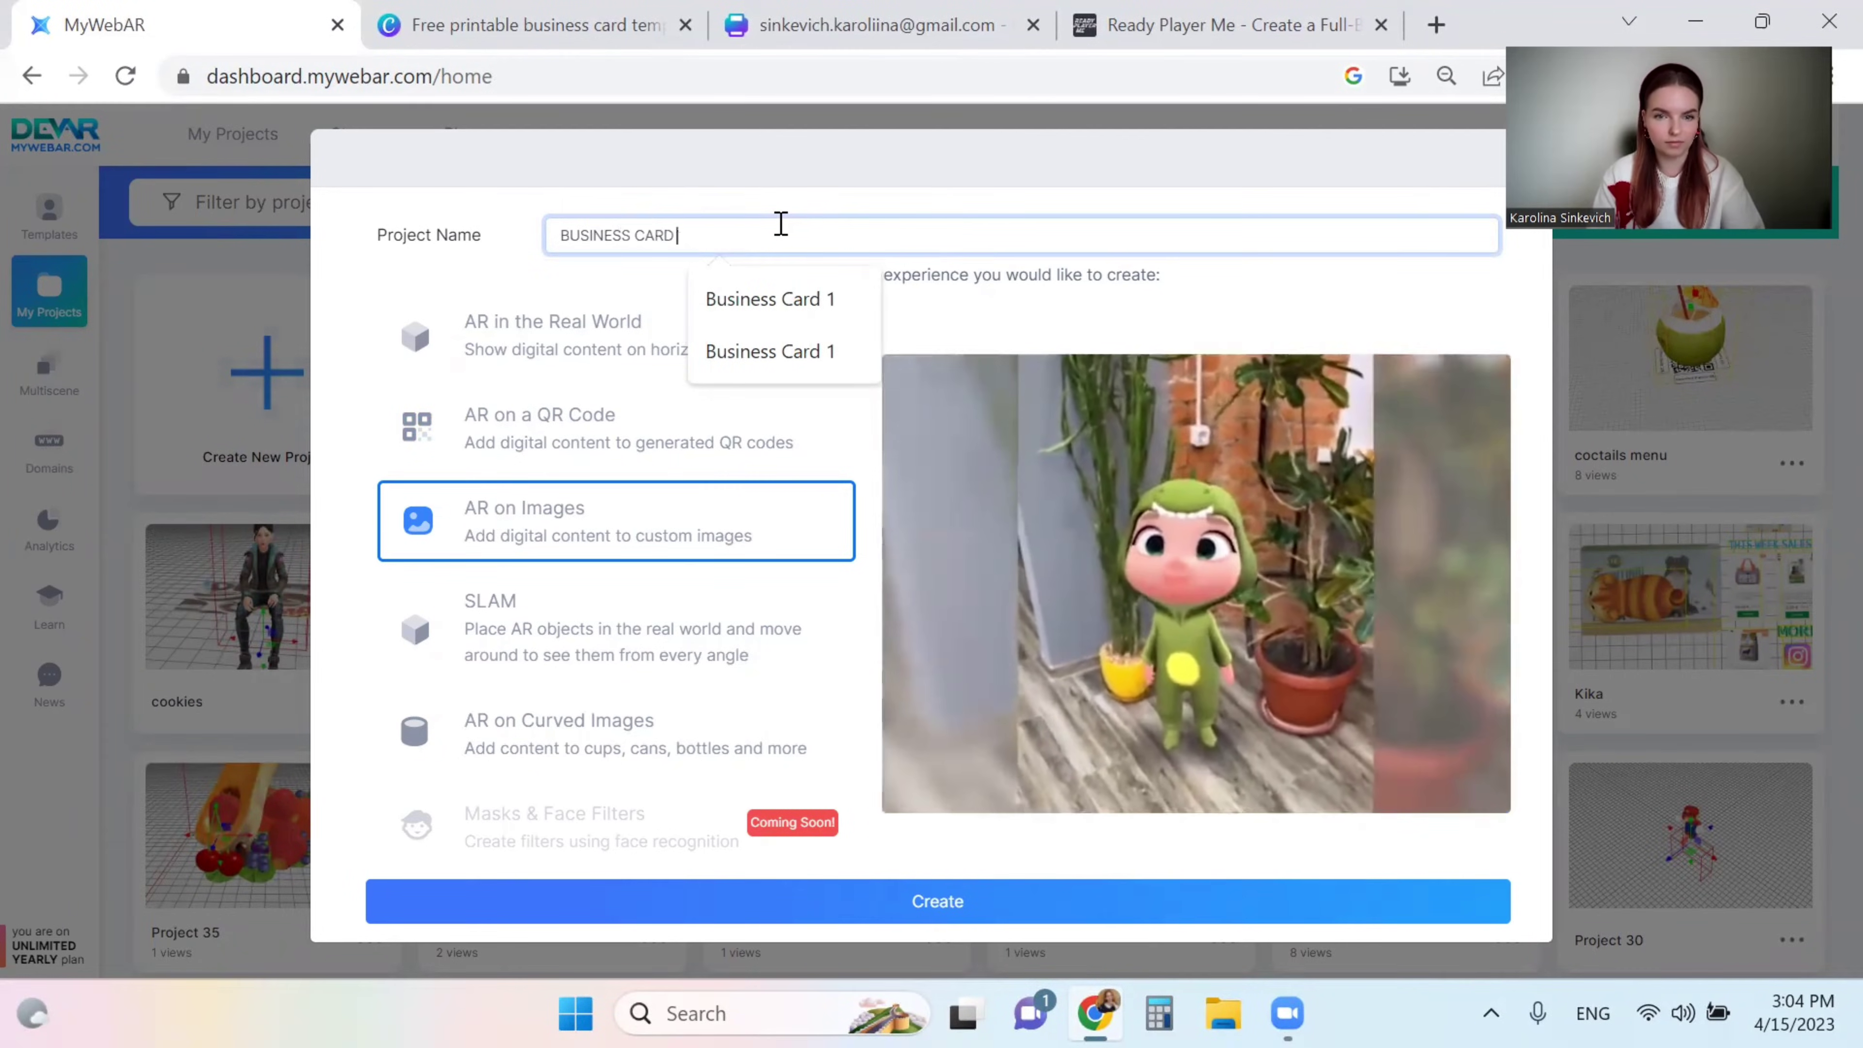
text( NEW)
key(Caps_Lock)
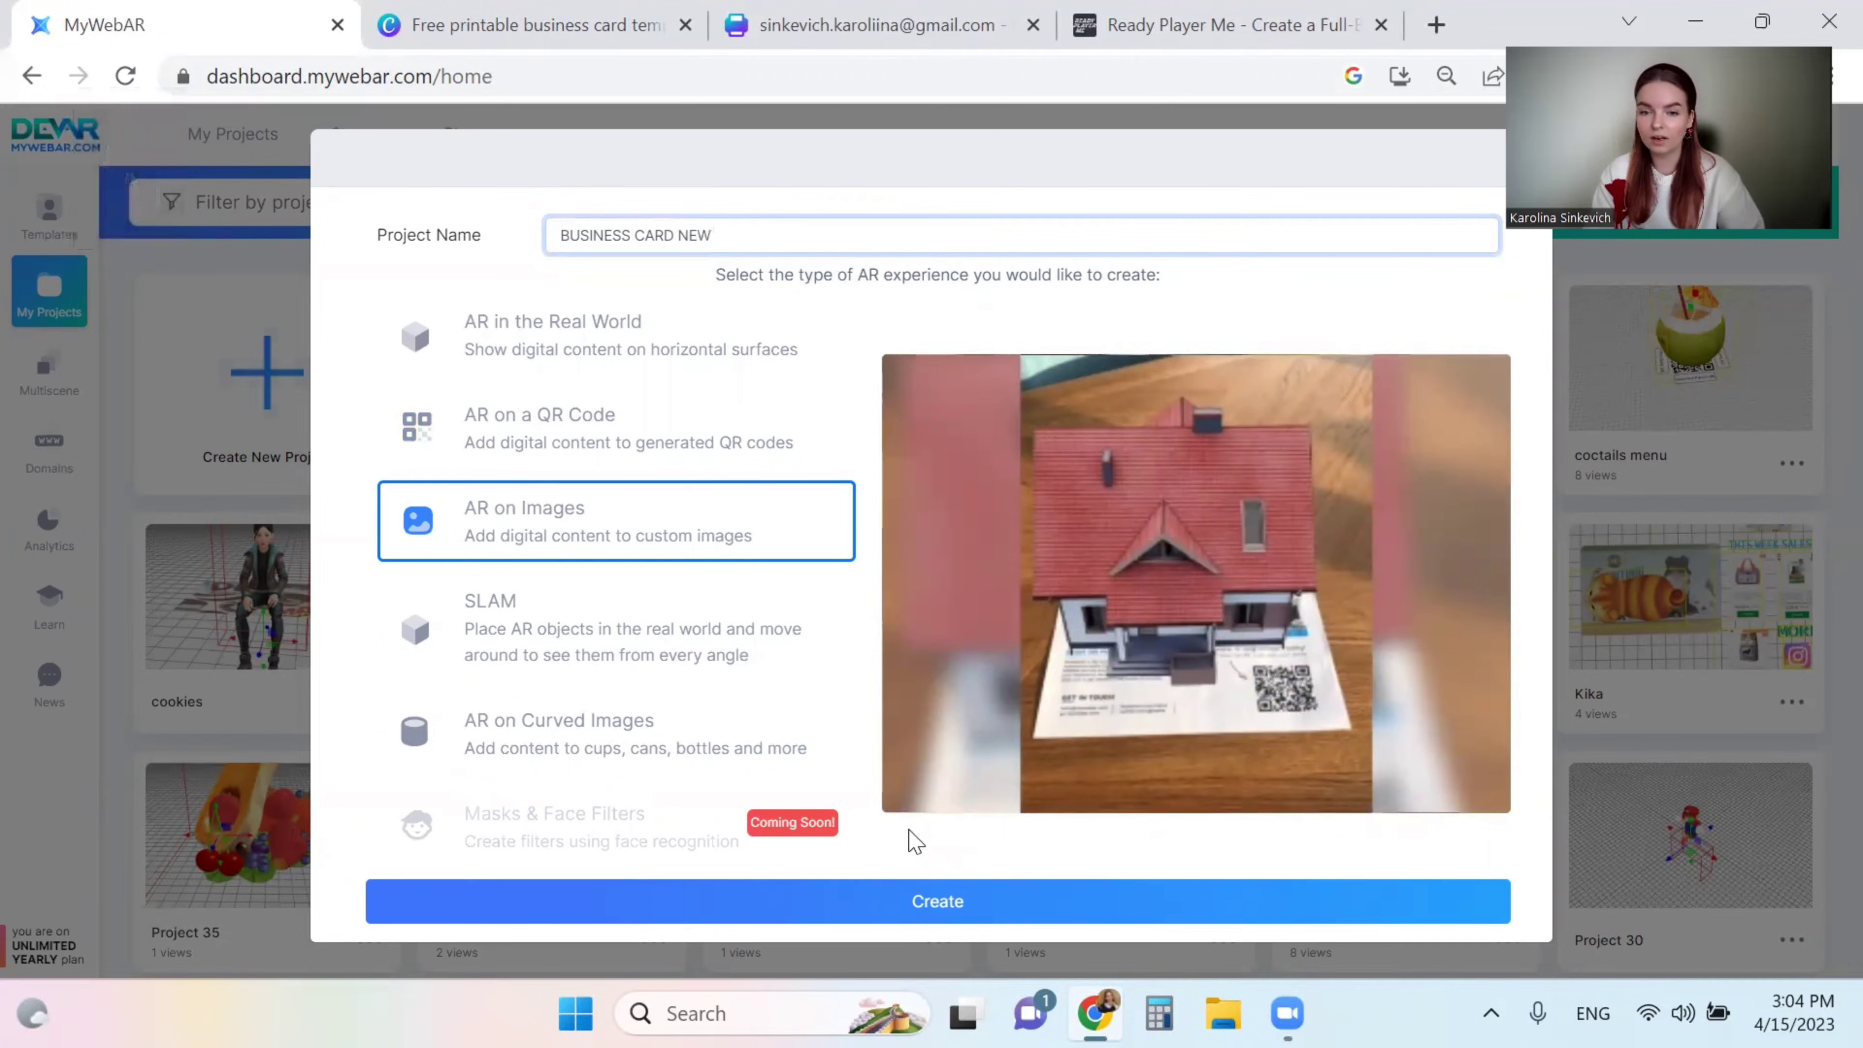
click(901, 859)
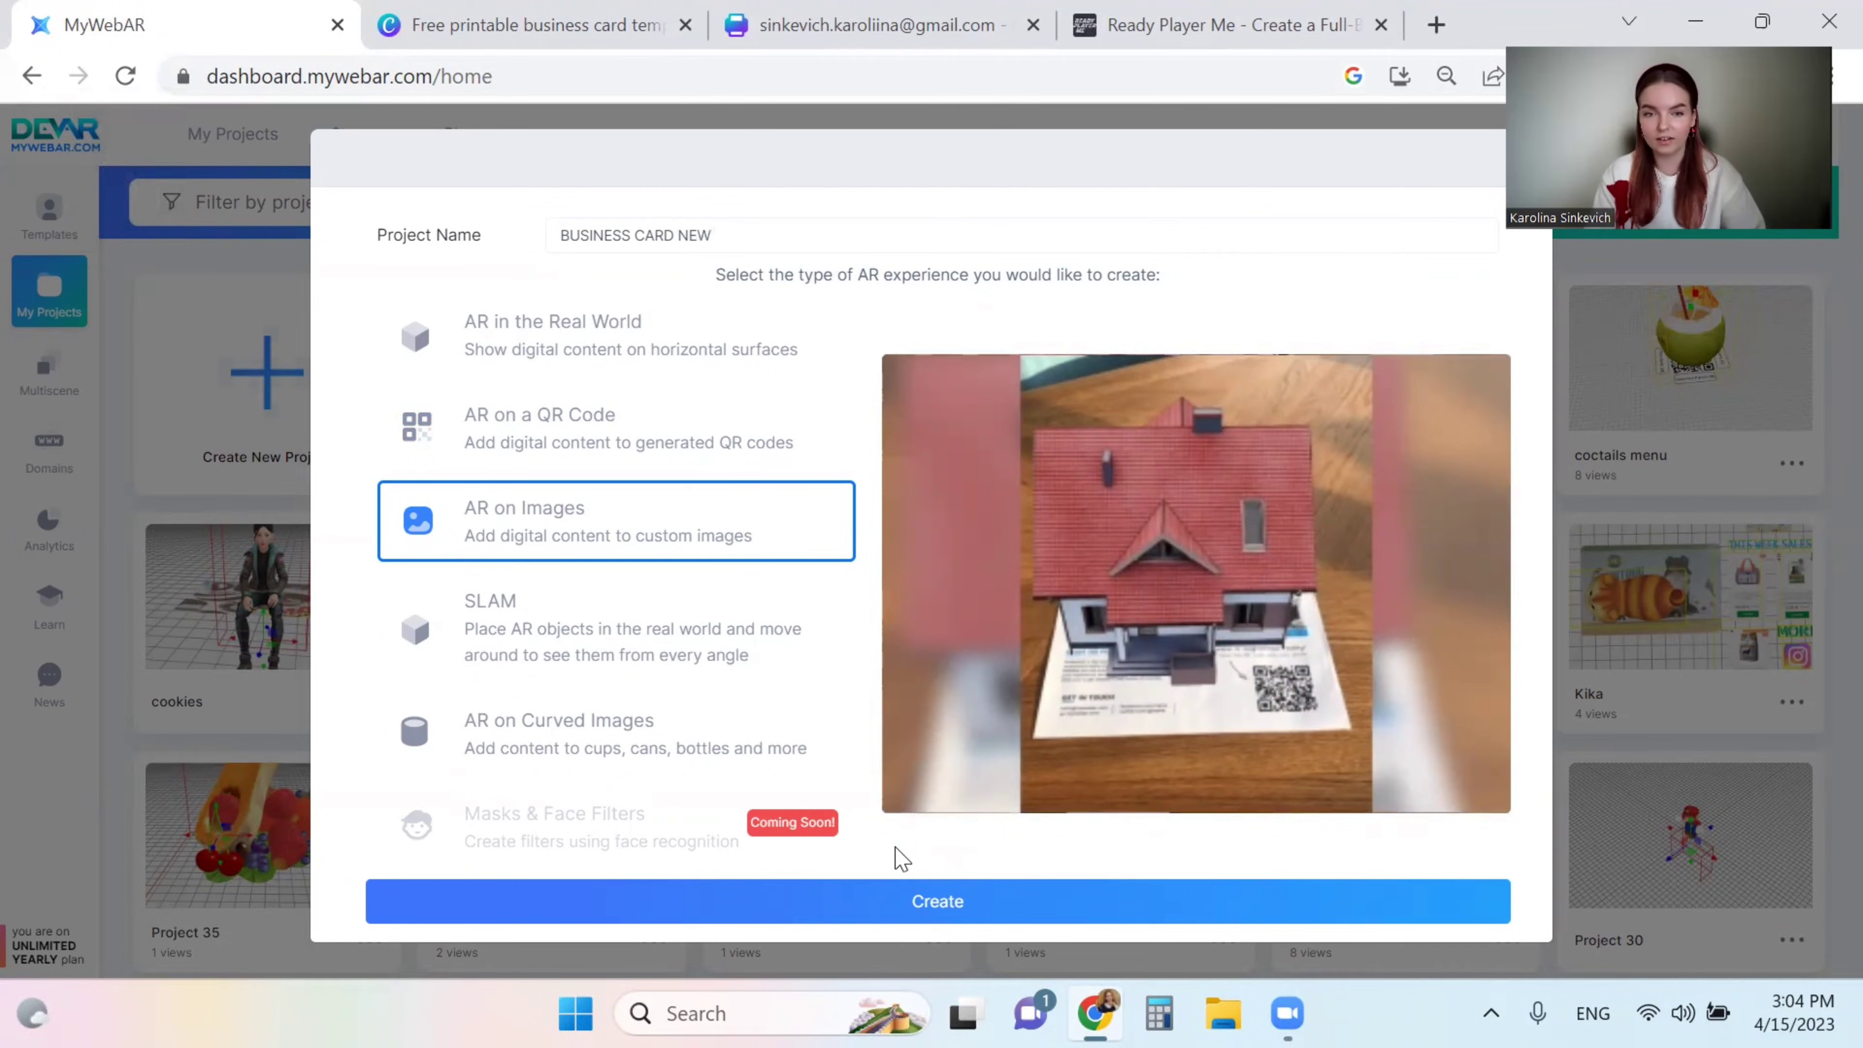
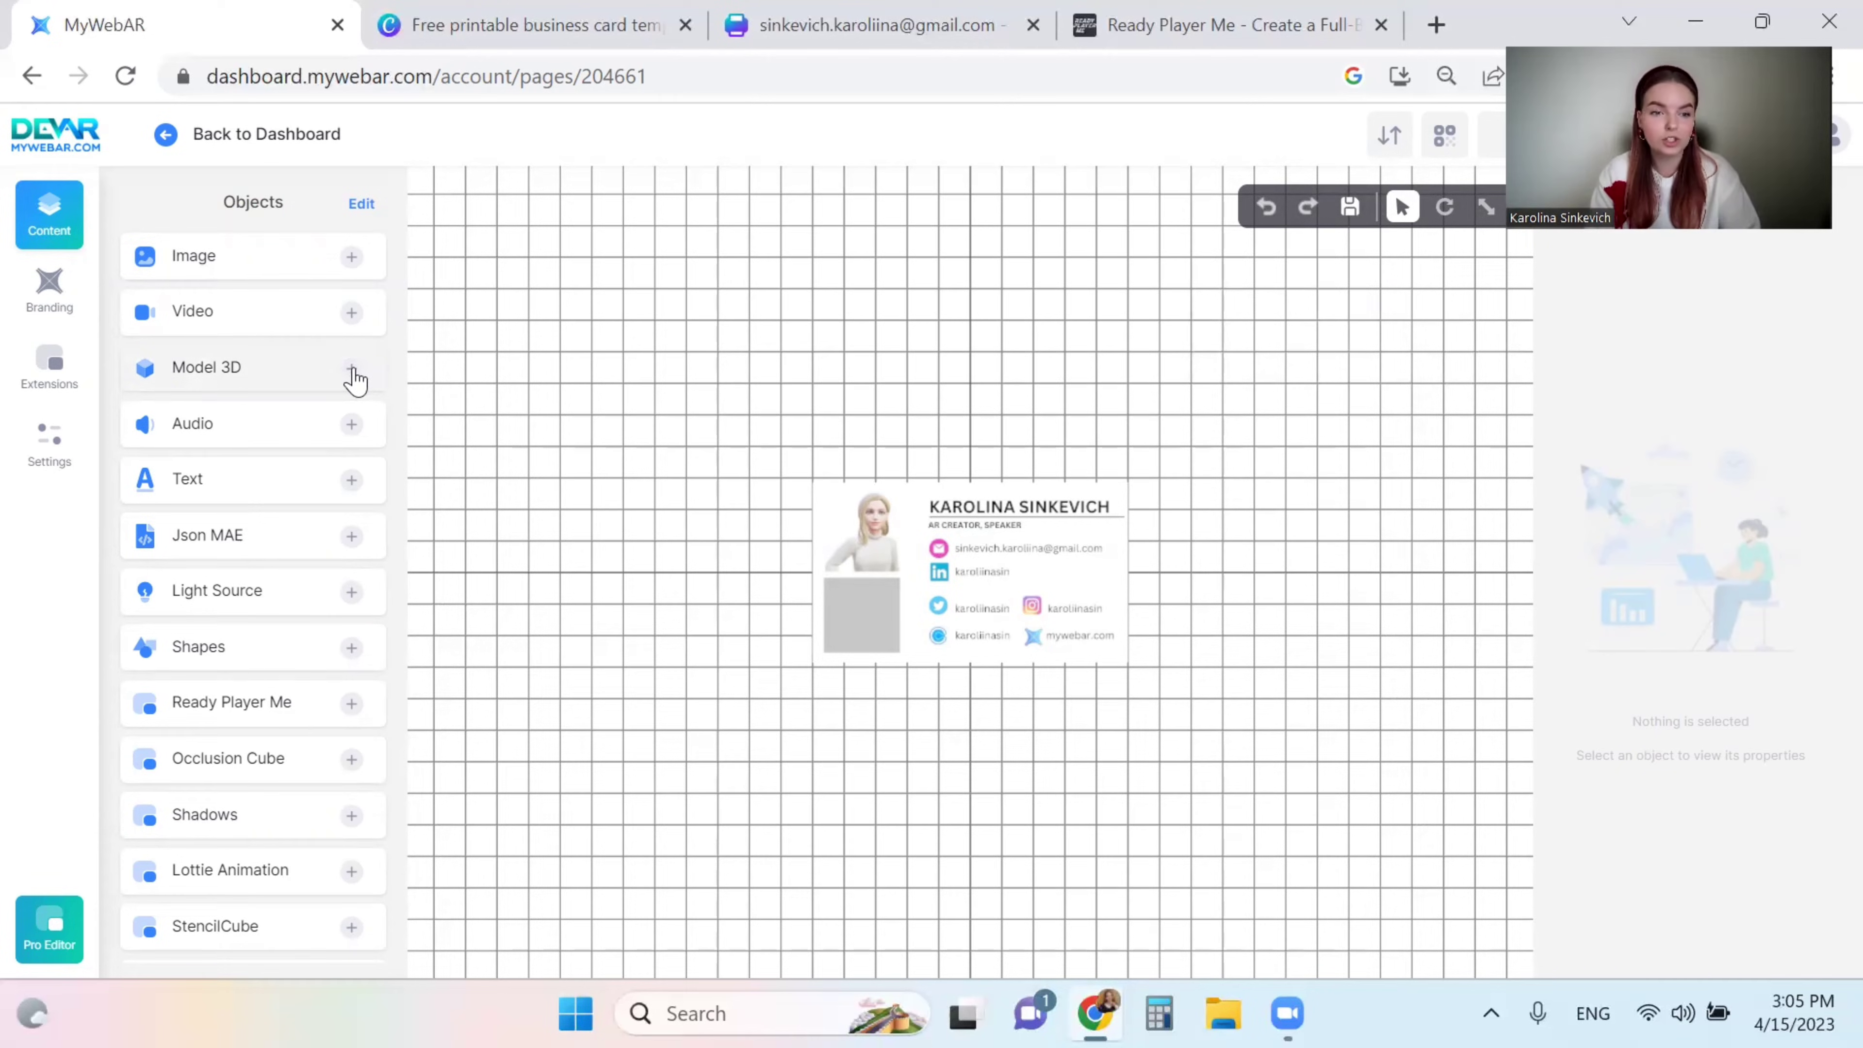
- Drag the Instagram.glb model from the Social 3D Models Library into the business card scene
click(352, 368)
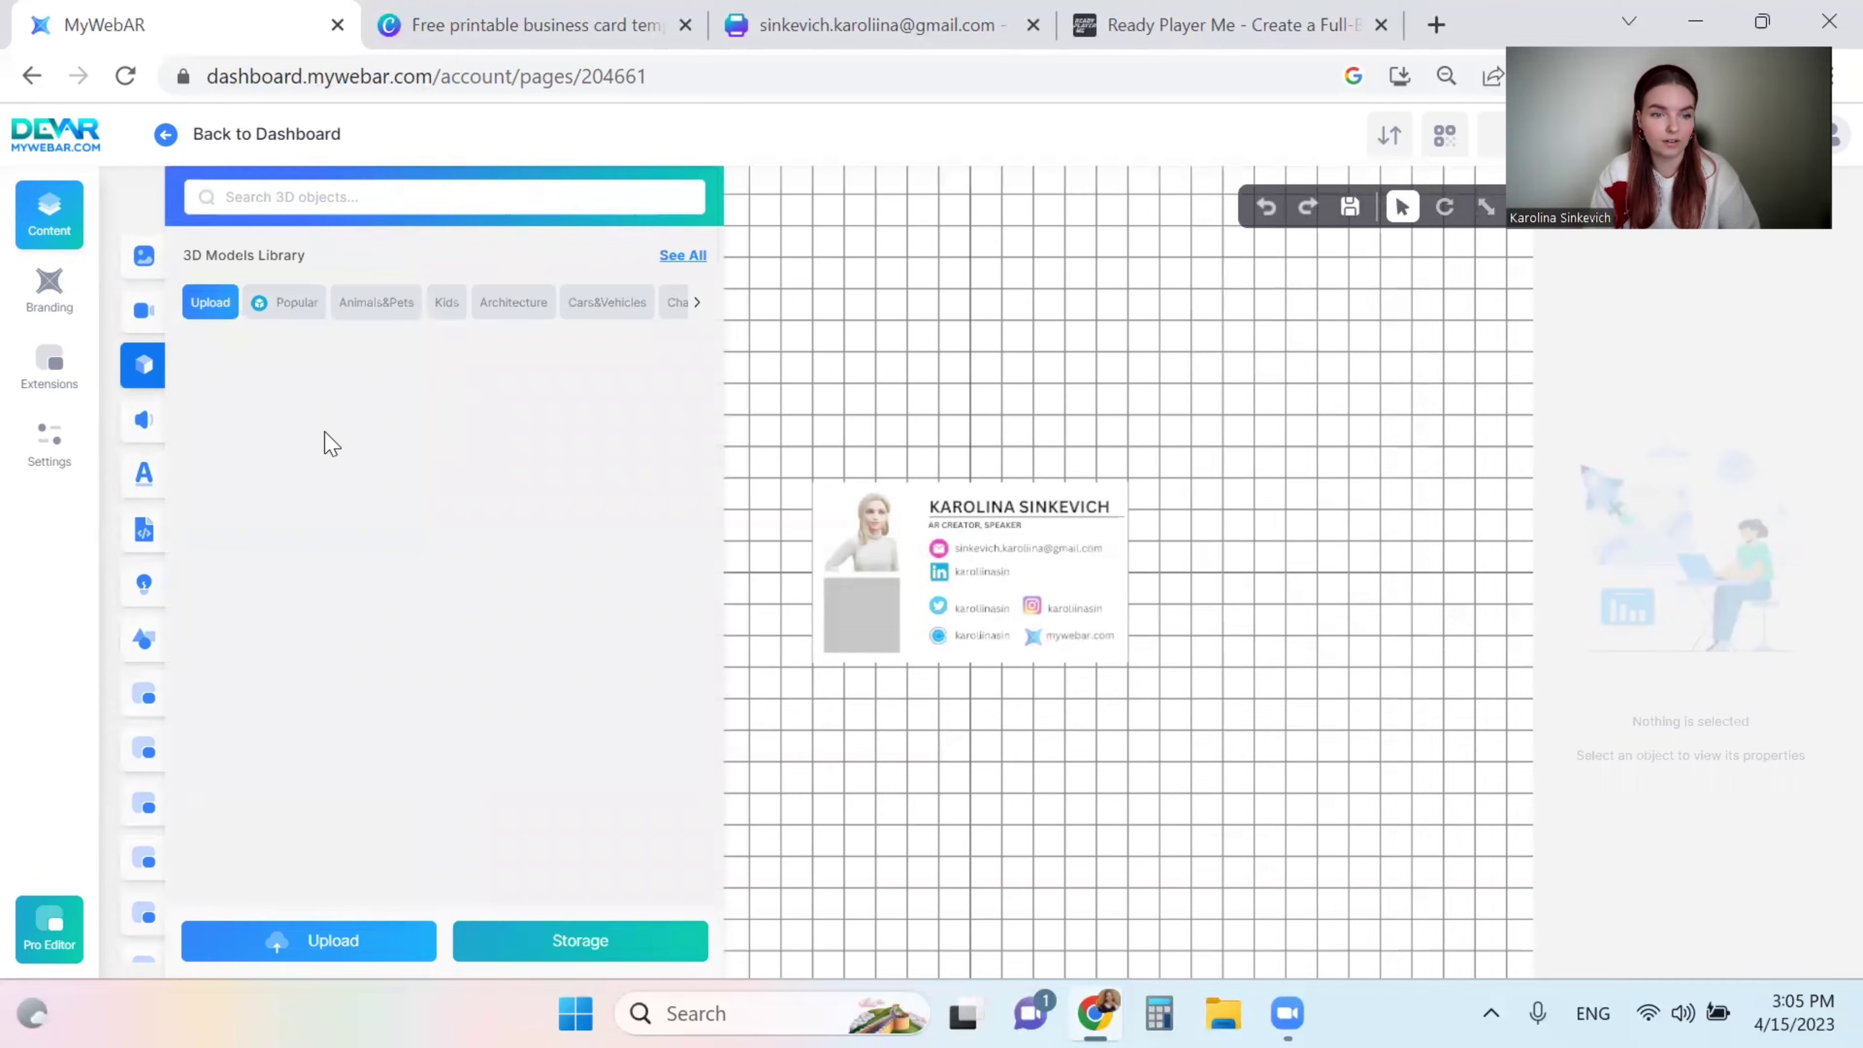
click(699, 306)
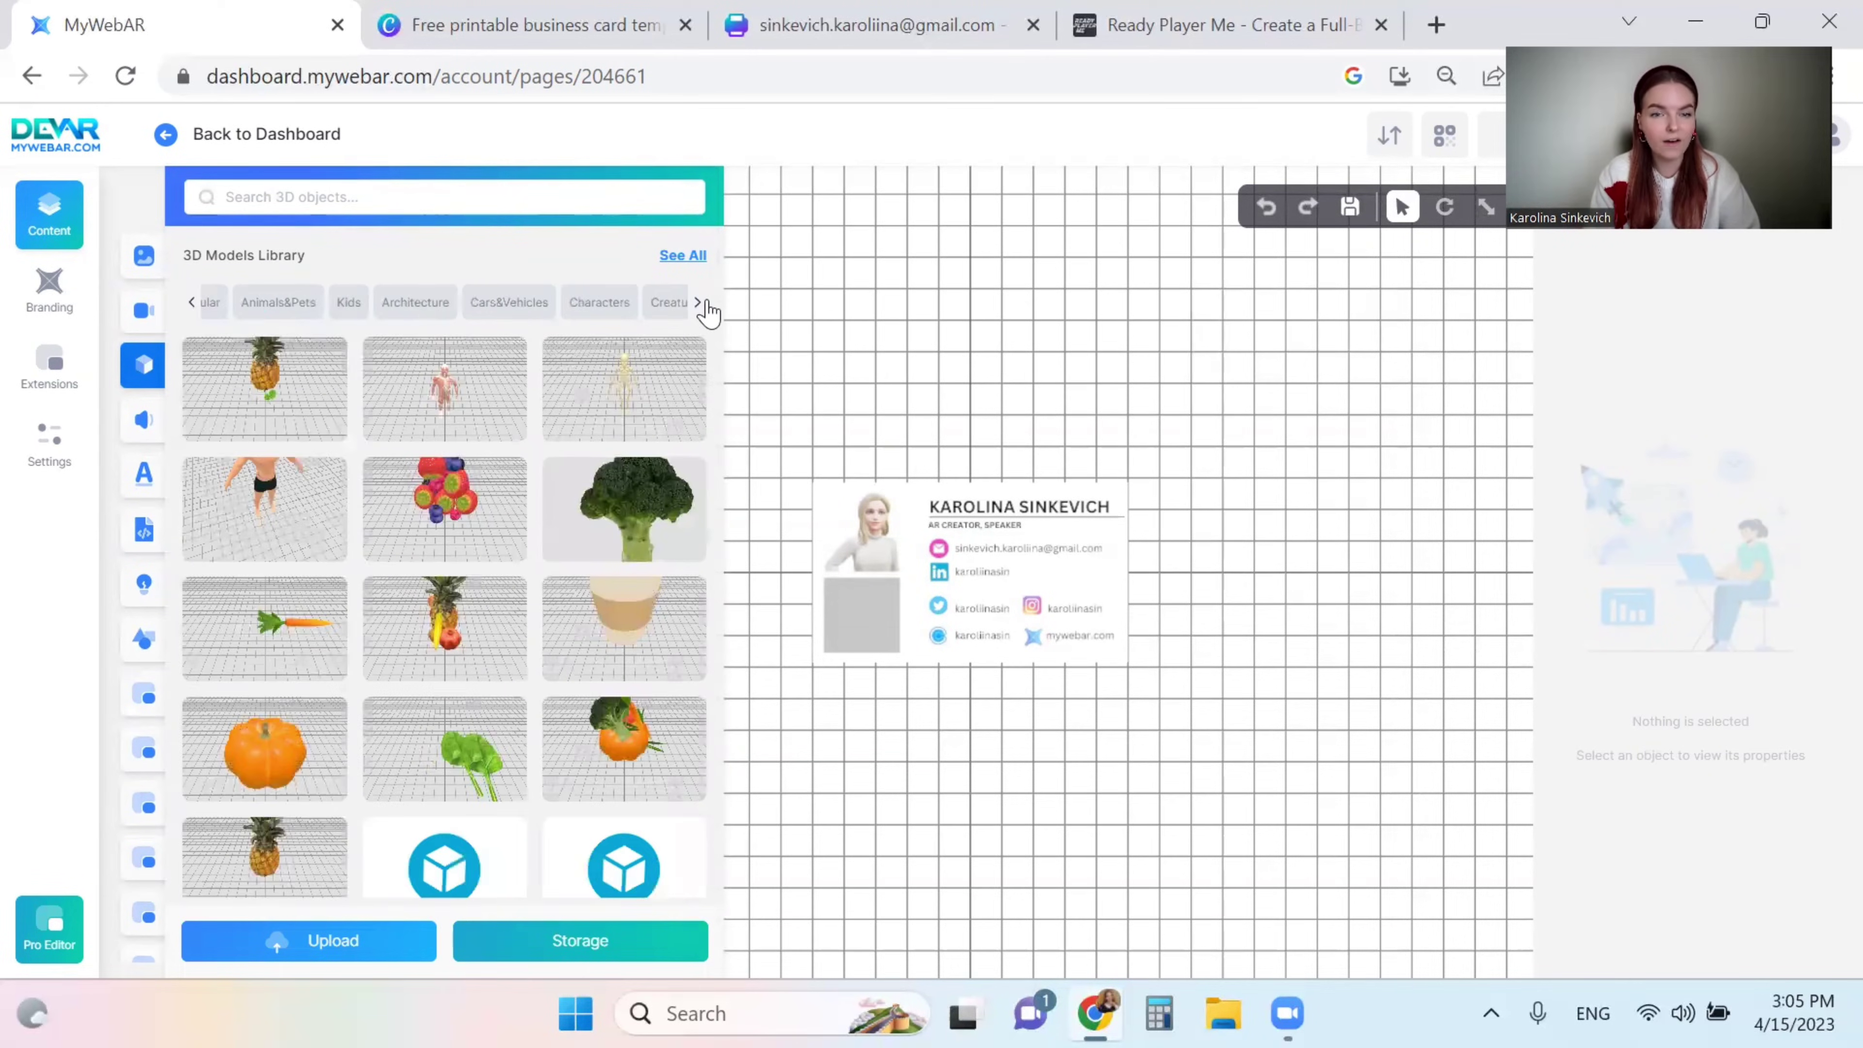
click(699, 306)
click(699, 306)
click(699, 307)
click(698, 306)
click(564, 304)
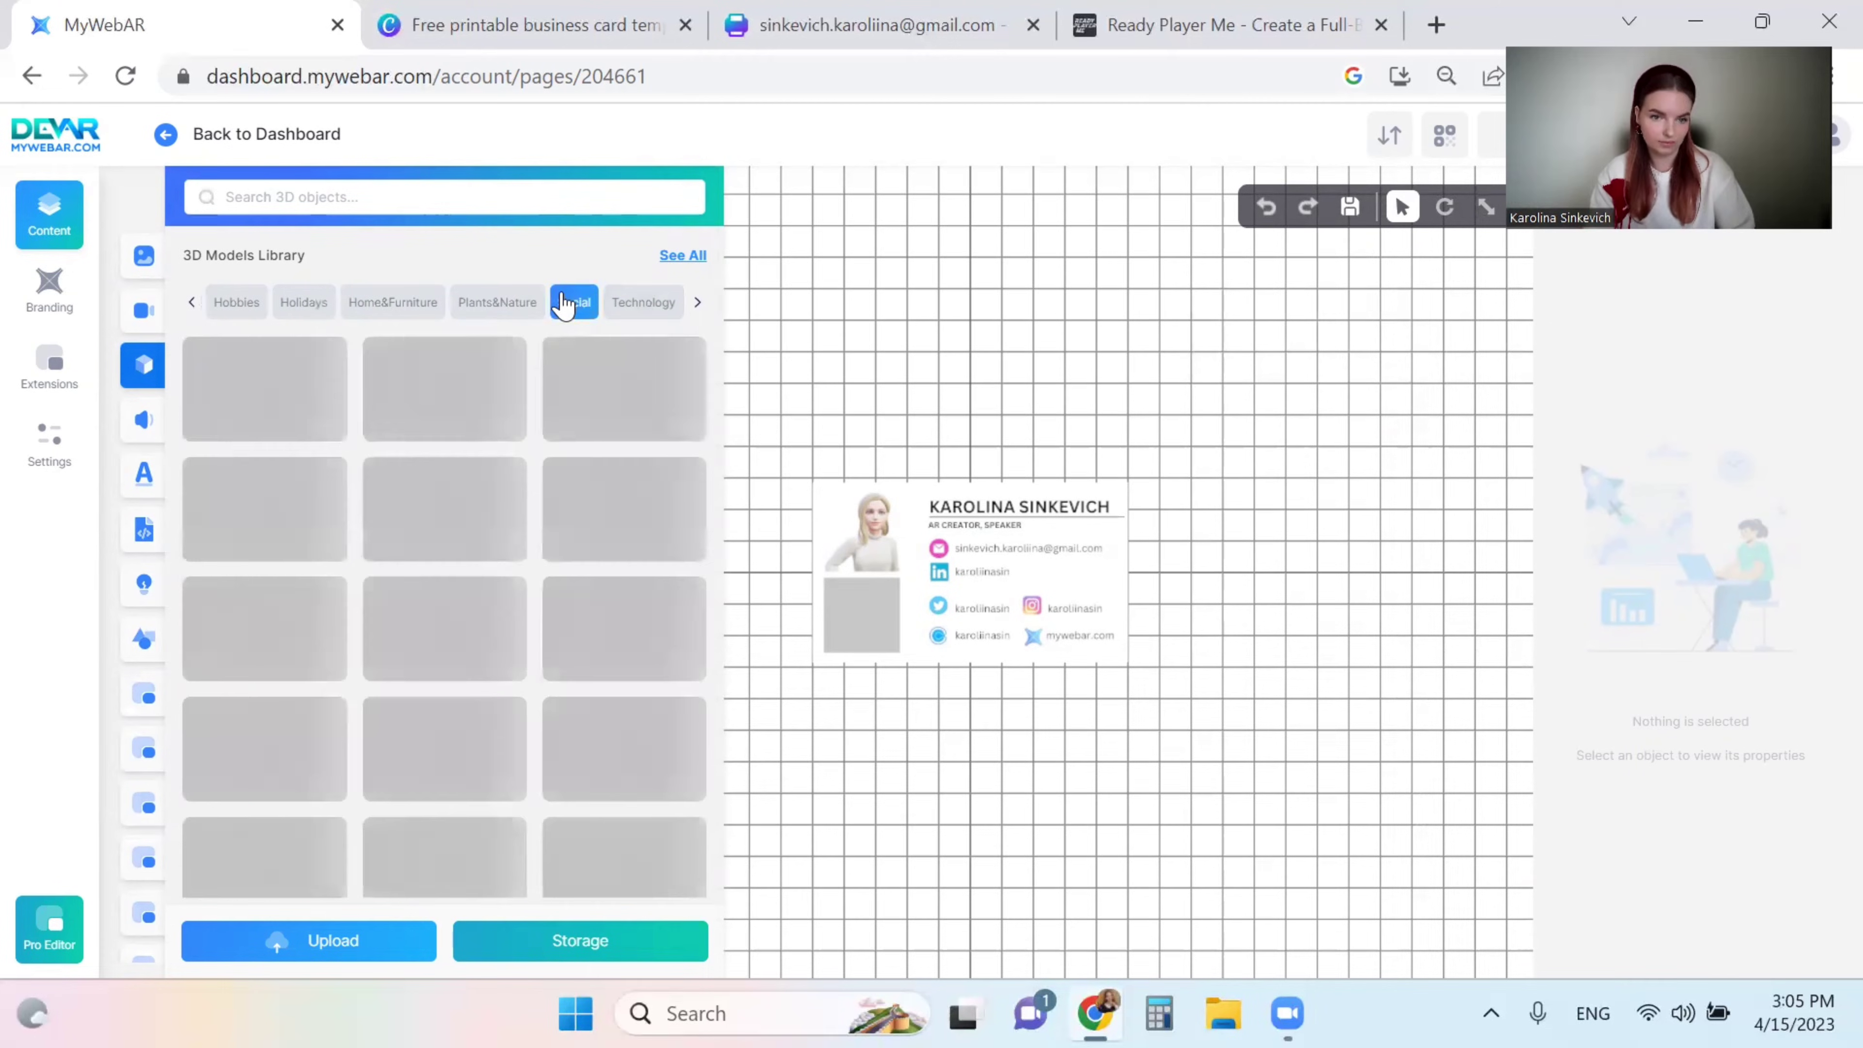
scroll(538, 473, down, 2)
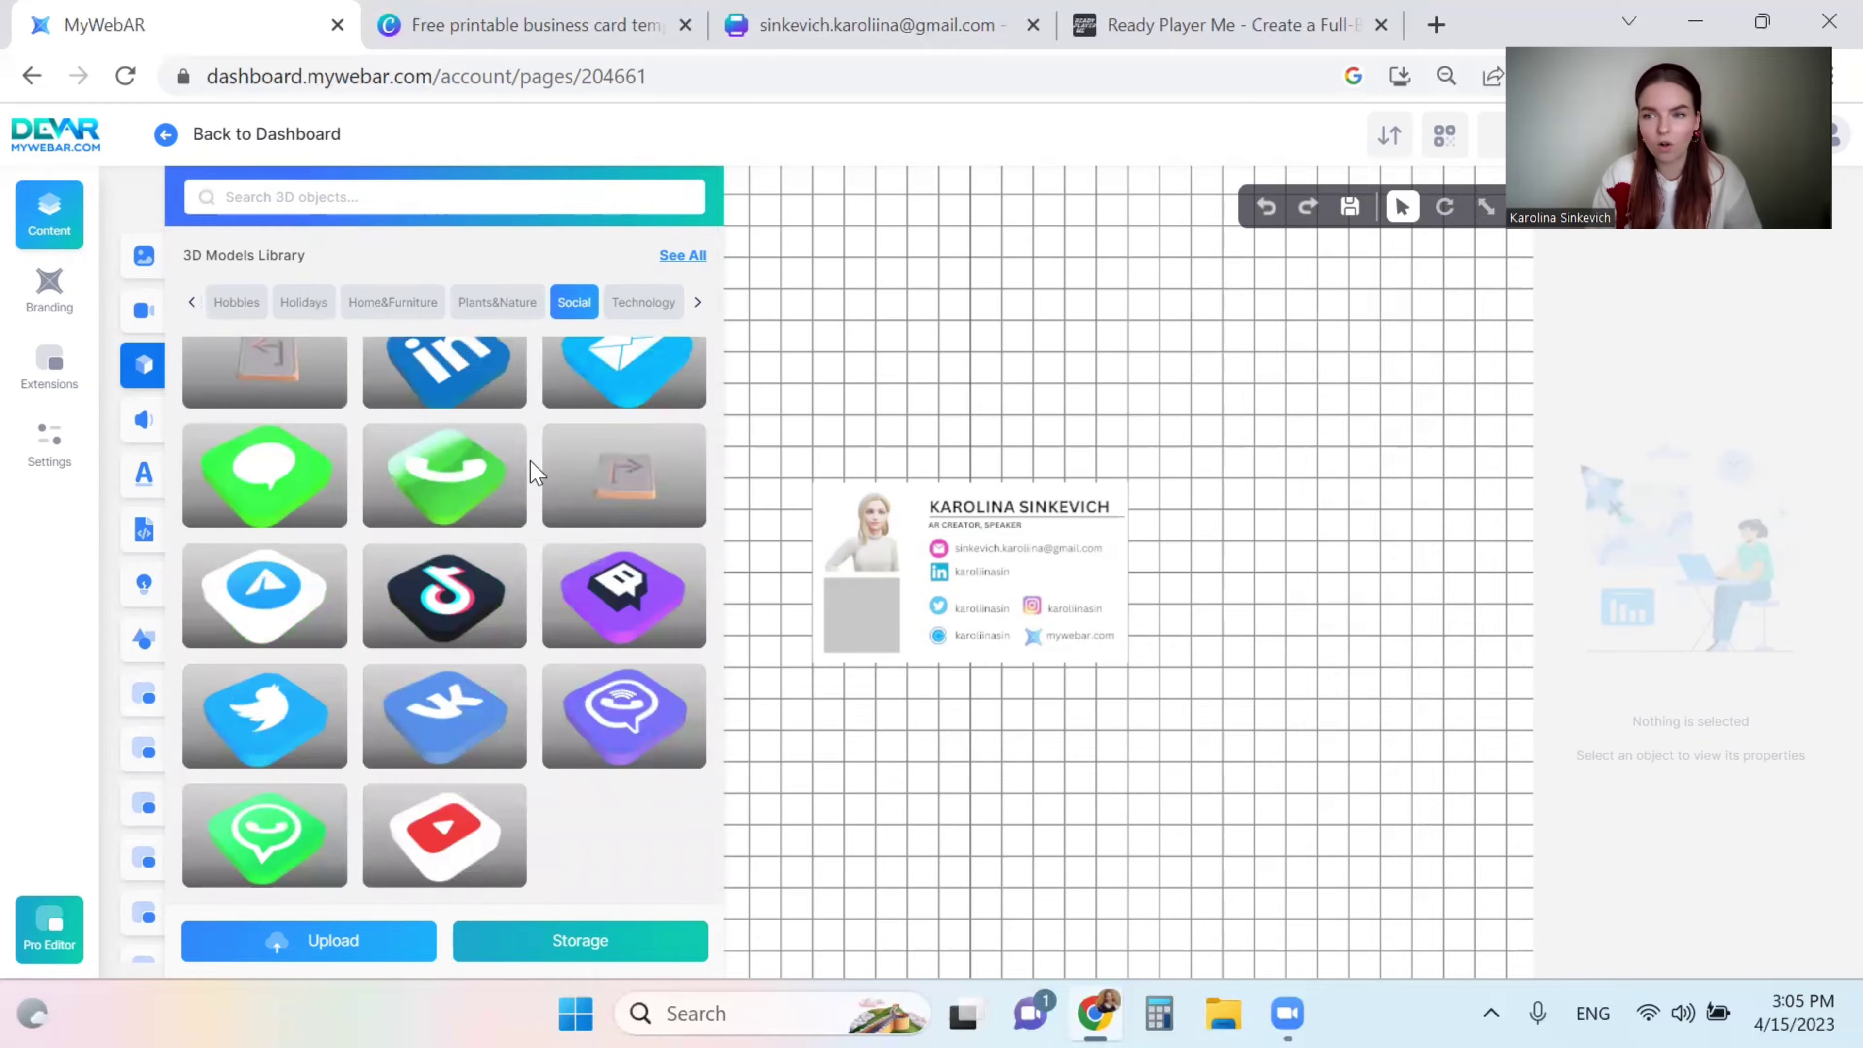
scroll(537, 473, up, 2)
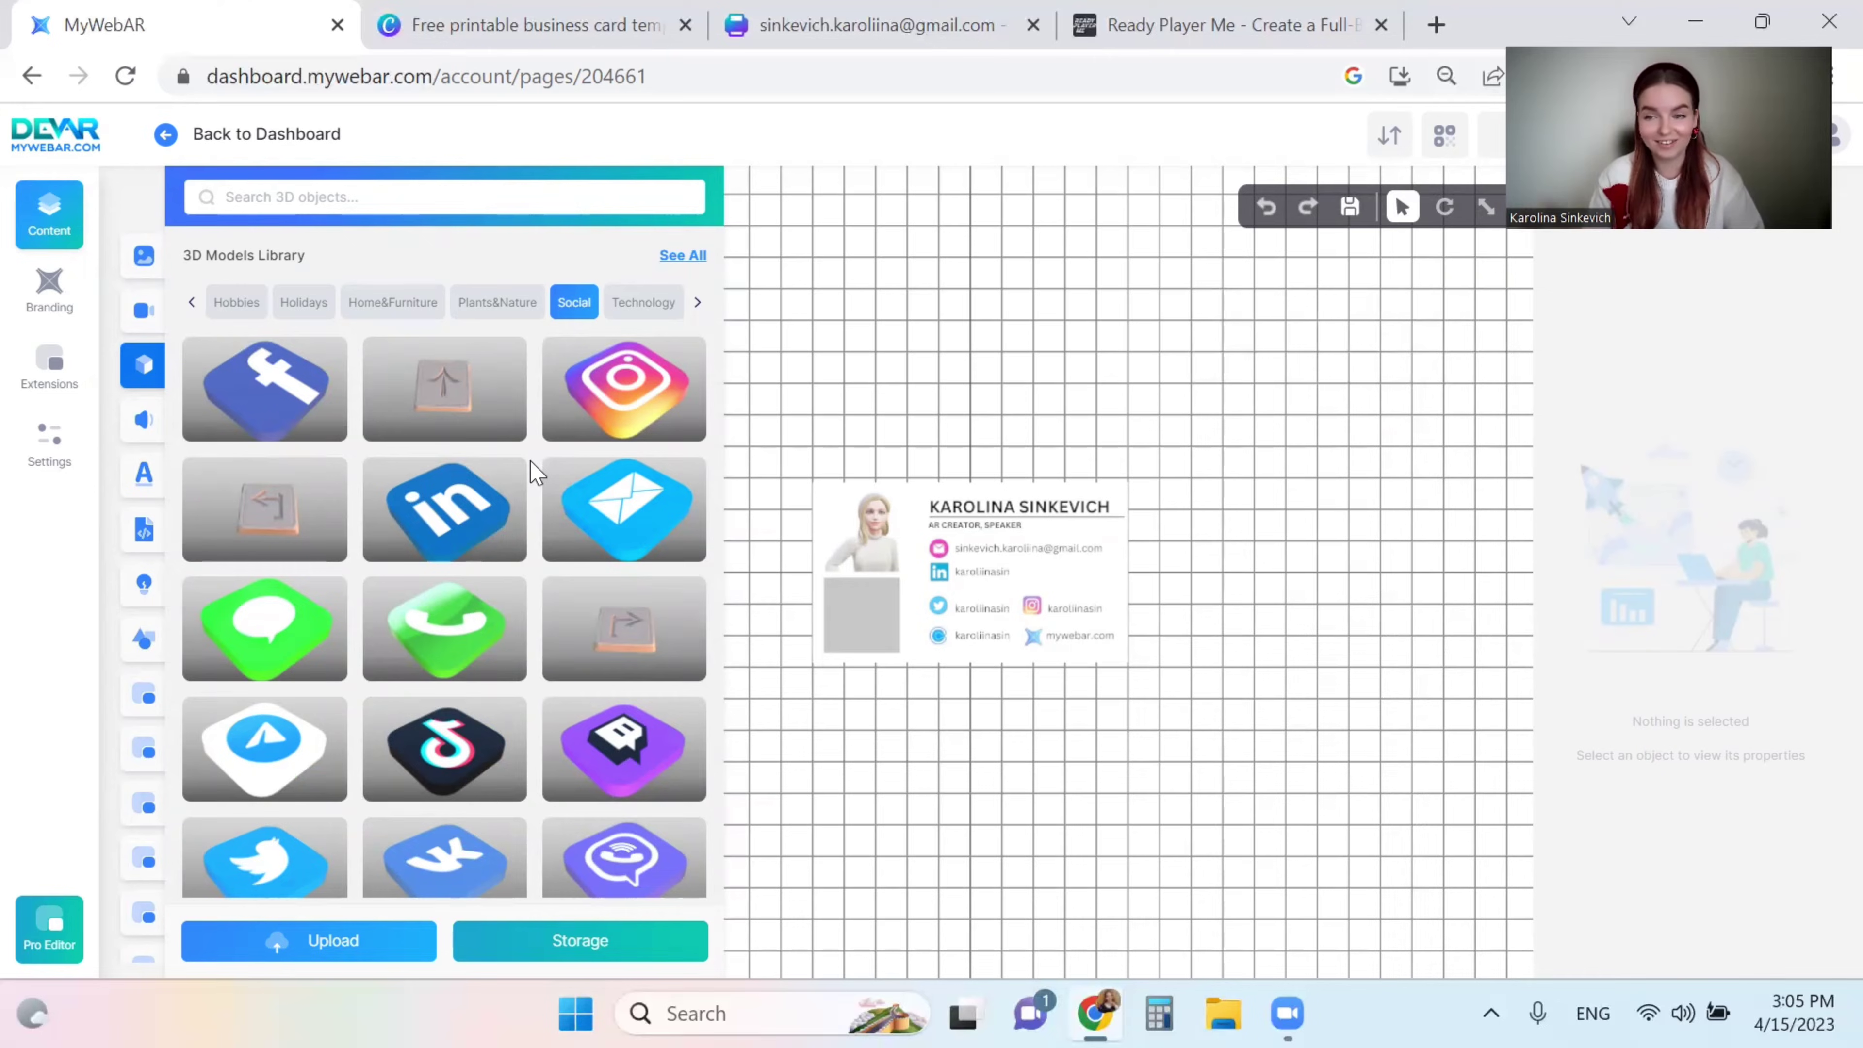
drag(596, 441, 923, 469)
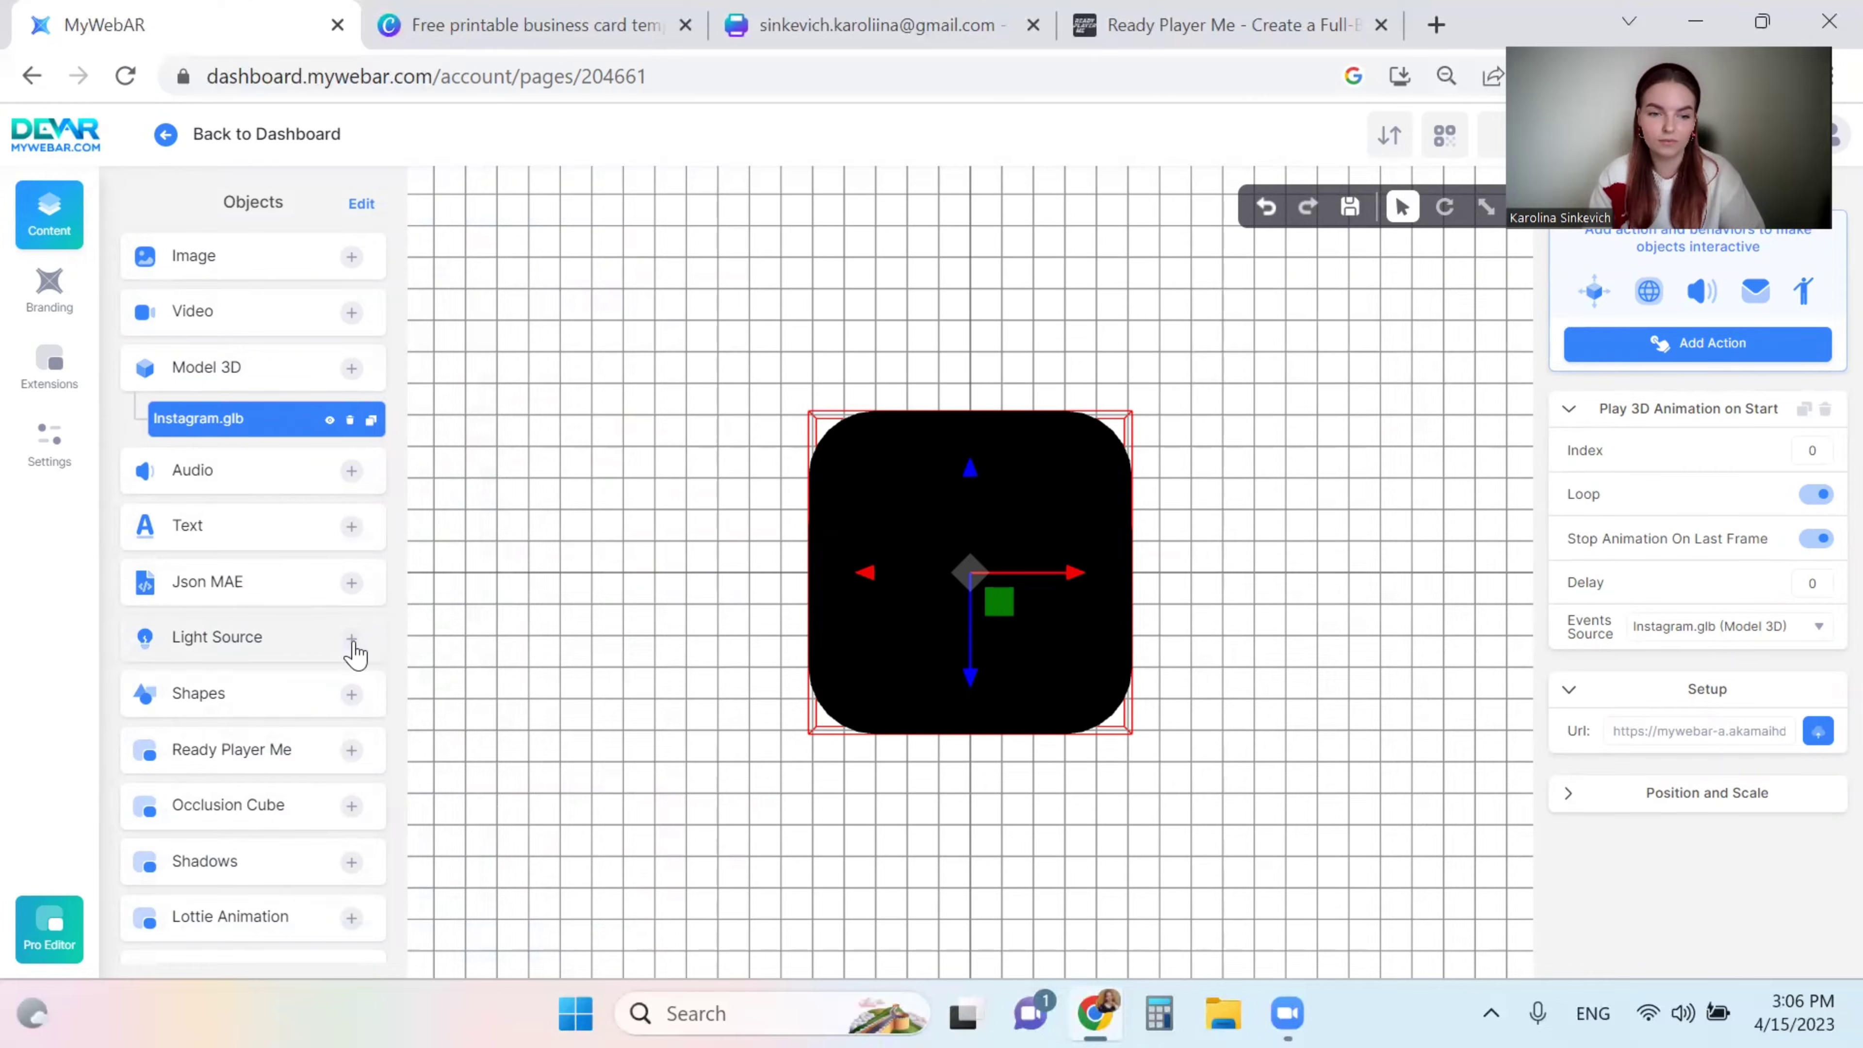
- Add a Directional Light to the scene
click(353, 649)
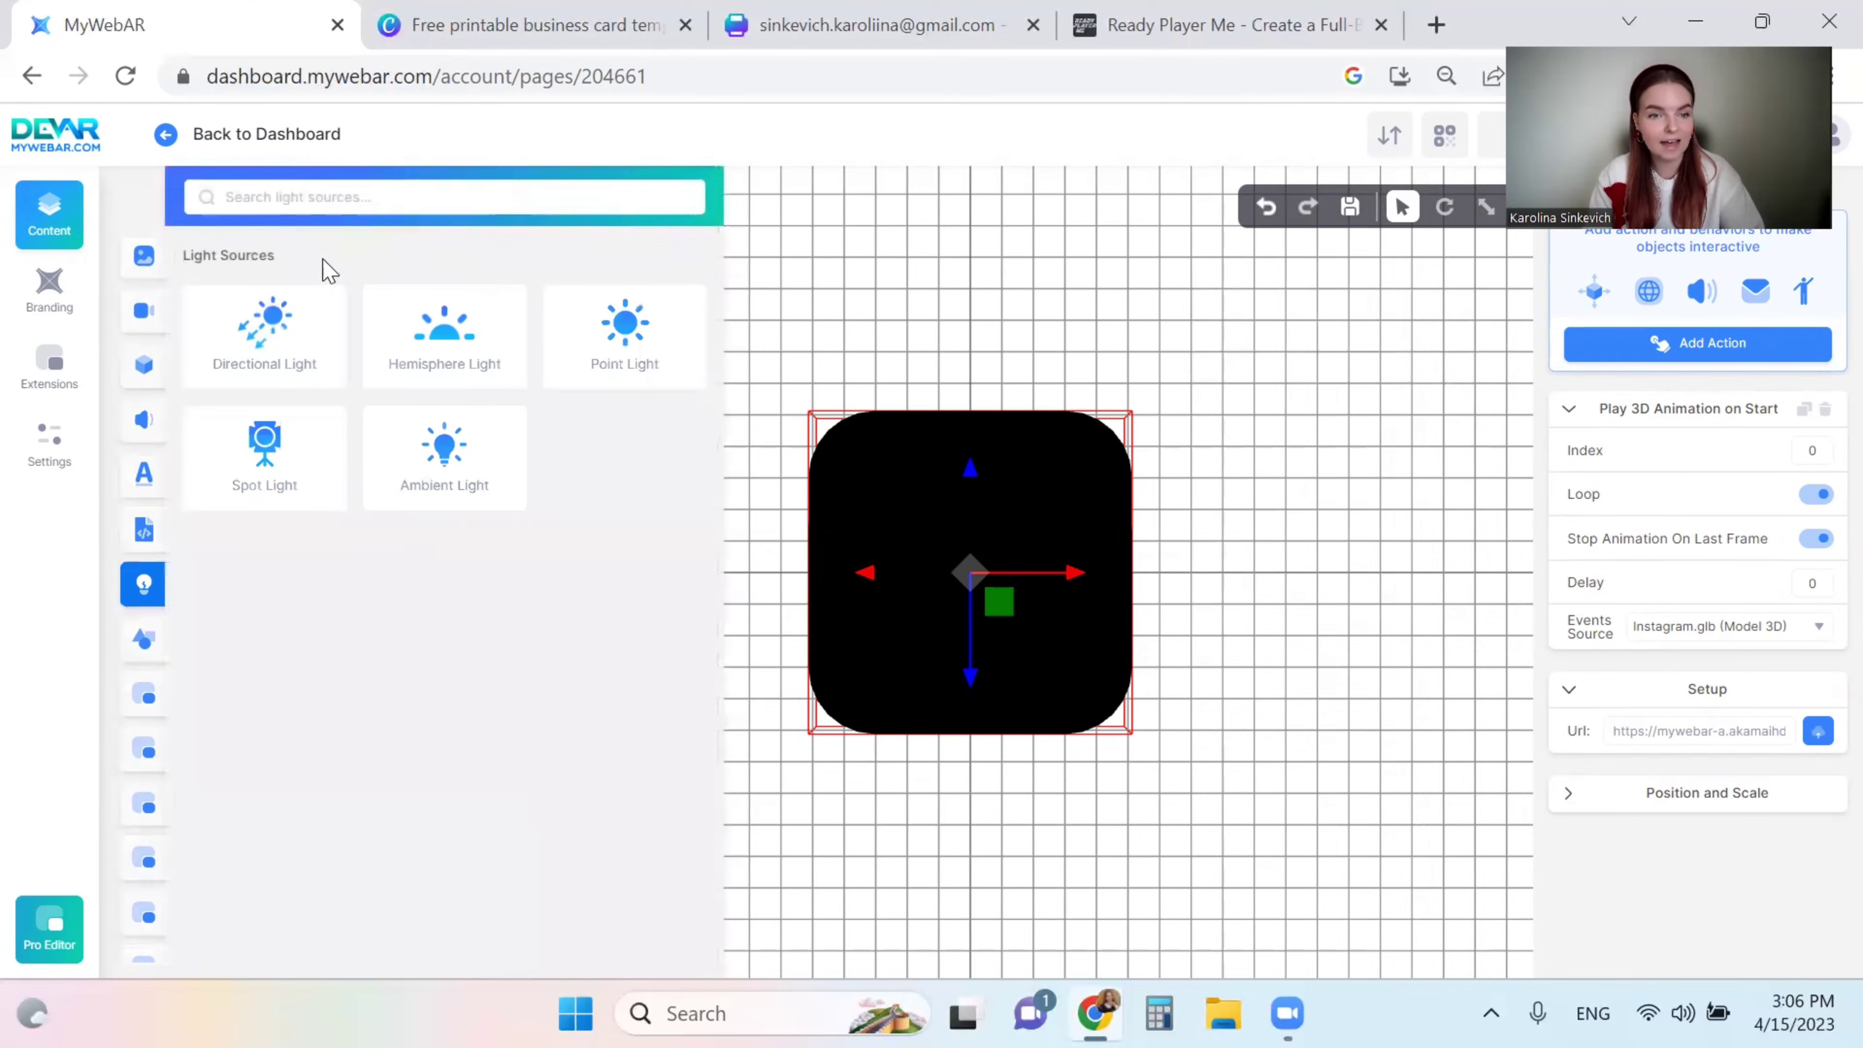
click(272, 338)
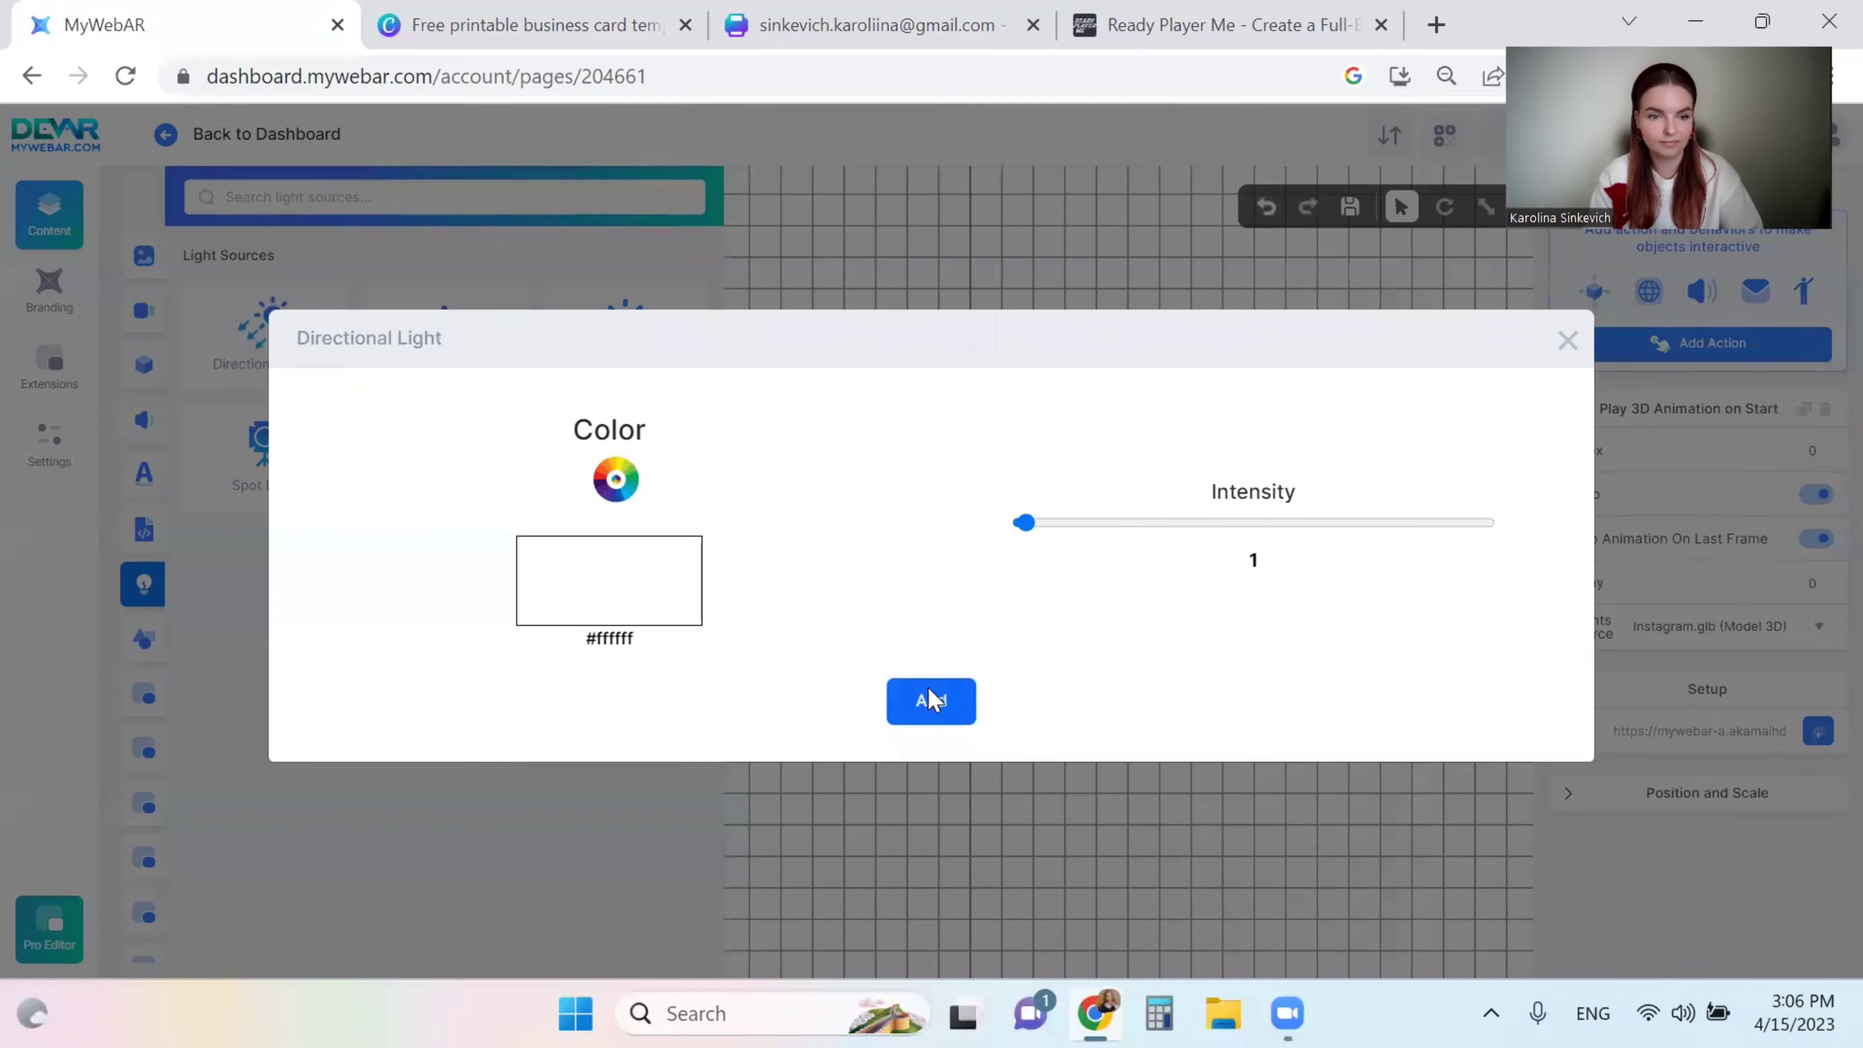
click(931, 700)
- Add an Ambient Light to the scene with default settings
click(356, 646)
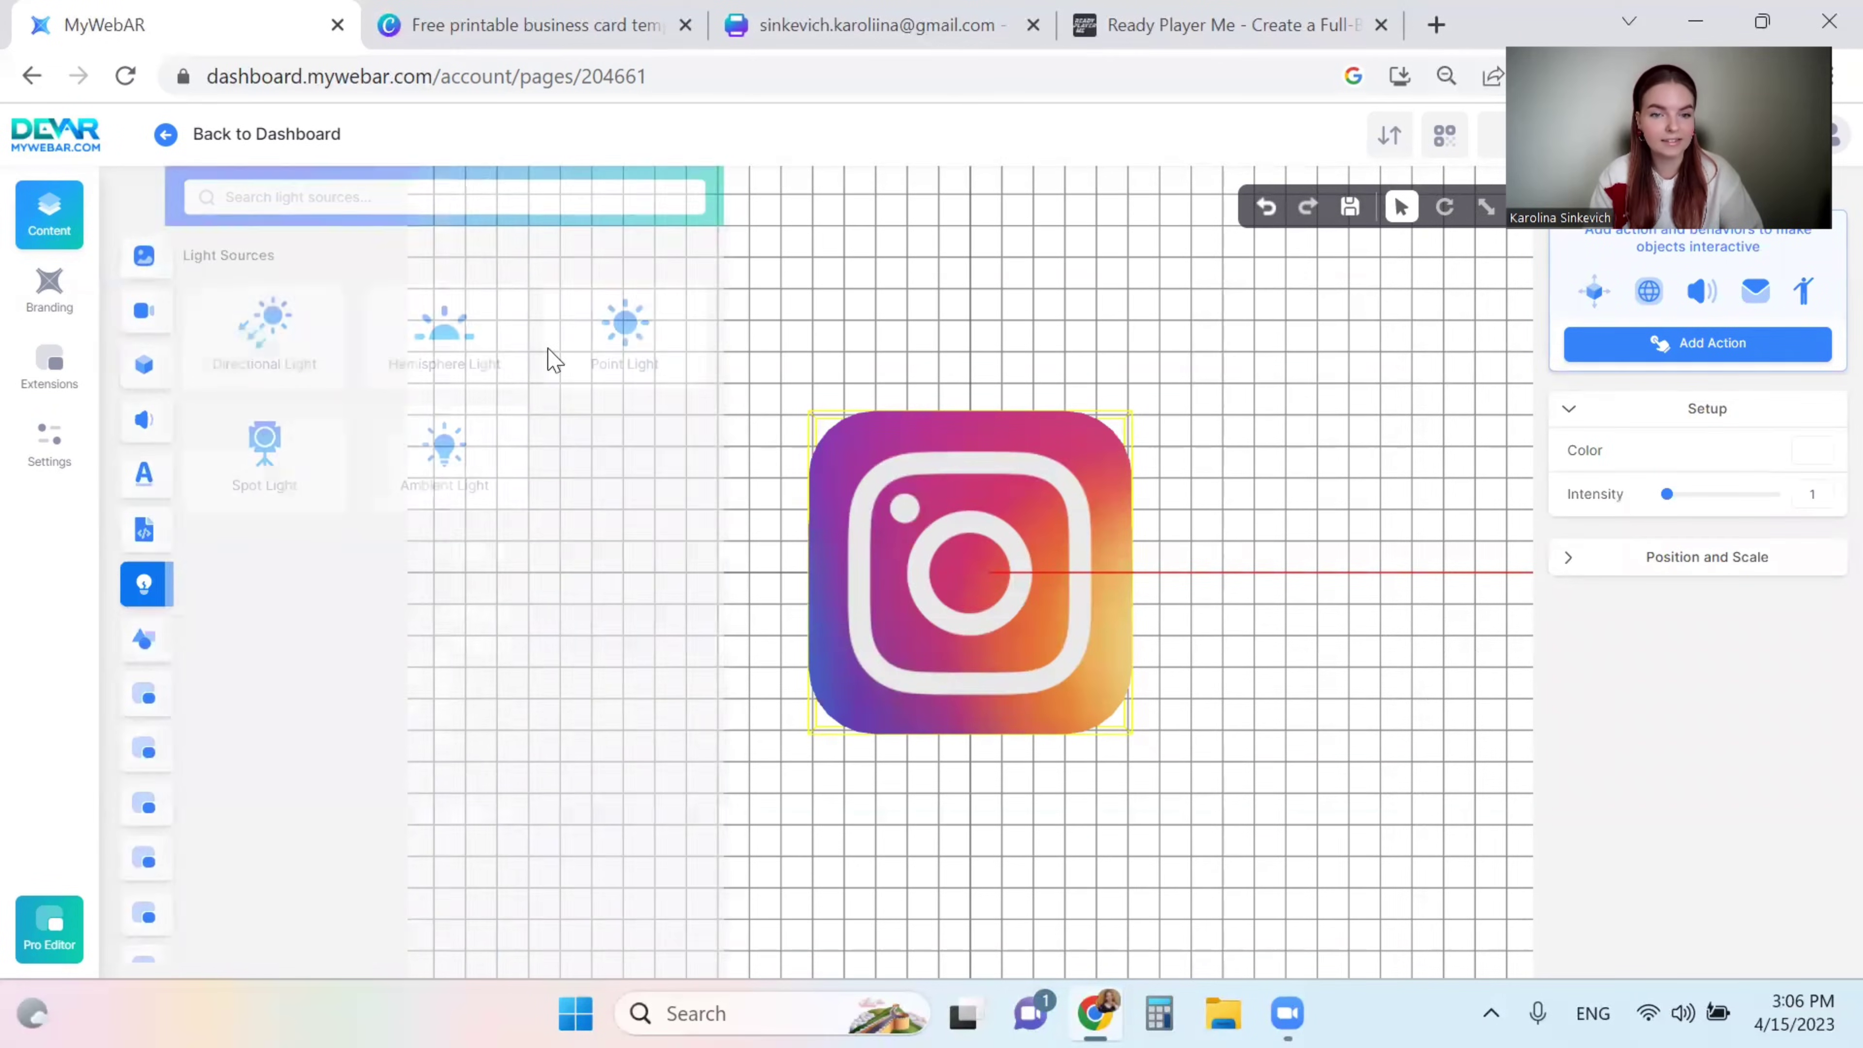
click(444, 461)
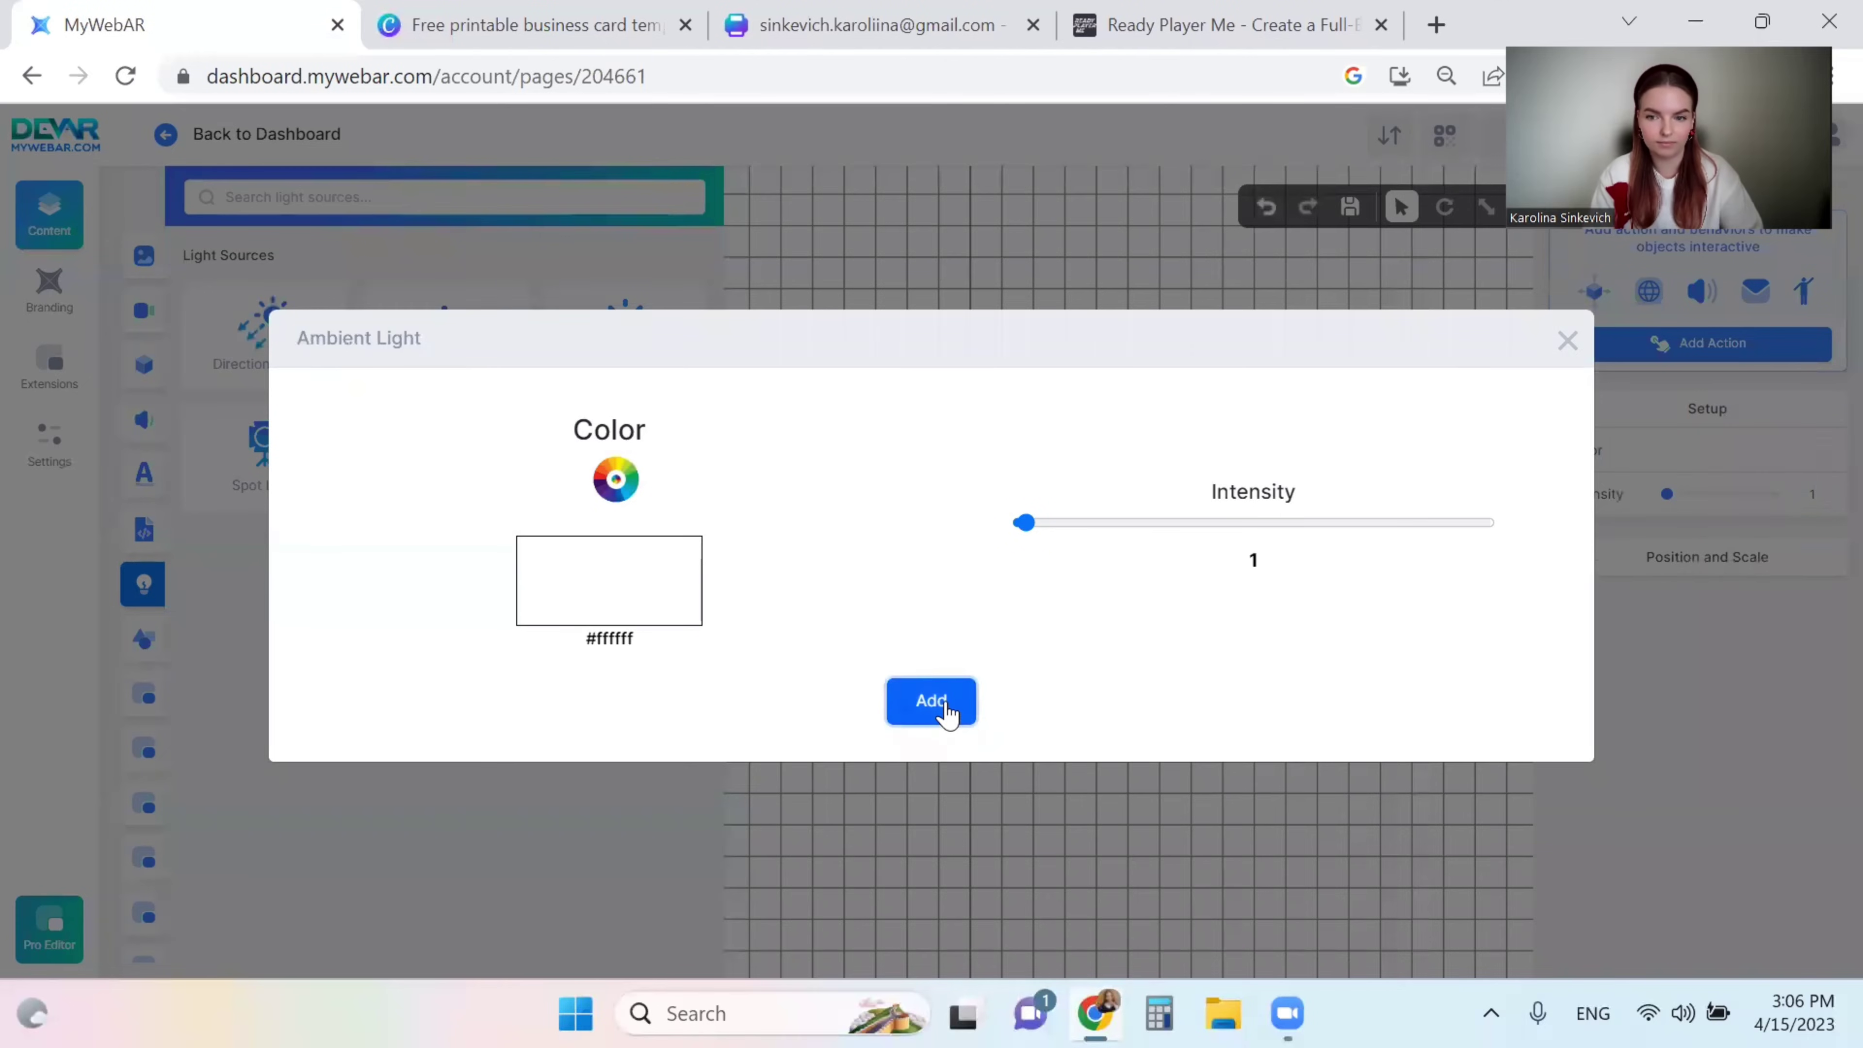
click(931, 699)
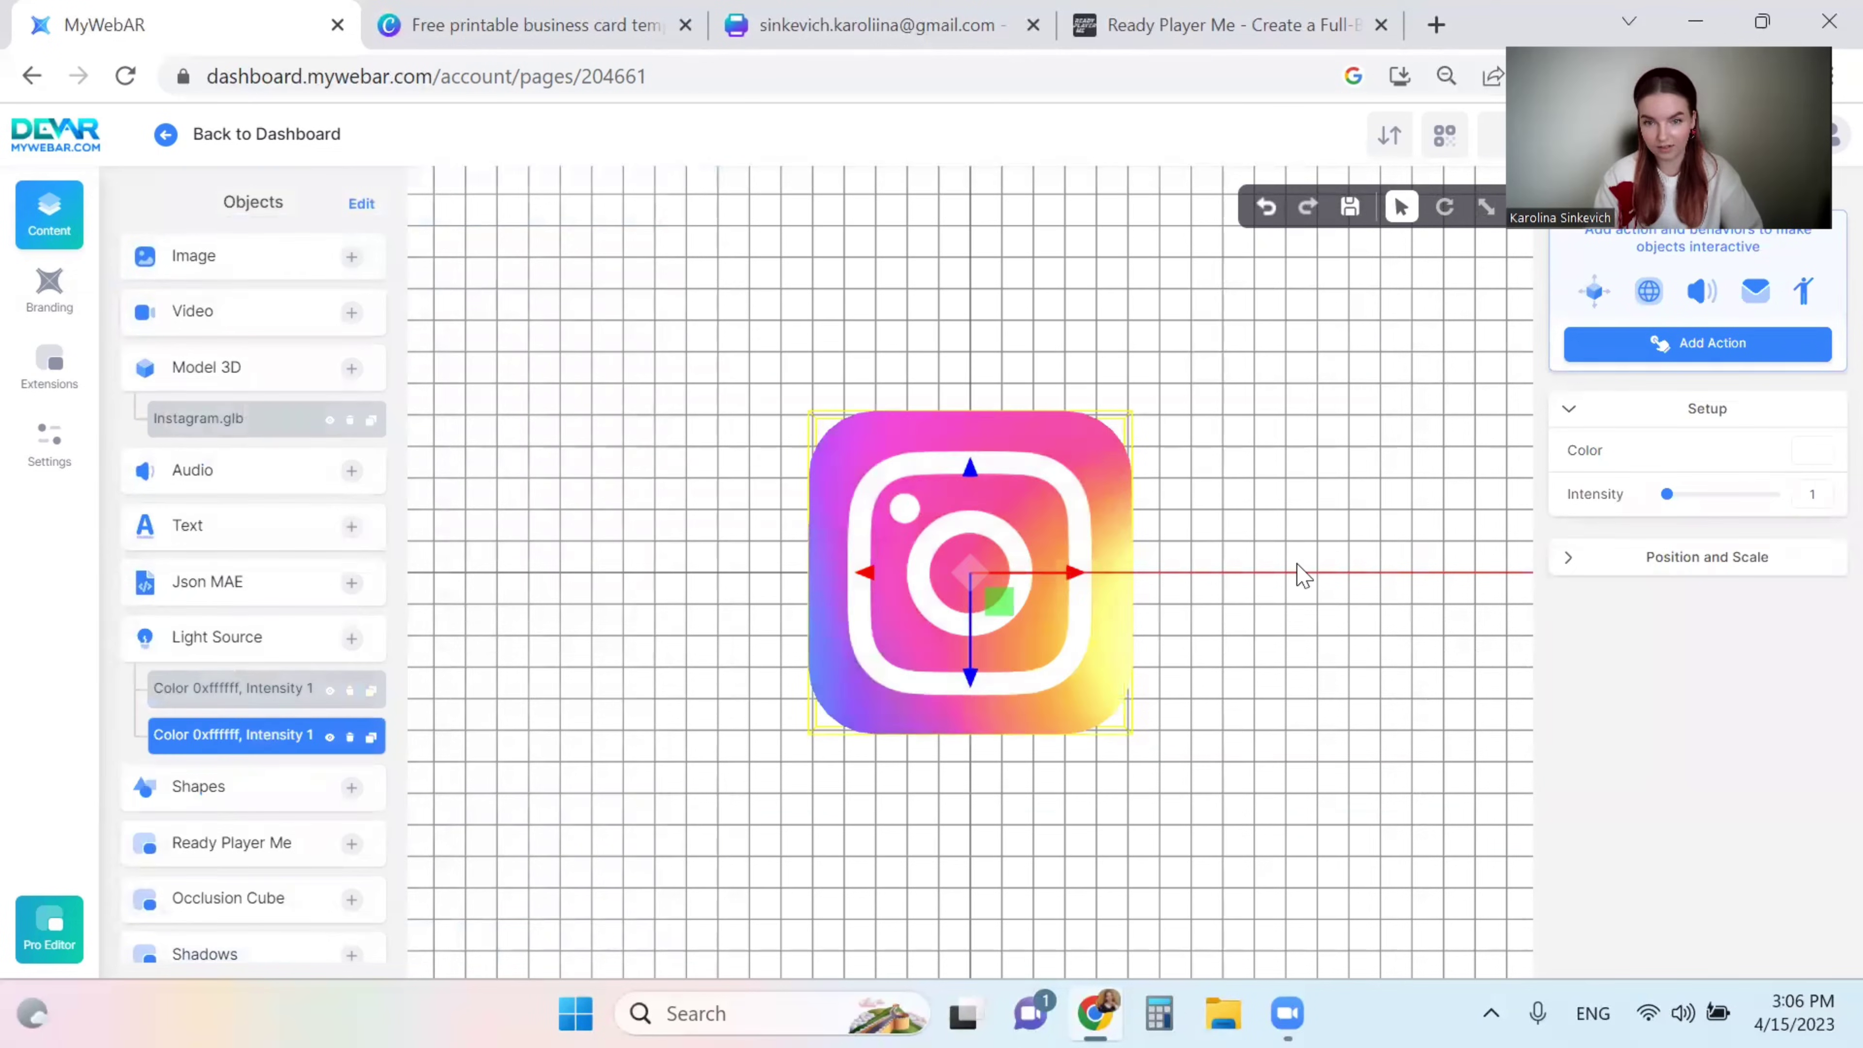
- Rotate the new light around its vertical axis to angle it
click(1572, 567)
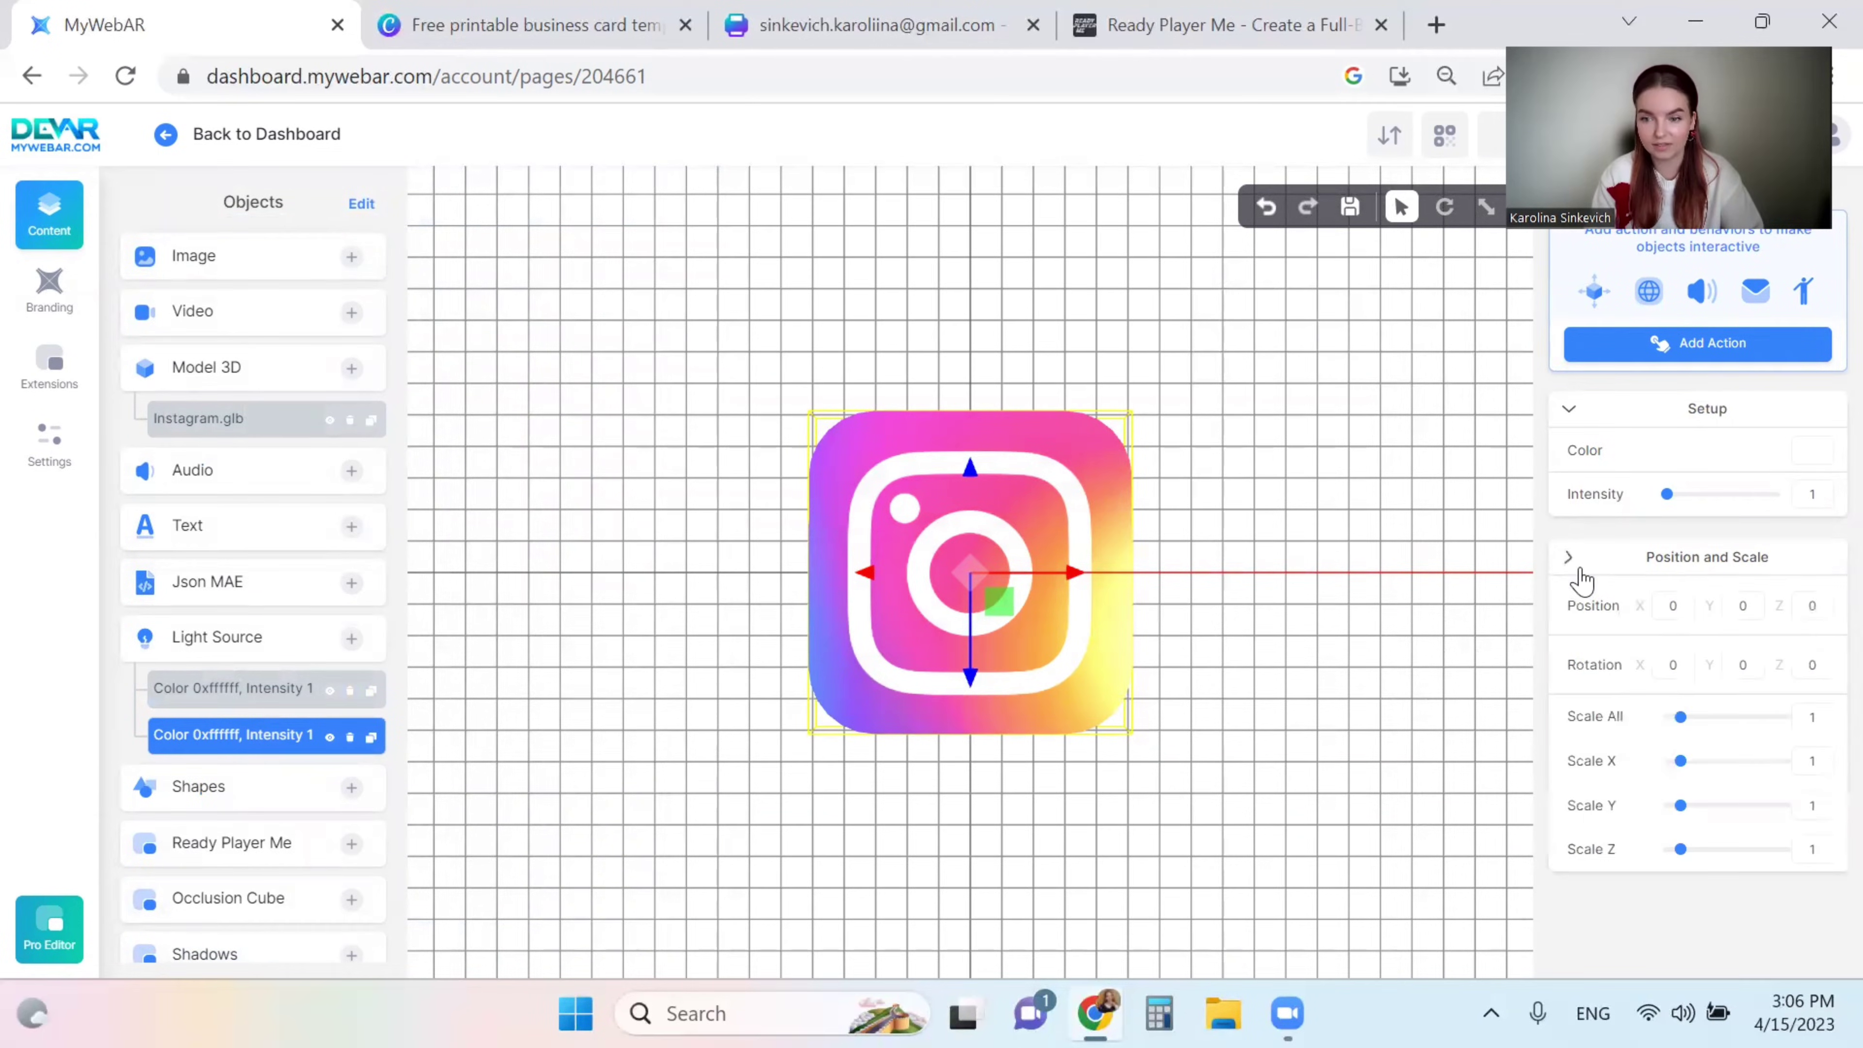
click(1444, 206)
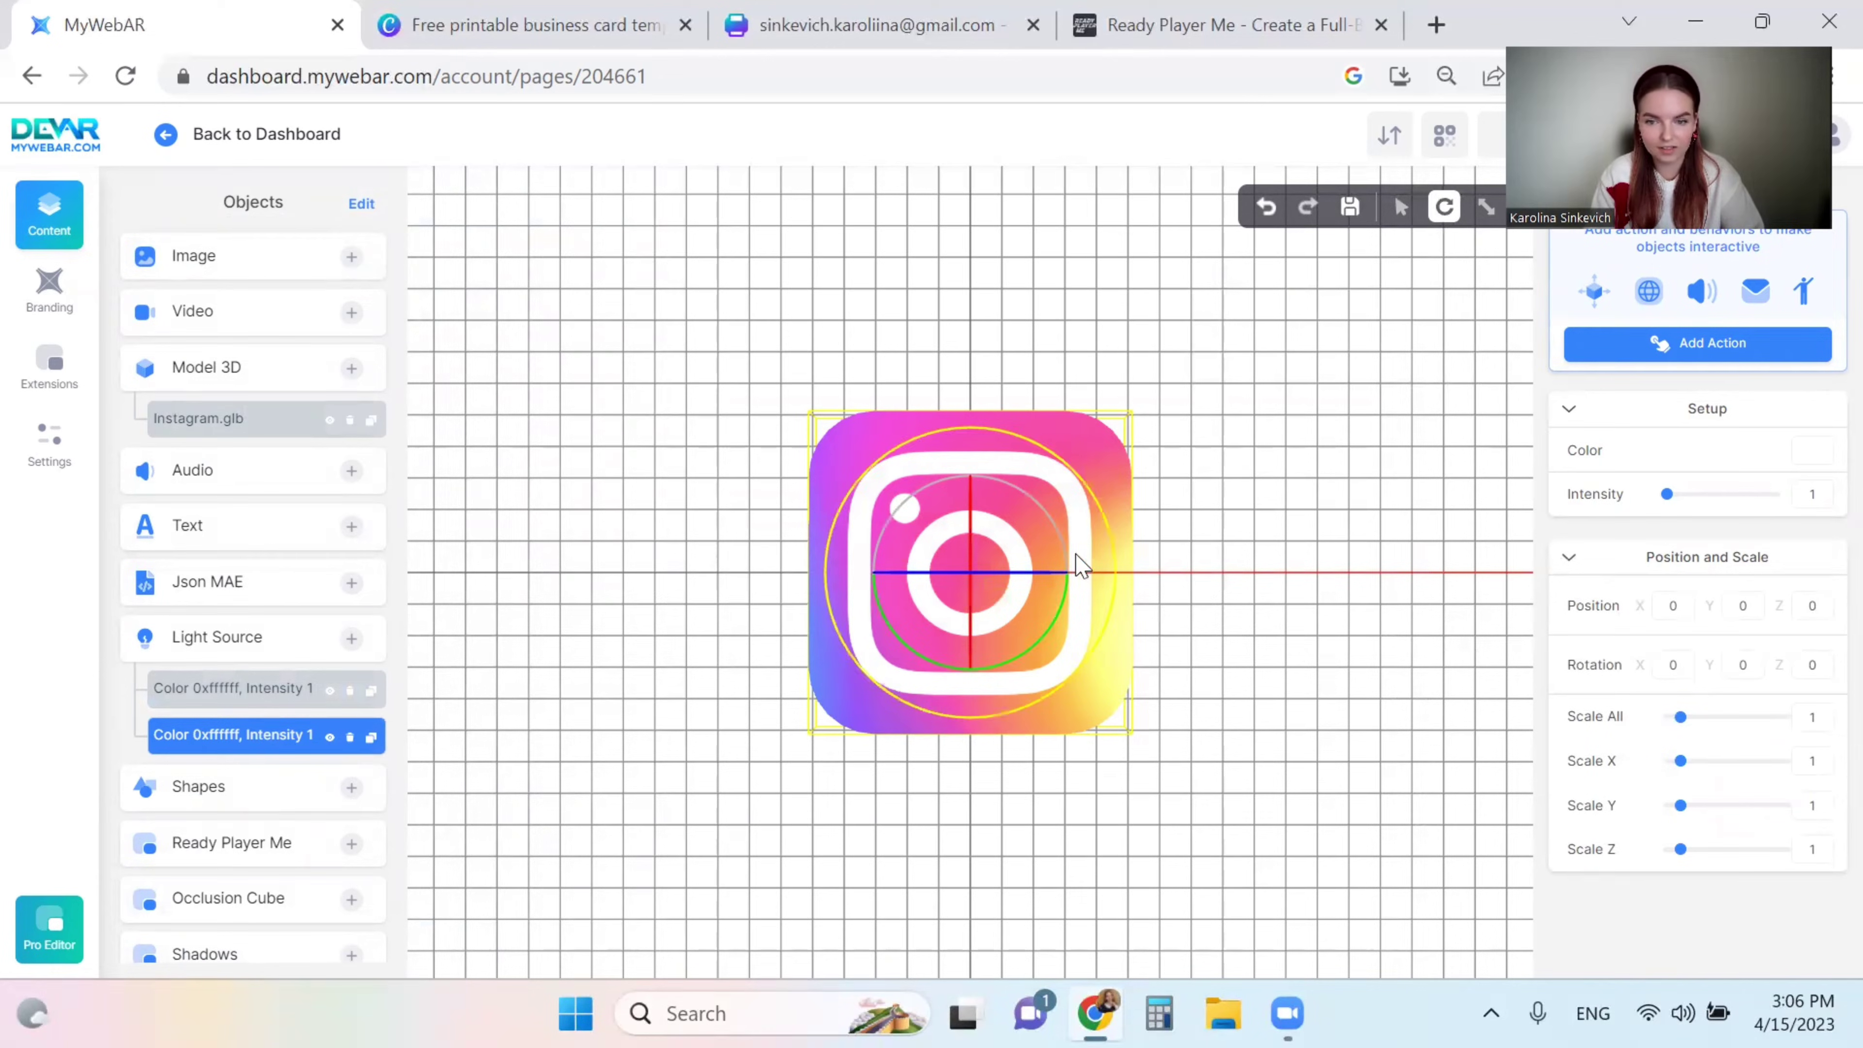
drag(1063, 619, 1016, 664)
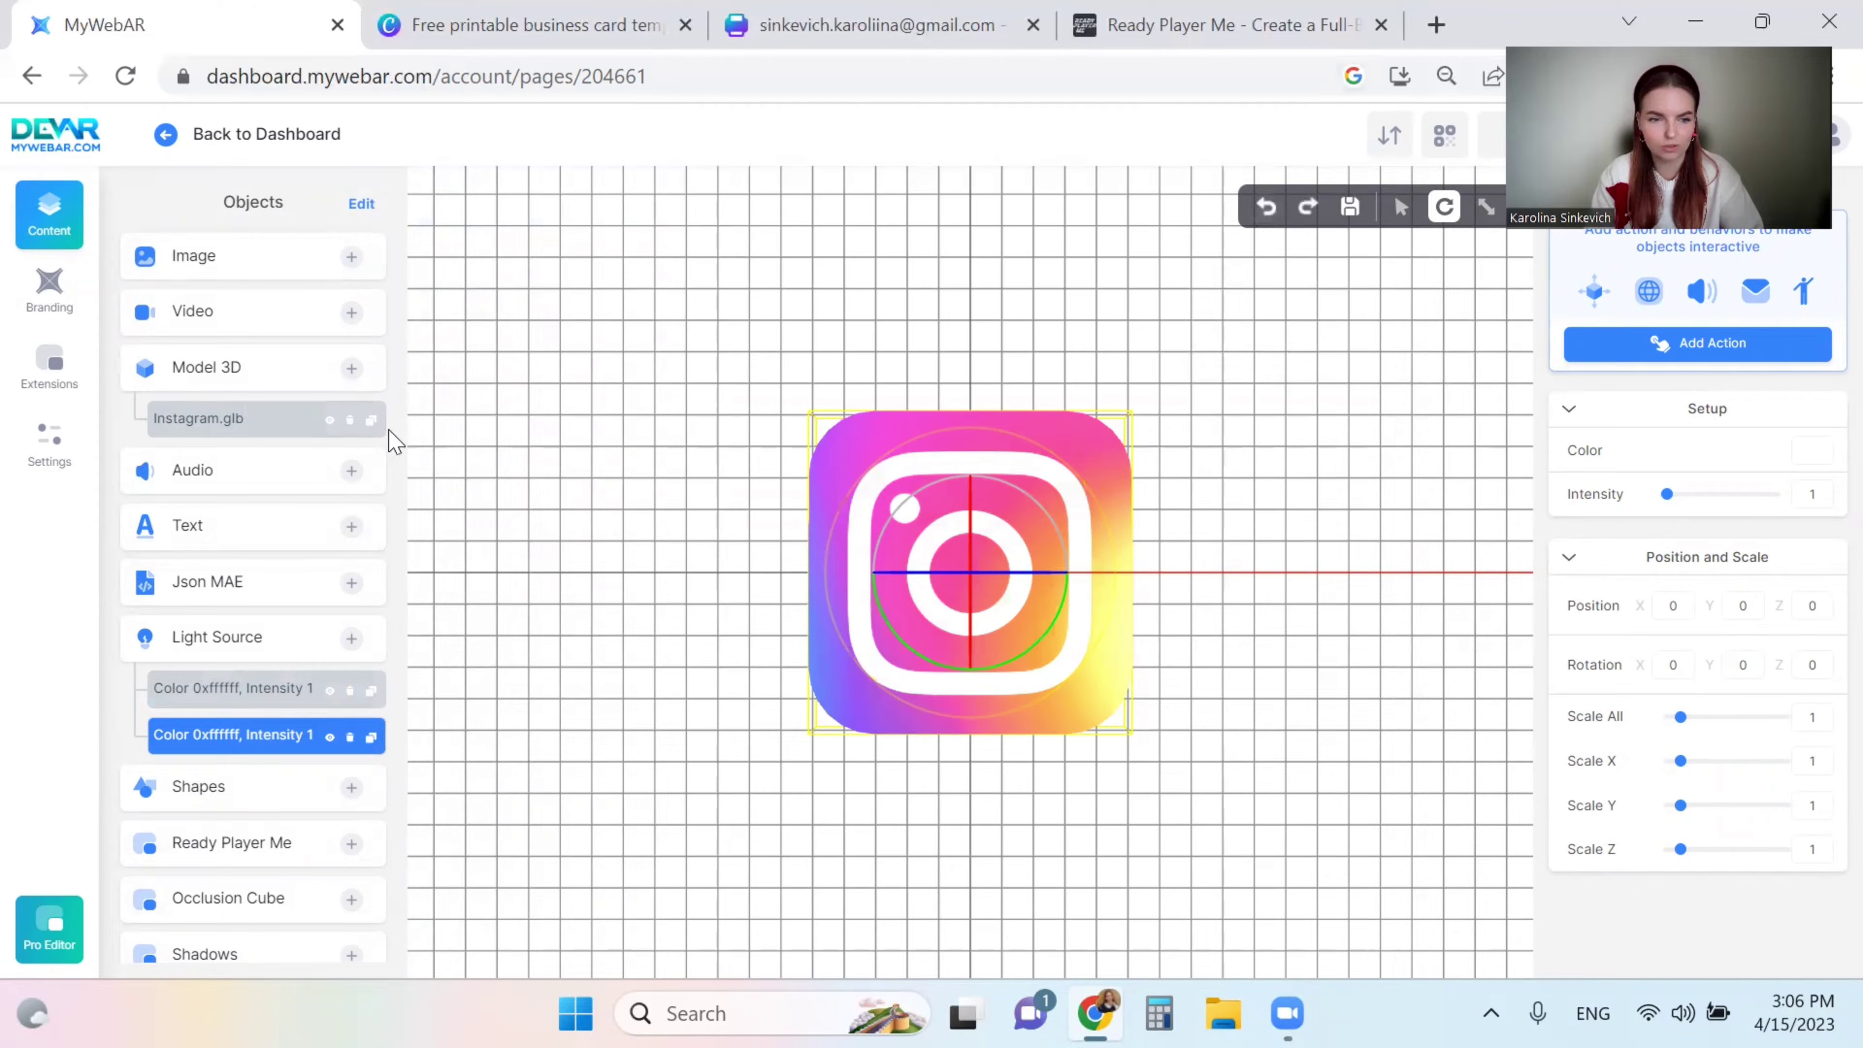
- Rotate the Instagram model to Y -90 so it faces forward
click(225, 444)
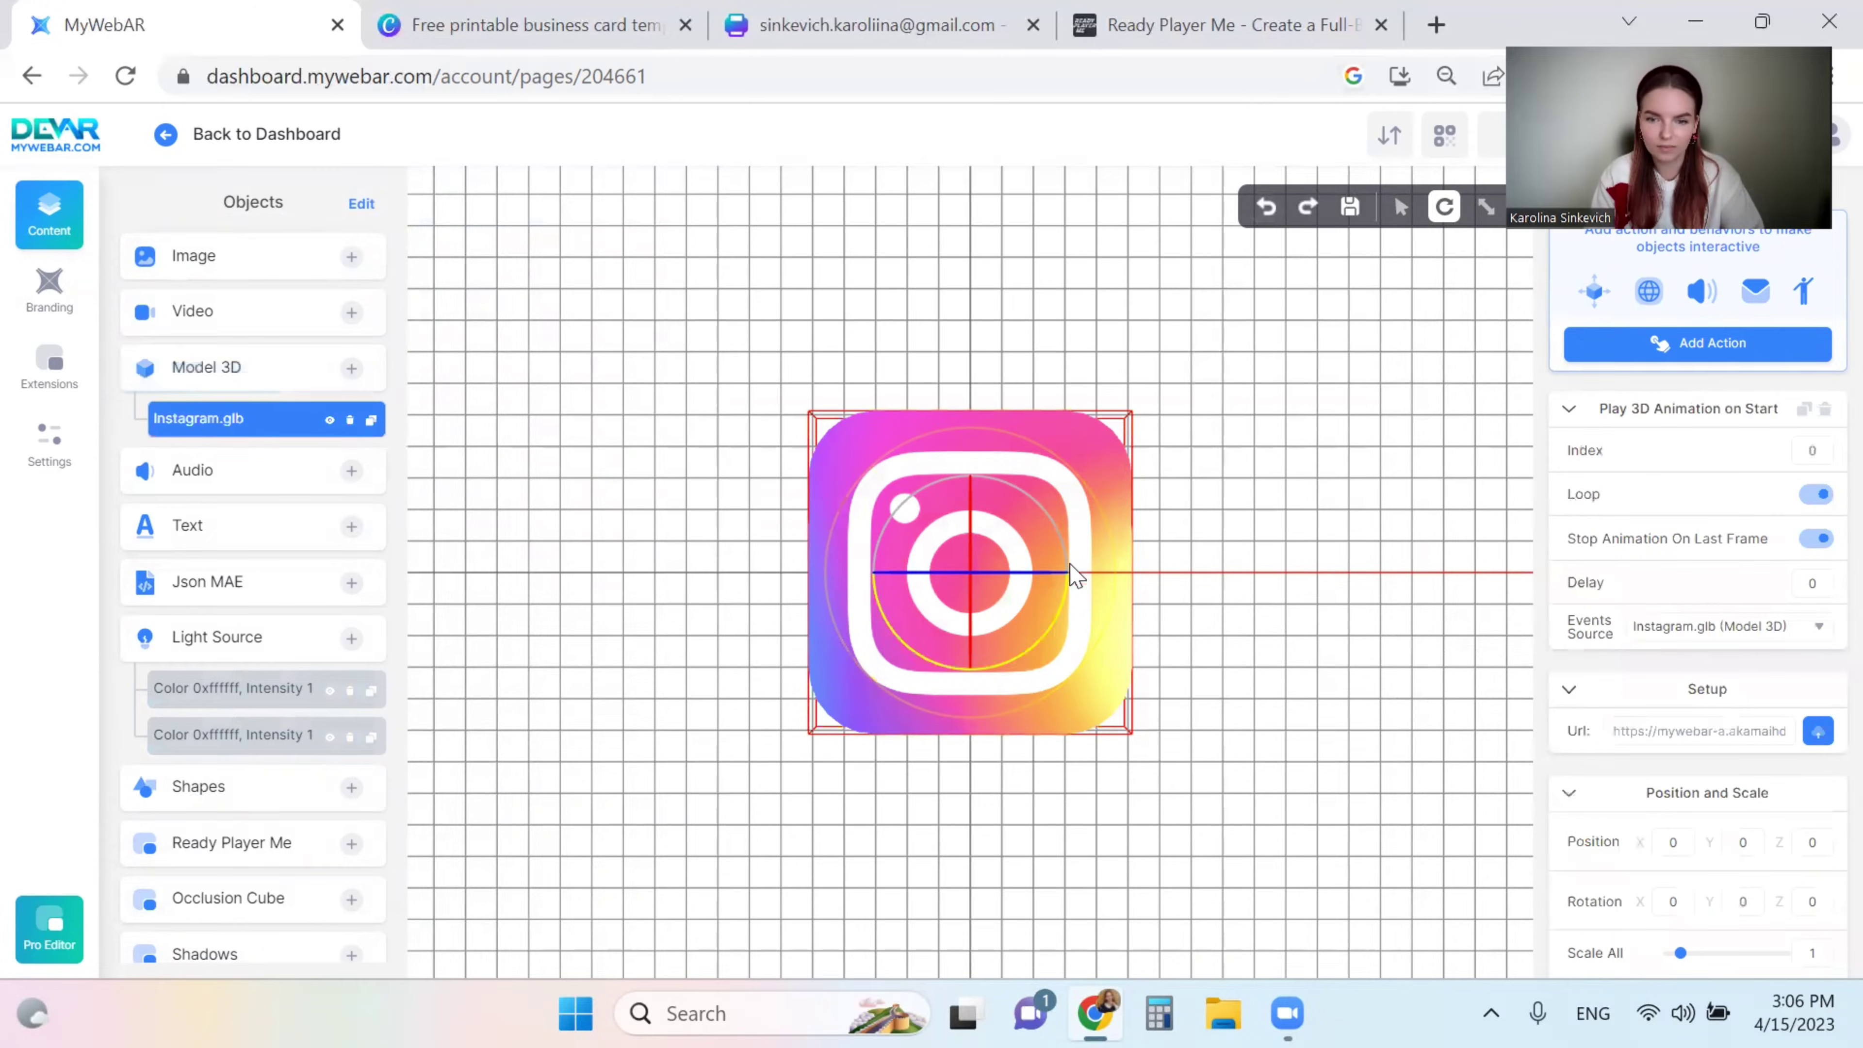
drag(1073, 603, 1063, 631)
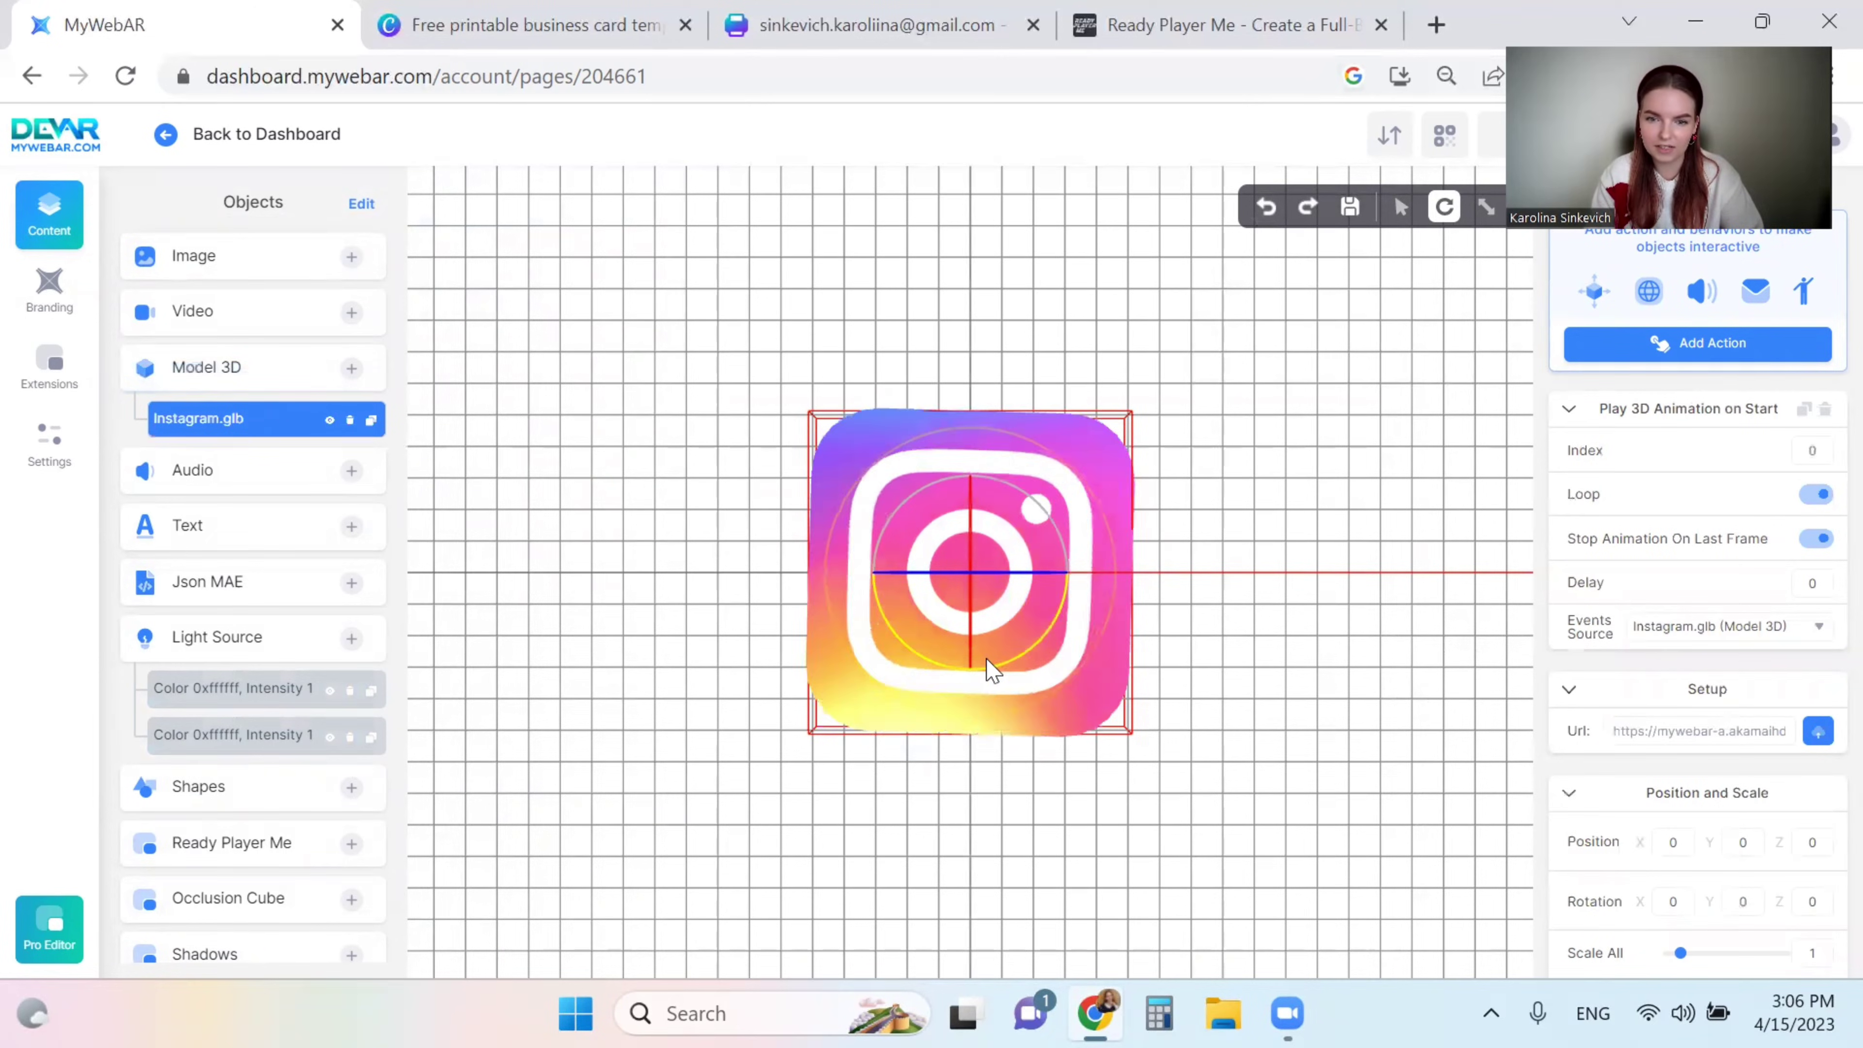
drag(1002, 672, 1694, 651)
scroll(1694, 652, down, 2)
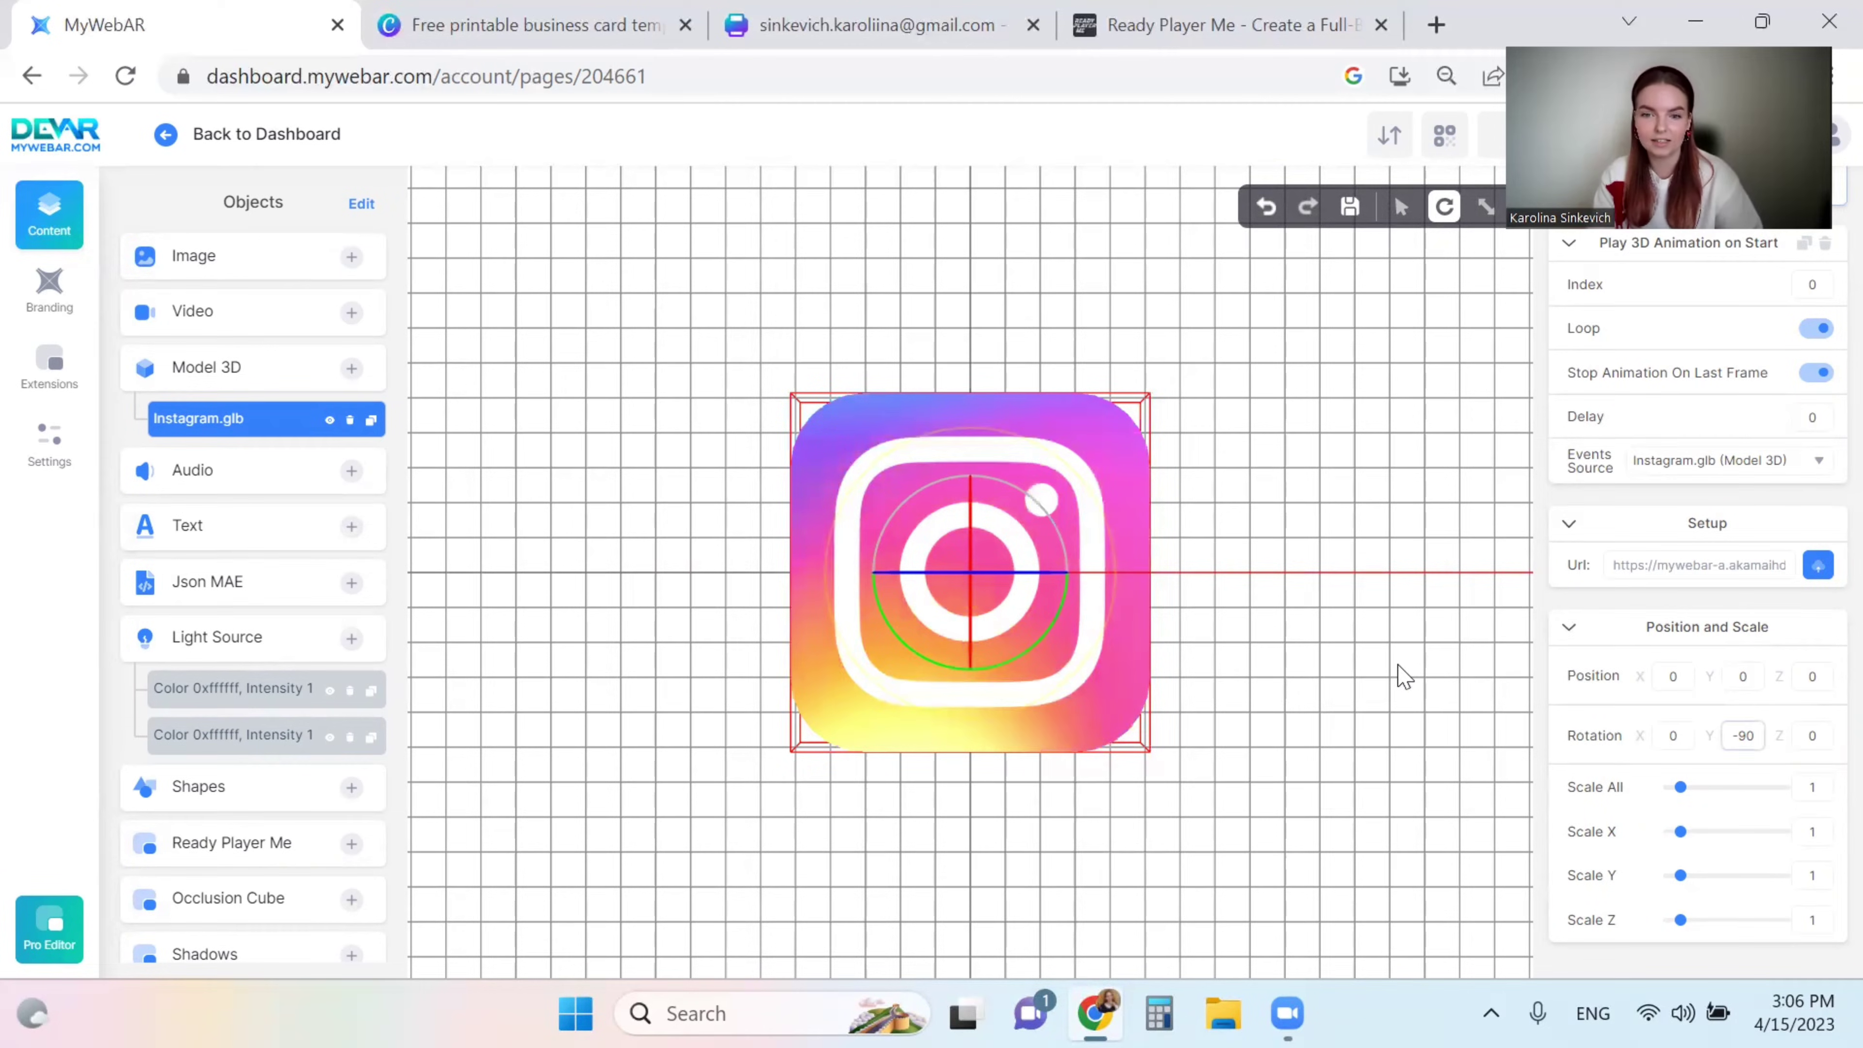
- Scale the Instagram icon to 0.26 and move it beneath the card's lower-left side
click(1486, 206)
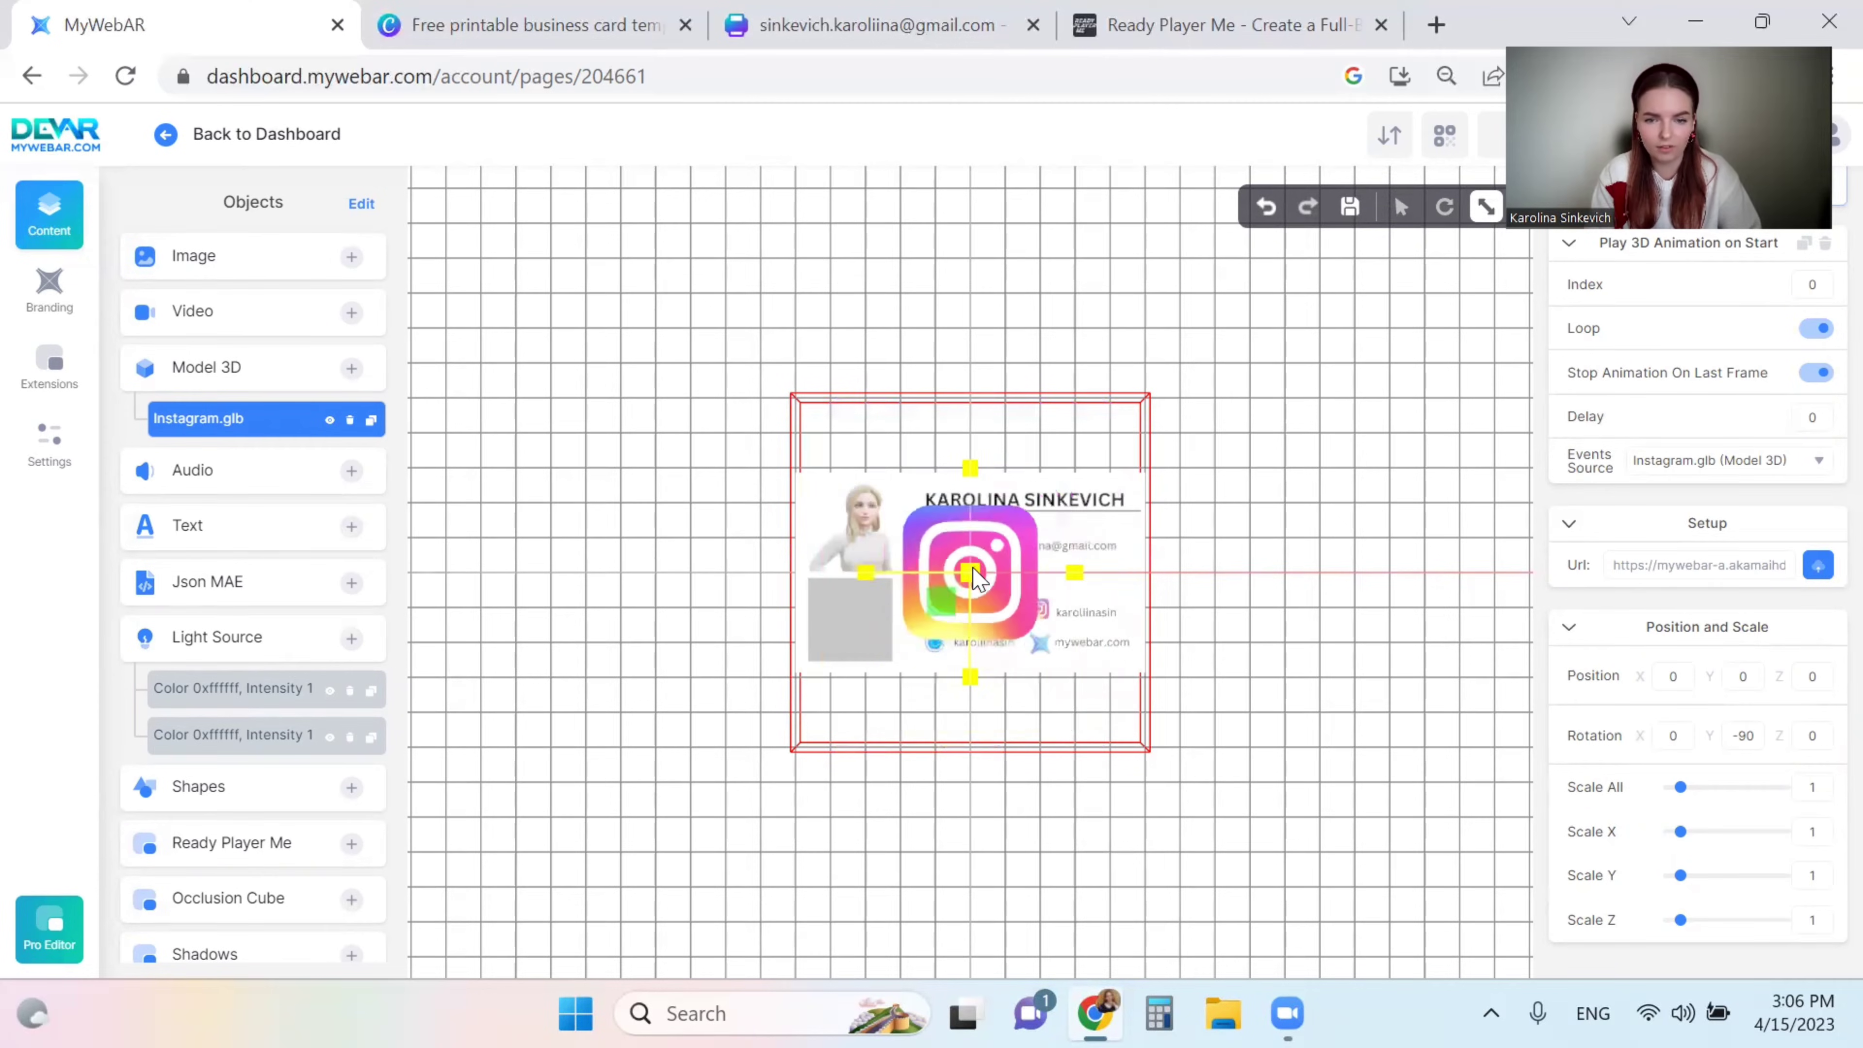
click(1401, 206)
drag(972, 679, 969, 836)
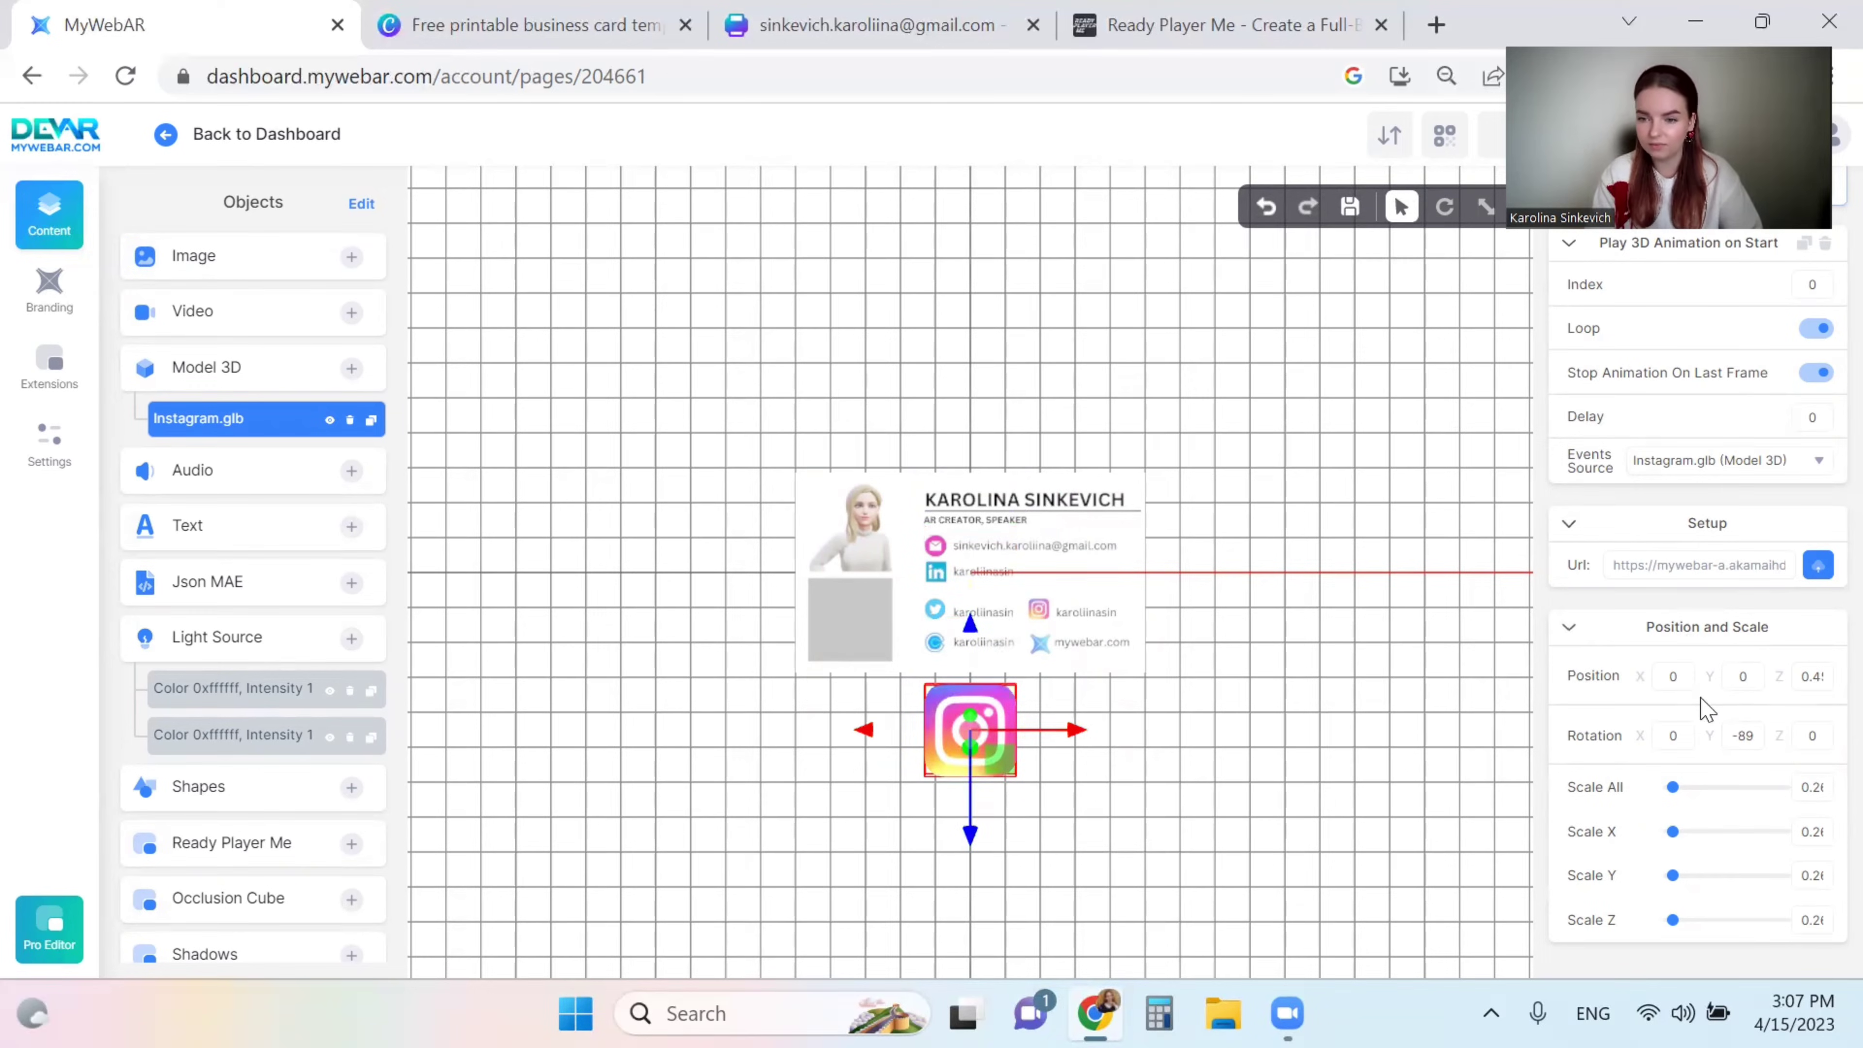
click(1566, 628)
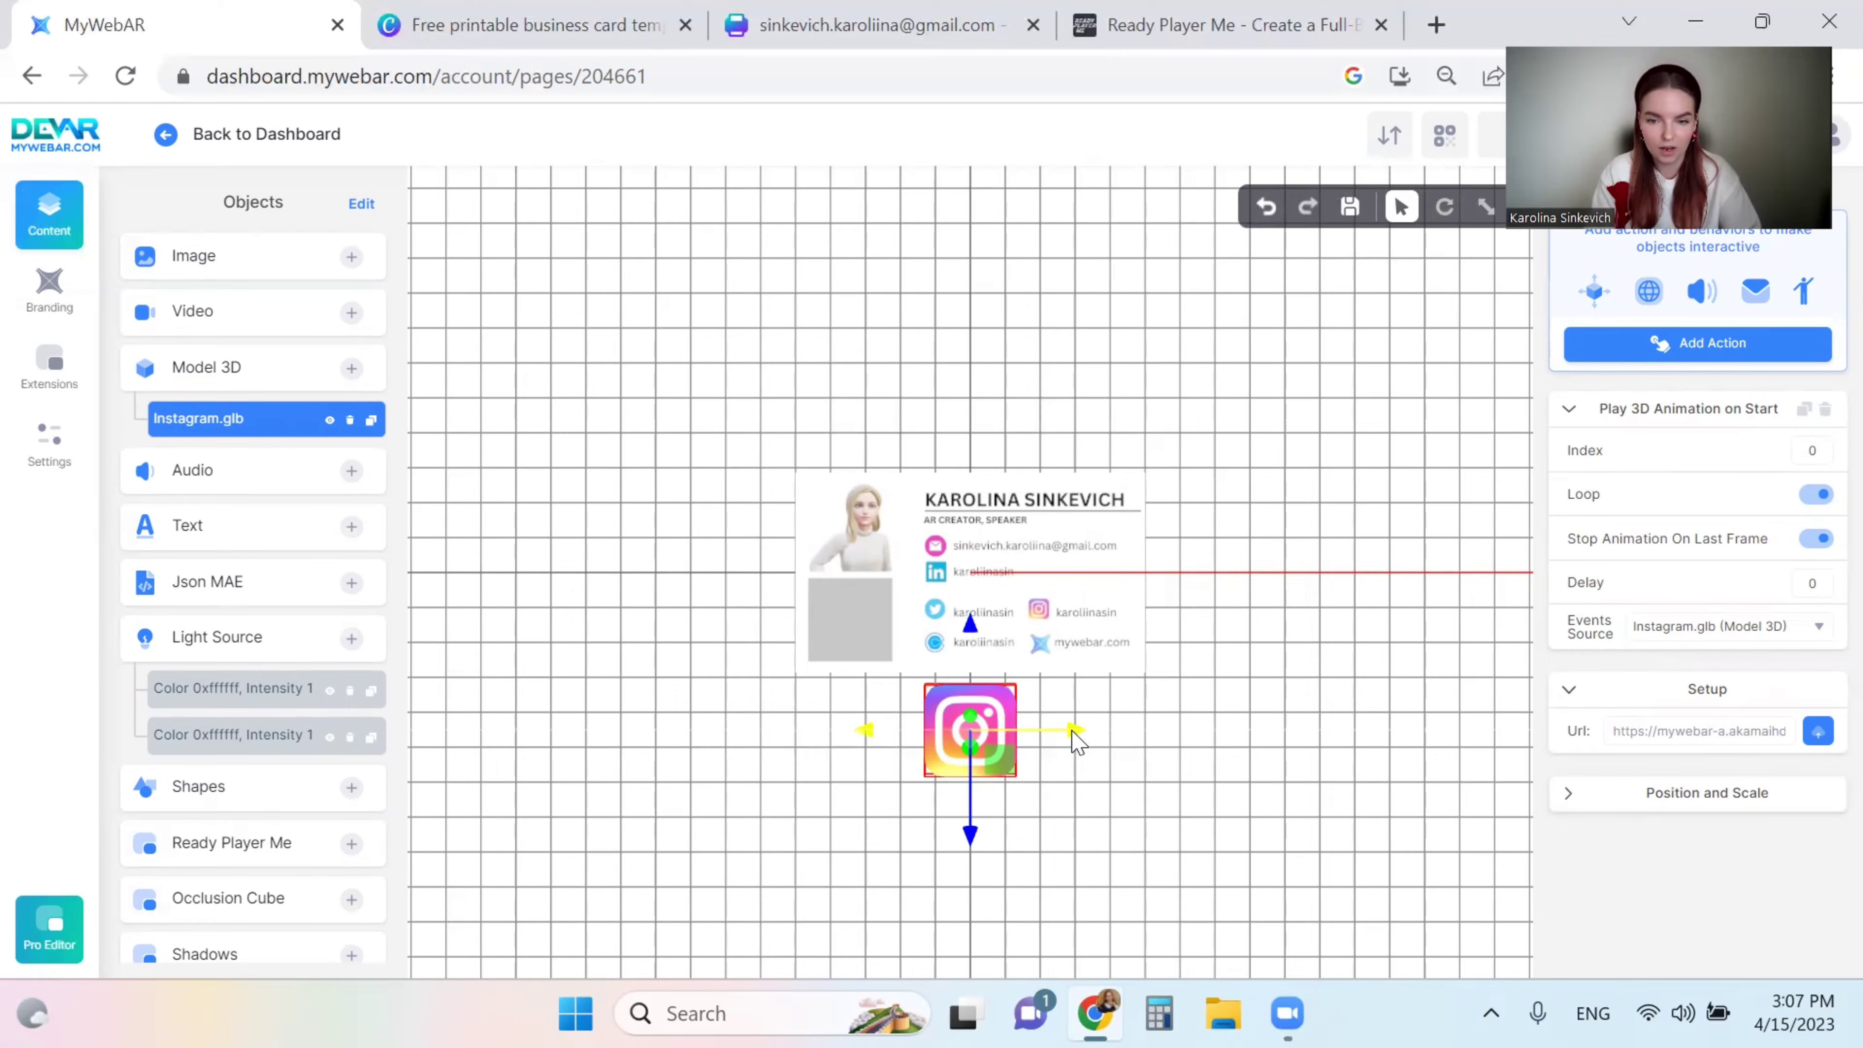
drag(1076, 741, 954, 732)
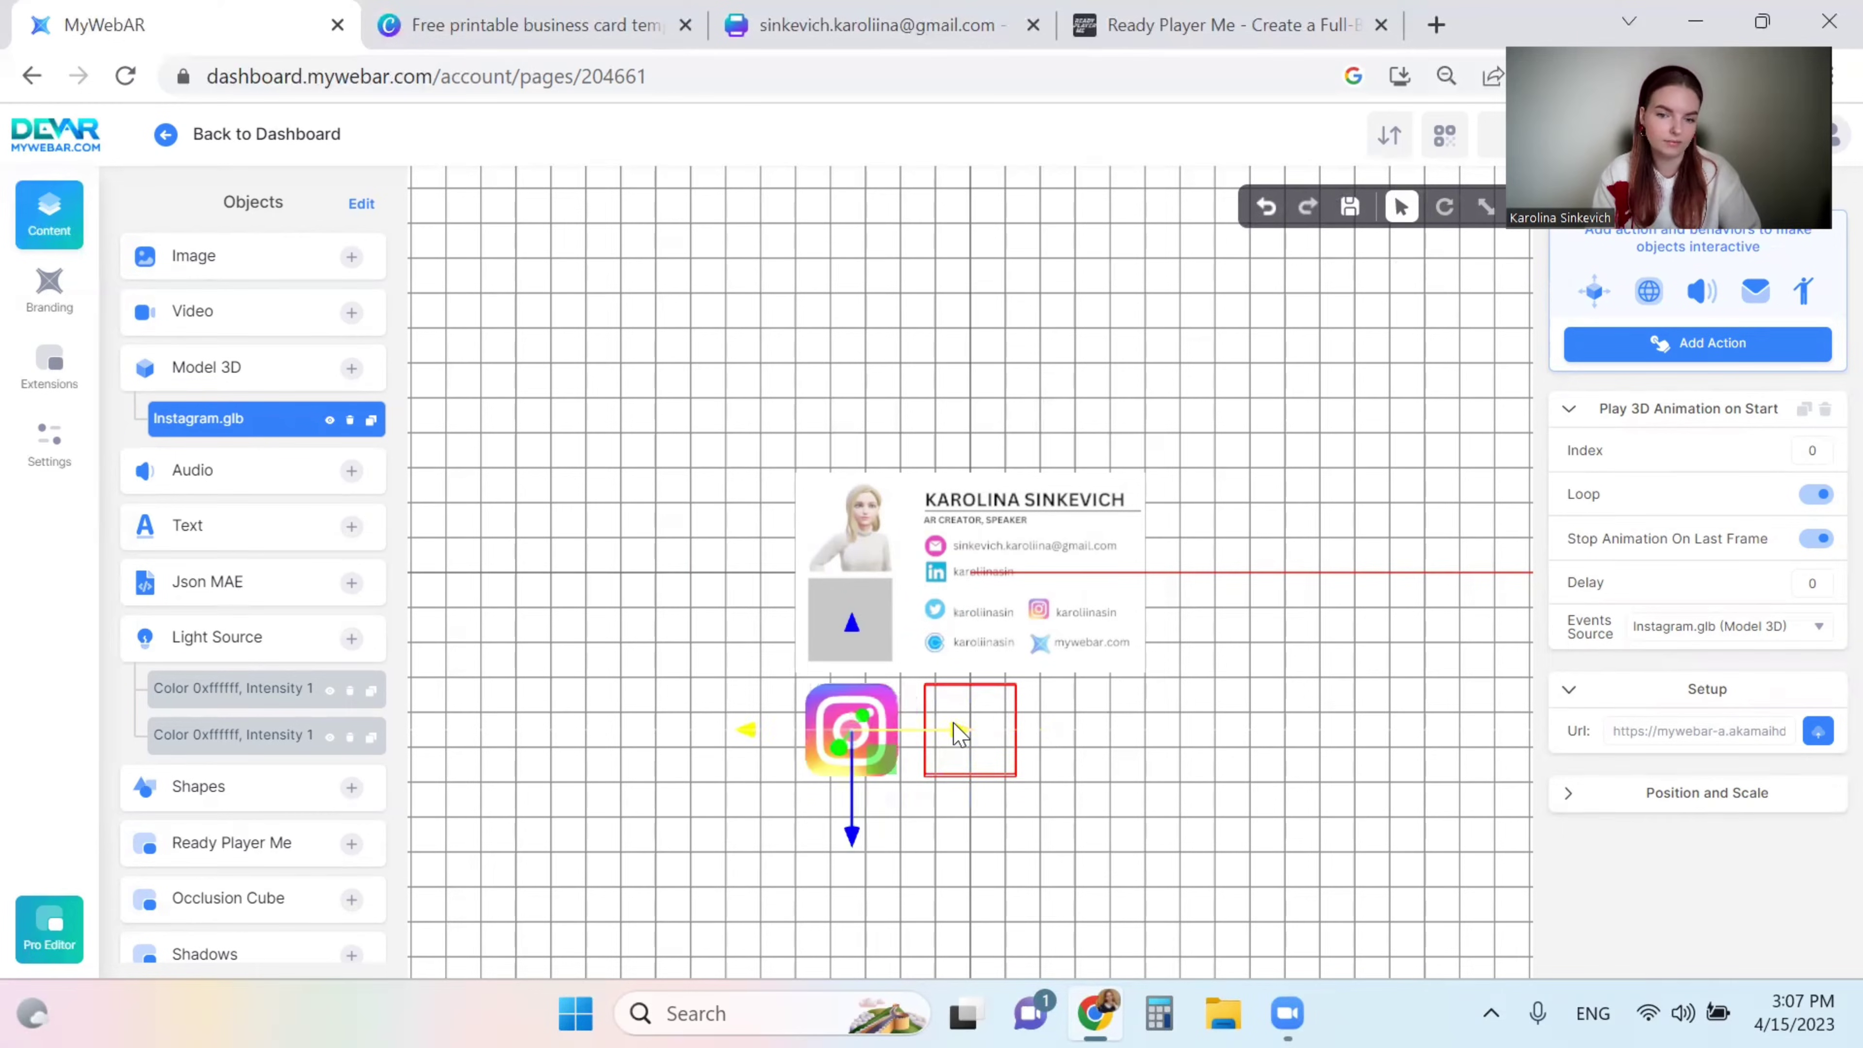
- Drag the LinkedIn.glb model from the Social 3D Models Library into the scene
click(352, 368)
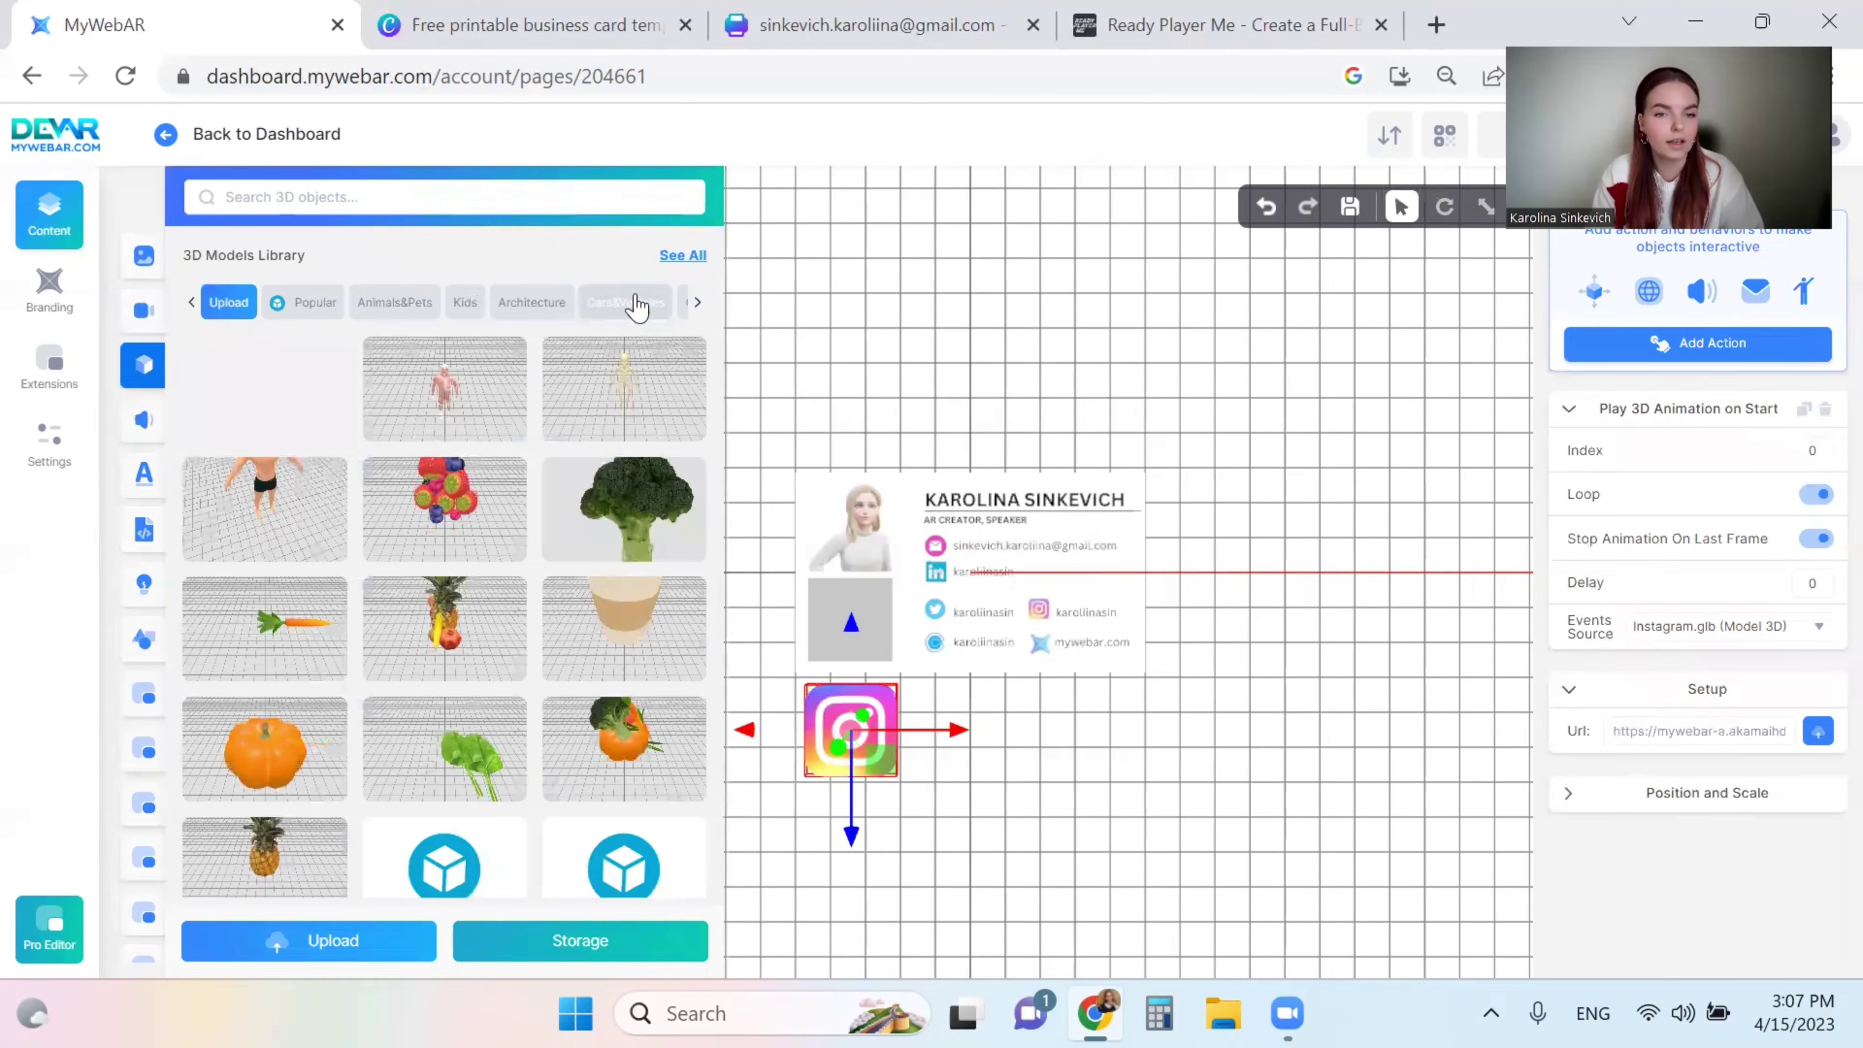
click(697, 303)
click(697, 303)
click(696, 303)
click(573, 303)
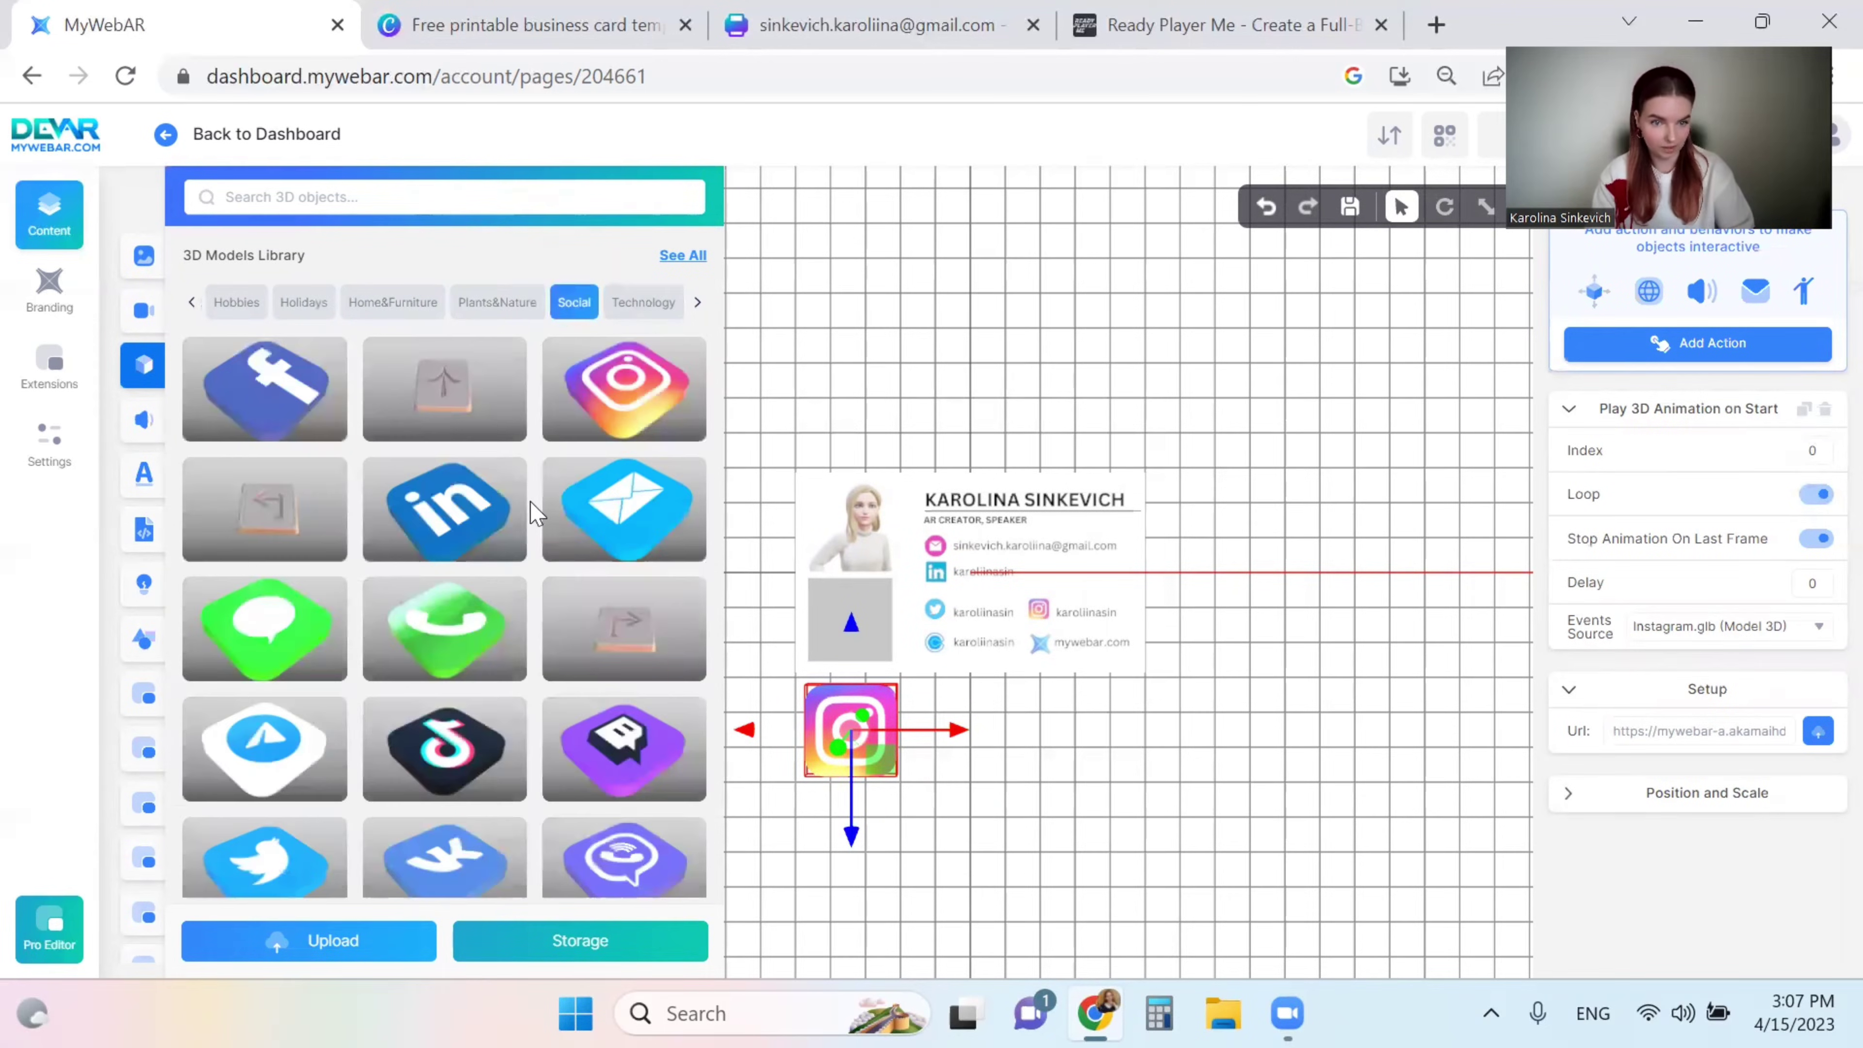
drag(470, 508, 1023, 587)
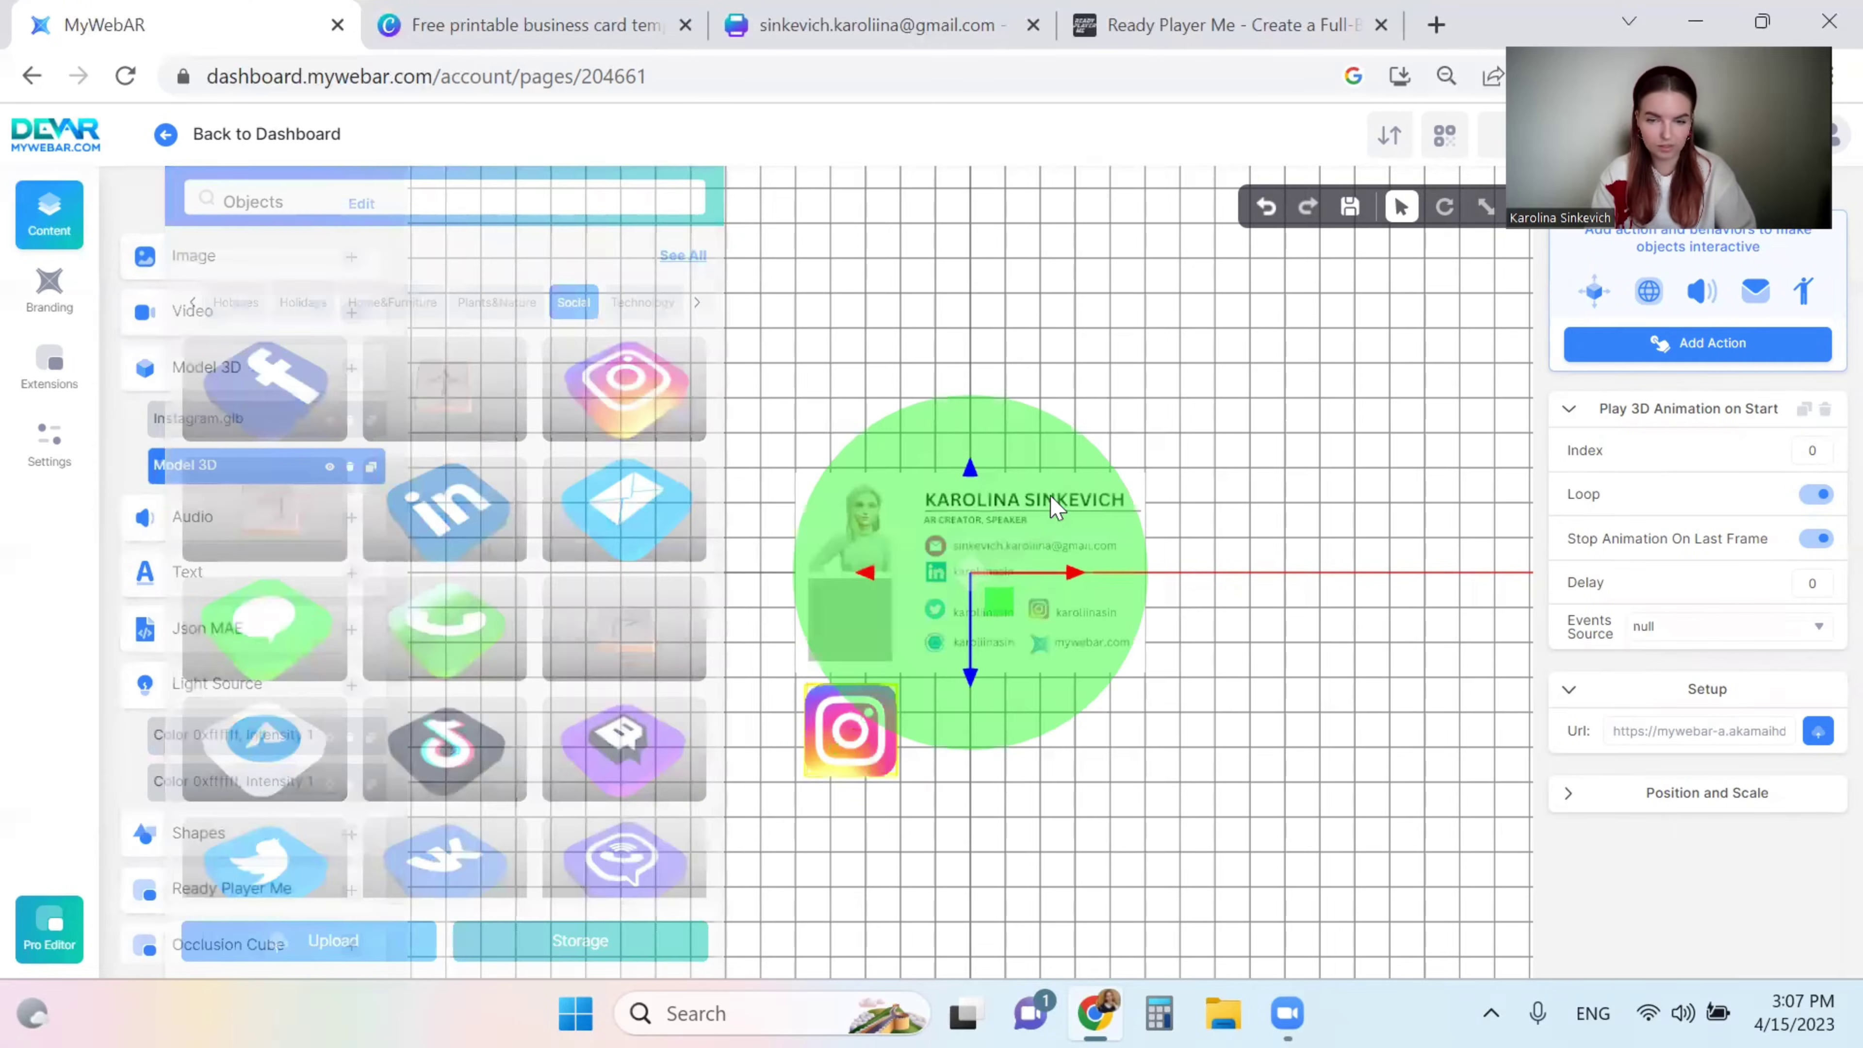
- Set the LinkedIn model's Y rotation to -90 so it faces forward
click(1671, 798)
scroll(1672, 801, down, 3)
double_click(1759, 734)
text(-90)
click(1444, 206)
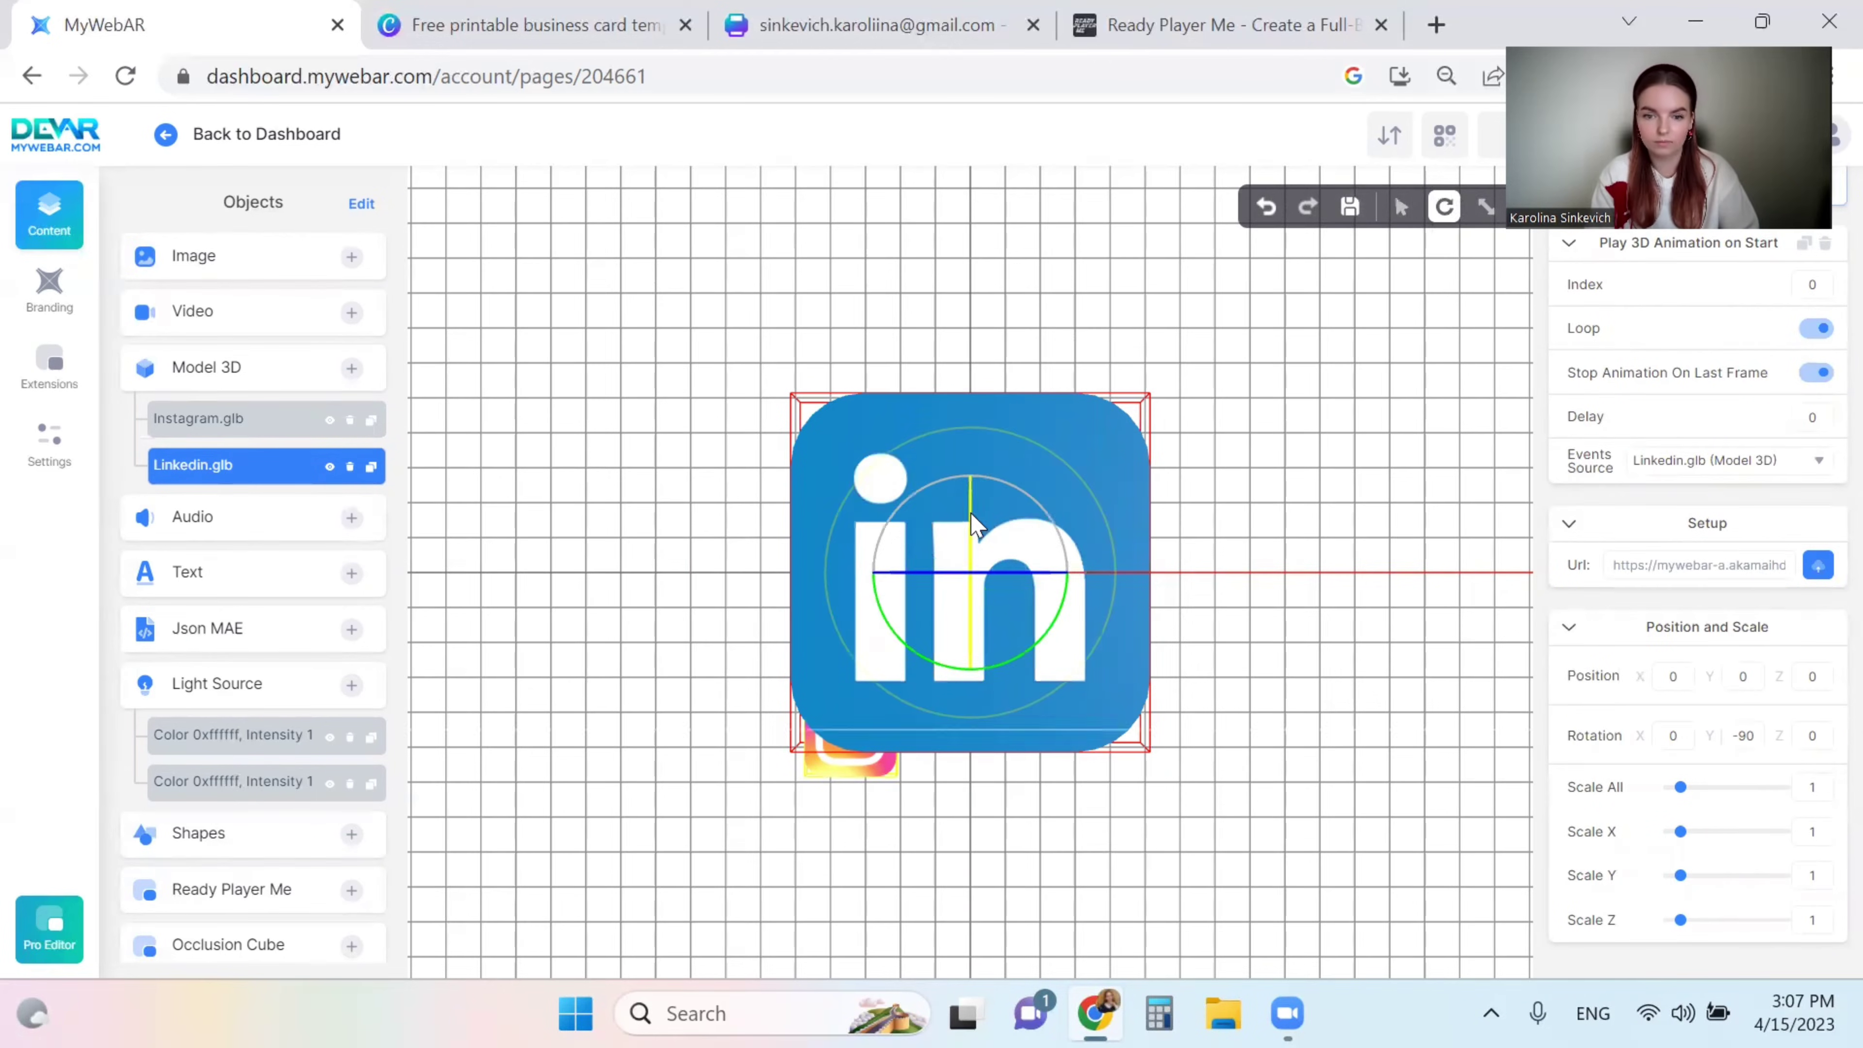
click(1484, 206)
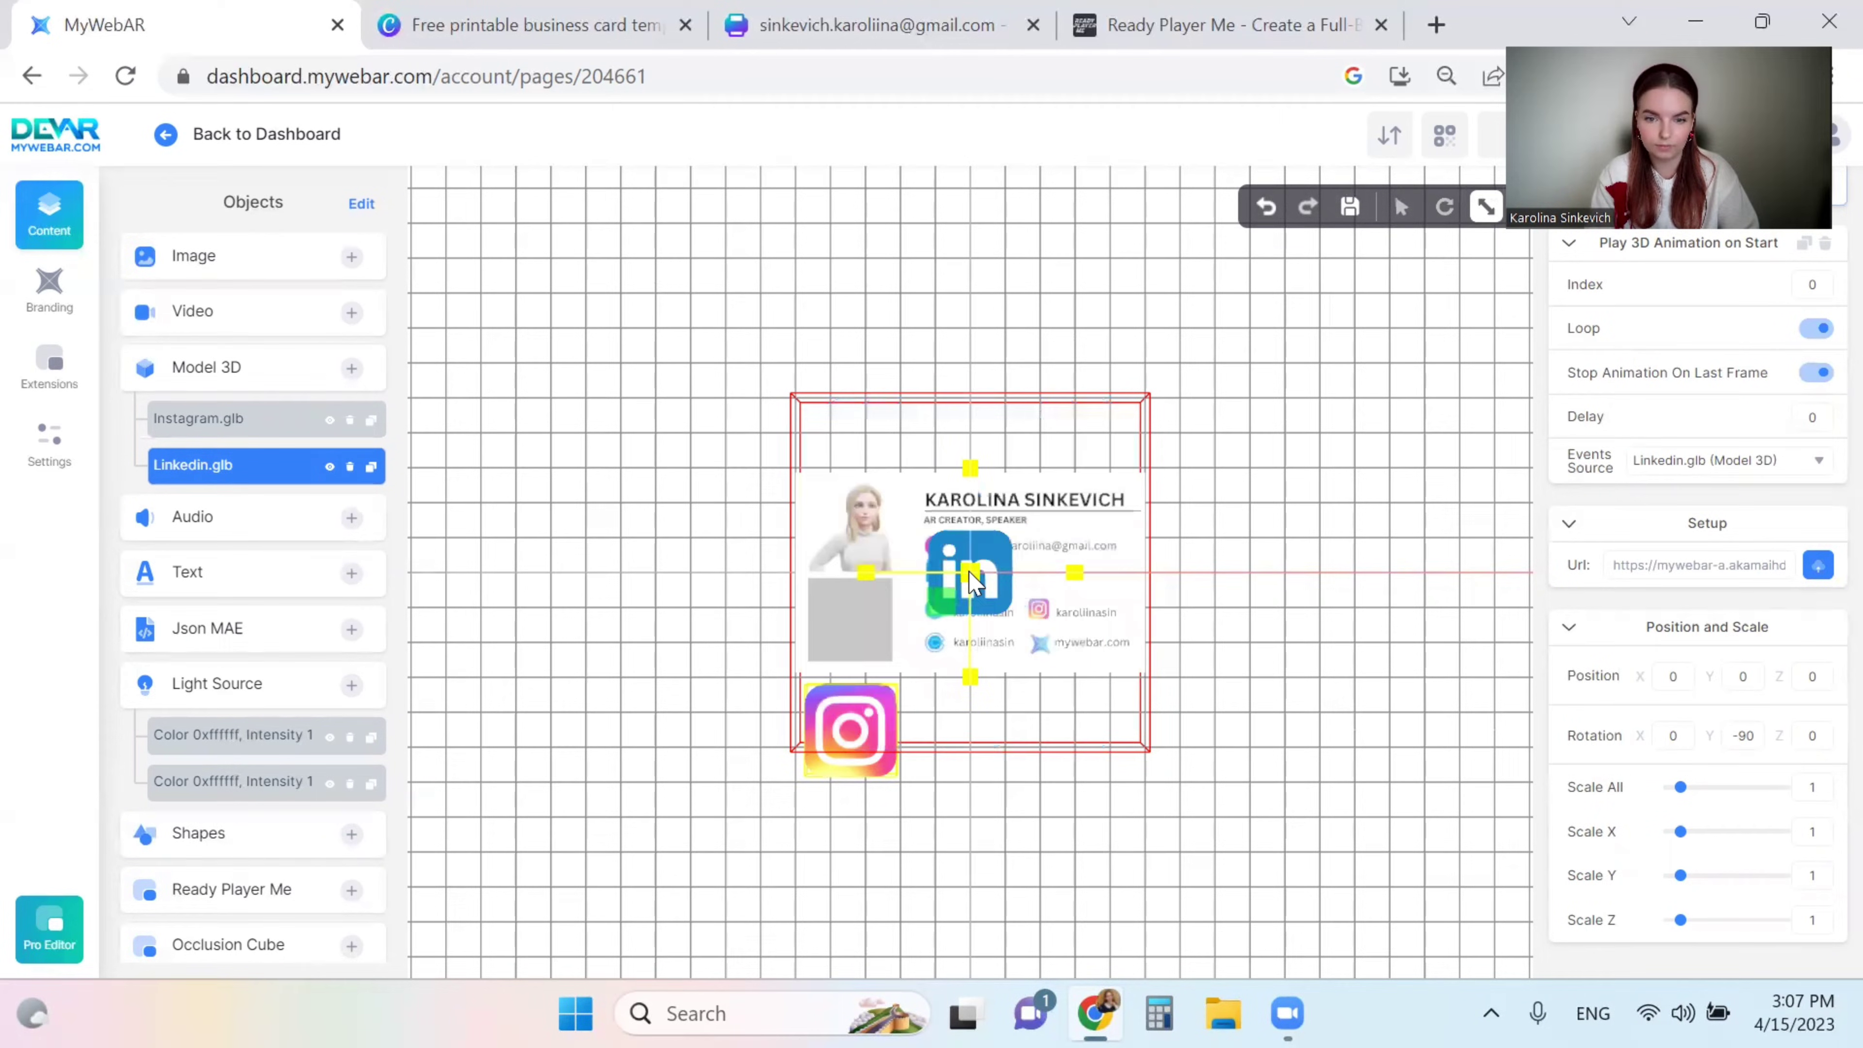
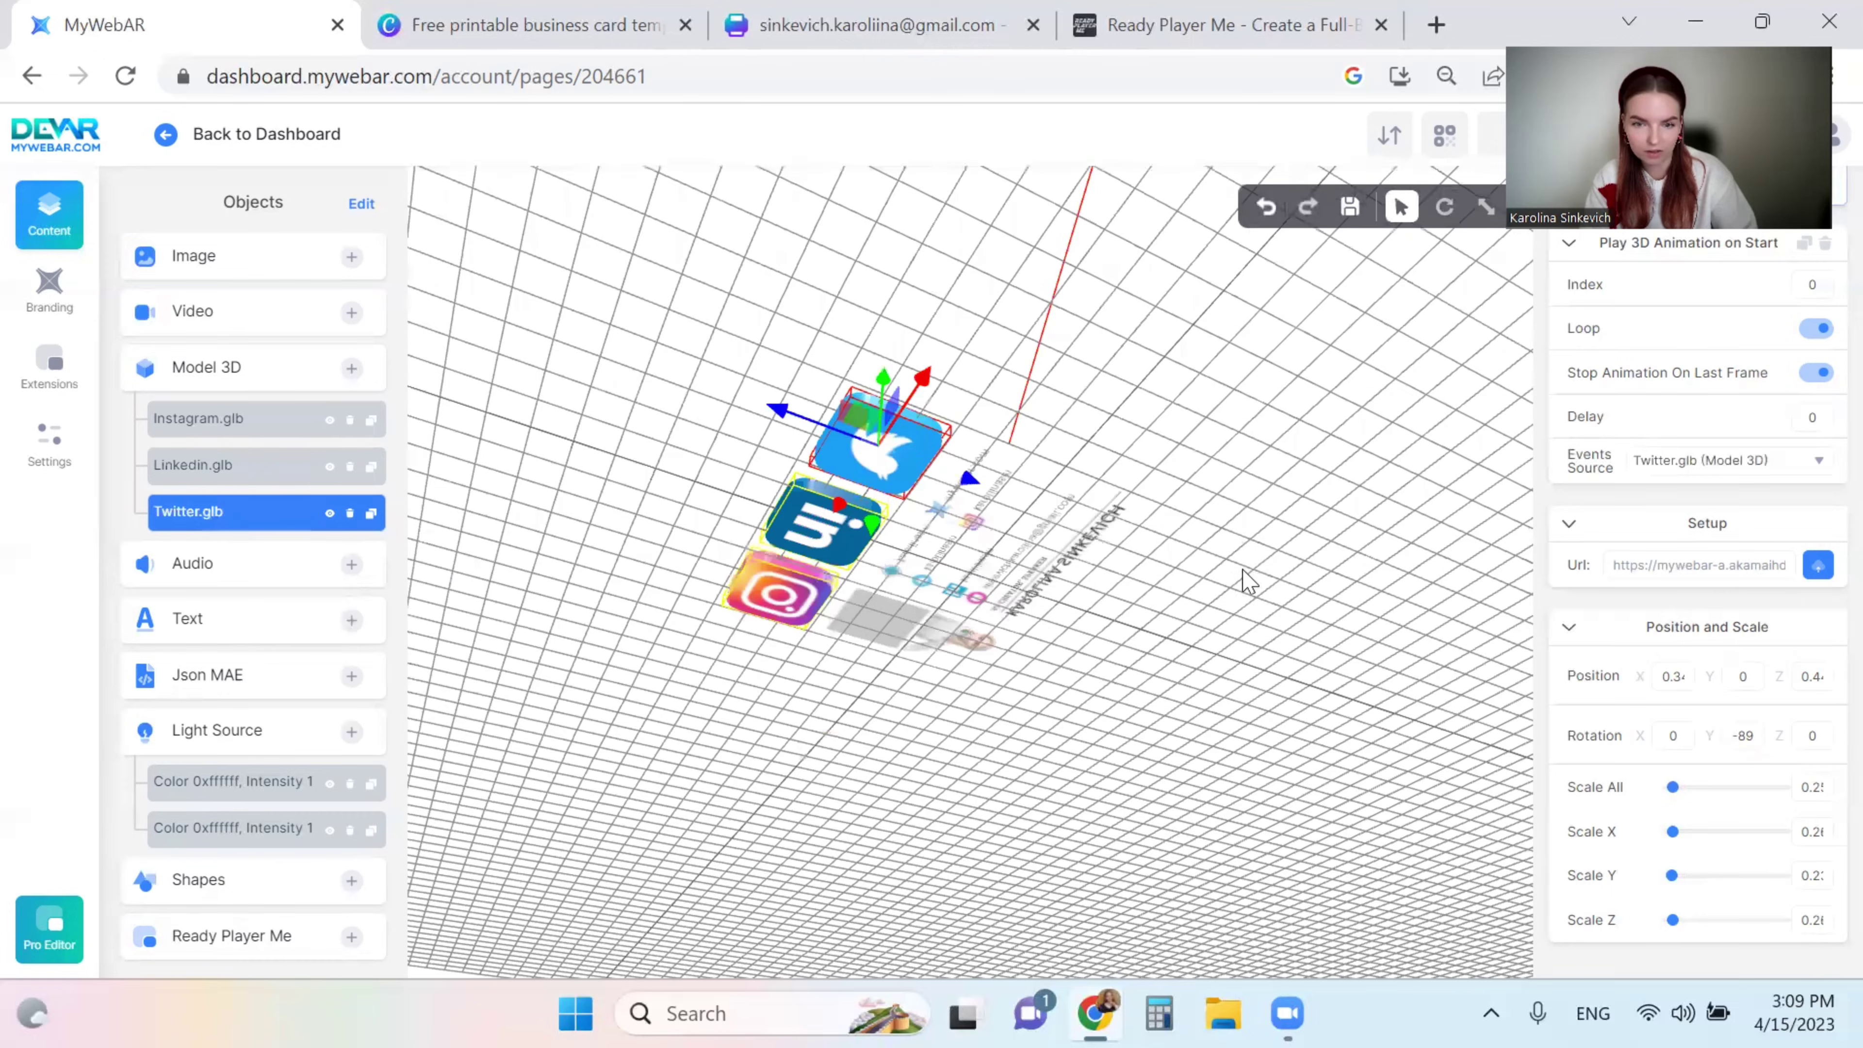
- Orbit to a straight-on front view of the card with the Instagram, LinkedIn and Twitter icons below it
drag(1300, 763, 1327, 624)
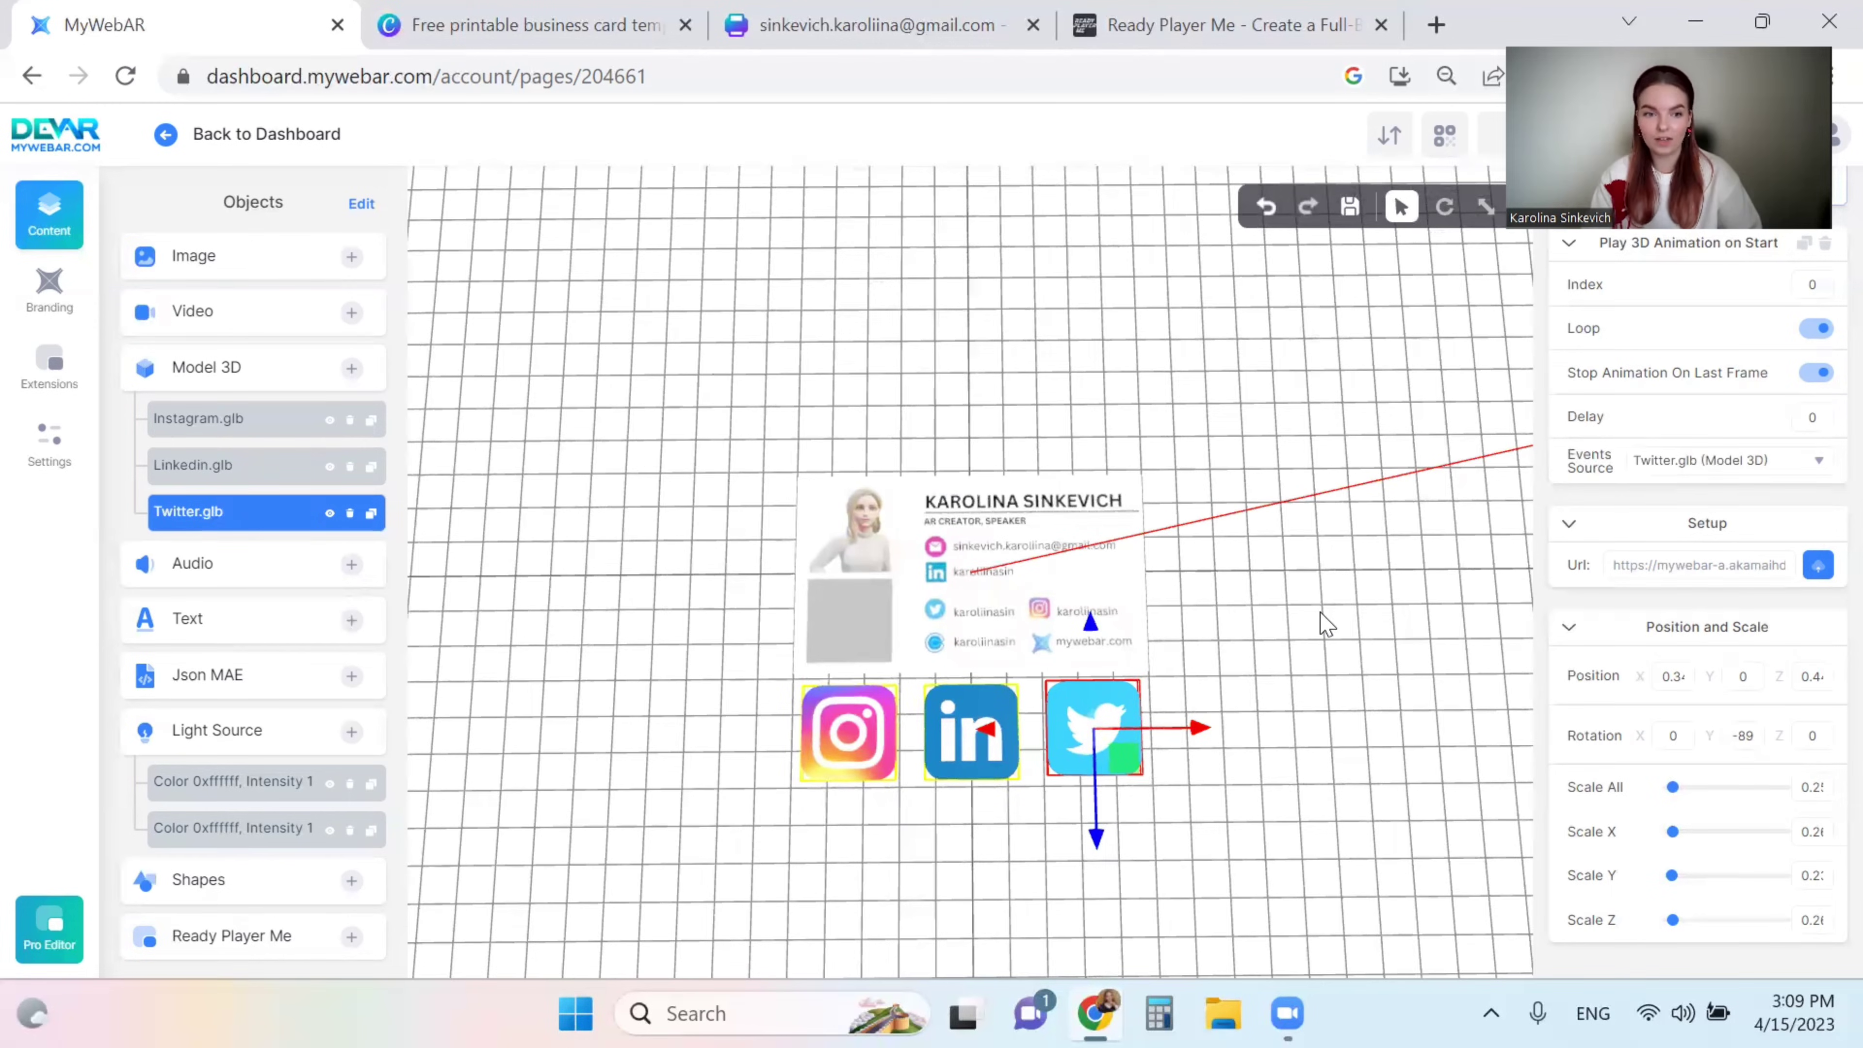
click(351, 325)
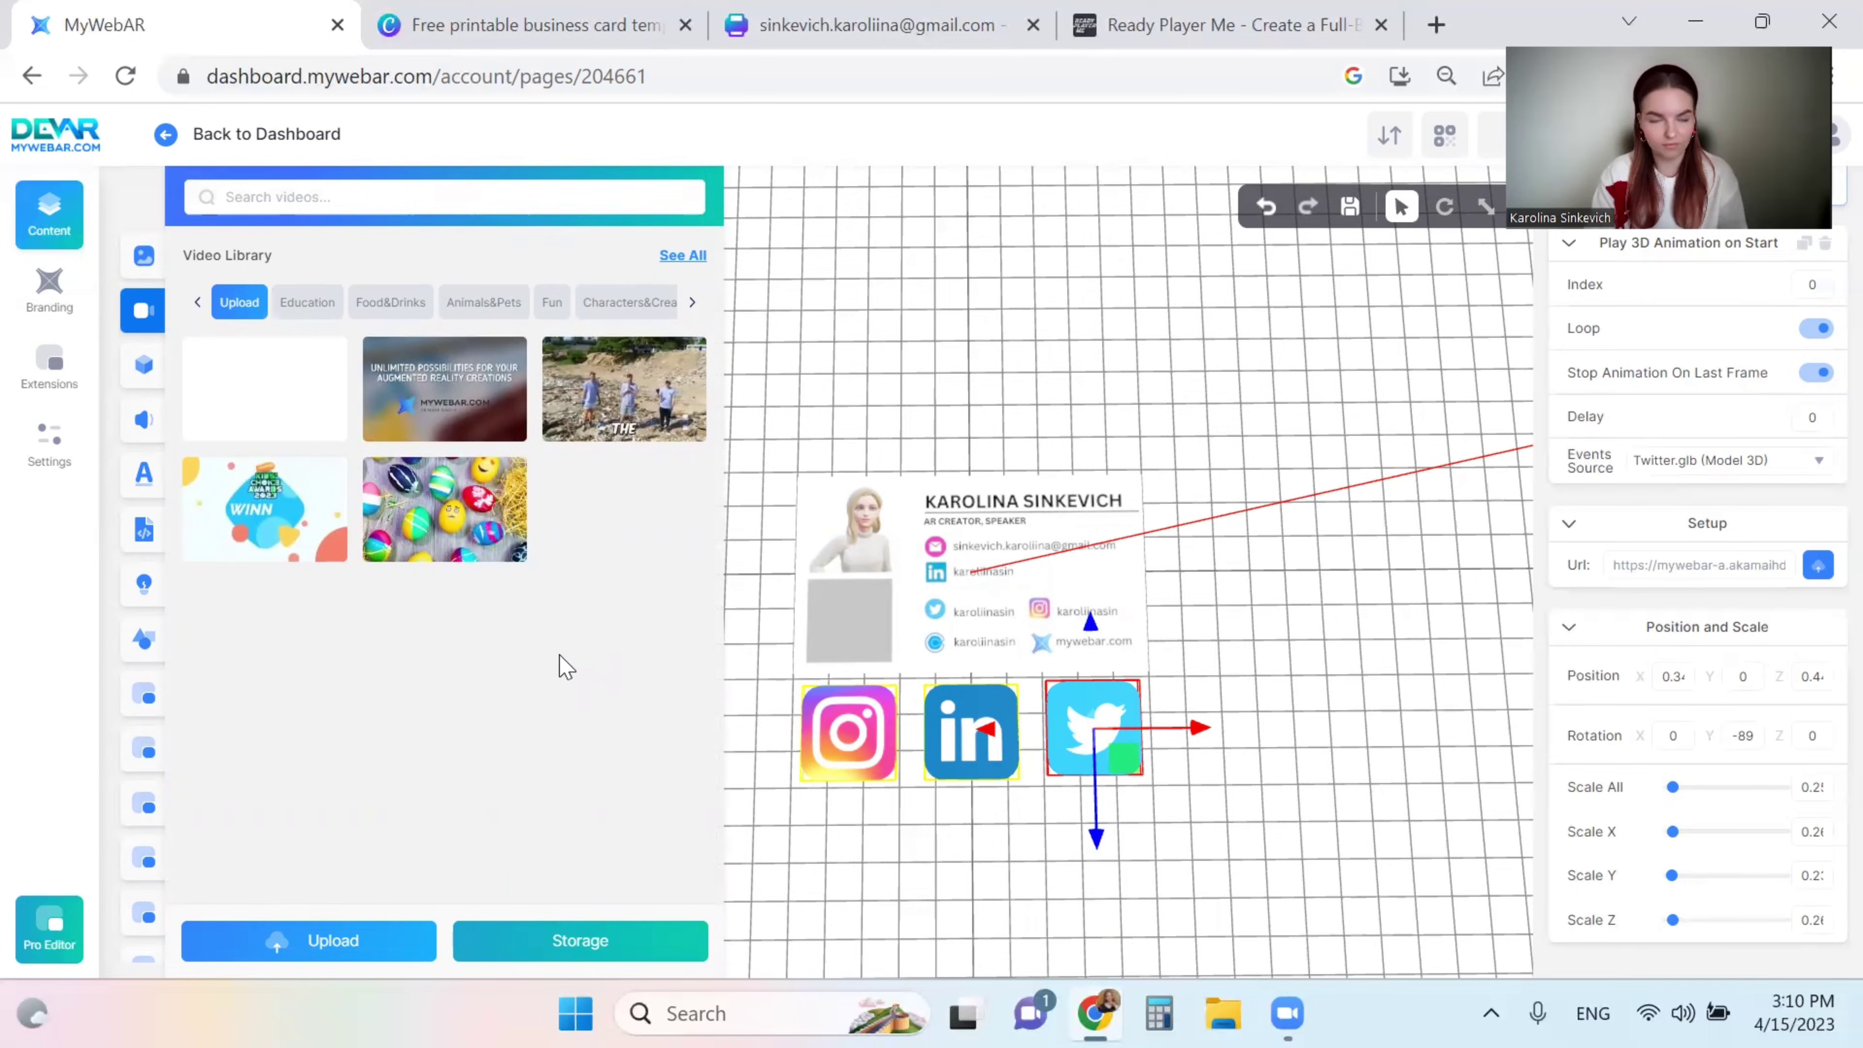
- Add the my_creations.mp4 promo video from the library with Autoplay and Loop turned on
click(374, 947)
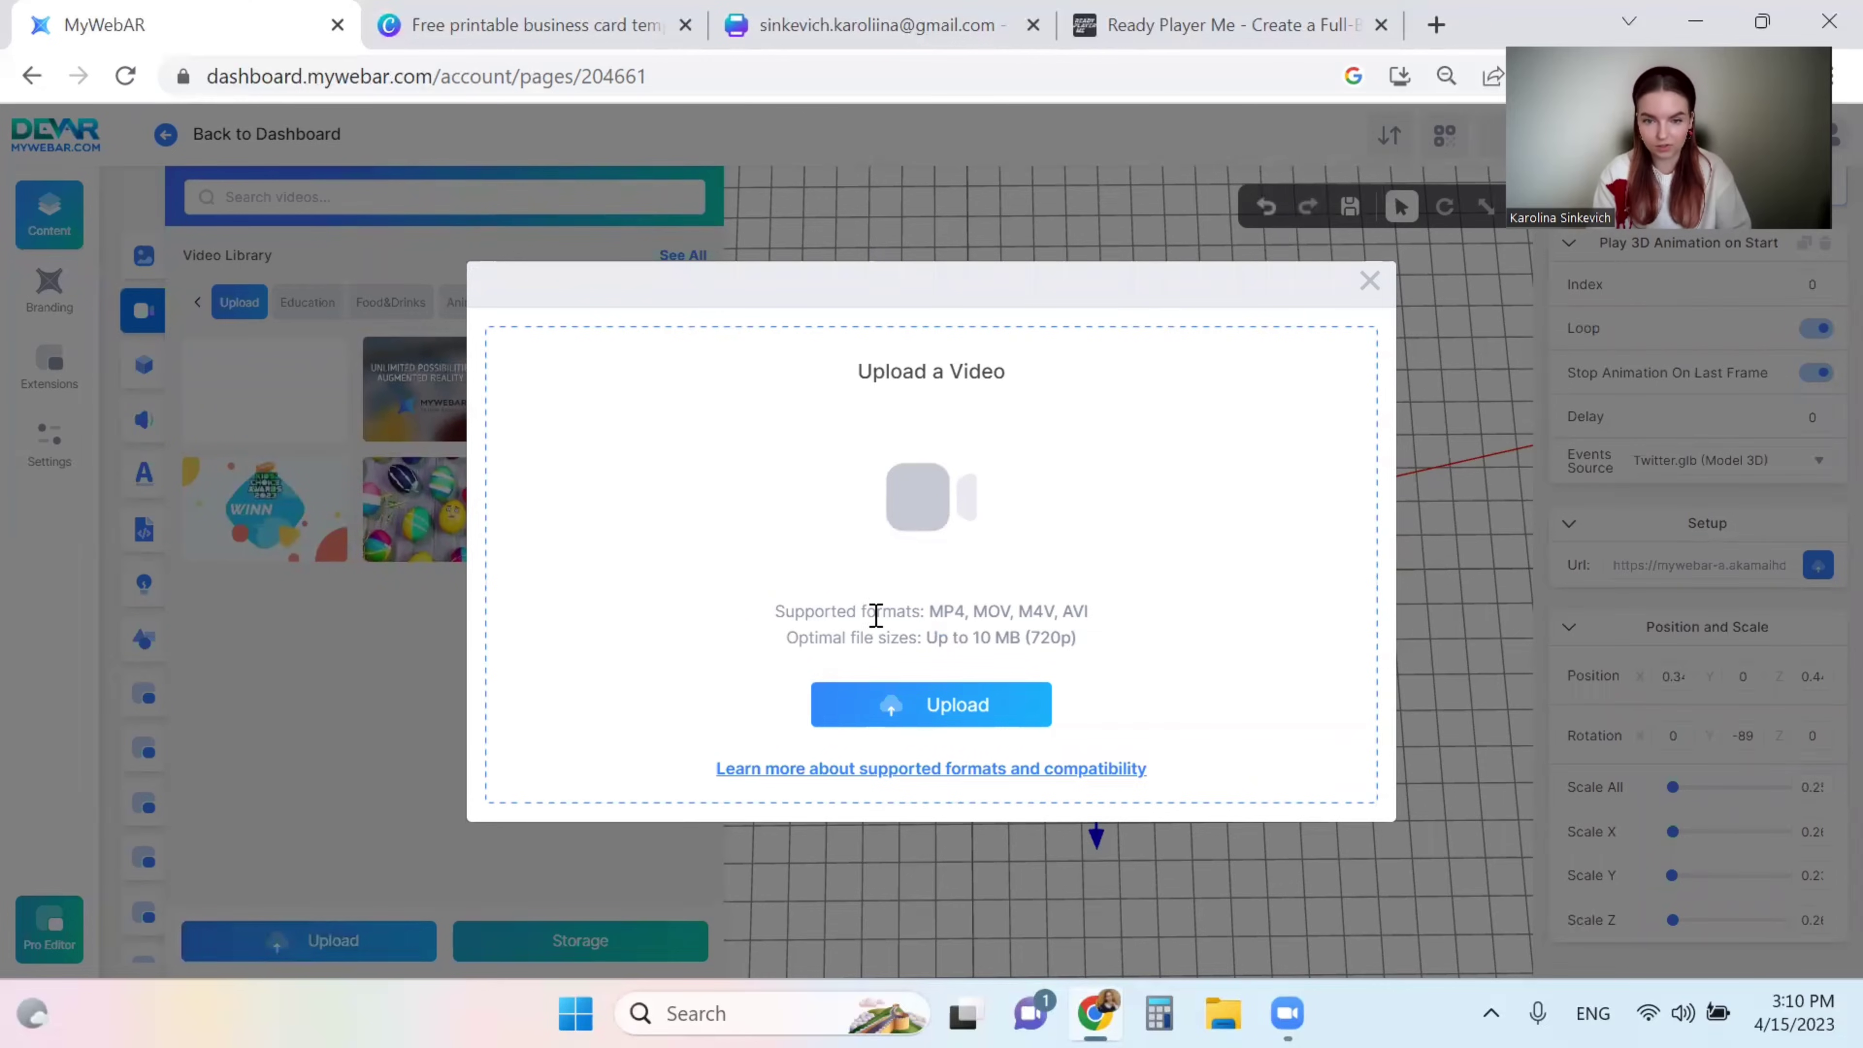
click(1369, 280)
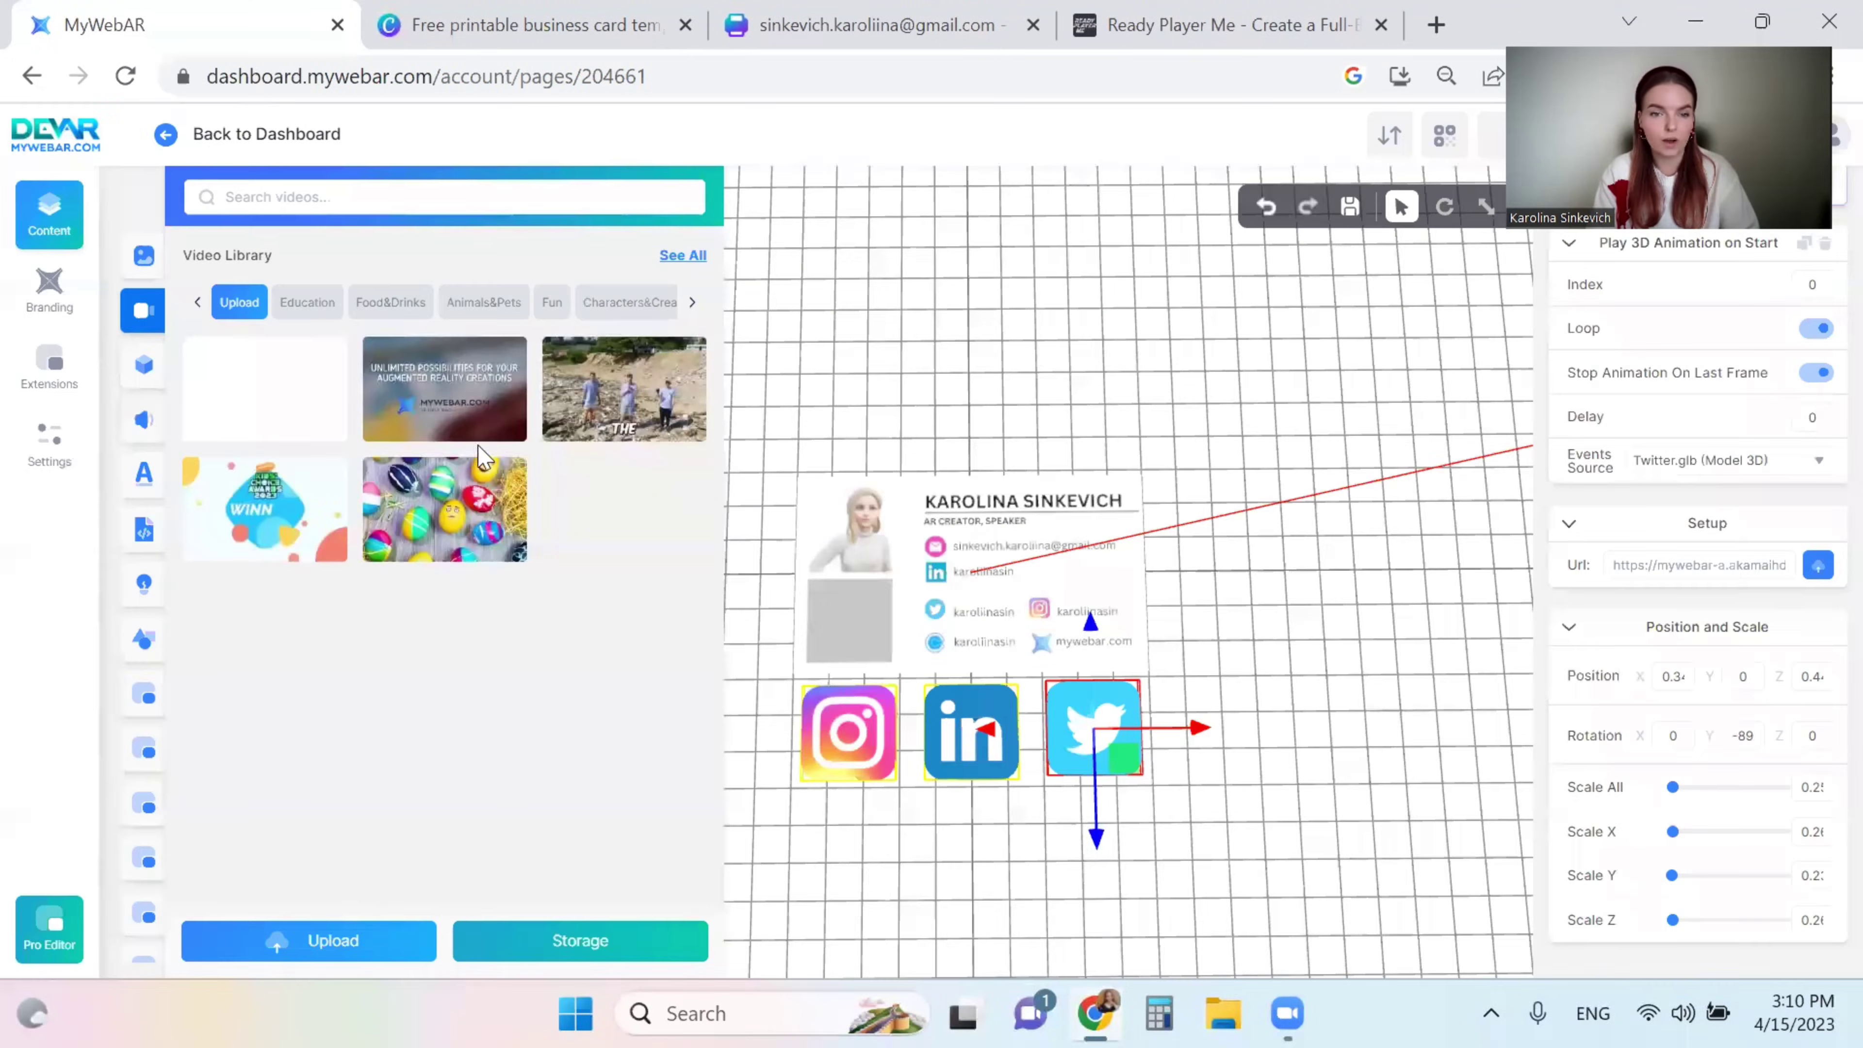
click(432, 387)
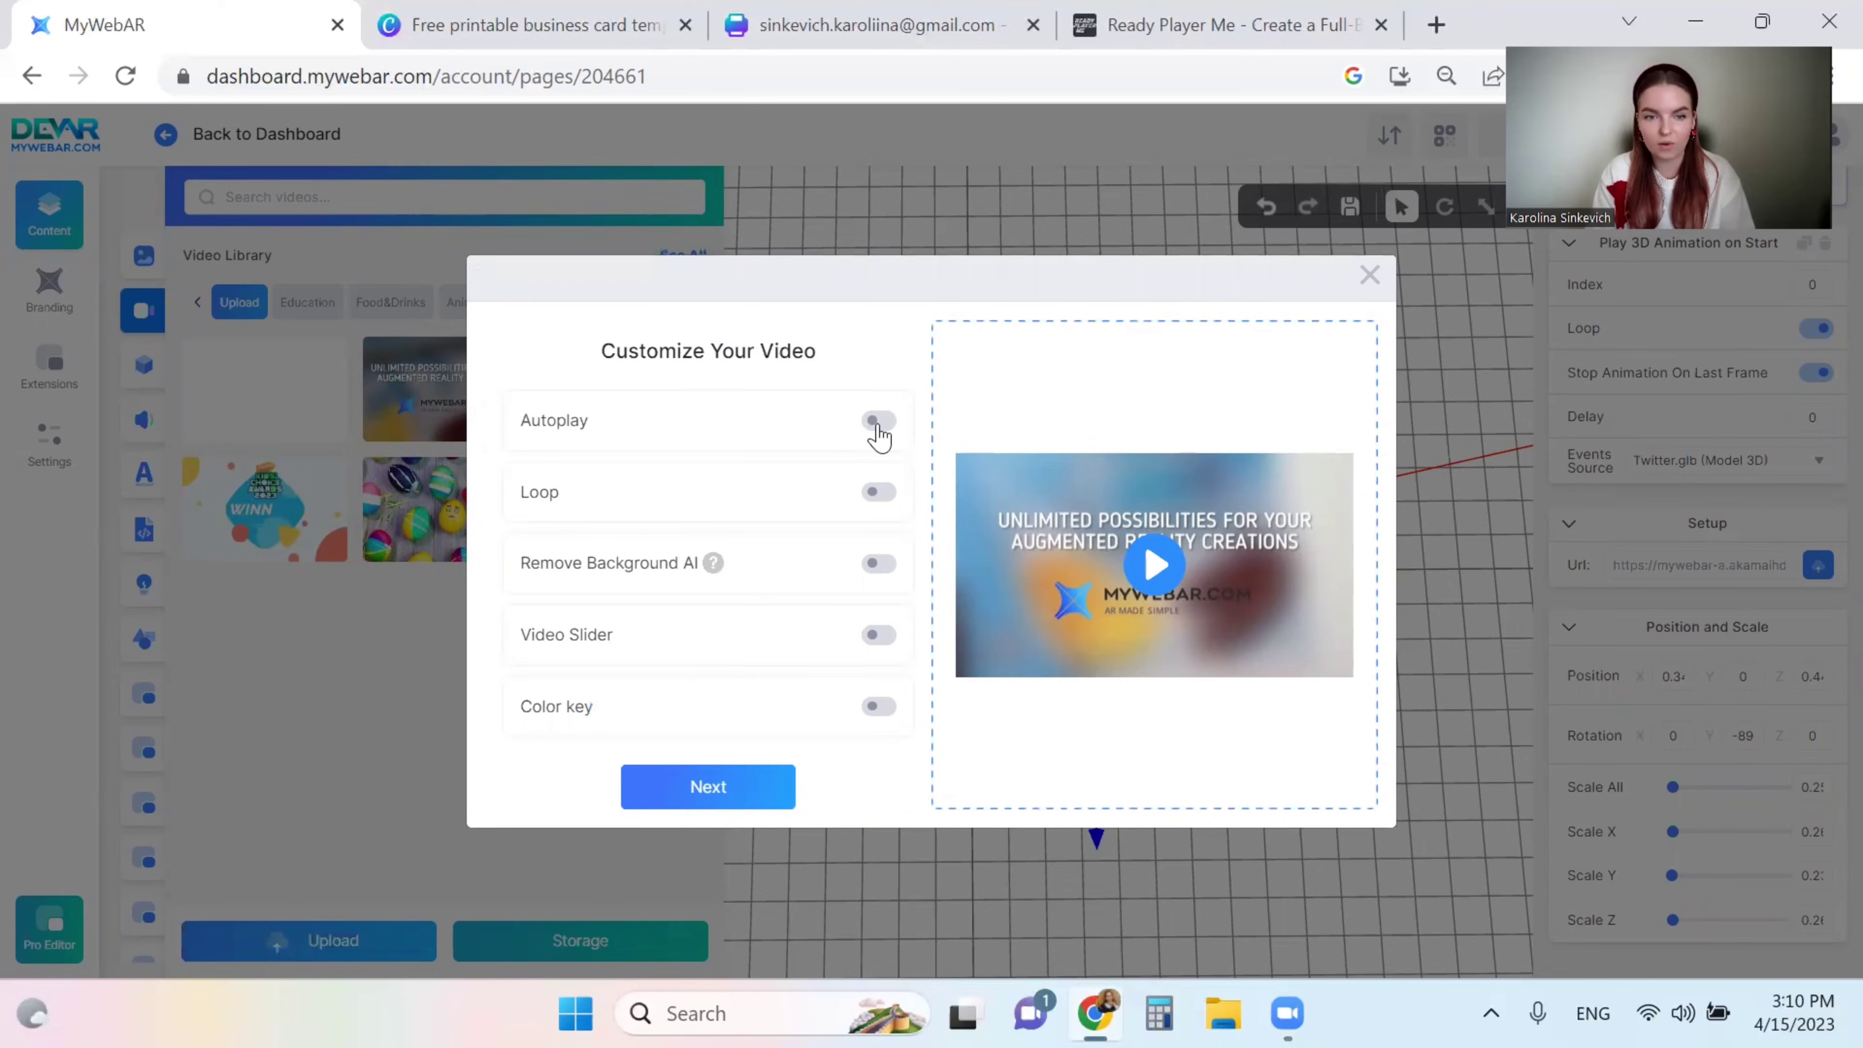
click(877, 422)
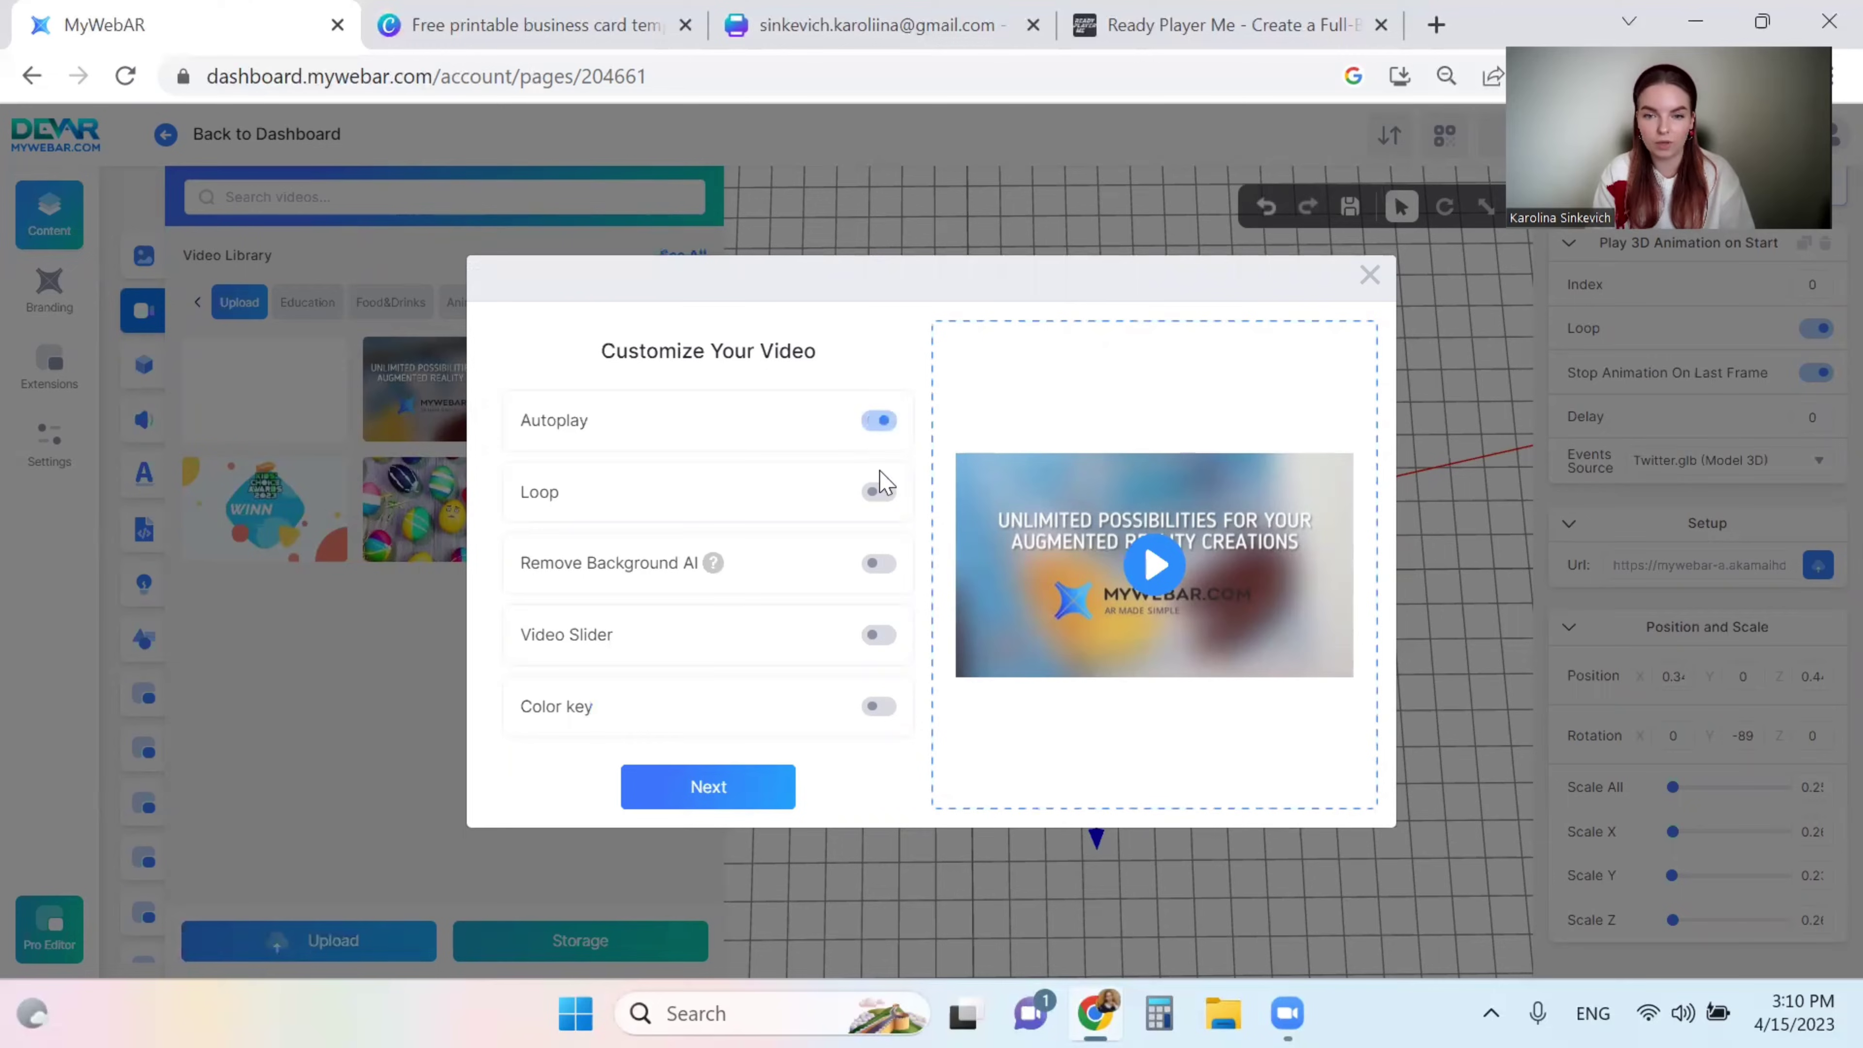
click(878, 491)
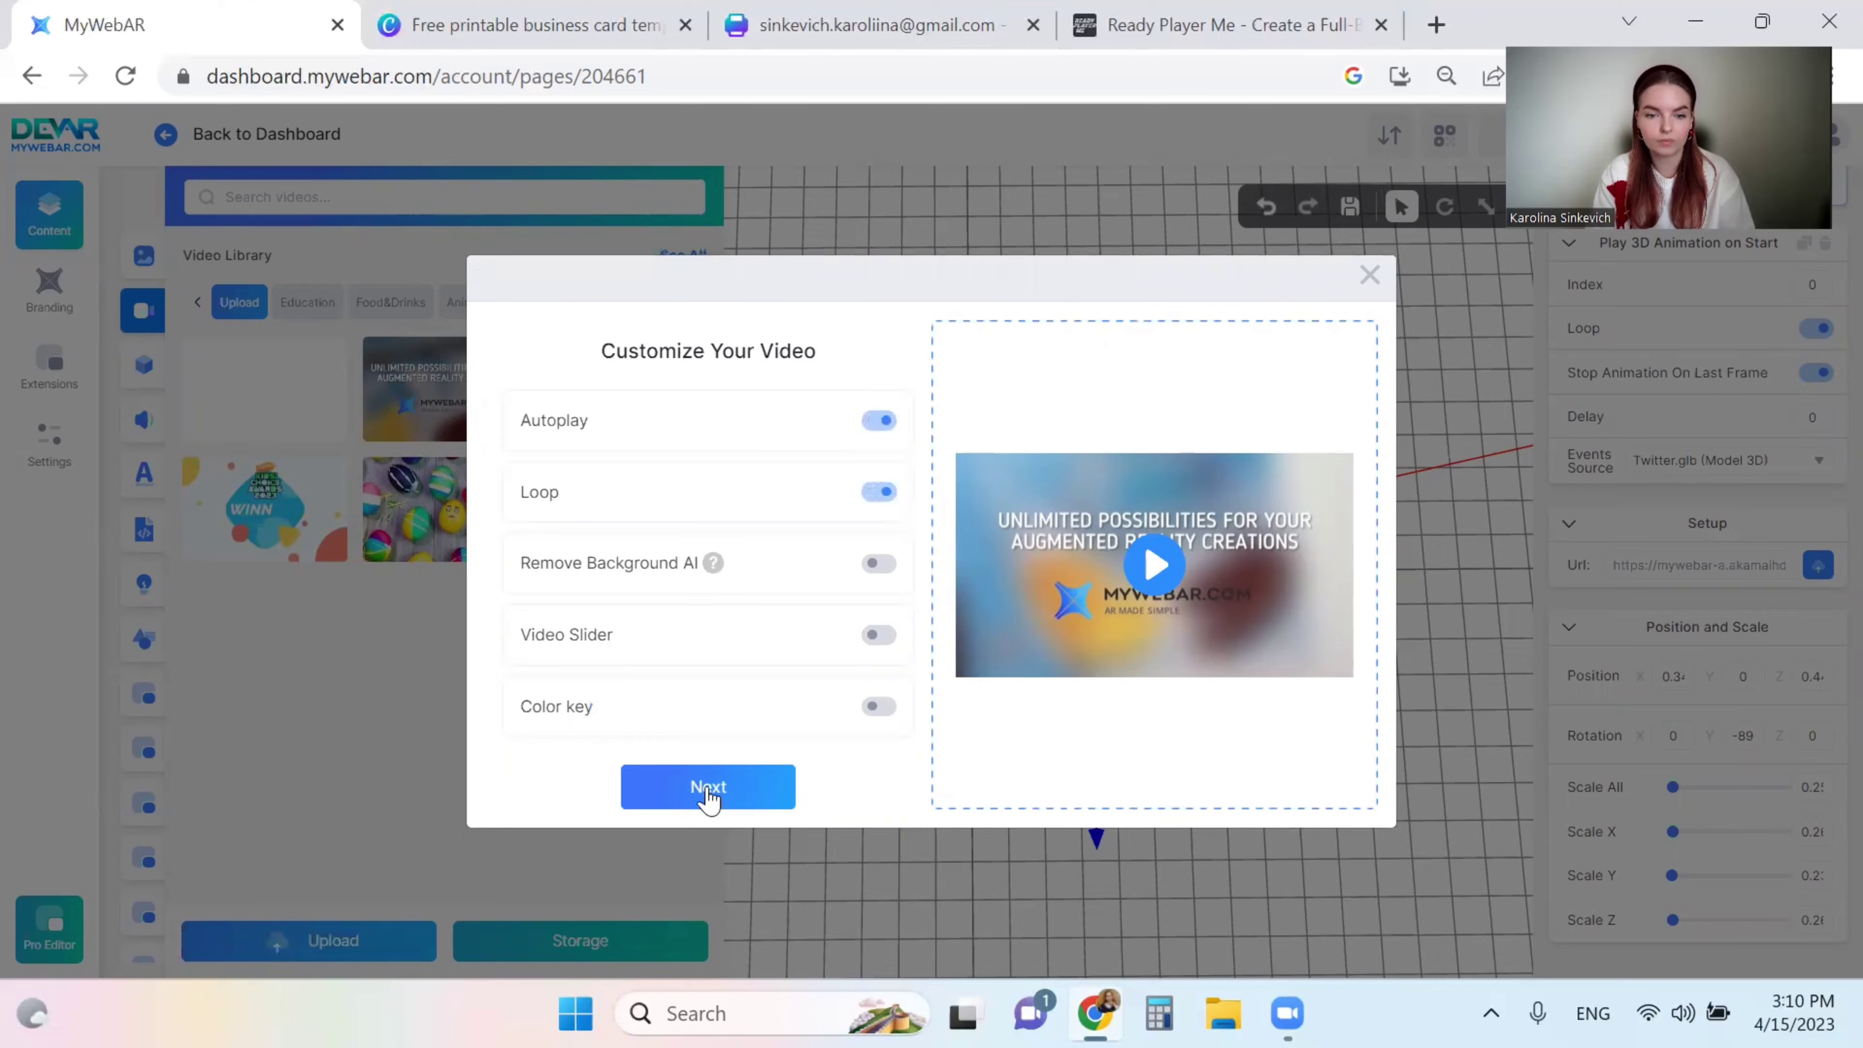
double_click(639, 564)
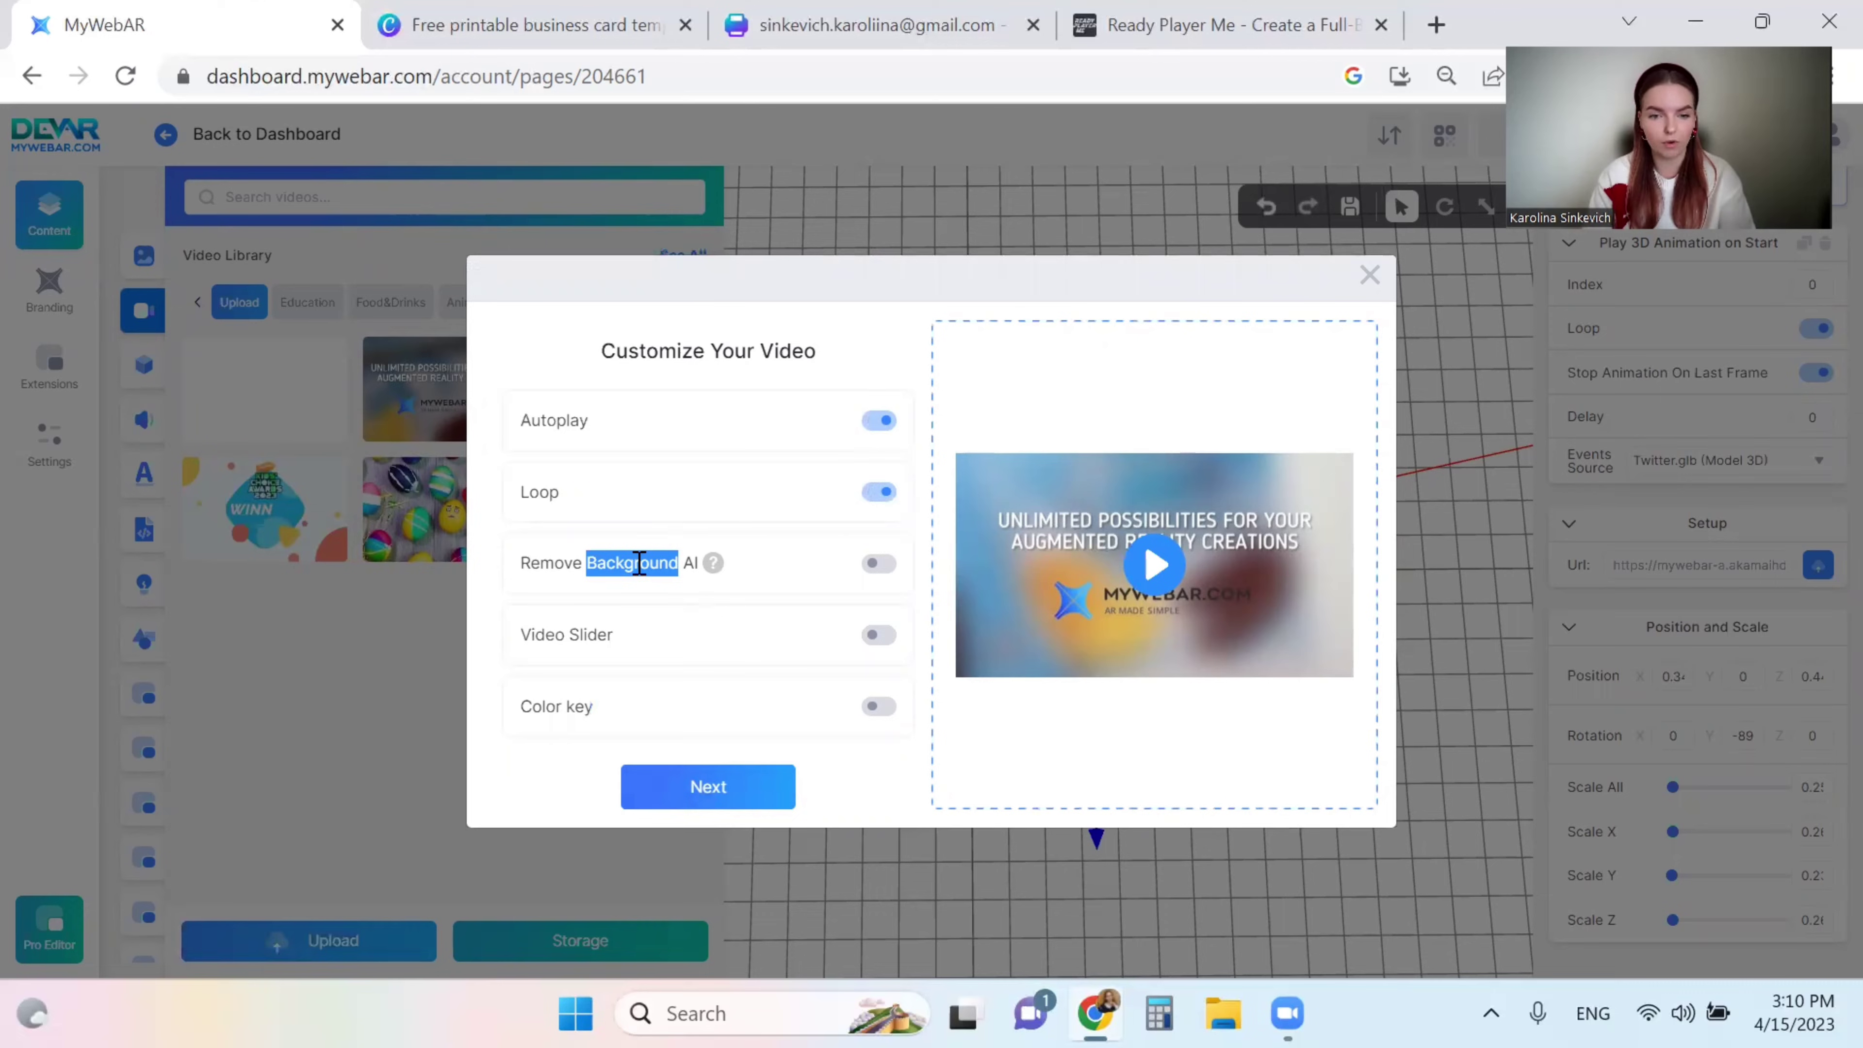
click(703, 815)
click(714, 809)
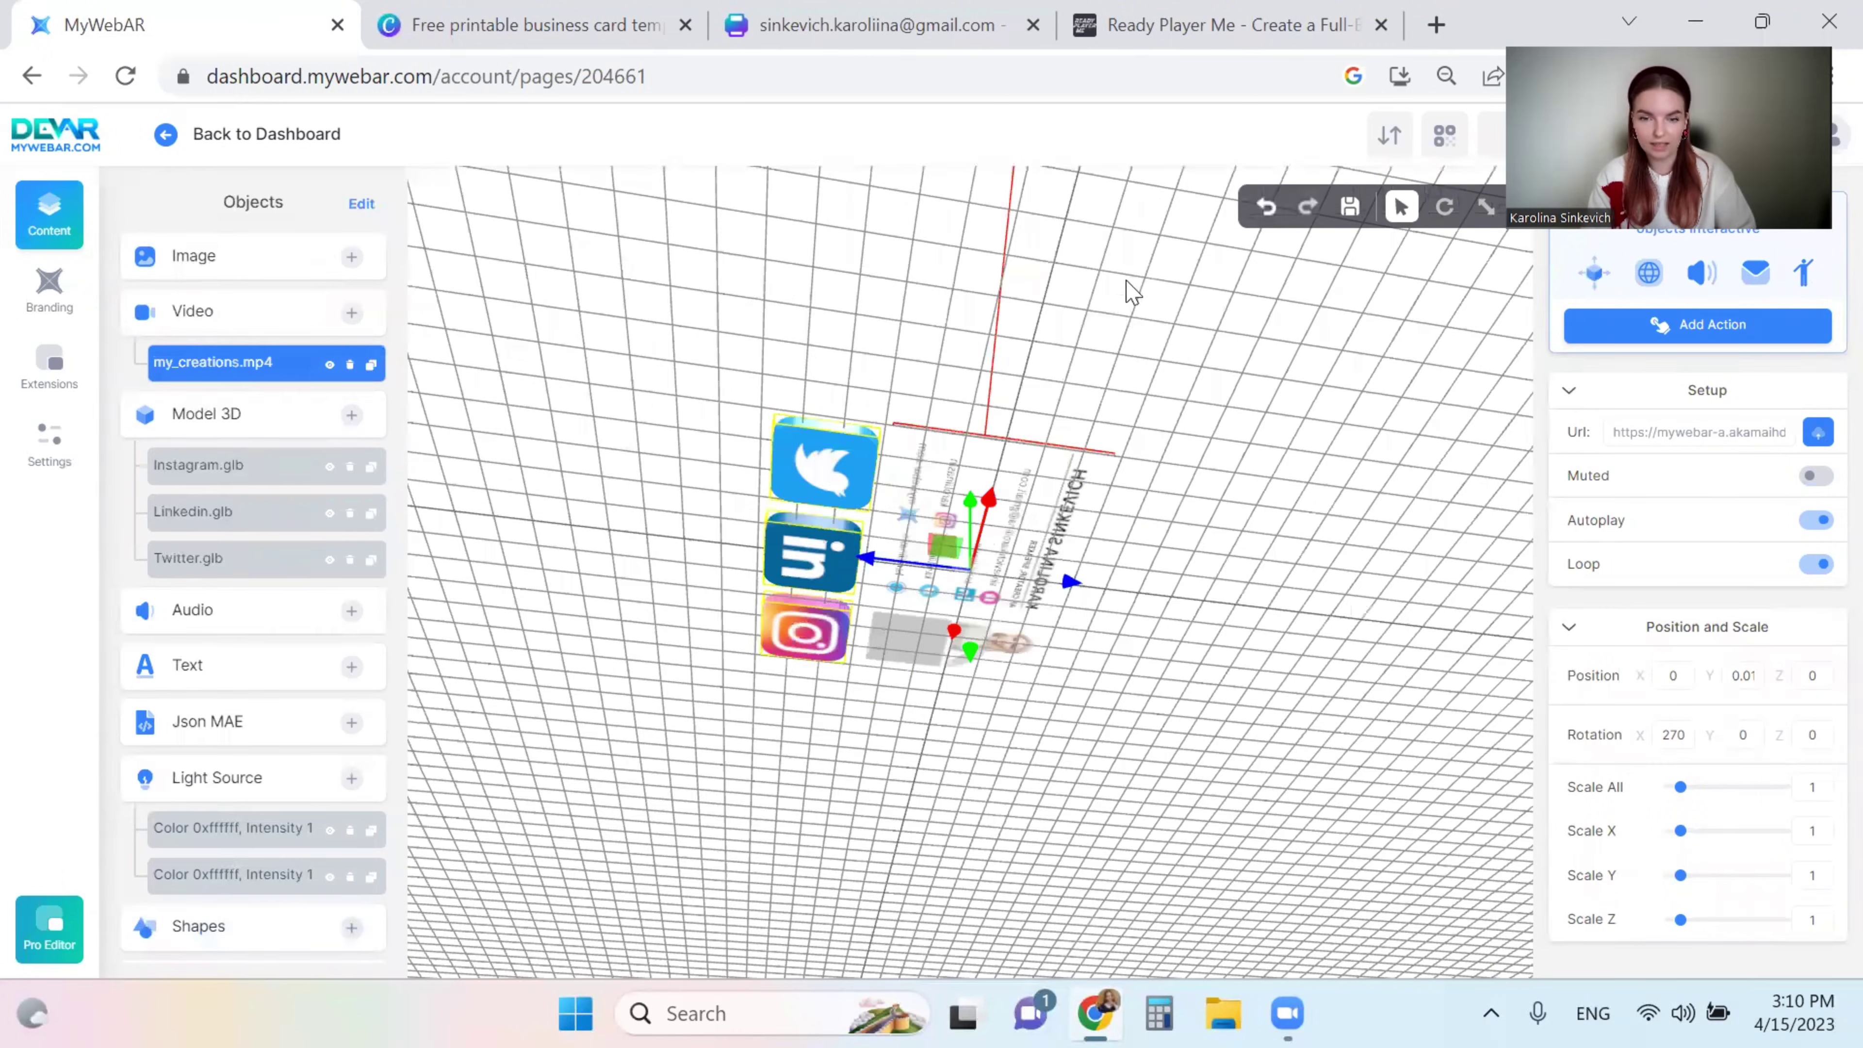
- Move the video up above the business card and tilt it to Rotation X -56
drag(997, 620, 1183, 689)
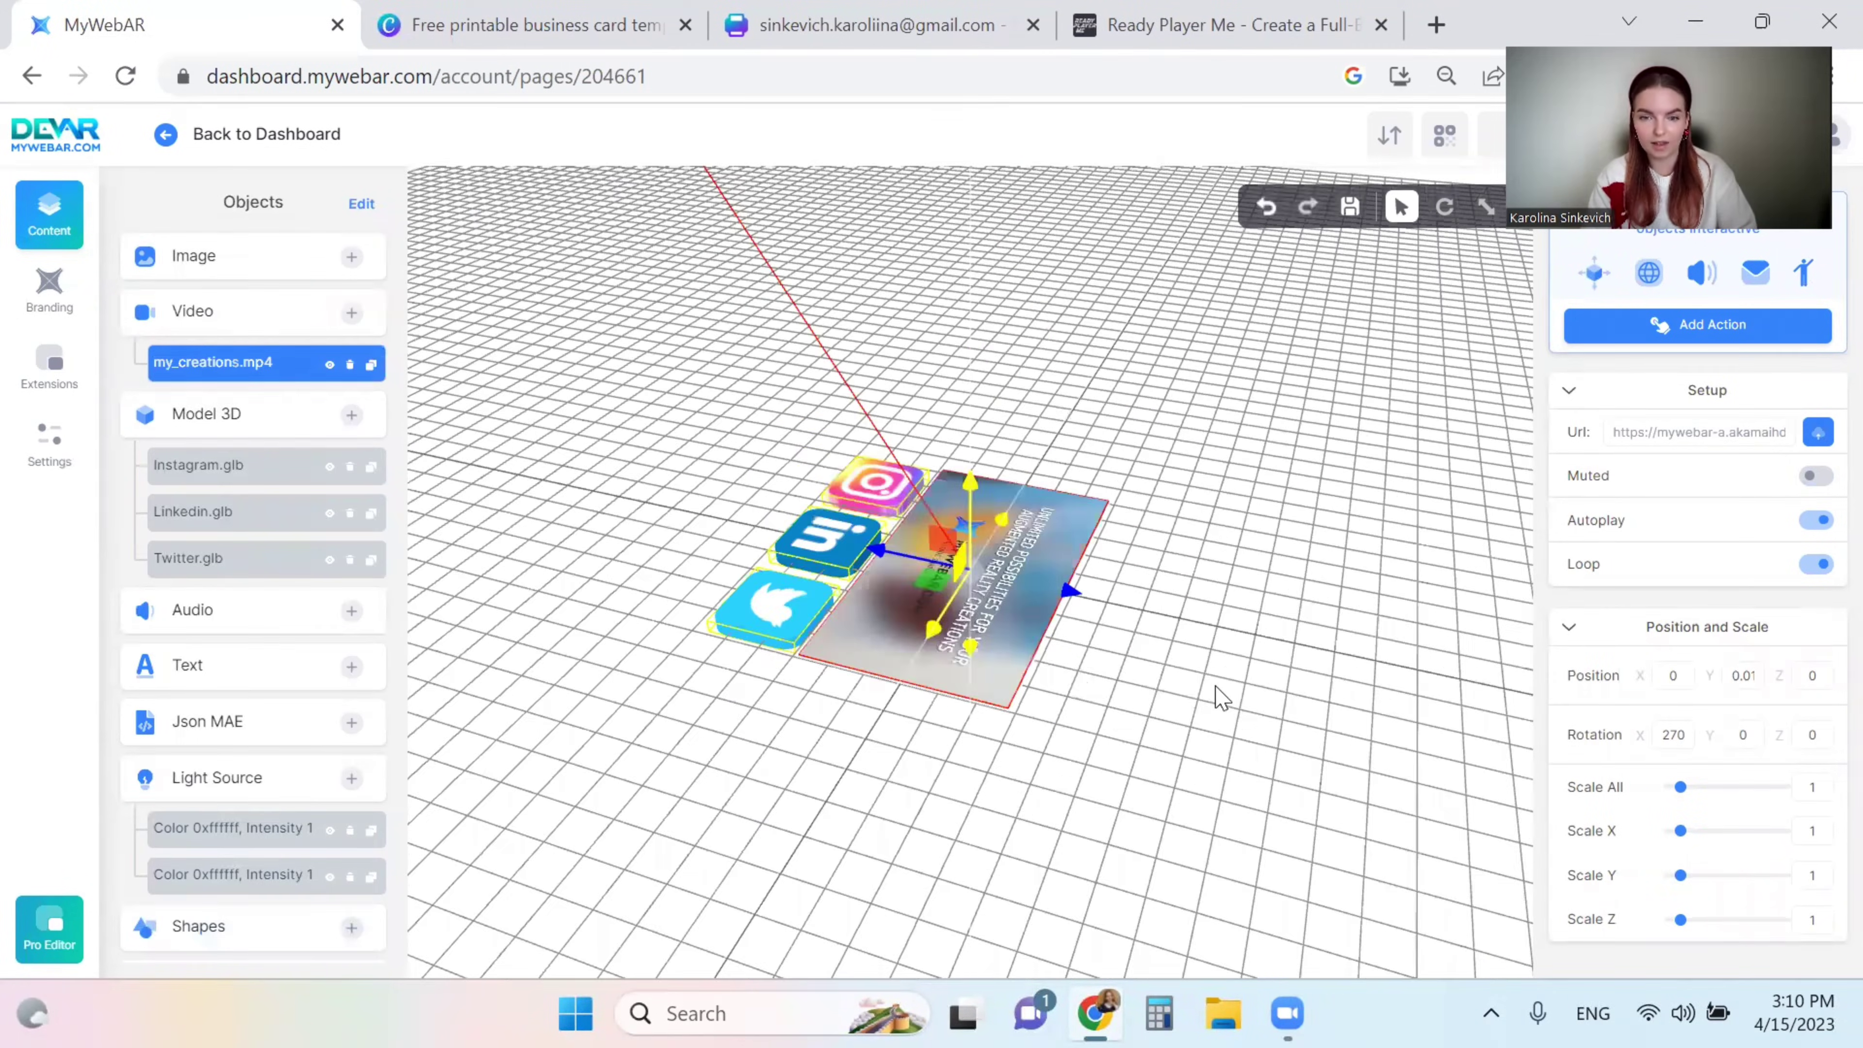
drag(972, 686, 961, 473)
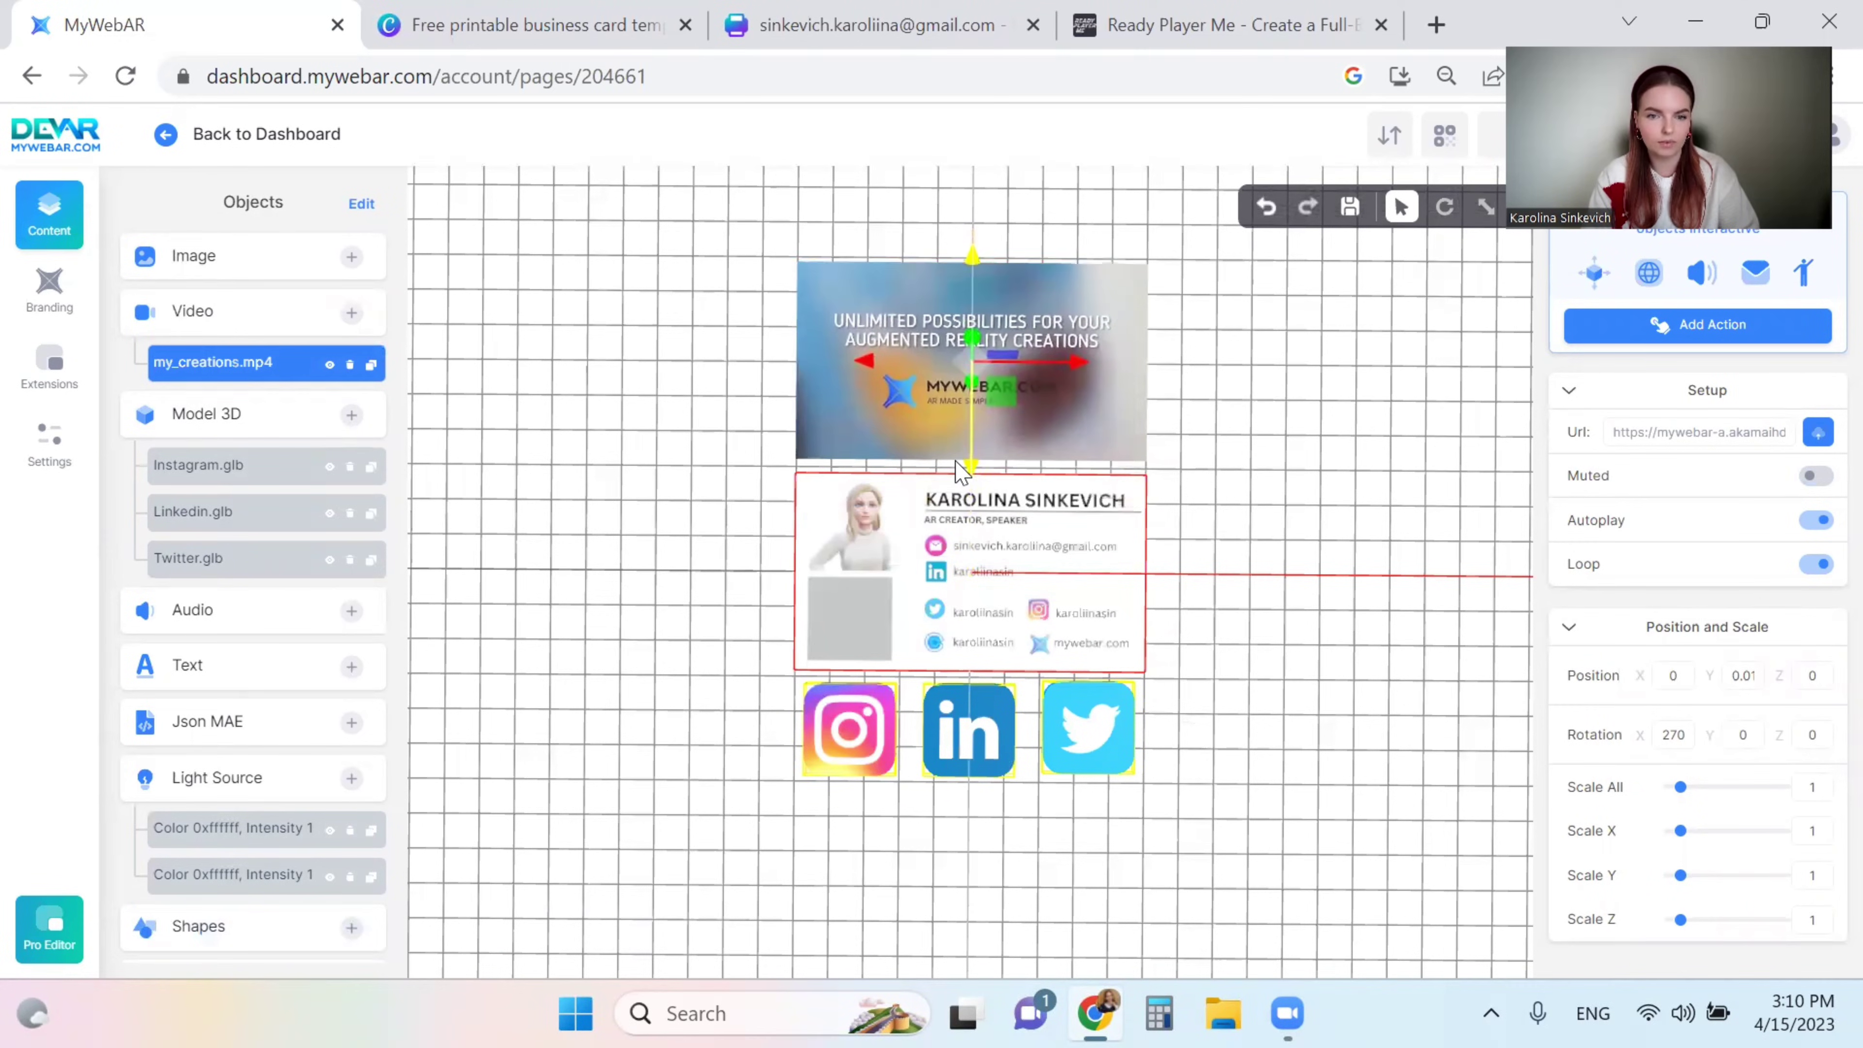
drag(1255, 624, 1239, 657)
click(1445, 207)
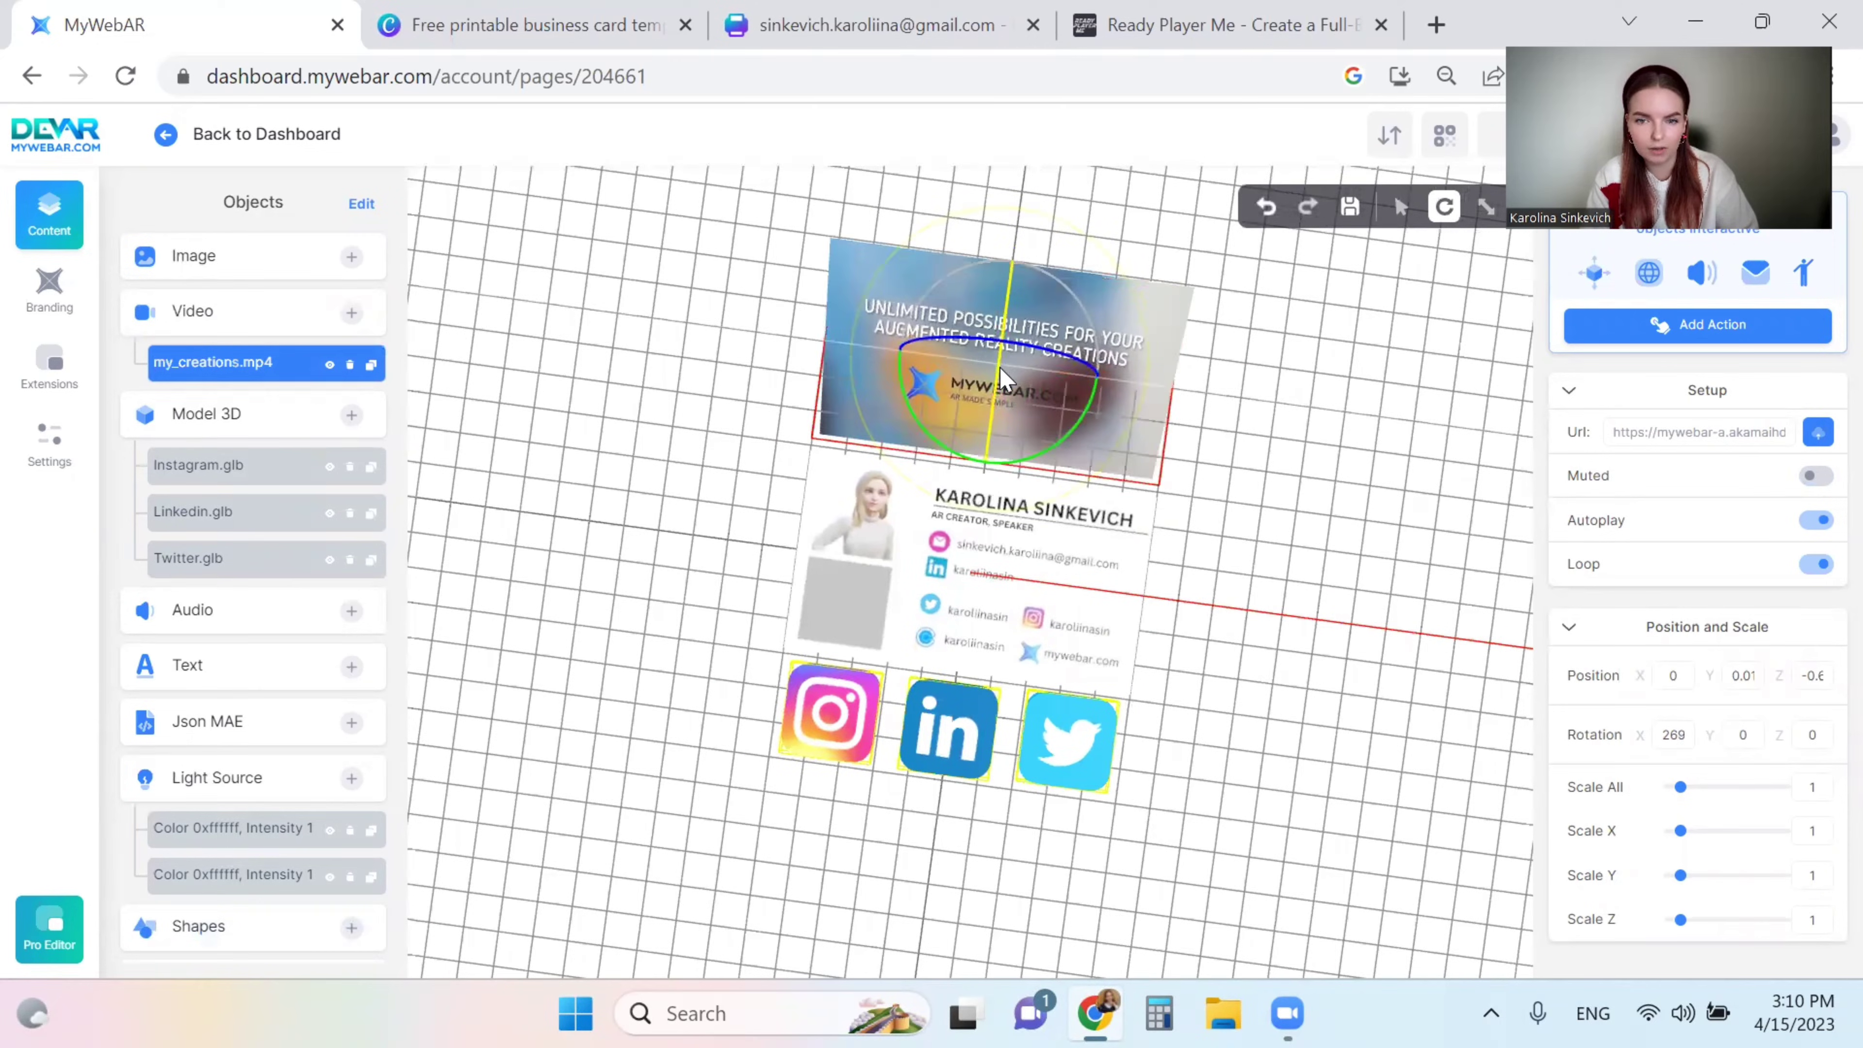
drag(1000, 370, 1002, 400)
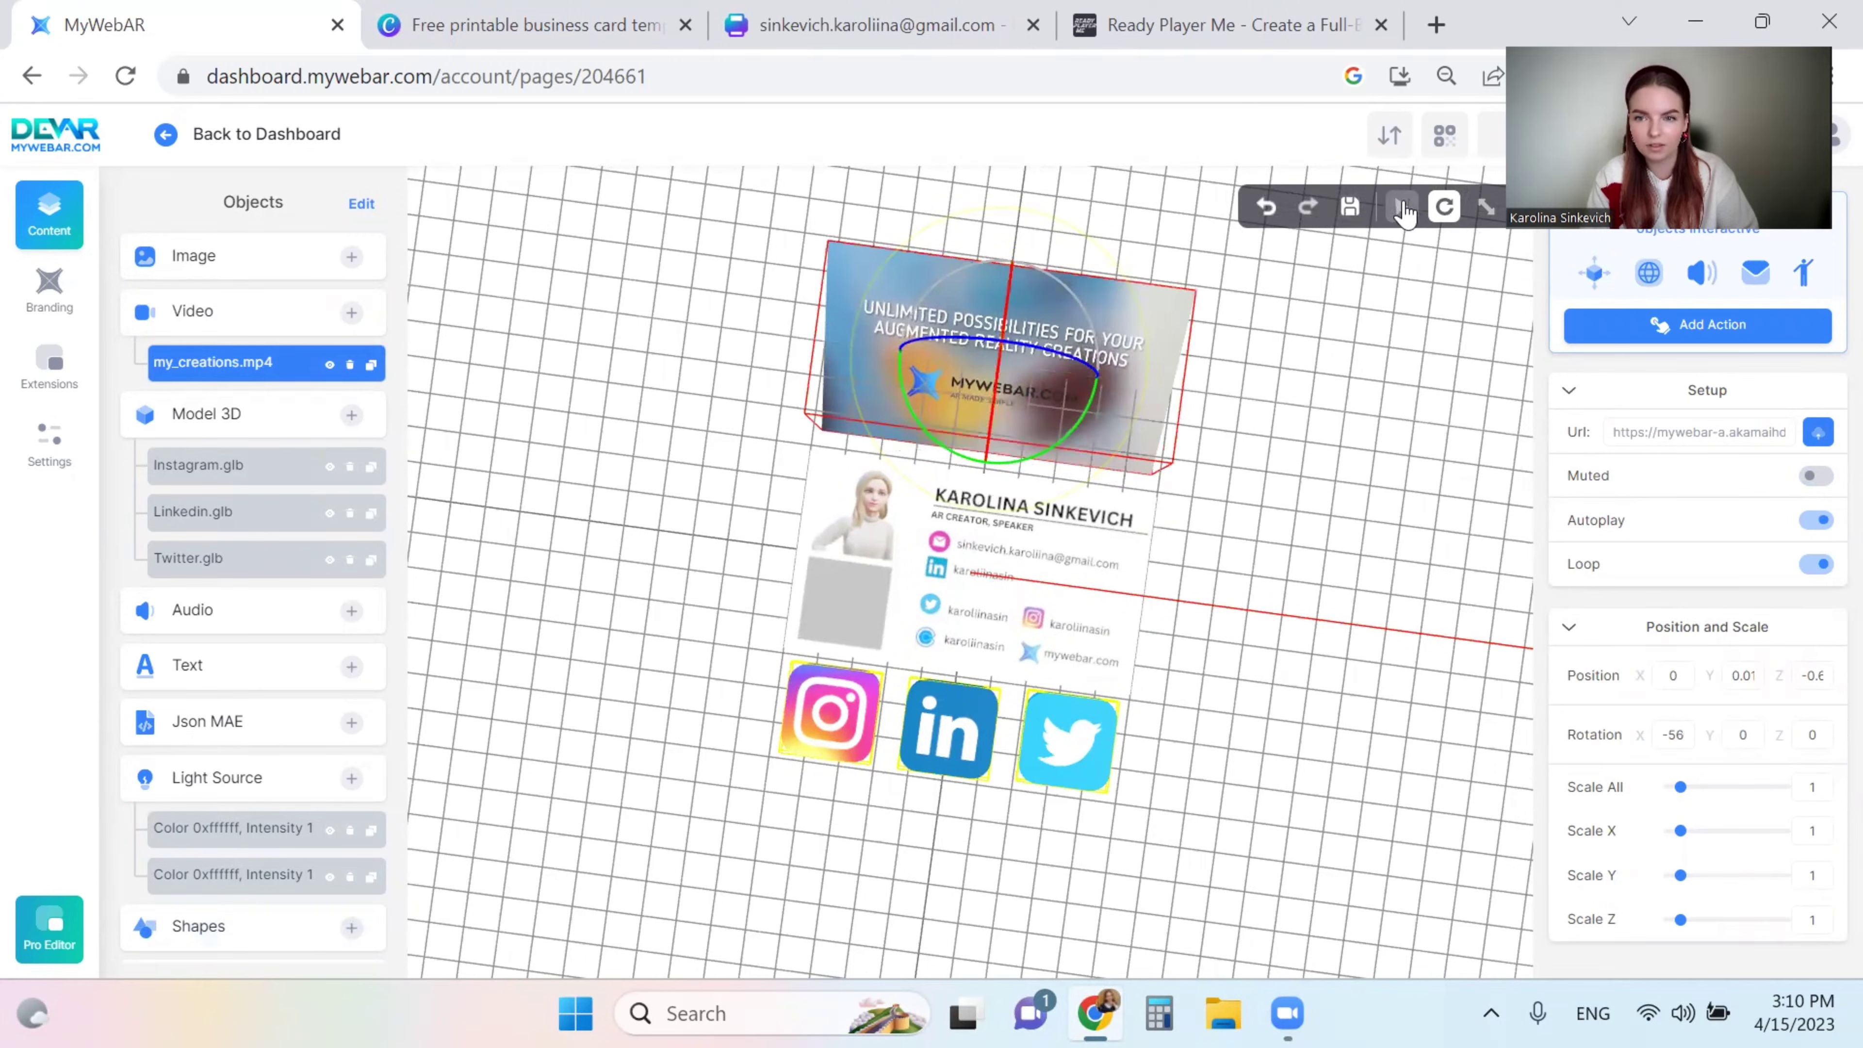
click(1402, 210)
drag(1203, 682, 1126, 612)
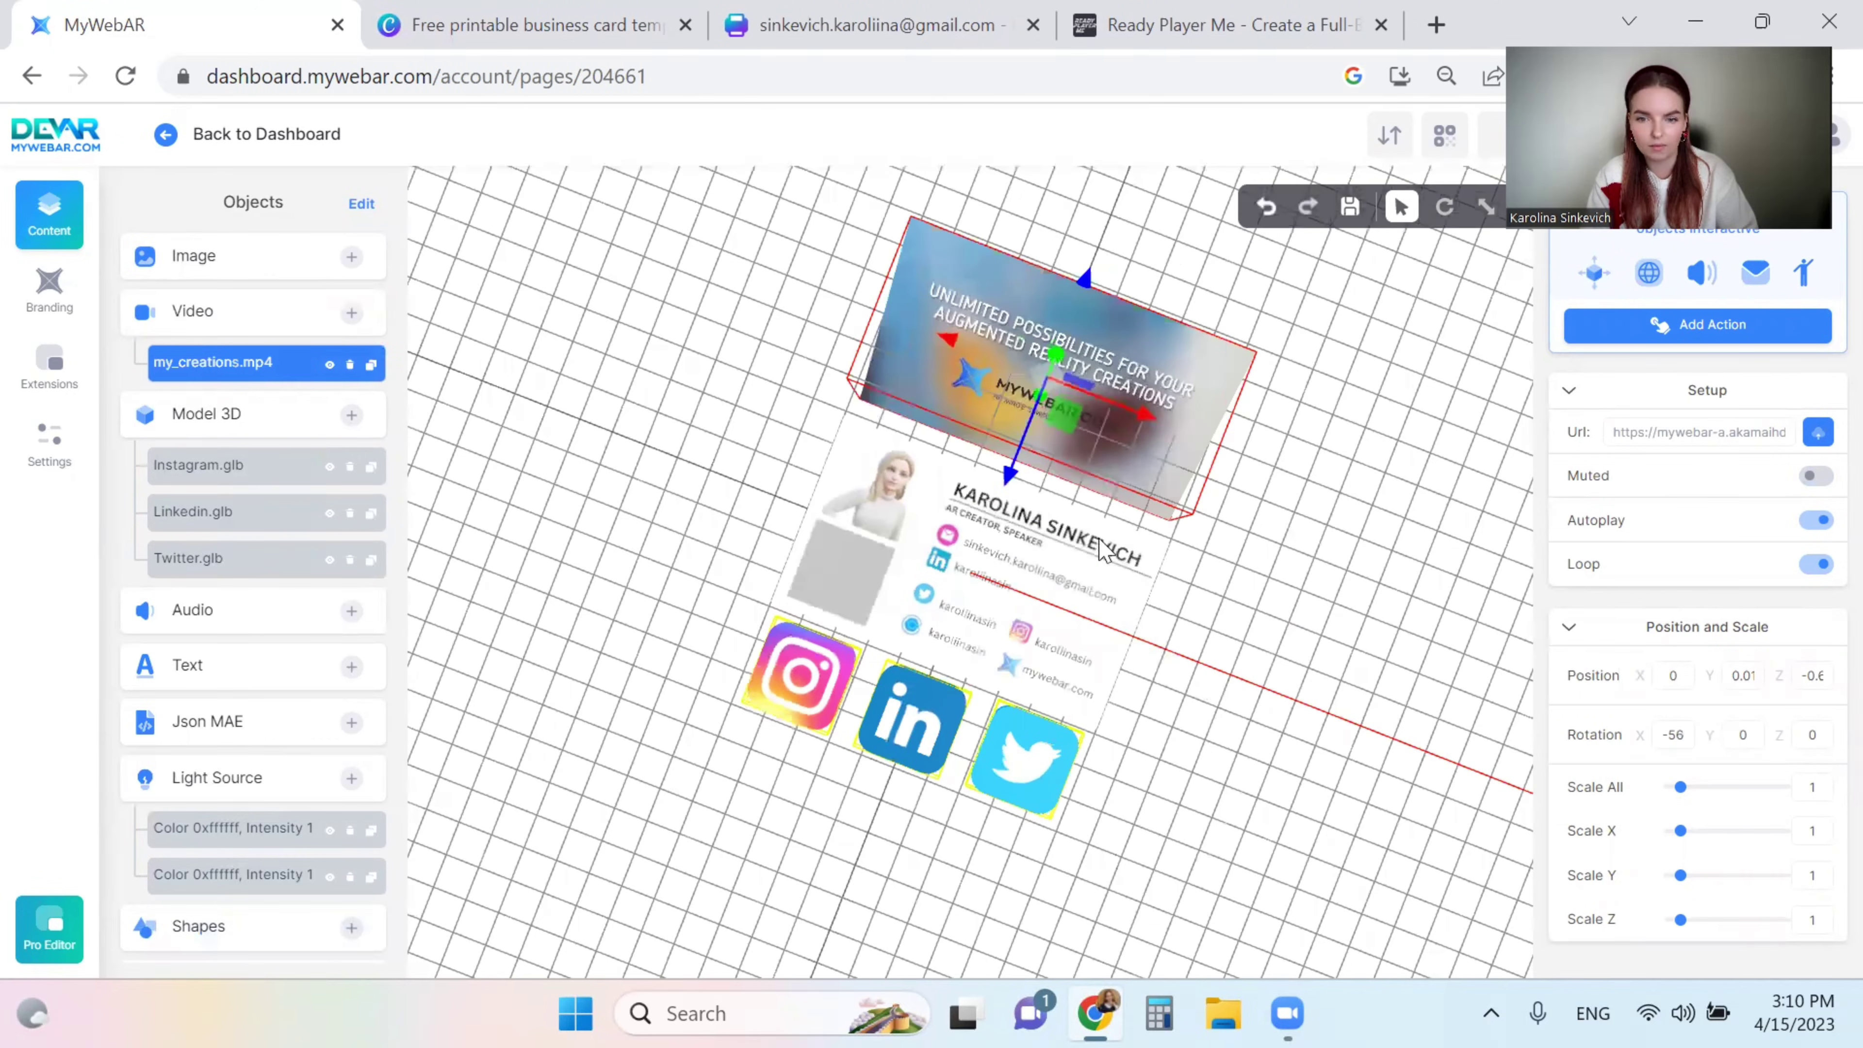
- Raise the video slightly off the card to Position Y 0.16
drag(1104, 550, 1100, 537)
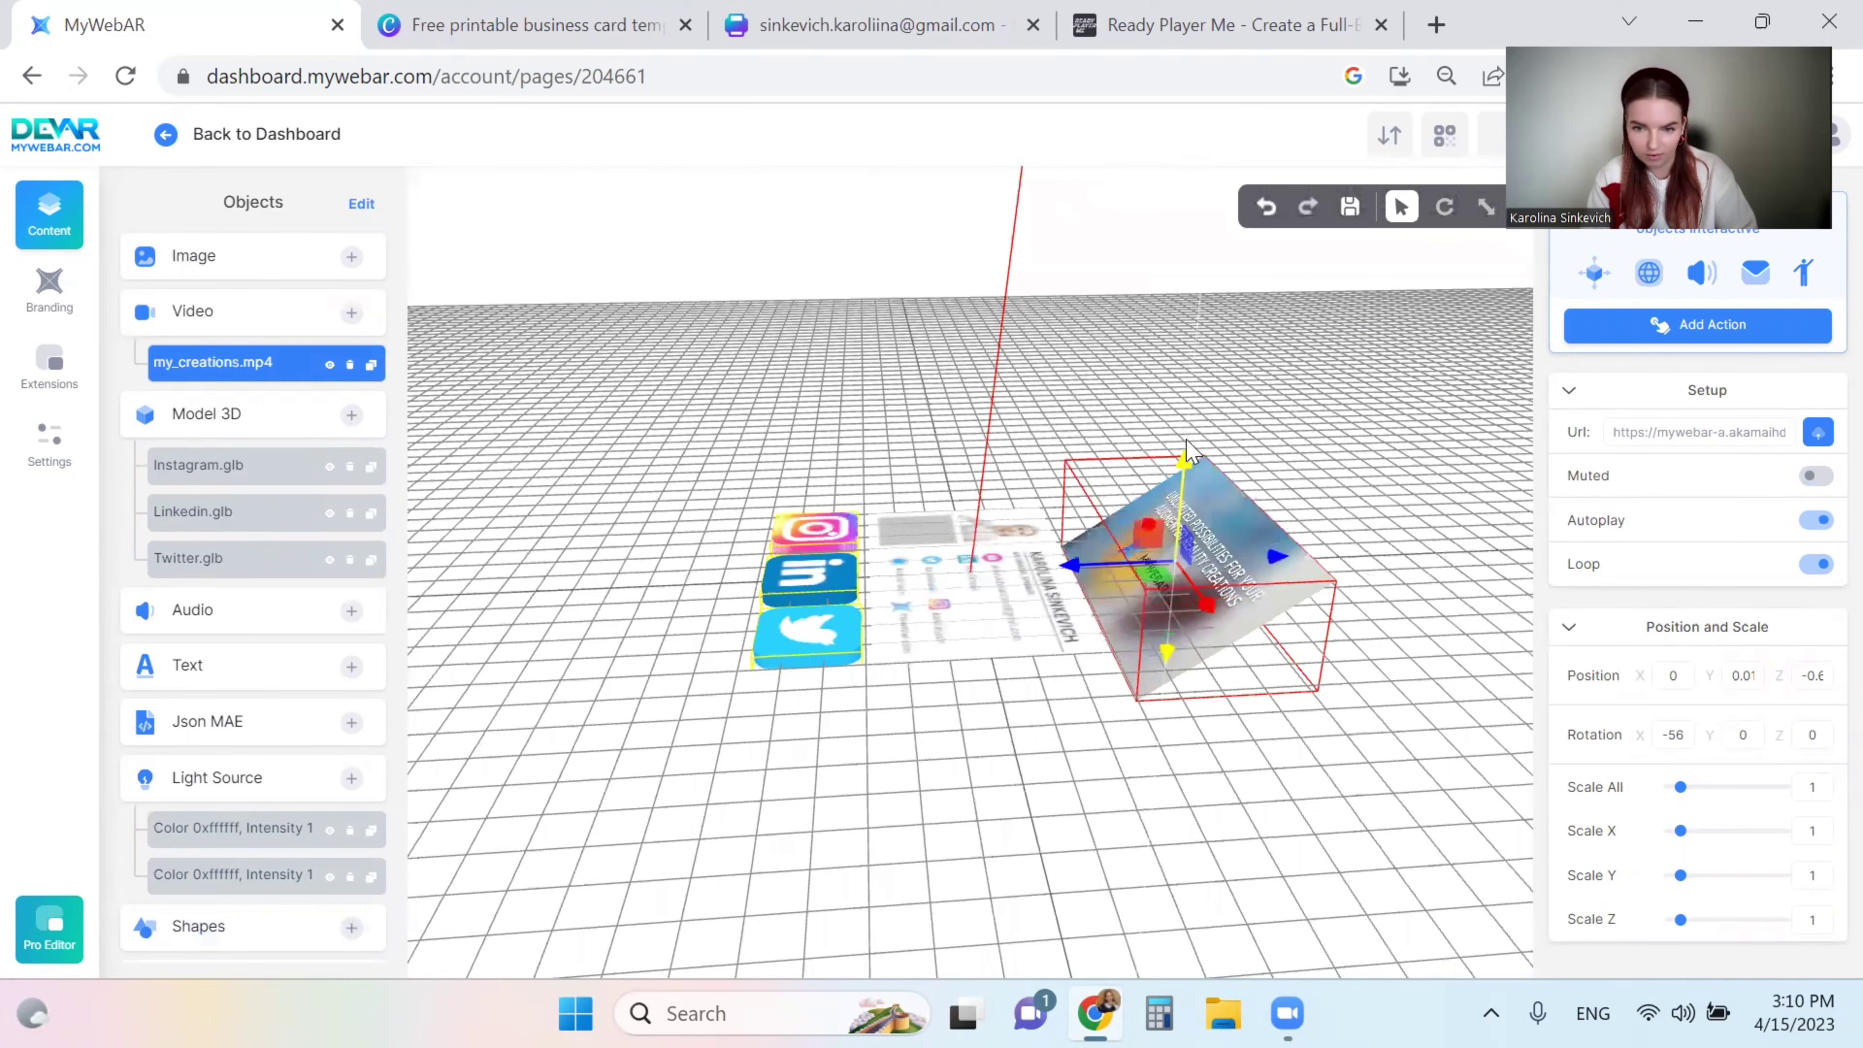
drag(1186, 440, 990, 686)
drag(990, 686, 1123, 728)
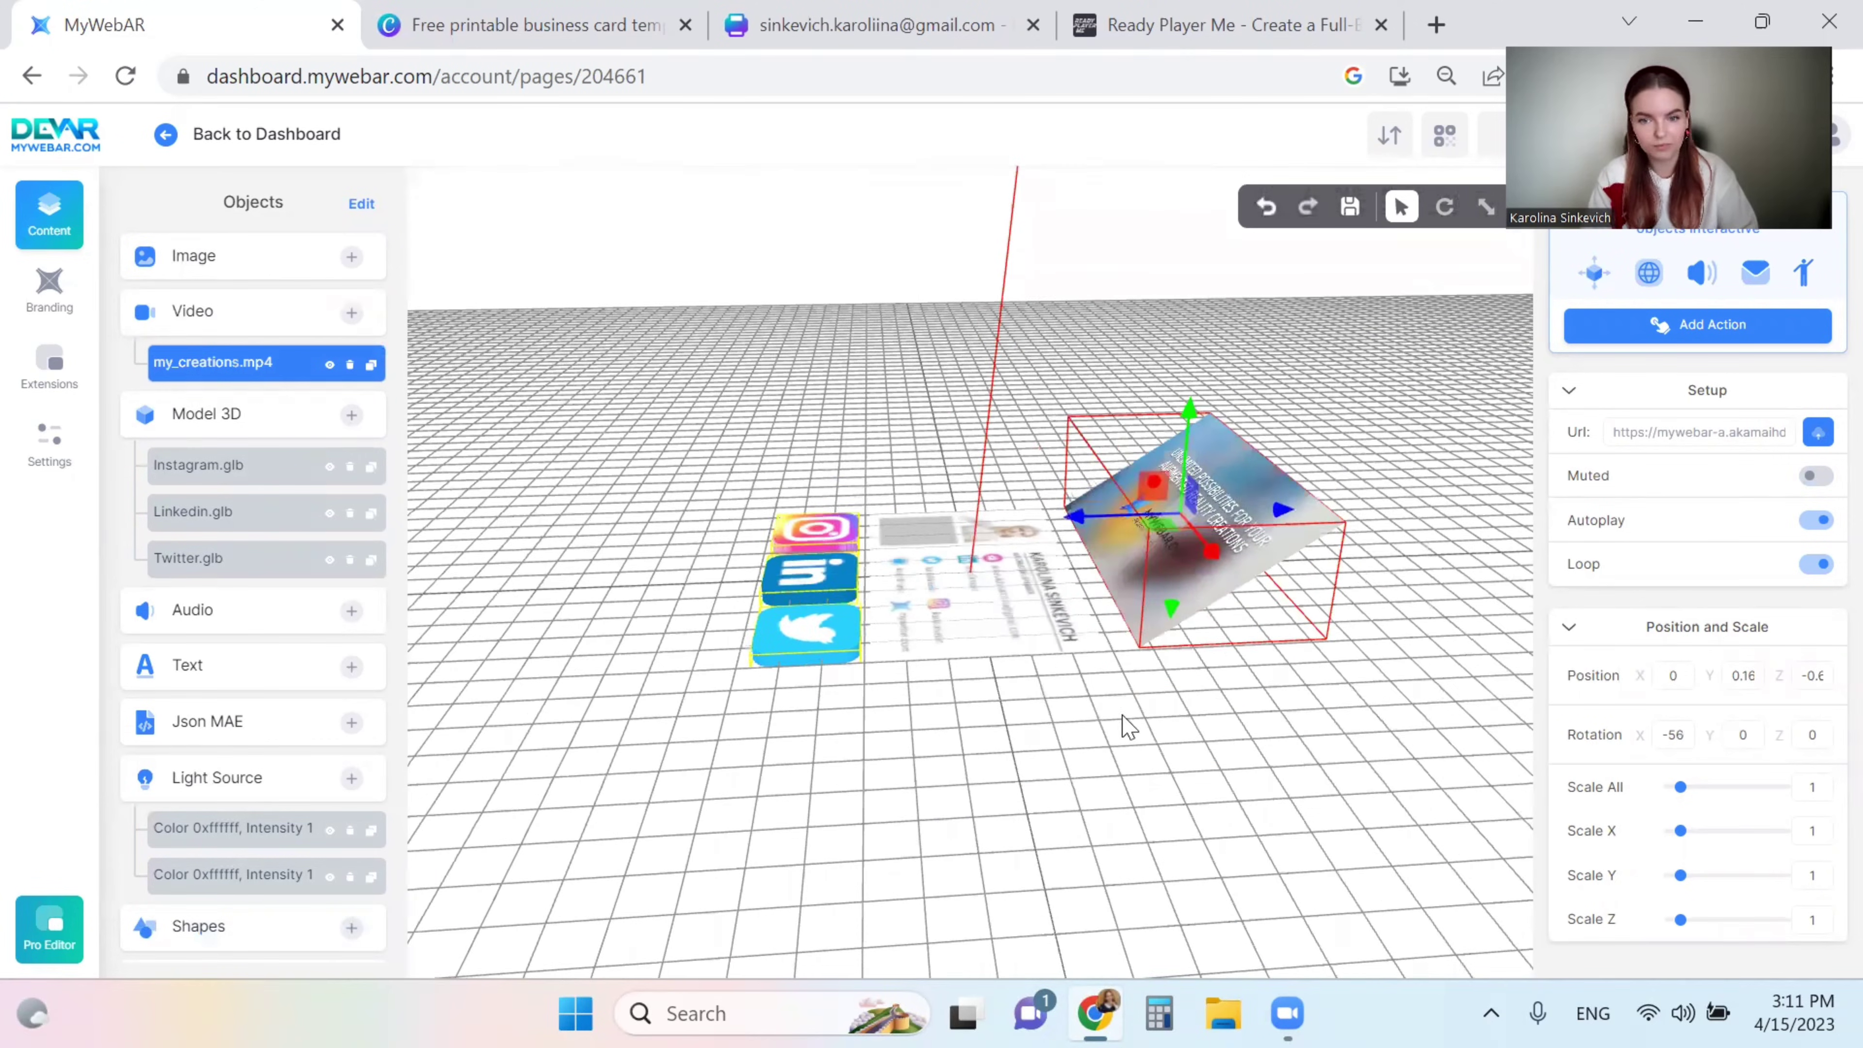
drag(1186, 794, 1185, 790)
drag(1223, 694, 1064, 434)
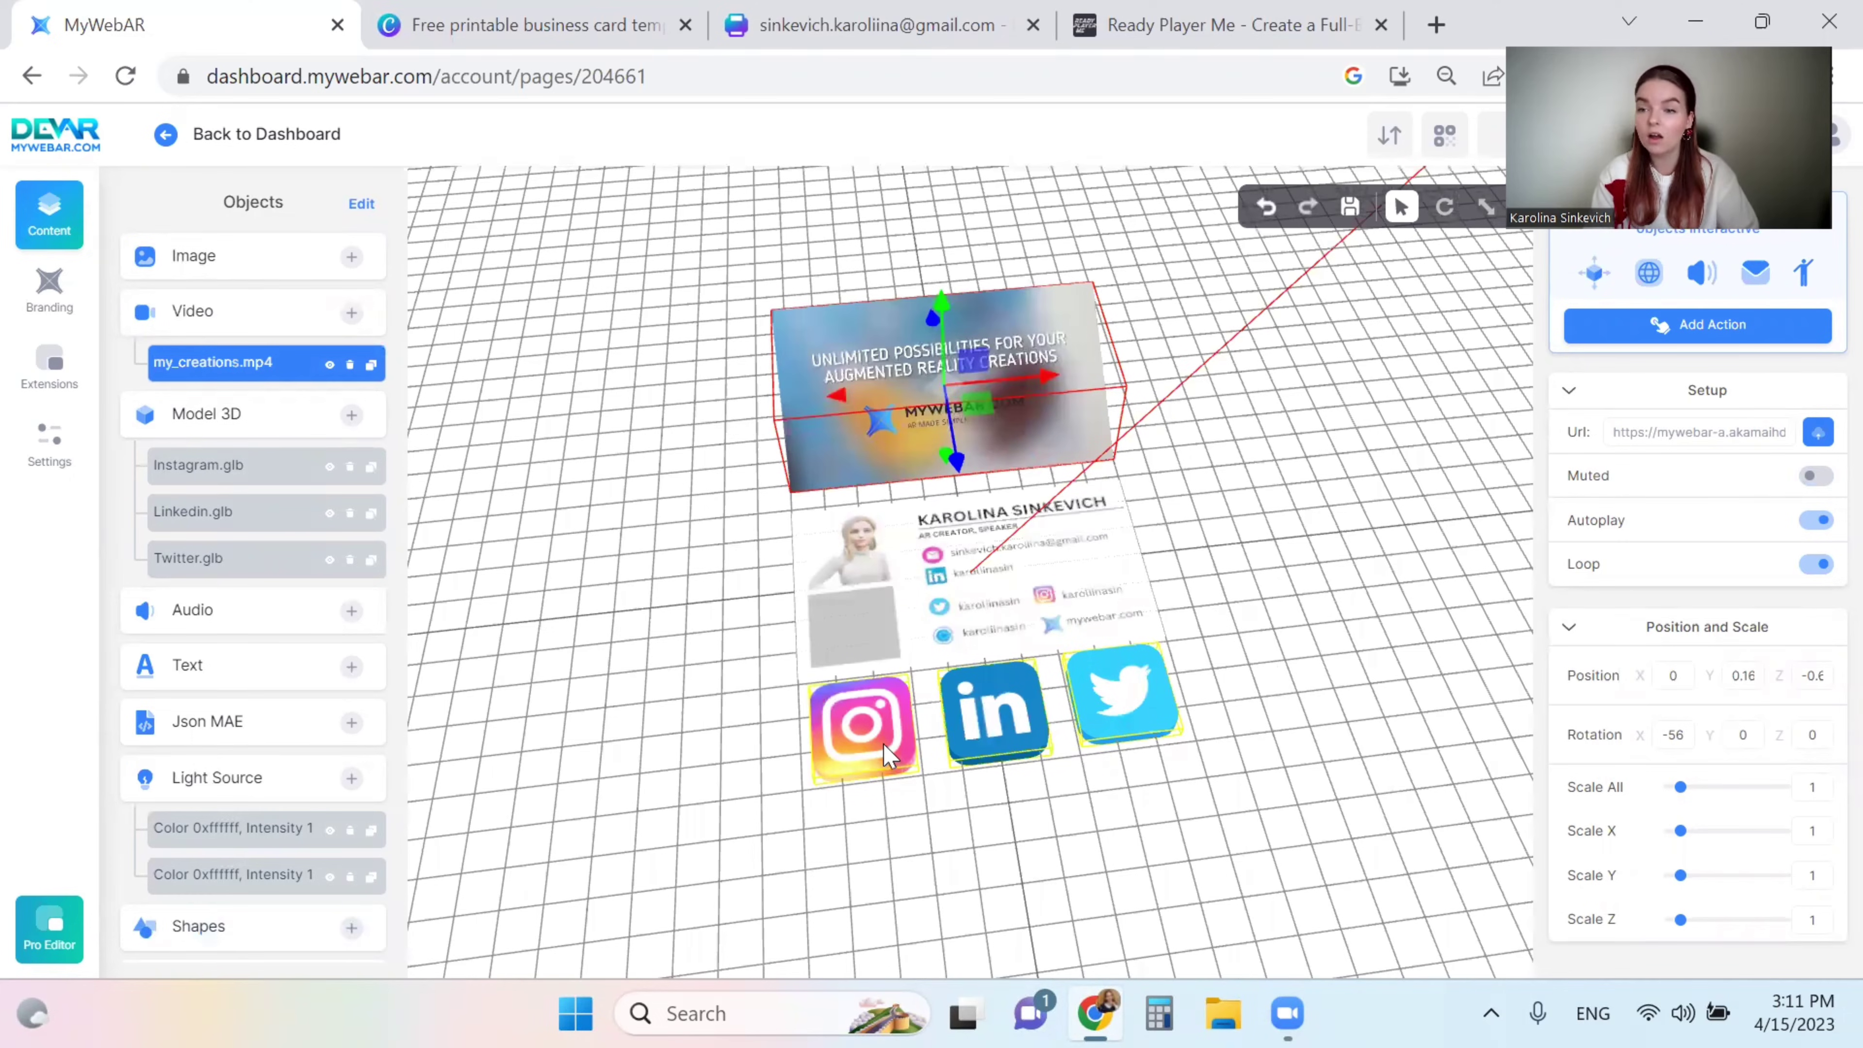
click(871, 732)
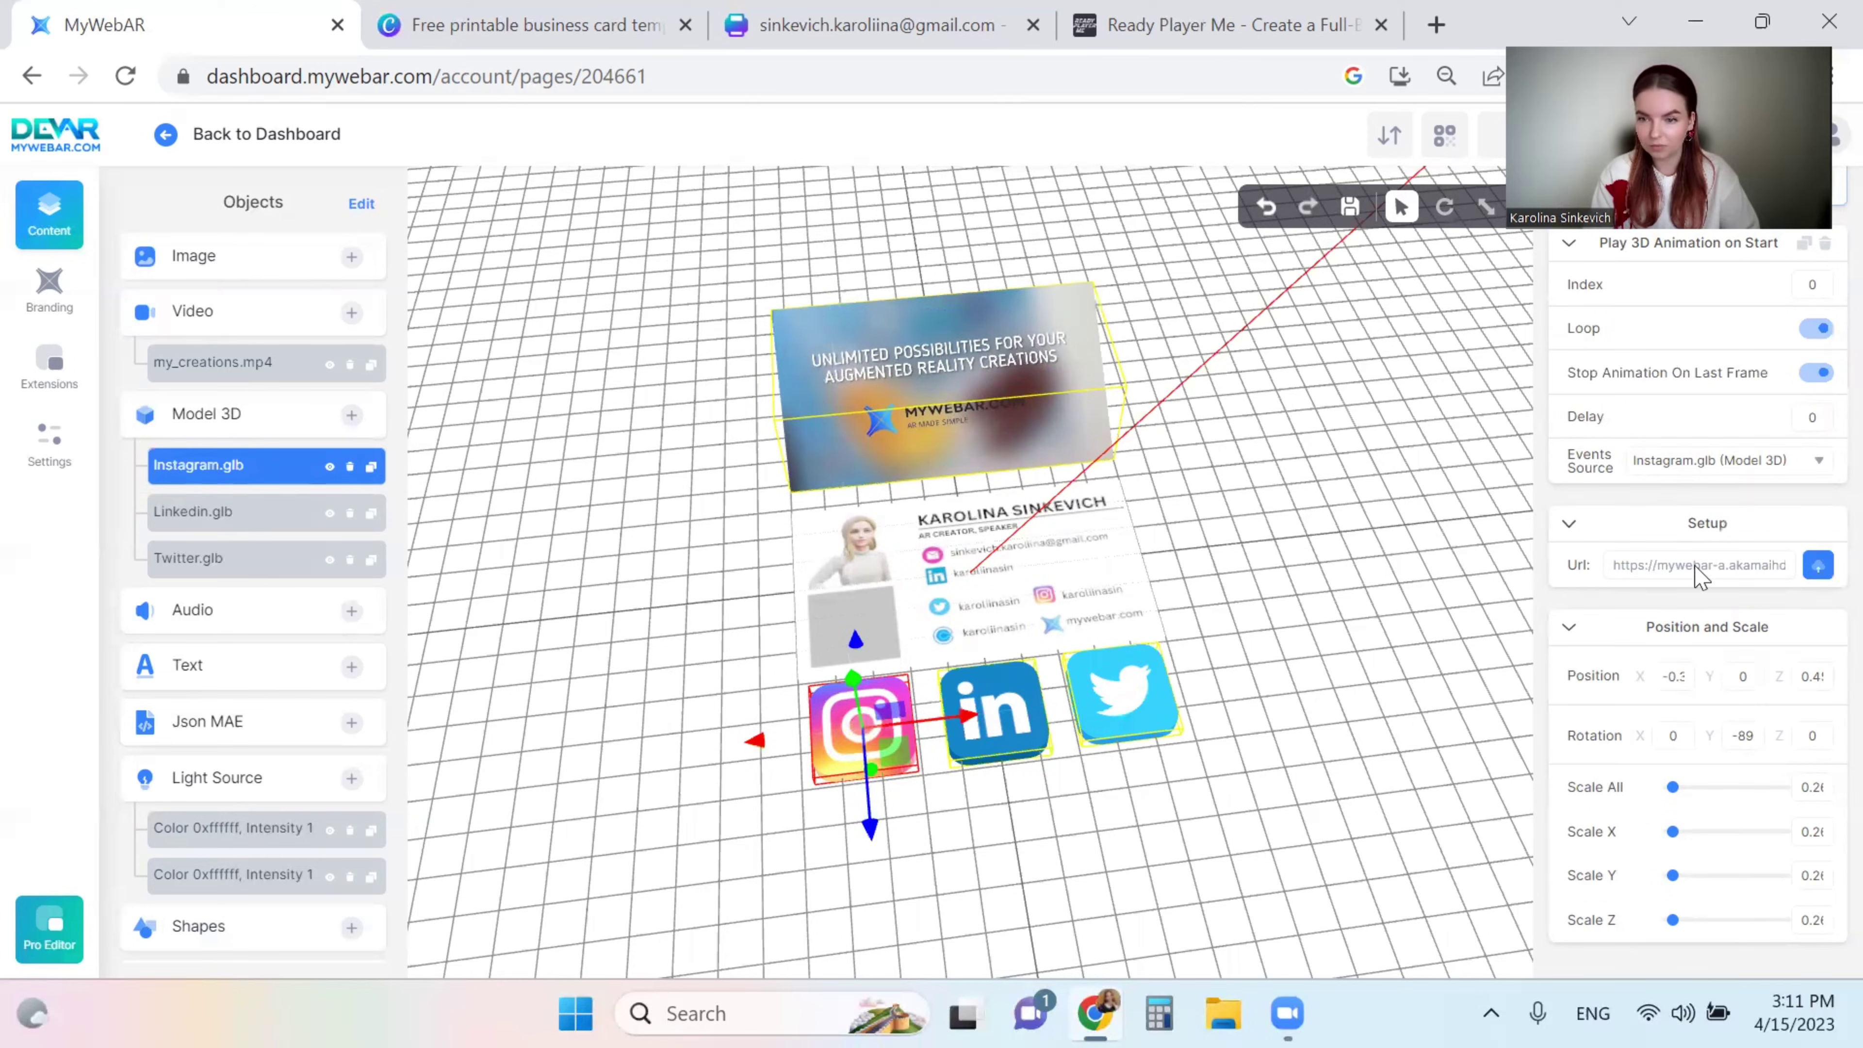
- Give the Instagram icon an Open a Webpage on Click action
scroll(1700, 575, up, 1)
scroll(1699, 576, up, 1)
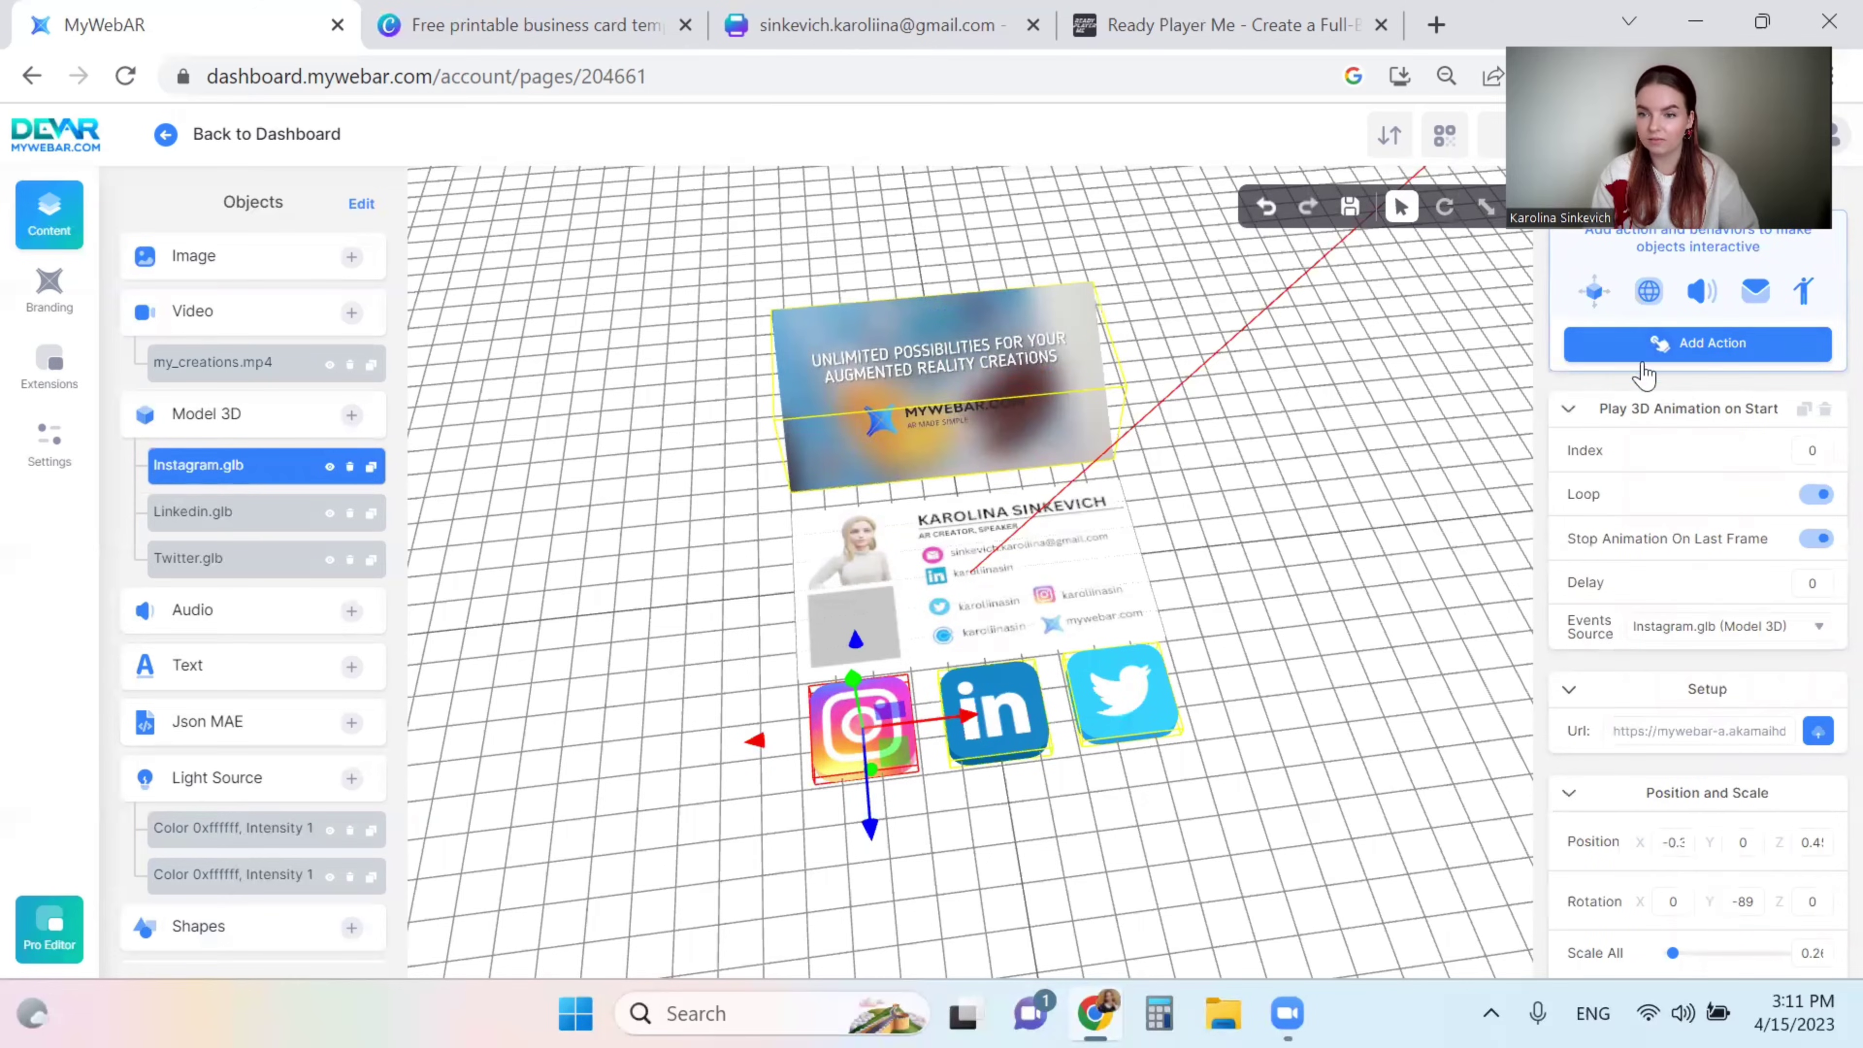
click(1677, 351)
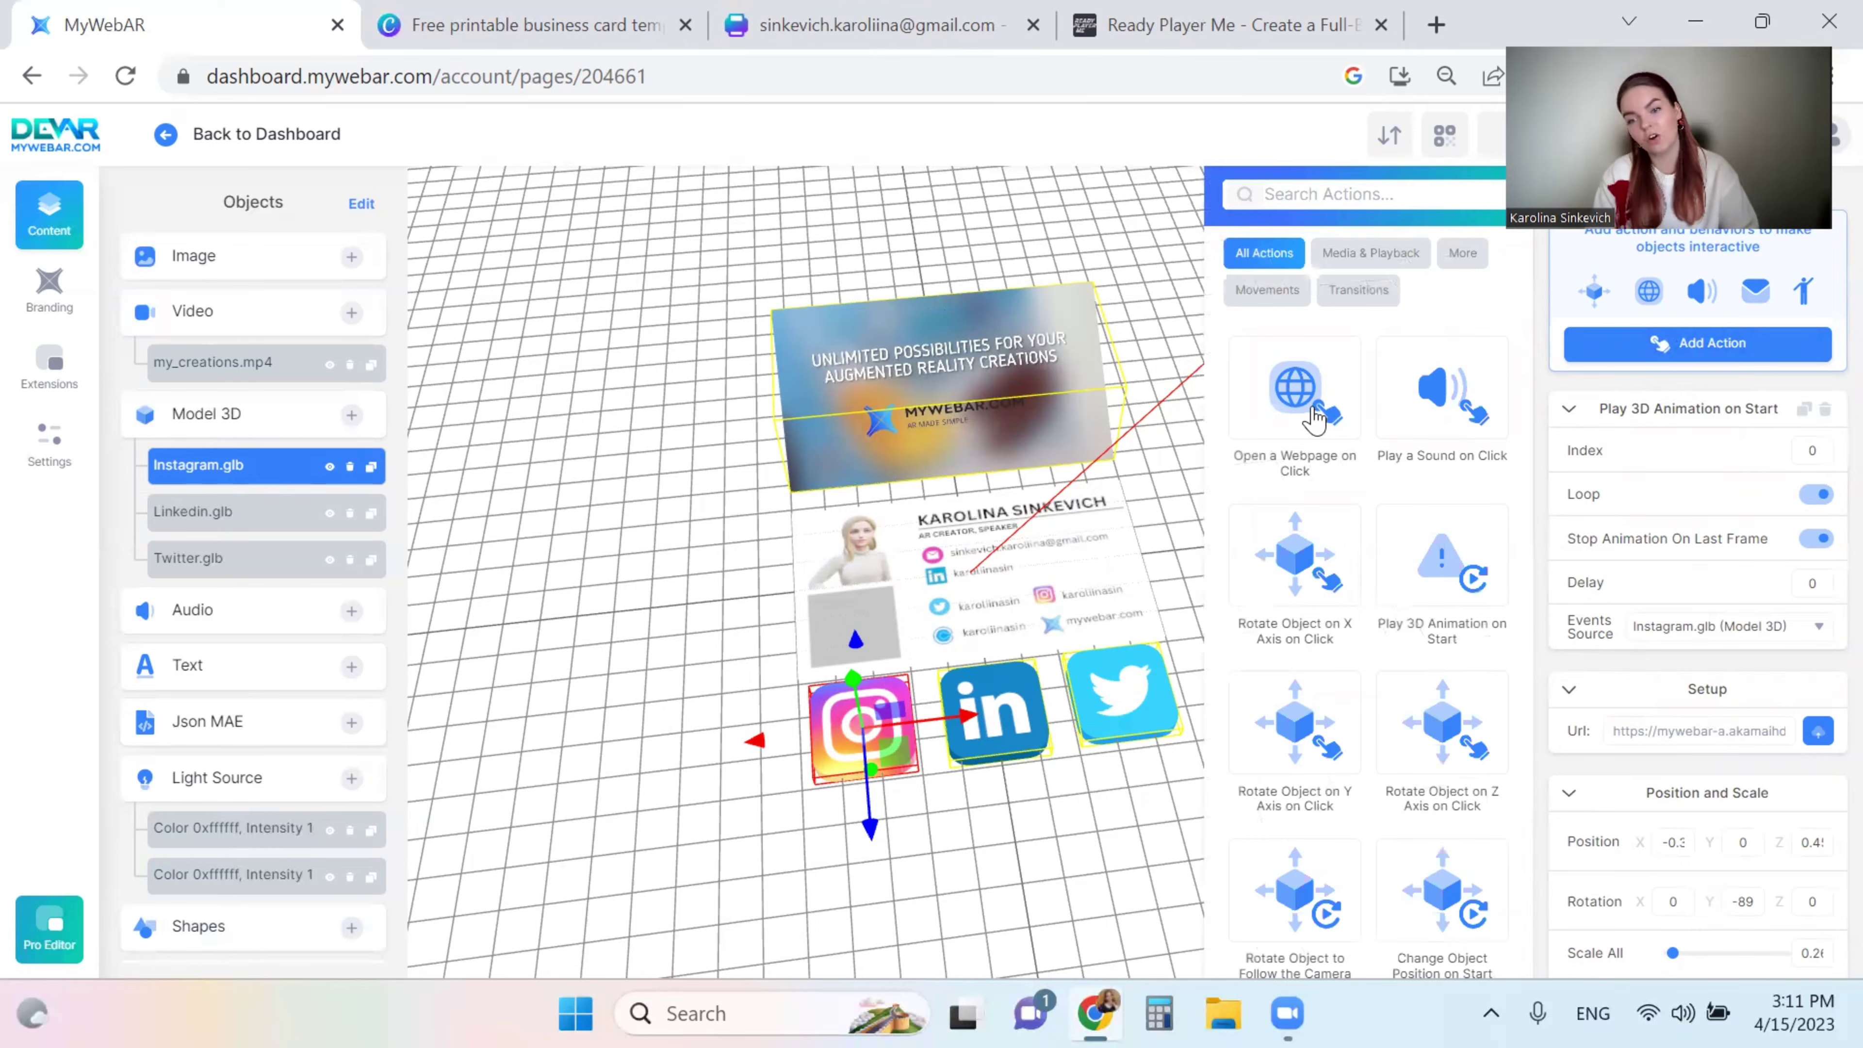
click(1312, 414)
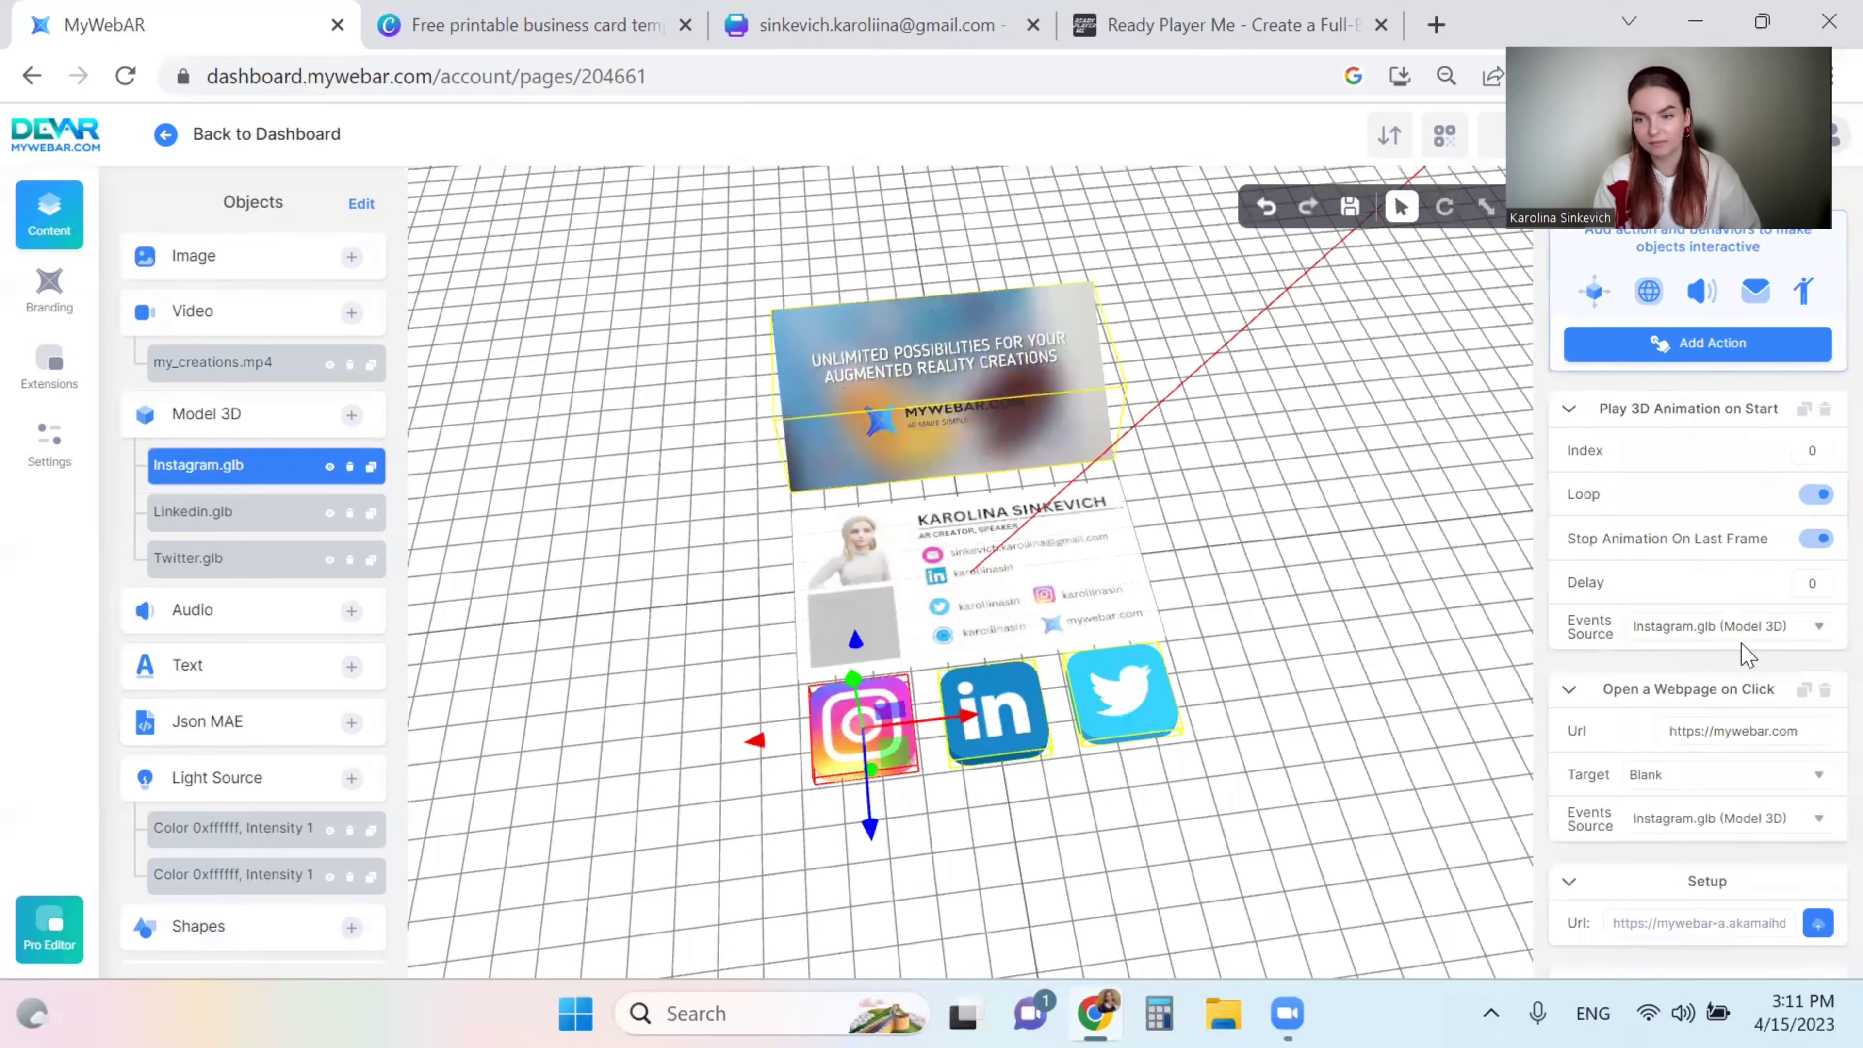
- Replace the mywebar.com address with the owner's Instagram profile URL, target Blank
click(1731, 726)
triple_click(1763, 730)
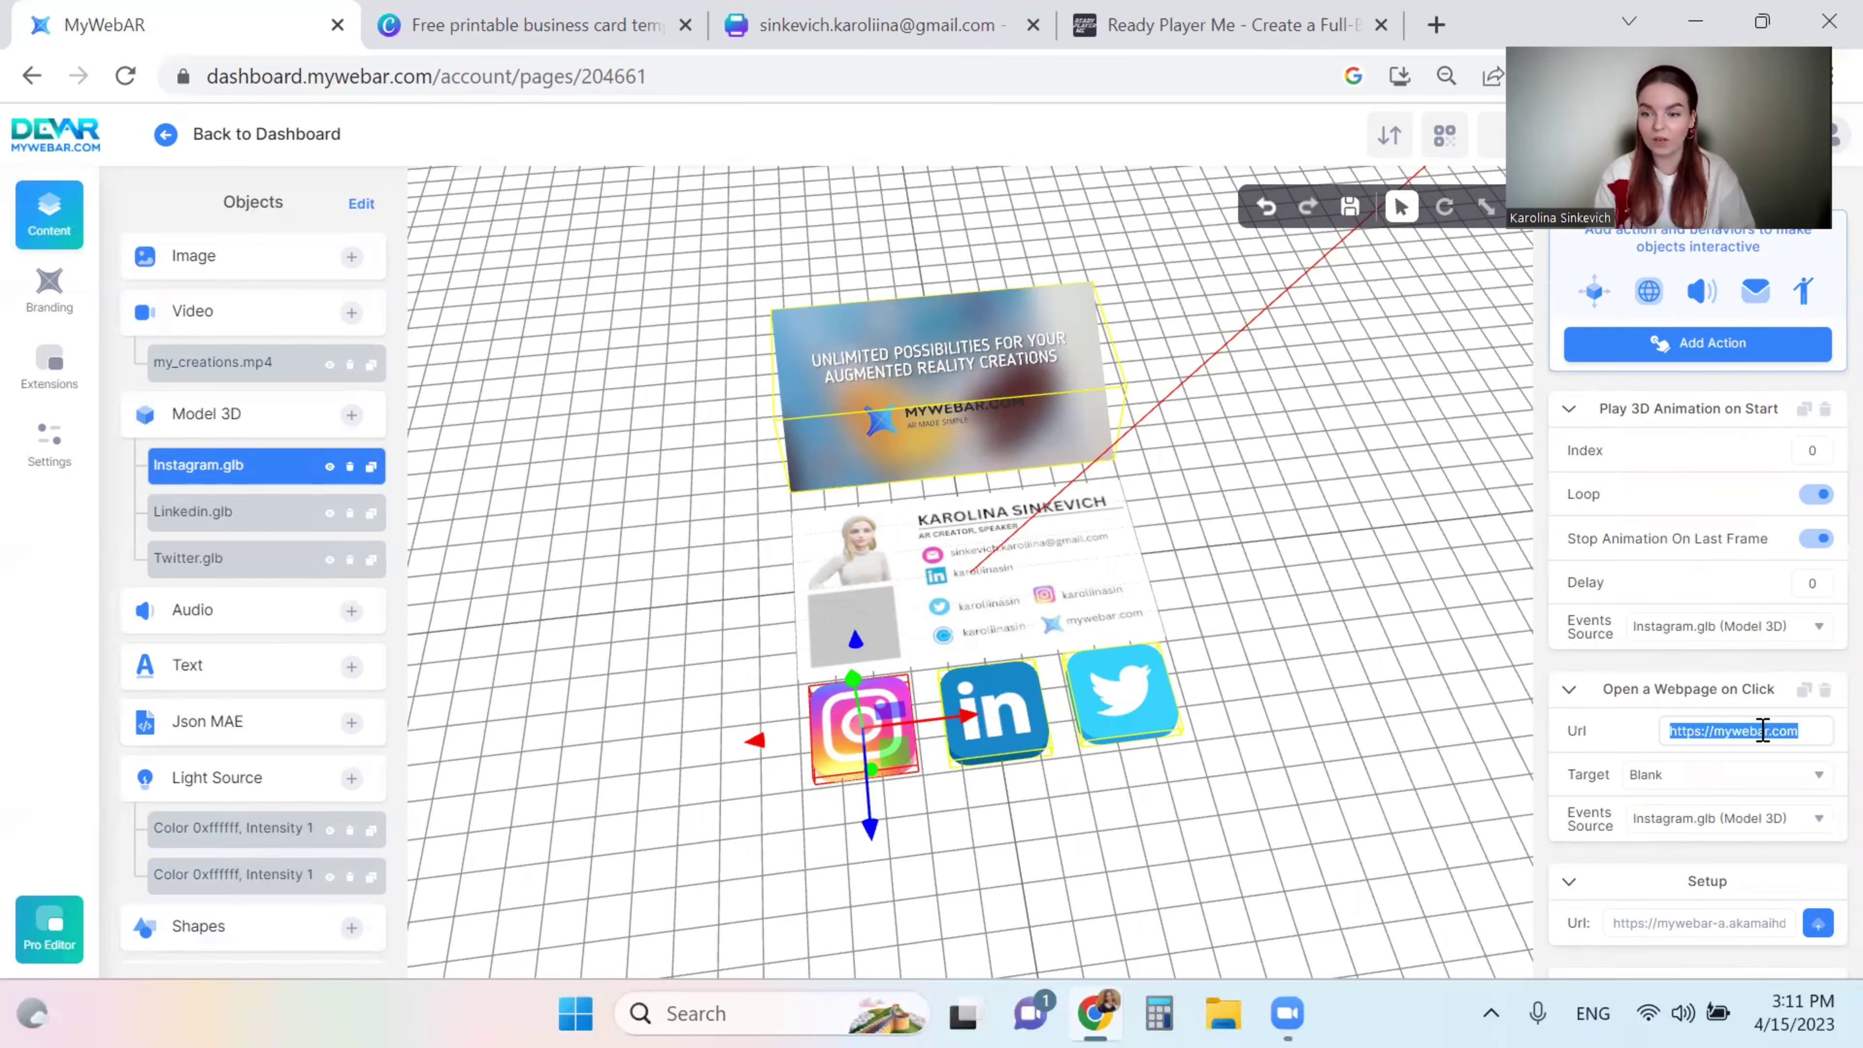
click(1762, 730)
drag(1795, 729, 1722, 734)
key(BackSpace)
key(BackSpace)
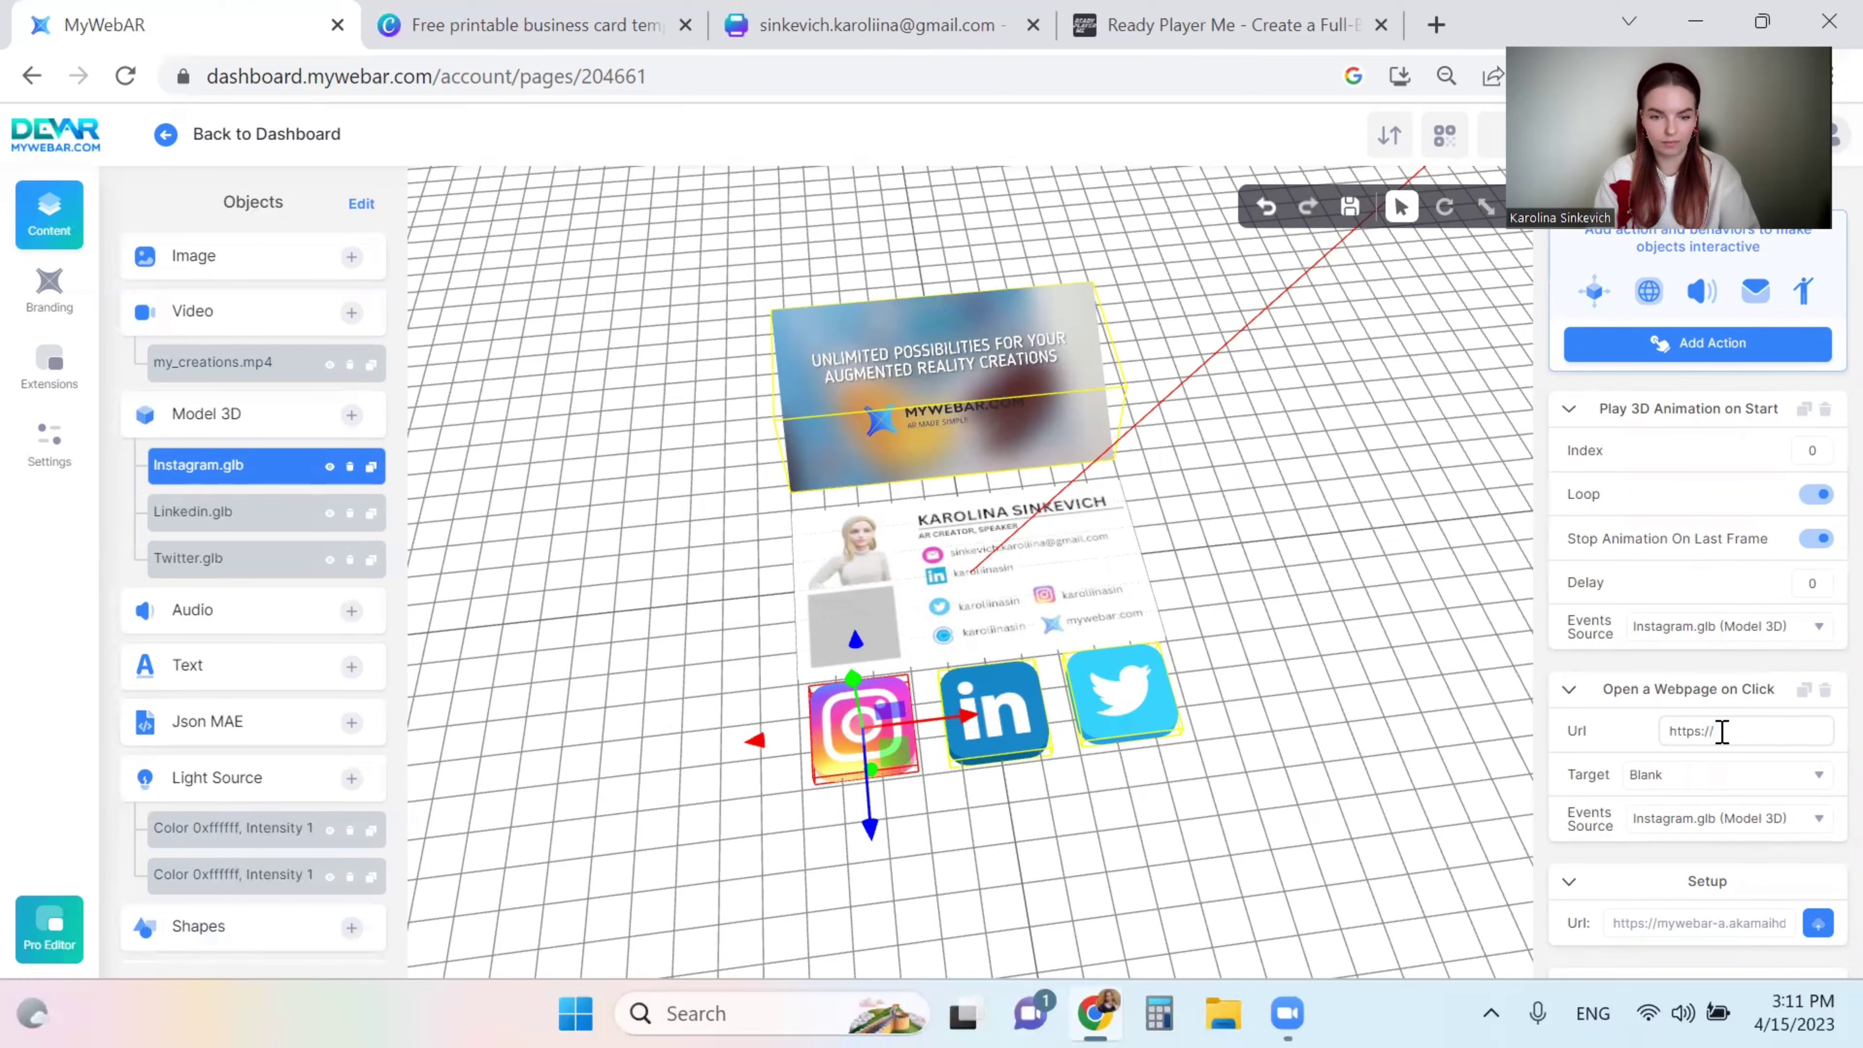
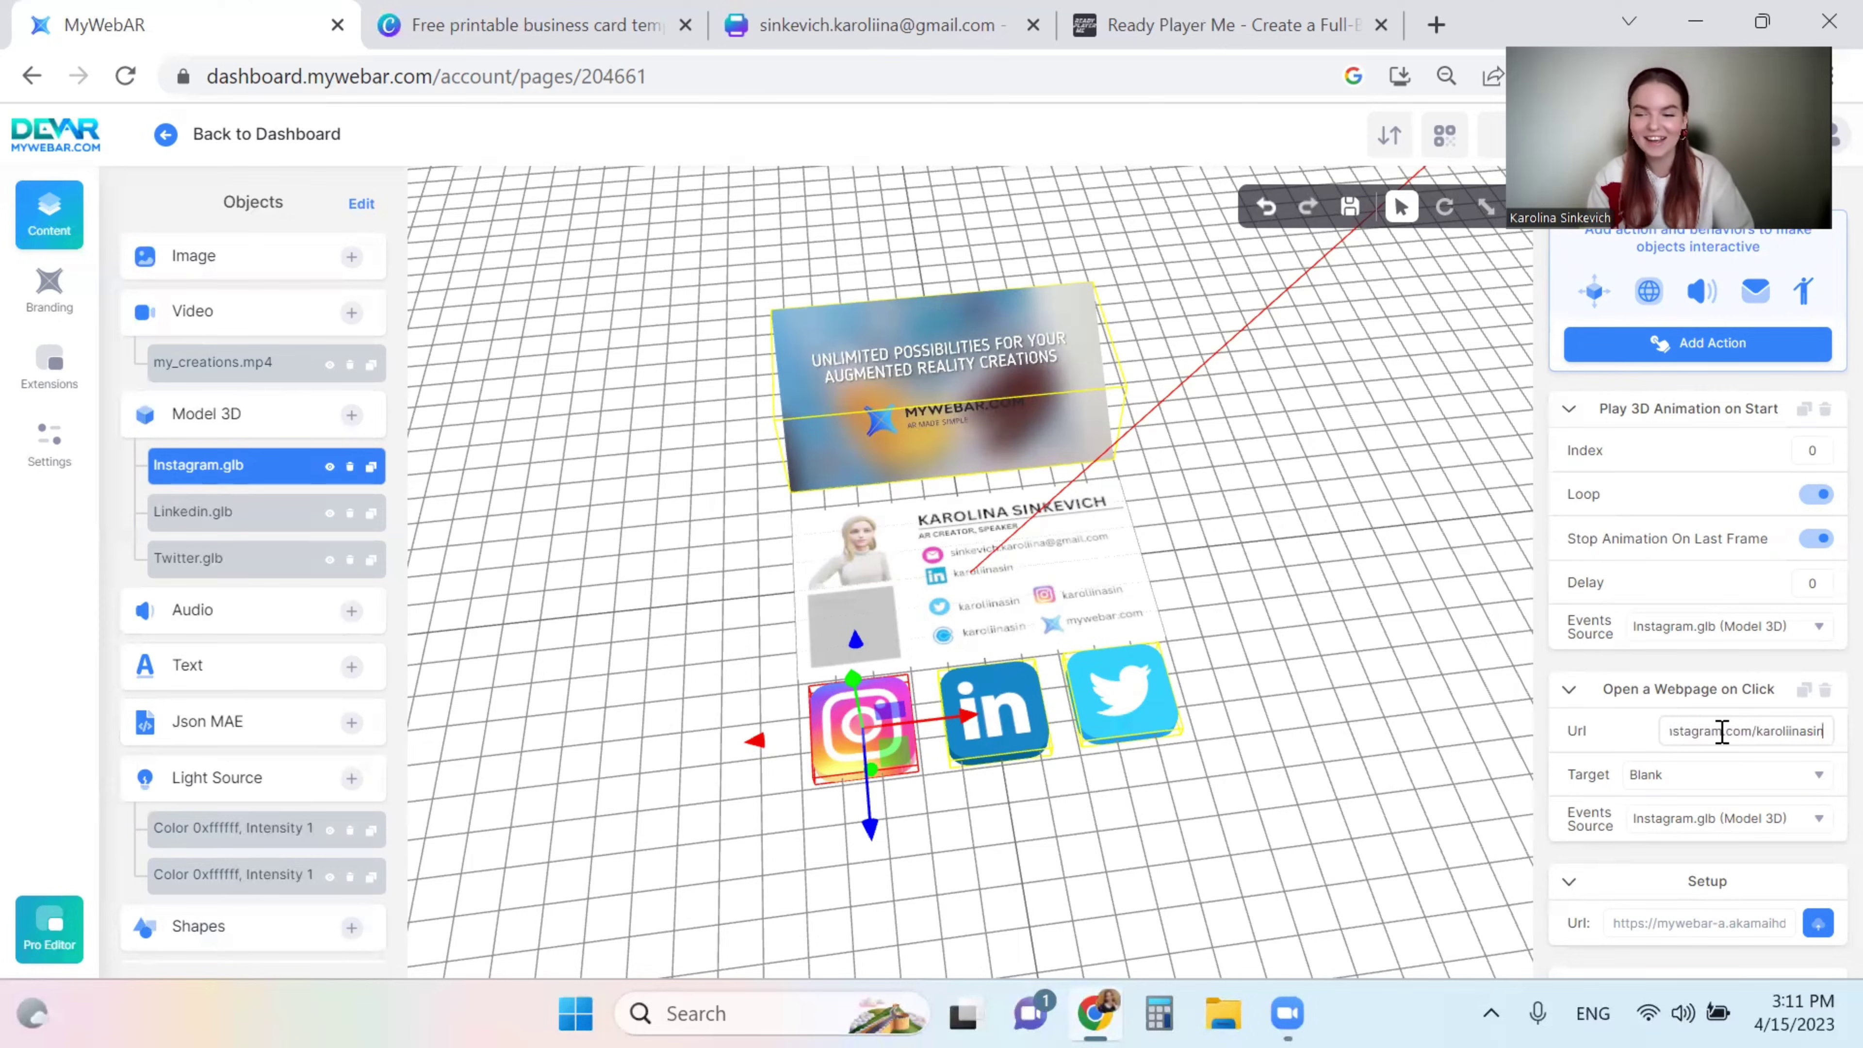
click(1725, 776)
click(1725, 776)
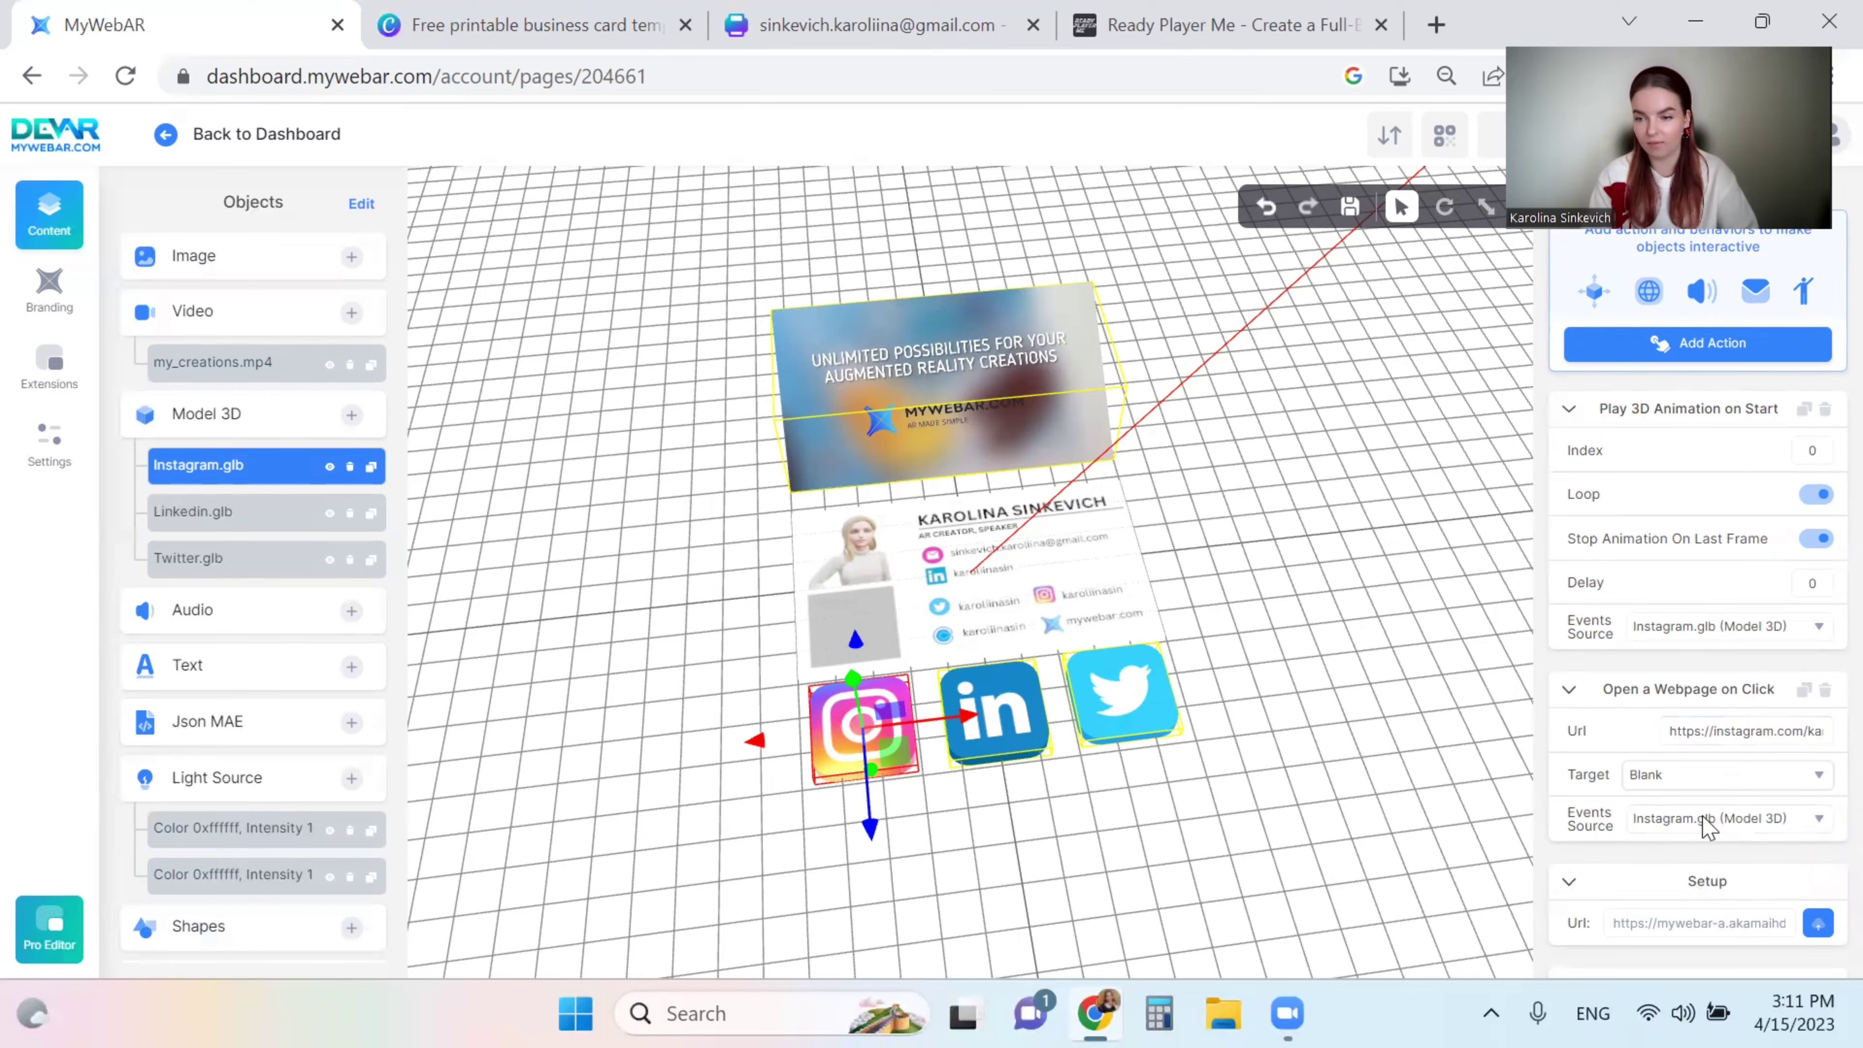
scroll(1702, 821, down, 1)
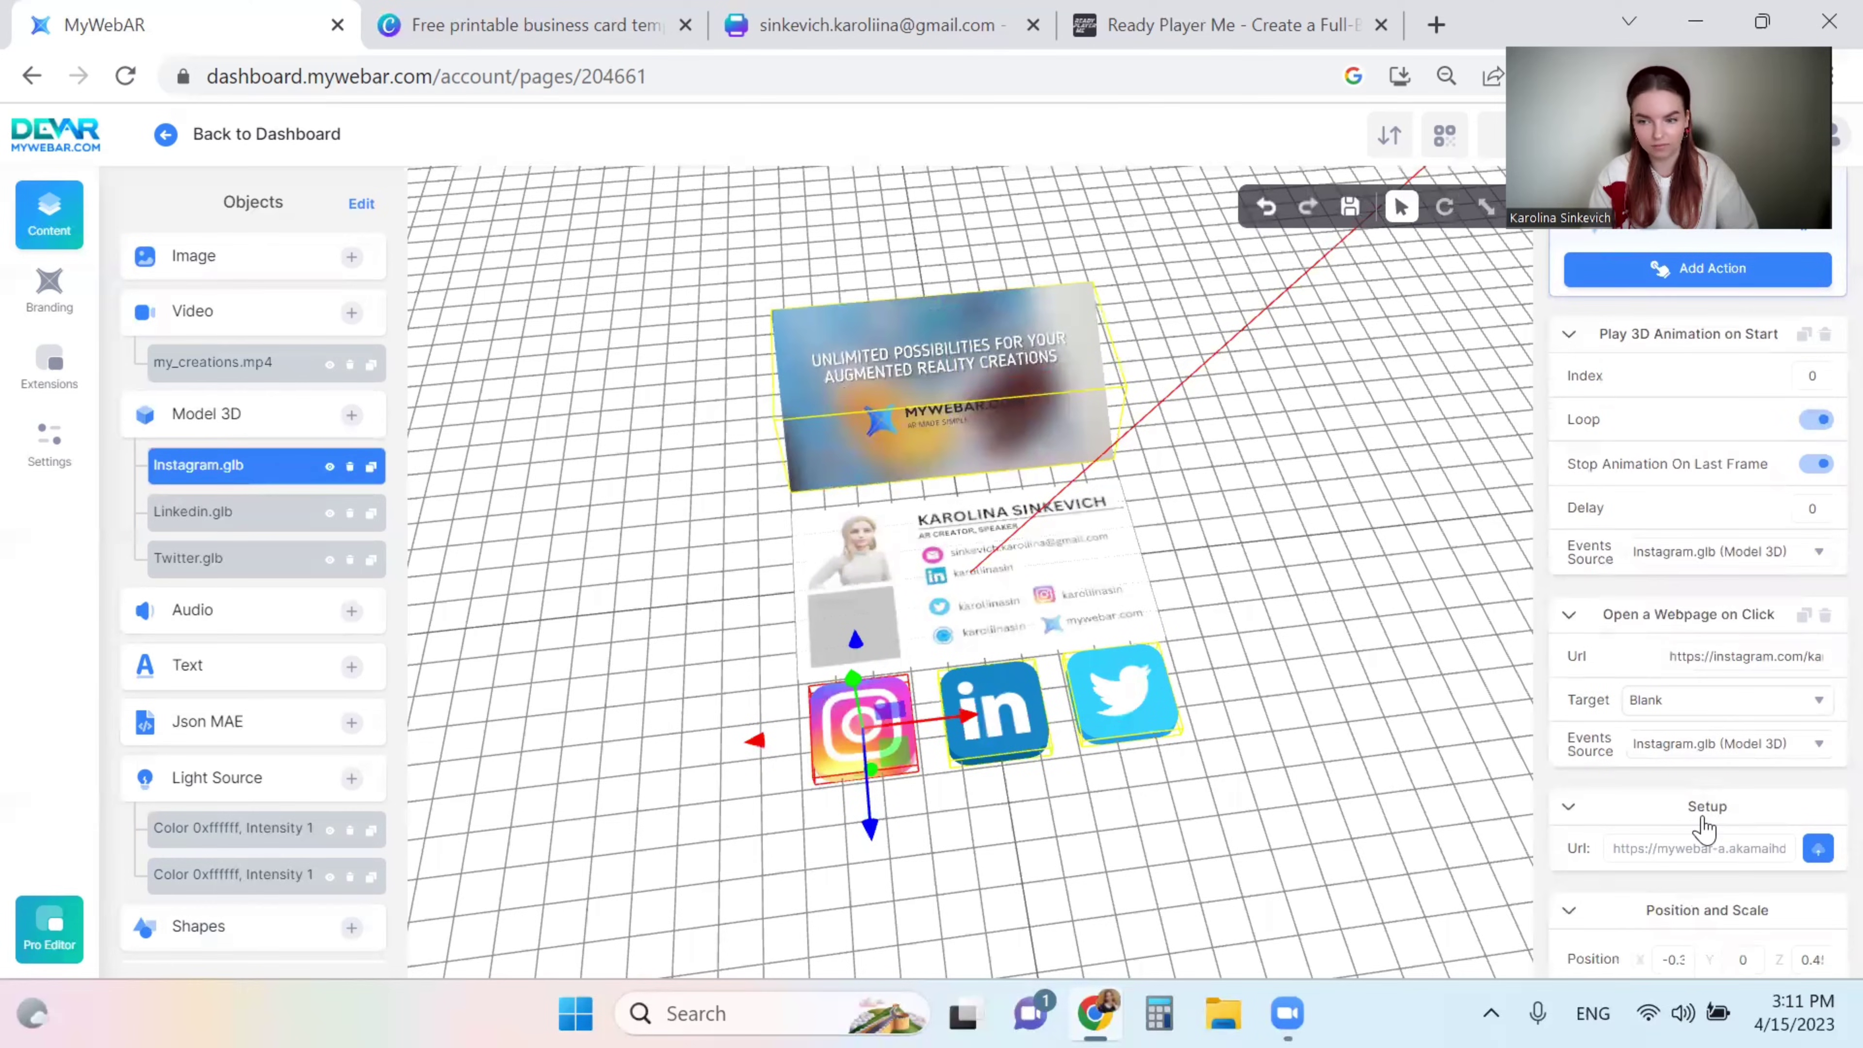
- Give the LinkedIn icon an Open a Webpage on Click action pointing to linkedin.com
click(987, 750)
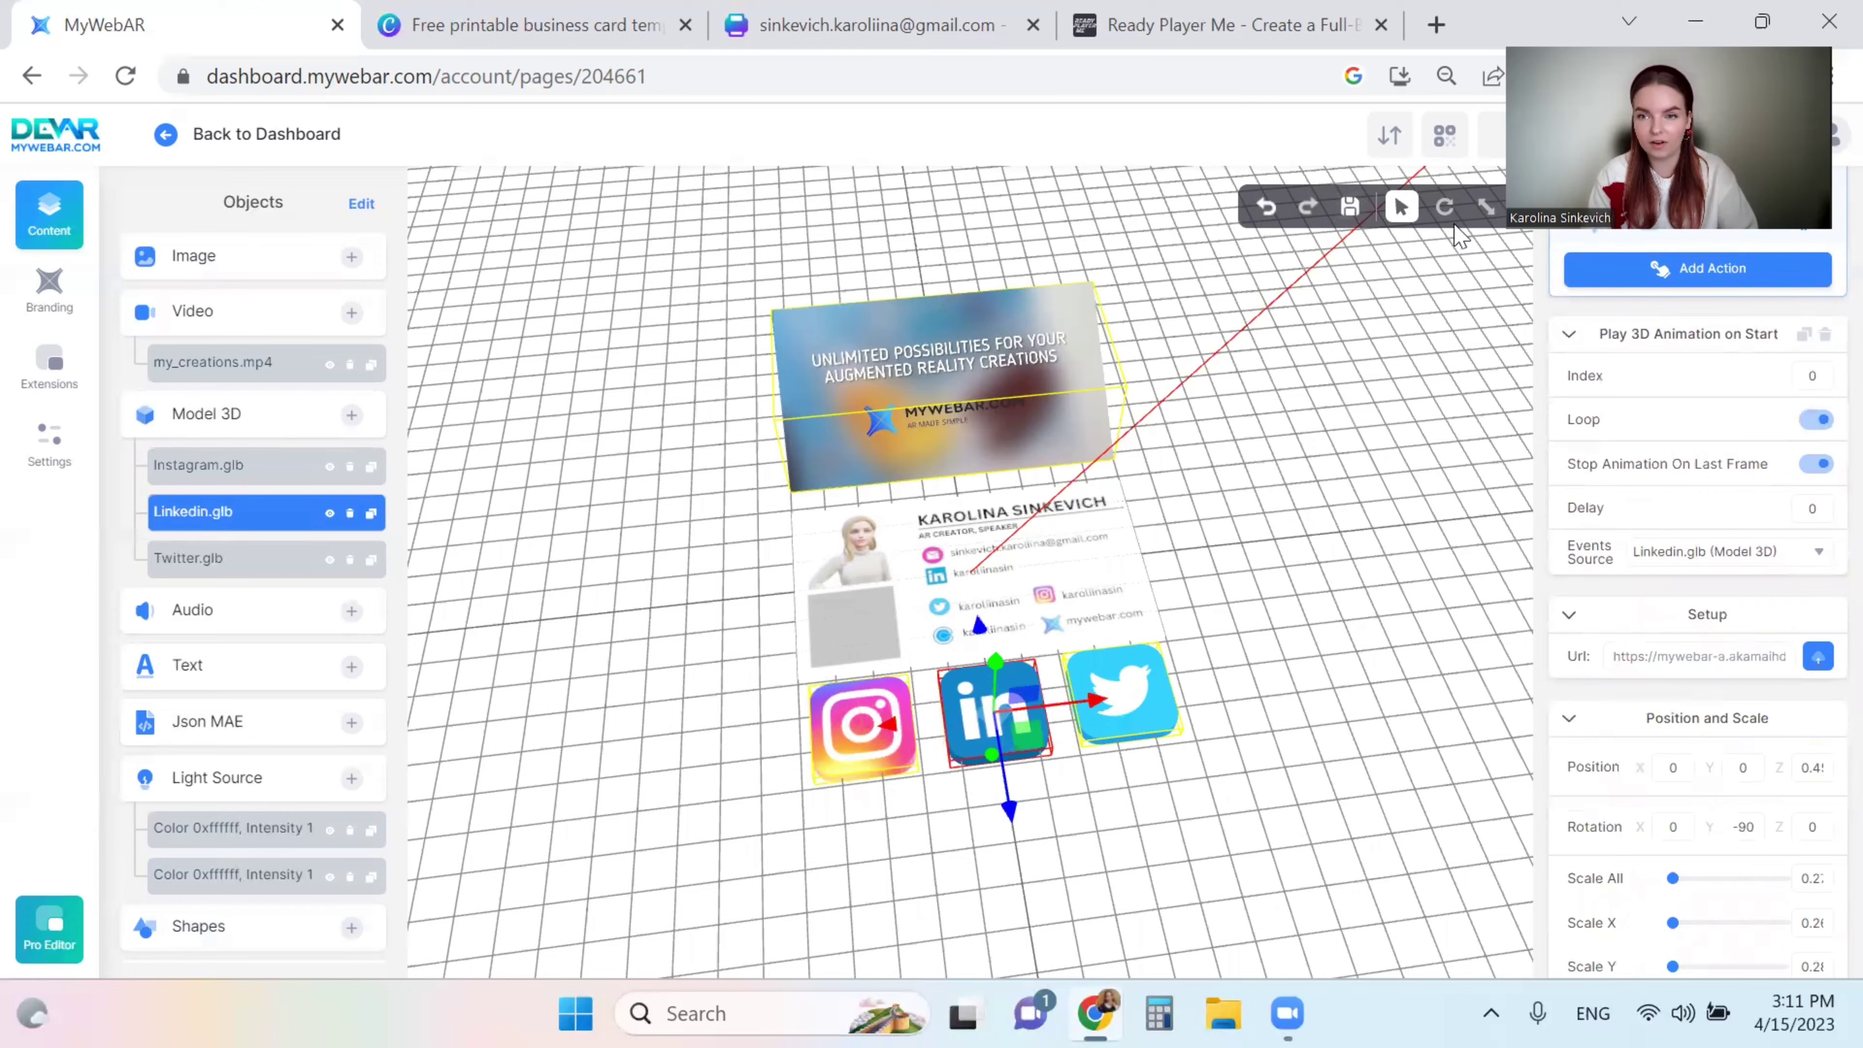
click(1649, 282)
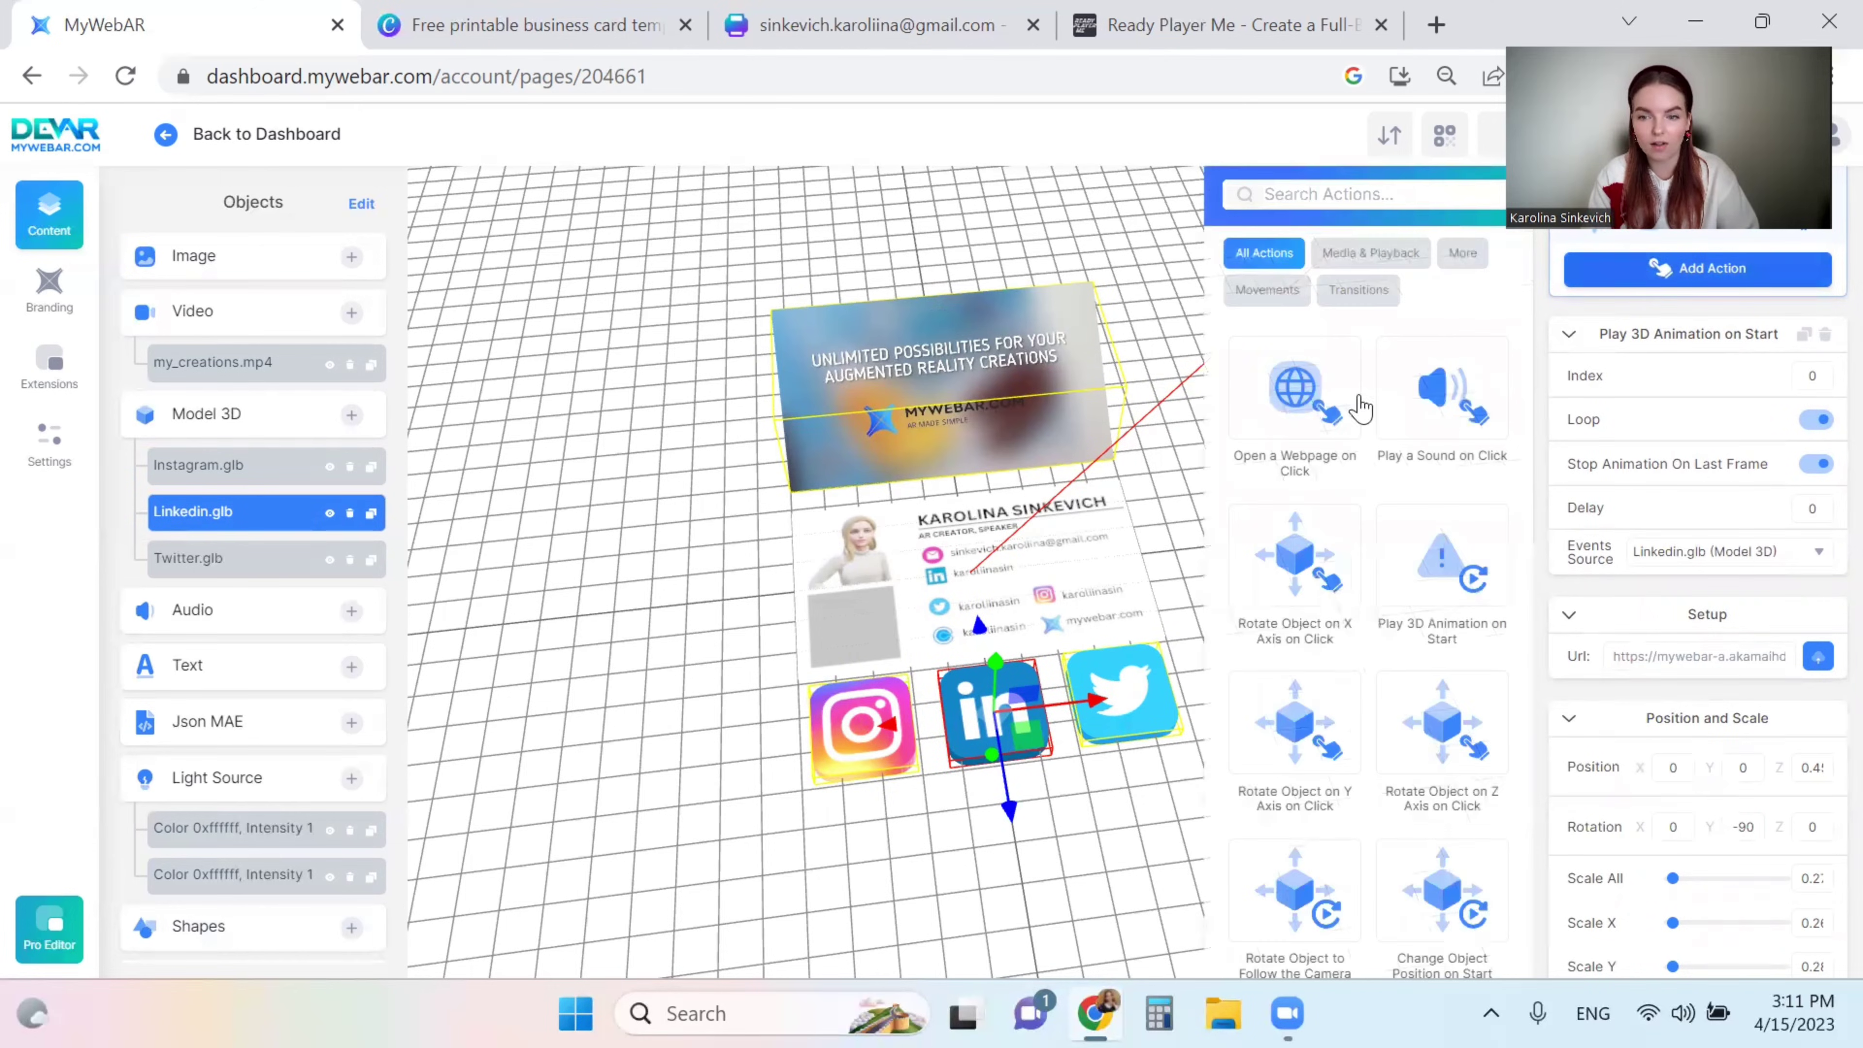
click(1285, 410)
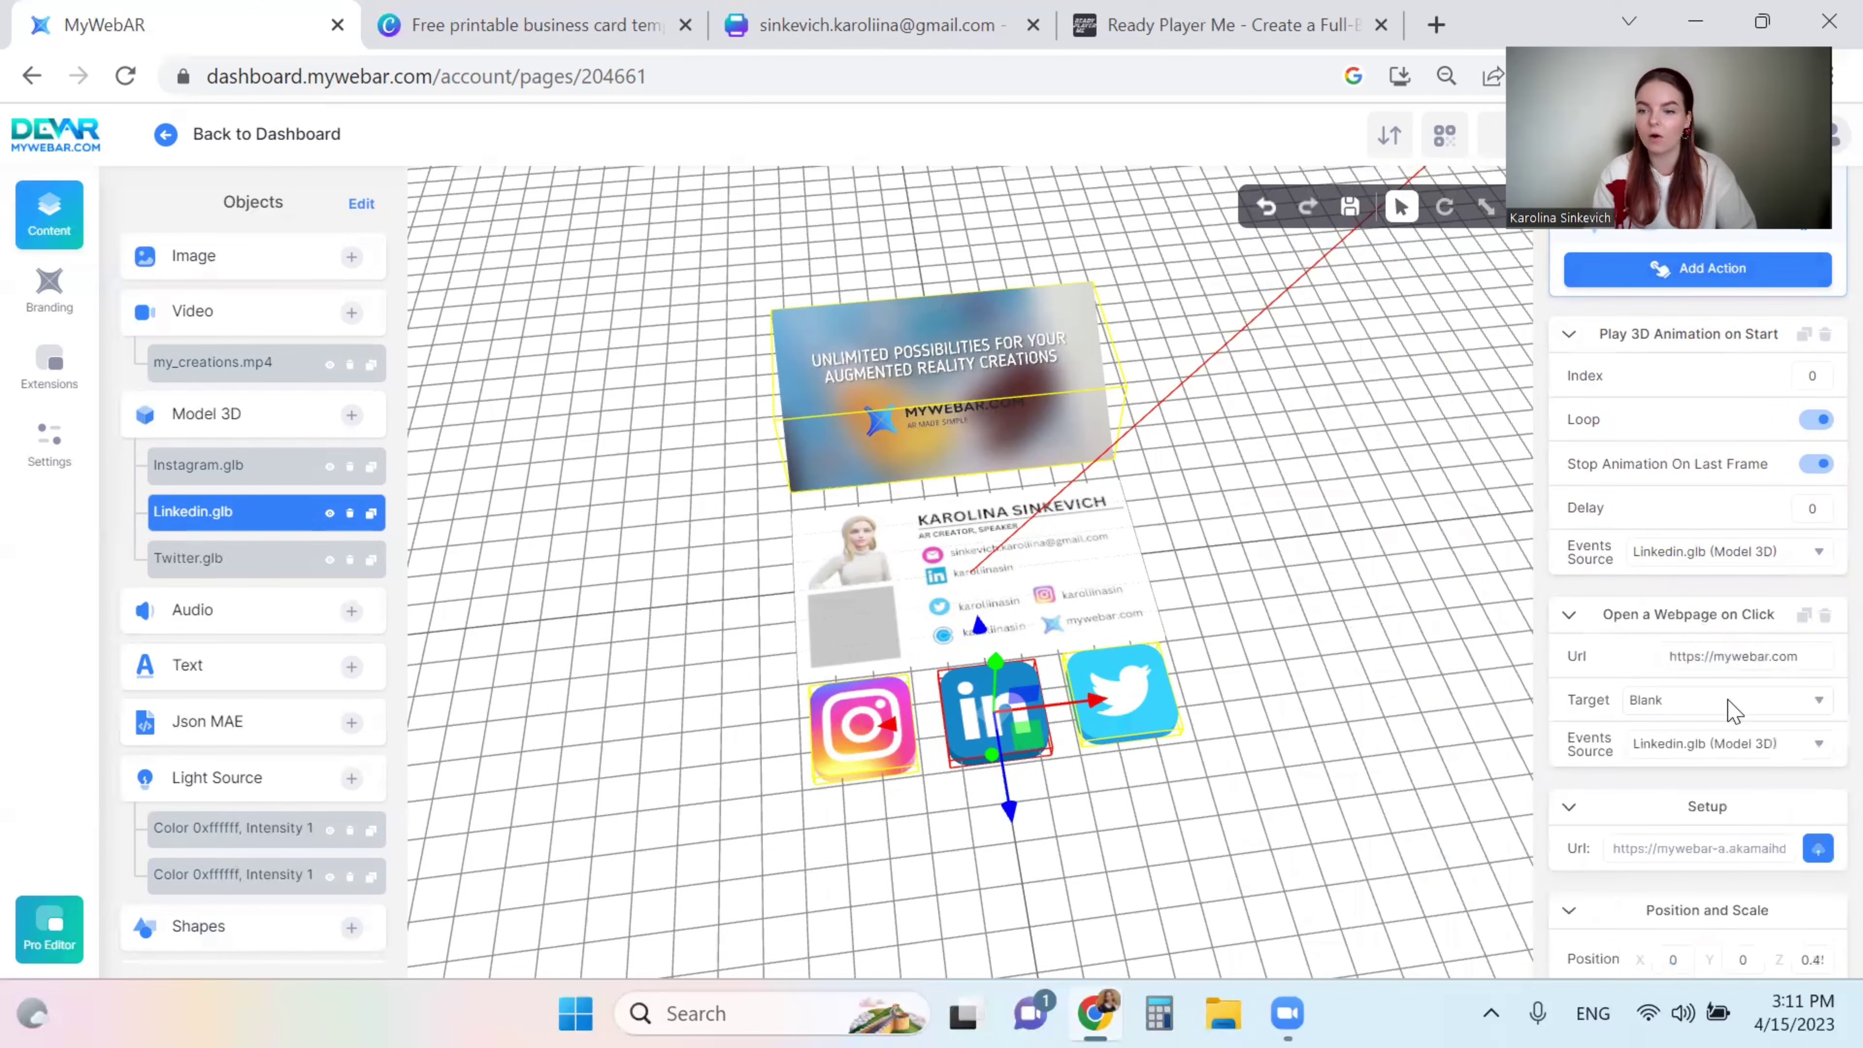
drag(1798, 655, 1716, 653)
key(BackSpace)
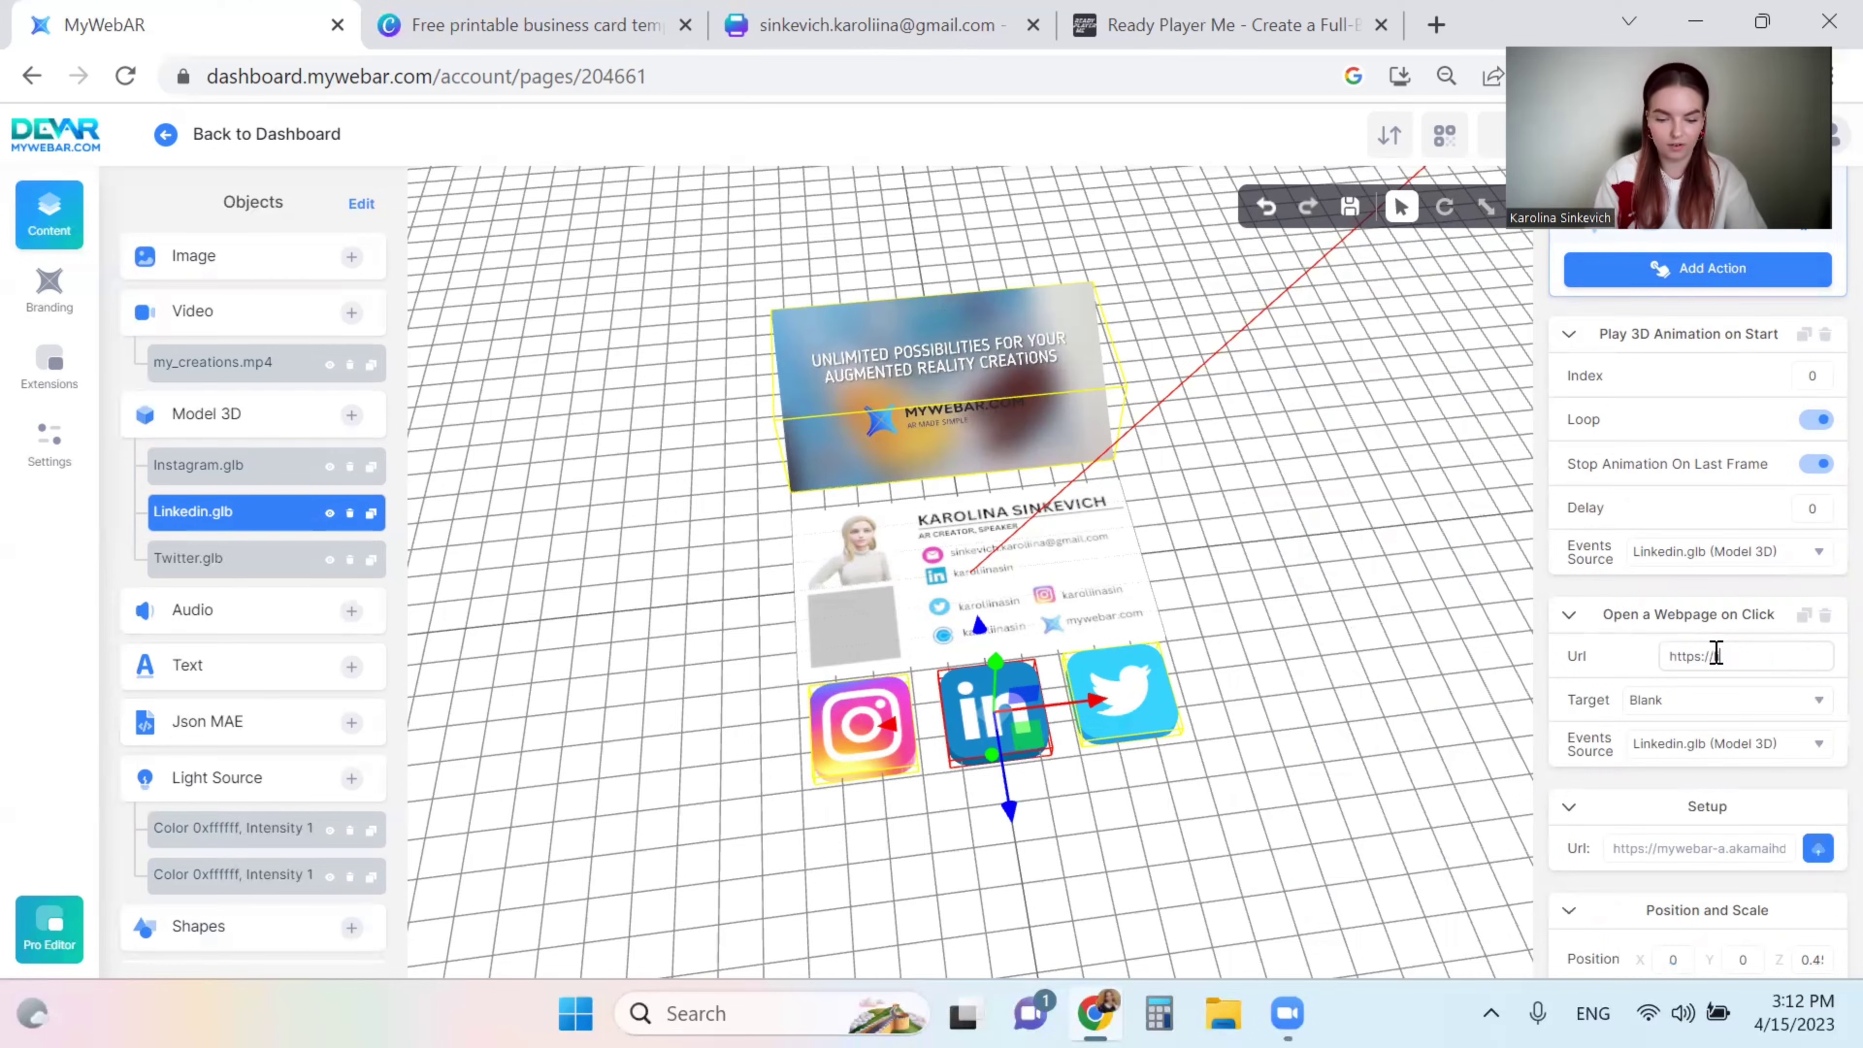
text(linkedin.com/ai/)
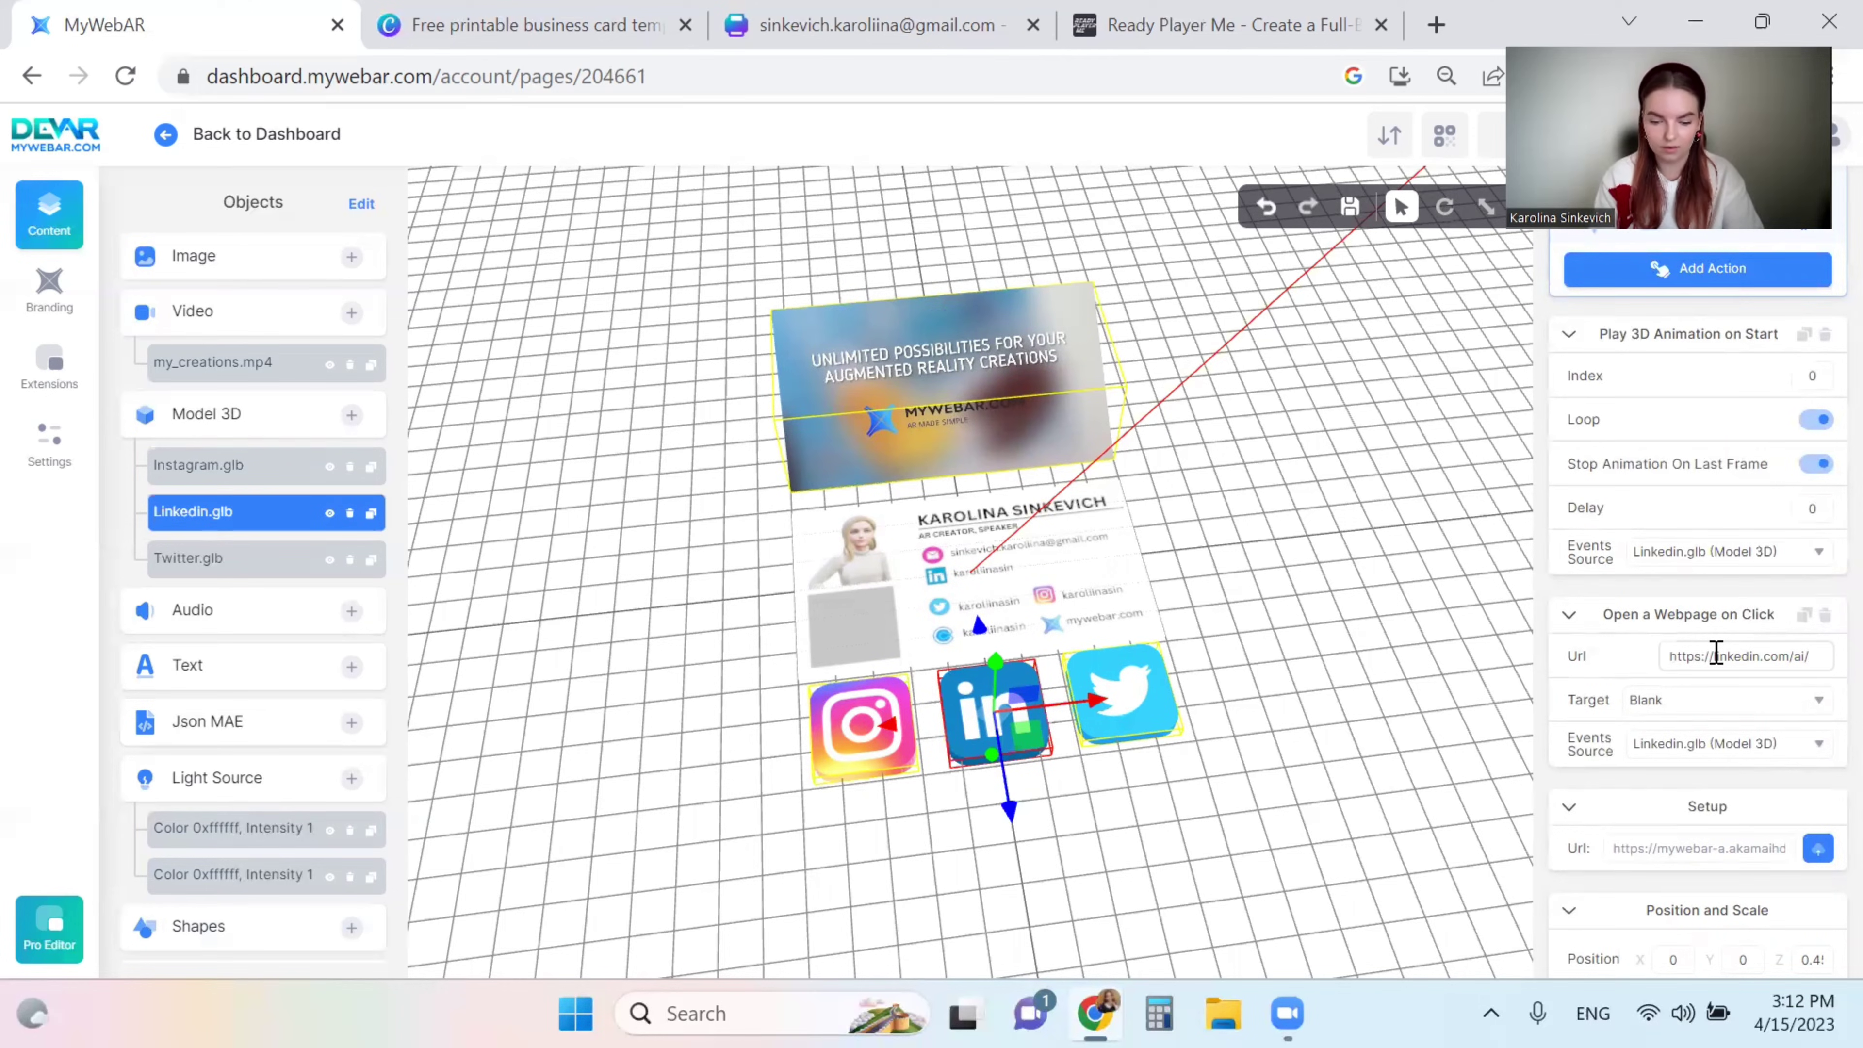
click(1122, 693)
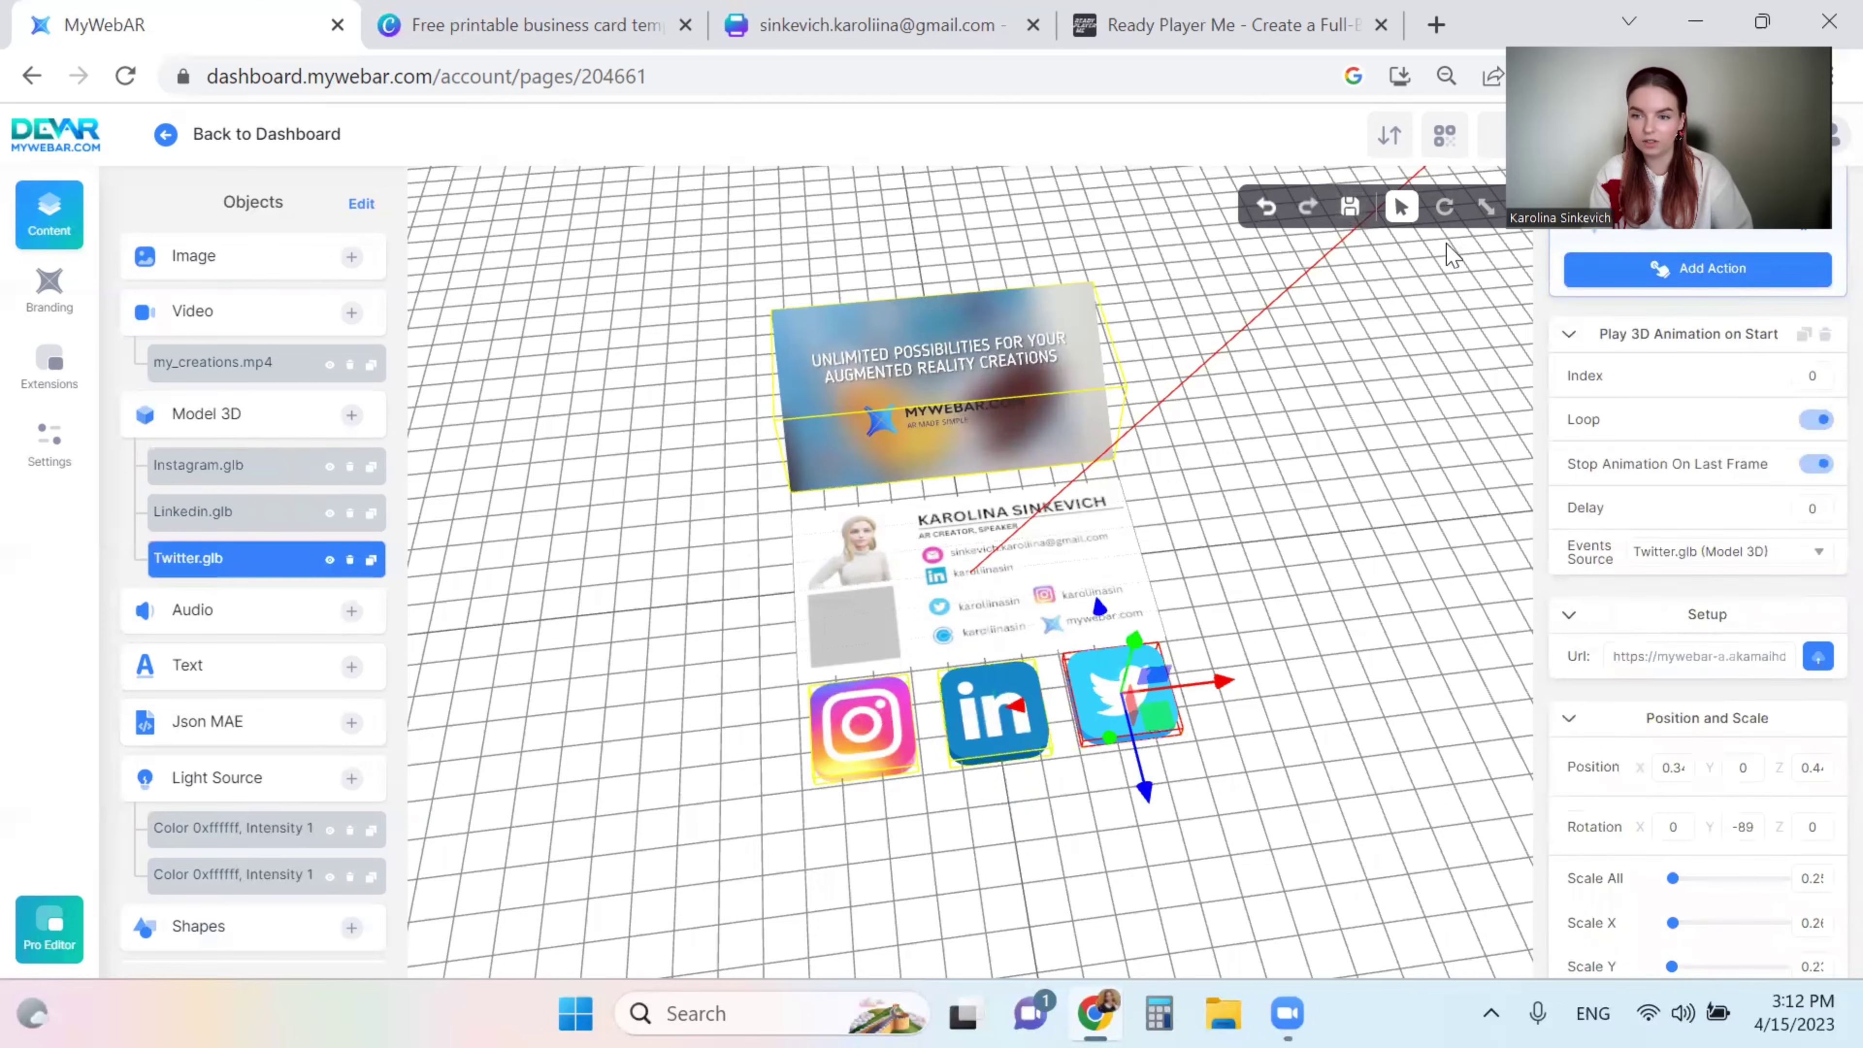
- Give the Twitter icon an Open a Webpage on Click action with the owner's Twitter profile URL
click(1639, 284)
click(1314, 381)
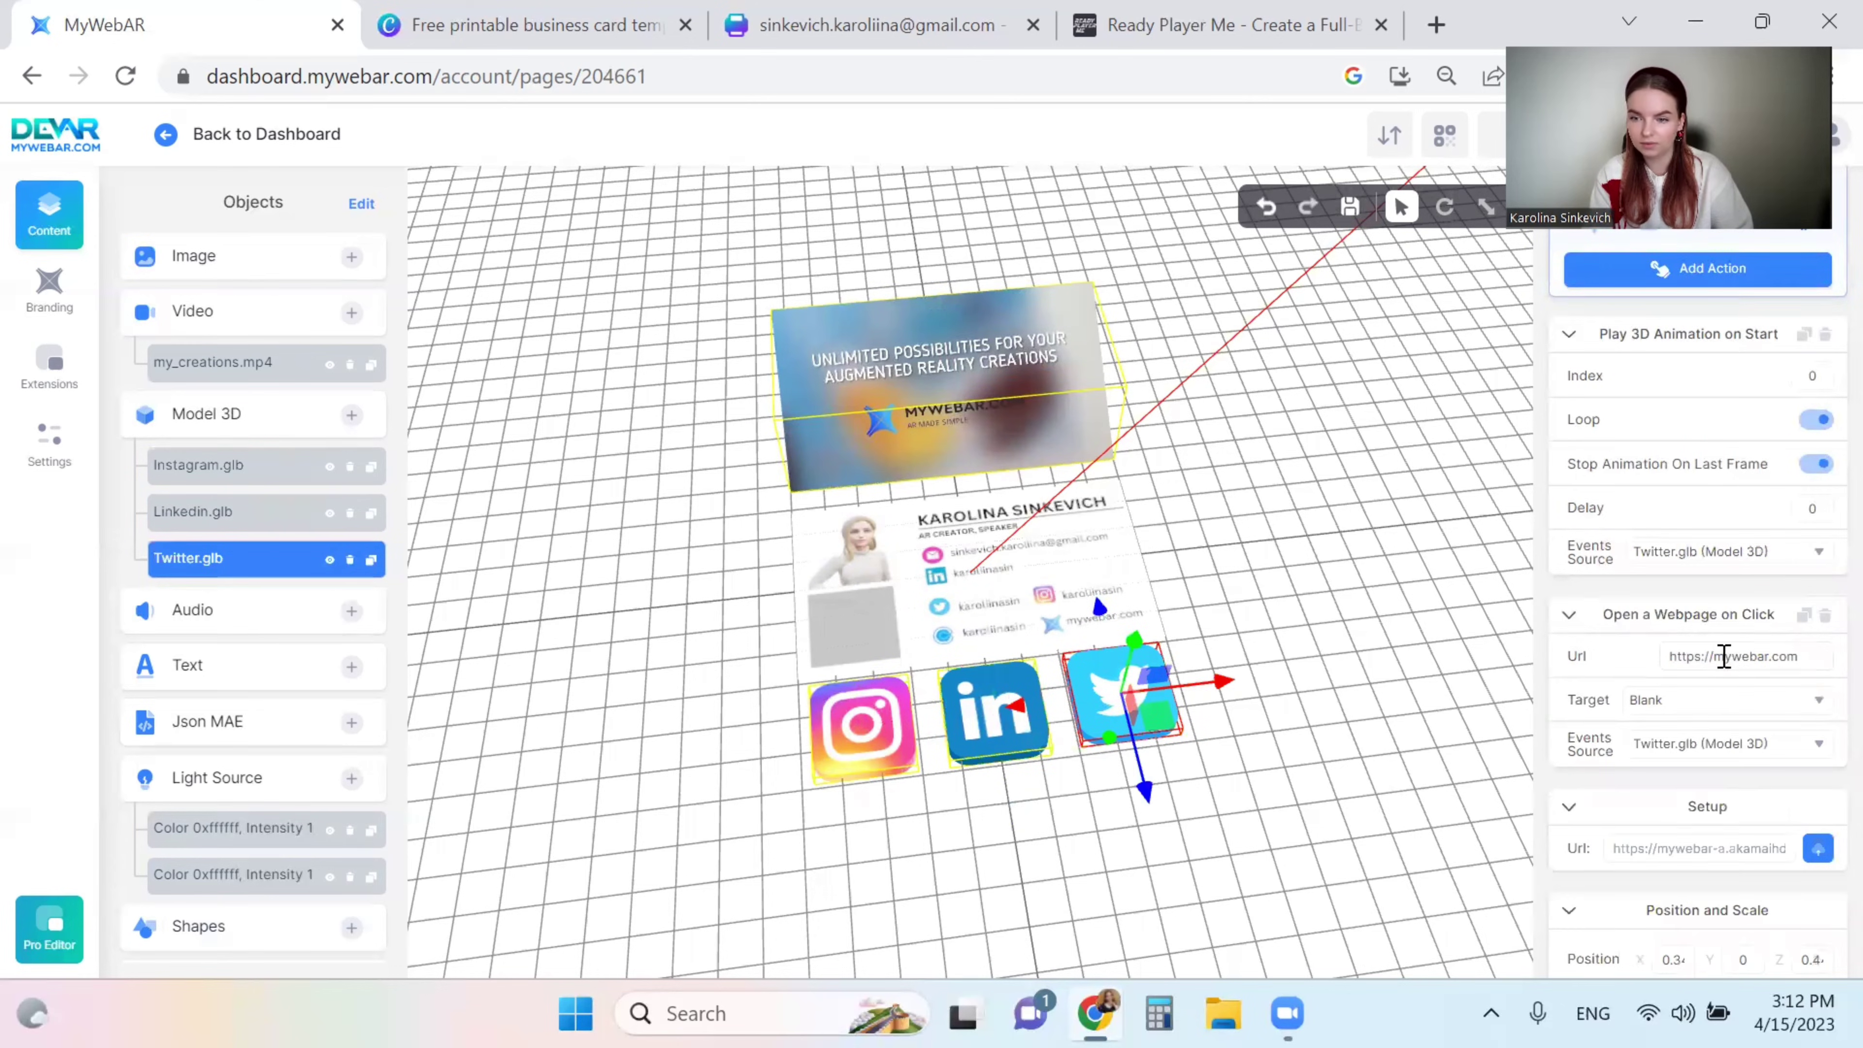
drag(1798, 657, 1718, 655)
text(twitter.com/karoliinasin)
drag(1290, 511, 1276, 533)
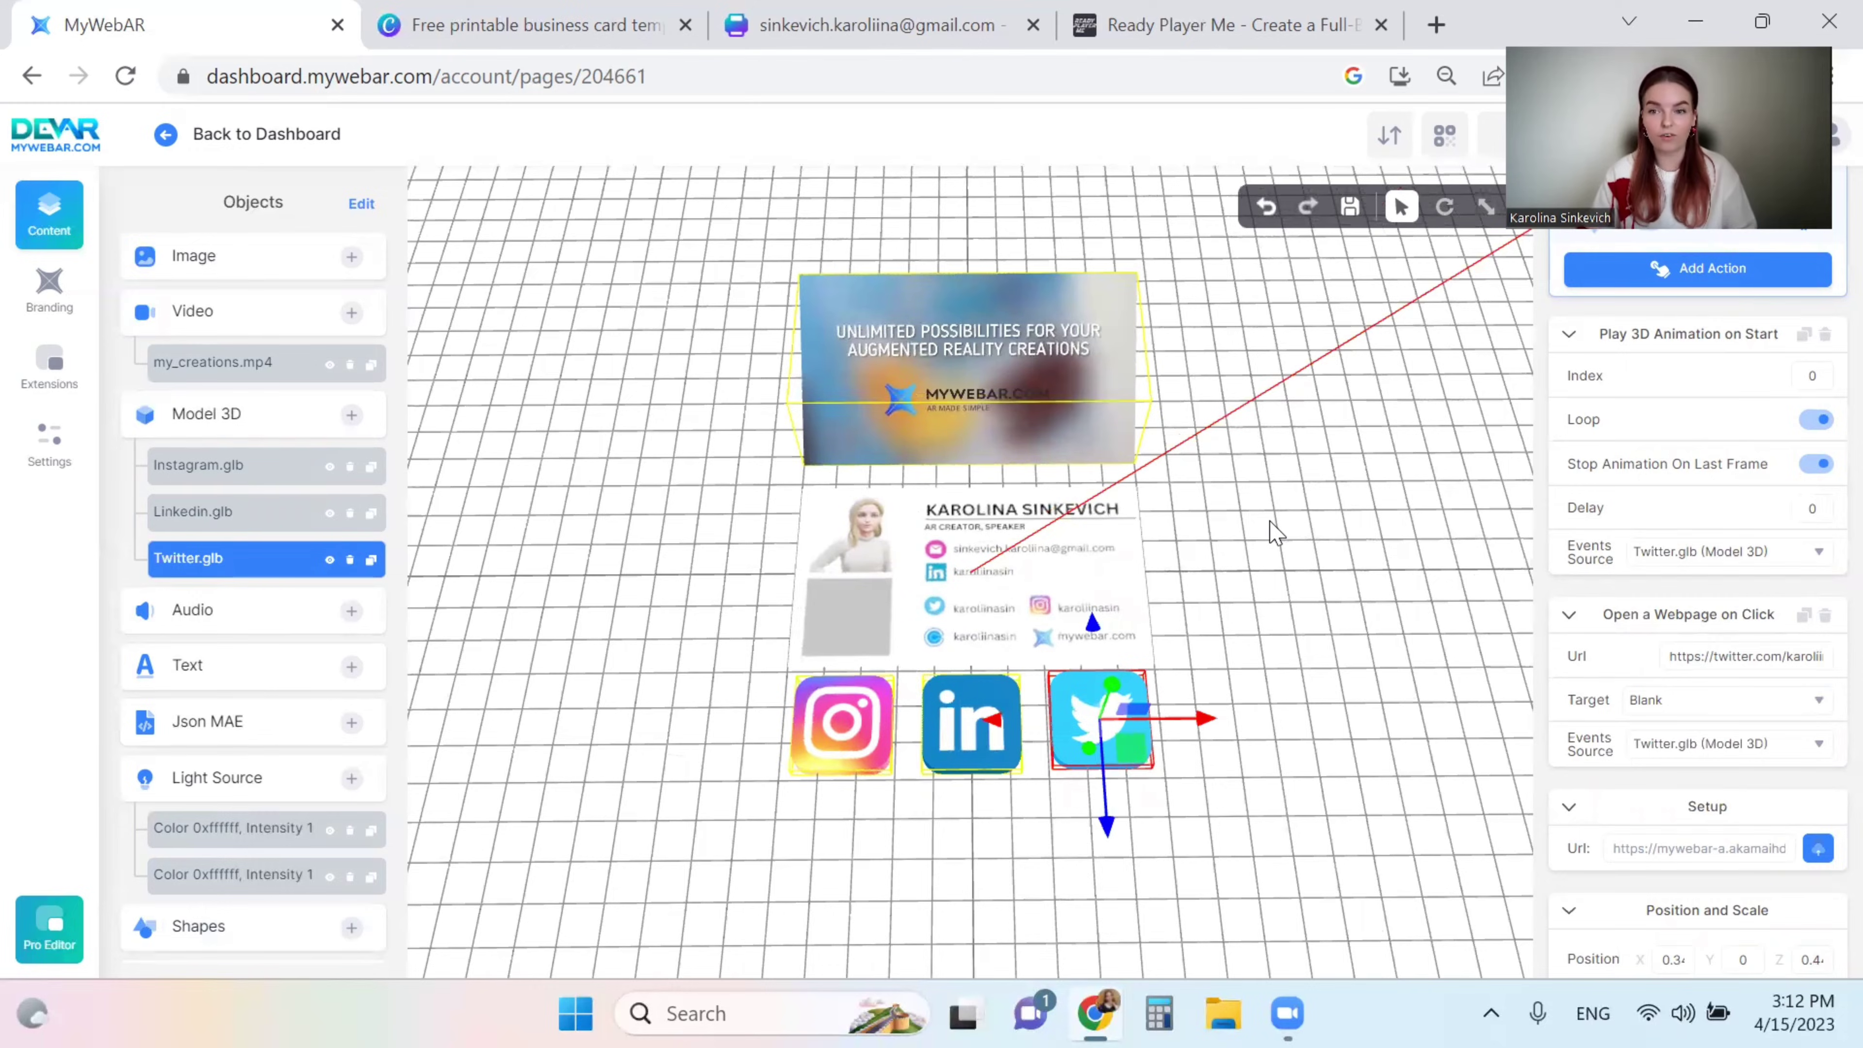
click(1217, 6)
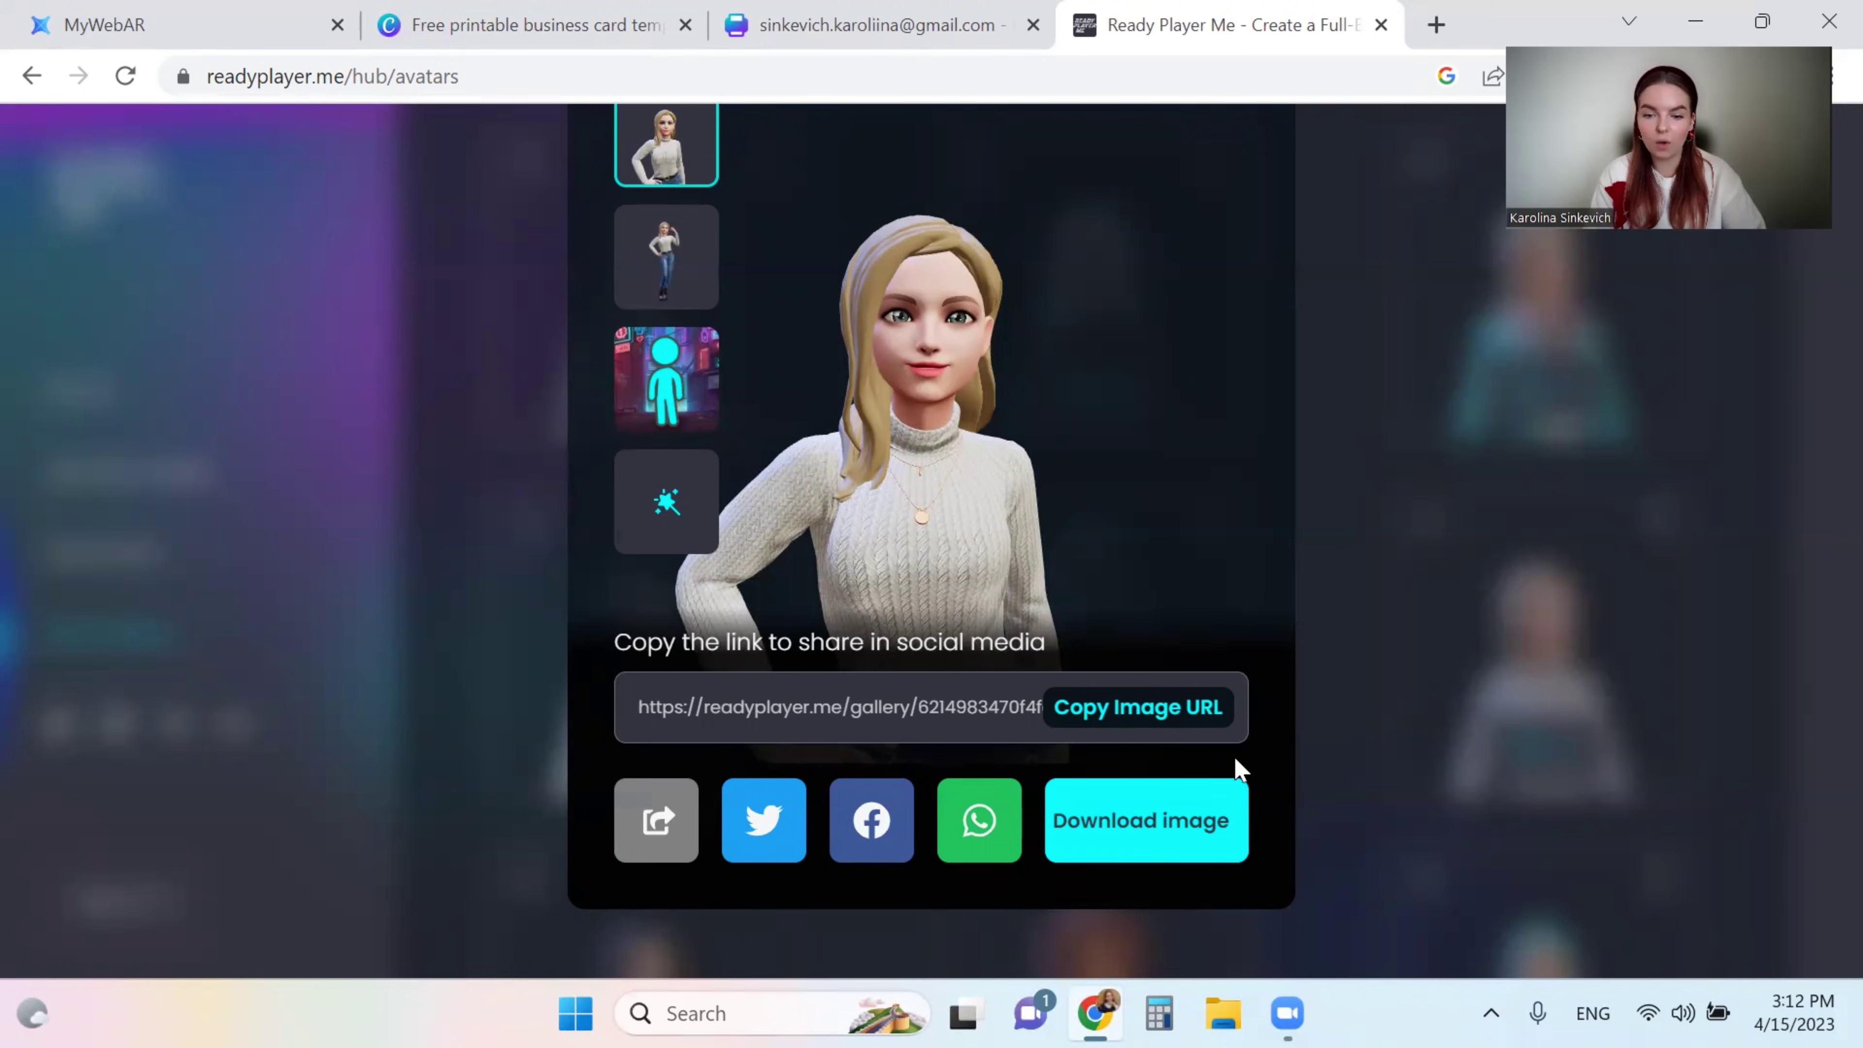
- Download the blonde avatar as a GLB file named 'avatar not animated'
click(1135, 822)
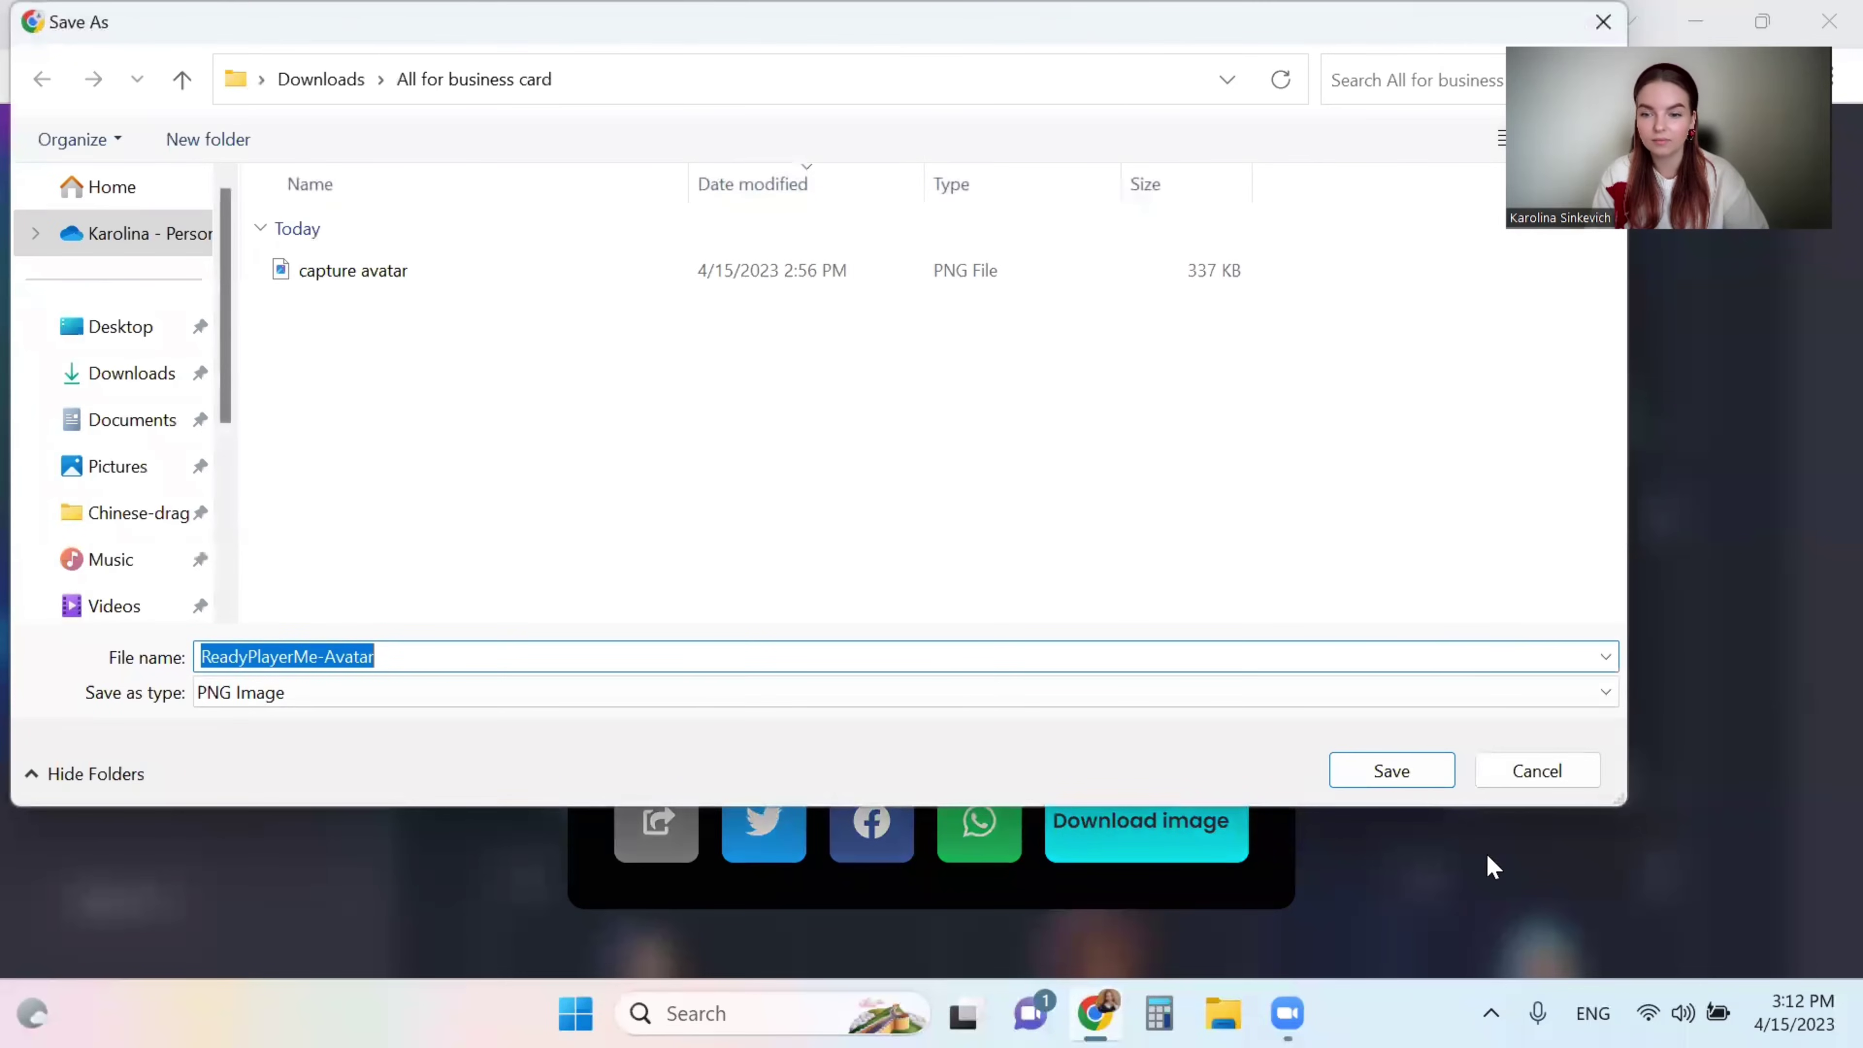
click(1531, 770)
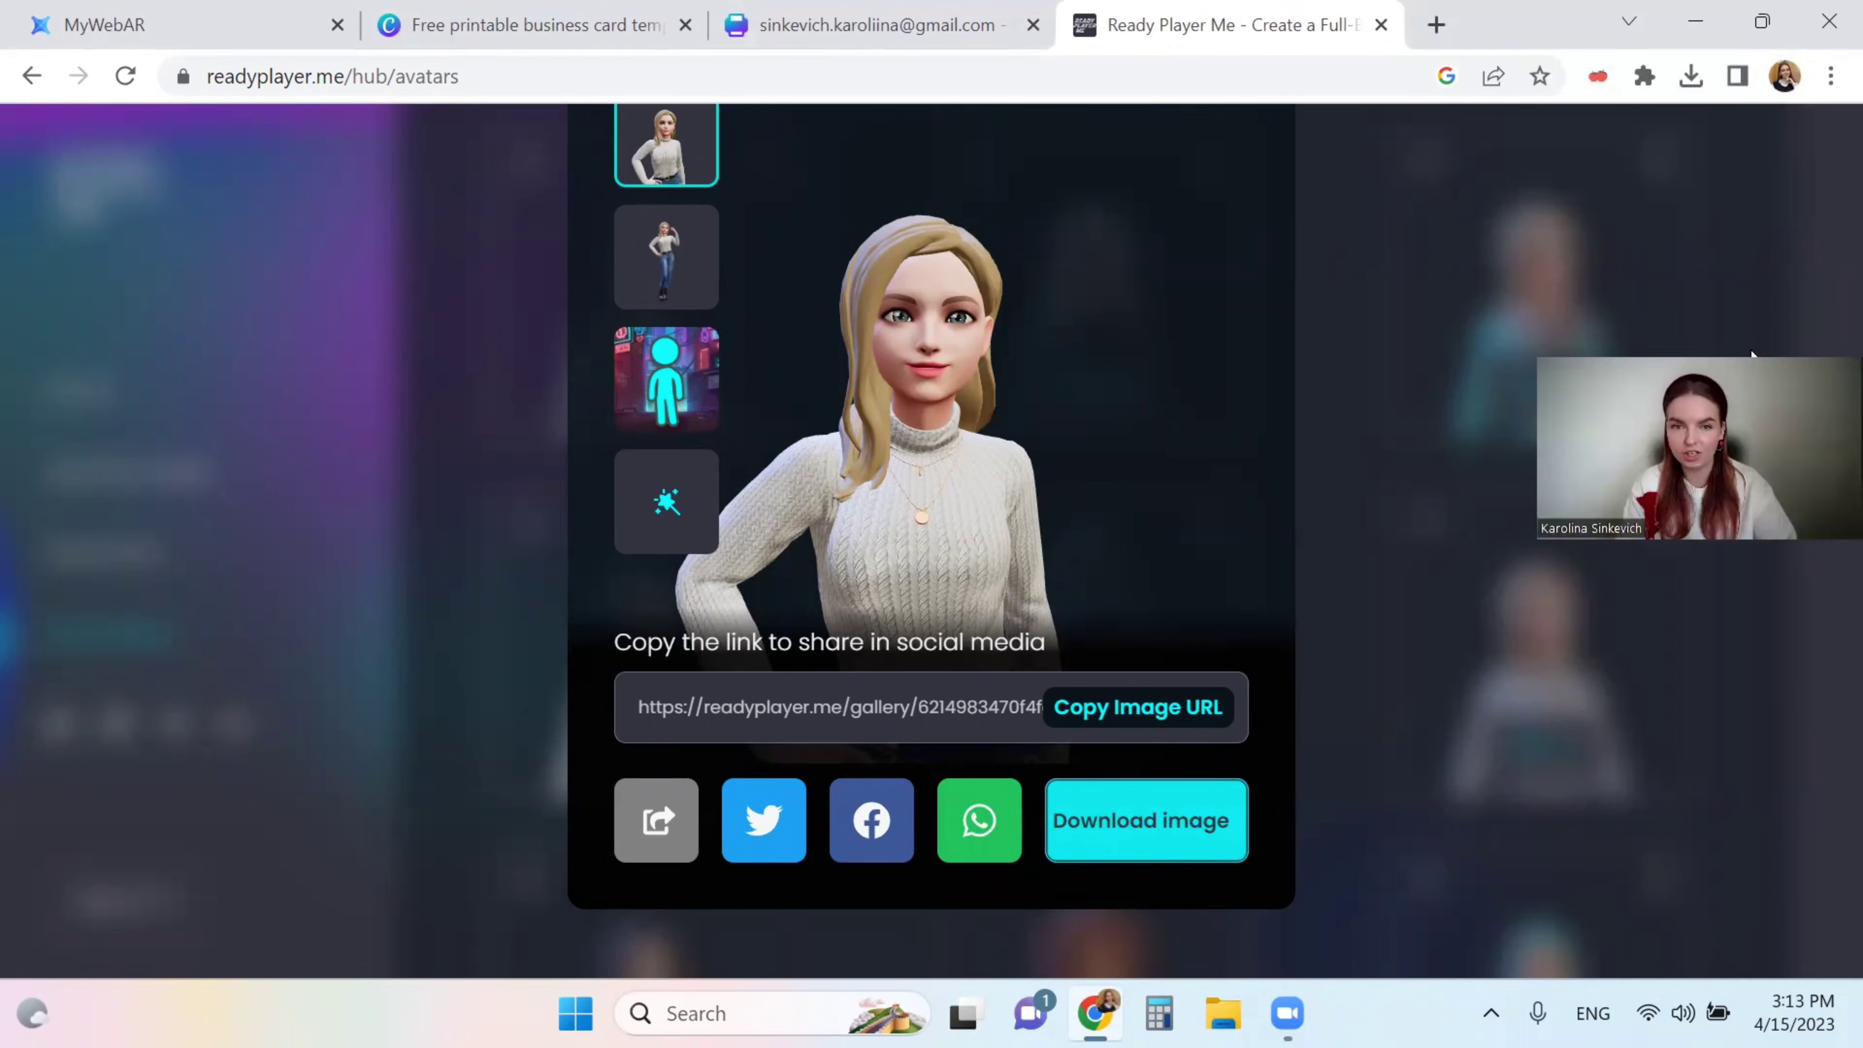
click(1567, 183)
scroll(1076, 399, up, 1)
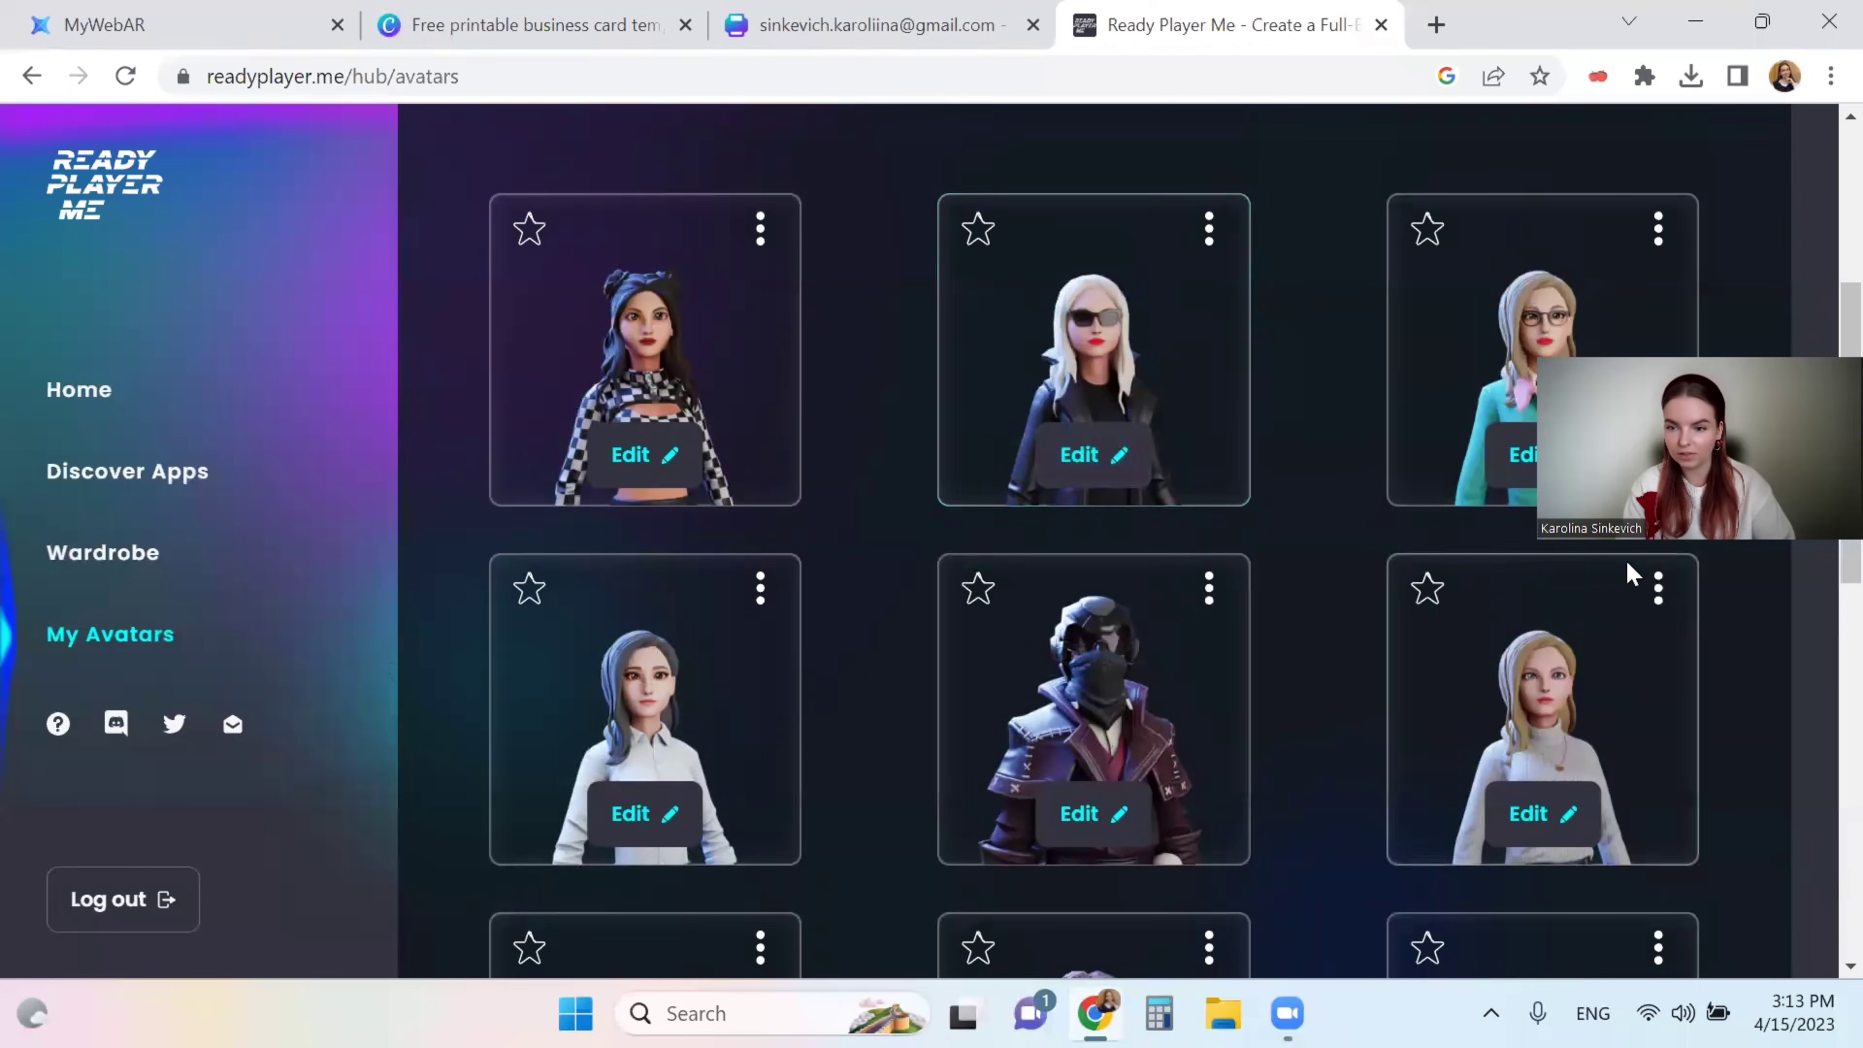
click(1657, 587)
click(1660, 734)
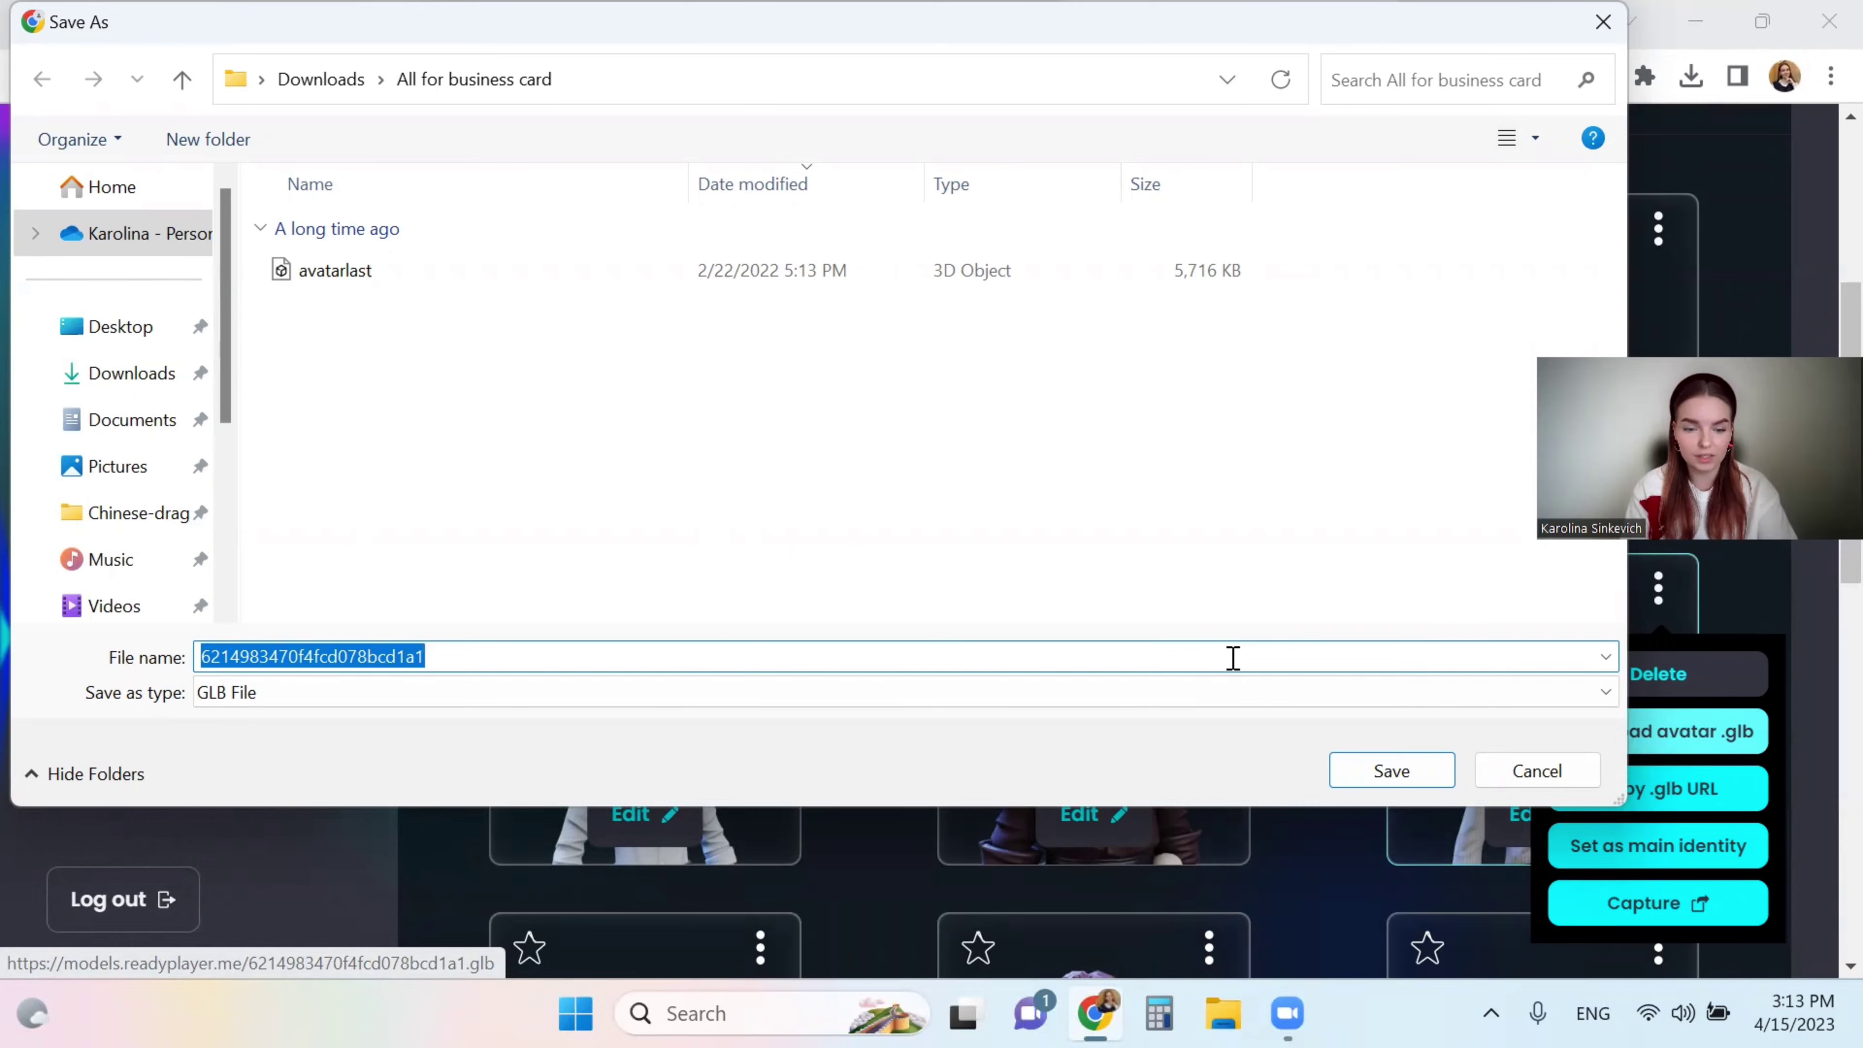
text(avatar not )
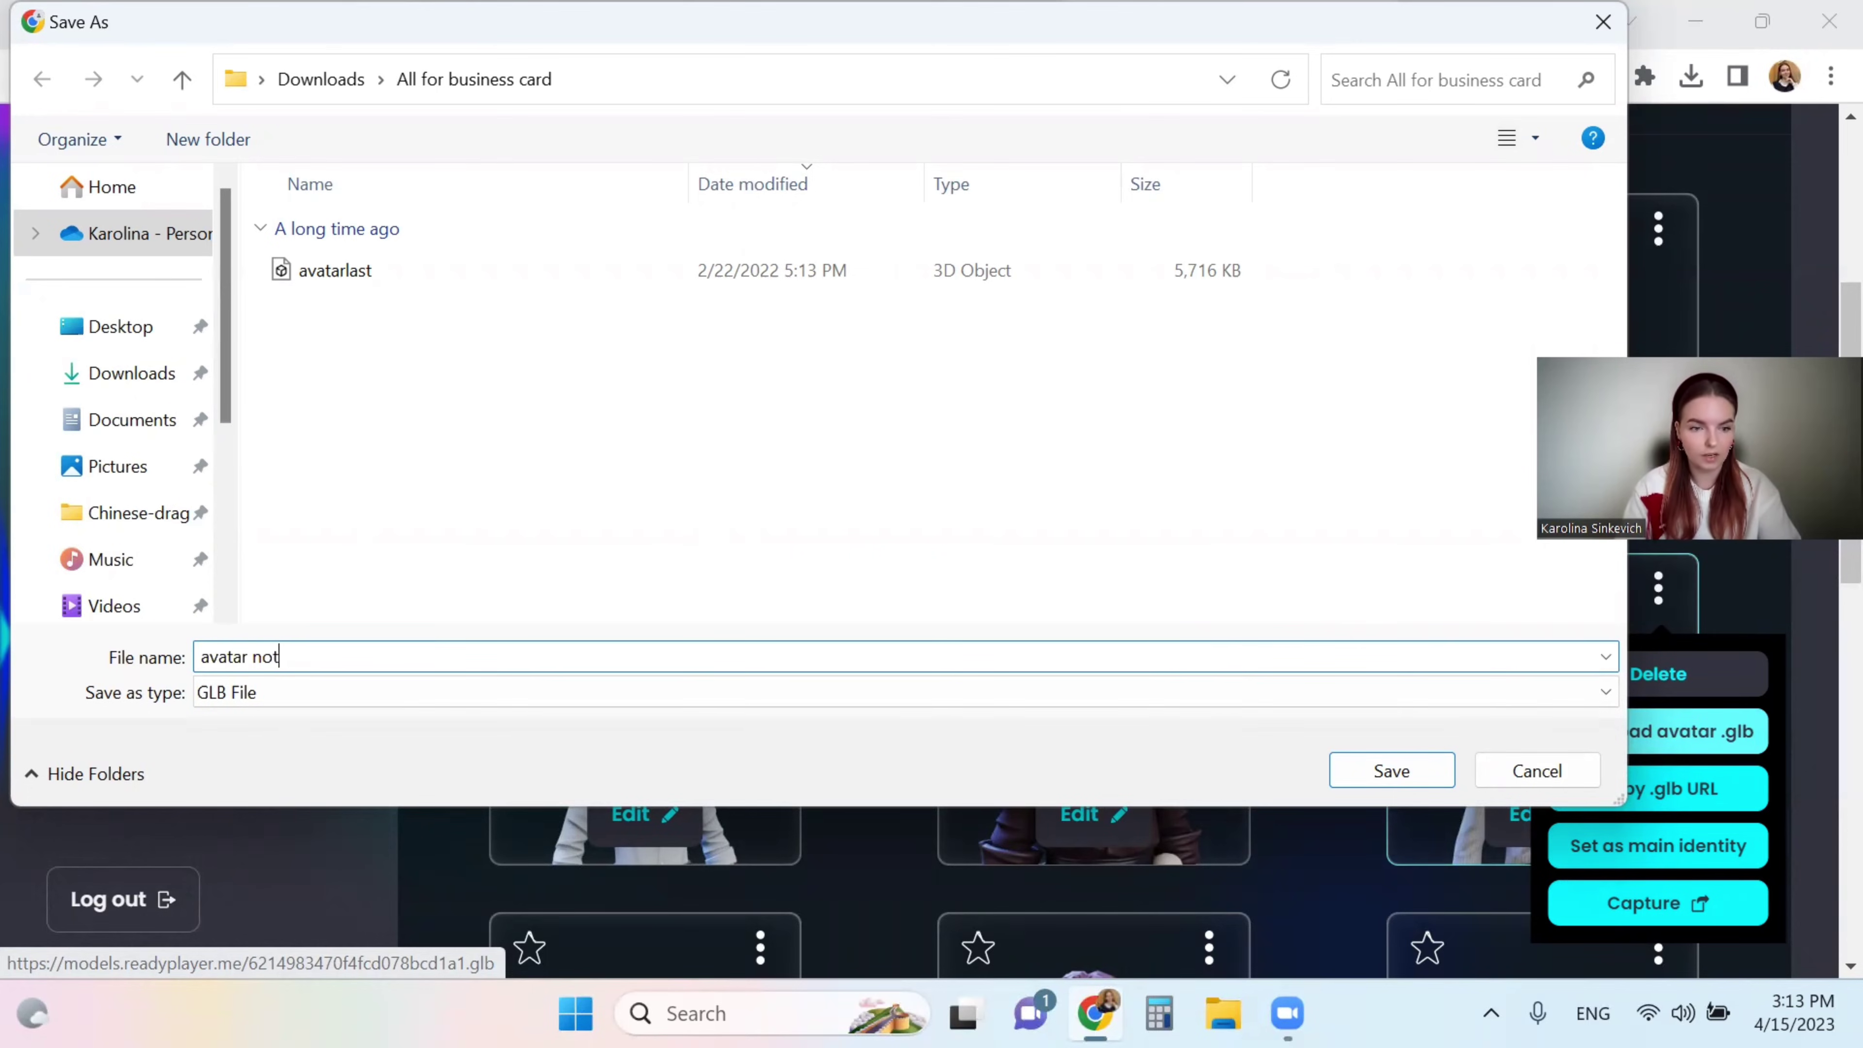
text(animated)
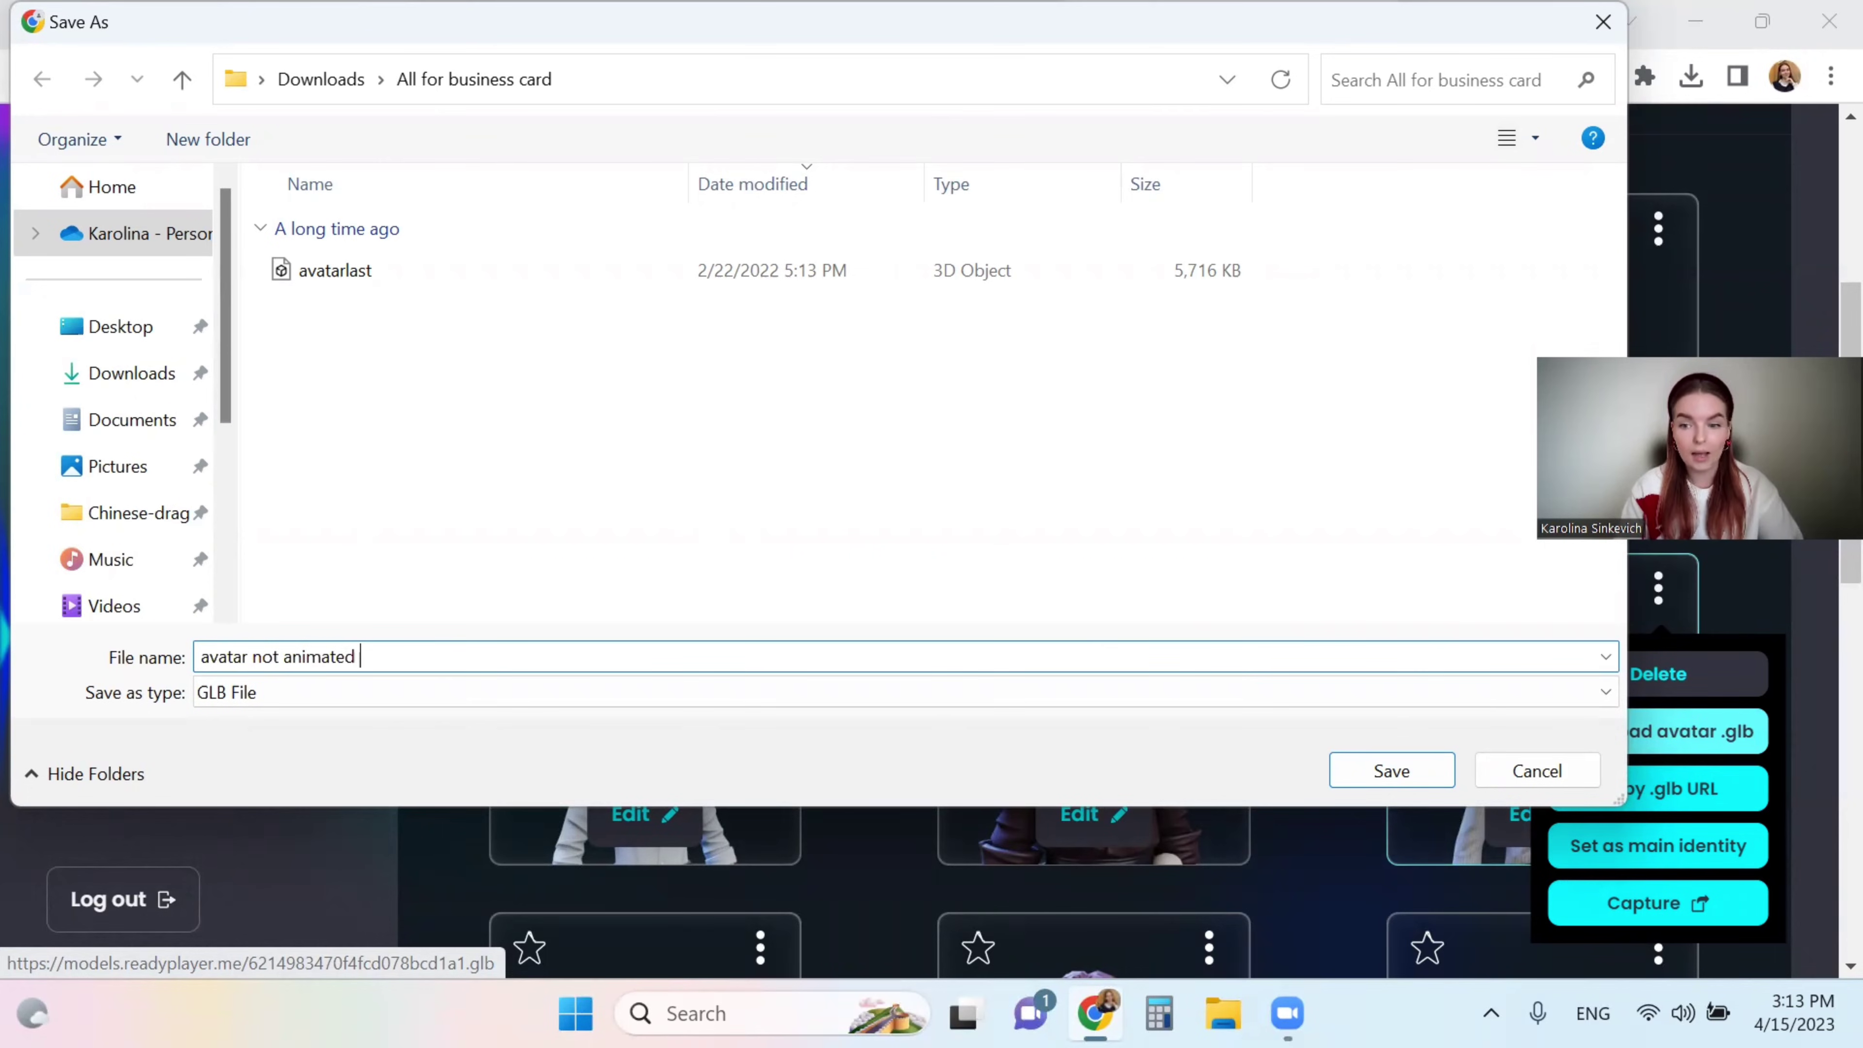
key(Return)
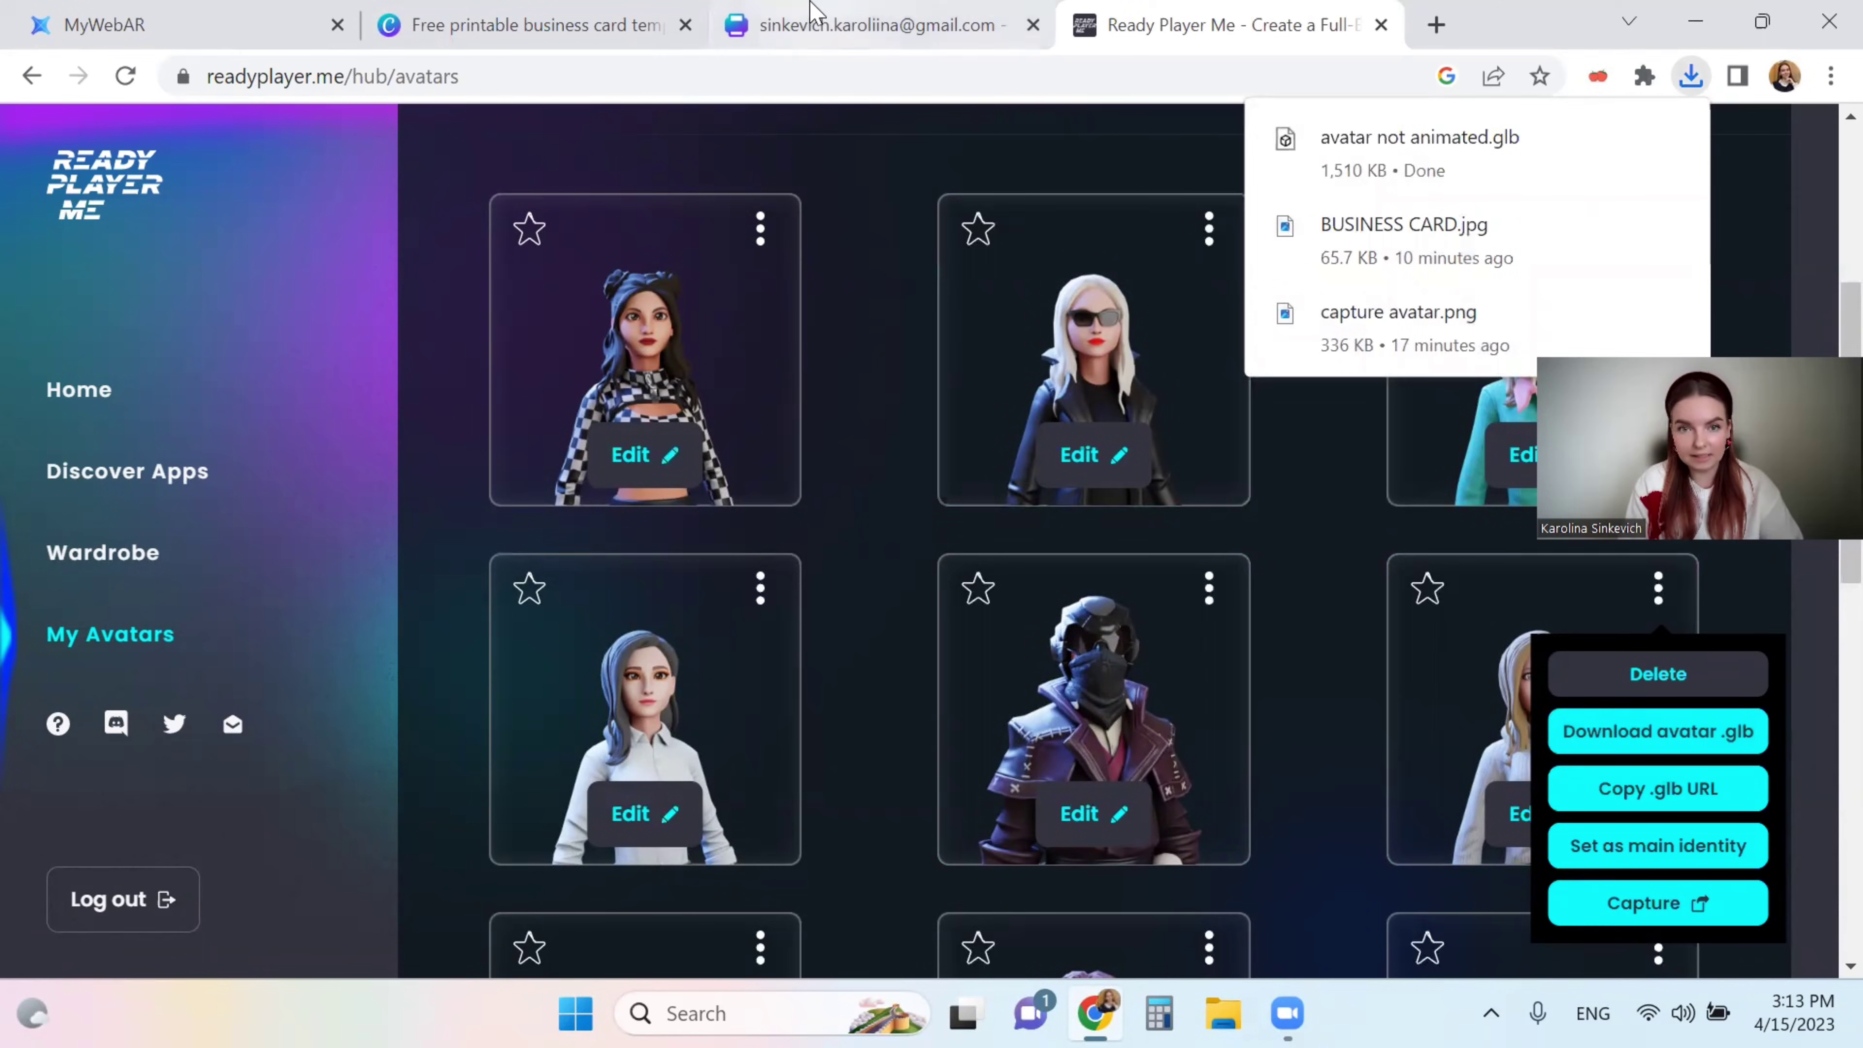
click(603, 10)
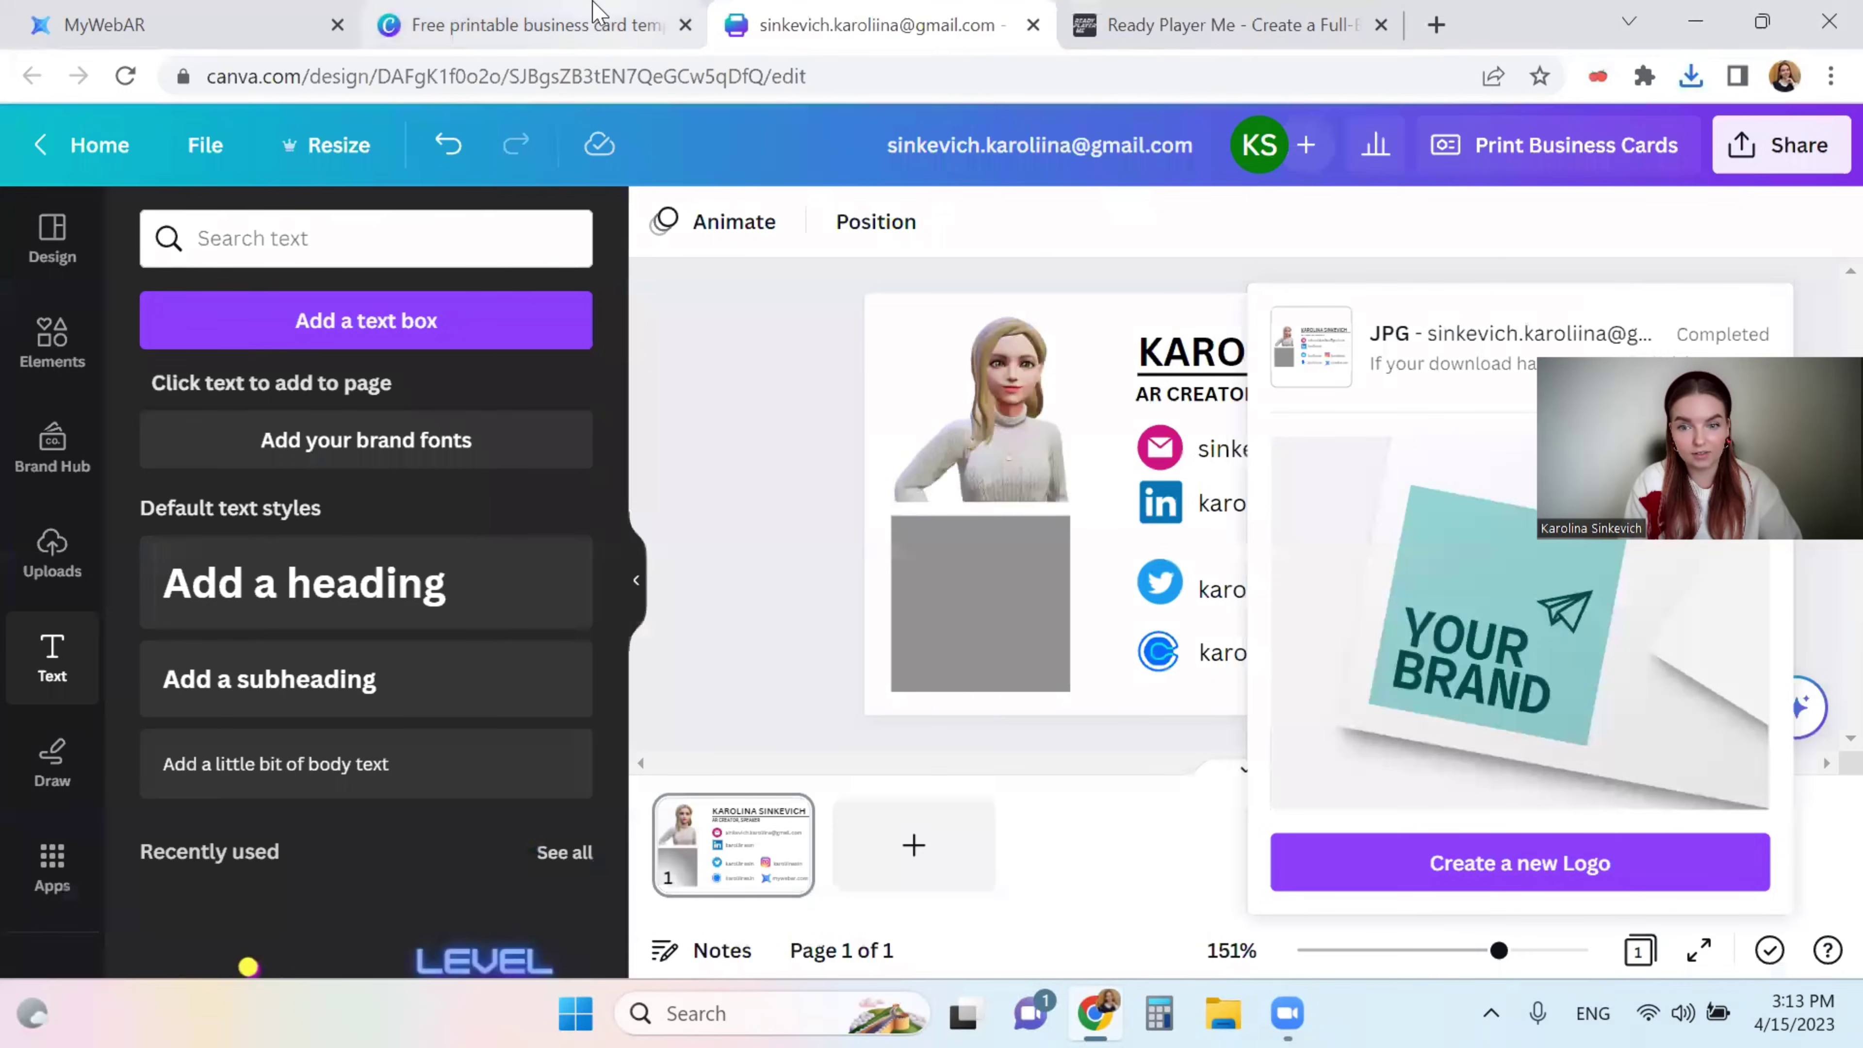
- Switch back to the MyWebAR tab showing the card, promo video and social icons
click(275, 11)
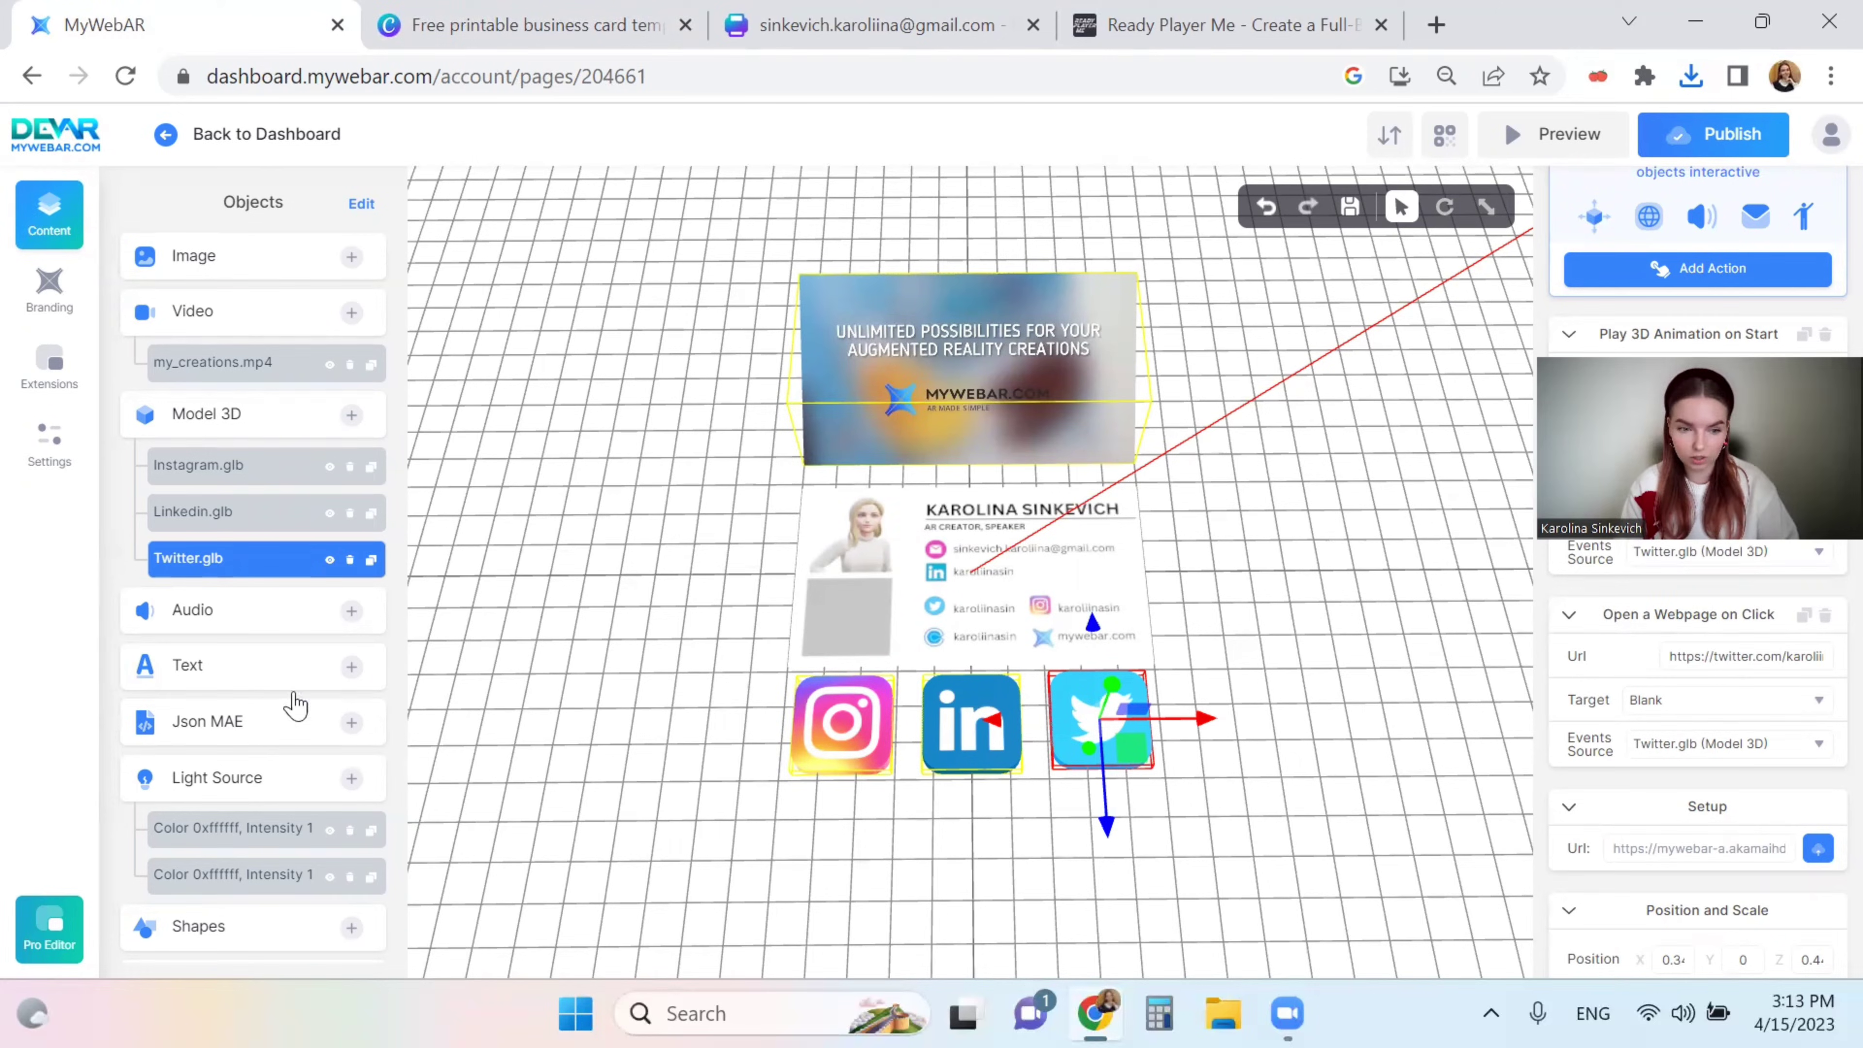
scroll(283, 701, down, 6)
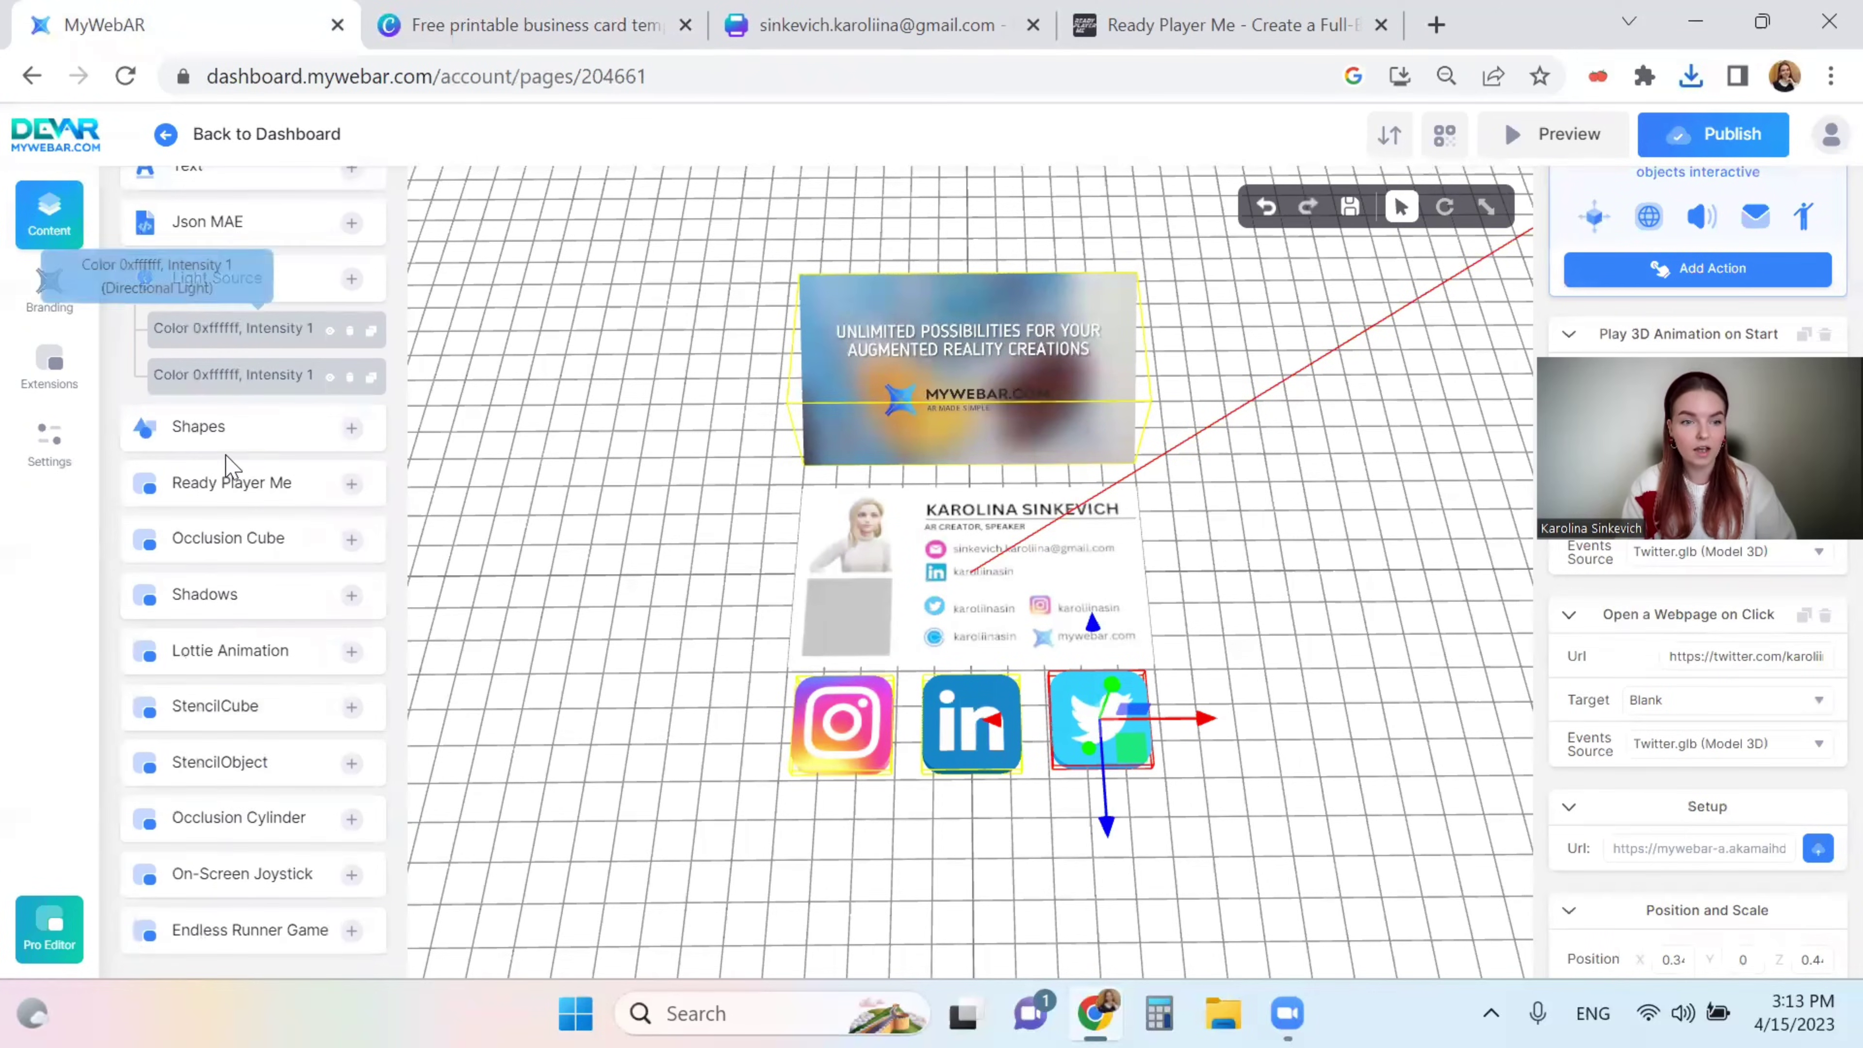
click(29, 360)
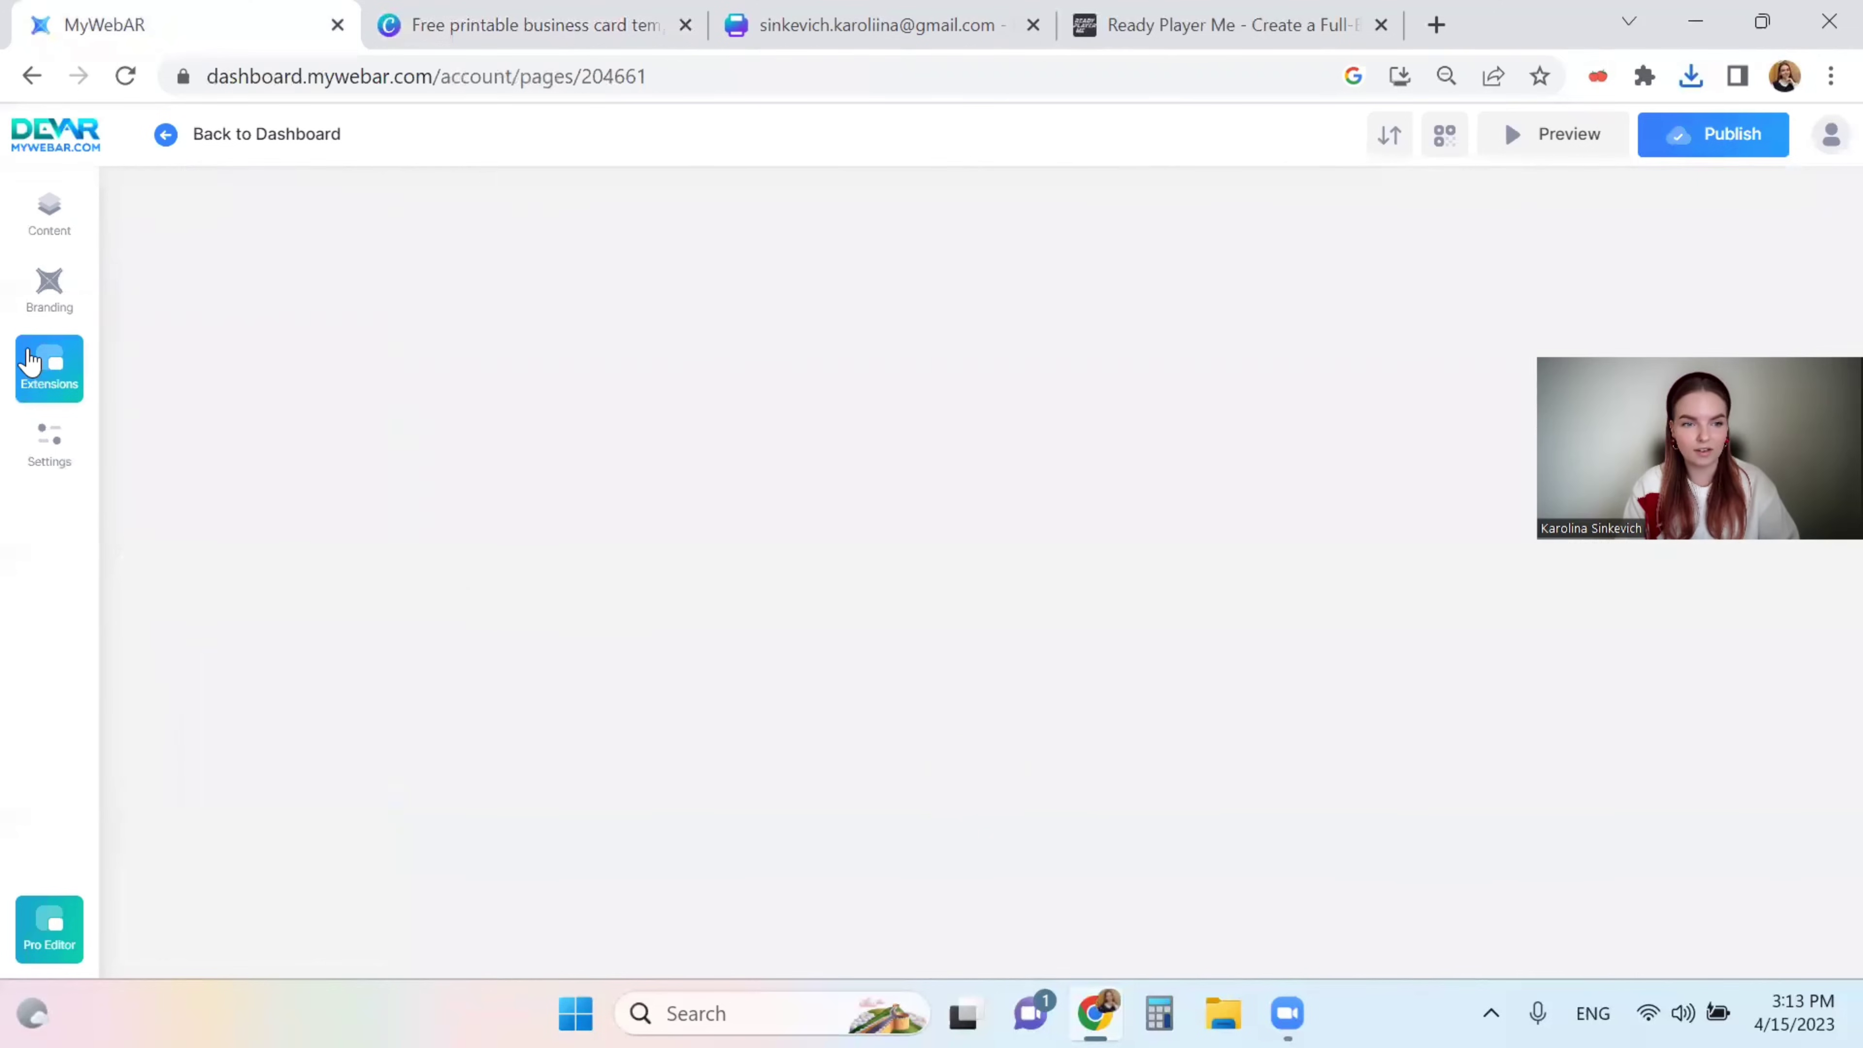
scroll(202, 491, down, 3)
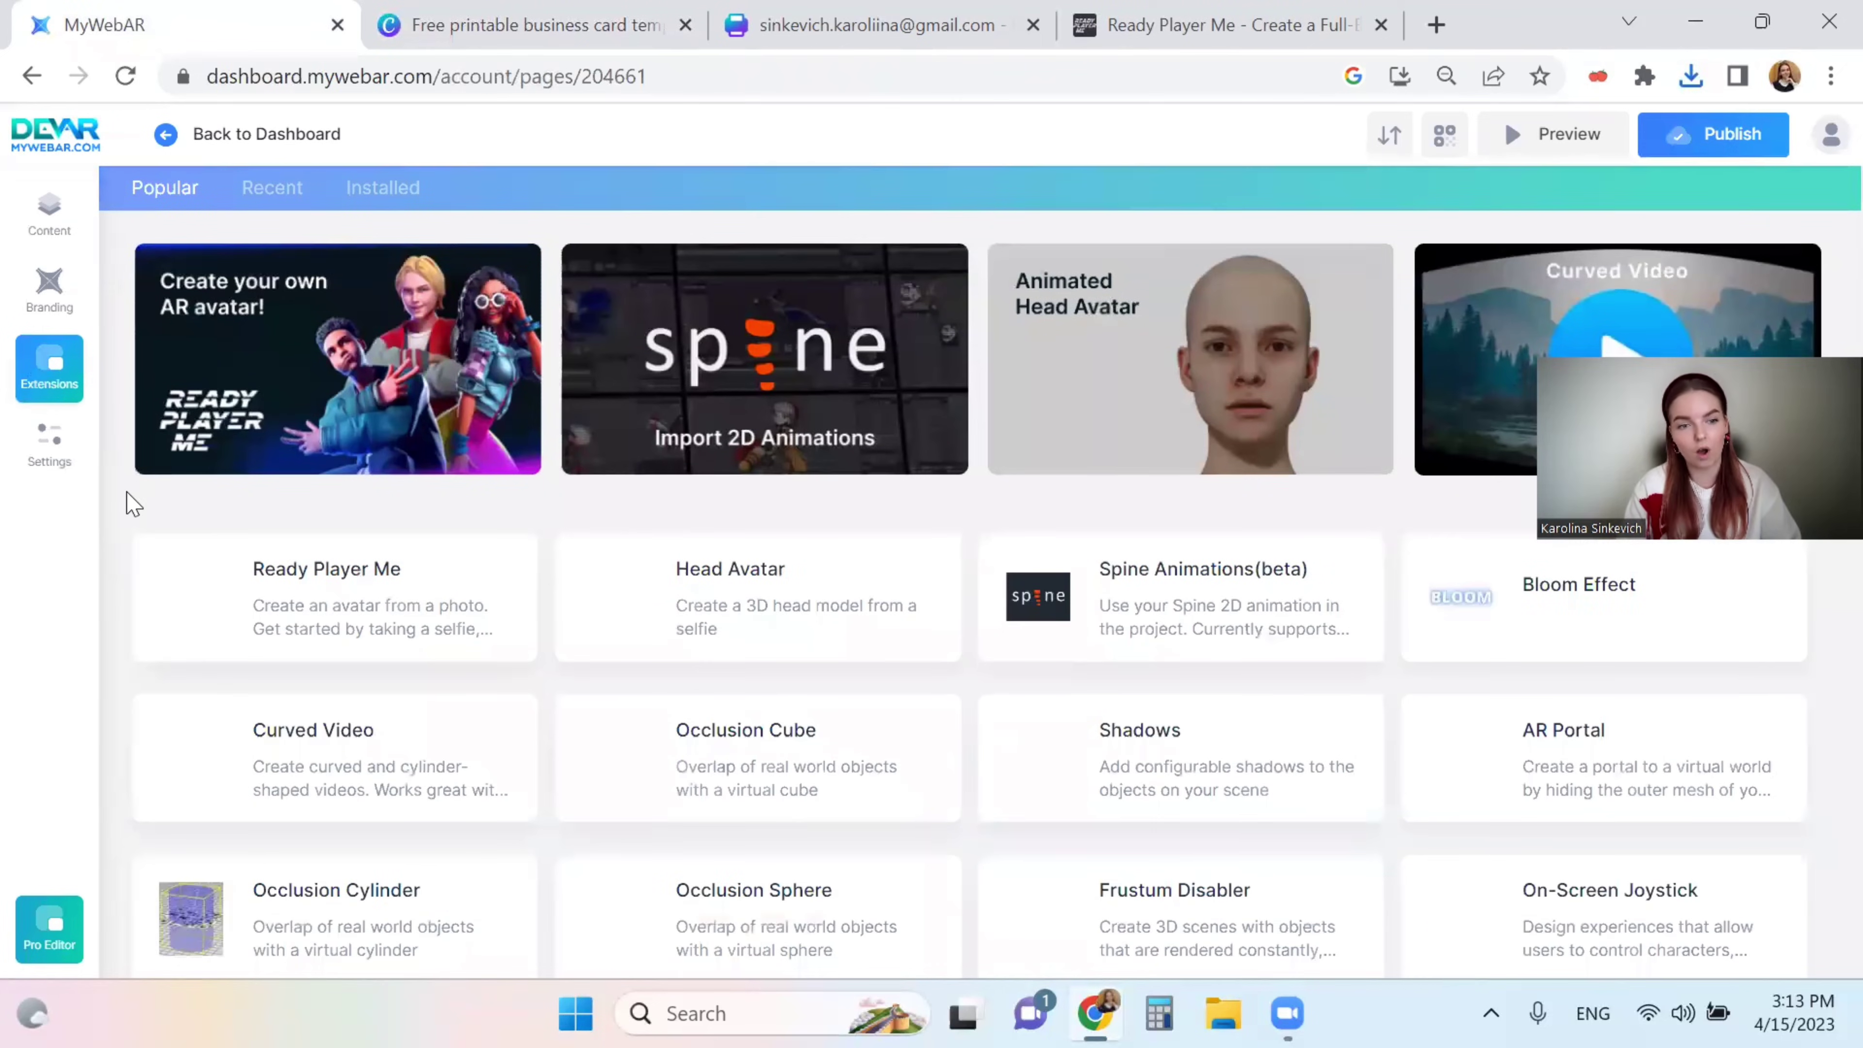
click(353, 363)
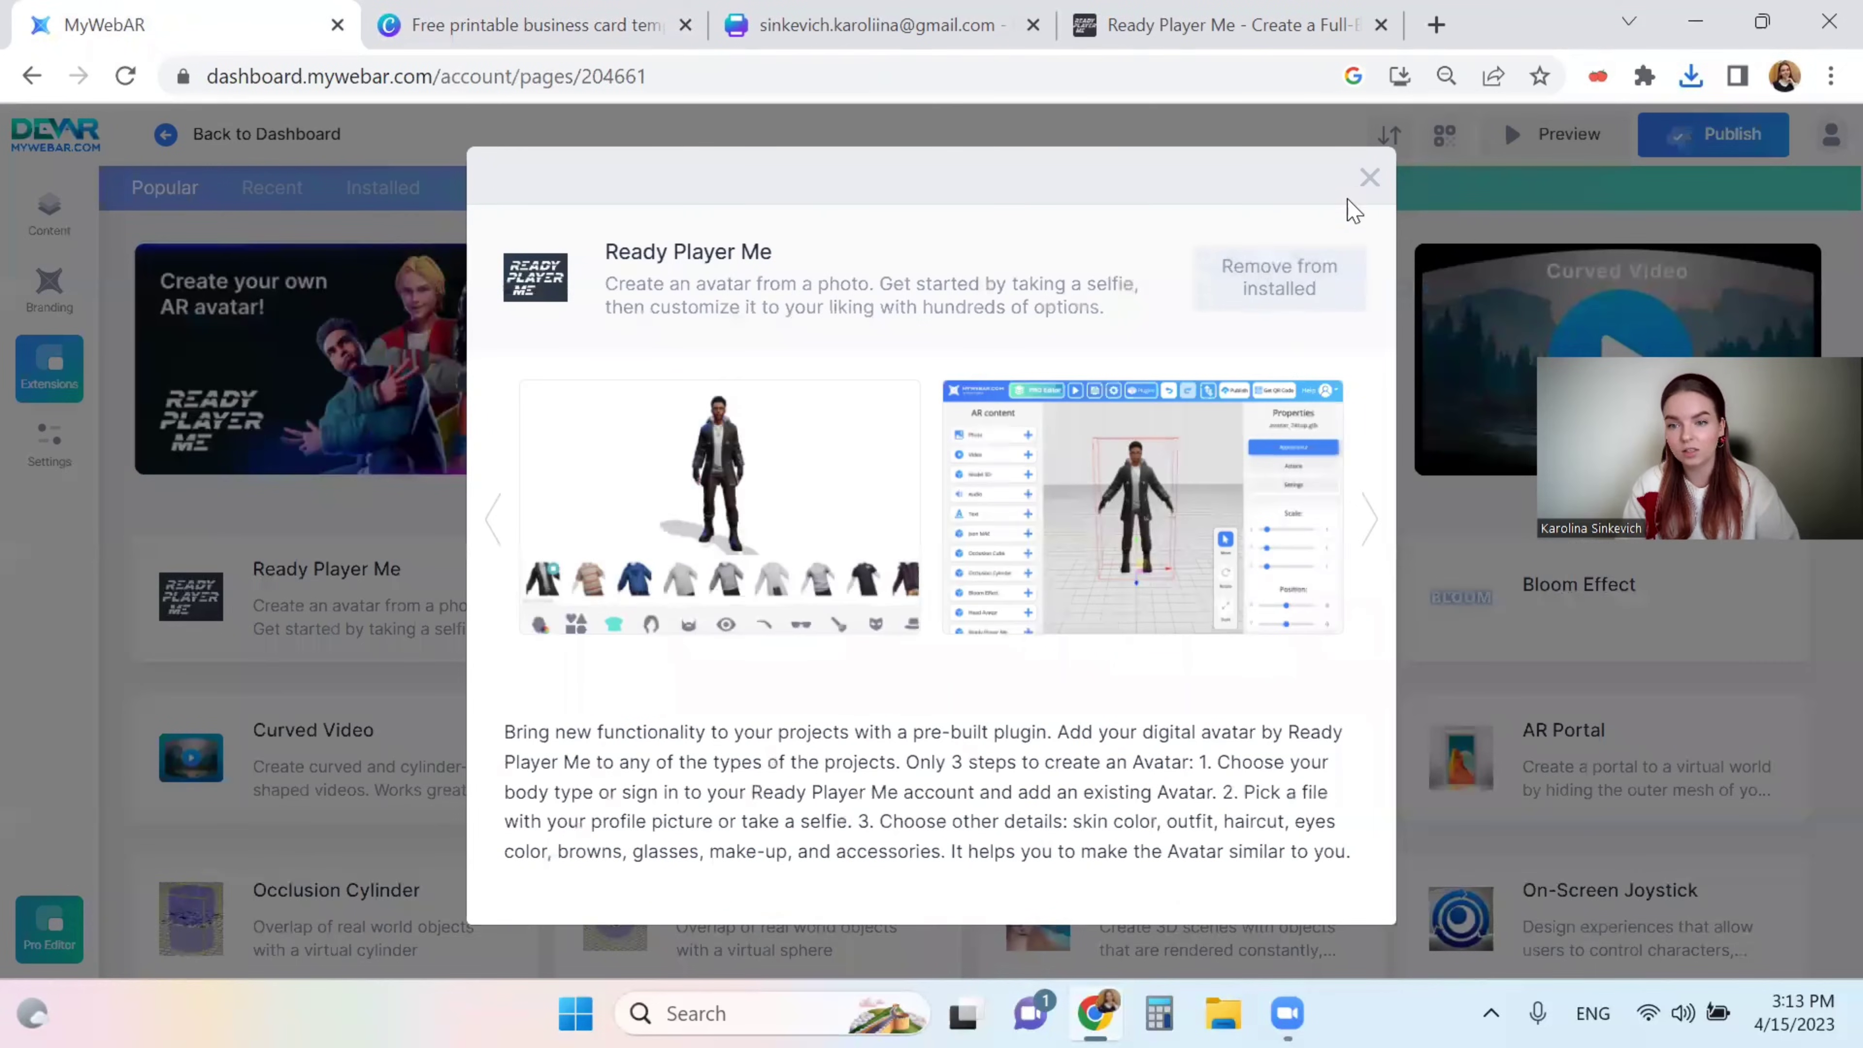
click(1369, 177)
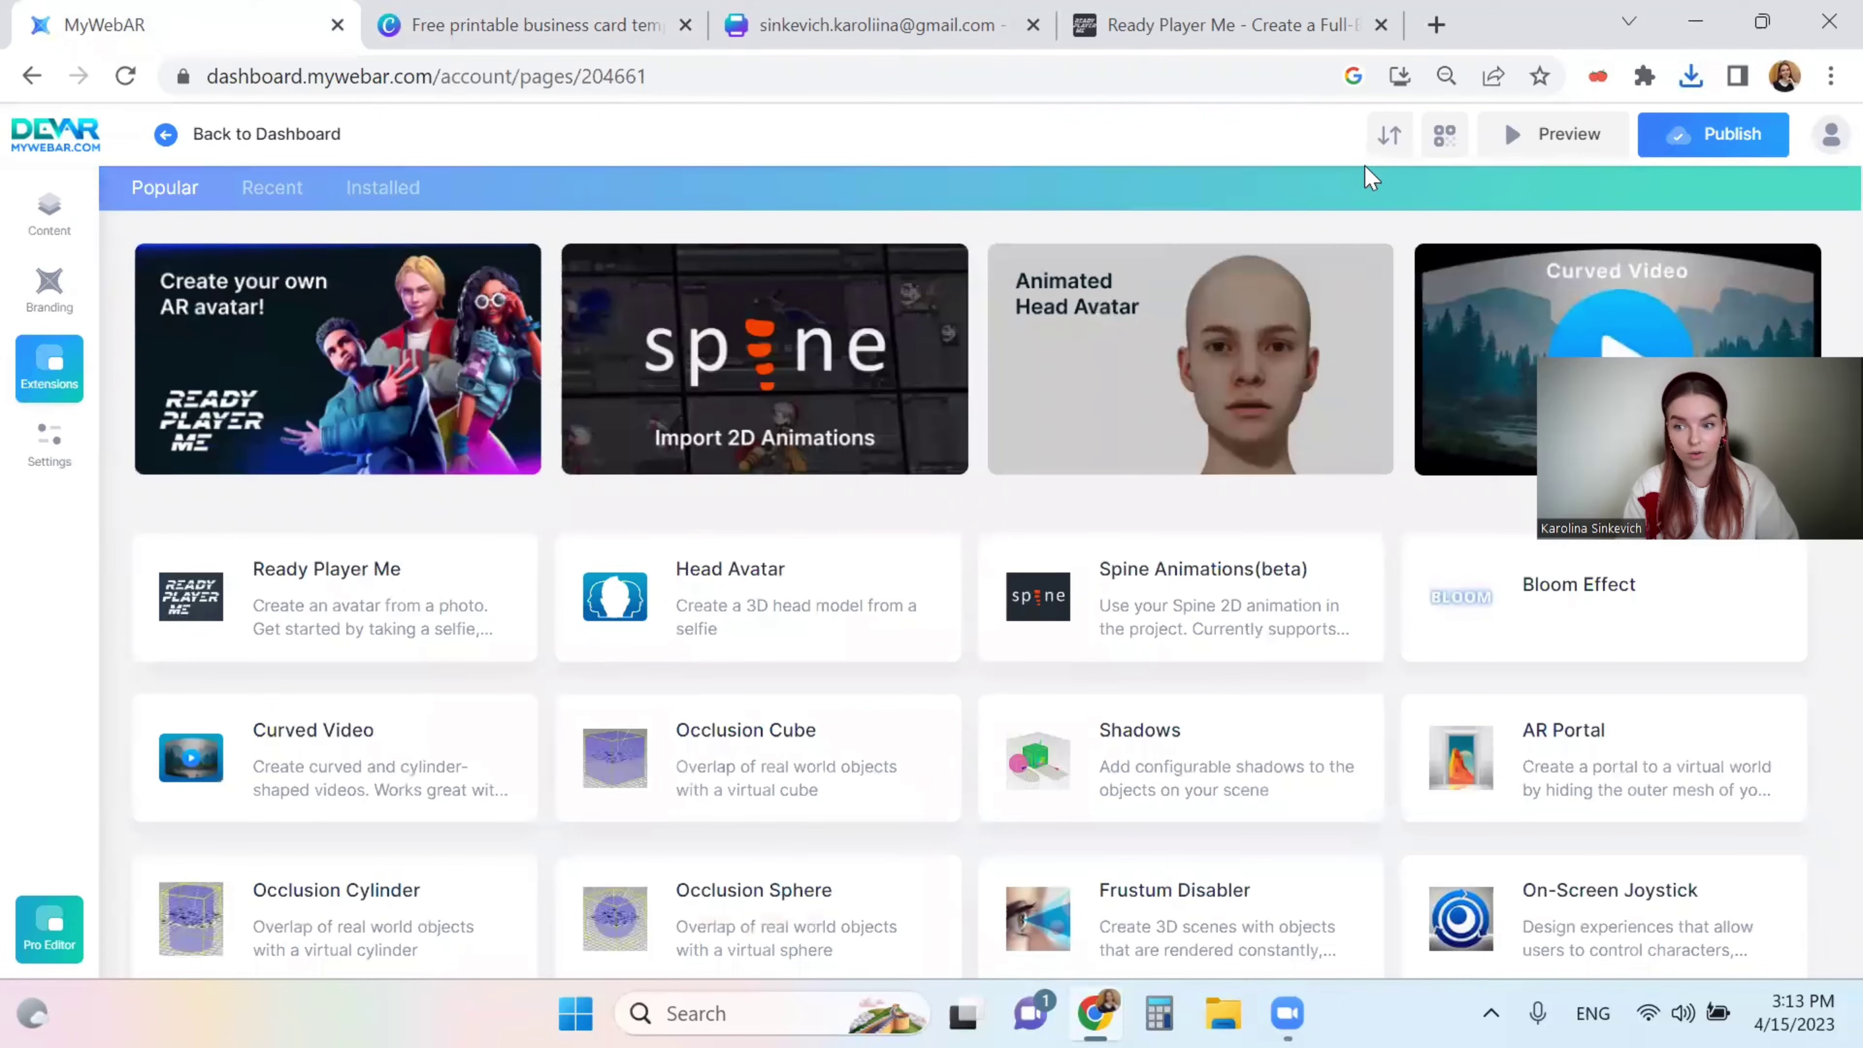
click(49, 213)
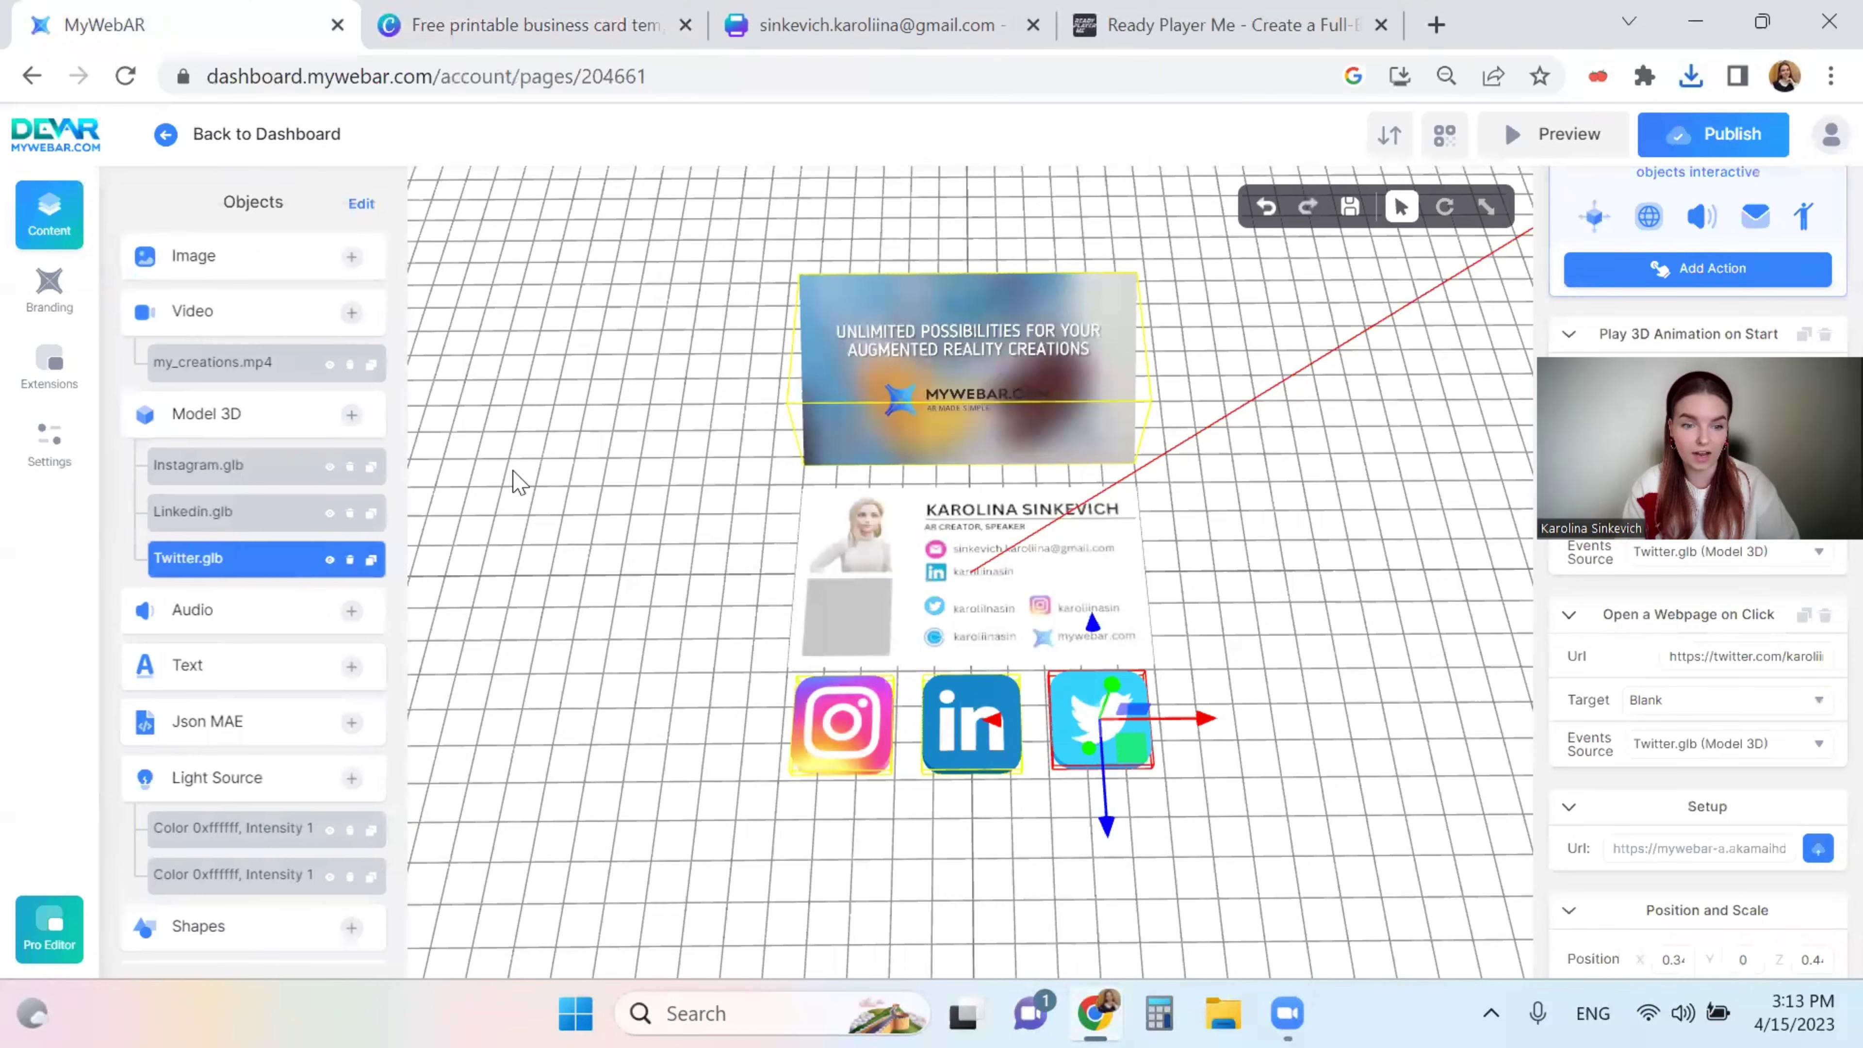
scroll(229, 756, down, 6)
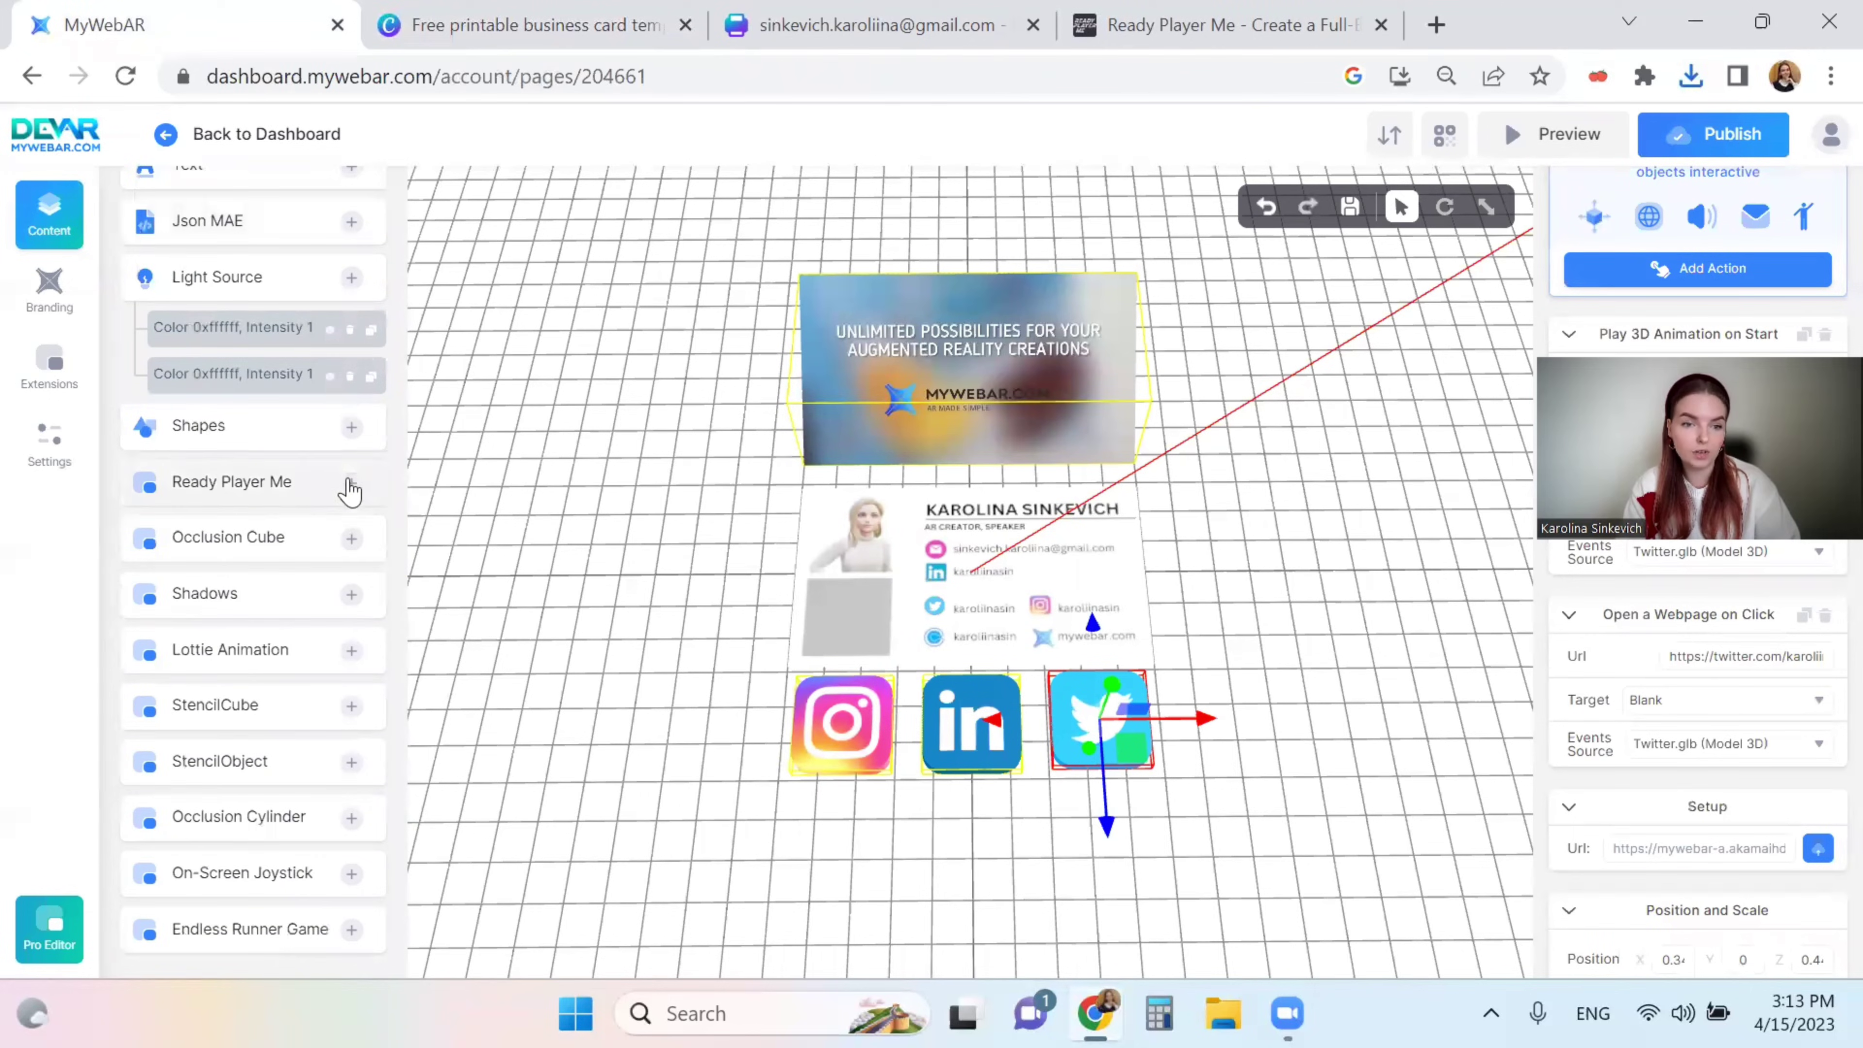
scroll(697, 433, up, 3)
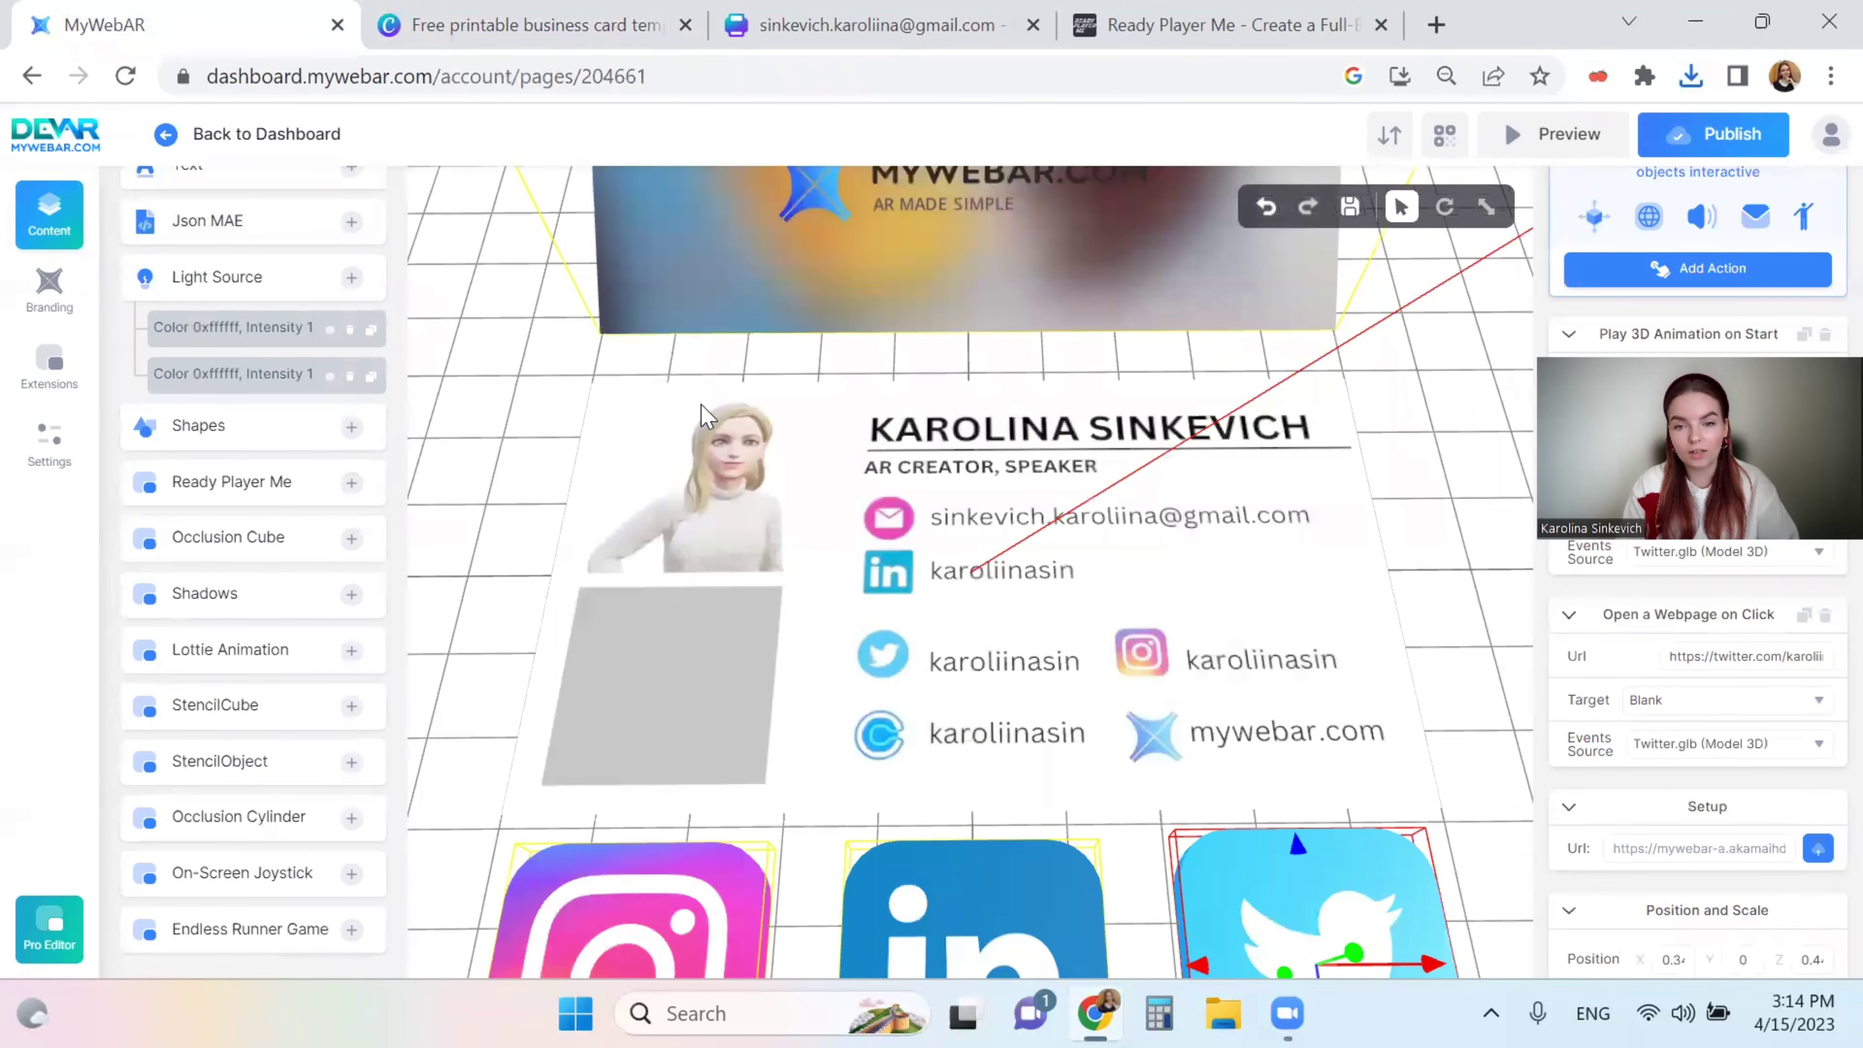
scroll(690, 422, down, 2)
scroll(209, 397, up, 3)
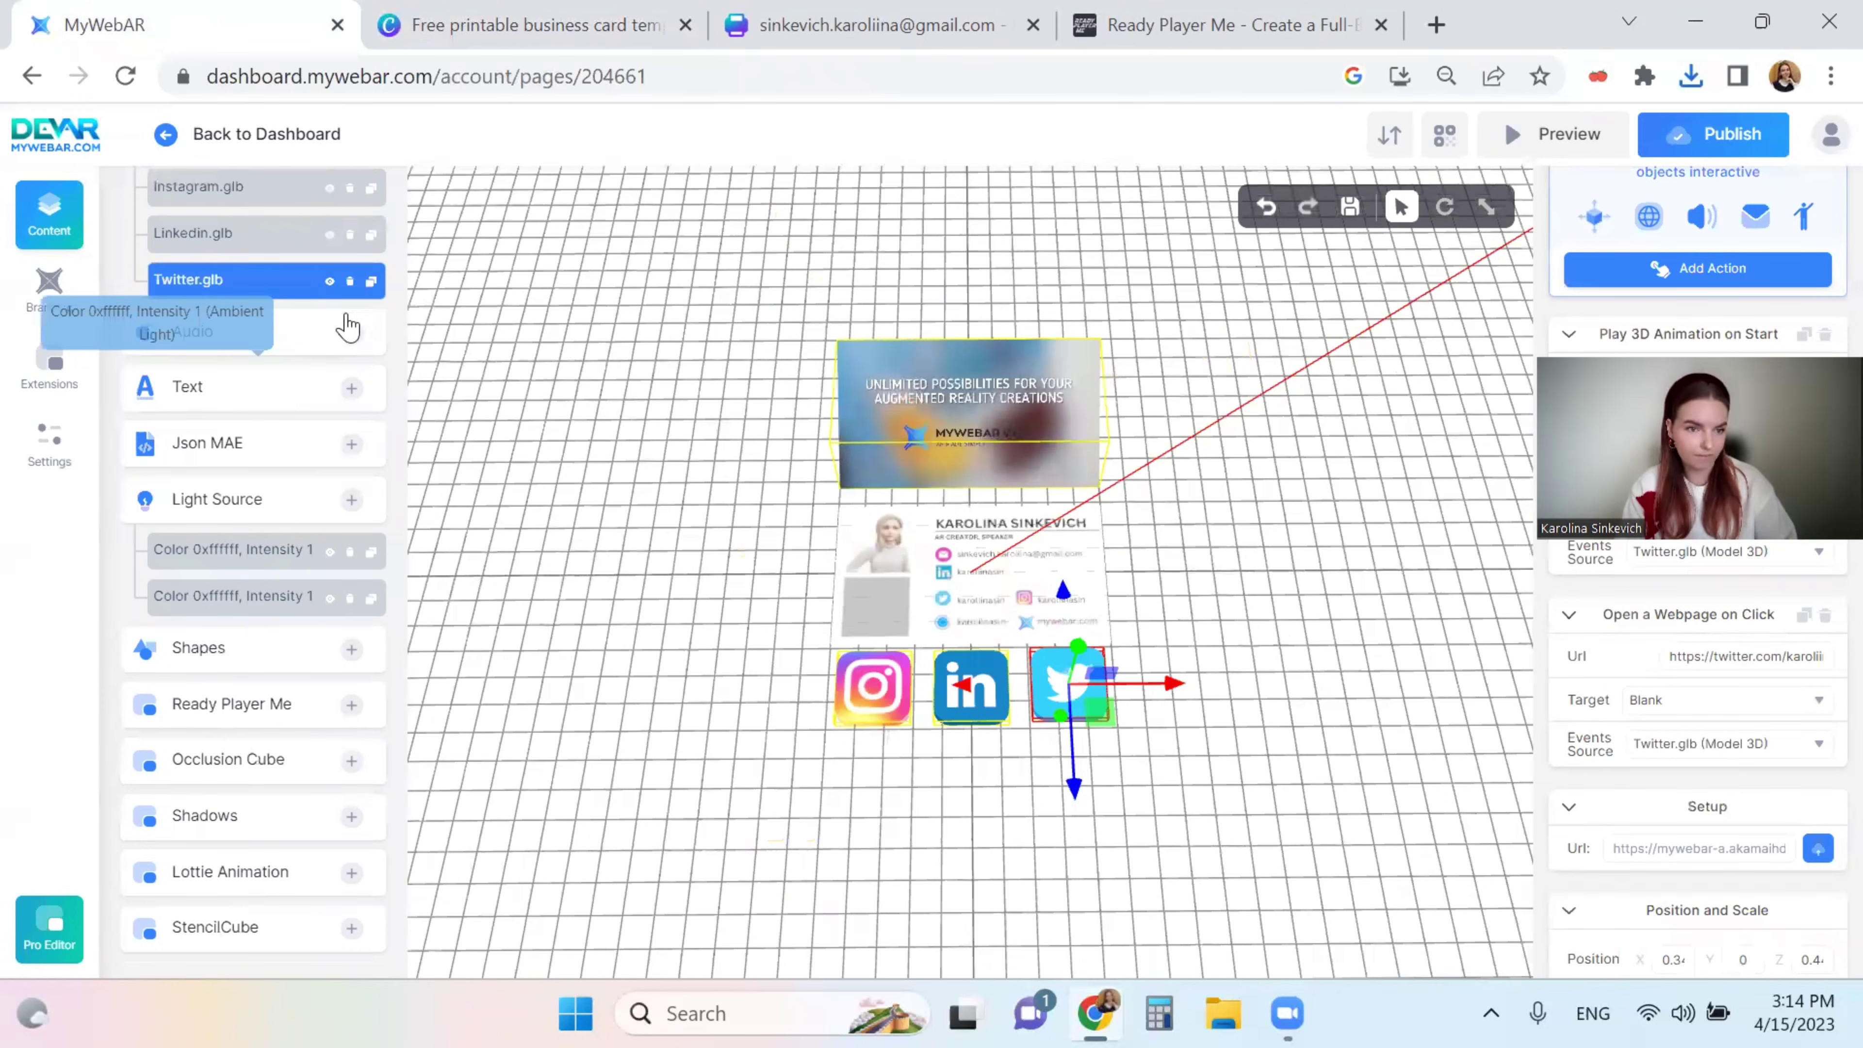
scroll(351, 367, up, 4)
- Upload the avatarlast model file and use its optimized 1.51 MB version
click(351, 416)
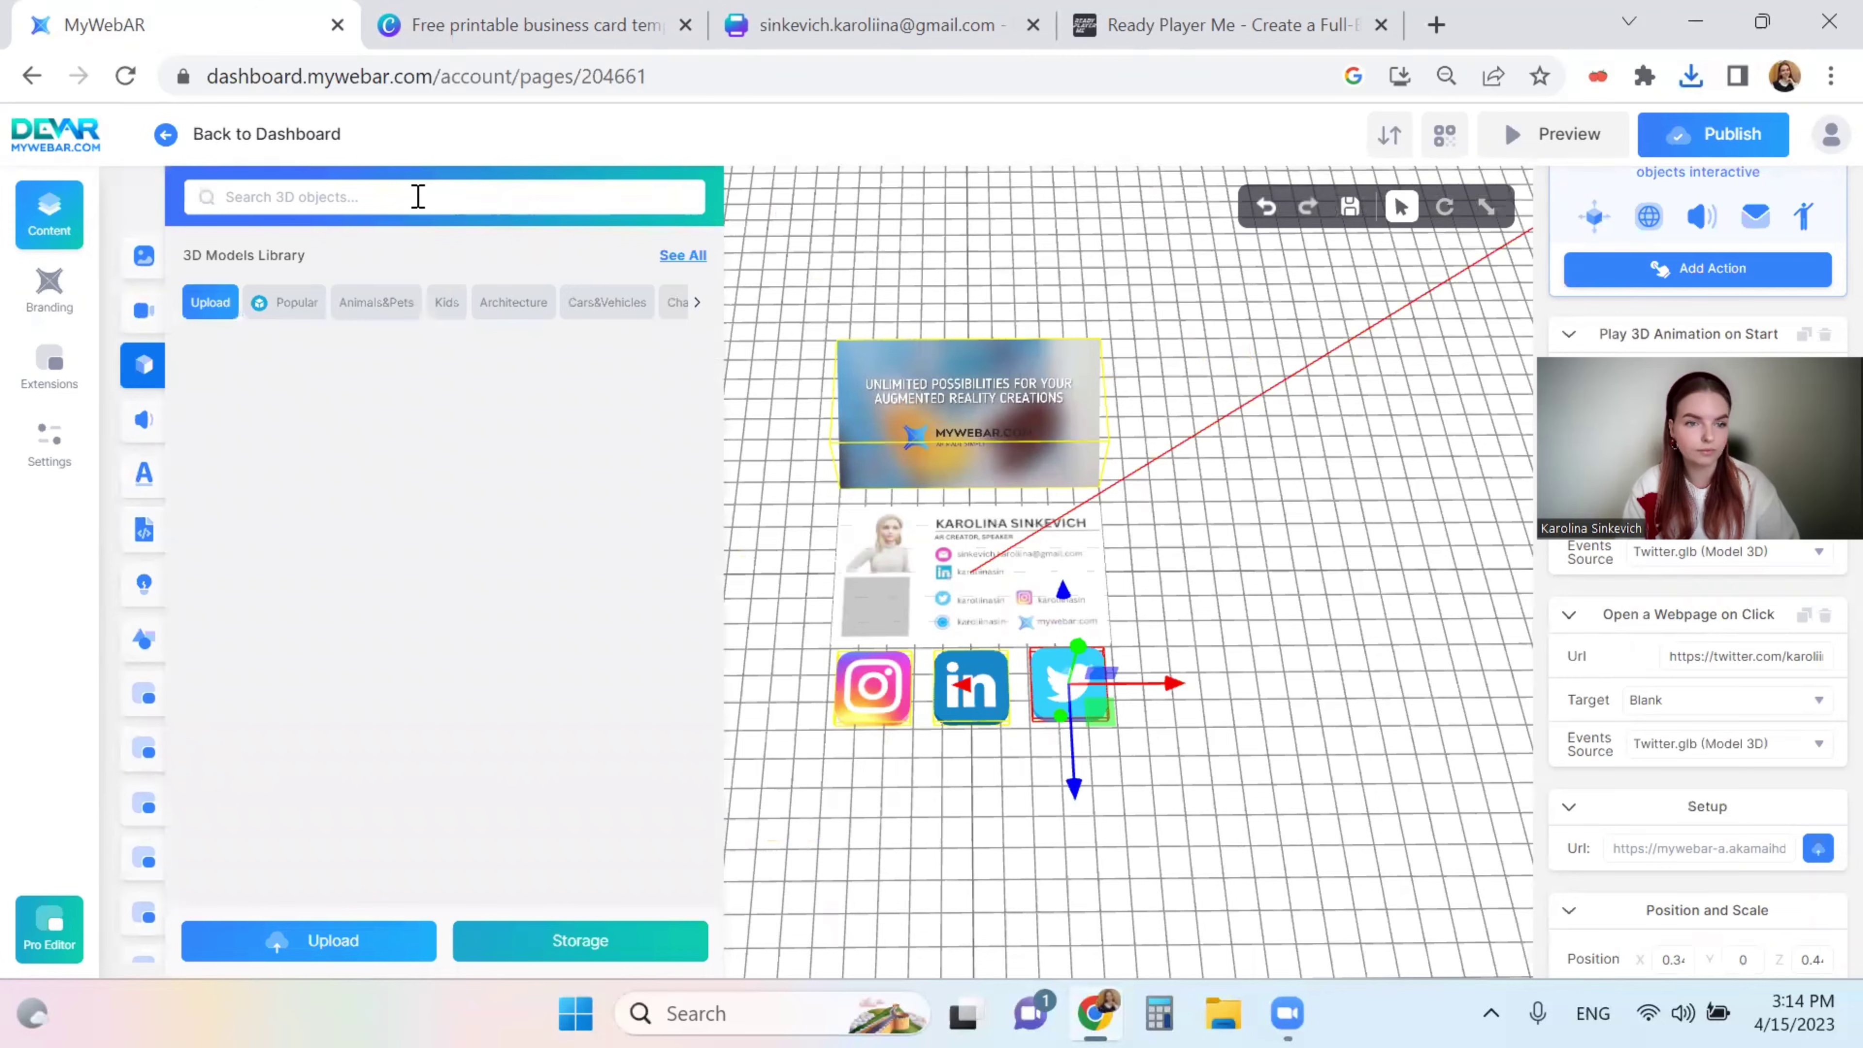
click(313, 966)
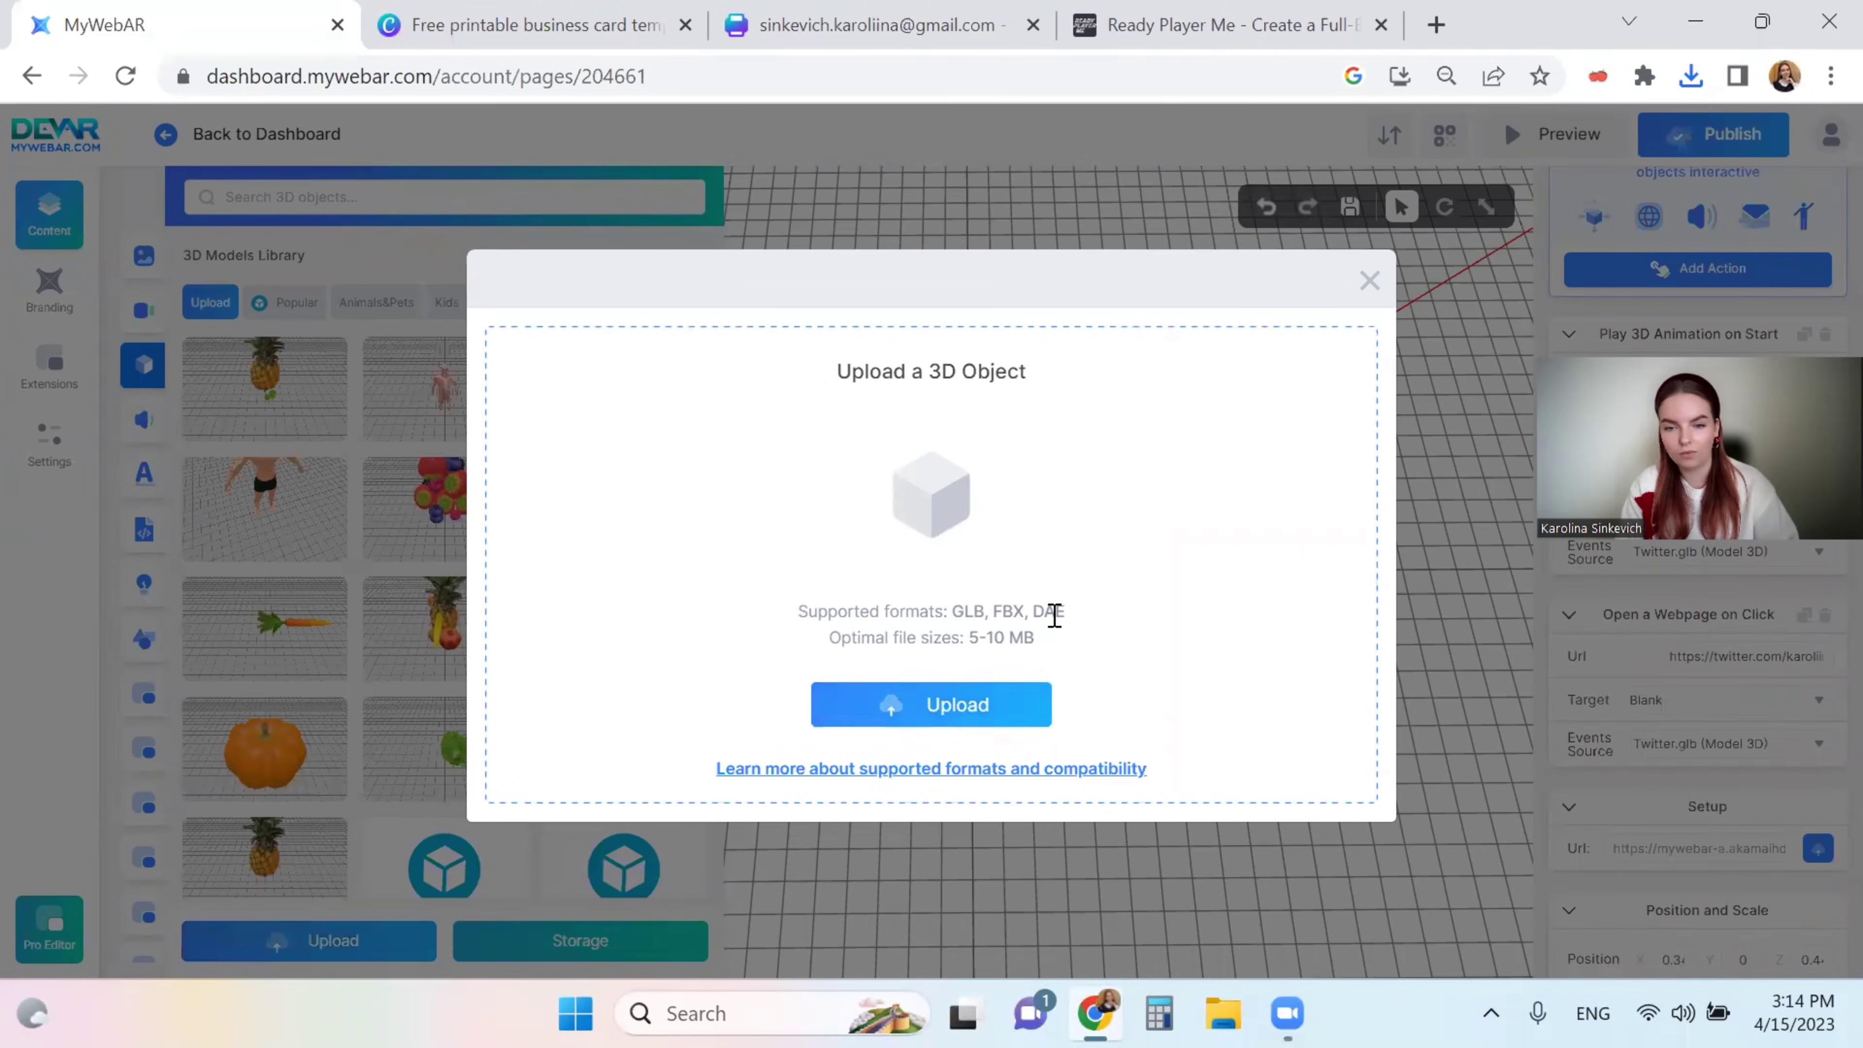
drag(953, 615, 1099, 628)
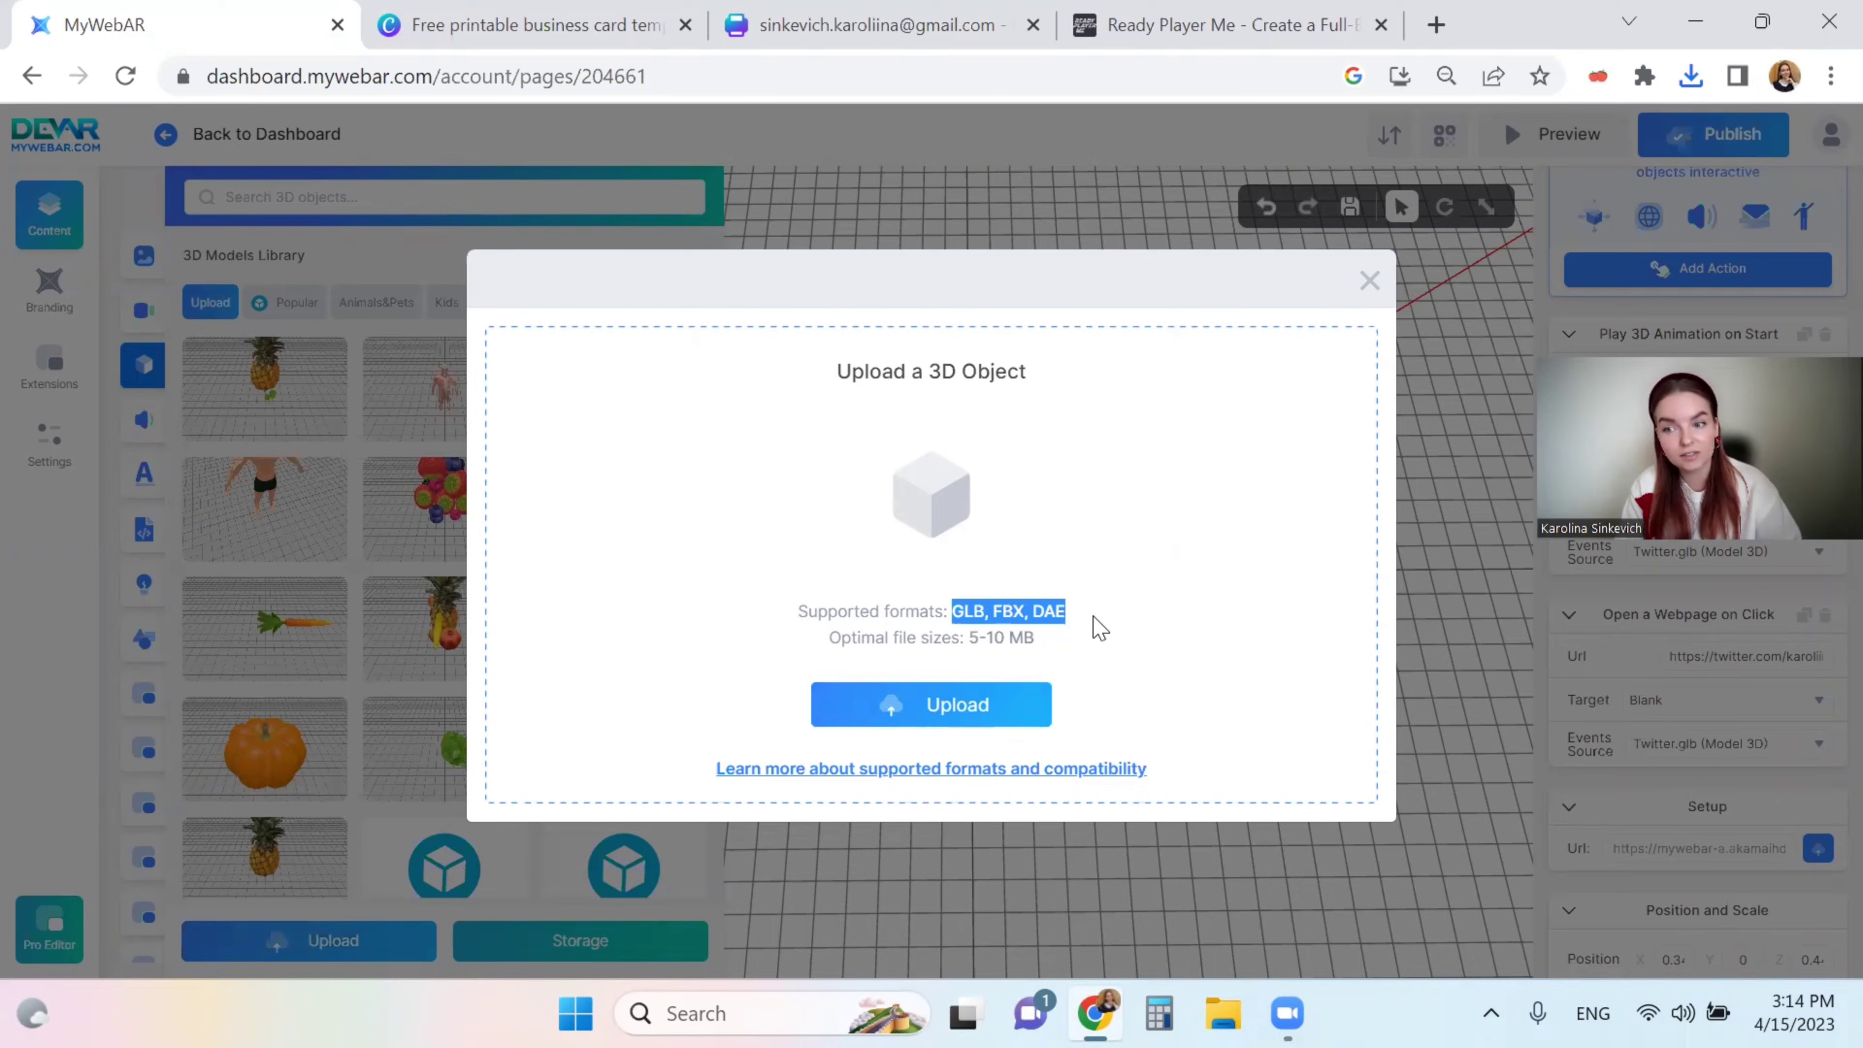
click(1069, 635)
click(969, 697)
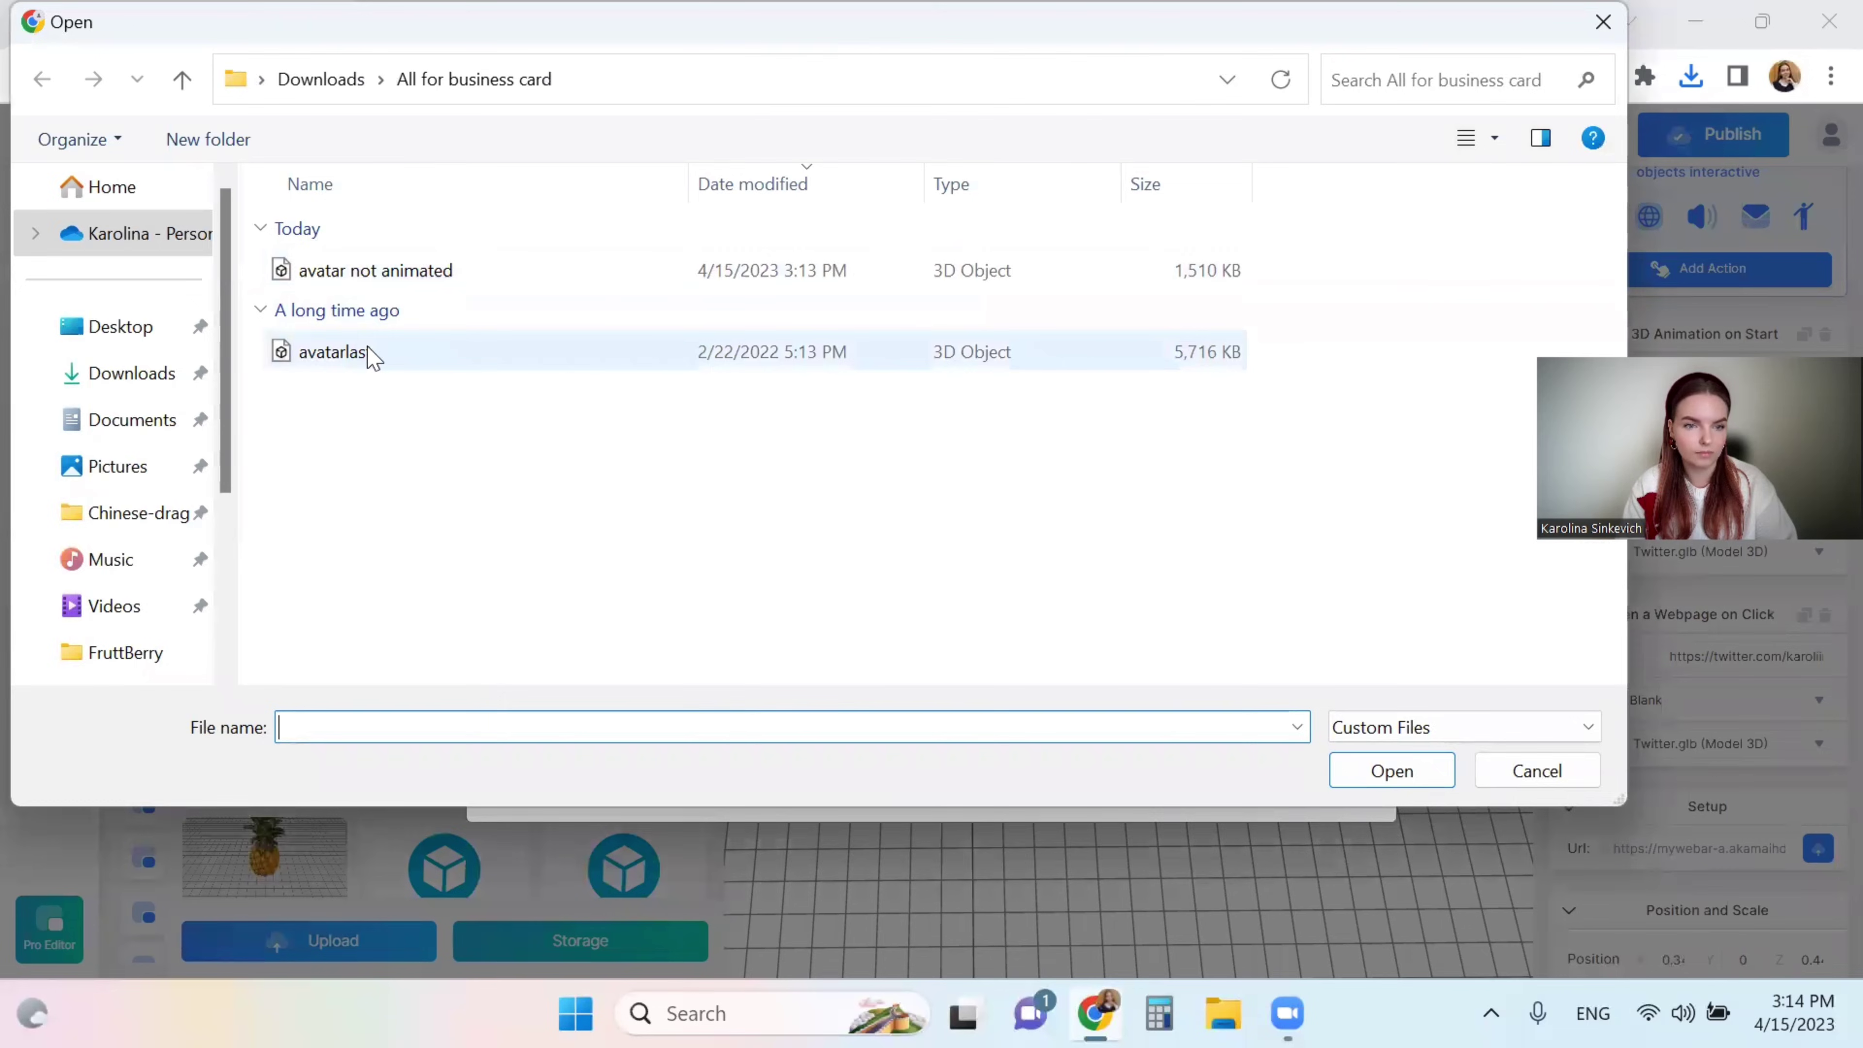
double_click(370, 354)
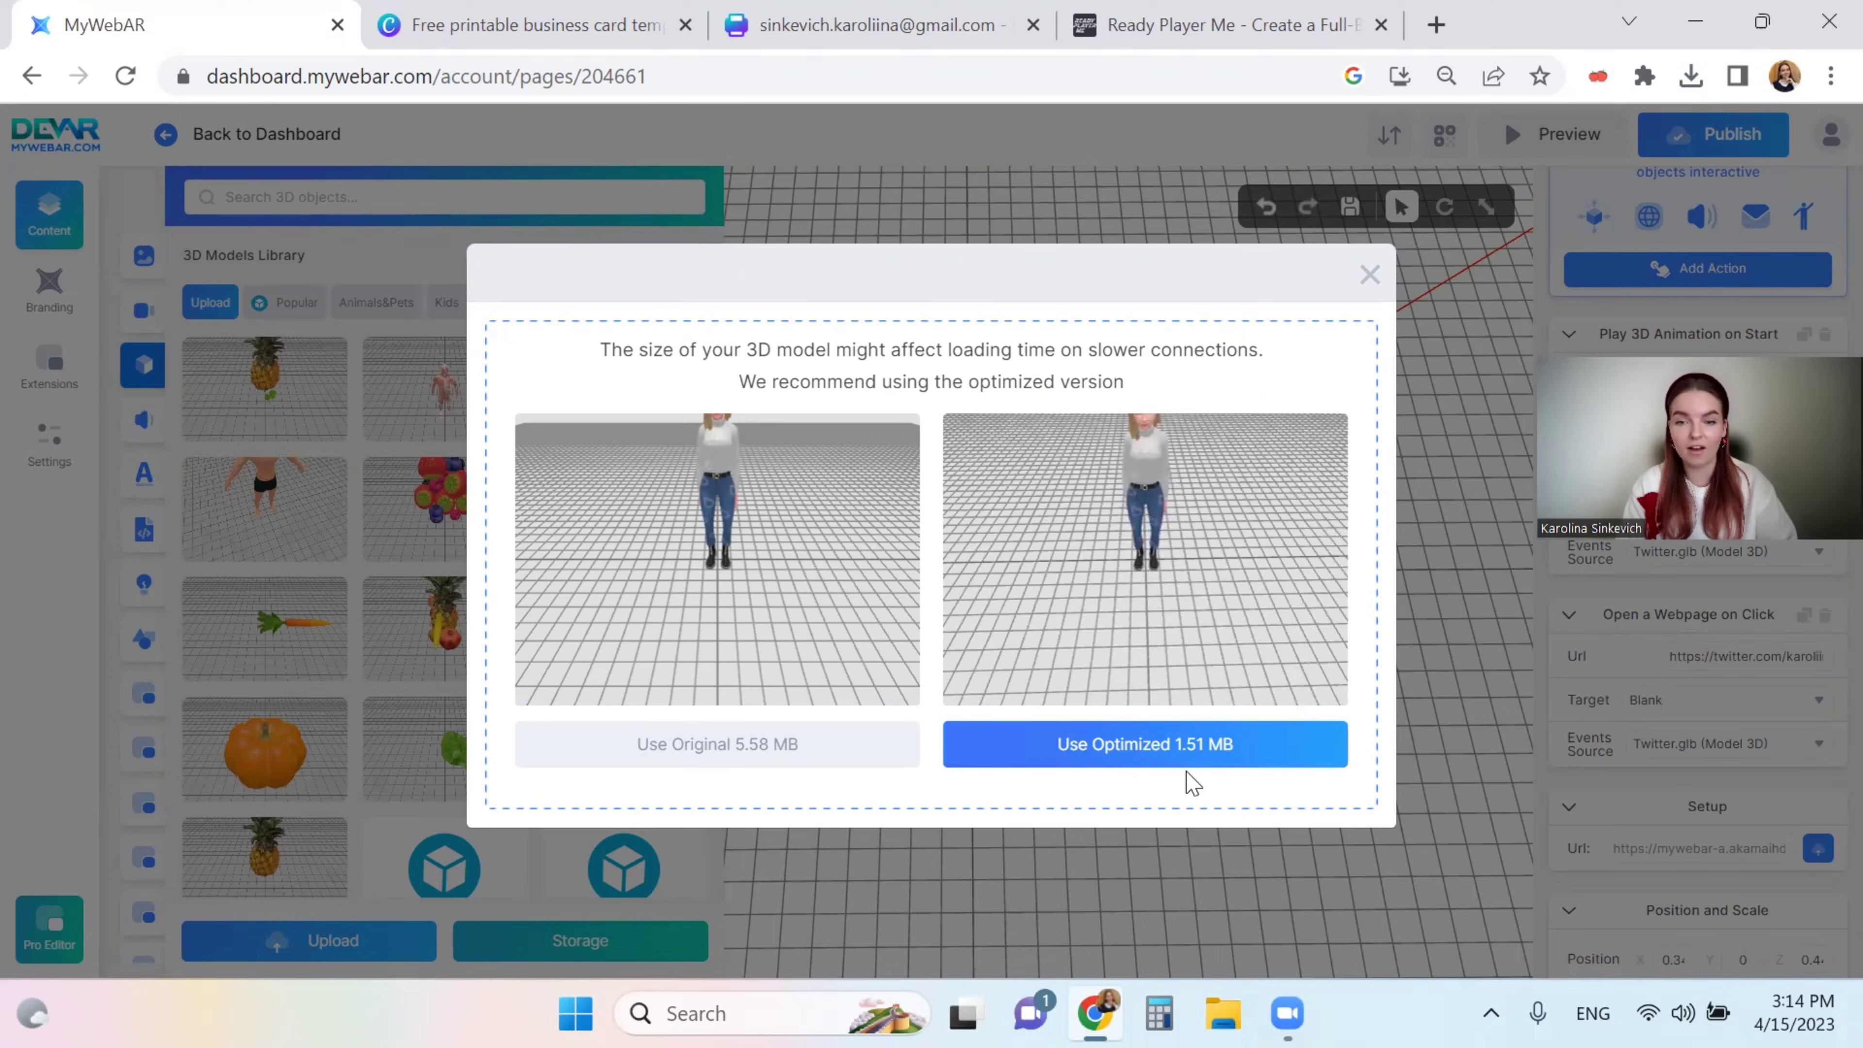
click(1156, 763)
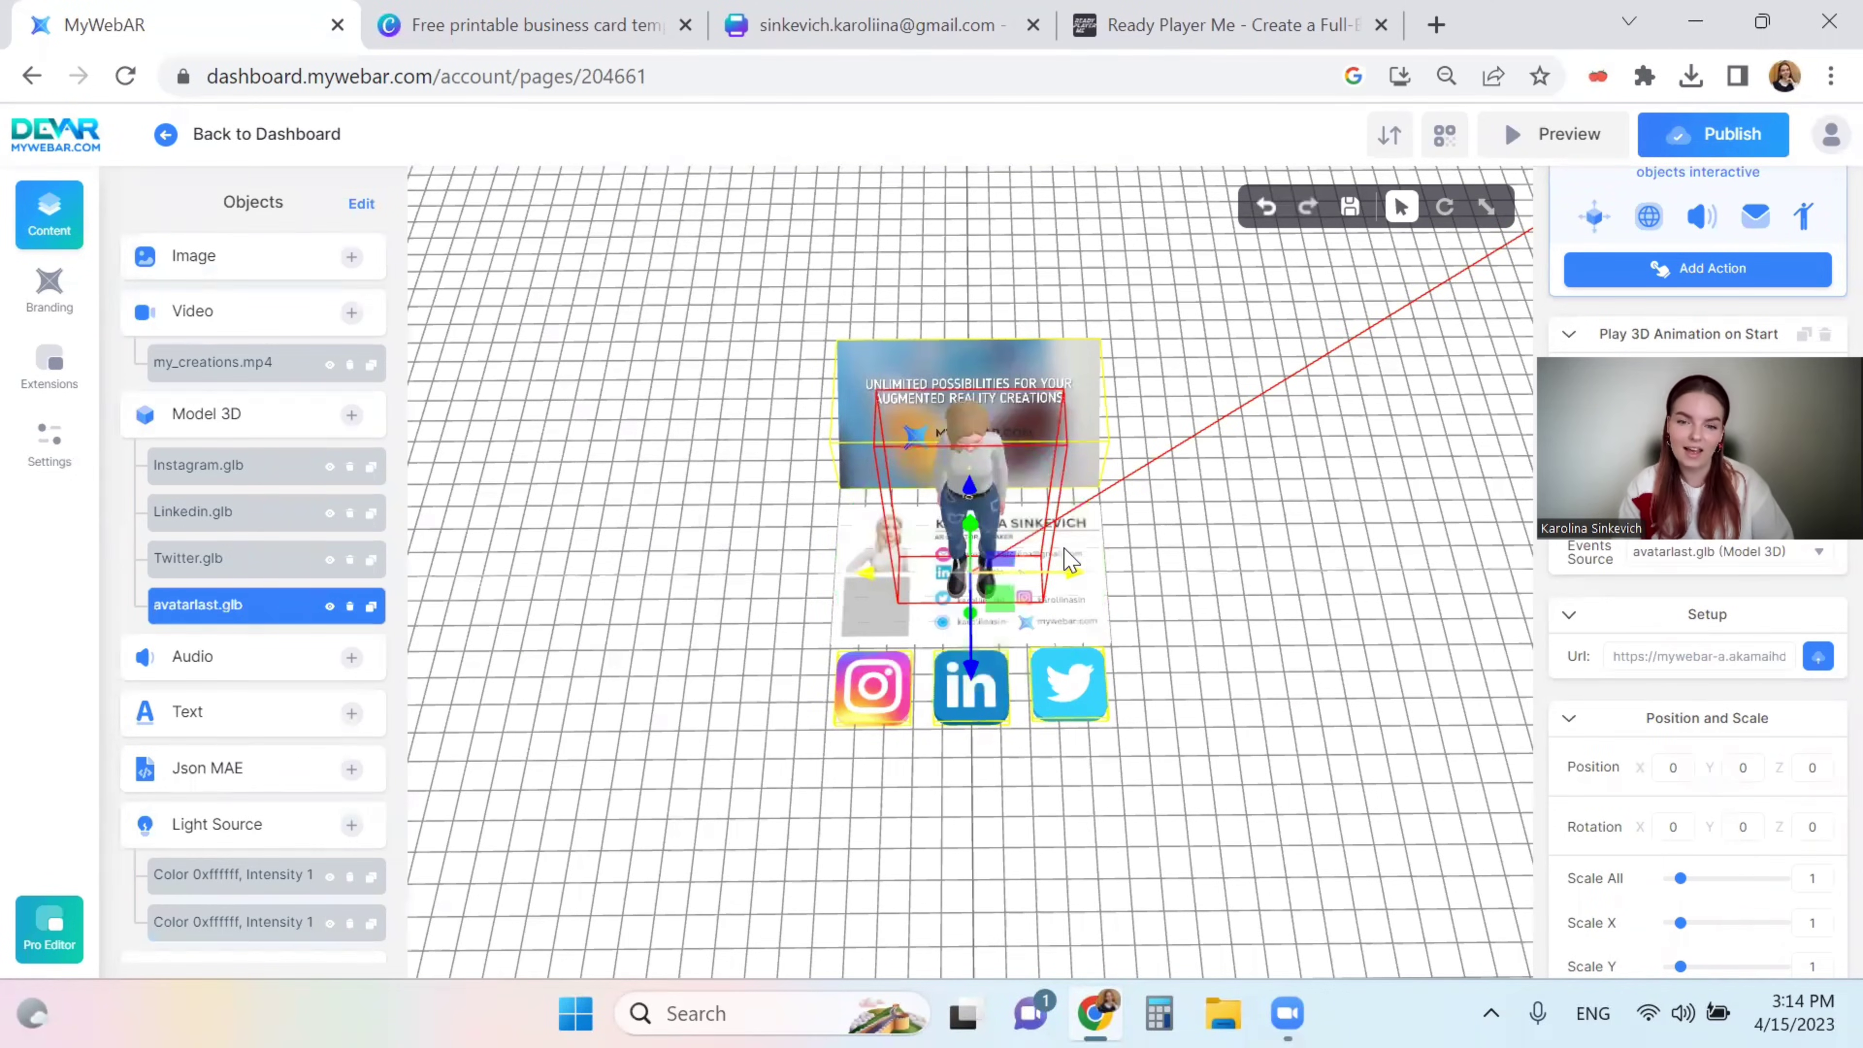
- Move the avatar to the card's right side at Position X 0.69, then select my_creations.mp4
drag(1214, 641, 1166, 644)
drag(1261, 679, 1194, 781)
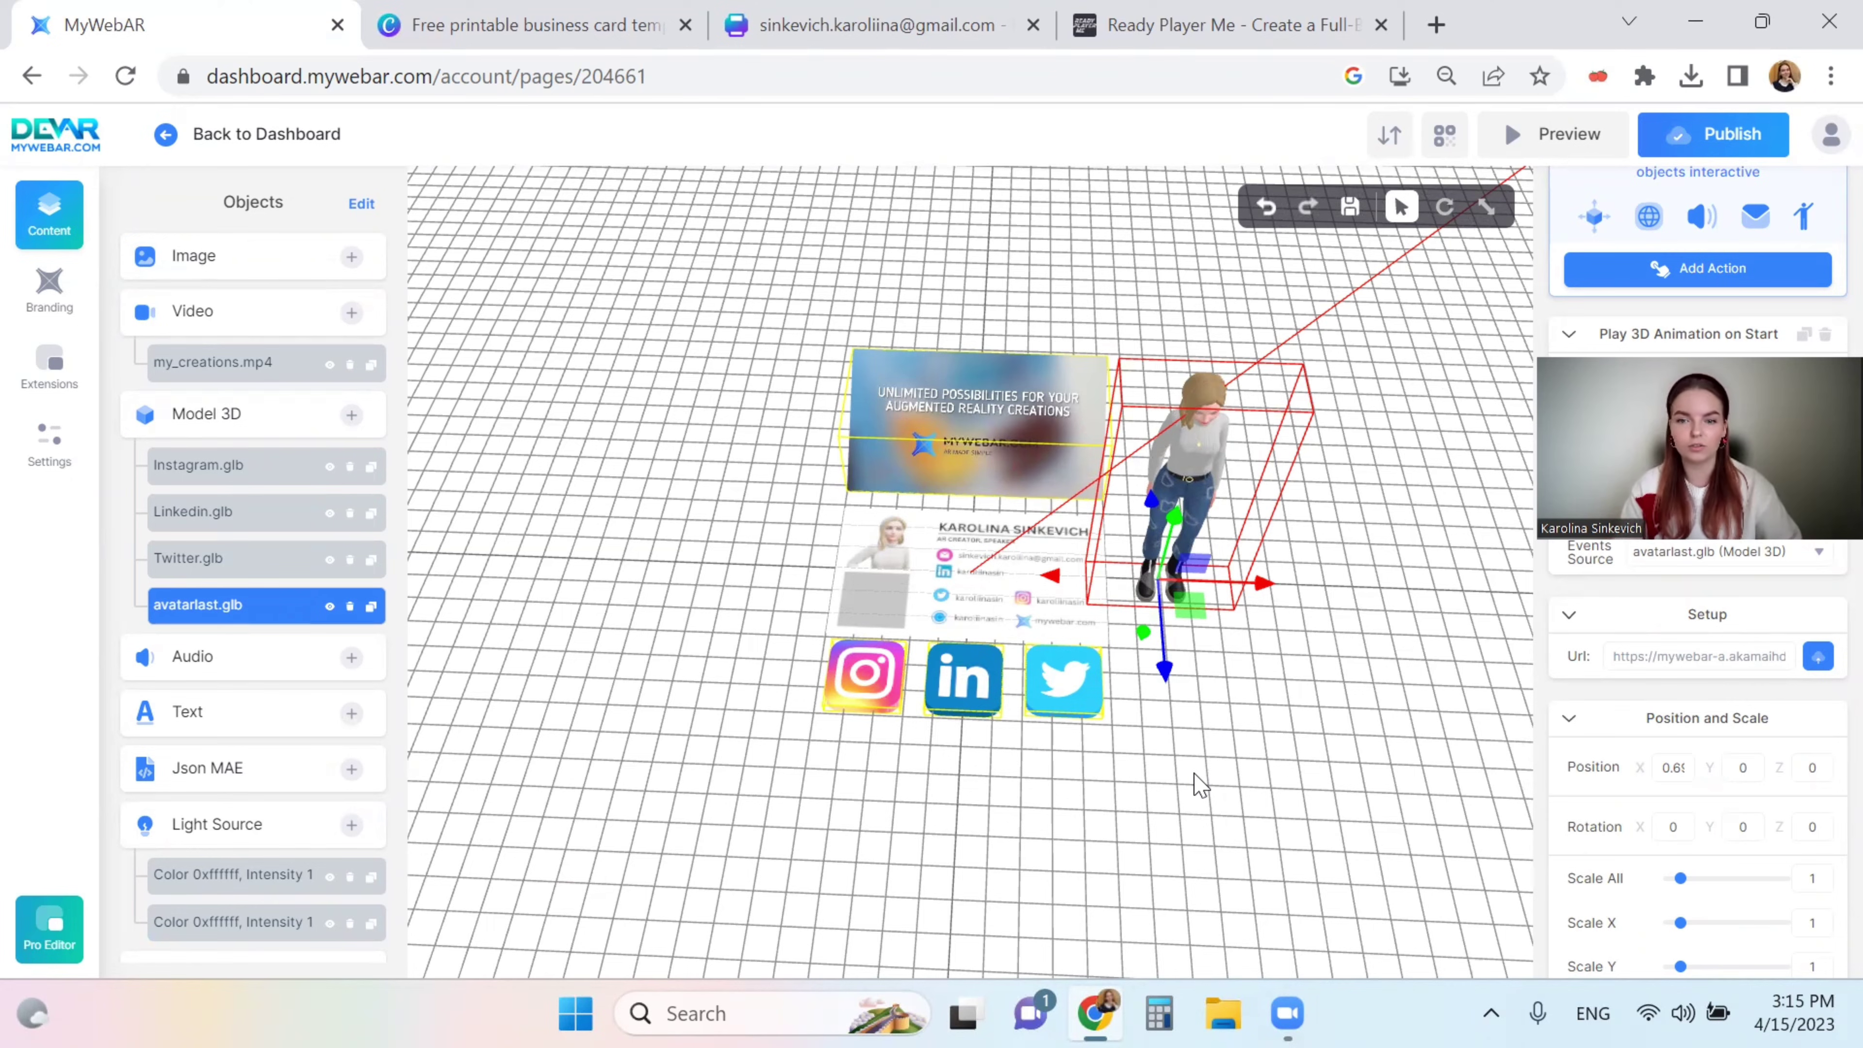
drag(1351, 669, 1368, 668)
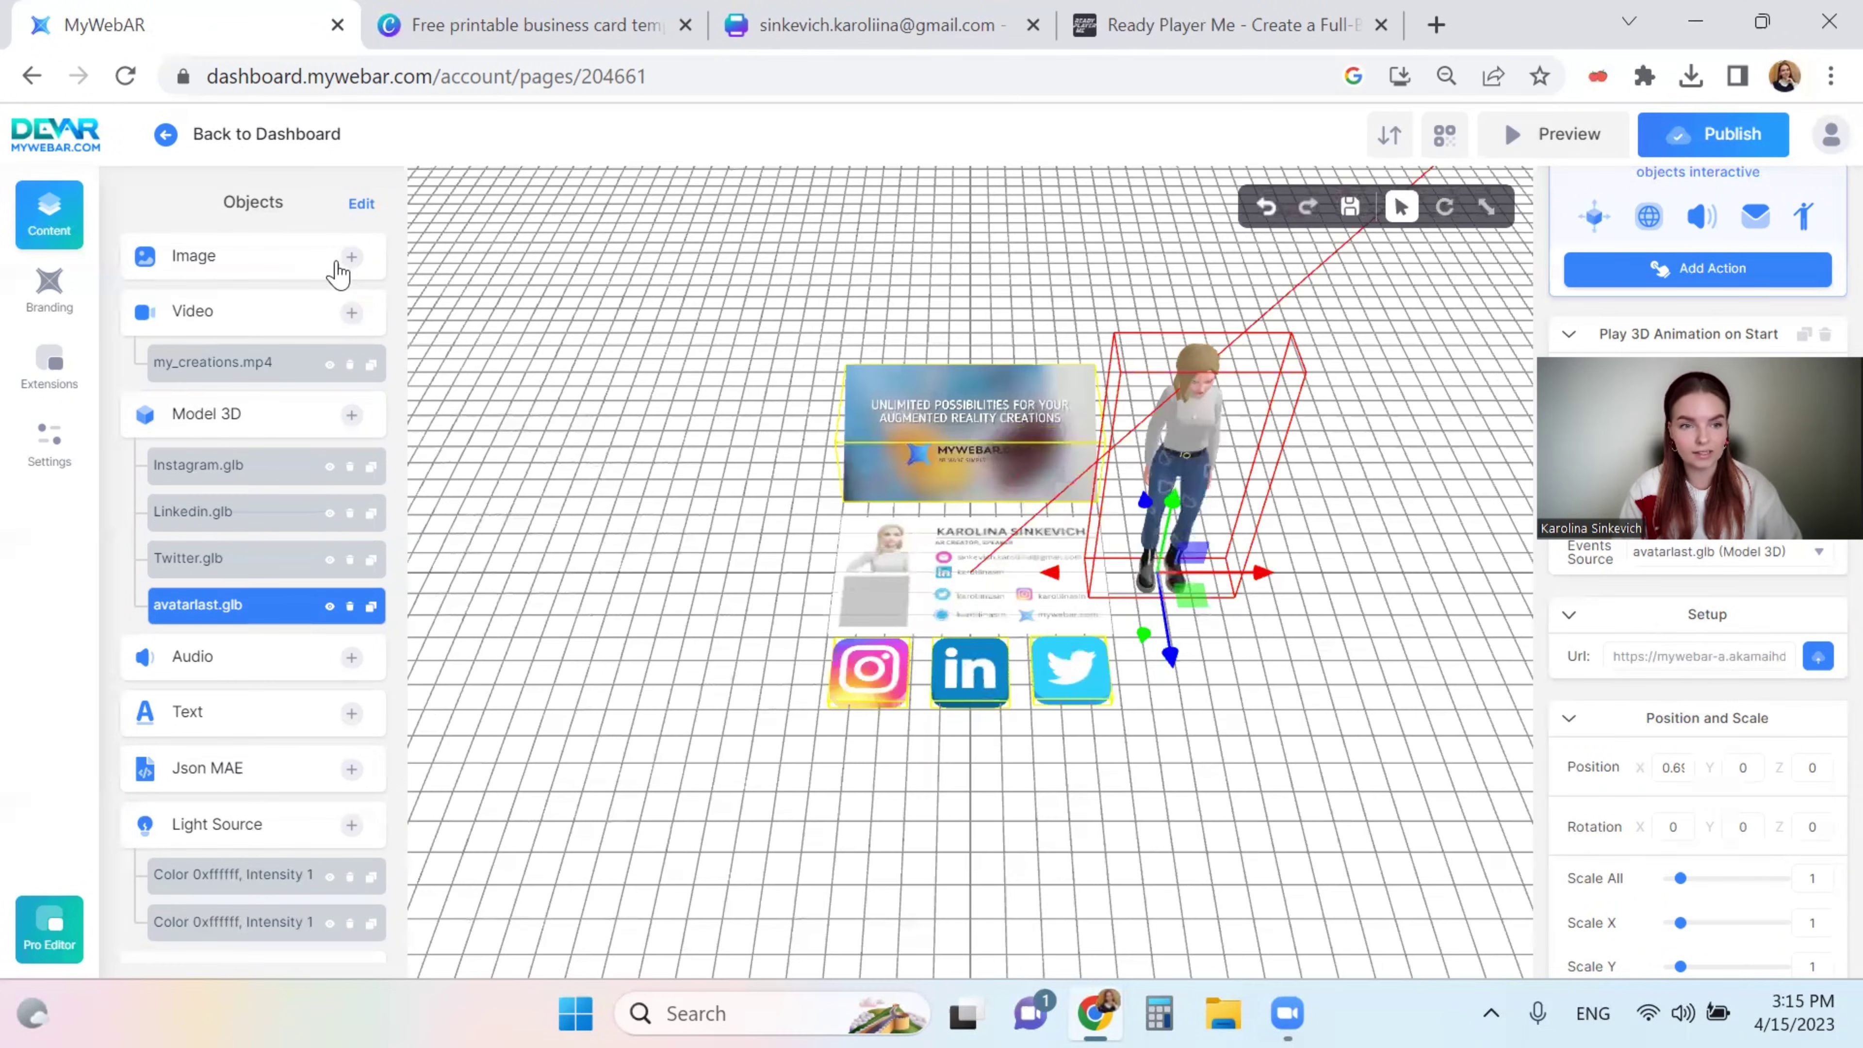
scroll(308, 698, down, 2)
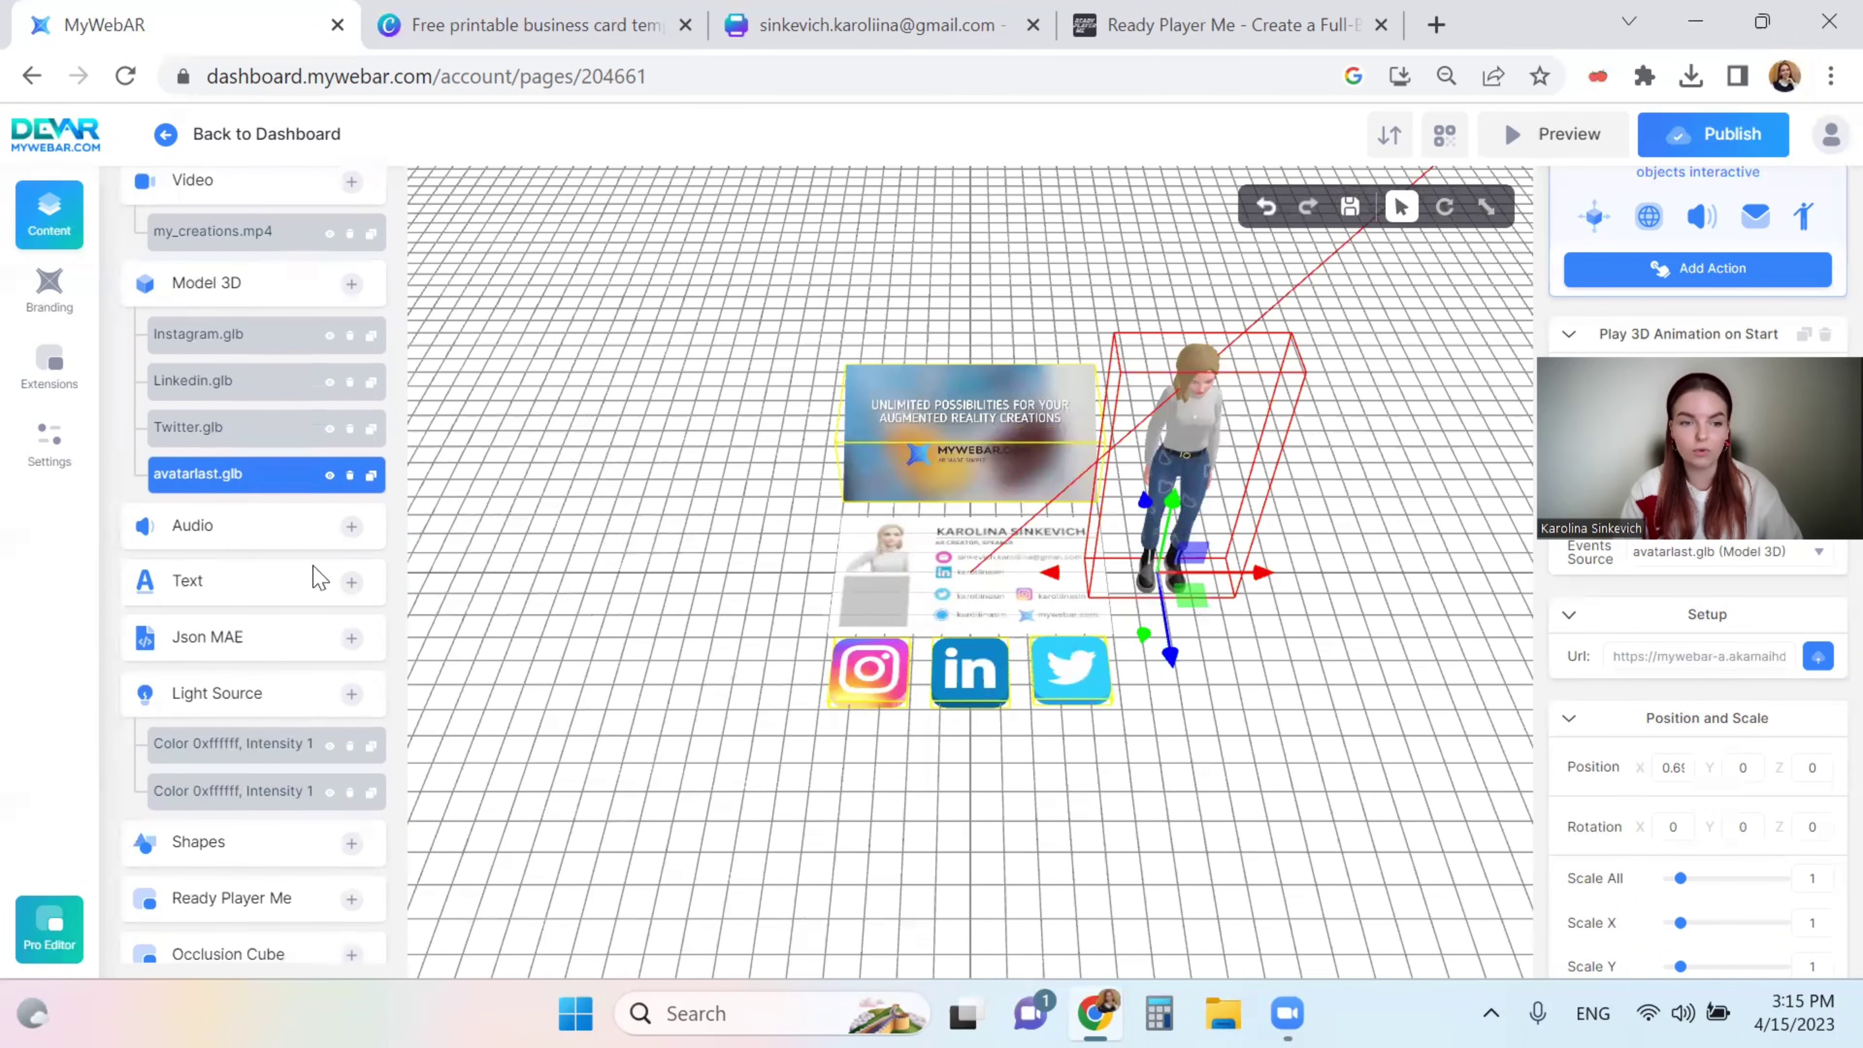
click(986, 434)
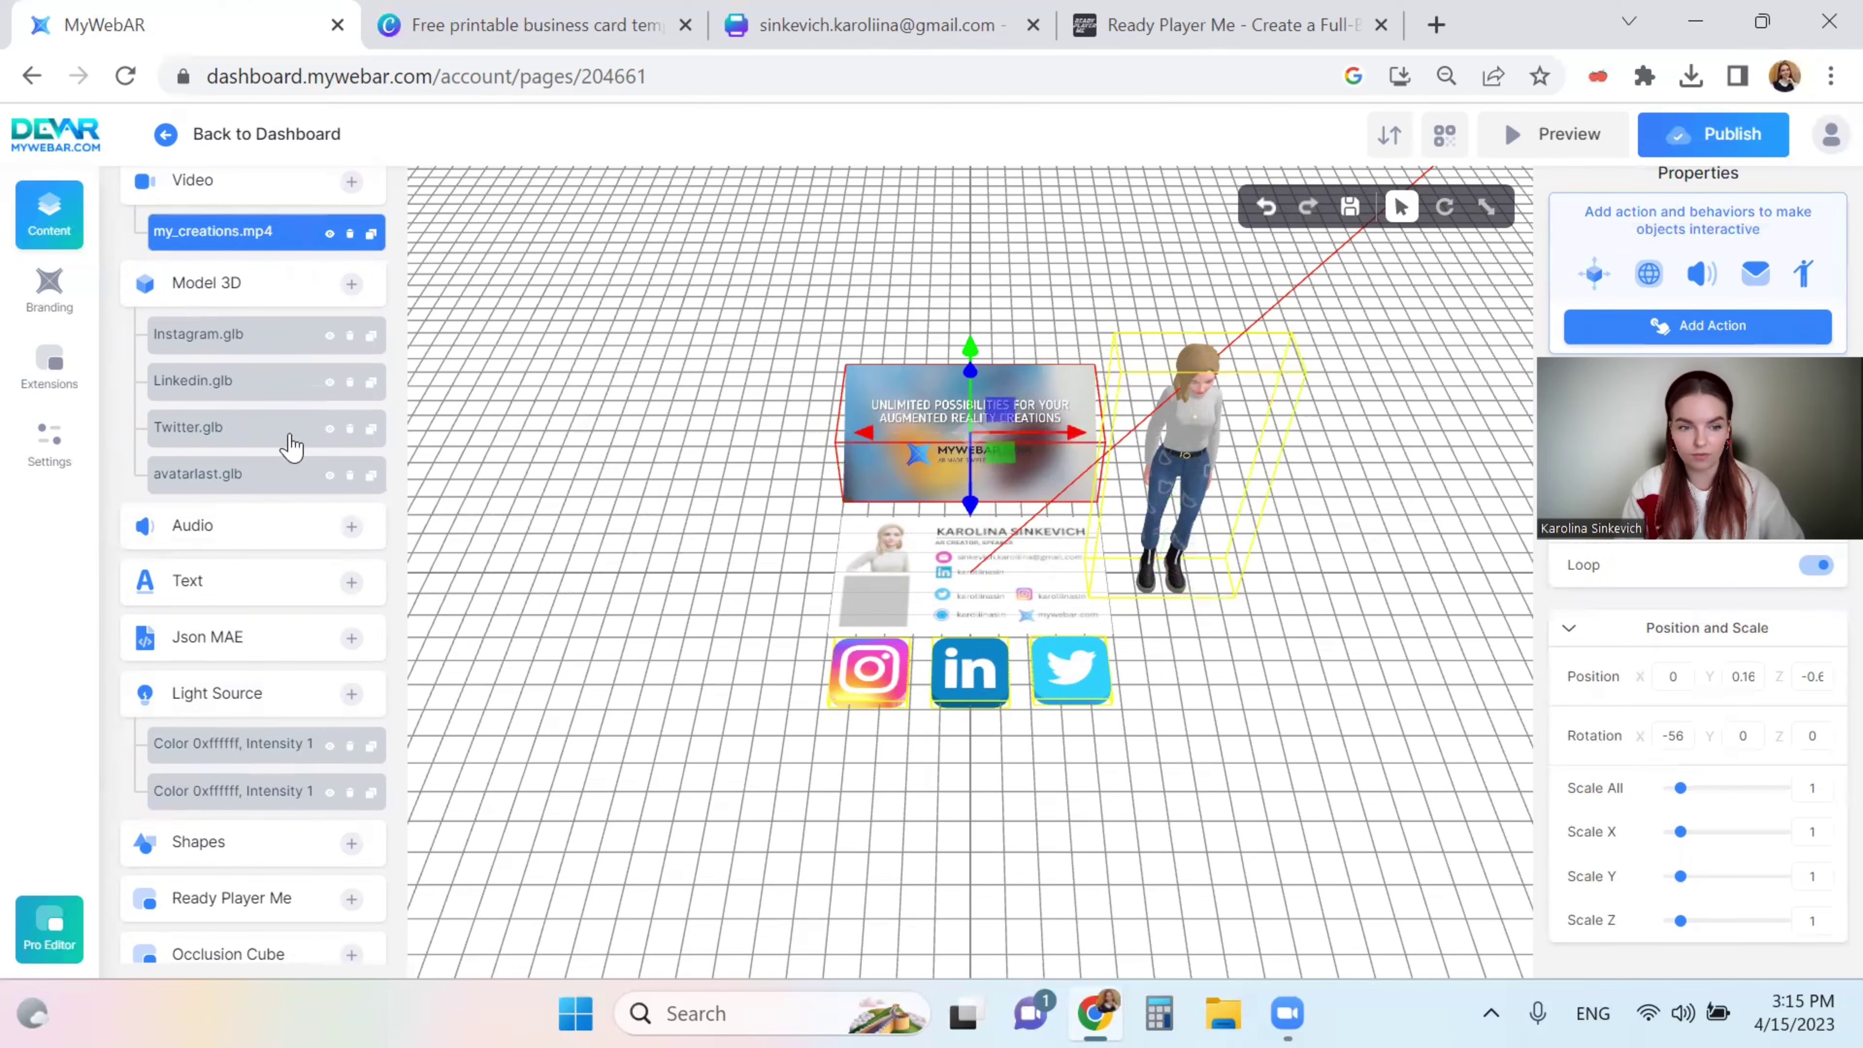
scroll(291, 441, up, 2)
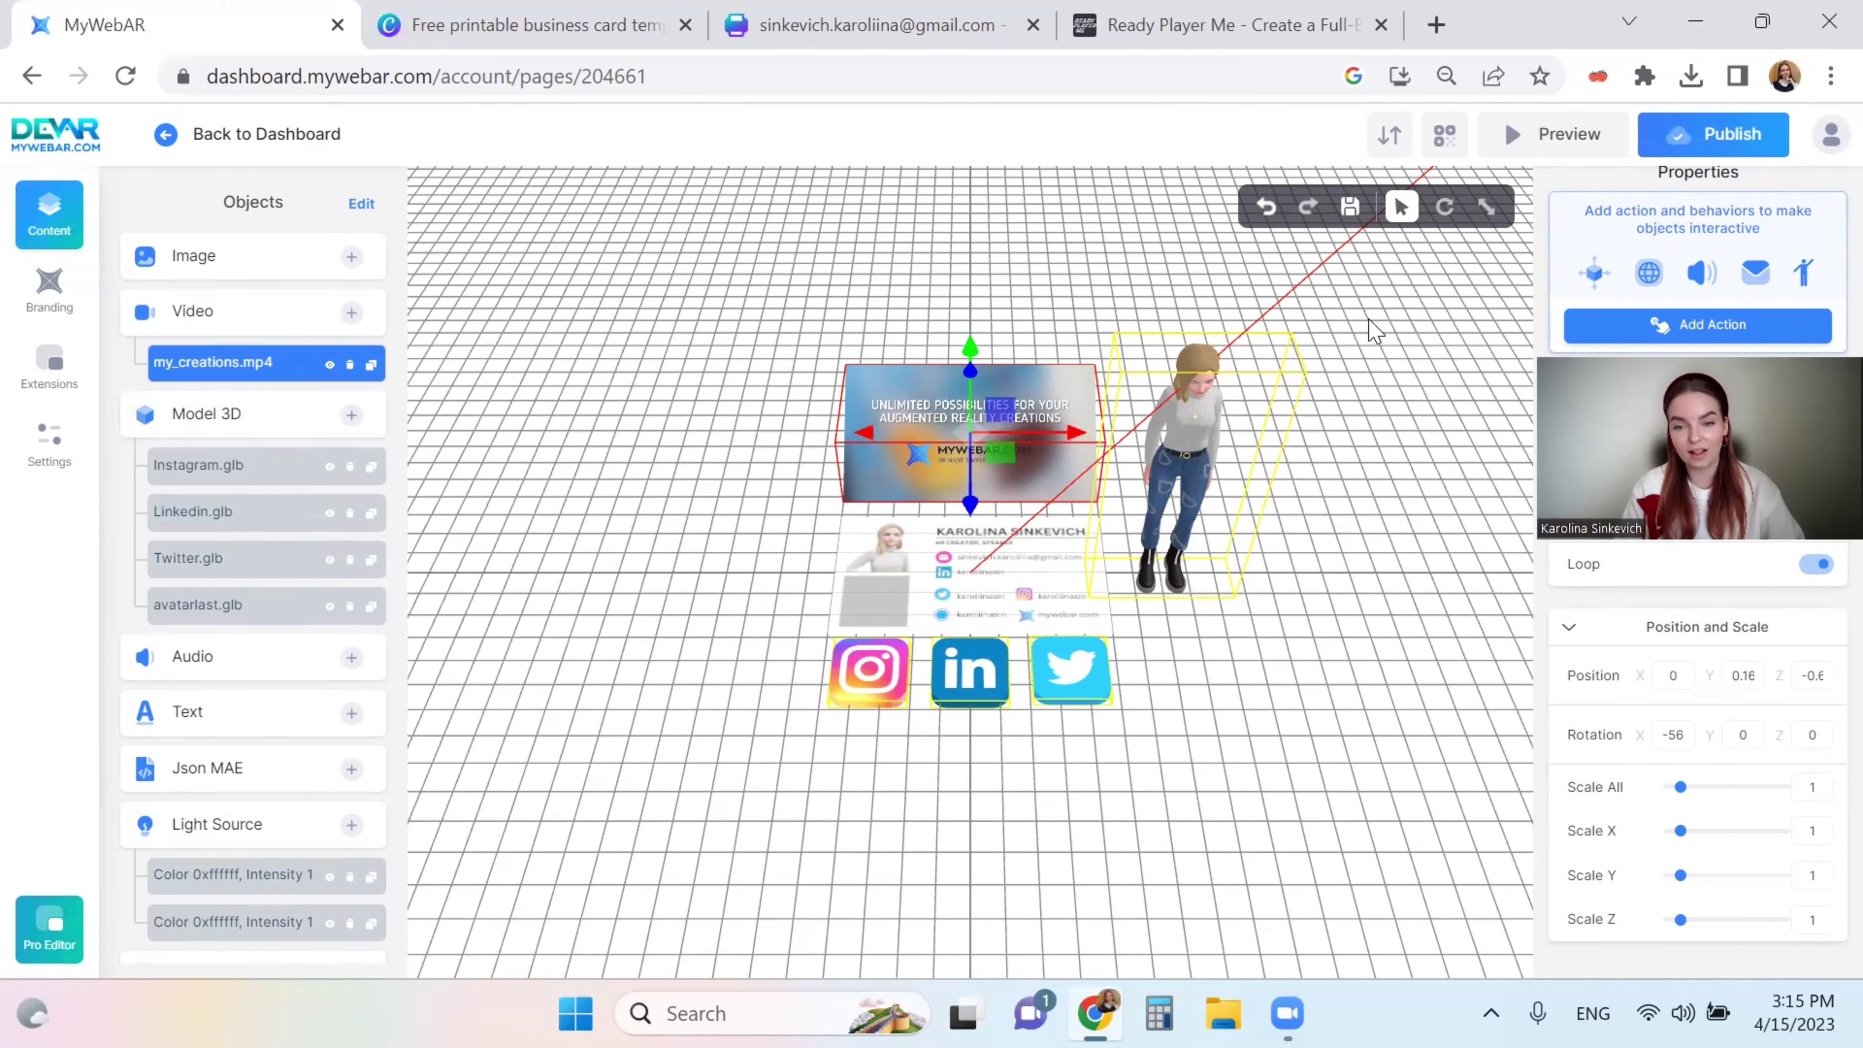
- Open the Settings page for project BUSINESS CARD NEW to view its URL and QR code
click(44, 449)
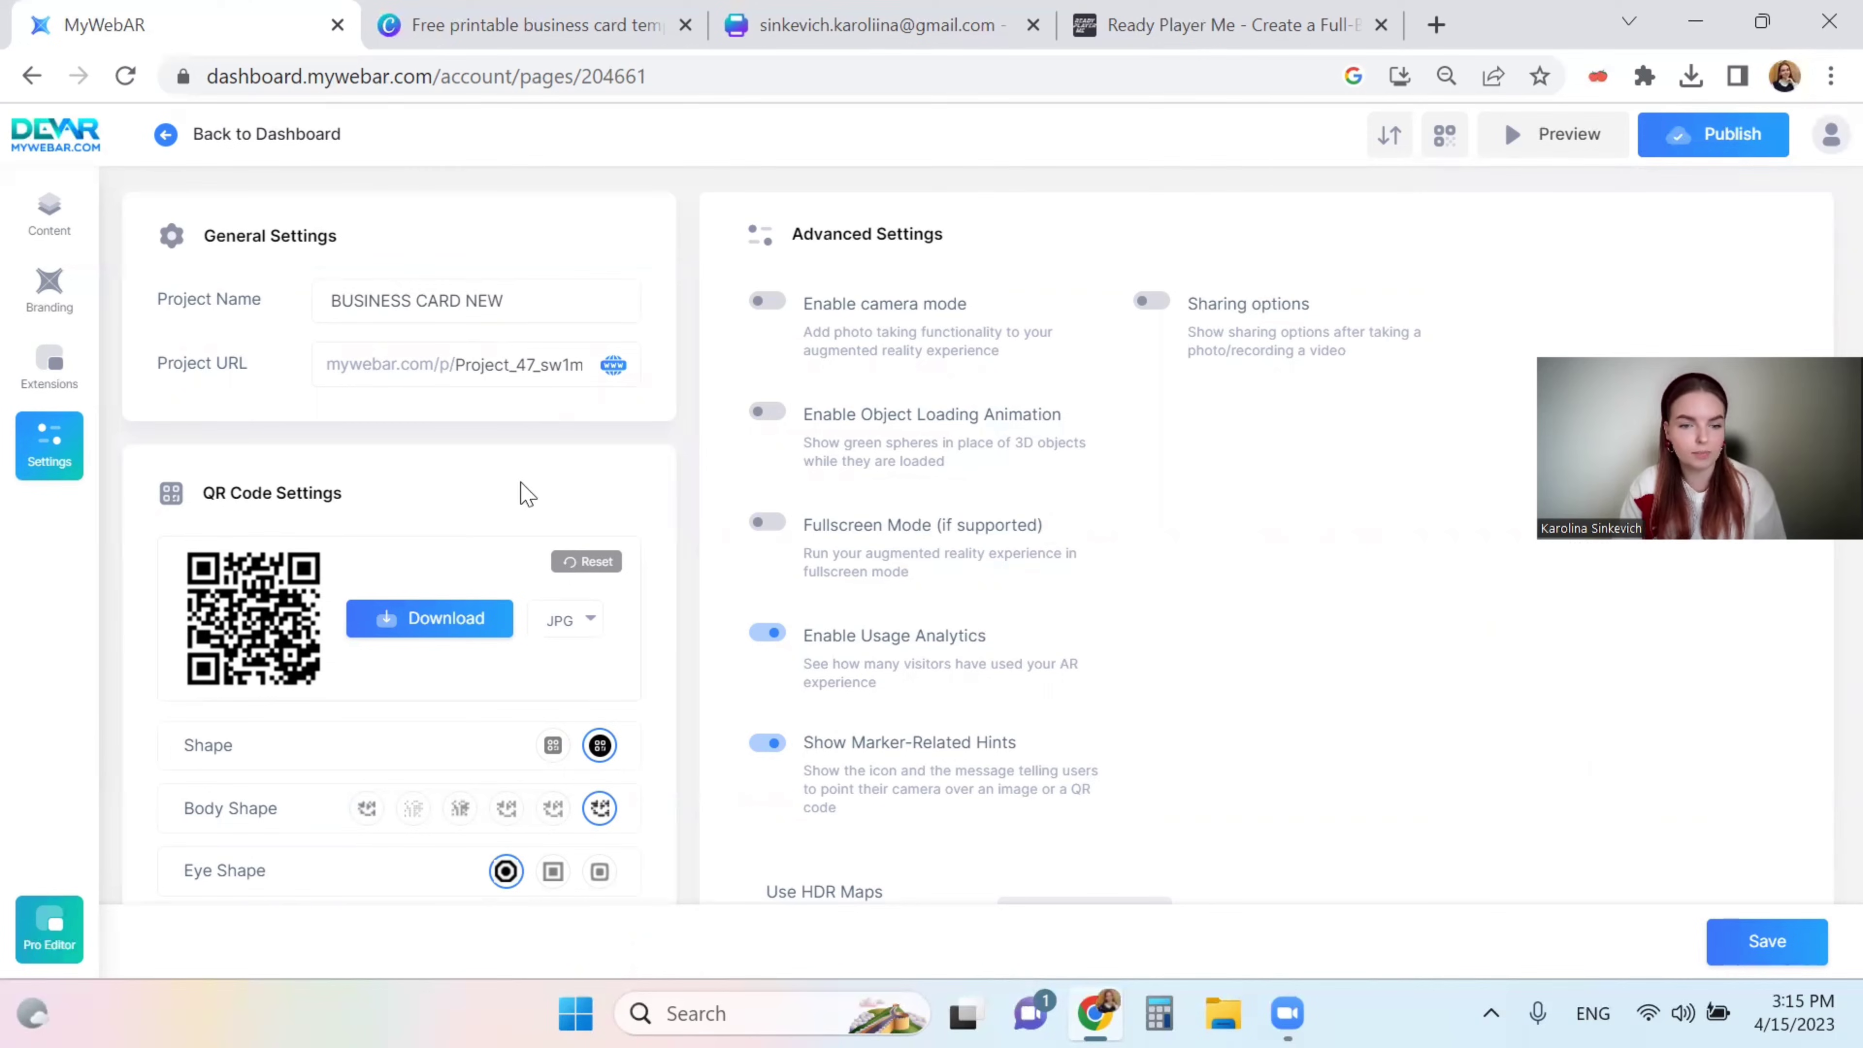
scroll(526, 494, down, 1)
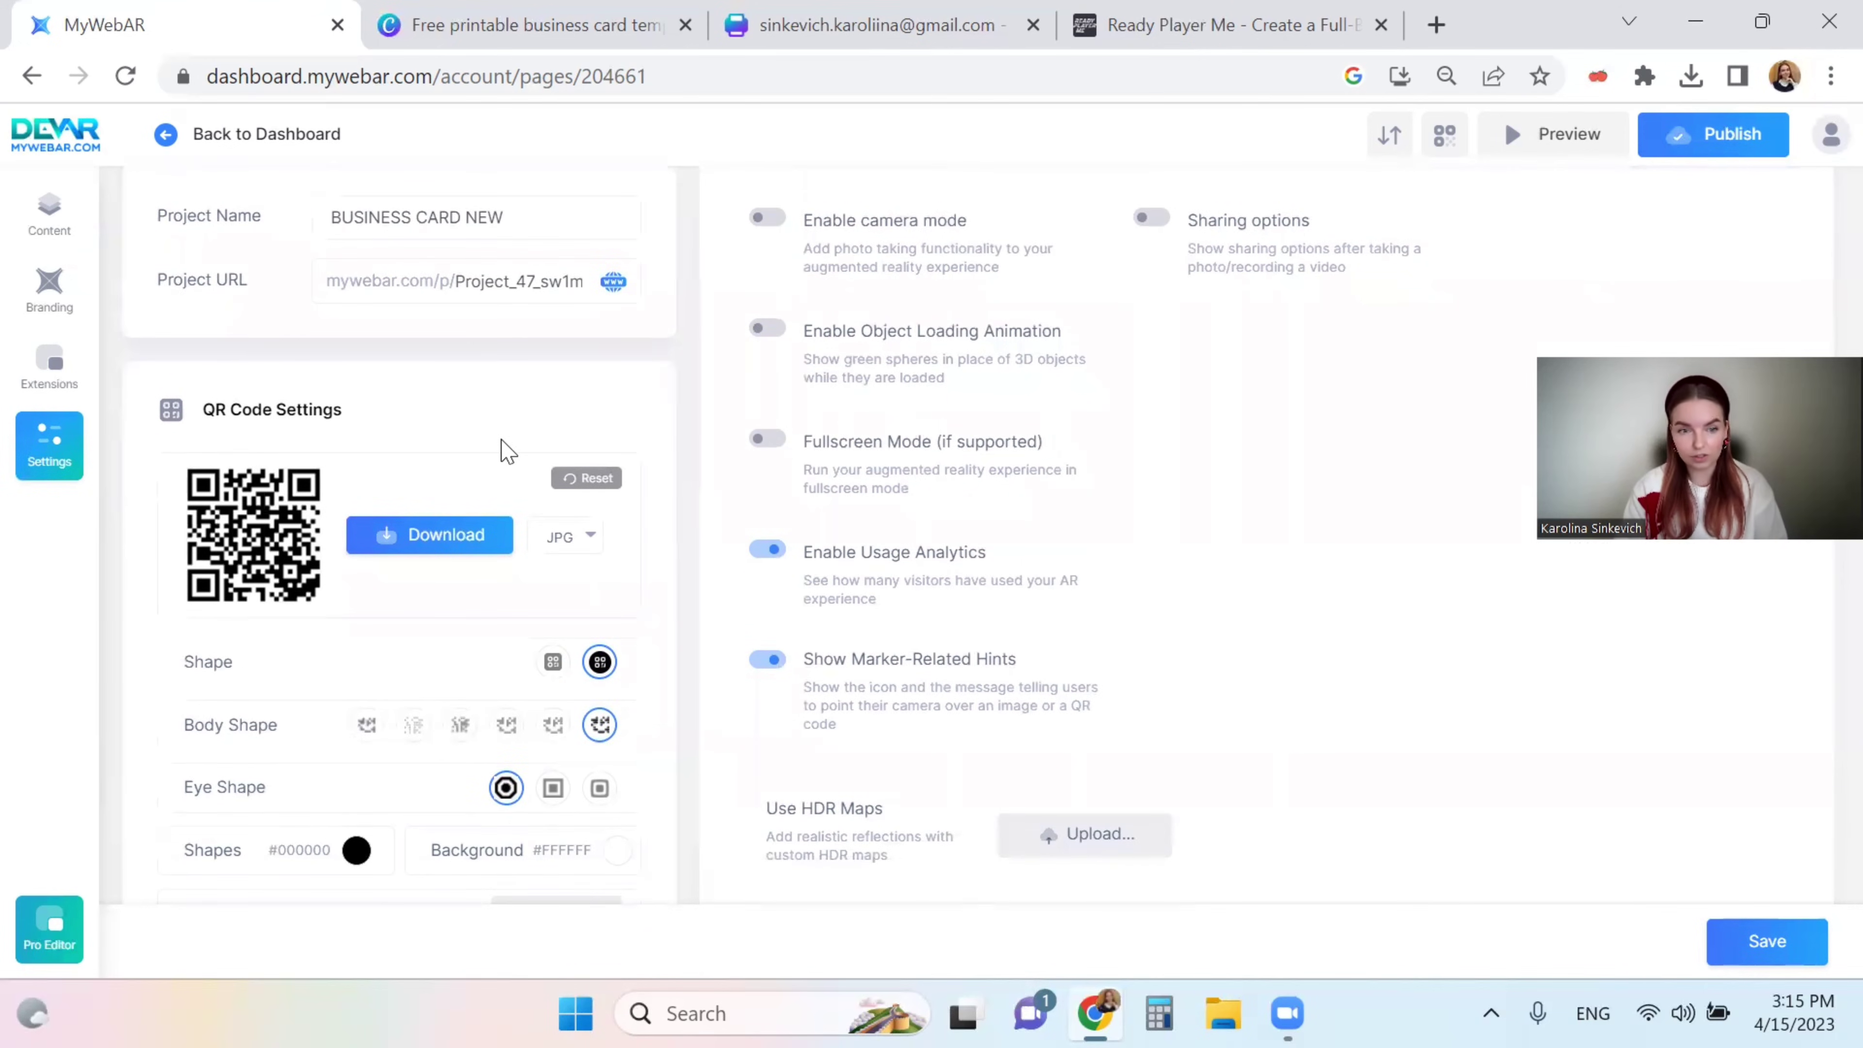
scroll(508, 451, up, 1)
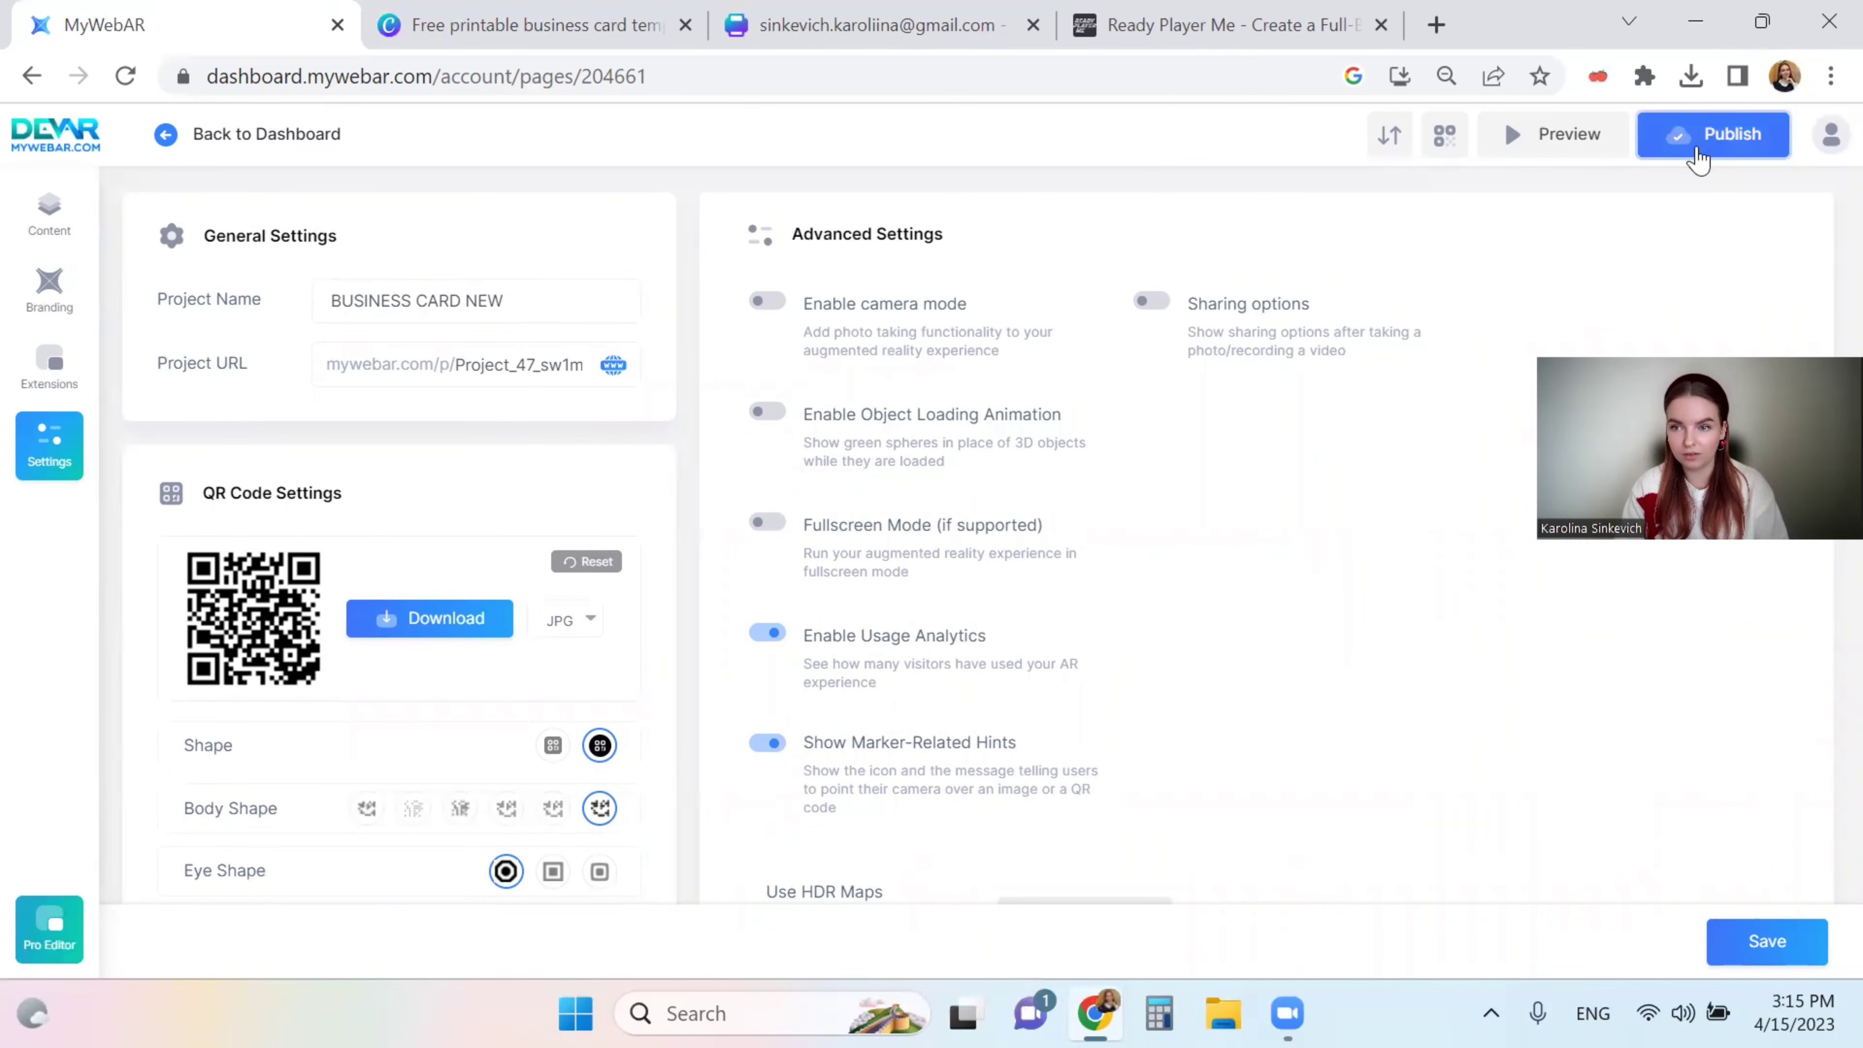
- Publish the project, save its QR code as a PNG, and select the Canva card's grey placeholder
click(1717, 155)
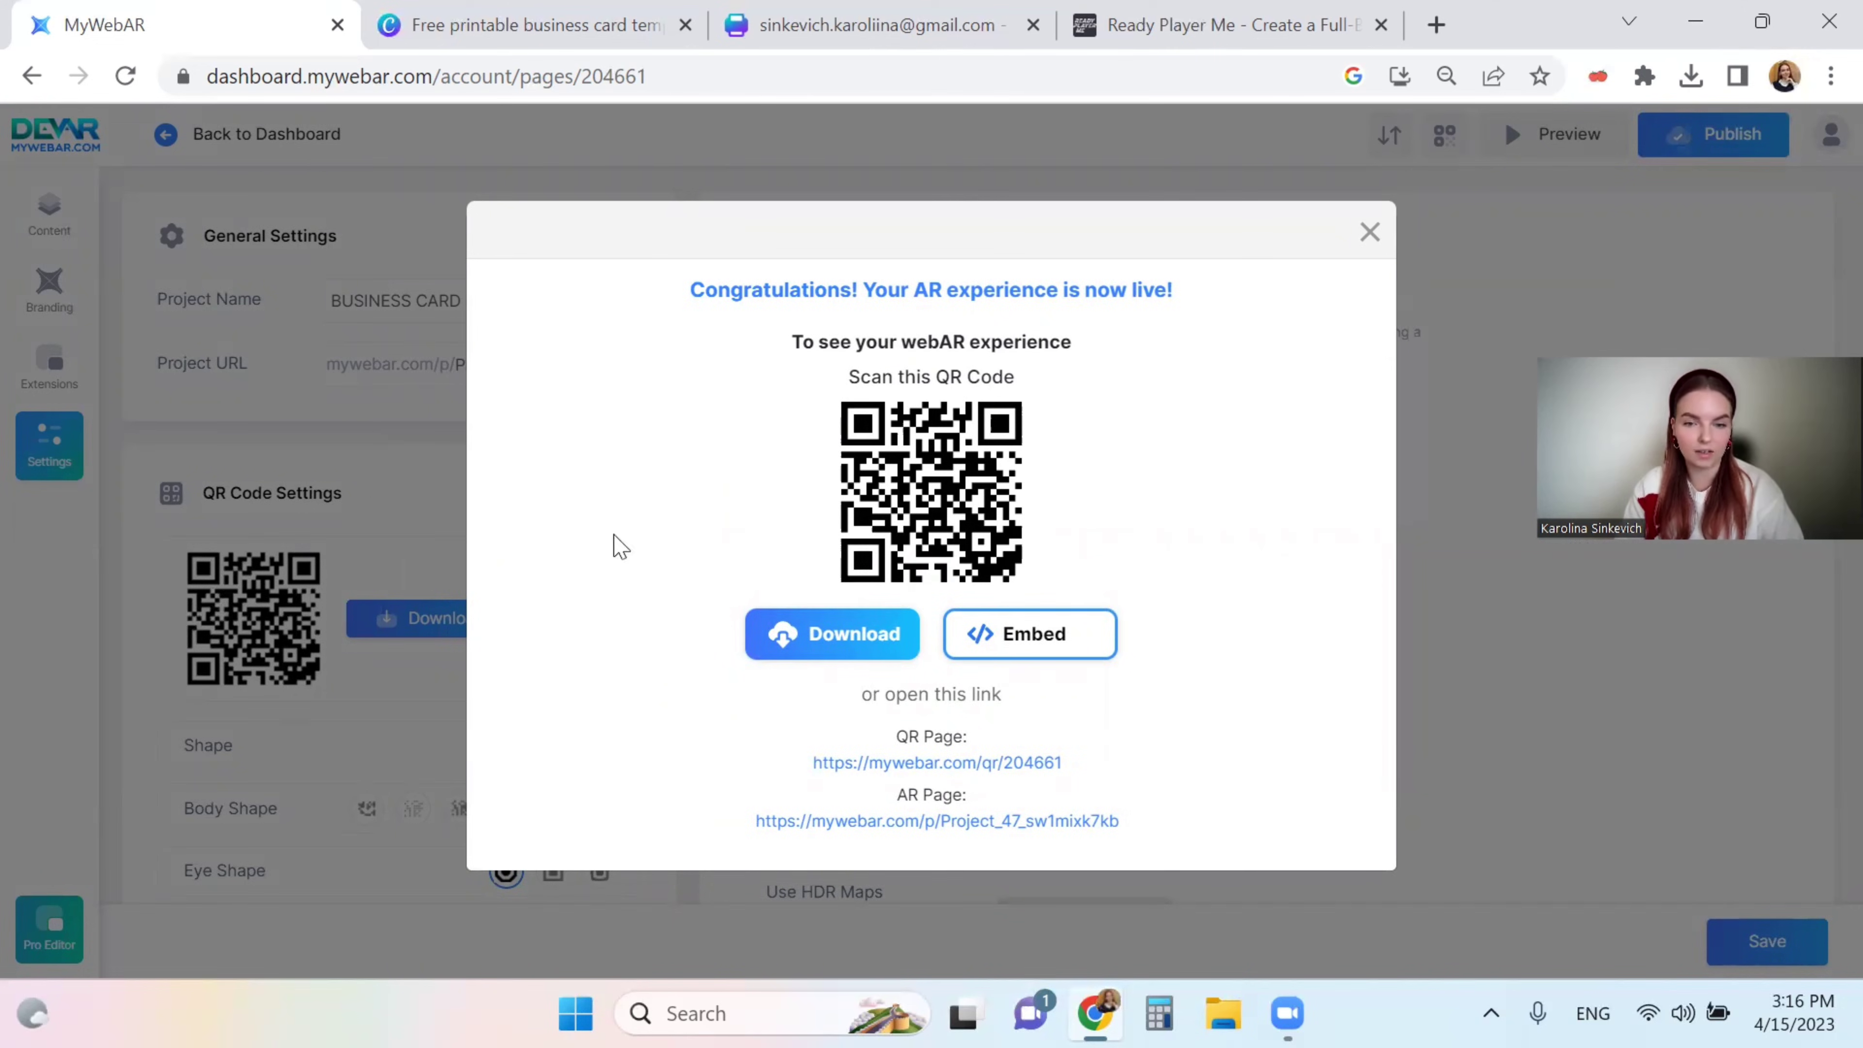
click(869, 642)
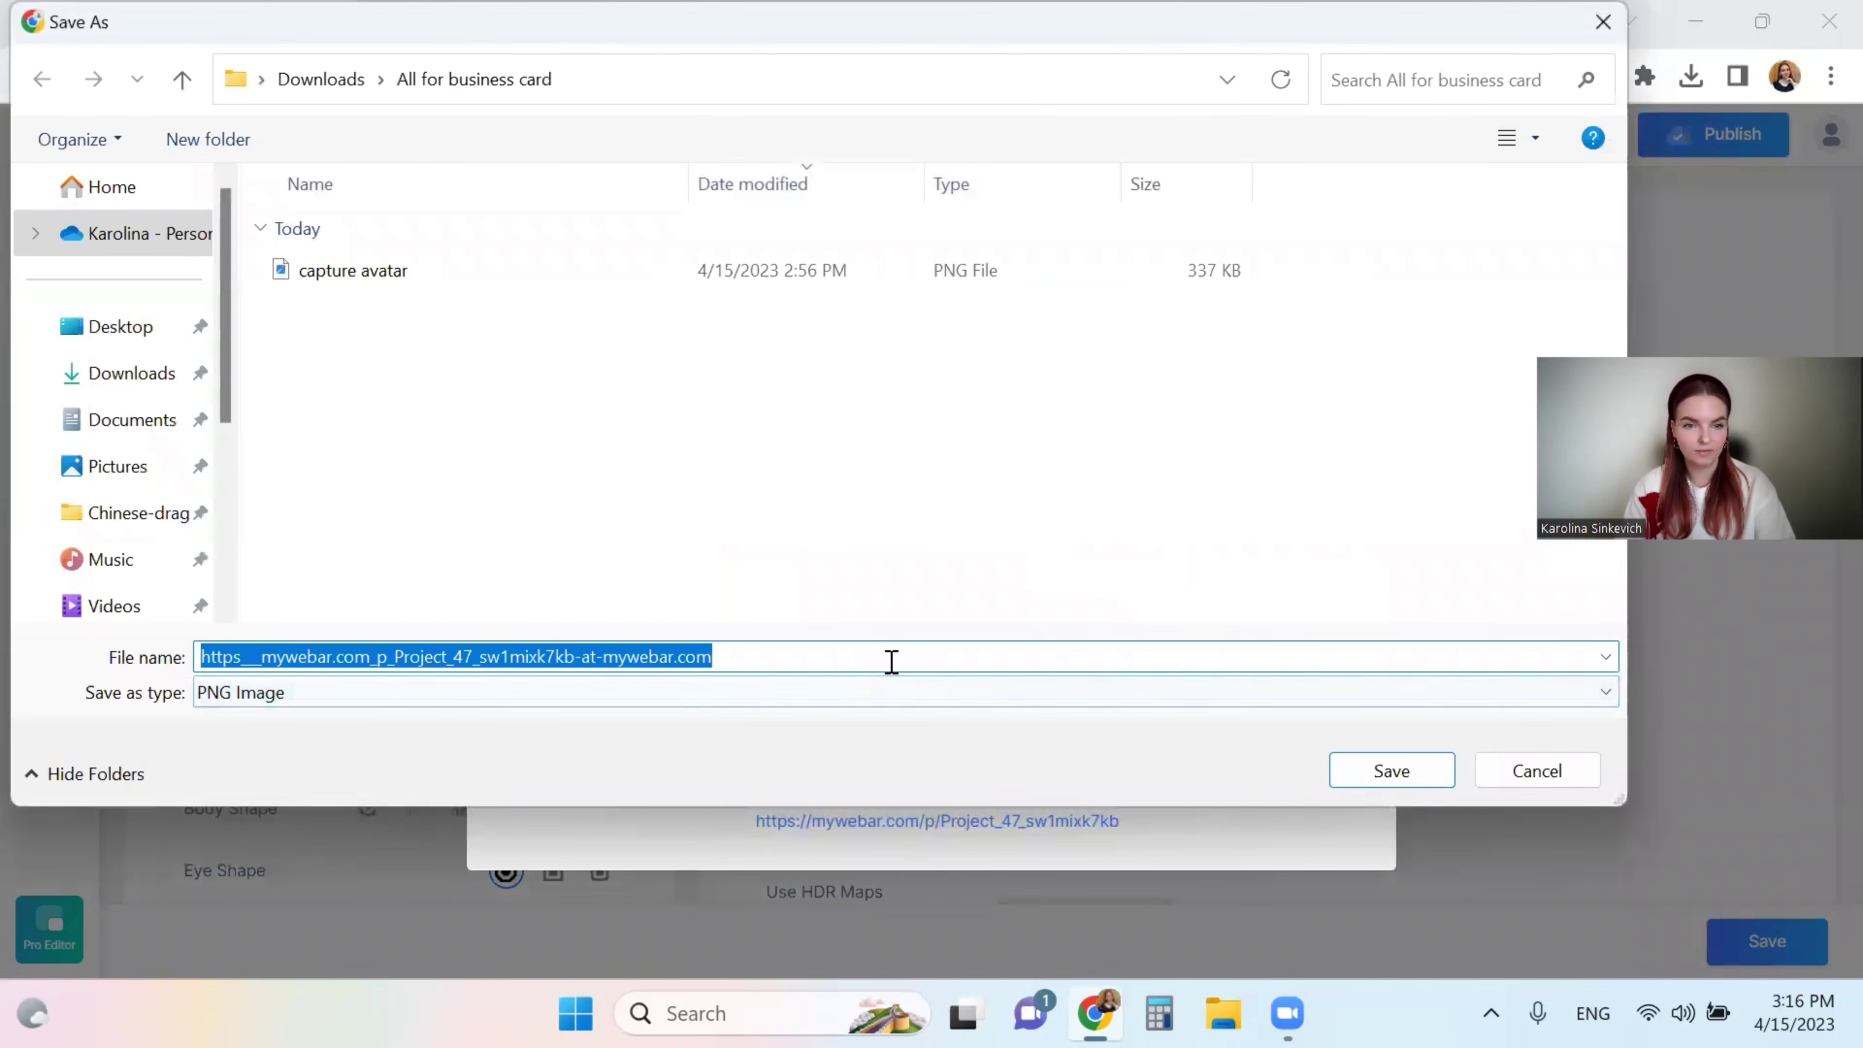
click(1386, 774)
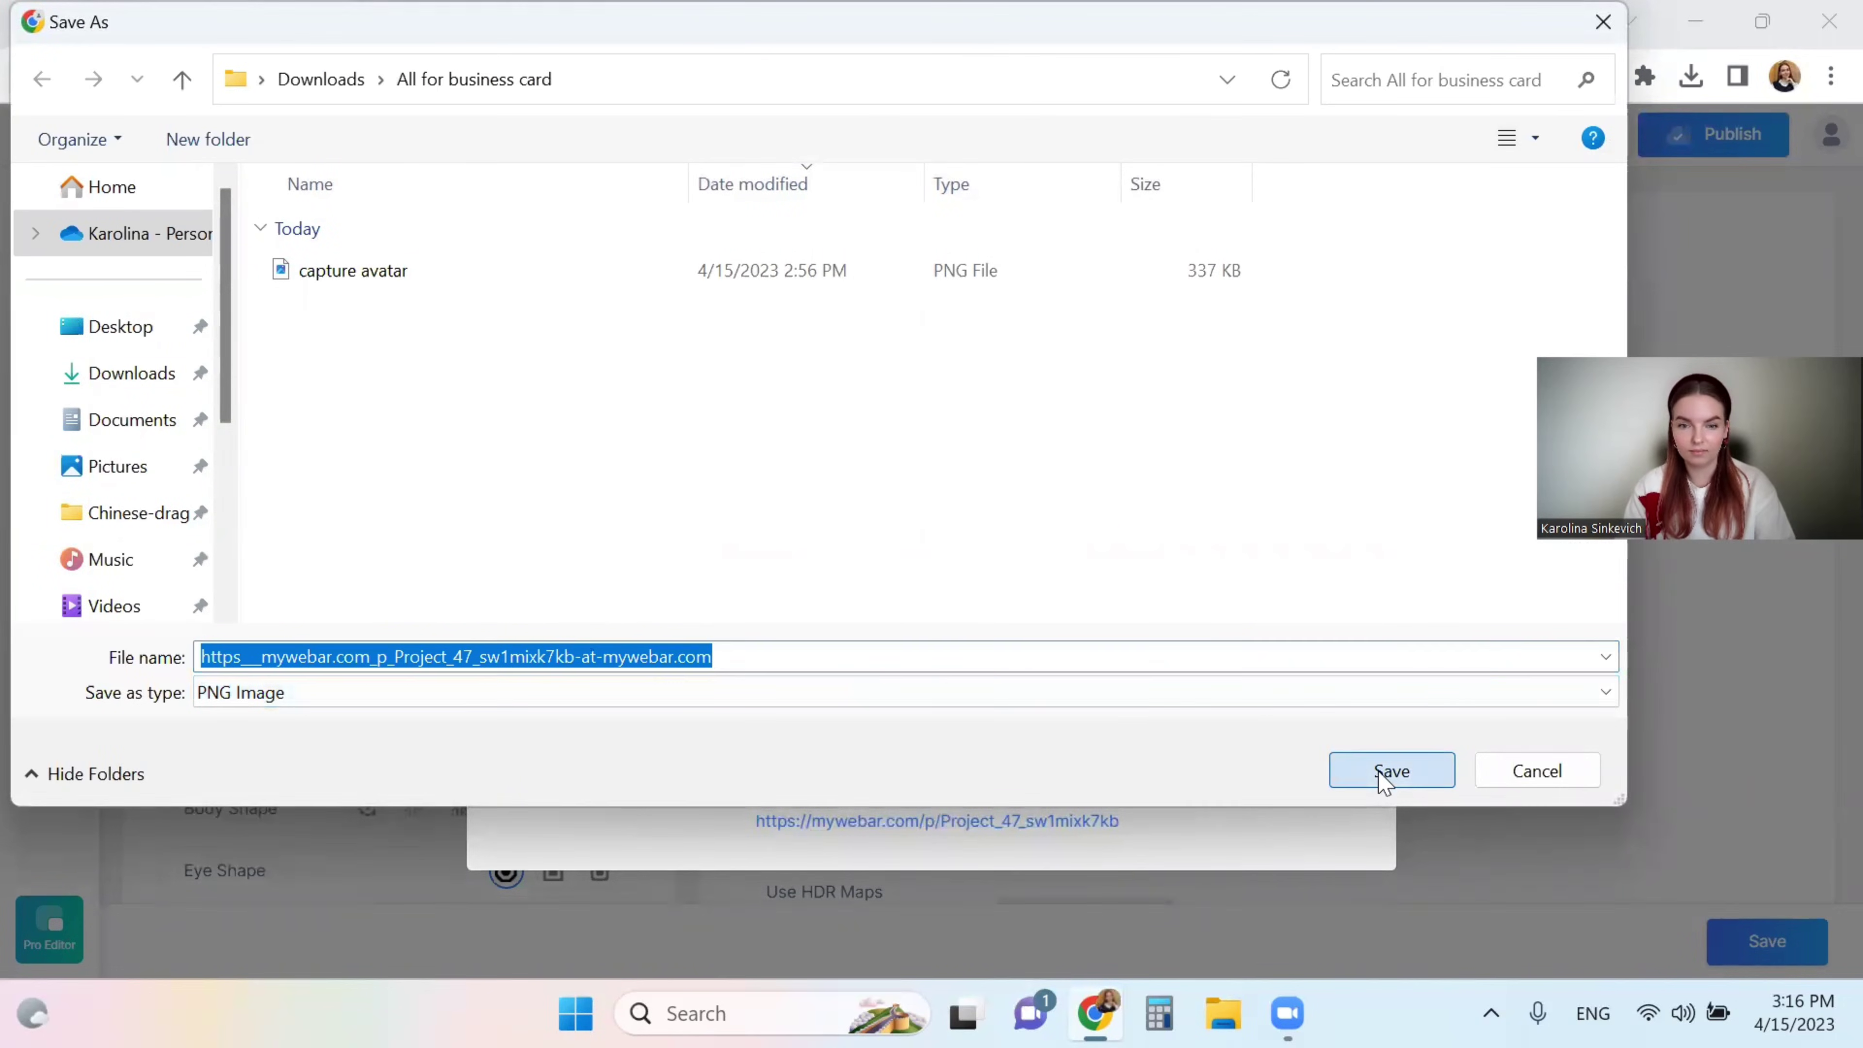
click(1497, 685)
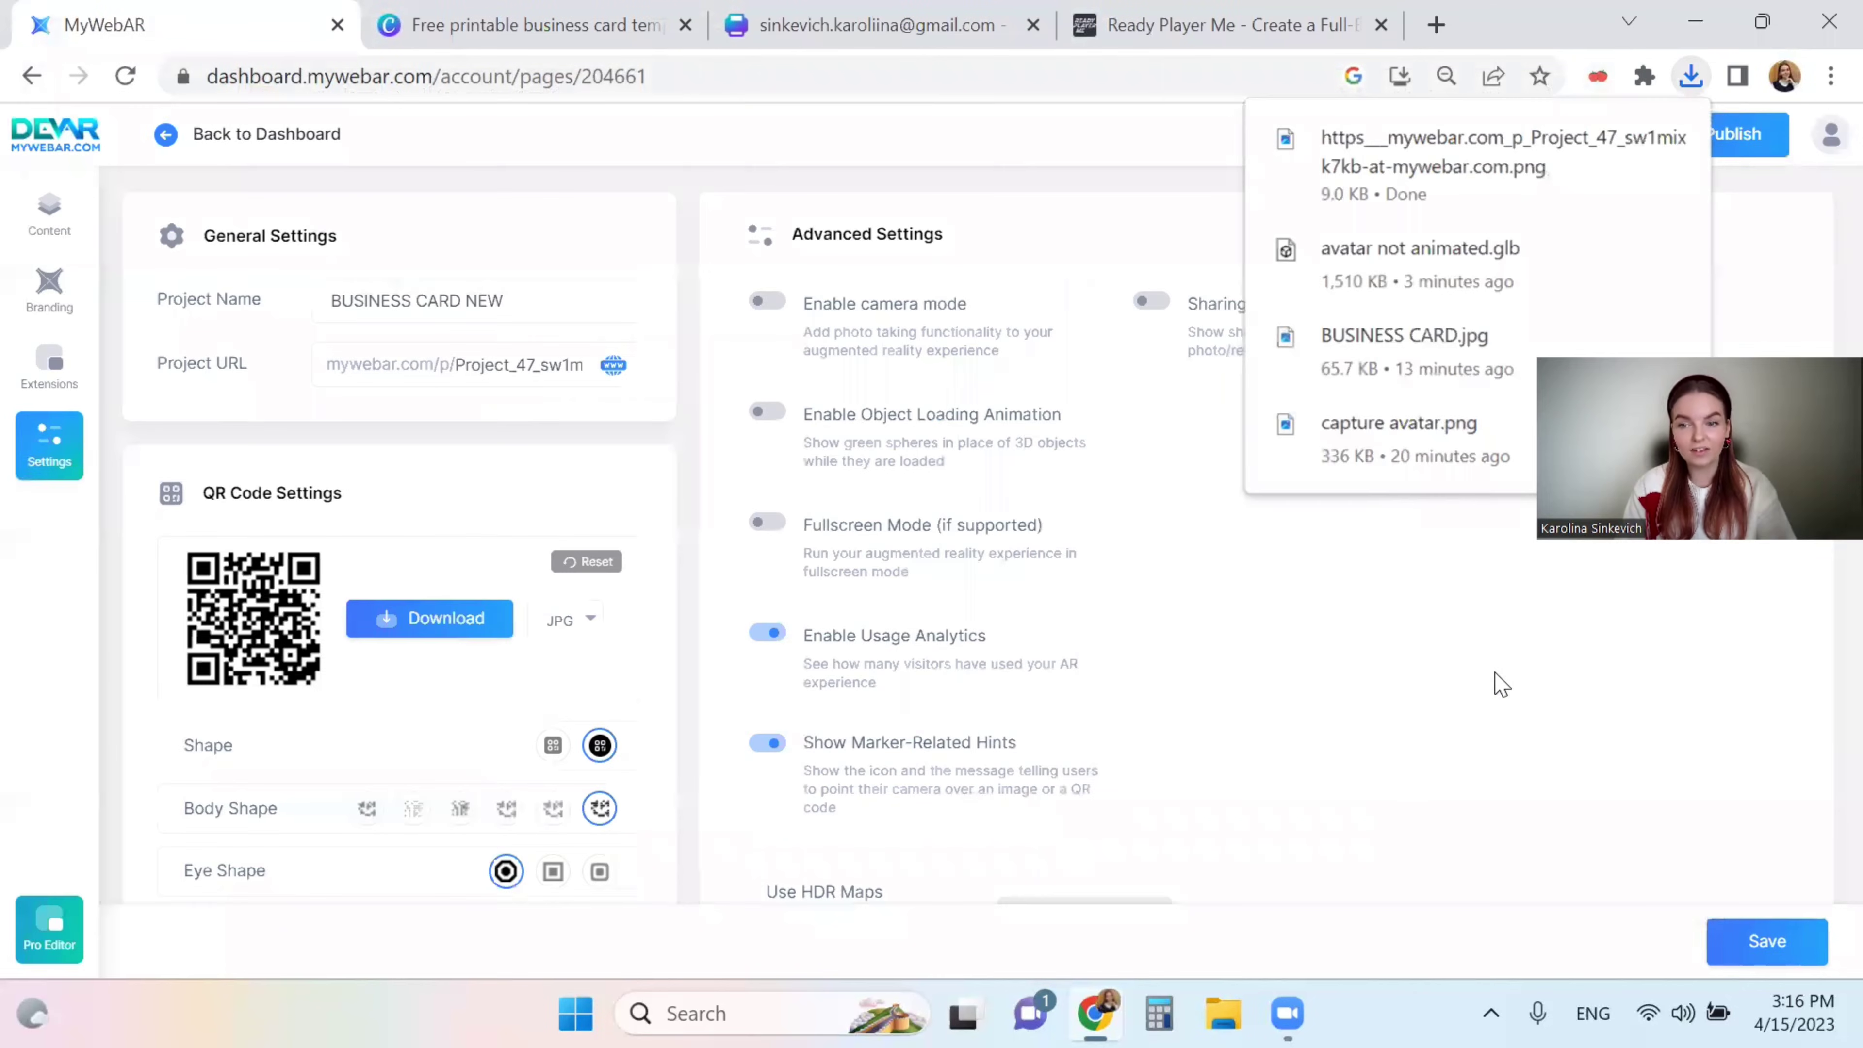
click(851, 29)
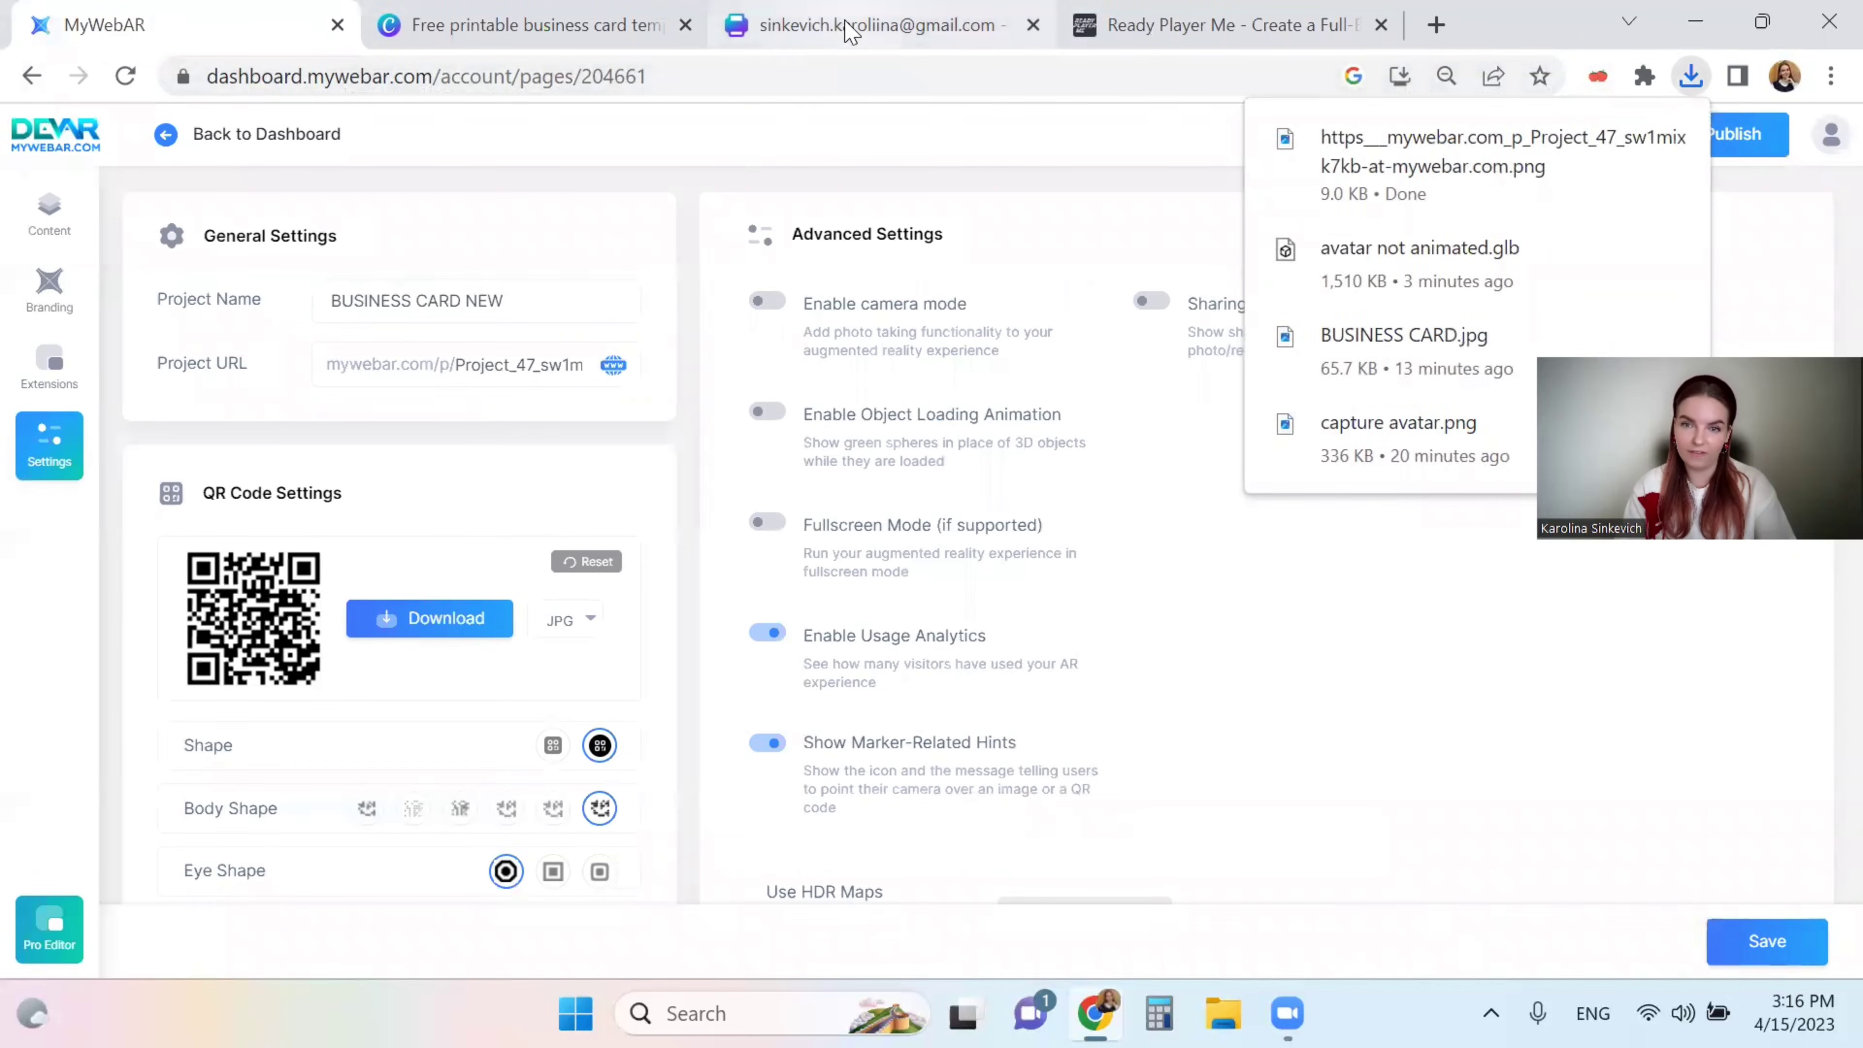
click(959, 650)
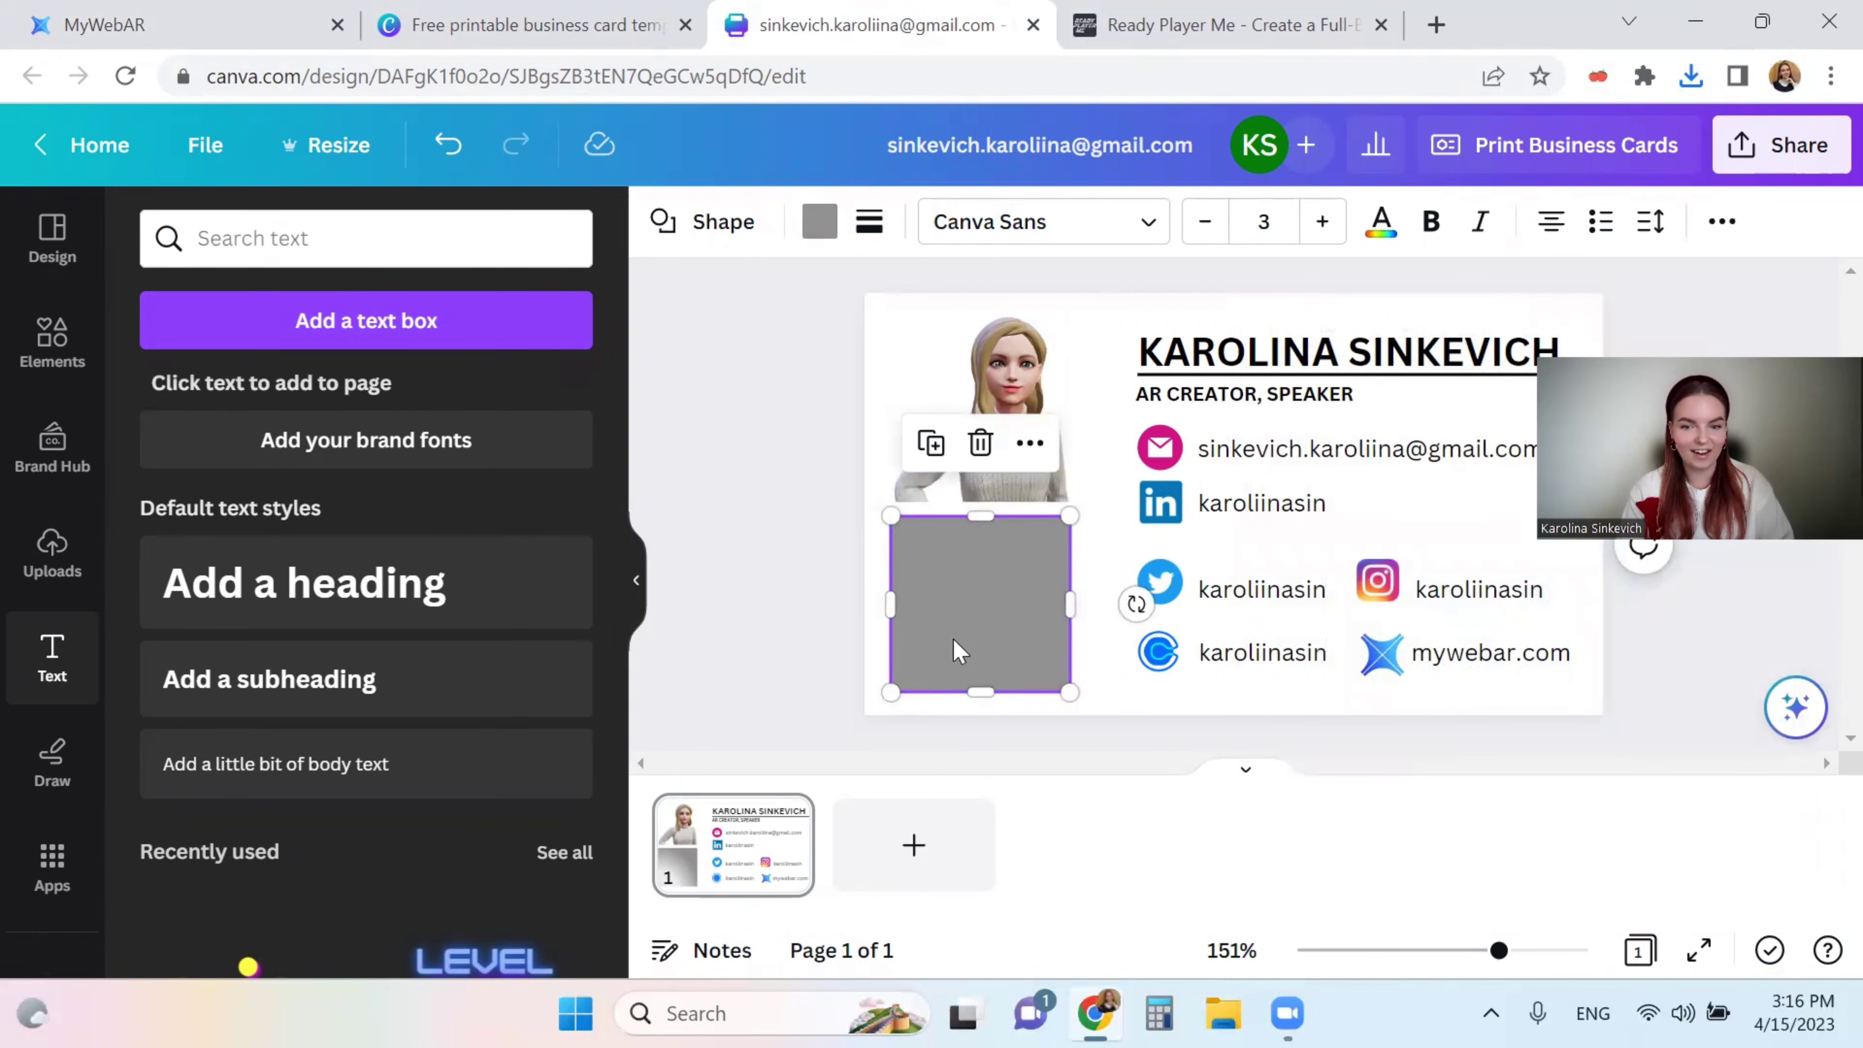
- Delete the grey placeholder rectangle and upload the project's QR code PNG to Canva
key(Delete)
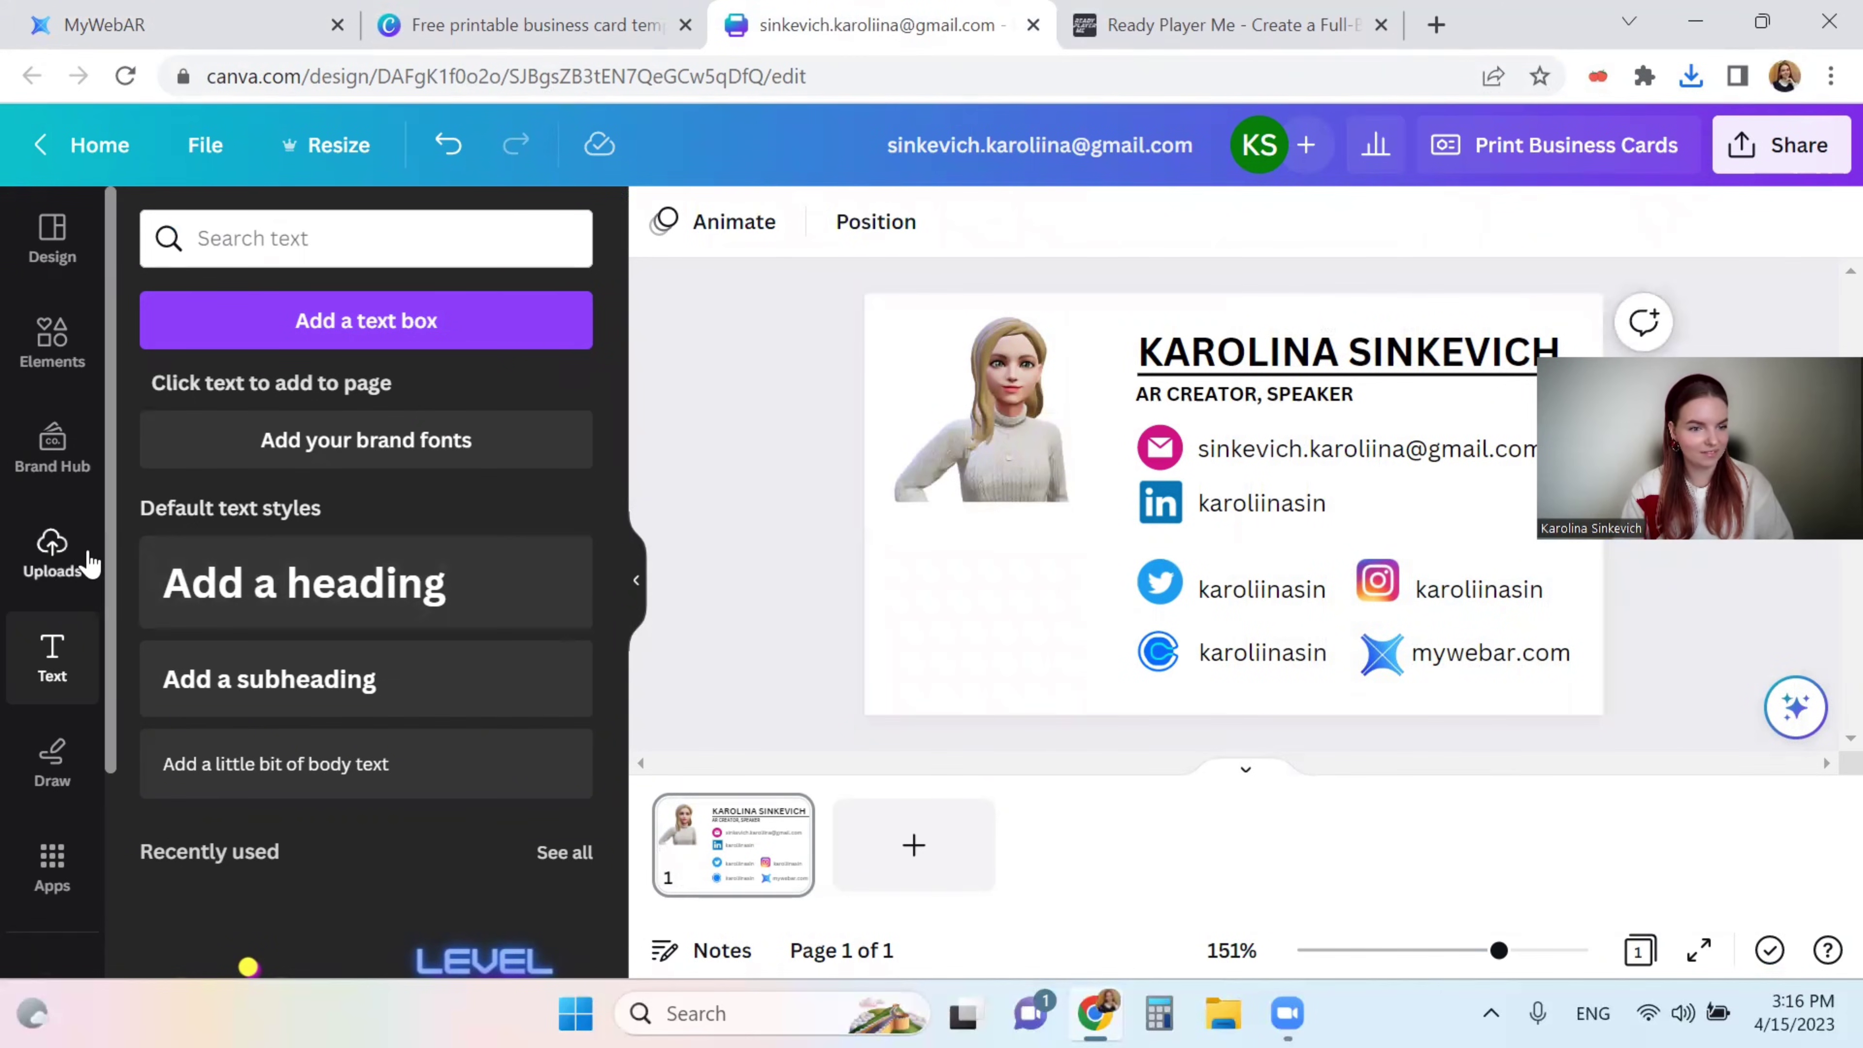
click(86, 562)
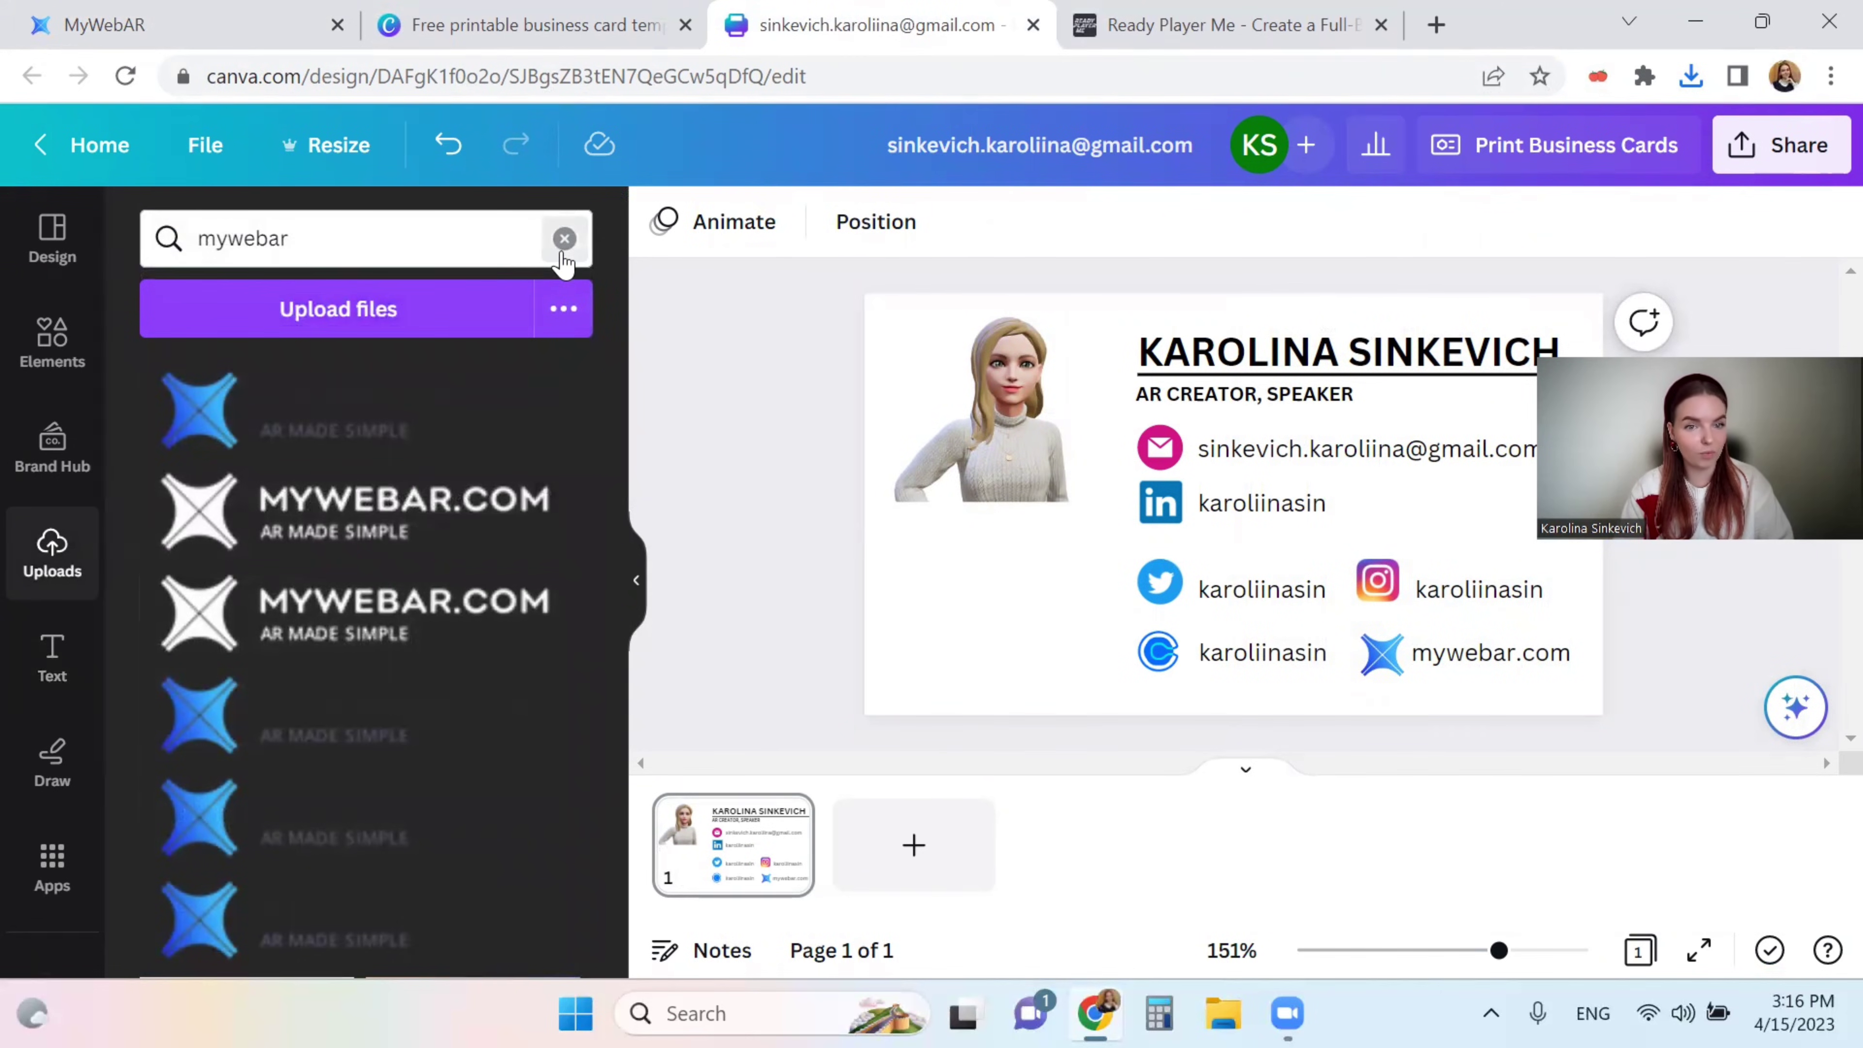
click(564, 239)
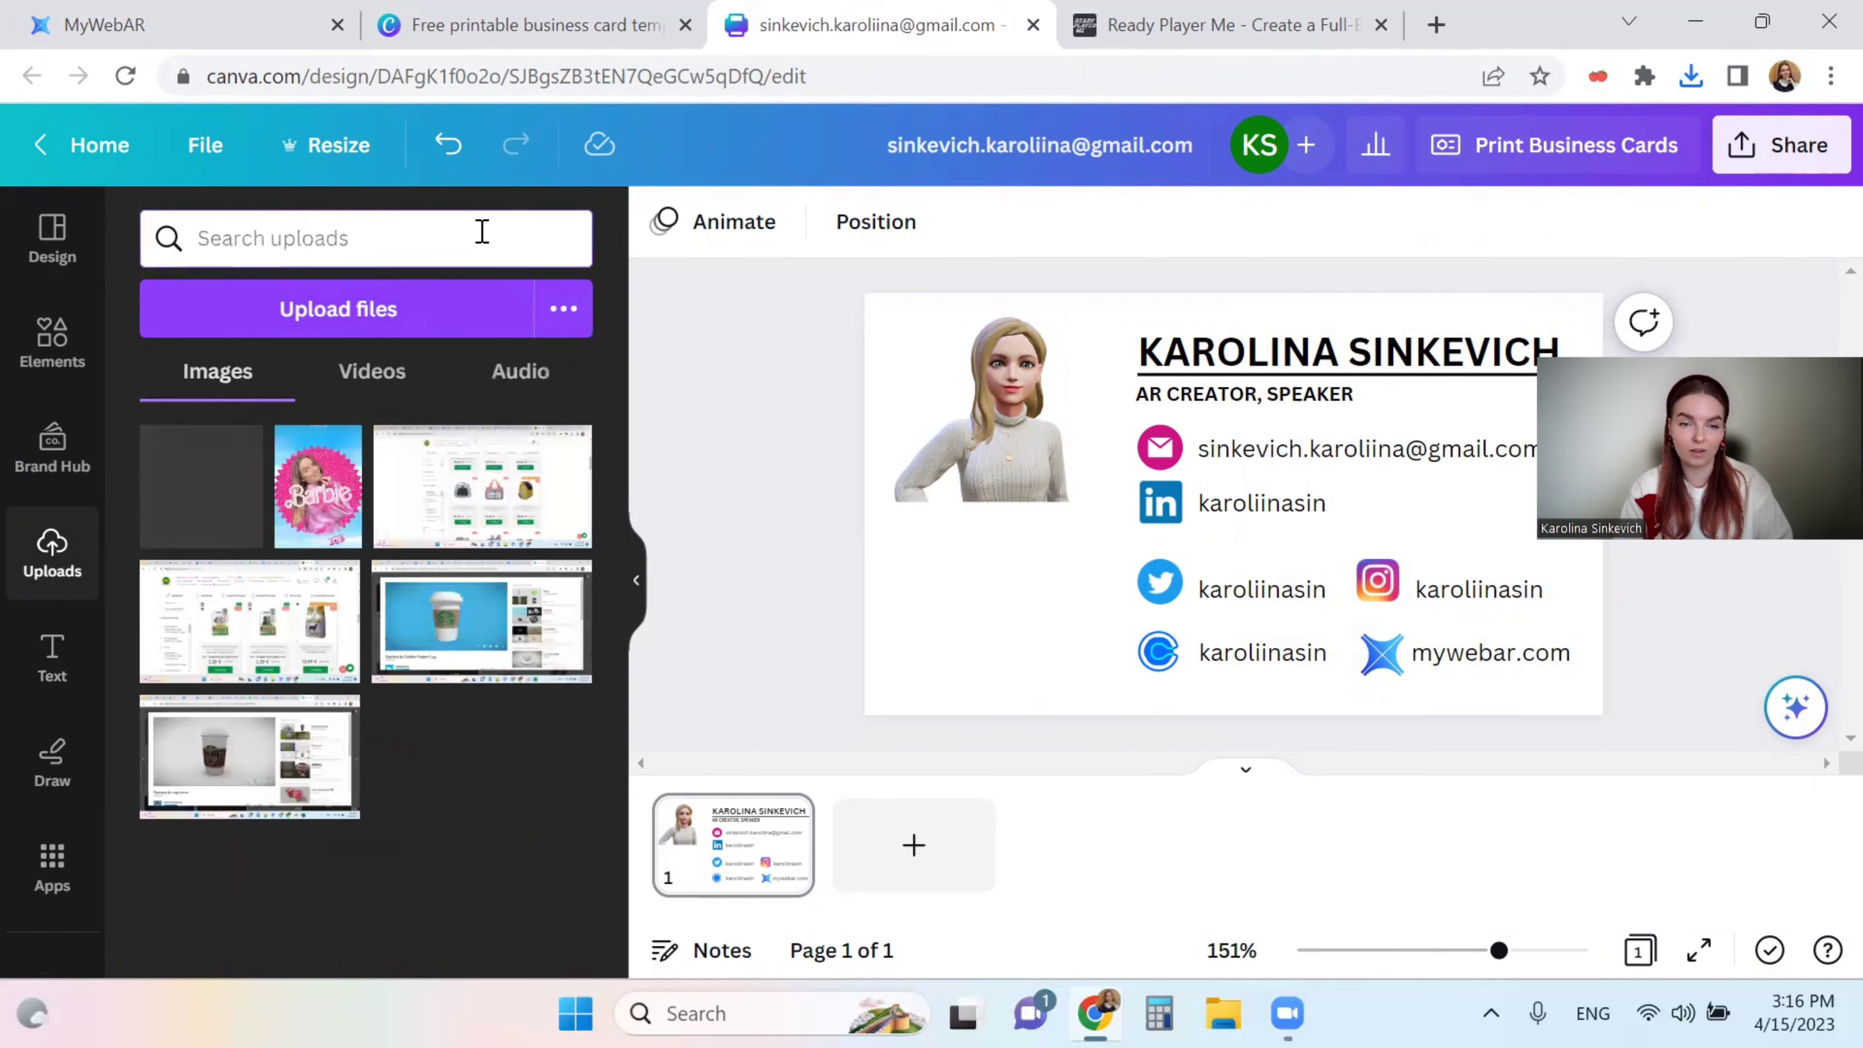
click(302, 315)
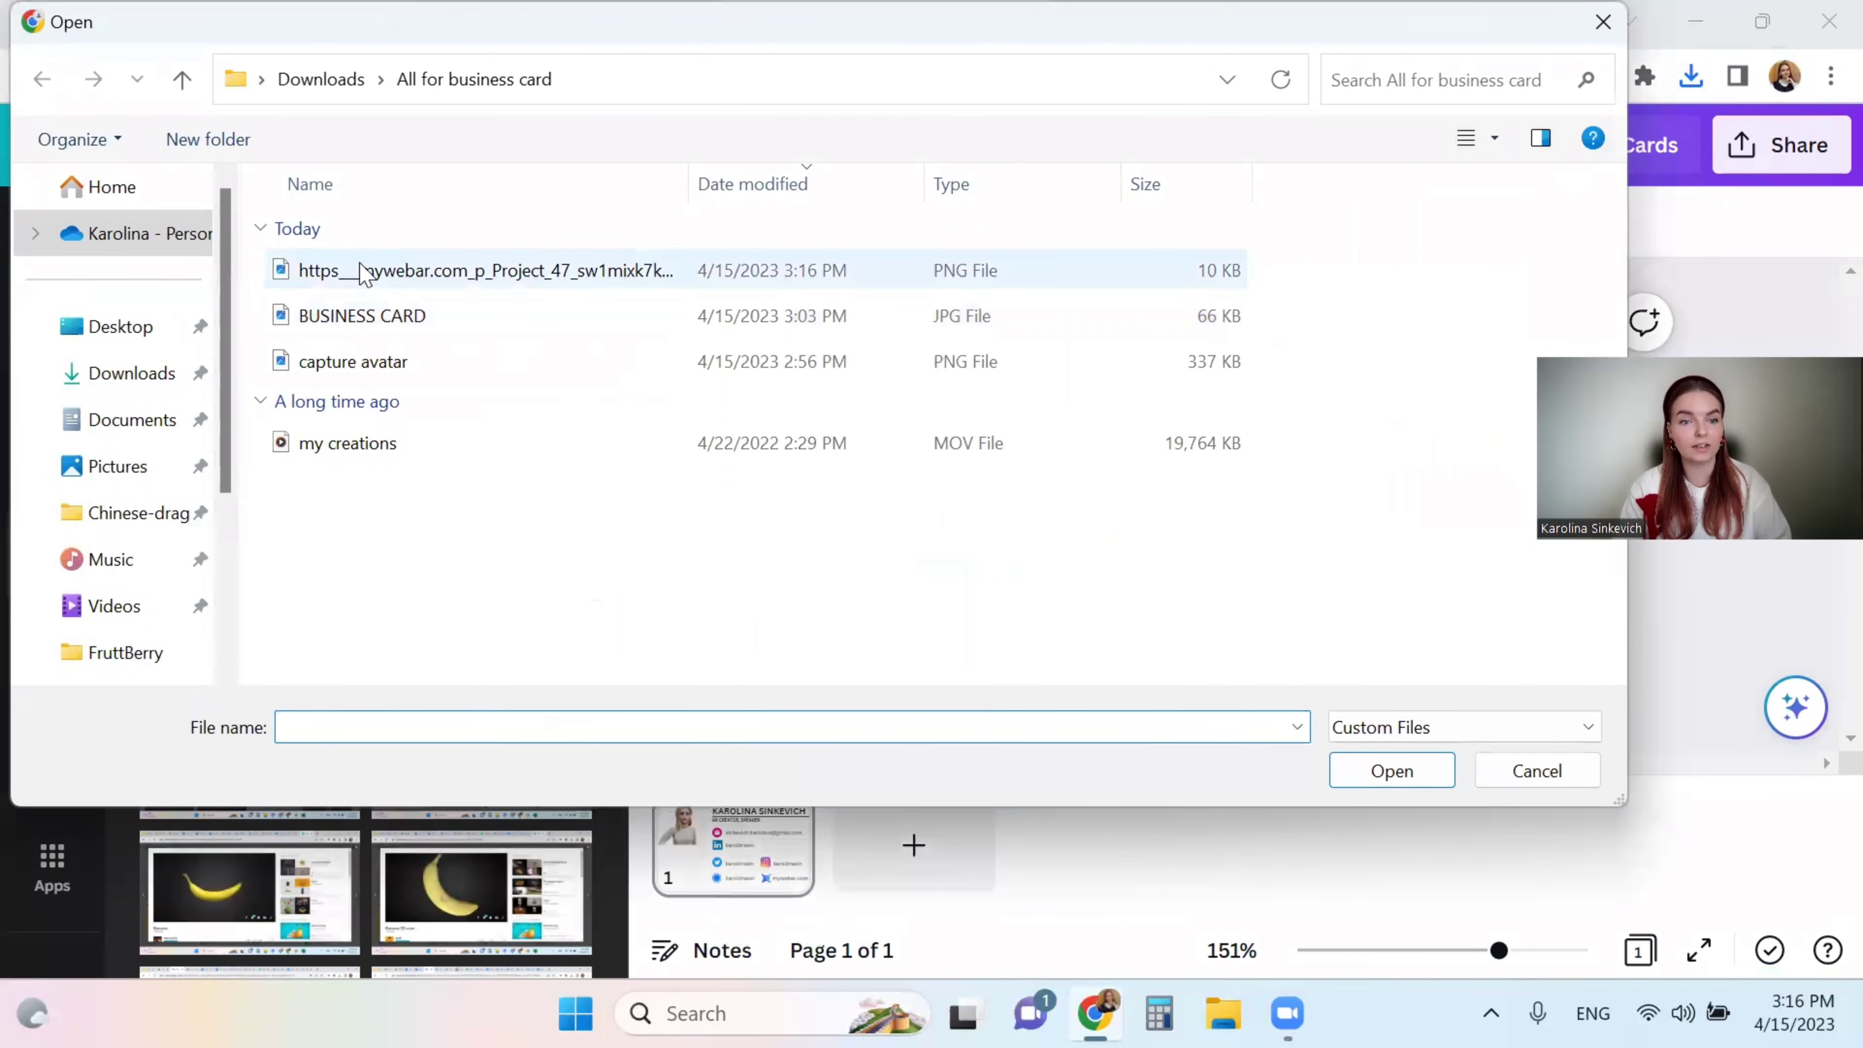
click(361, 271)
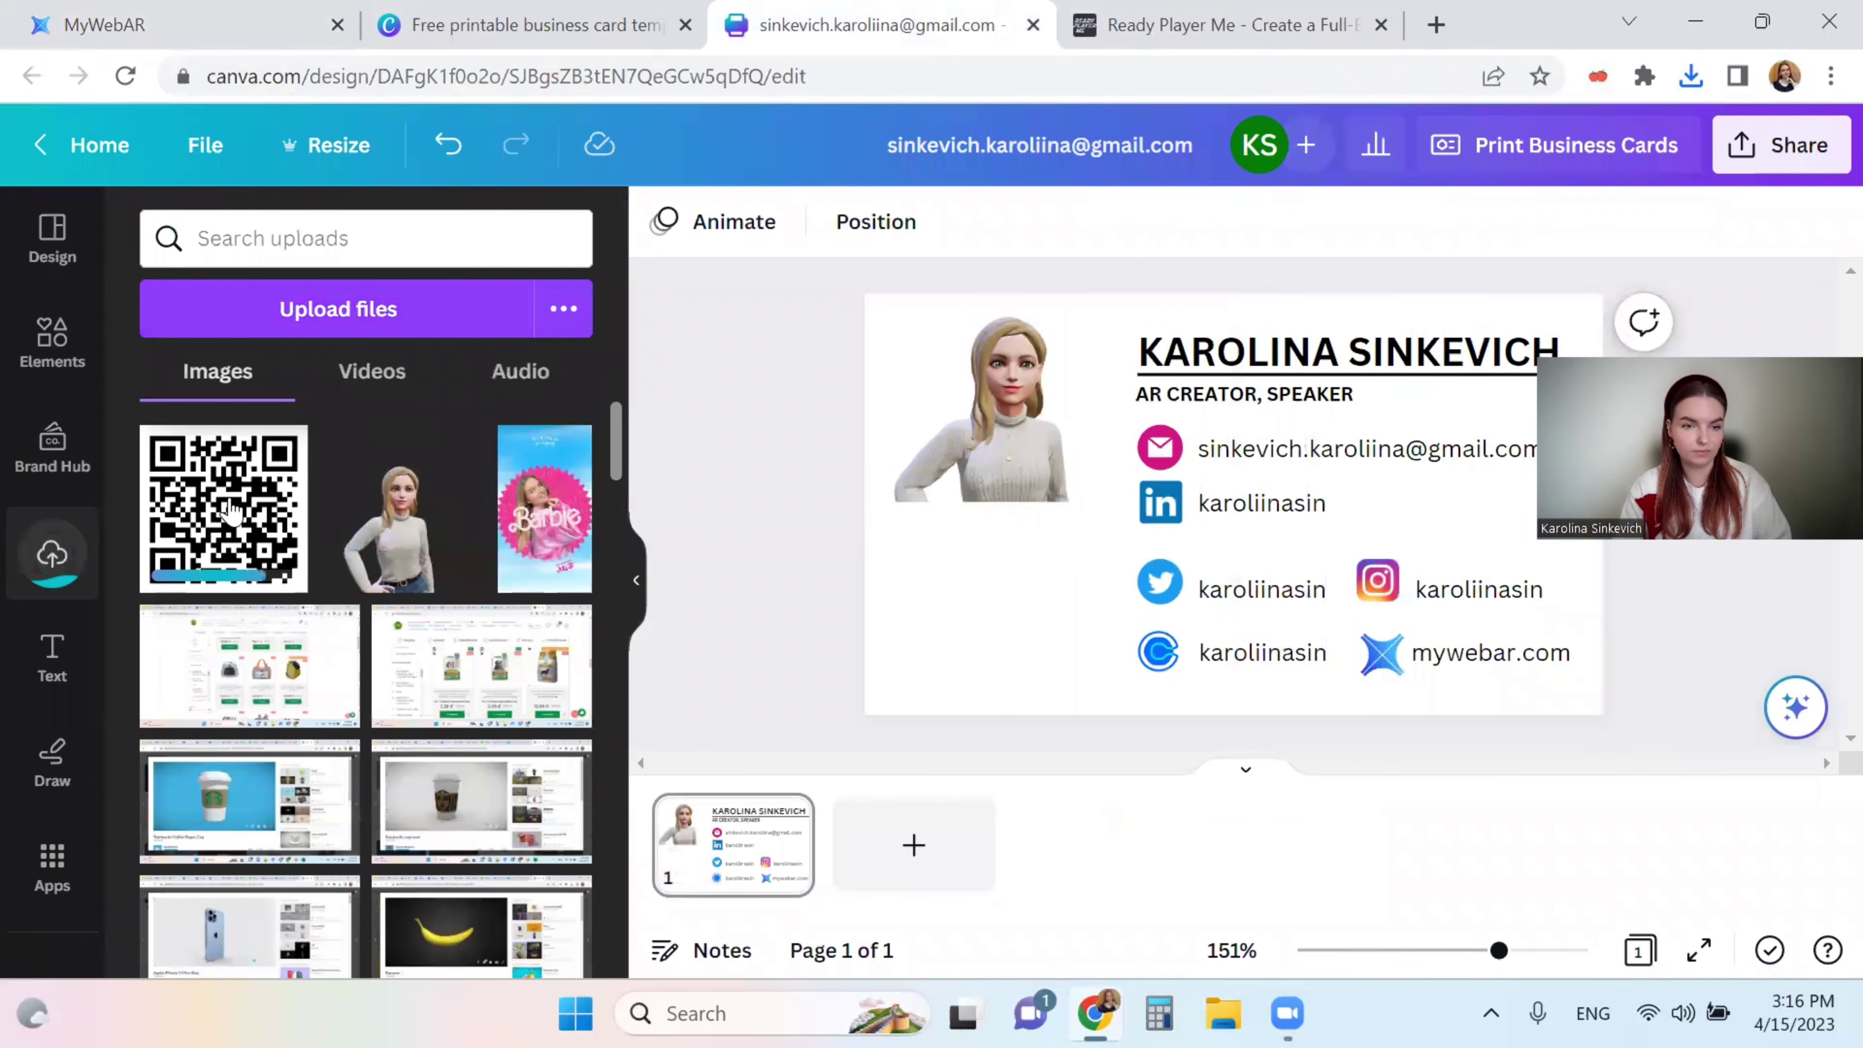
- Place the QR code on the card beneath the avatar and shrink it to fit
click(230, 509)
drag(1206, 499, 1005, 587)
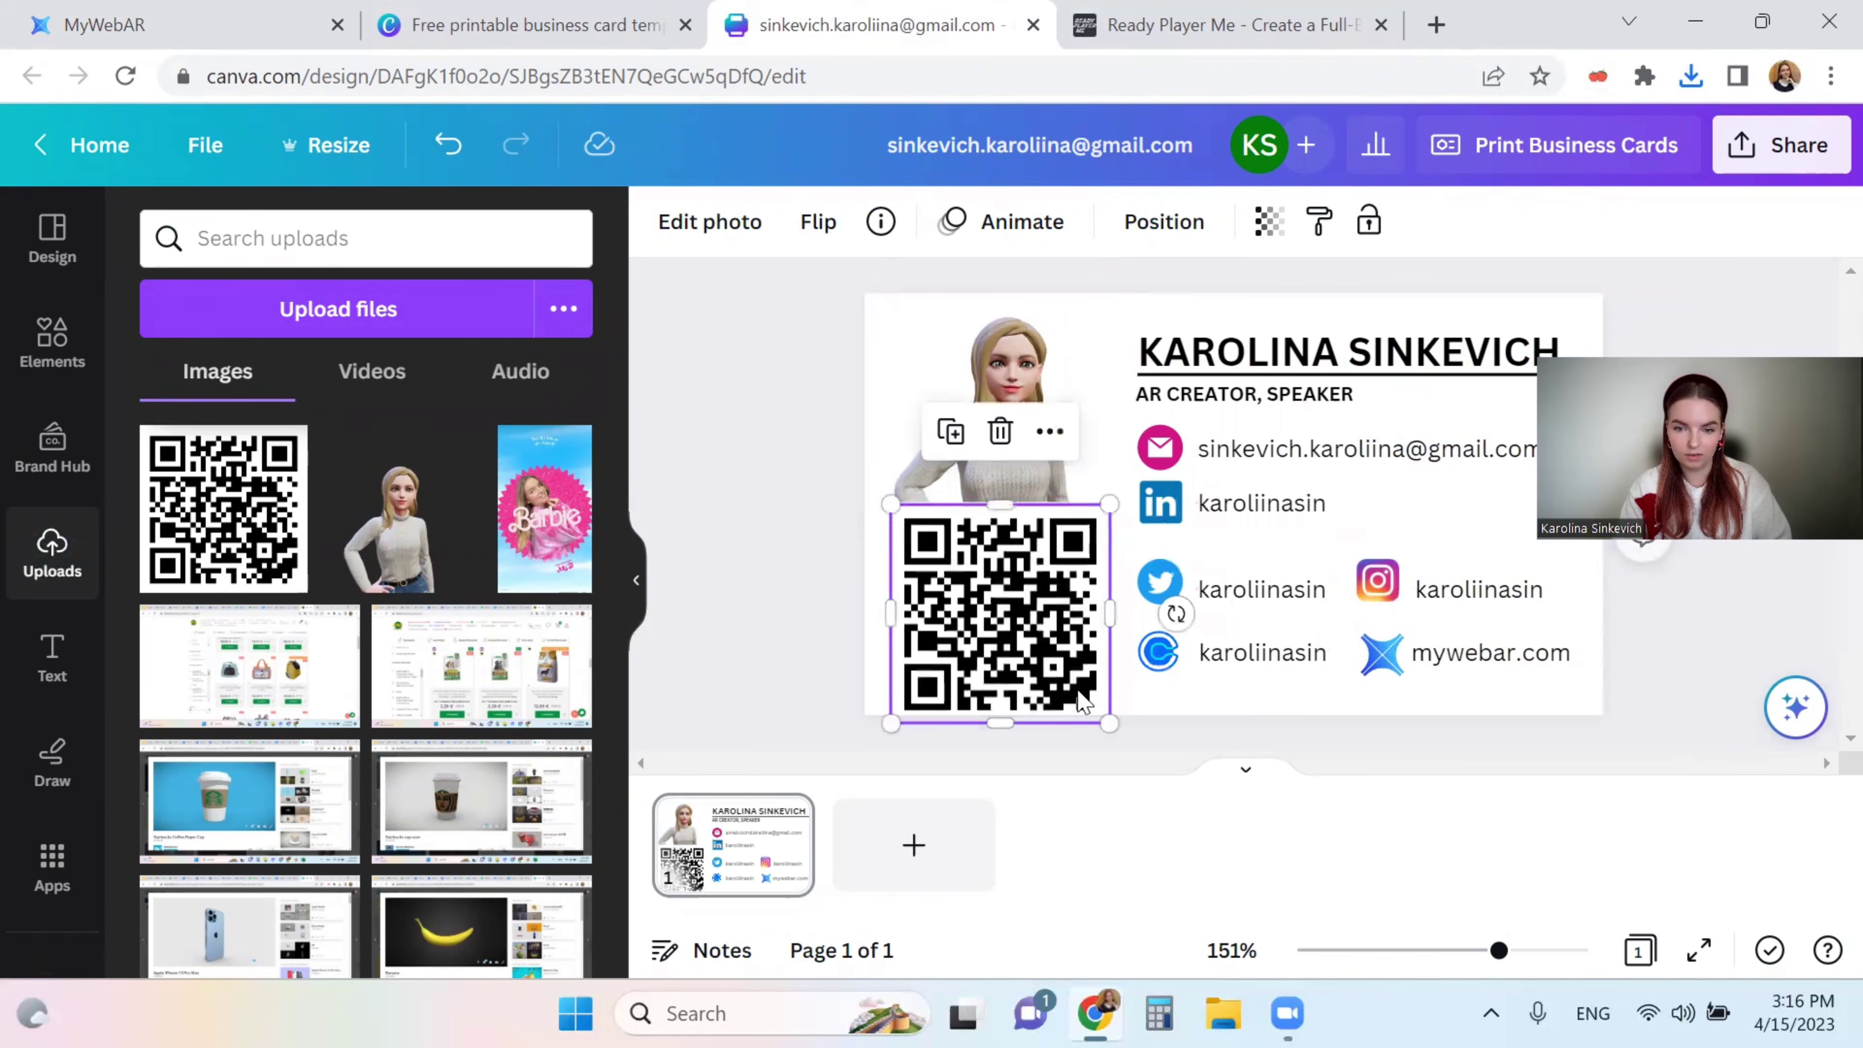
drag(1098, 710, 1075, 688)
click(836, 629)
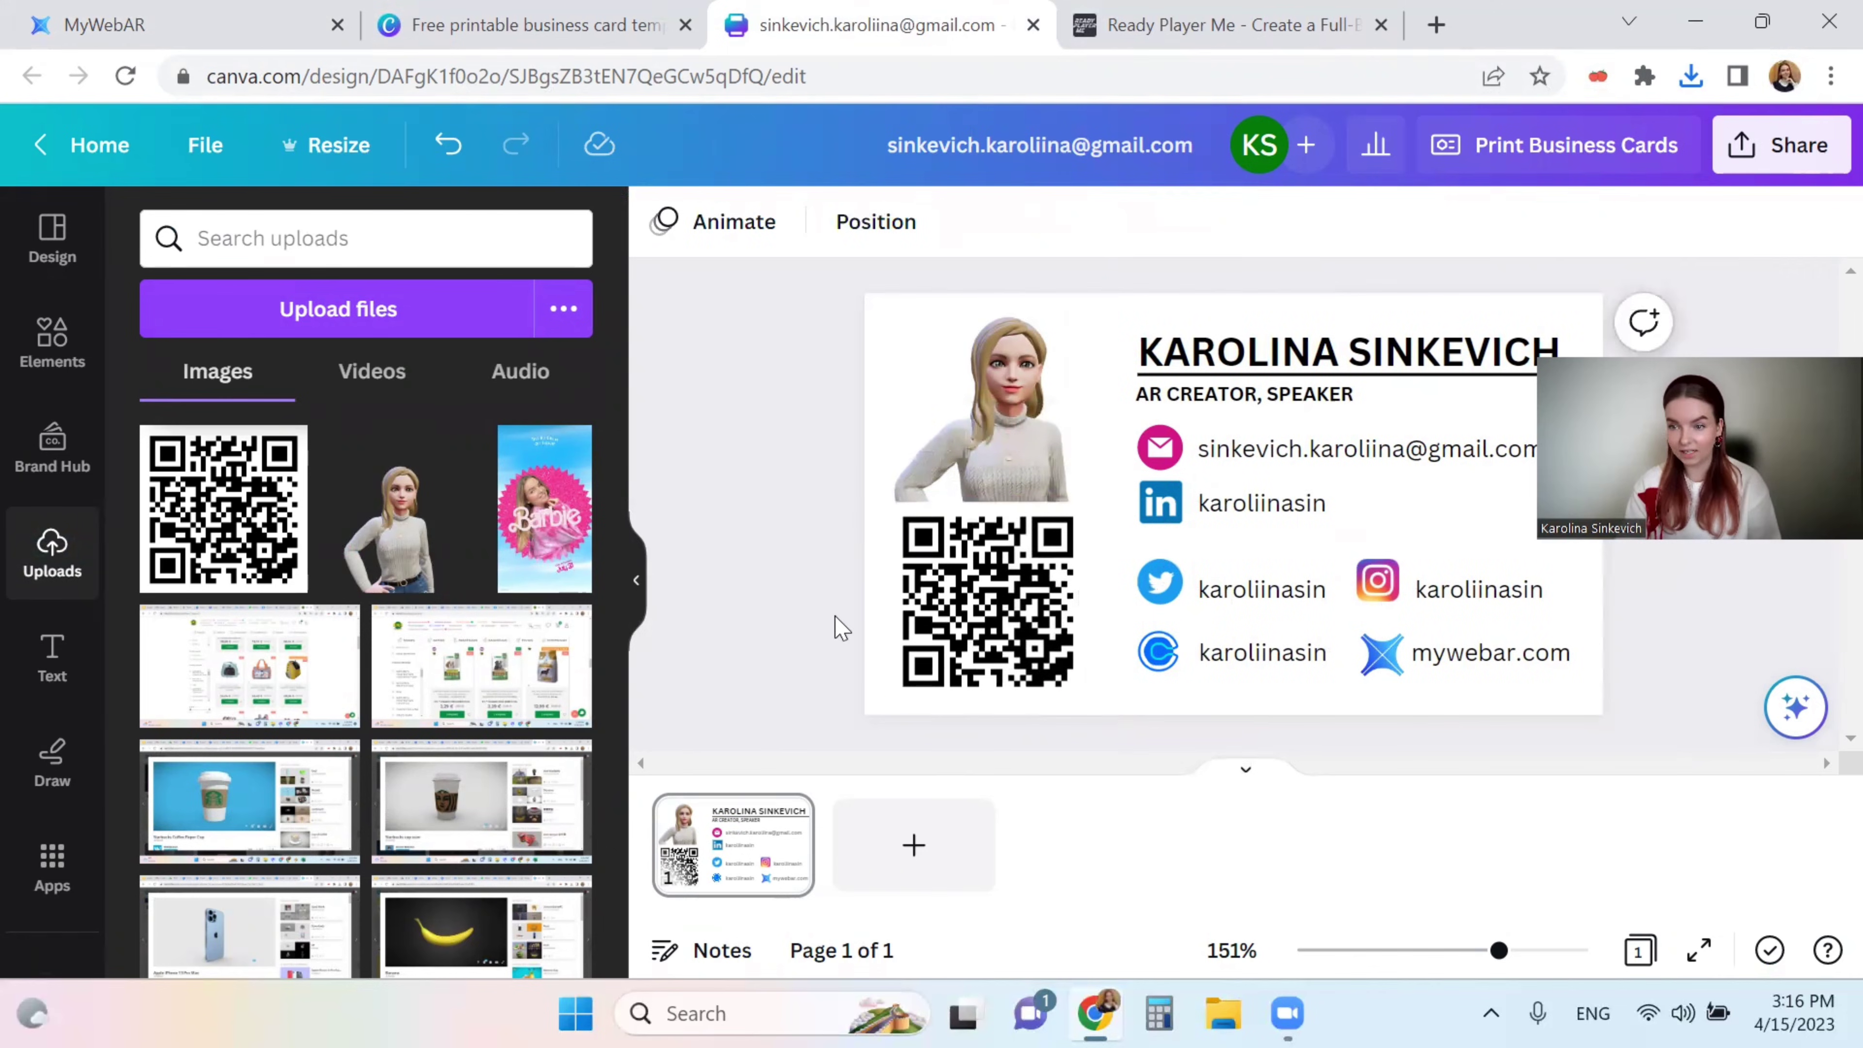
click(1751, 166)
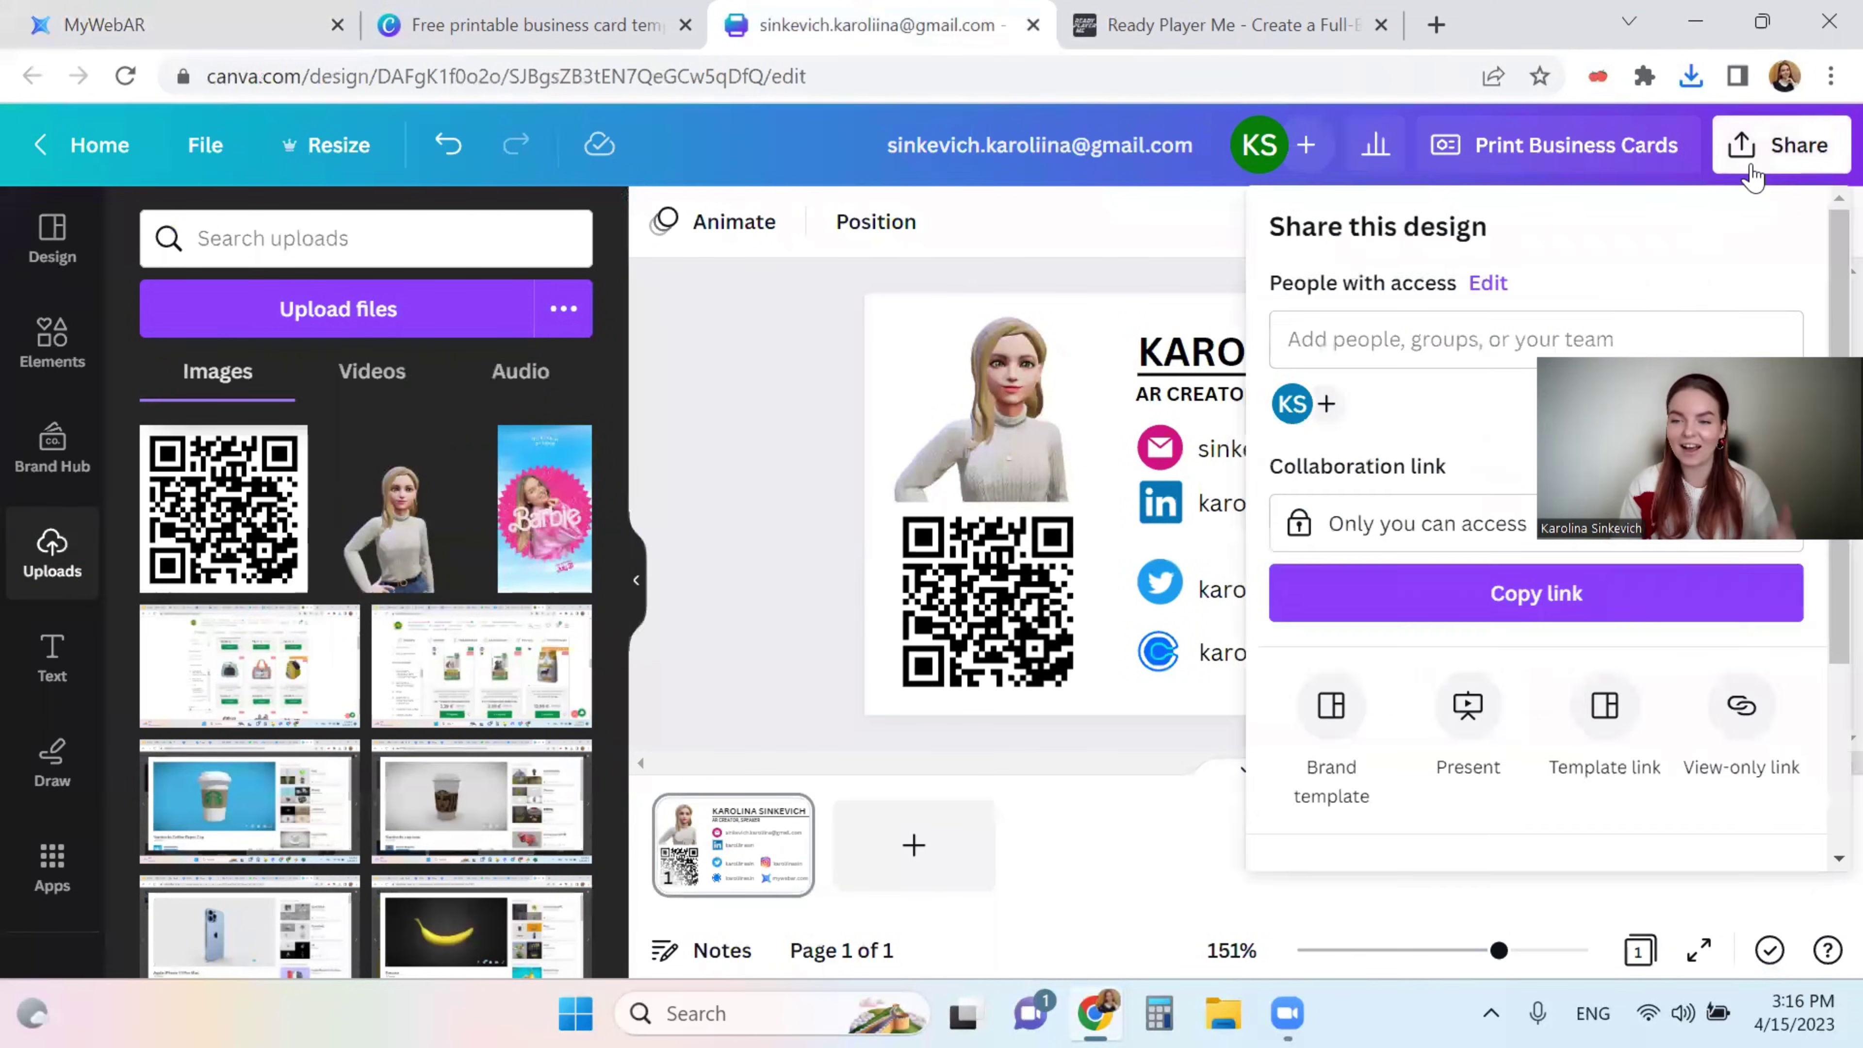
- Download the card as a JPG, overwriting BUSINESS CARD.jpg in the All for business card folder
scroll(1459, 644, down, 3)
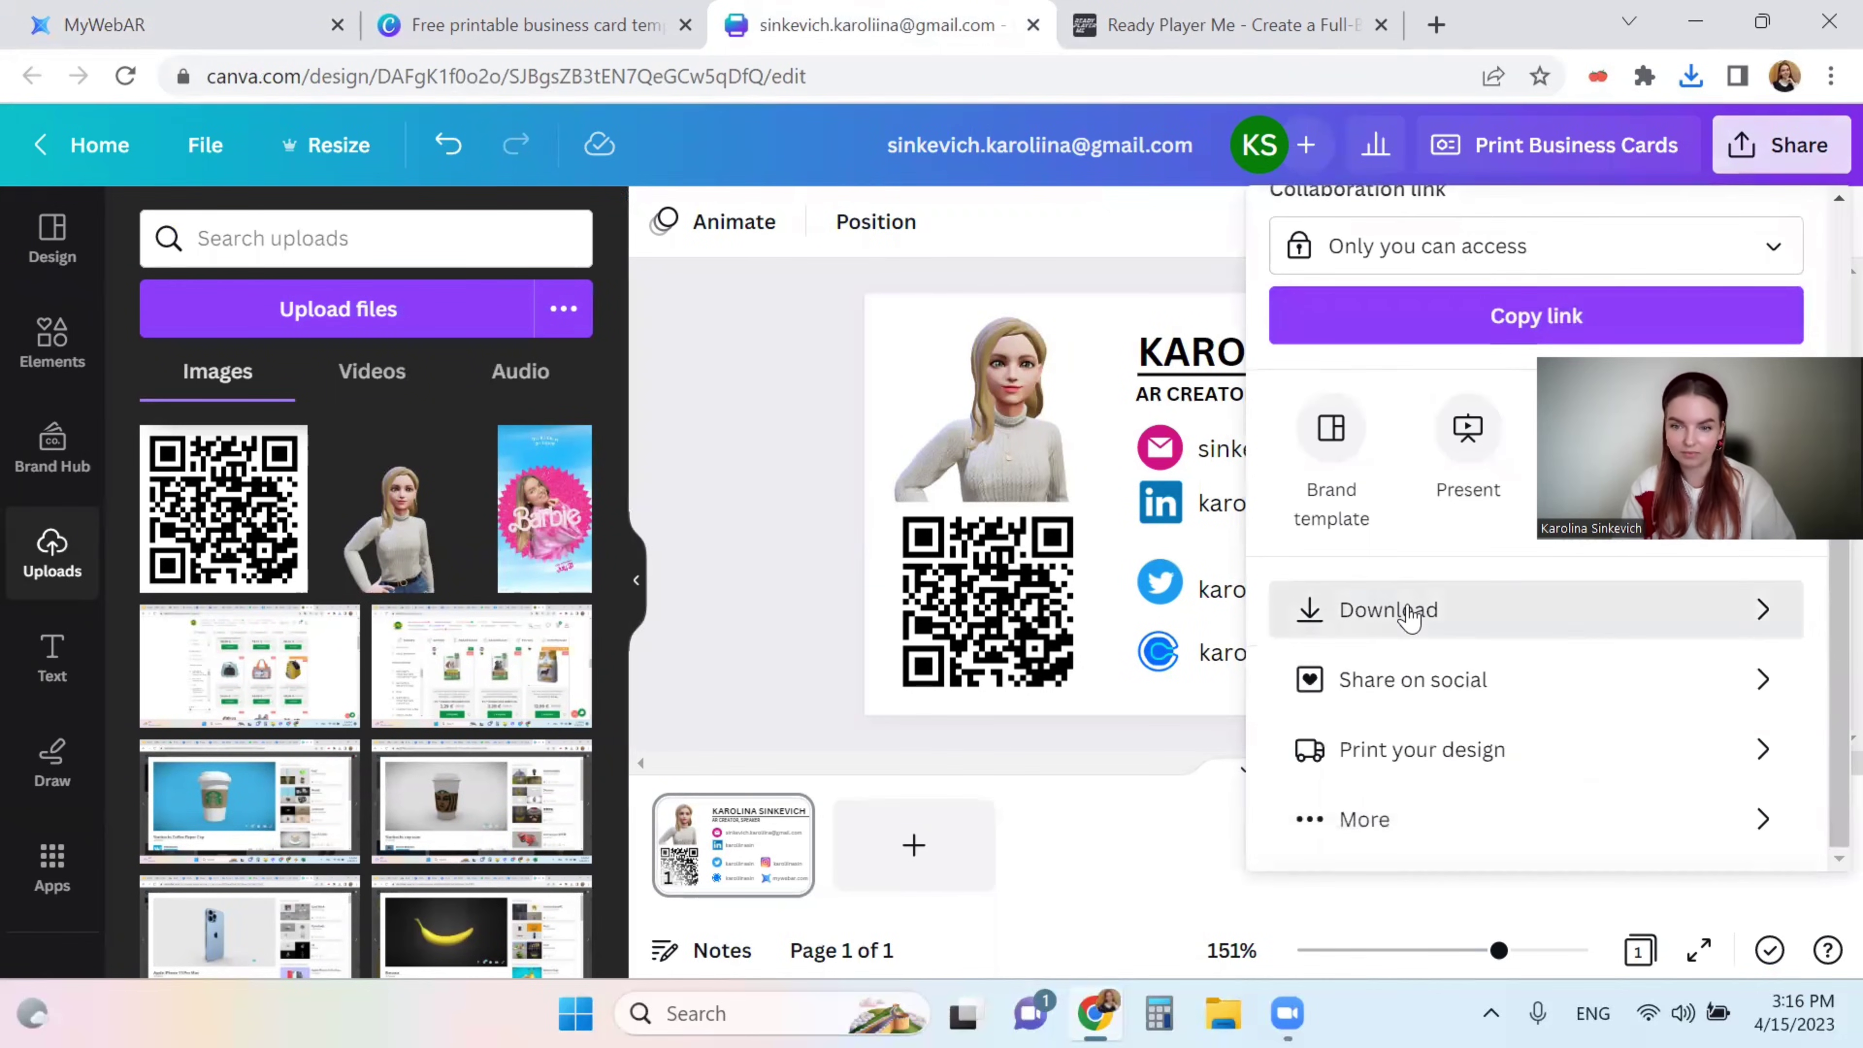
click(1408, 613)
click(1343, 351)
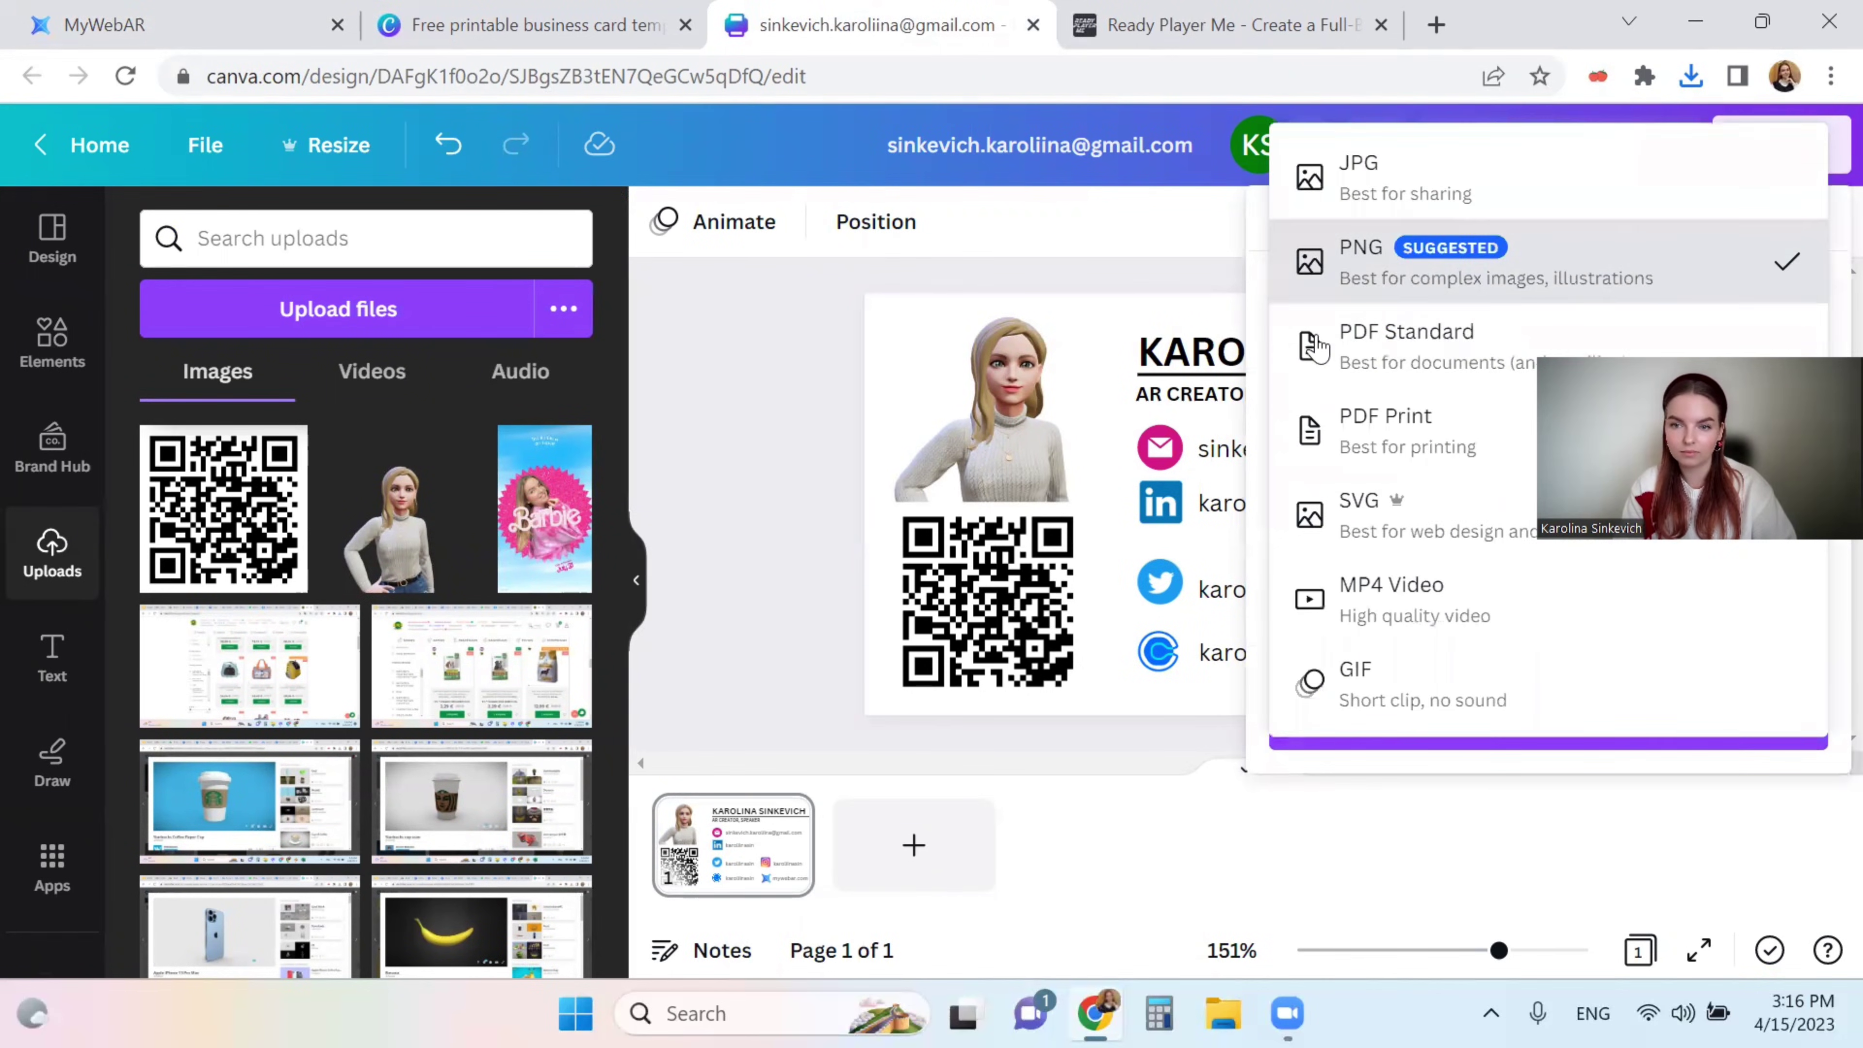
click(1364, 193)
click(1437, 726)
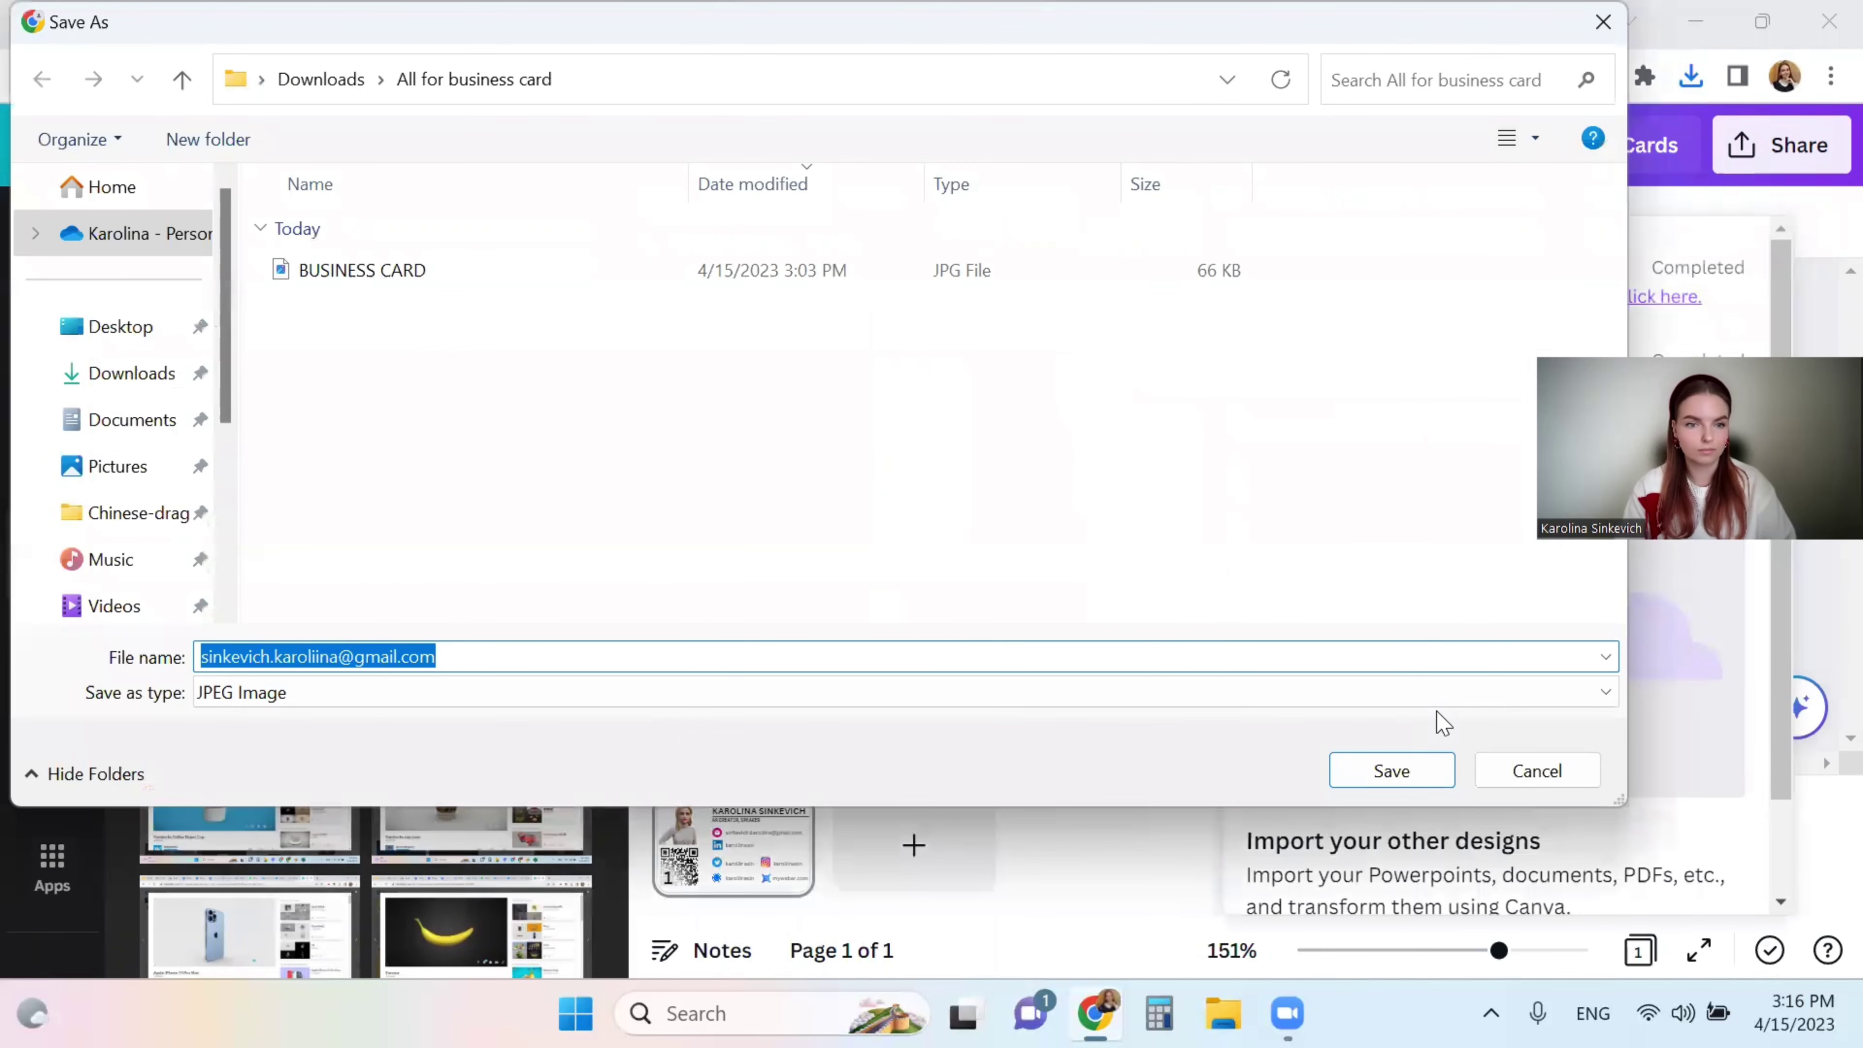
click(352, 273)
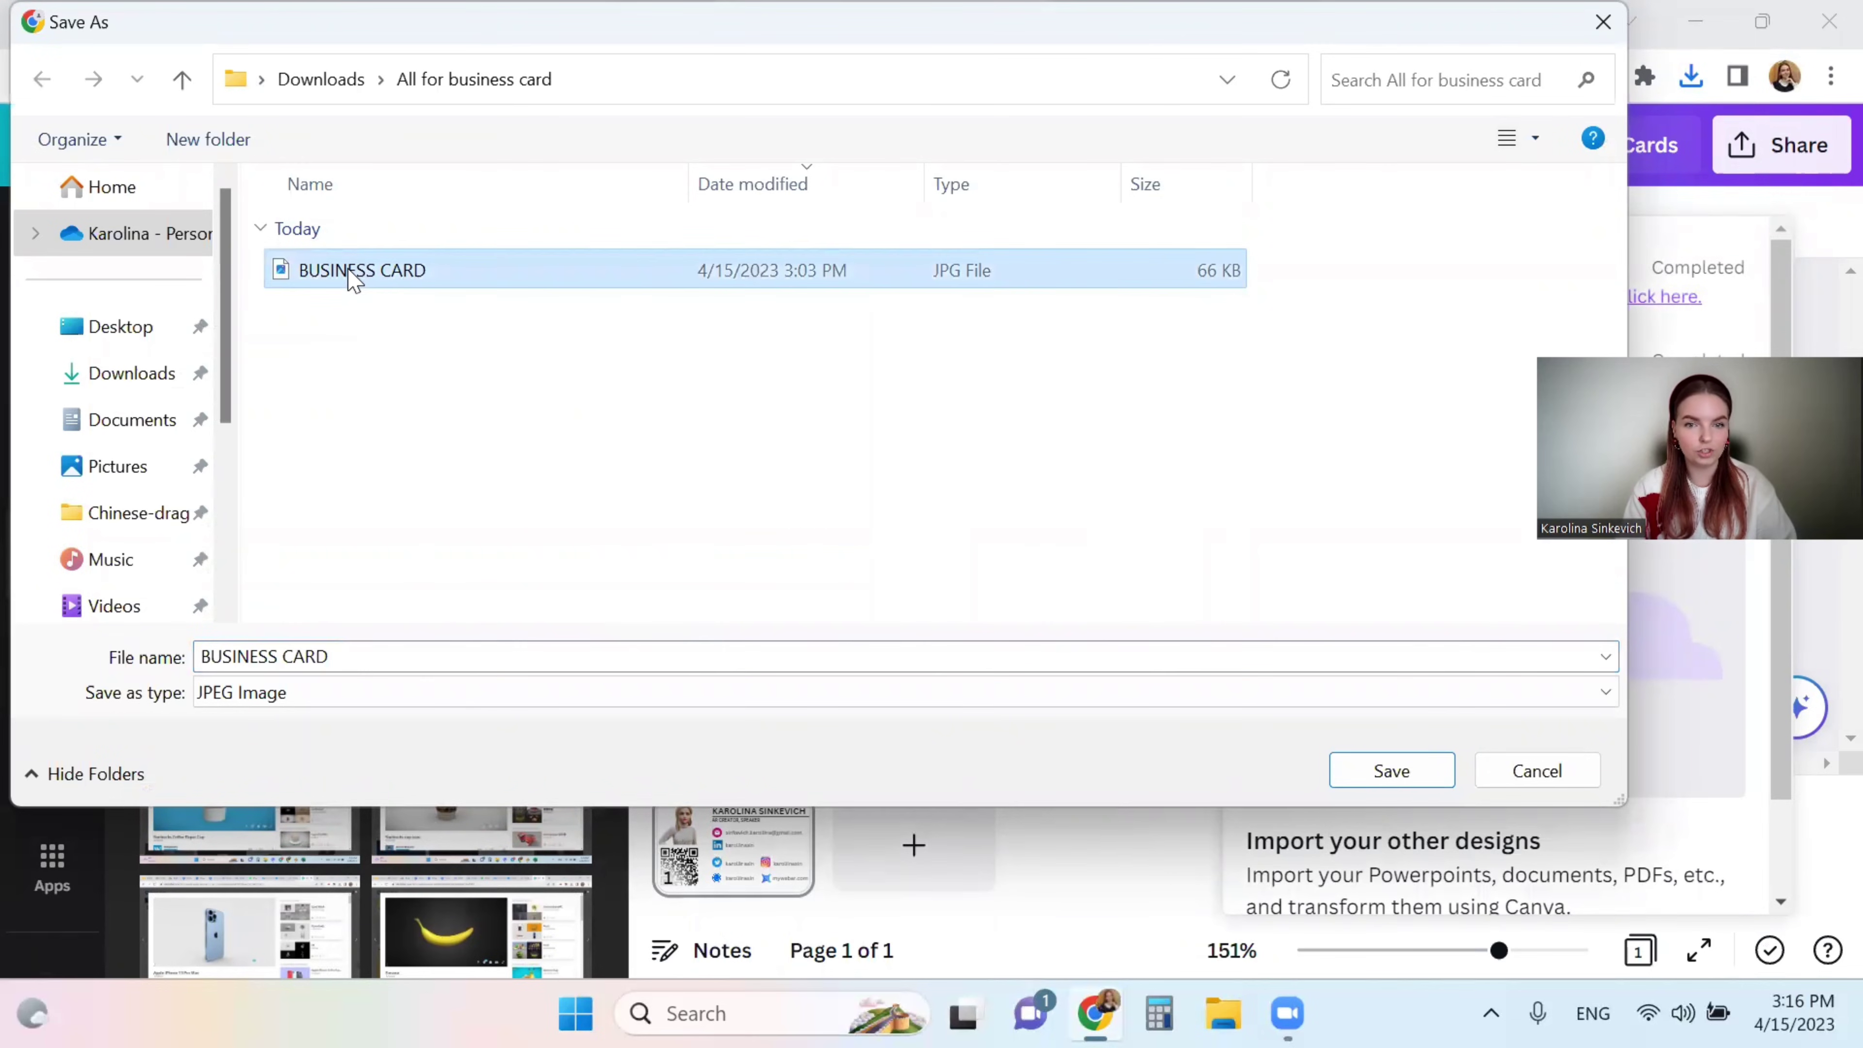
key(Return)
key(Left)
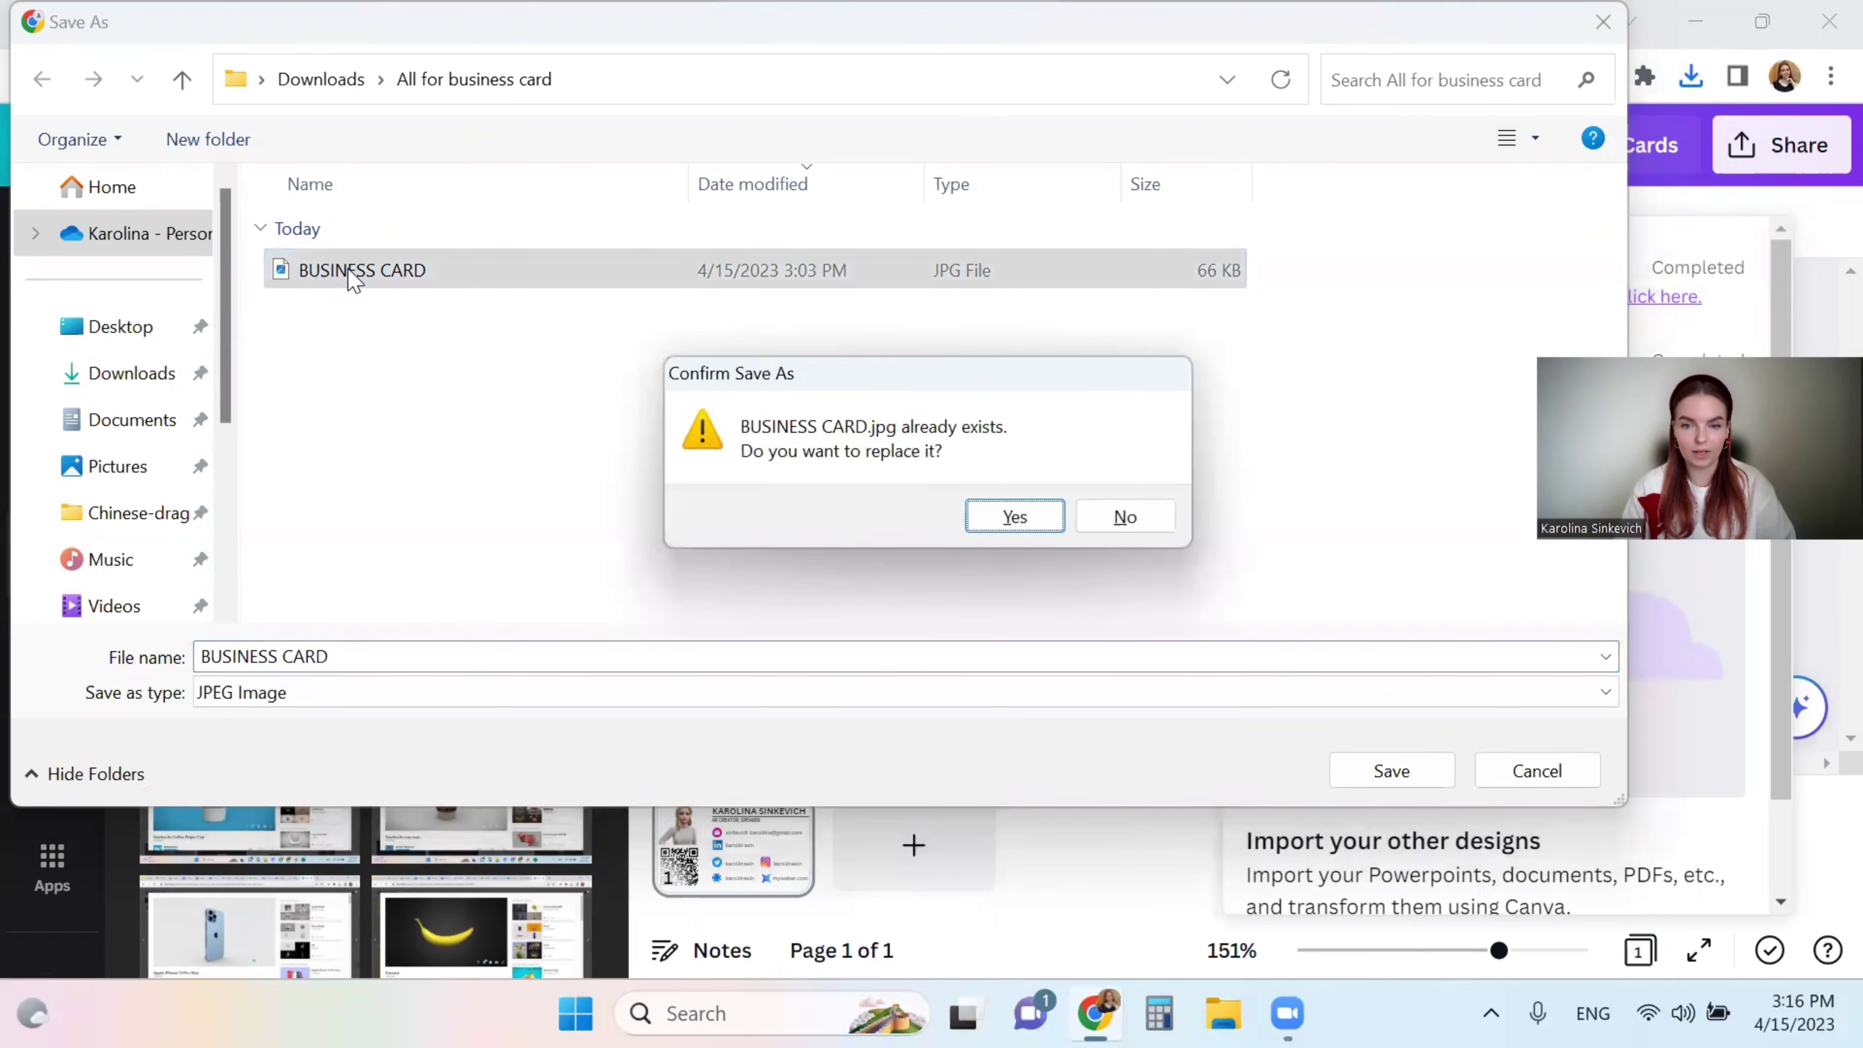
key(Return)
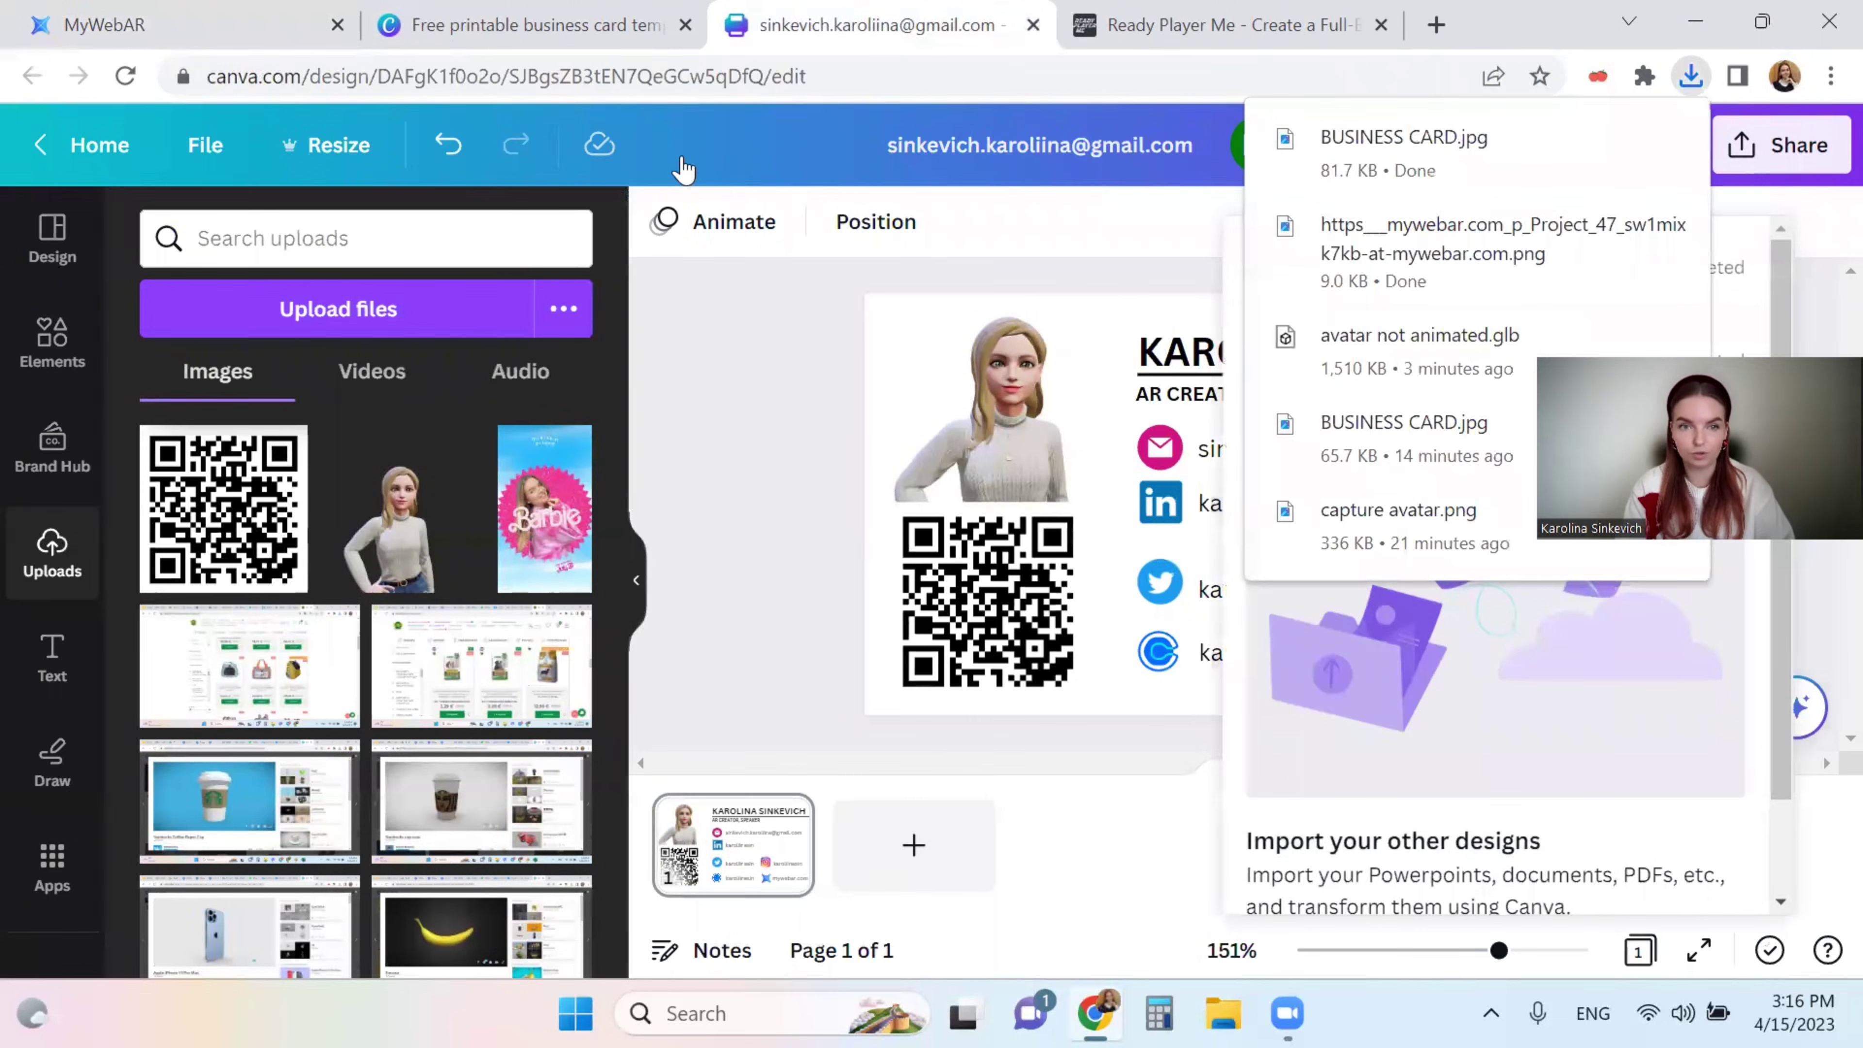
click(572, 11)
- Replace the Marker URL image with the new BUSINESS CARD picture and save the settings
click(267, 13)
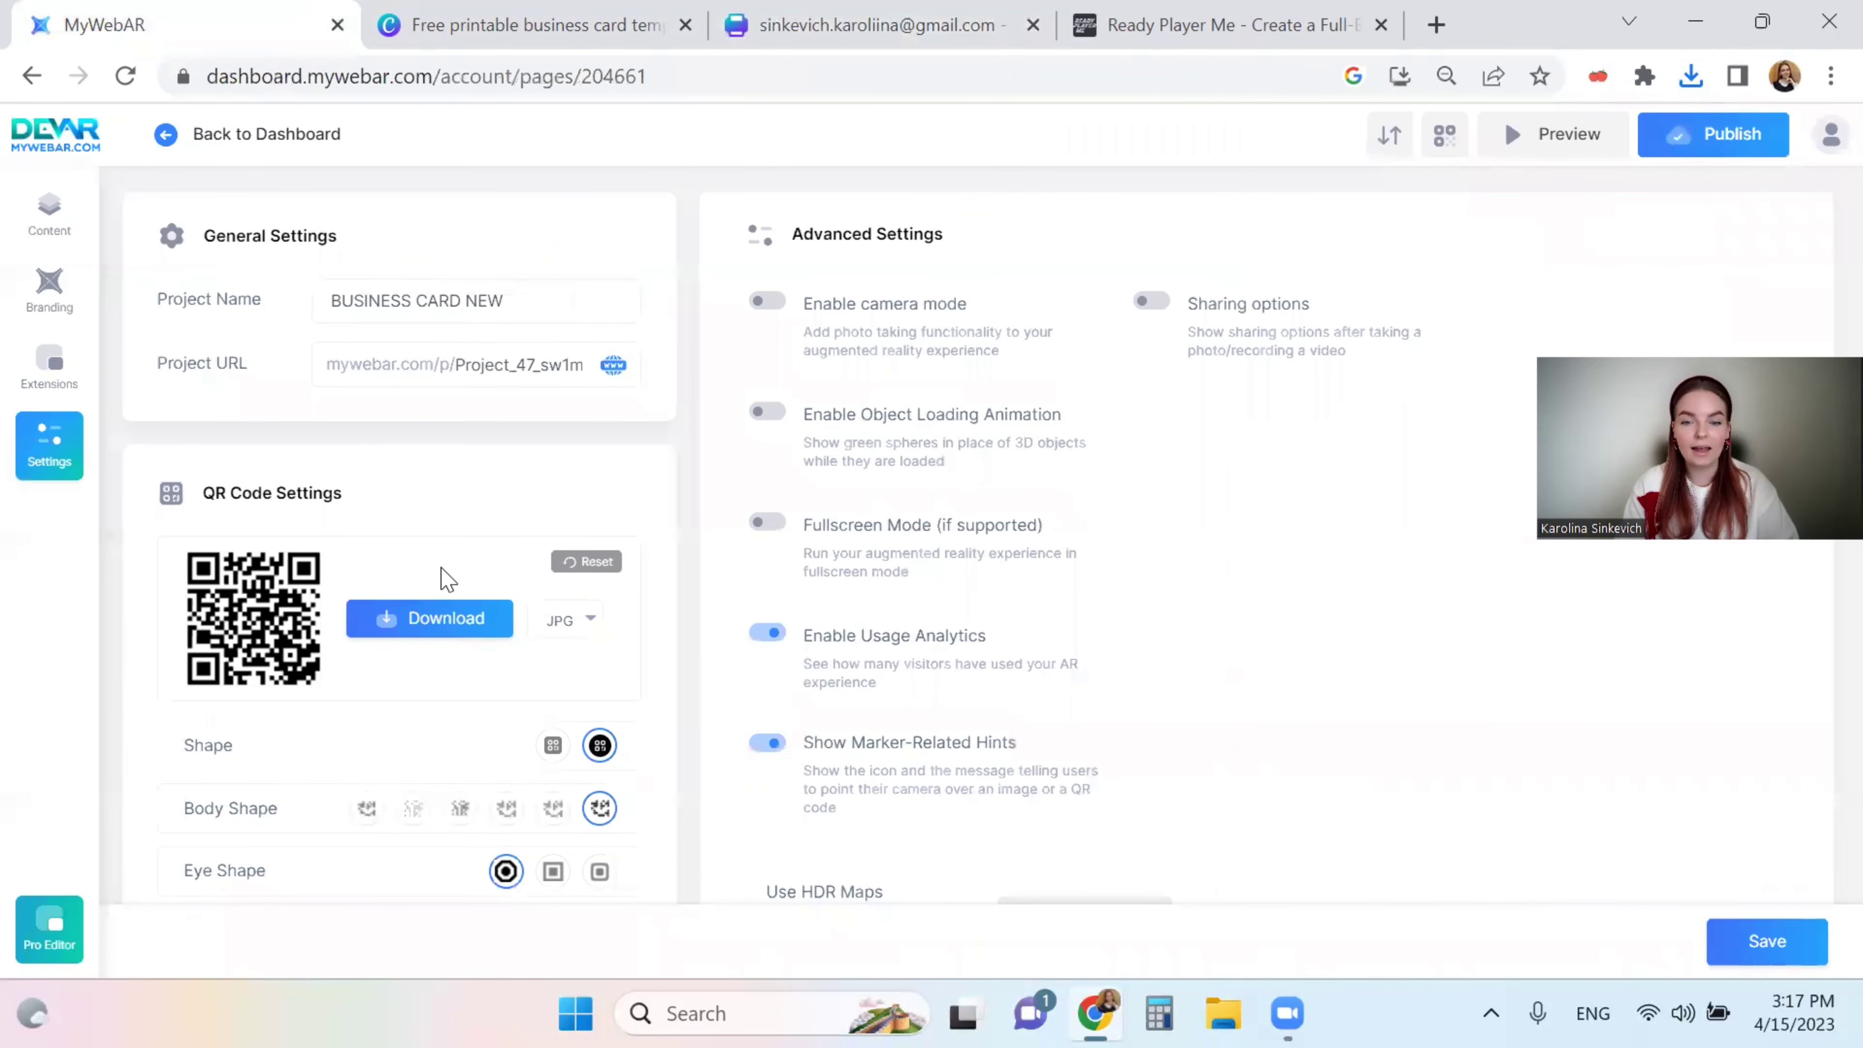
scroll(447, 580, down, 6)
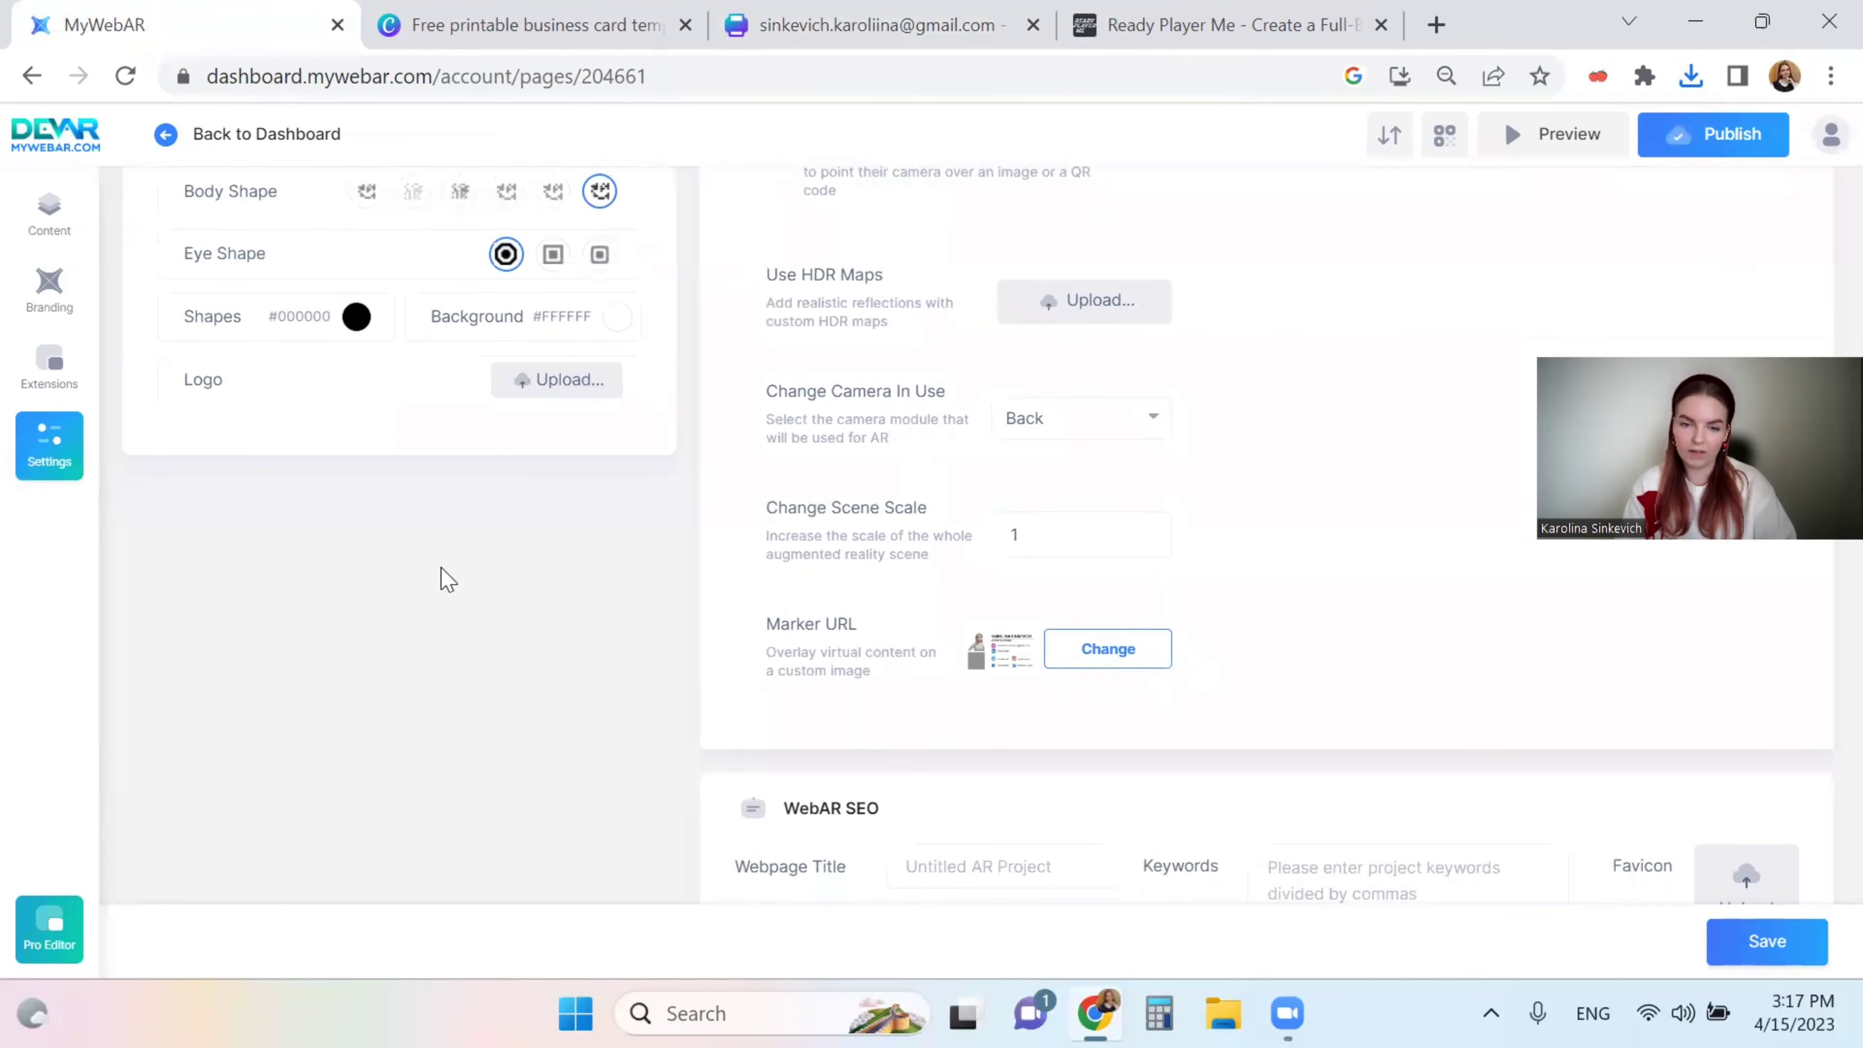
scroll(447, 580, down, 1)
drag(766, 546, 929, 558)
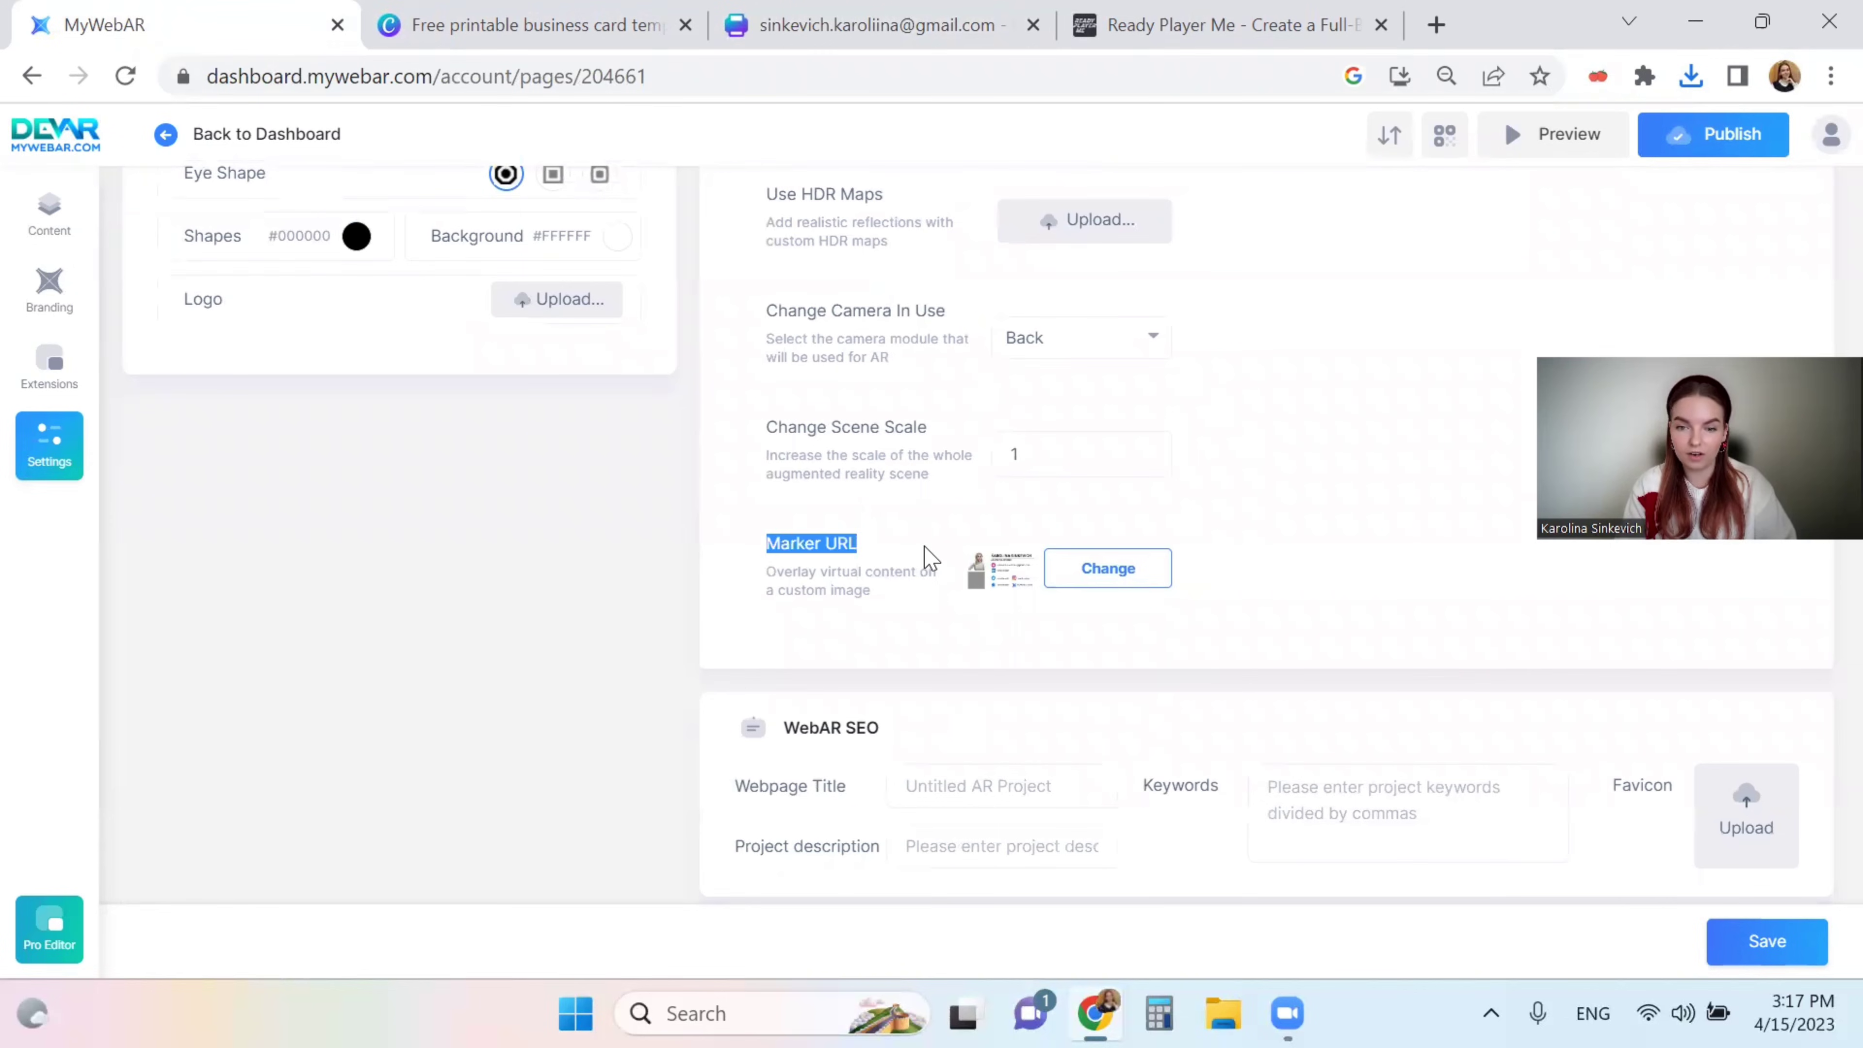
click(928, 558)
scroll(854, 290, up, 7)
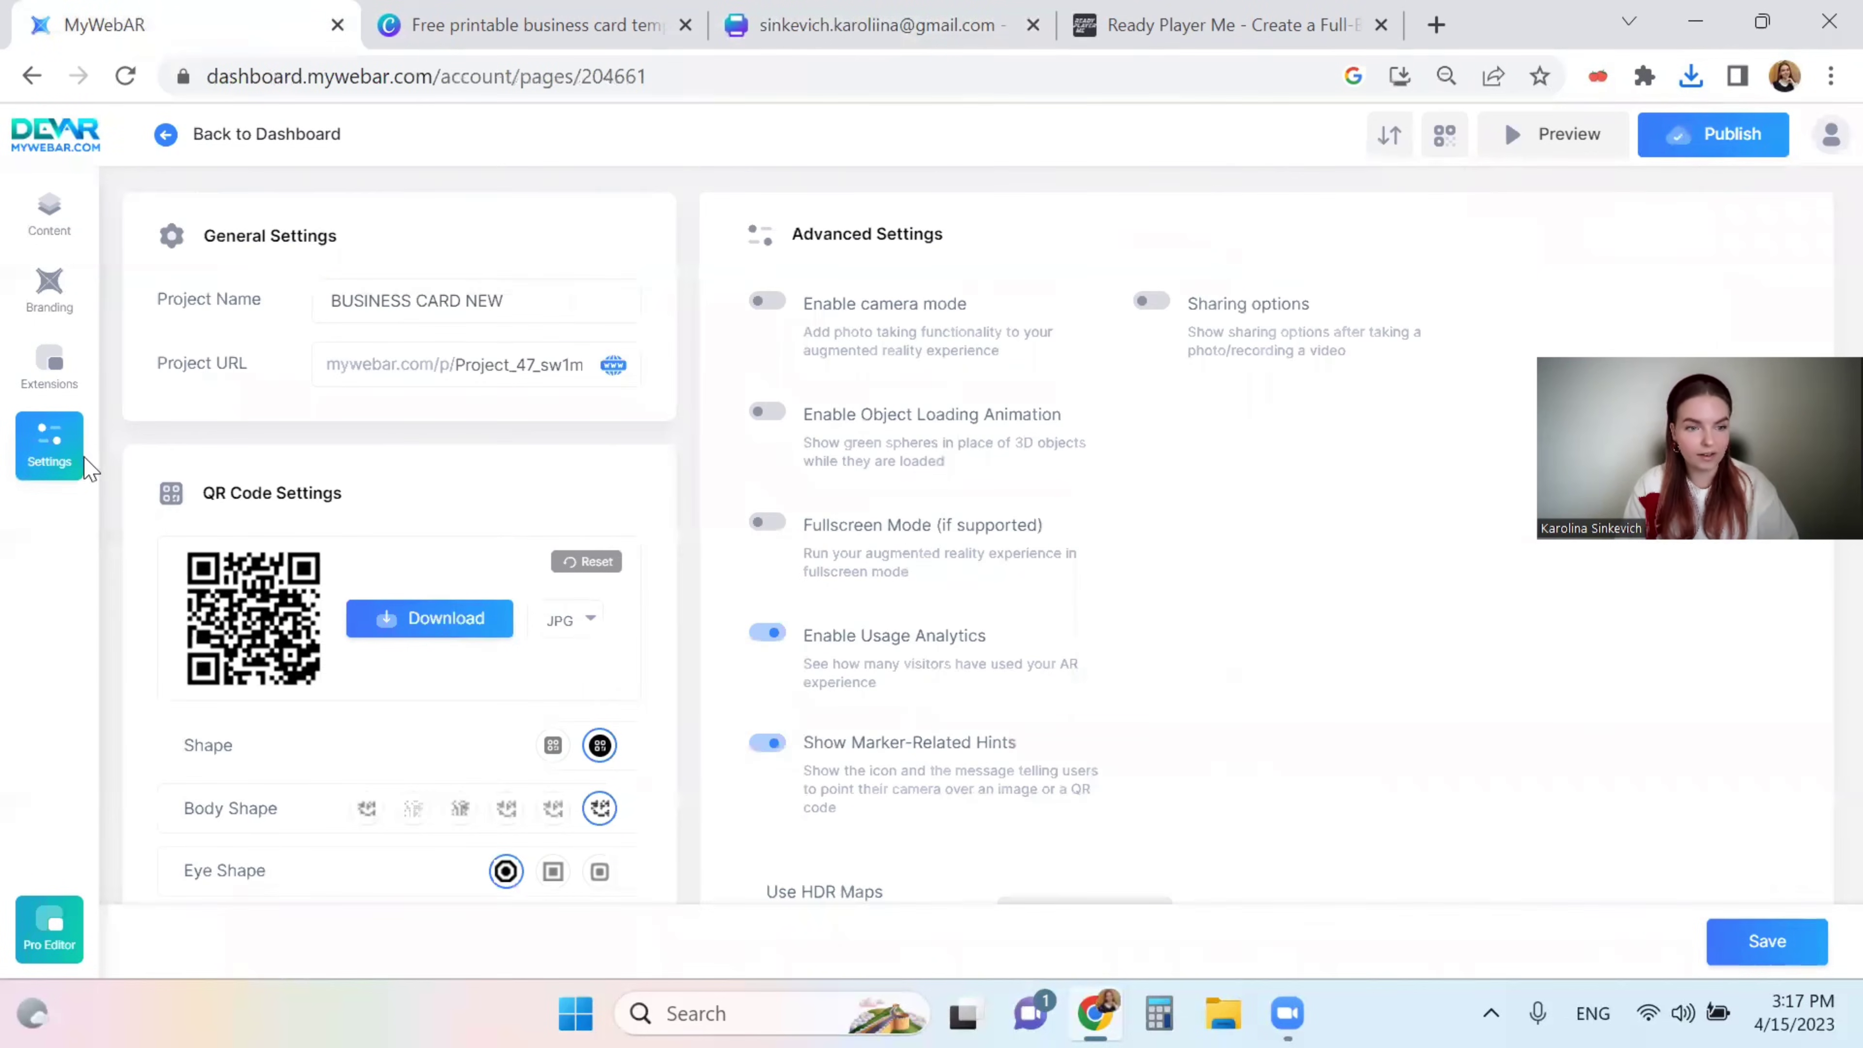
scroll(849, 374, down, 8)
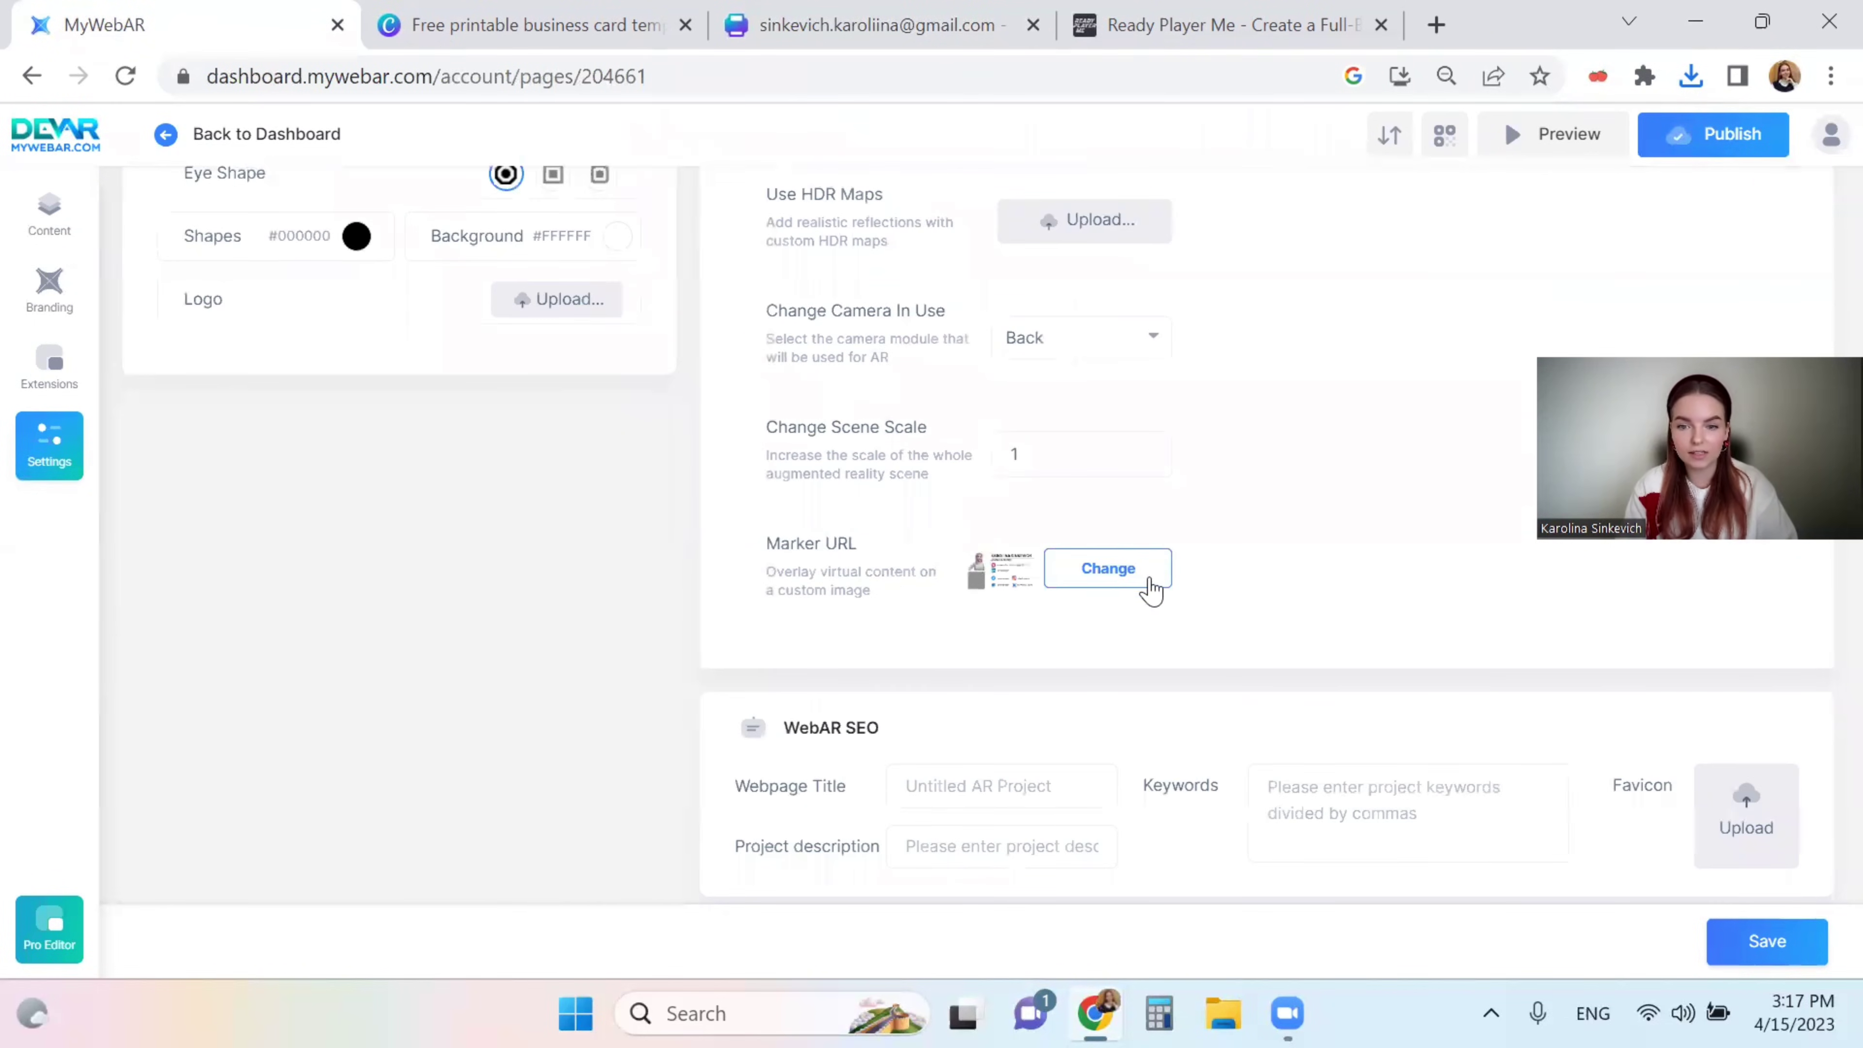
click(1140, 586)
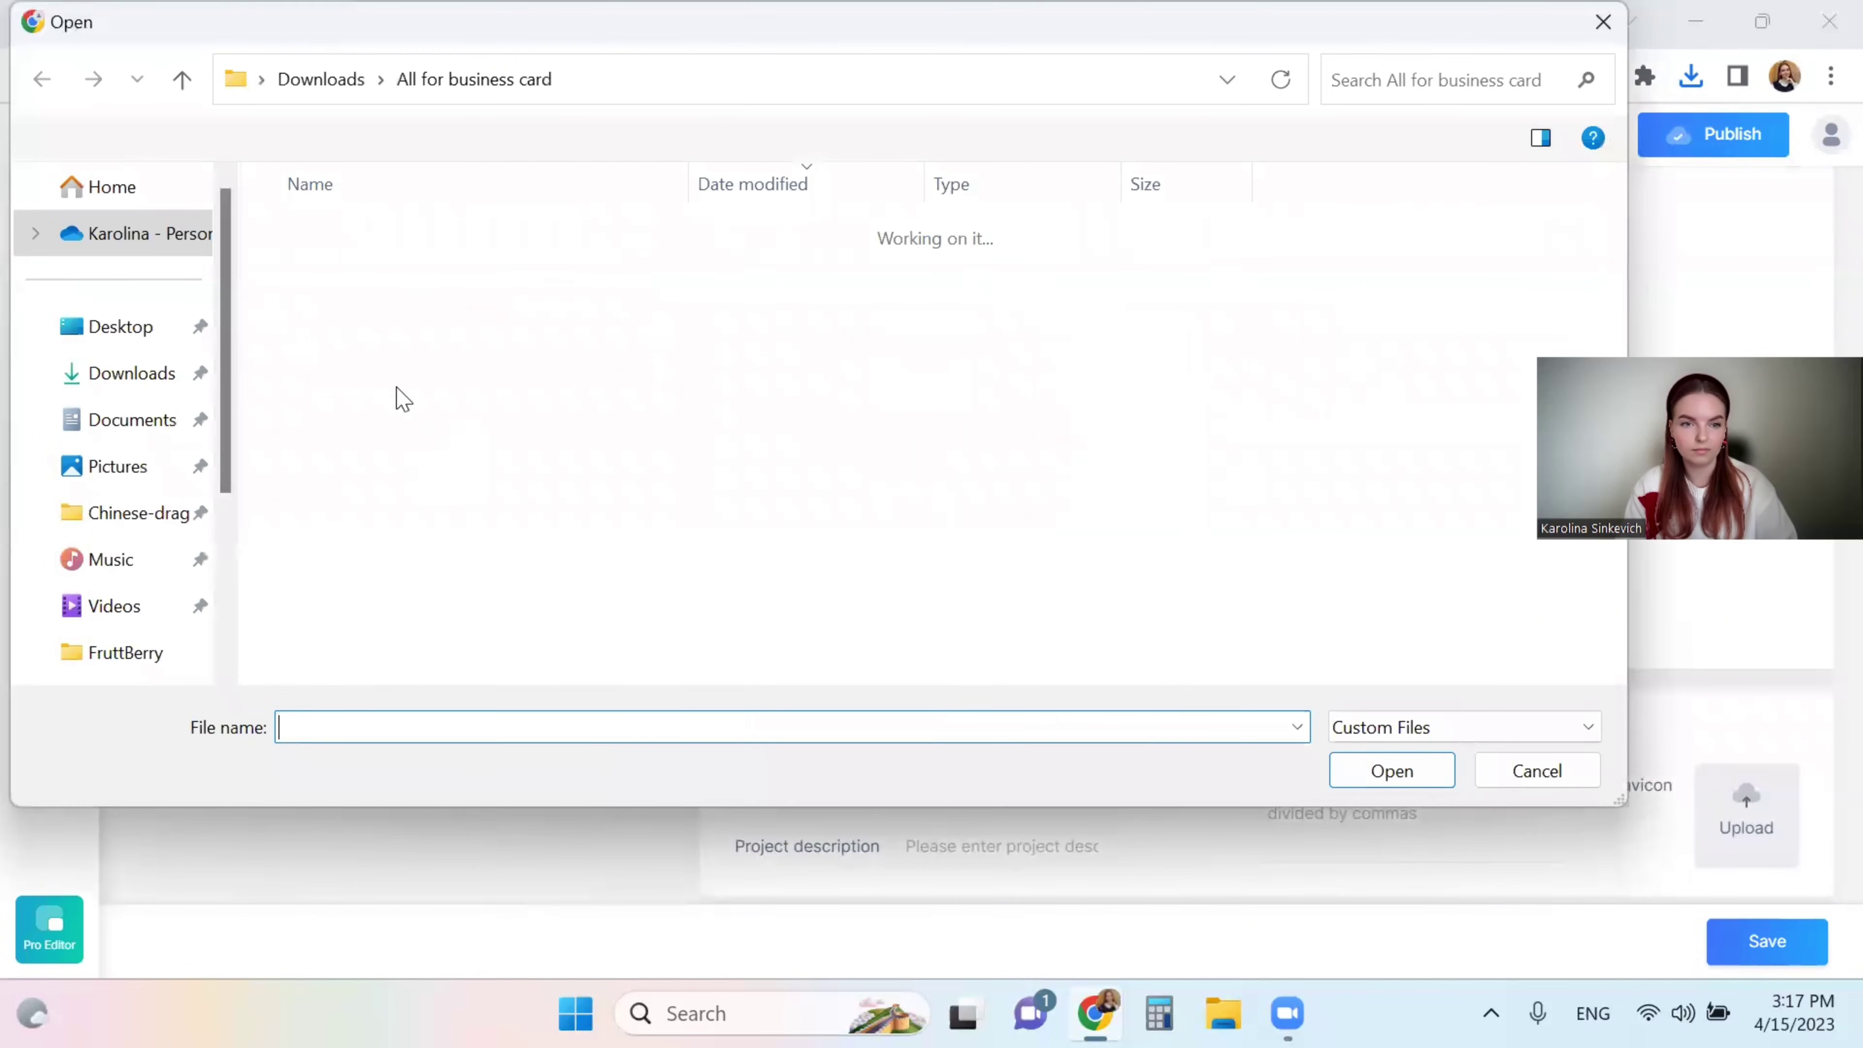
double_click(345, 269)
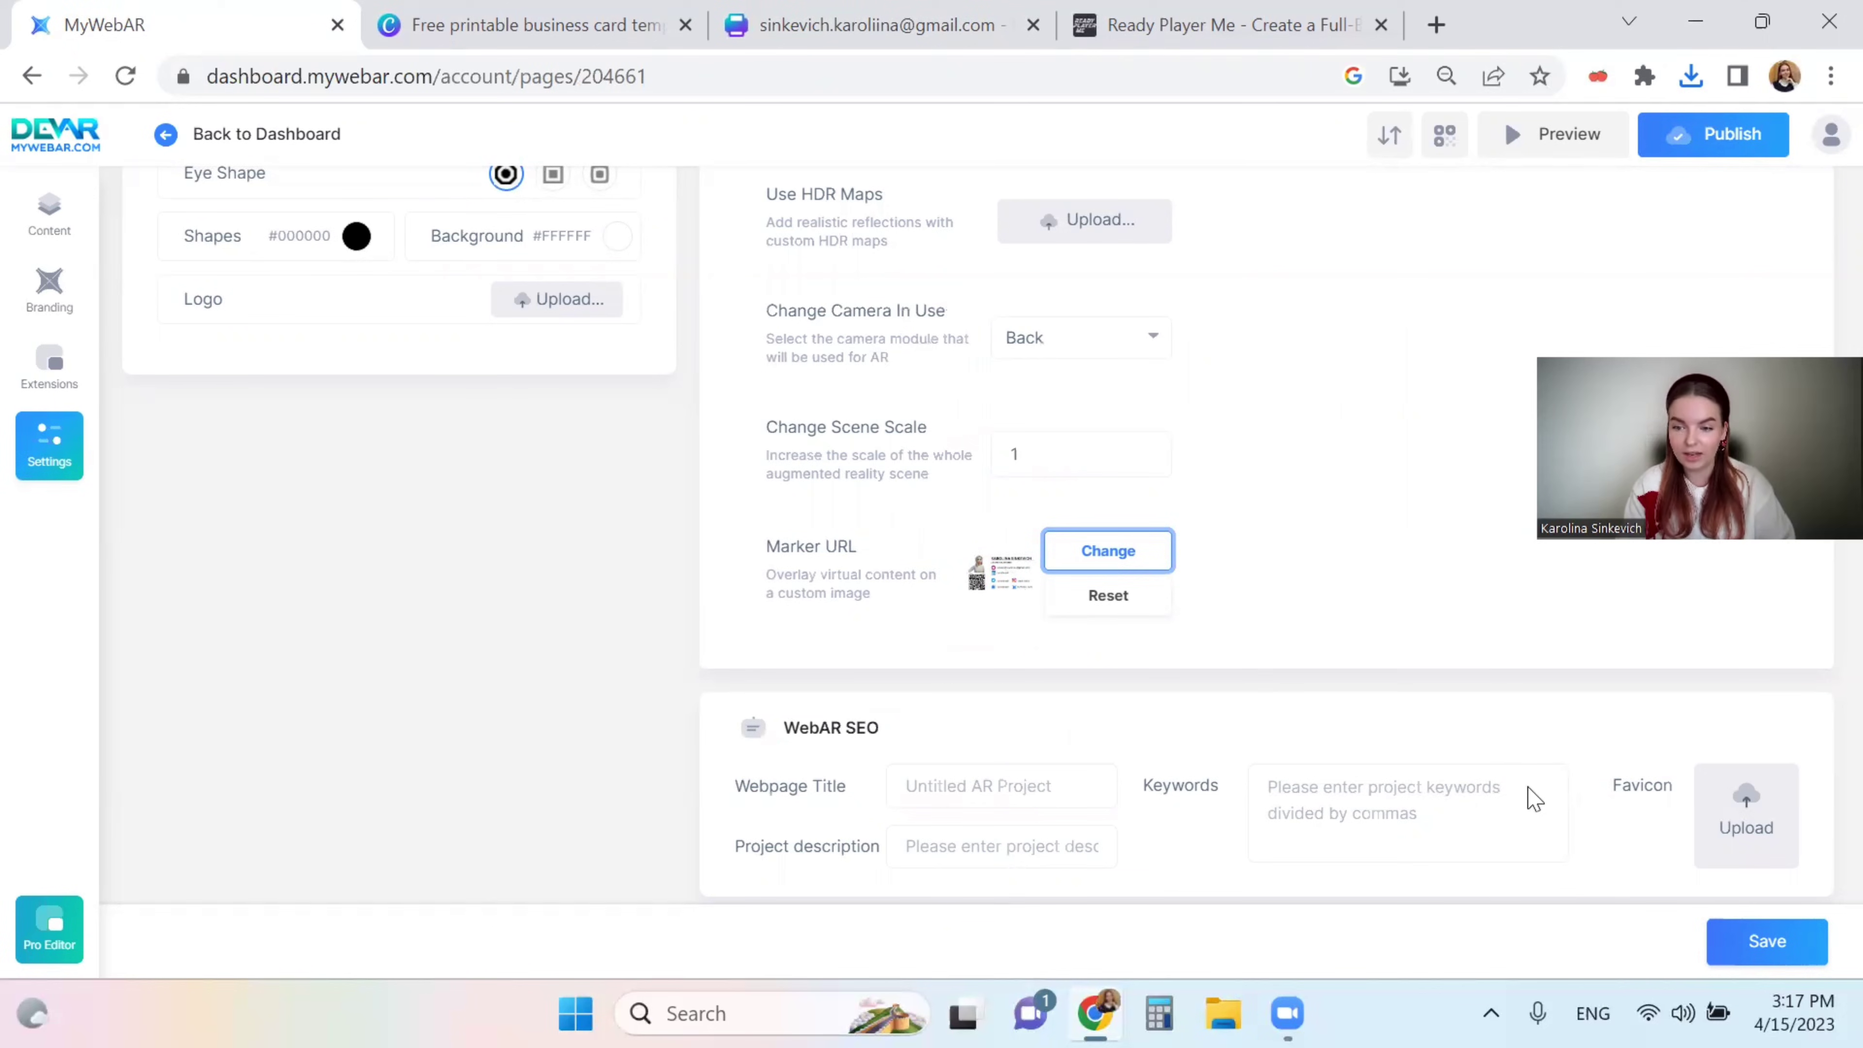
click(1771, 939)
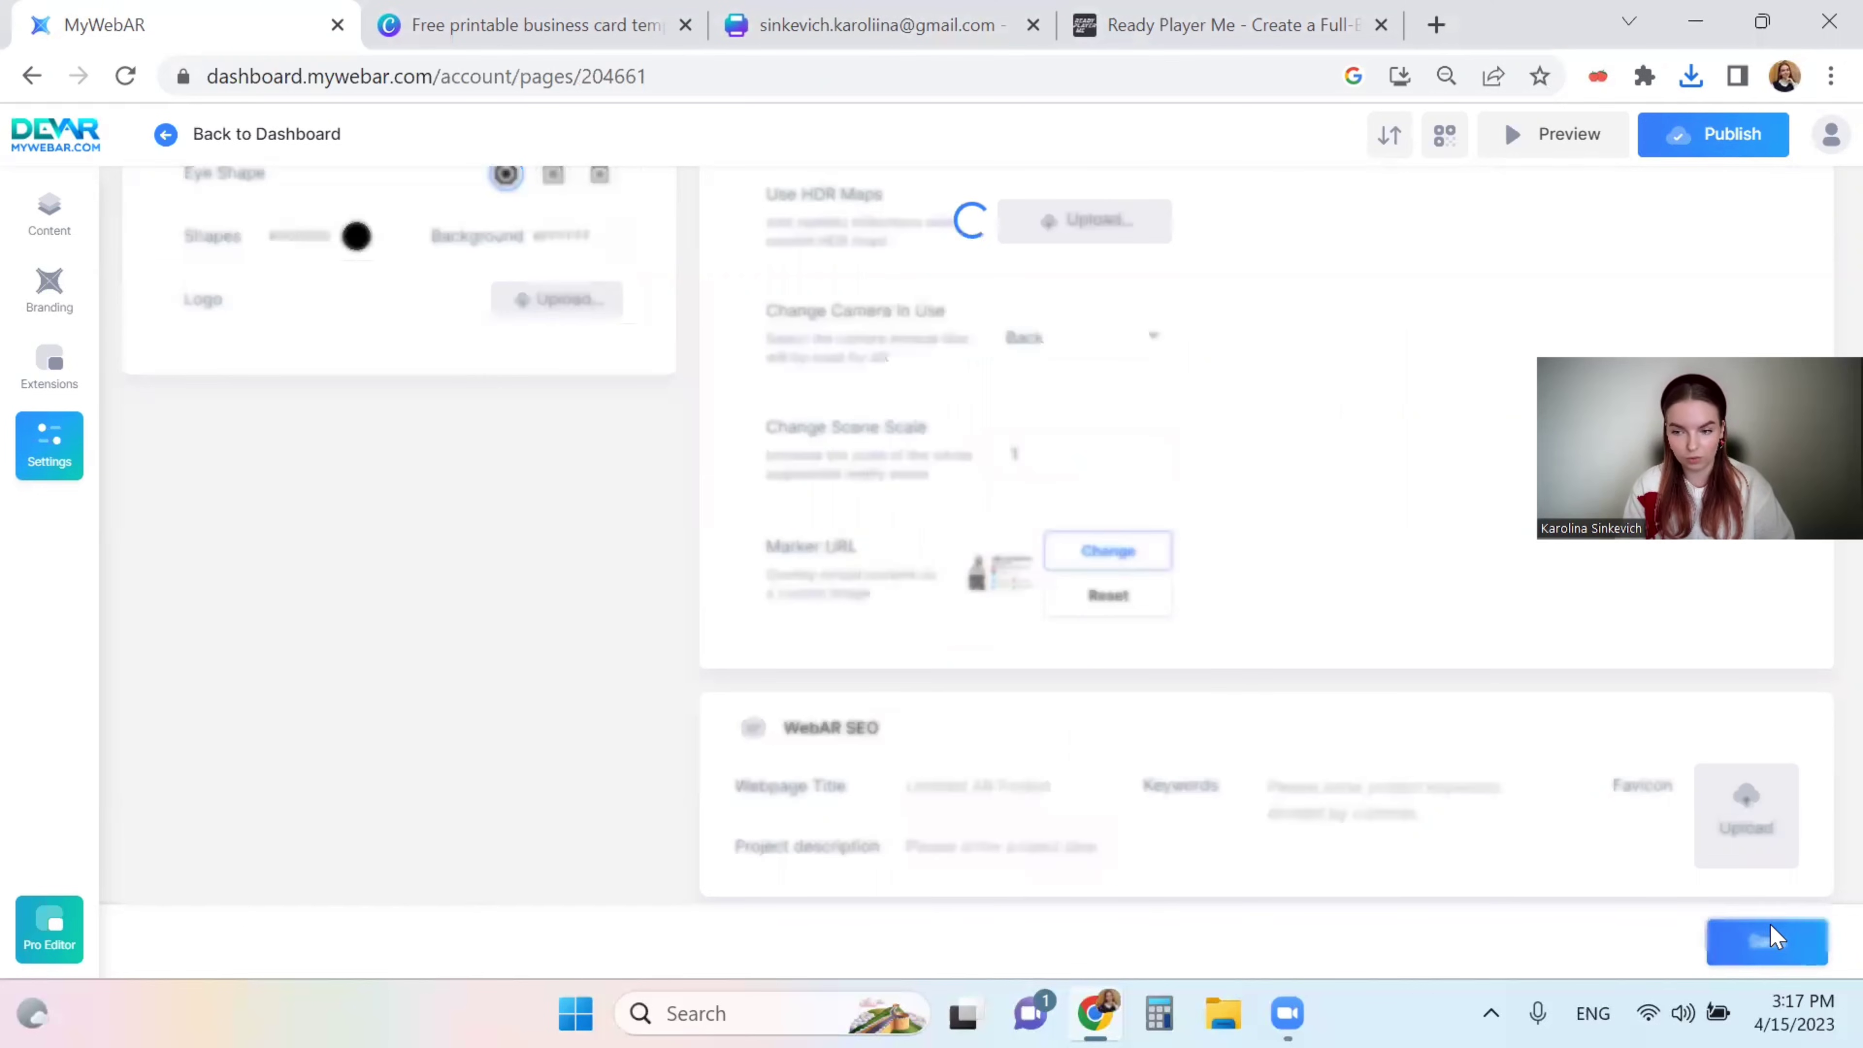
click(1770, 927)
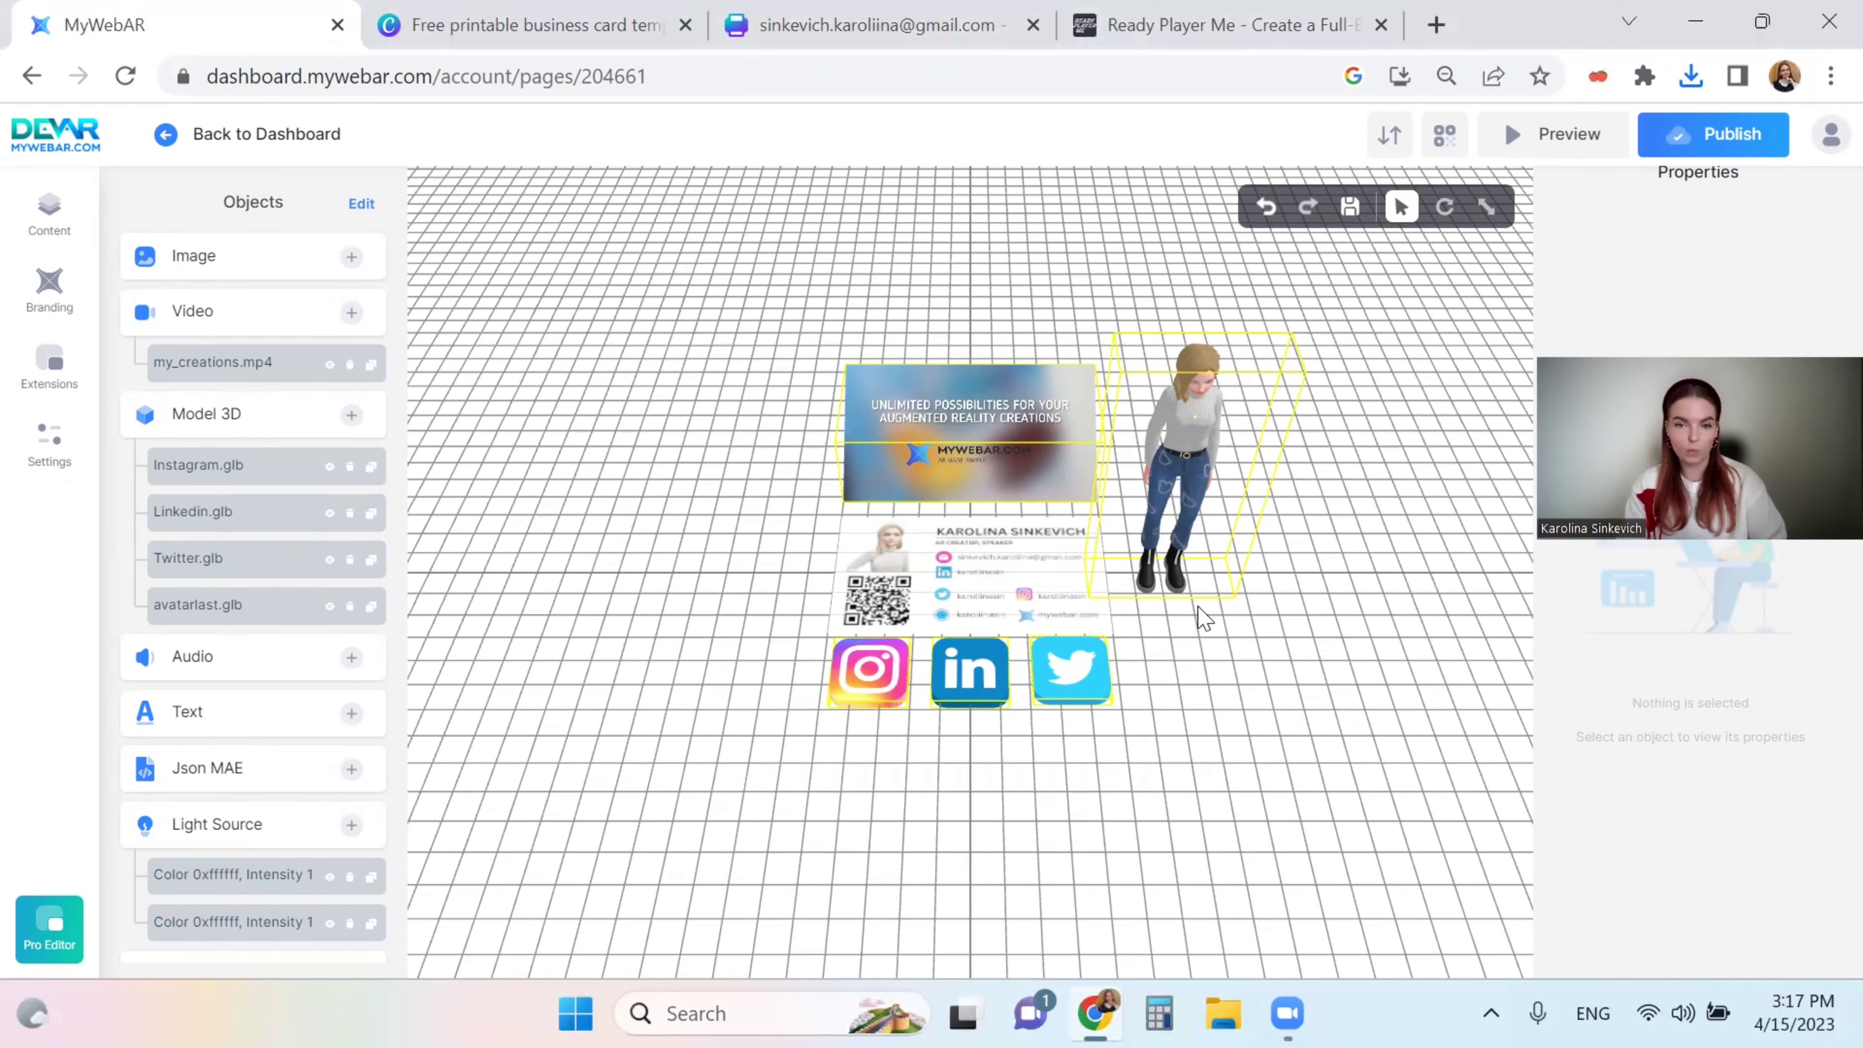
- Save and republish the scene with the new QR business card marker
drag(1198, 616, 1129, 552)
drag(1218, 662, 1294, 661)
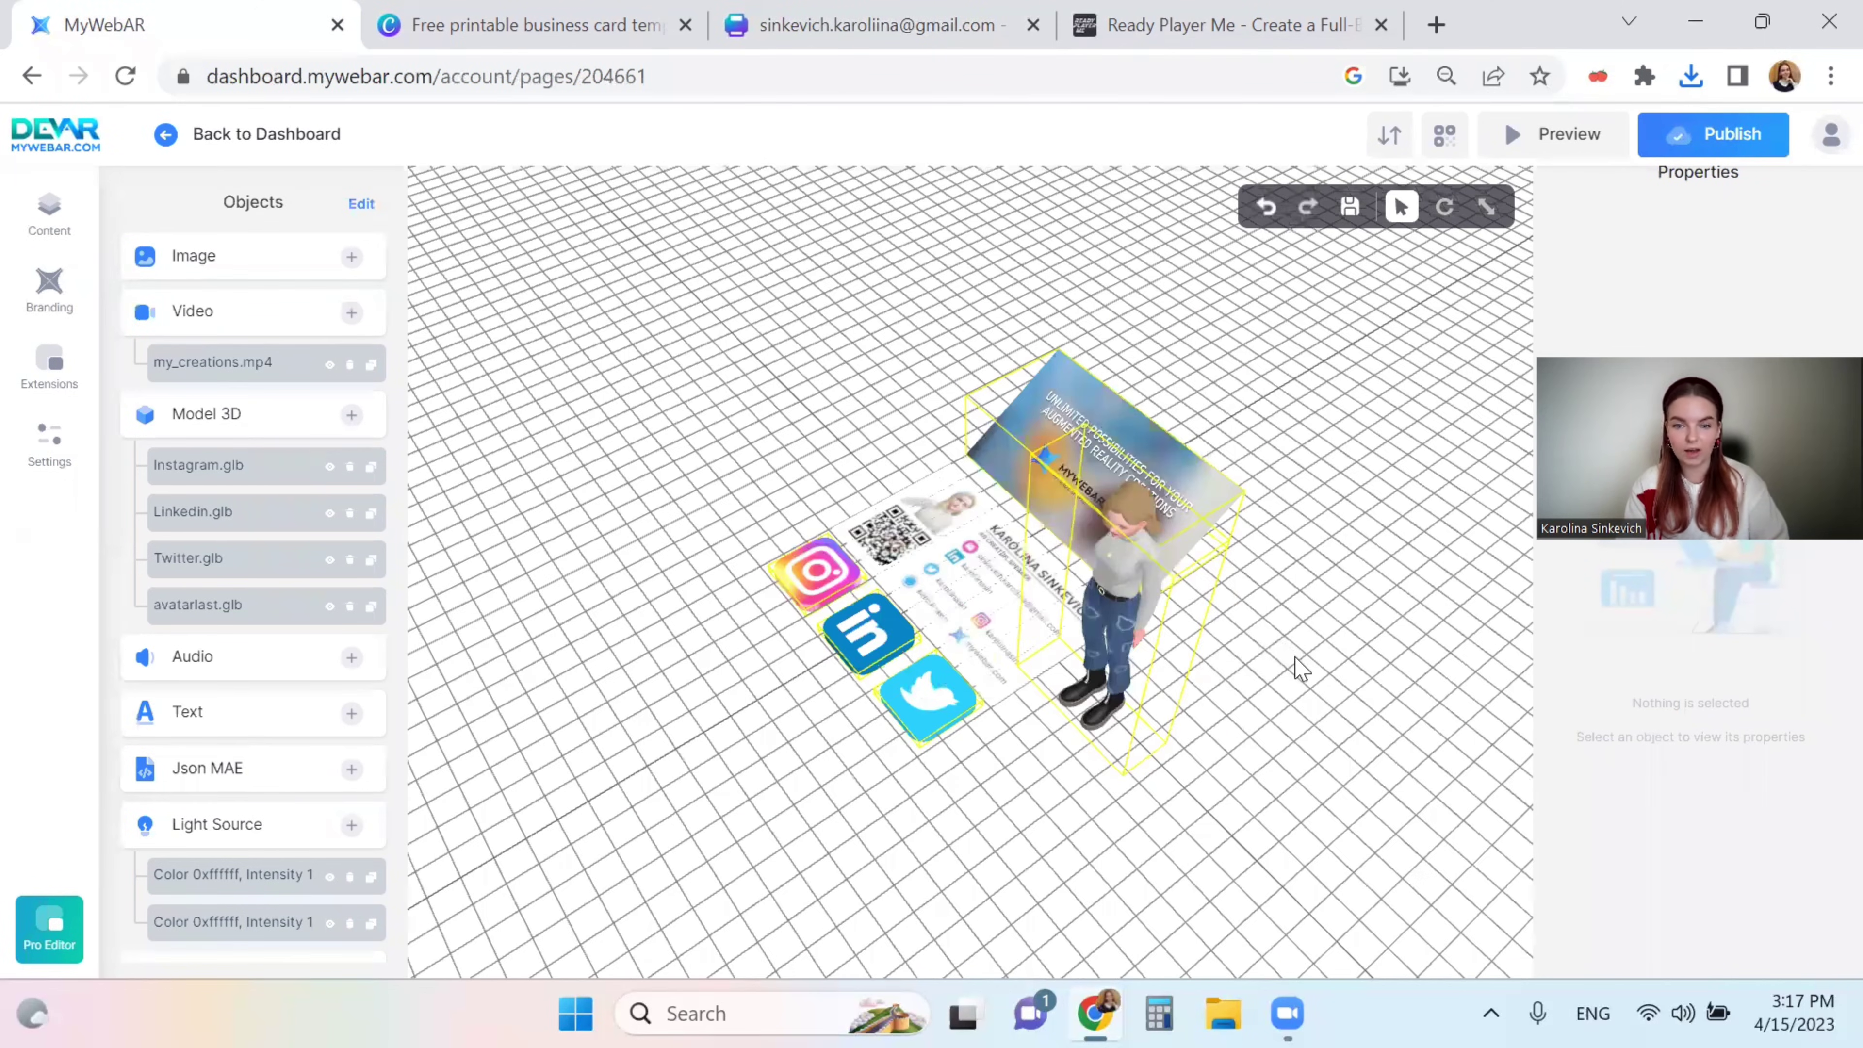
double_click(1289, 697)
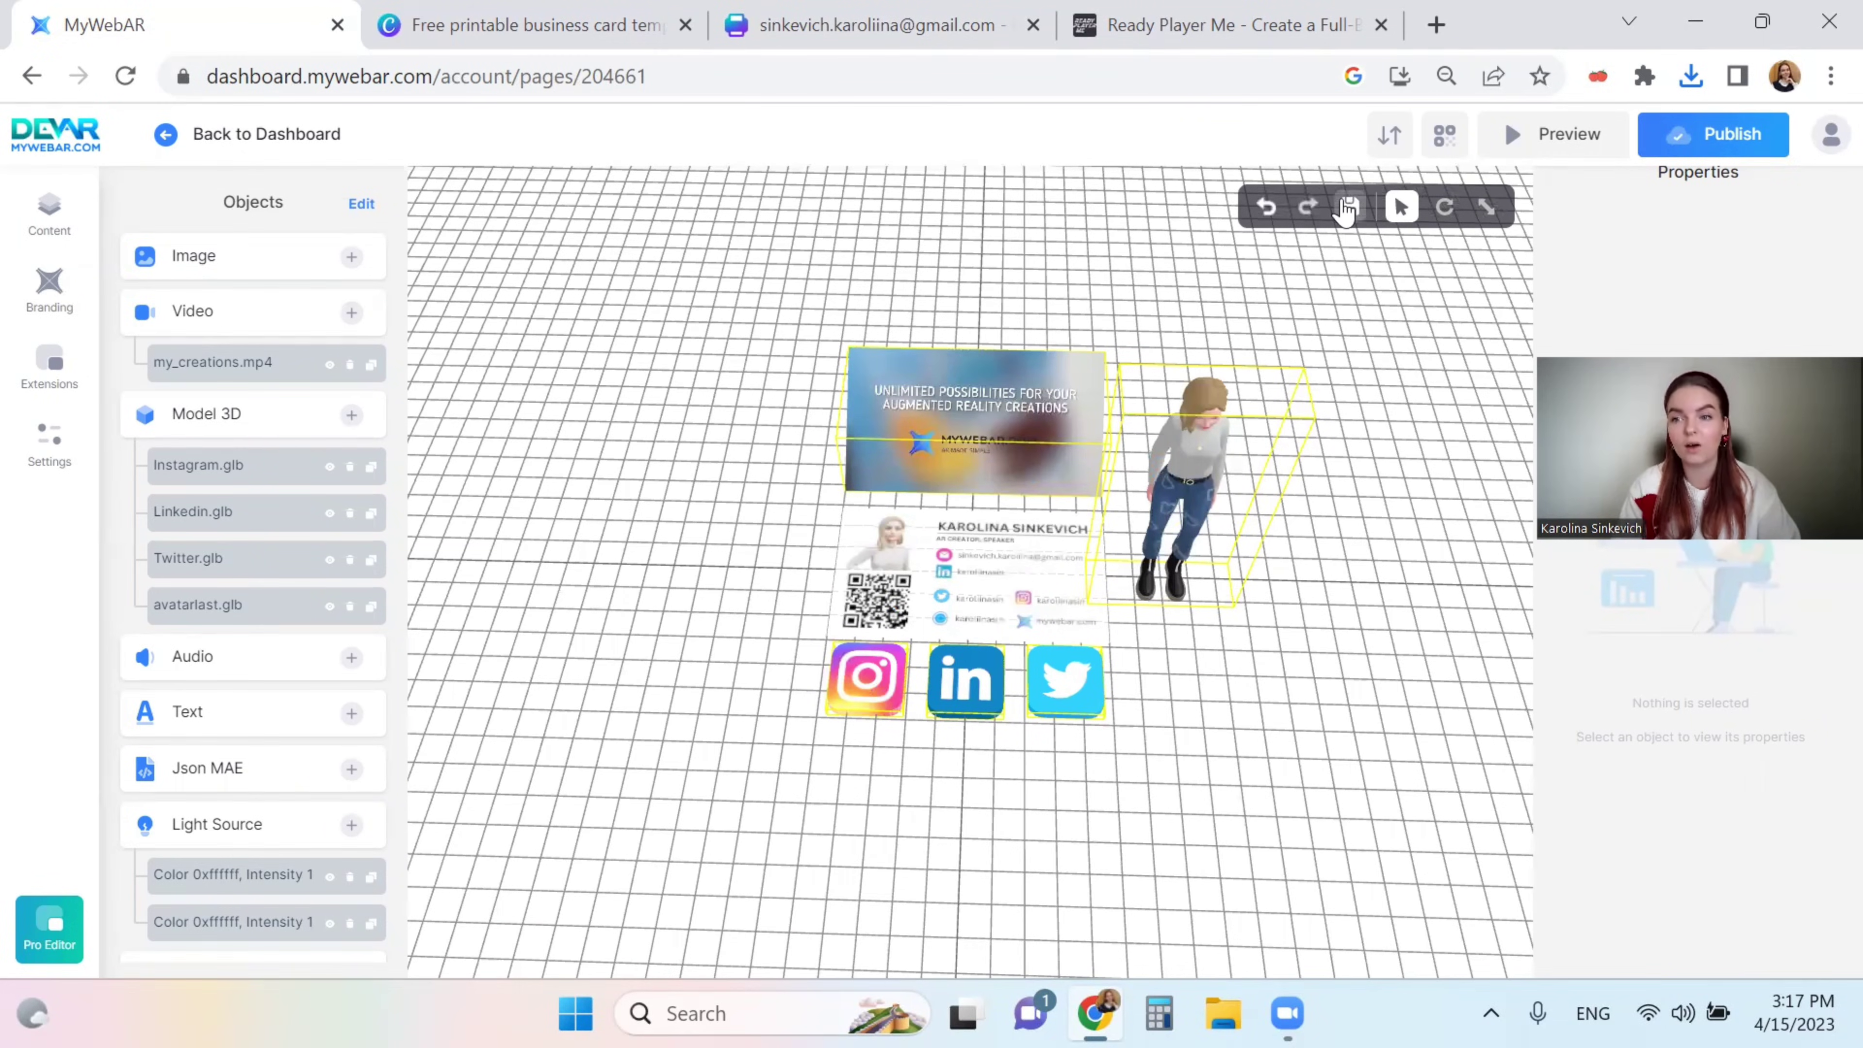
scroll(1355, 435, up, 2)
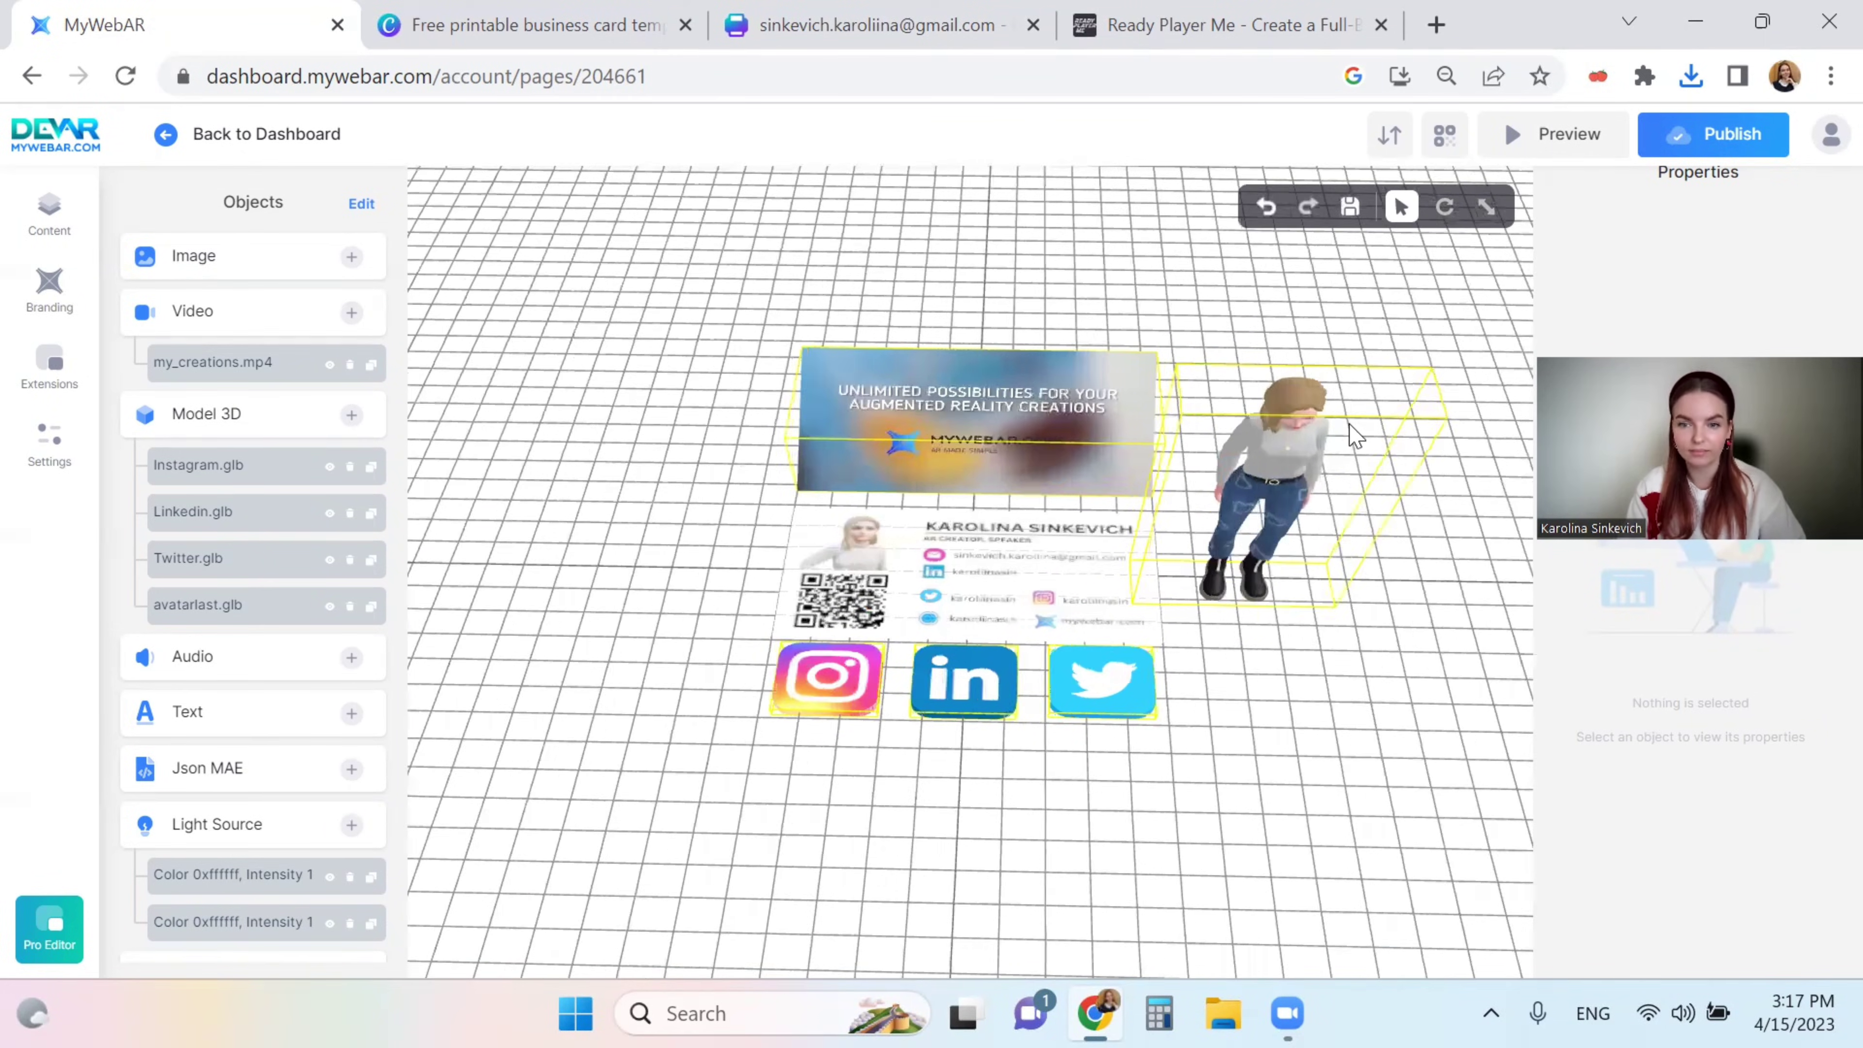
click(836, 696)
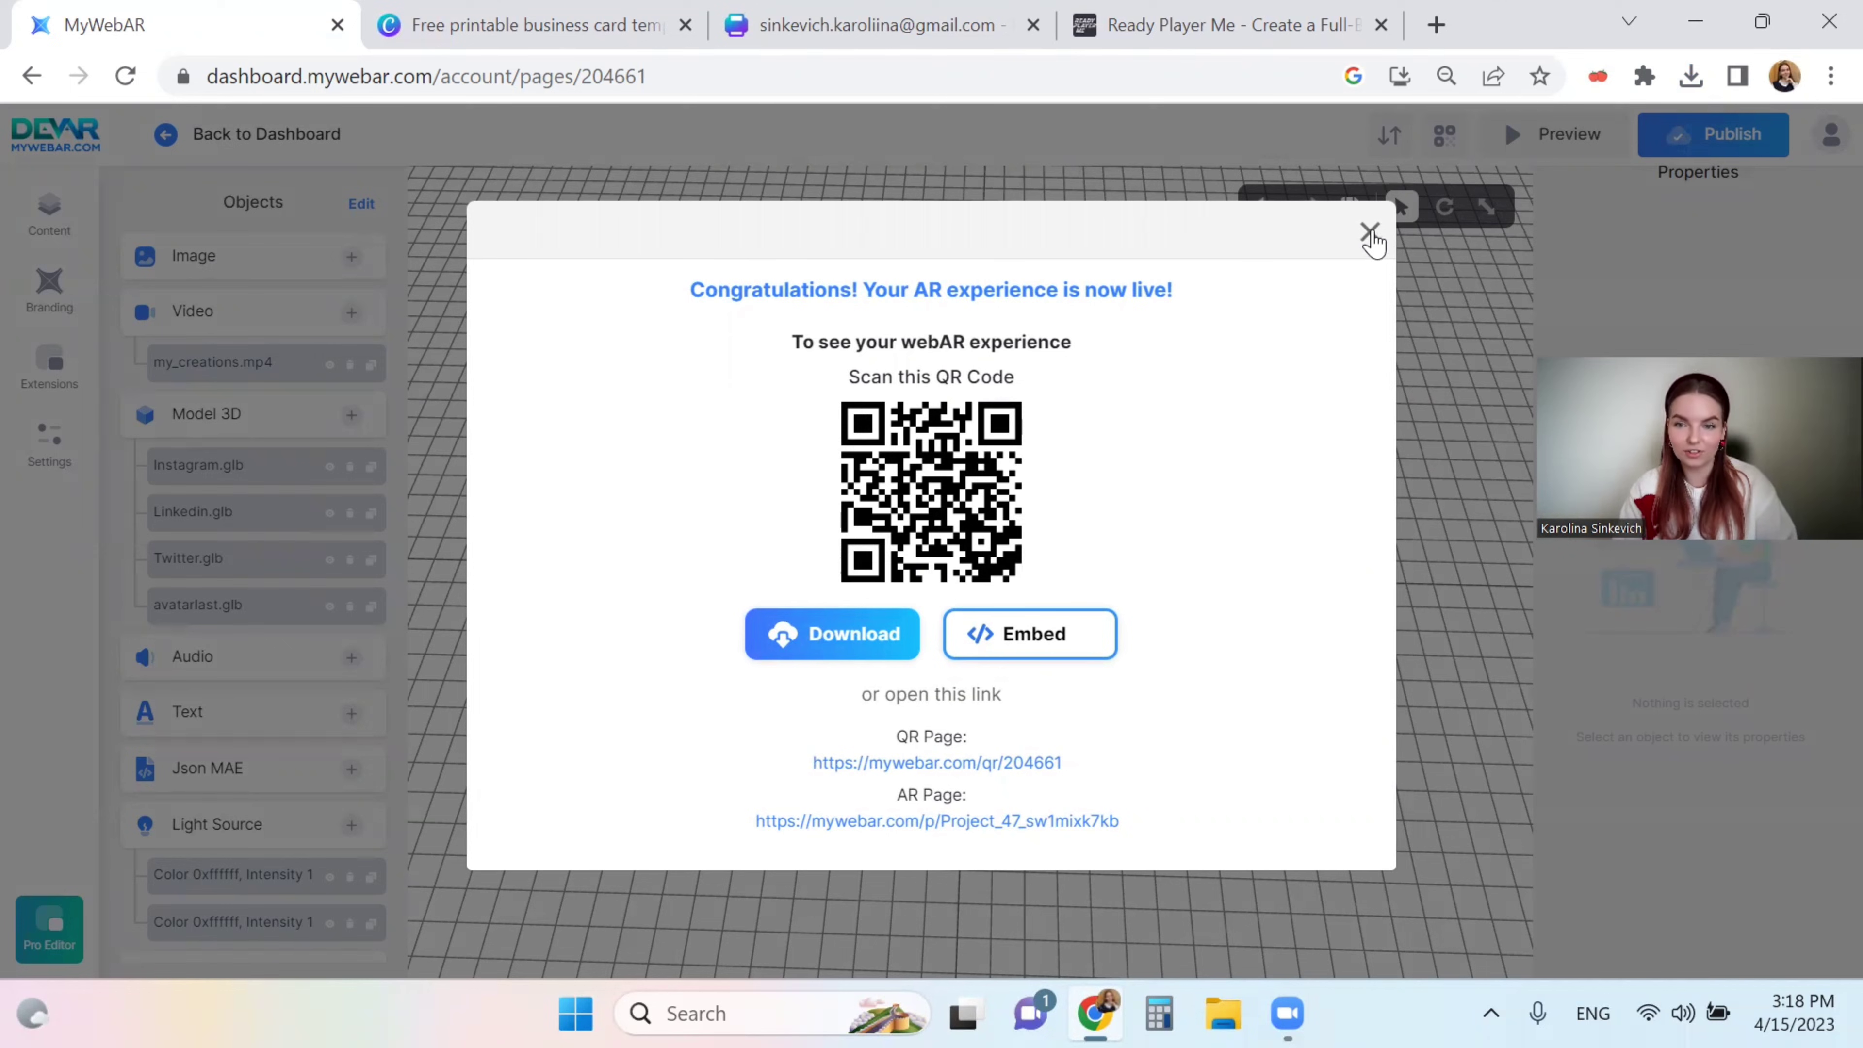
click(1368, 232)
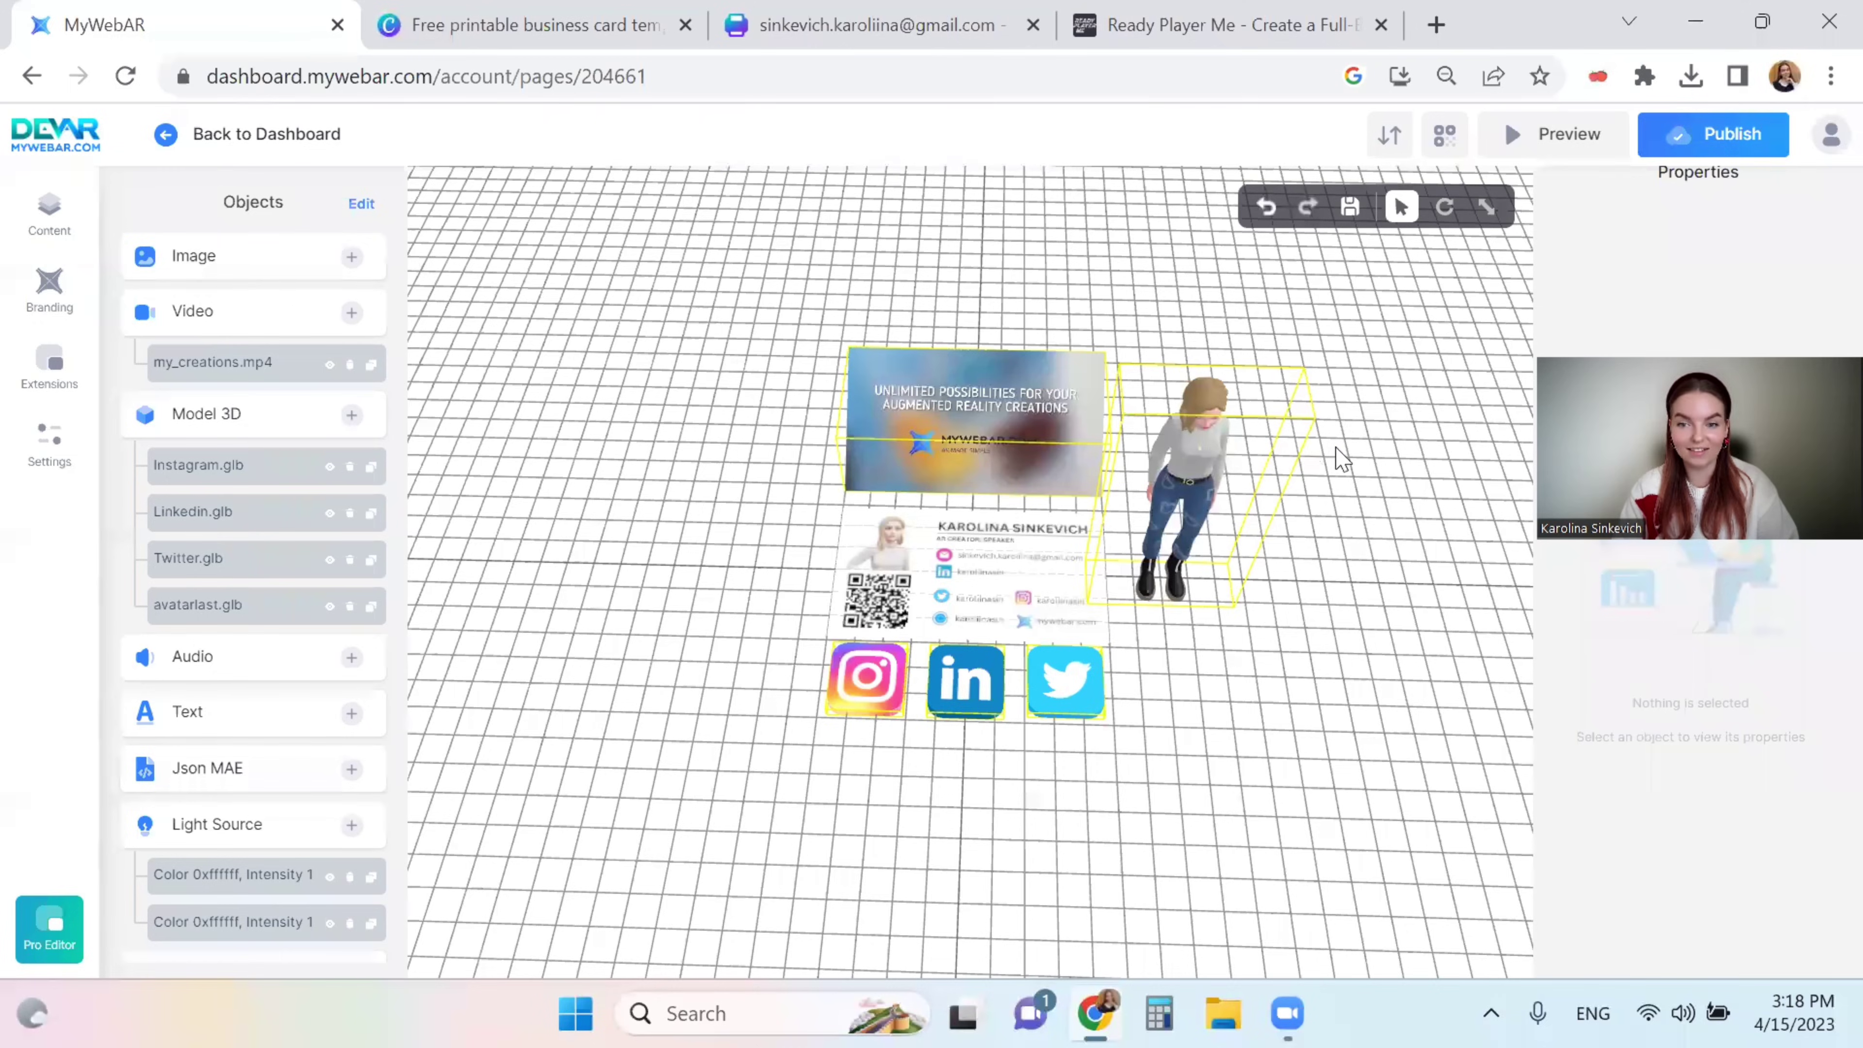